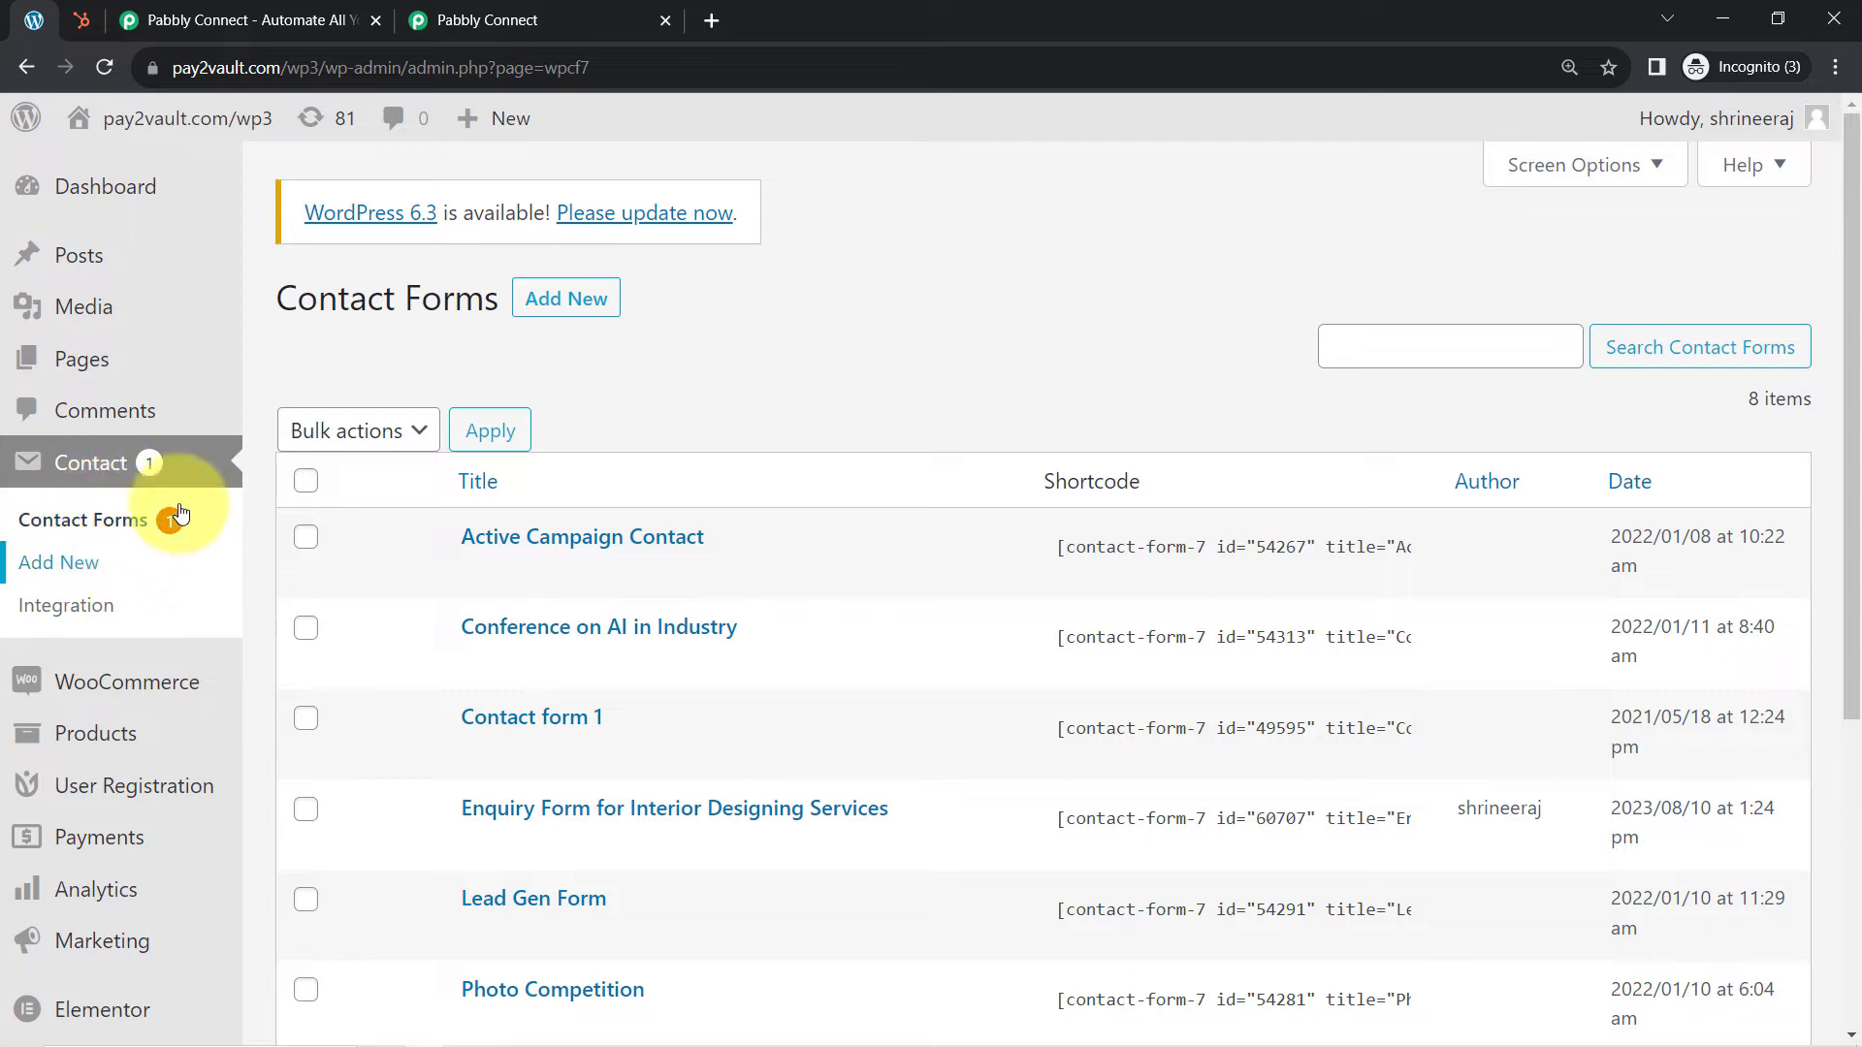
# Step: Review the HubSpot contacts page, the WordPress contact forms list, and the Pabbly Connect home page and dashboard, dismissing the lifetime offer popup
pyautogui.click(81, 19)
pyautogui.click(215, 73)
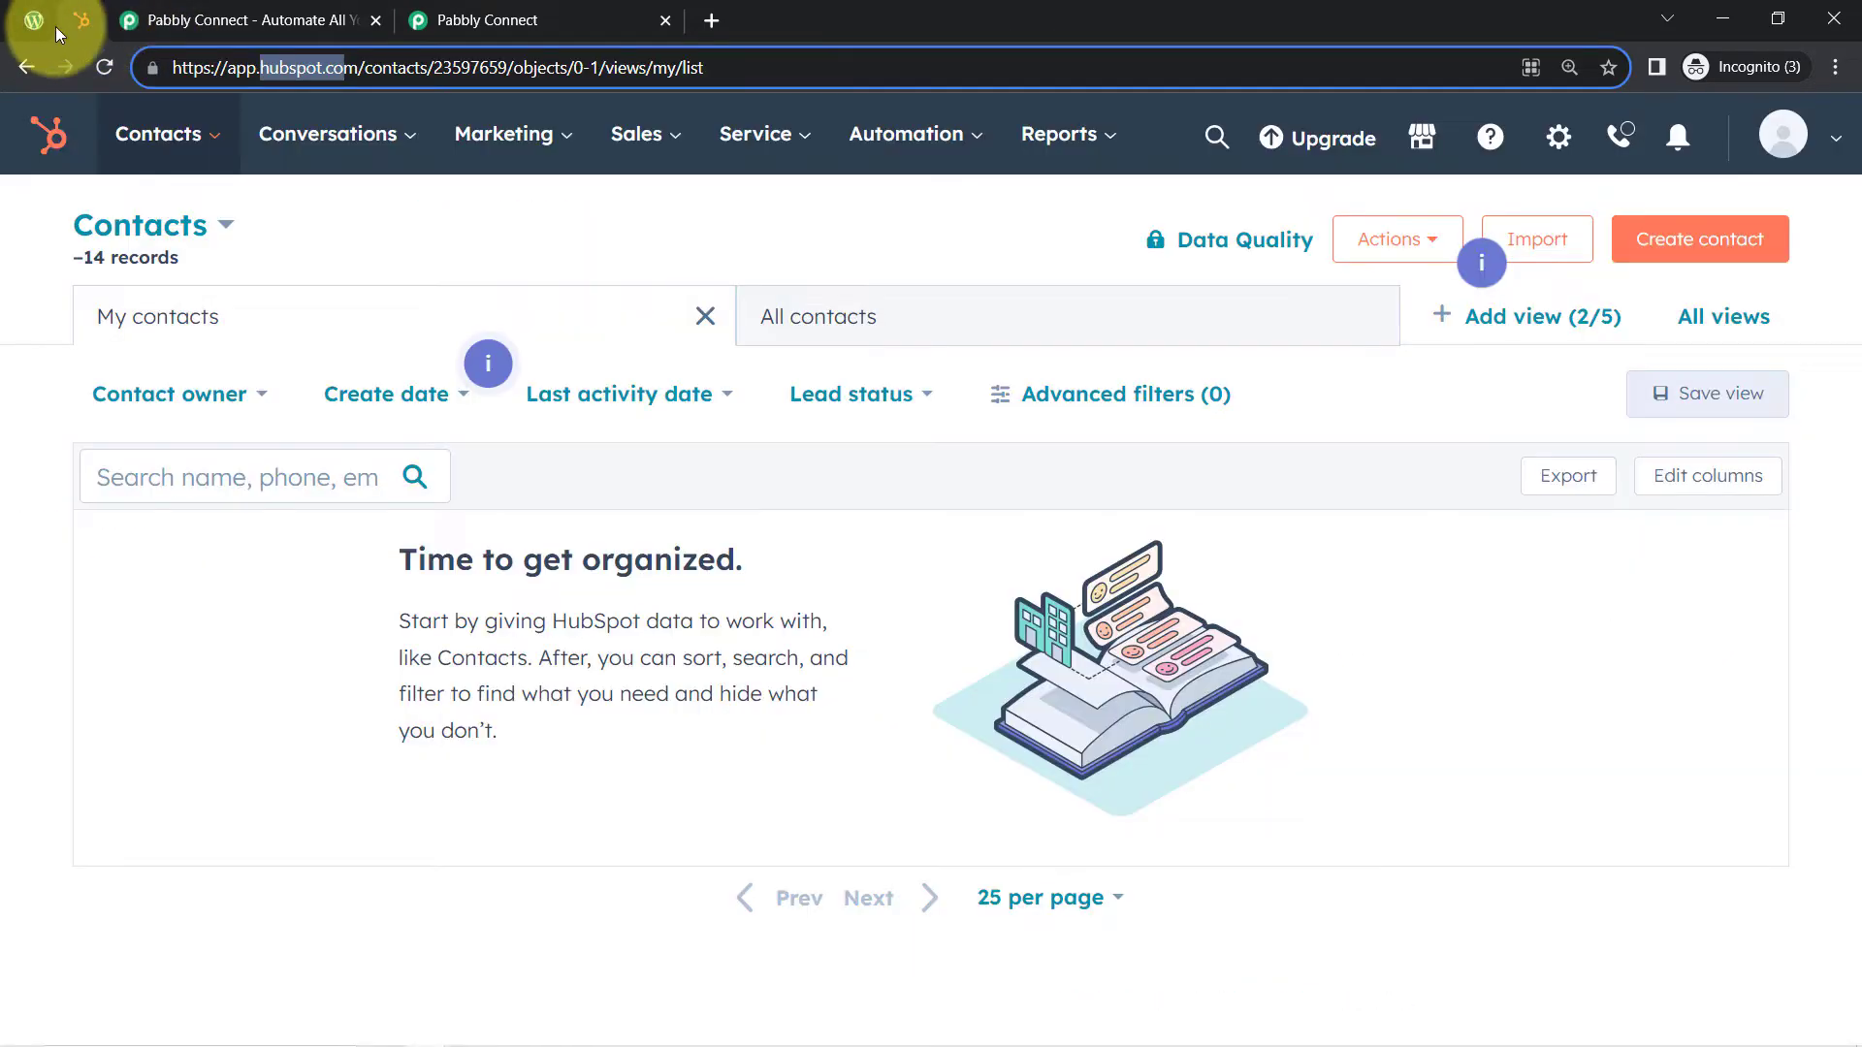
pyautogui.click(29, 29)
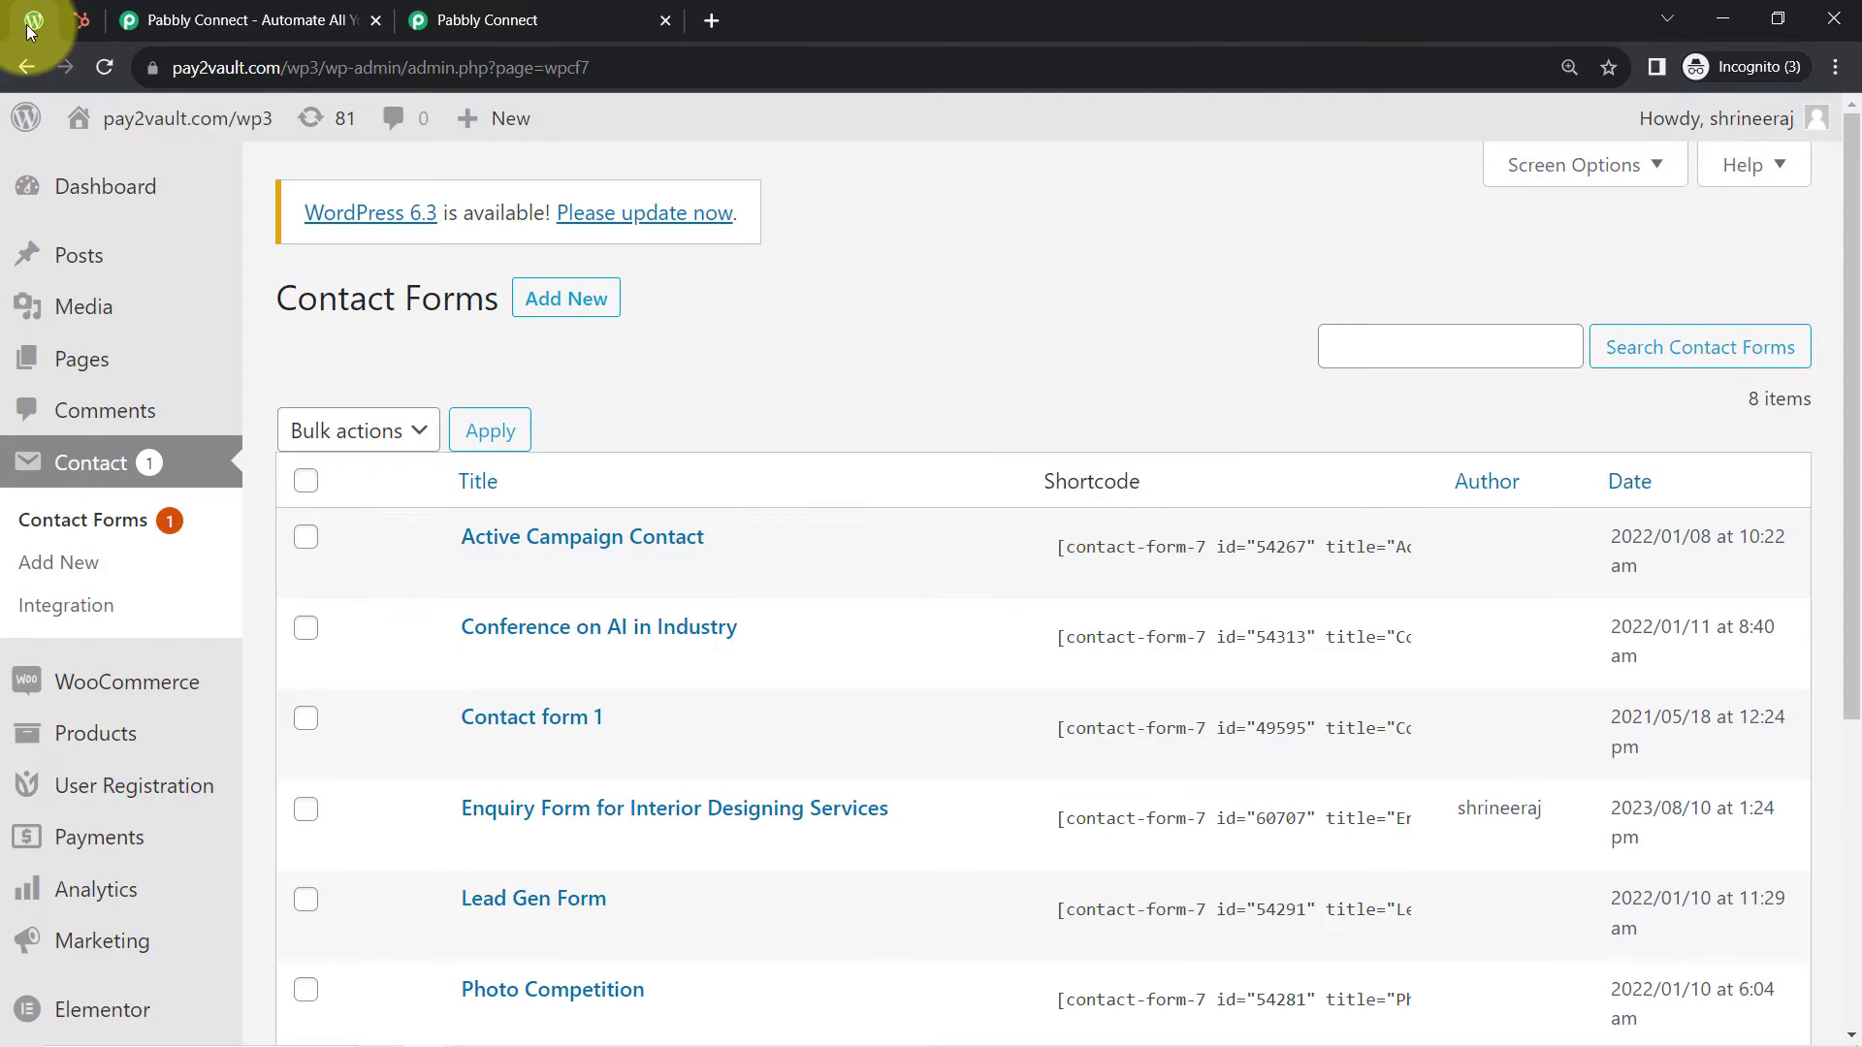
pyautogui.click(195, 8)
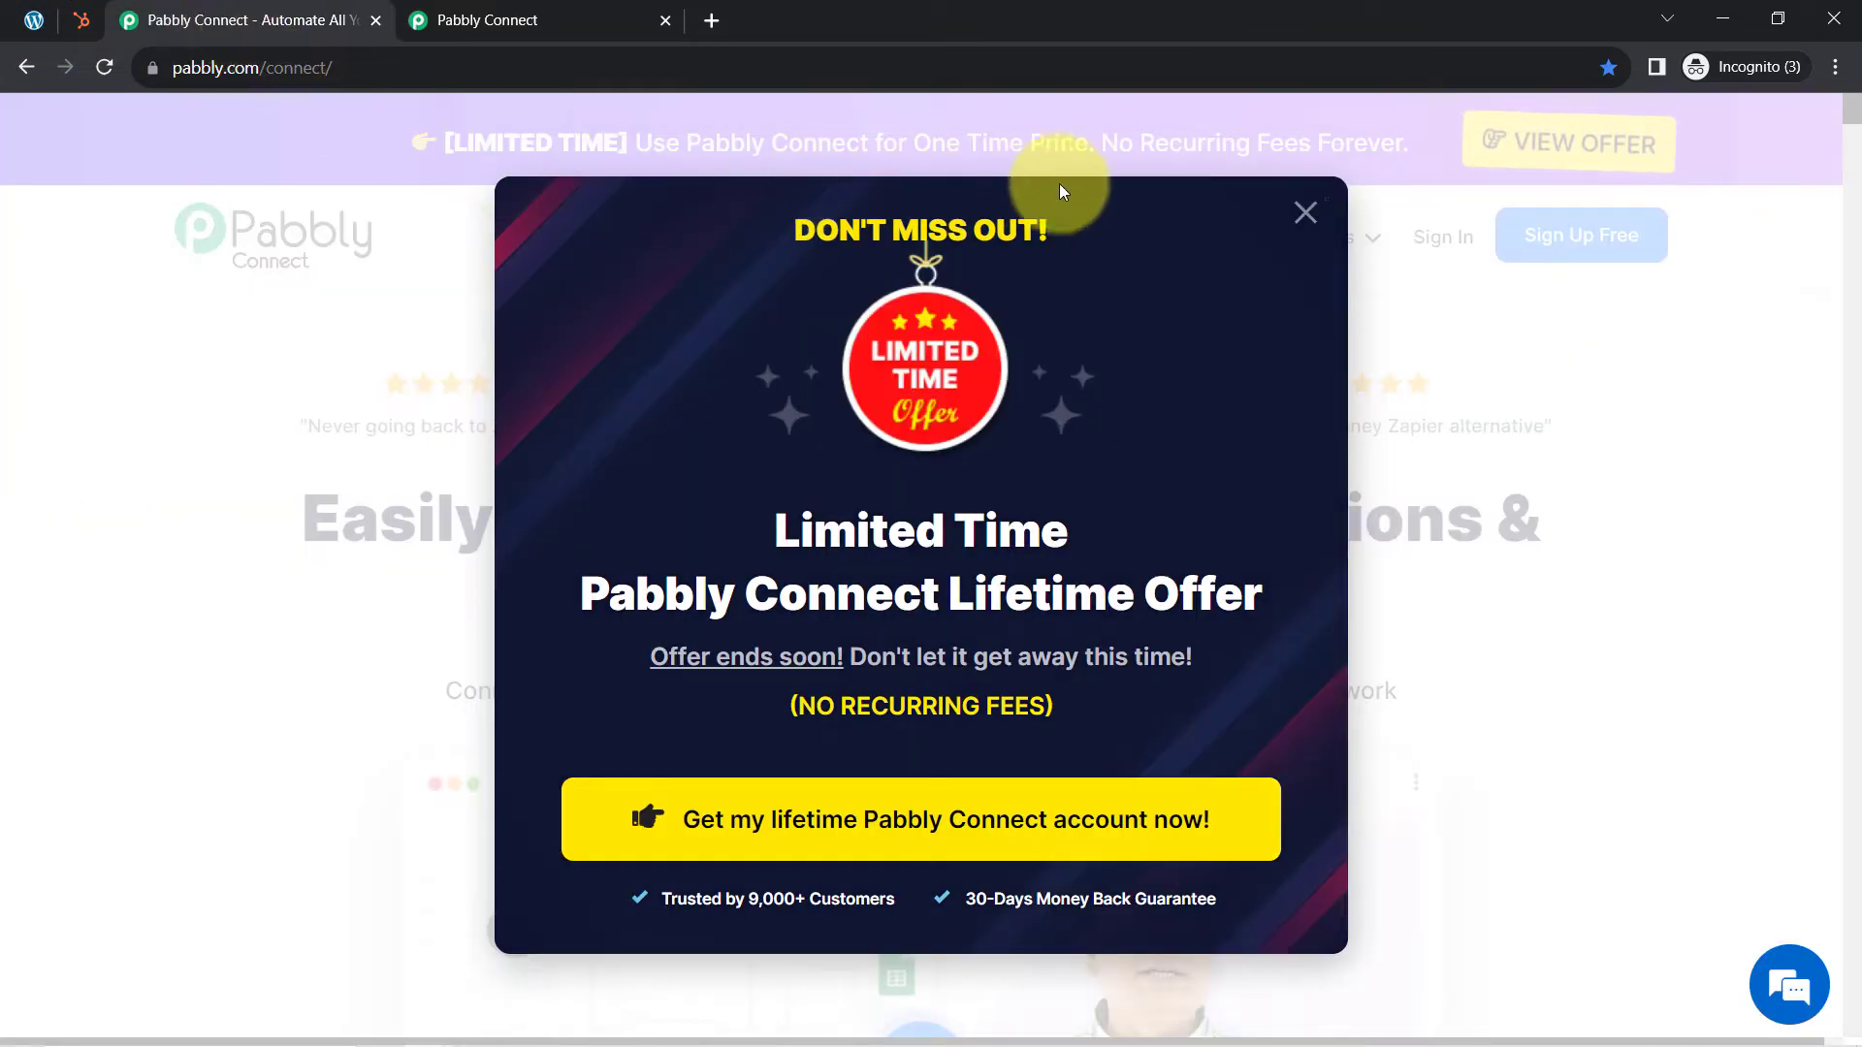
pyautogui.click(1303, 216)
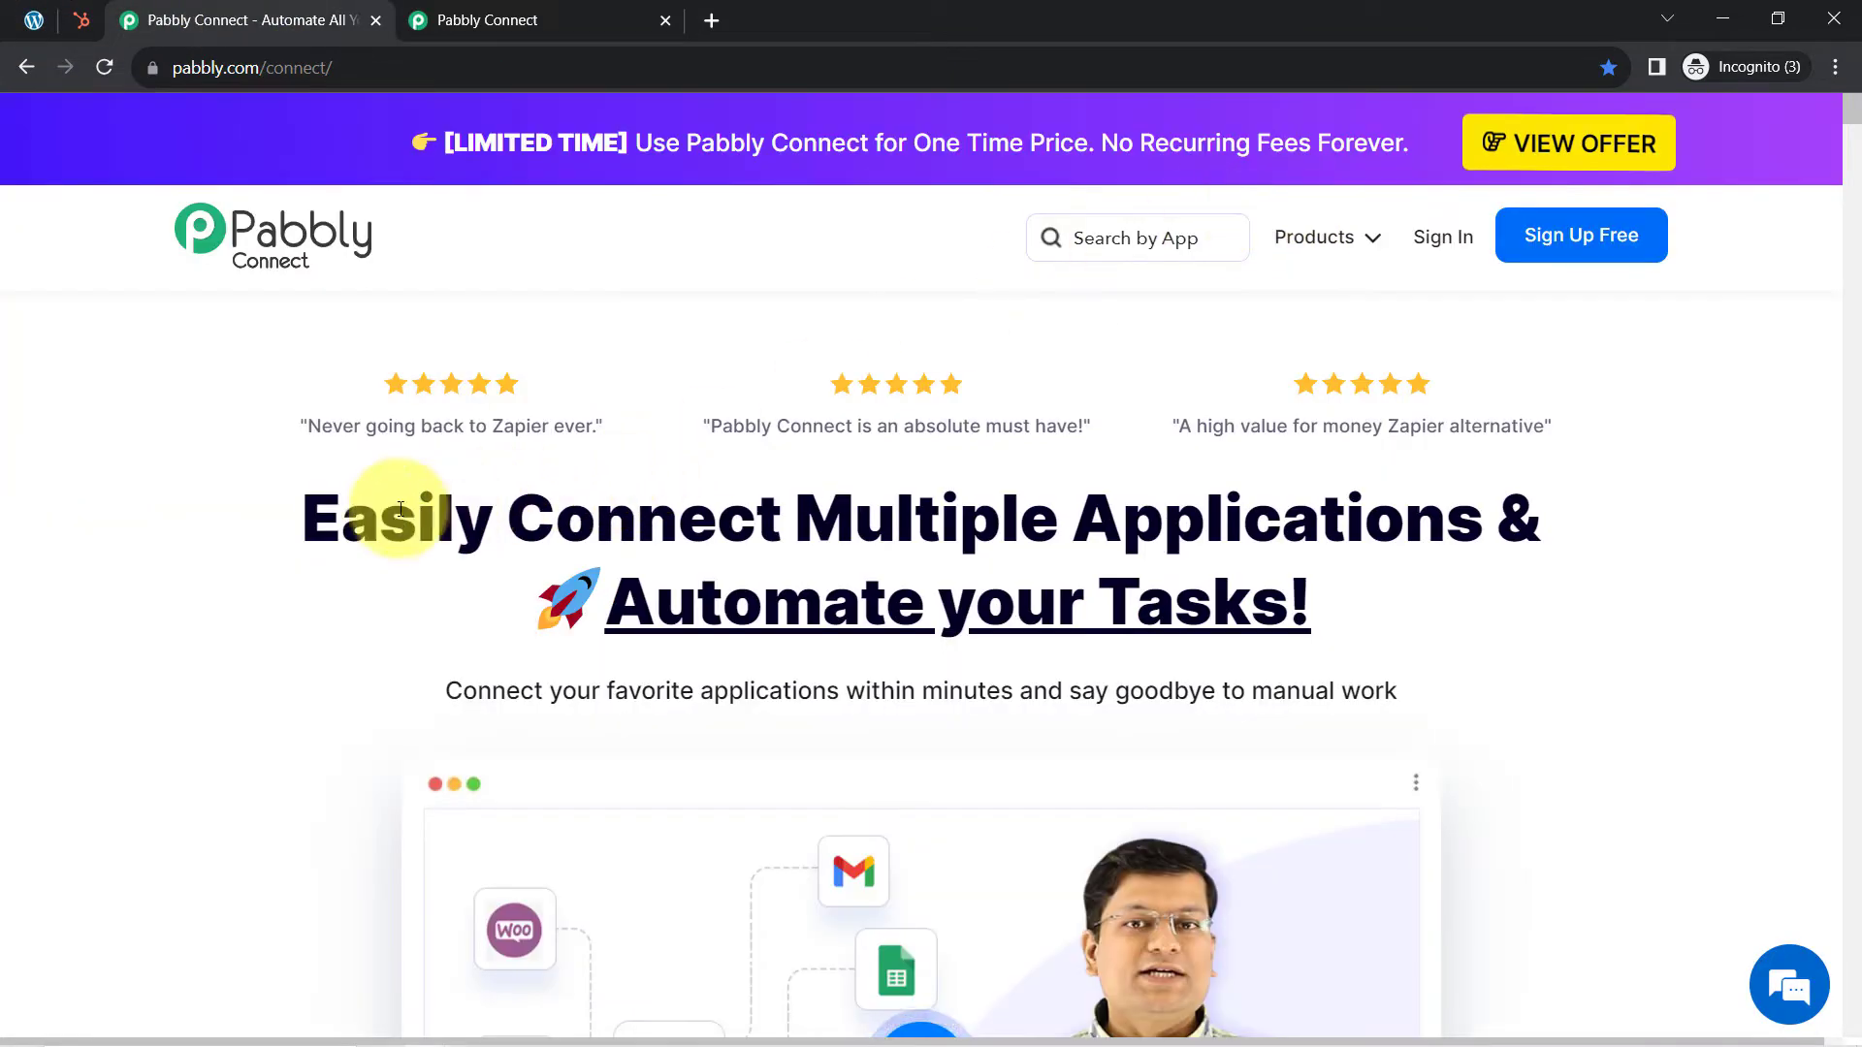
pyautogui.moveTo(379, 519); pyautogui.dragTo(1334, 672)
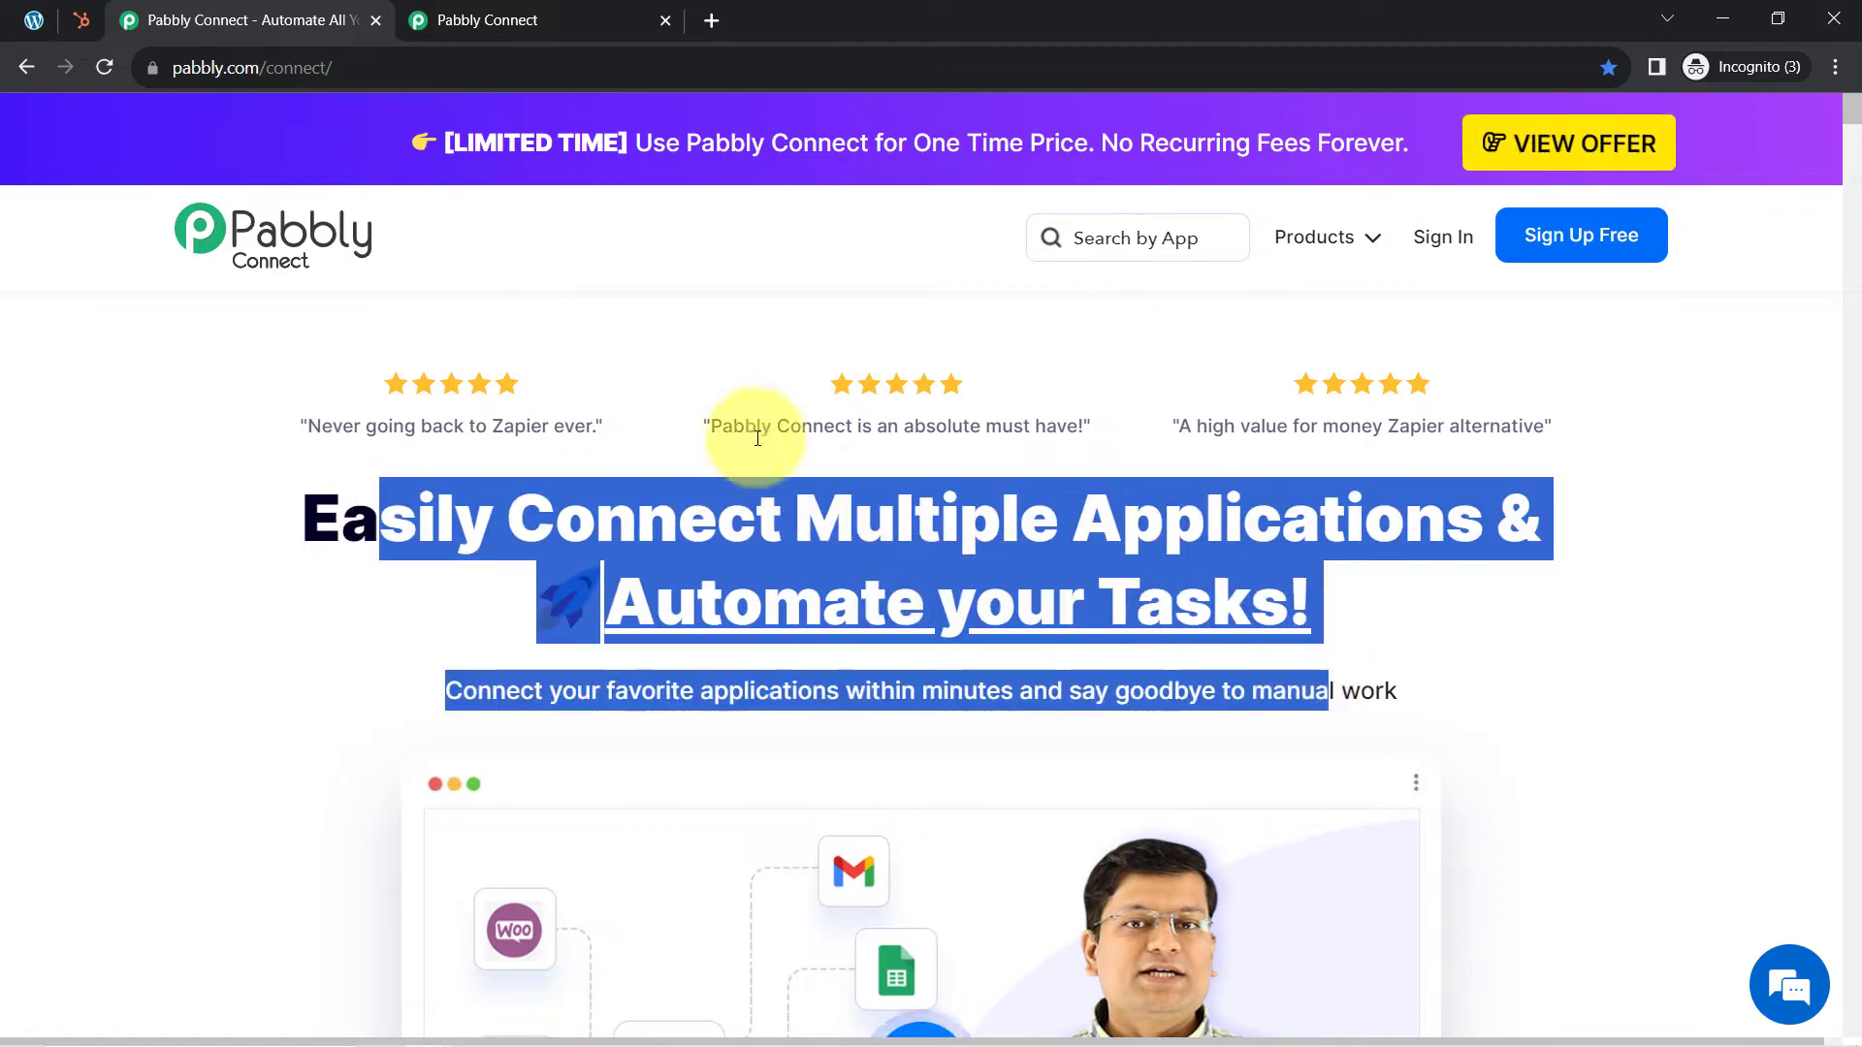
pyautogui.click(507, 14)
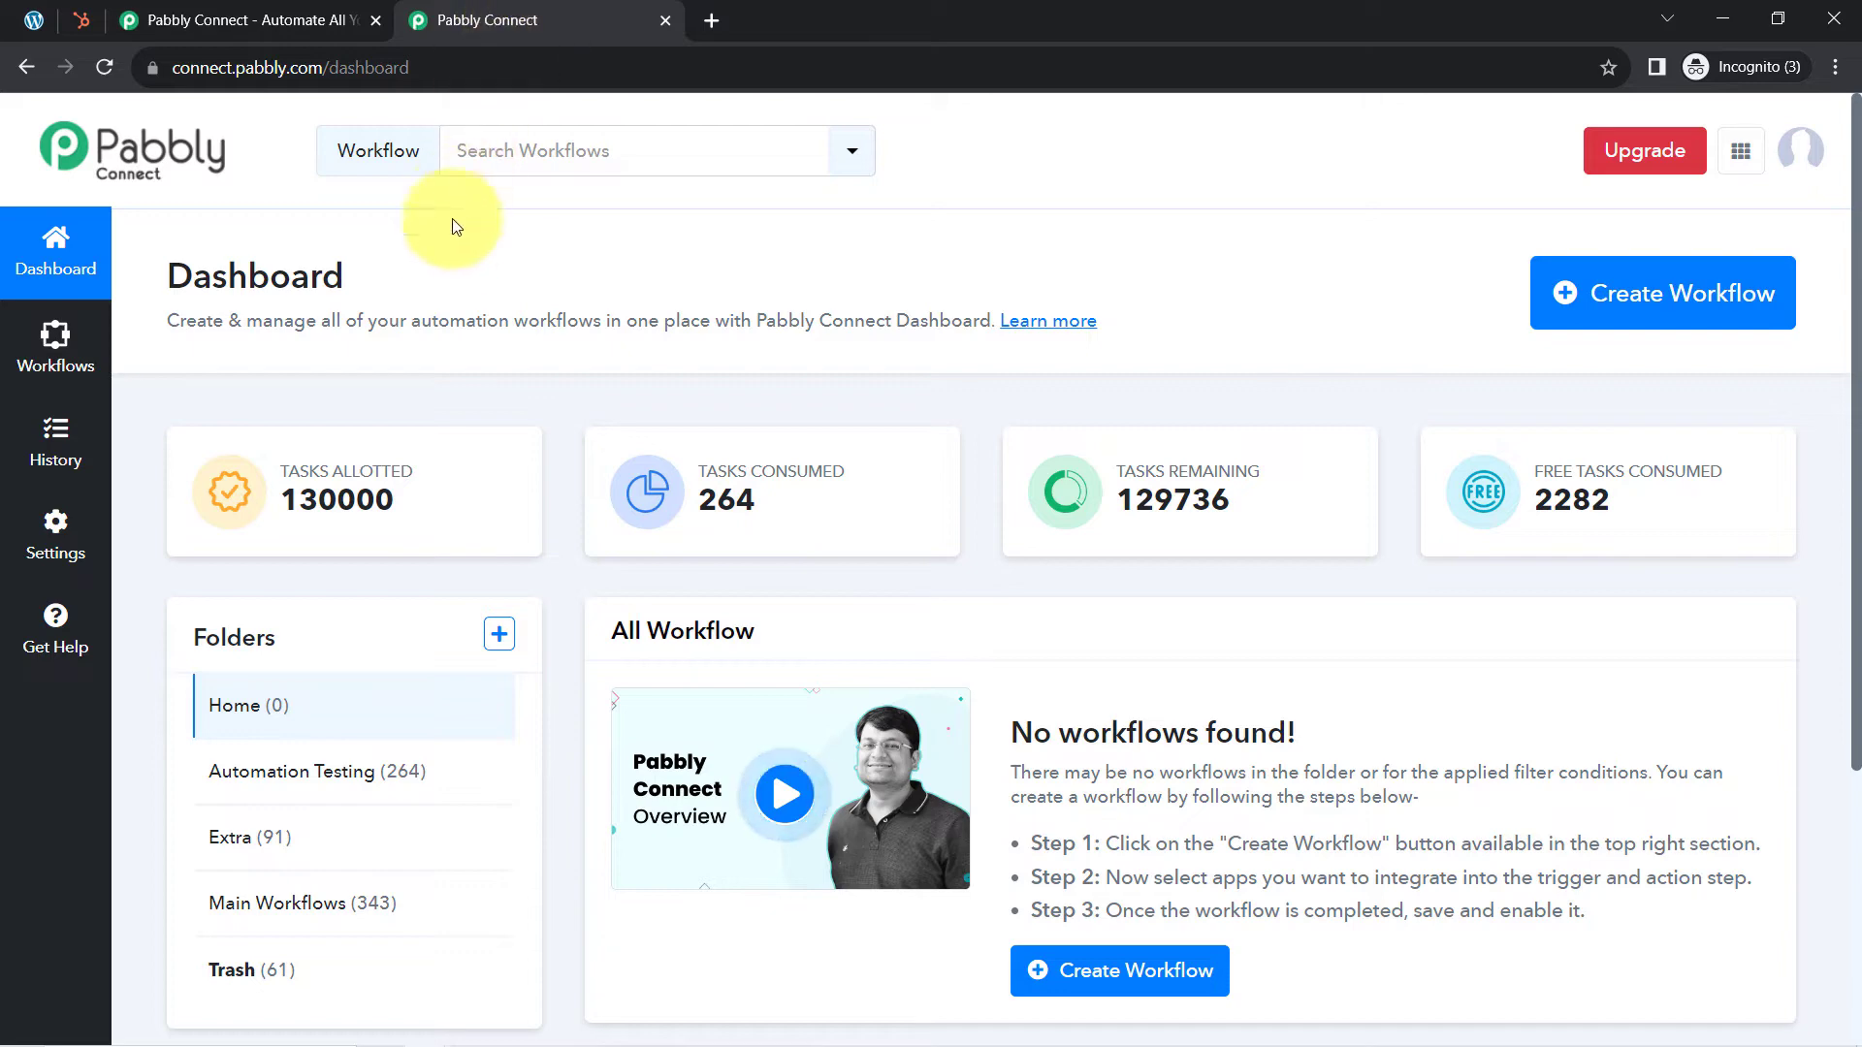
pyautogui.click(210, 20)
pyautogui.click(862, 591)
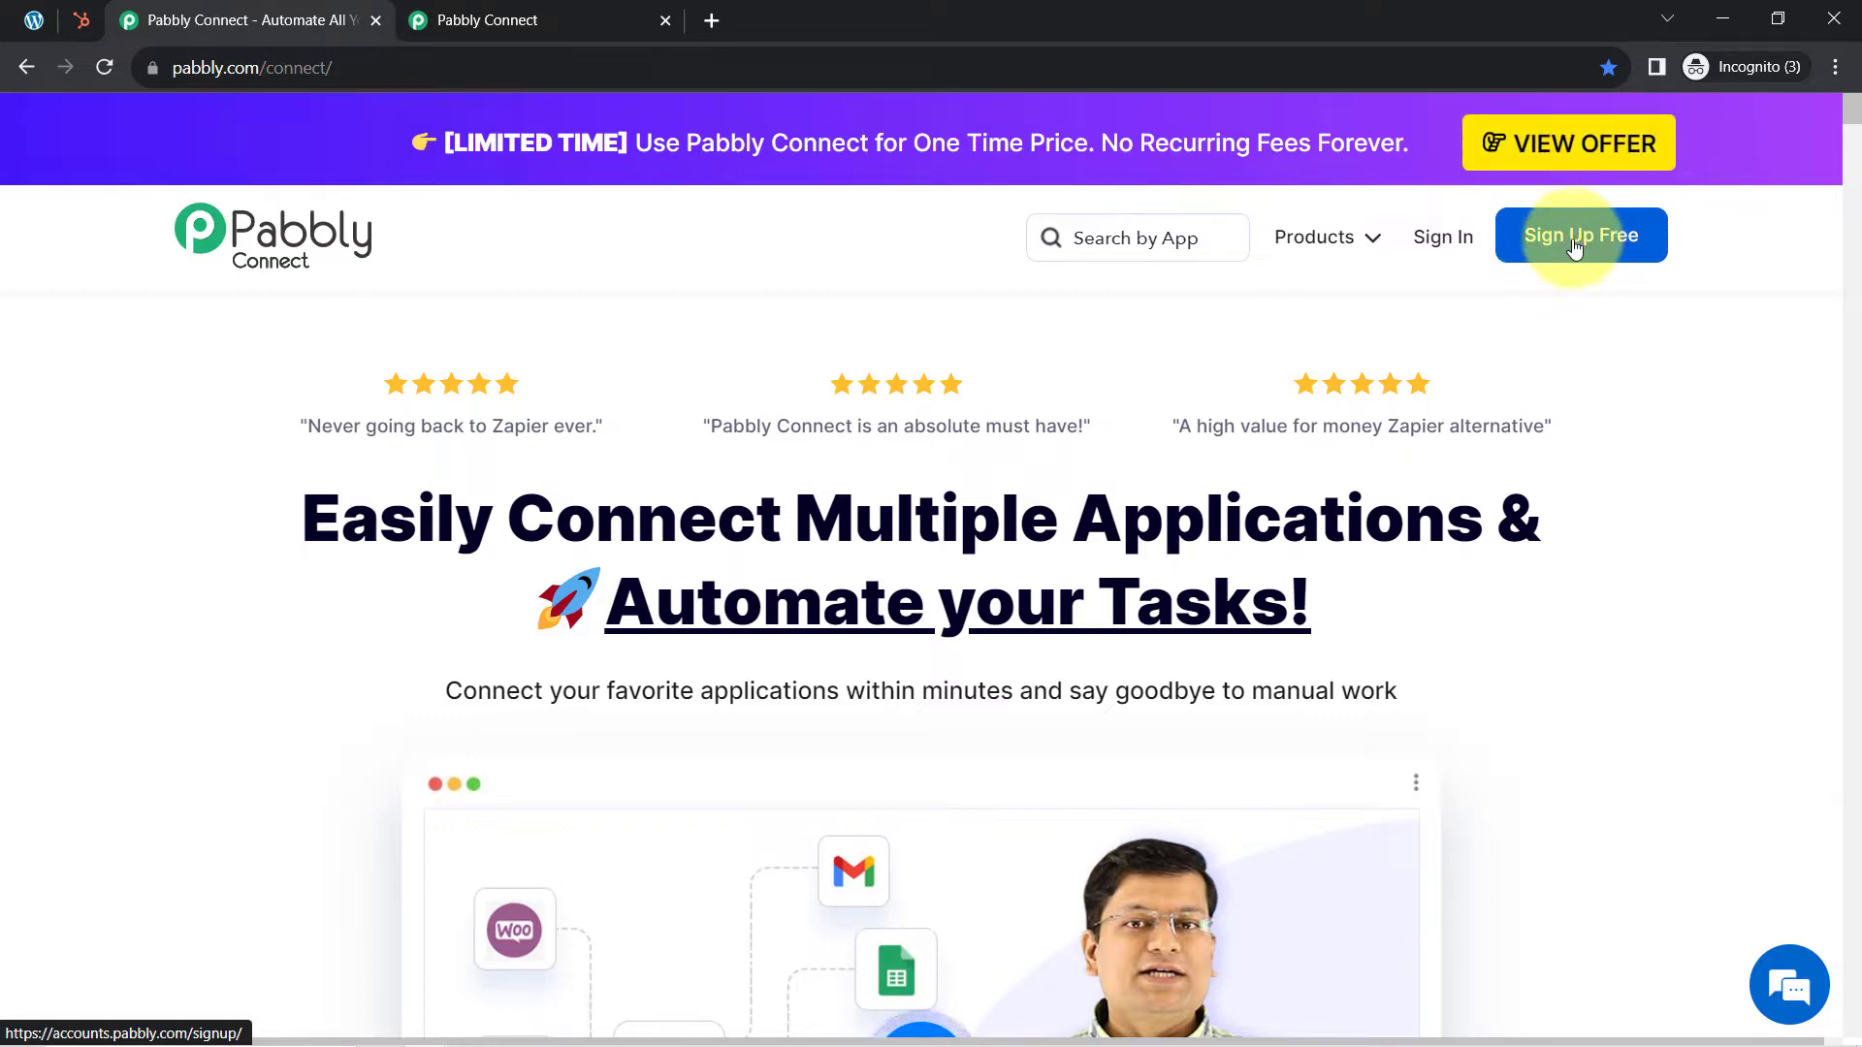
pyautogui.click(34, 21)
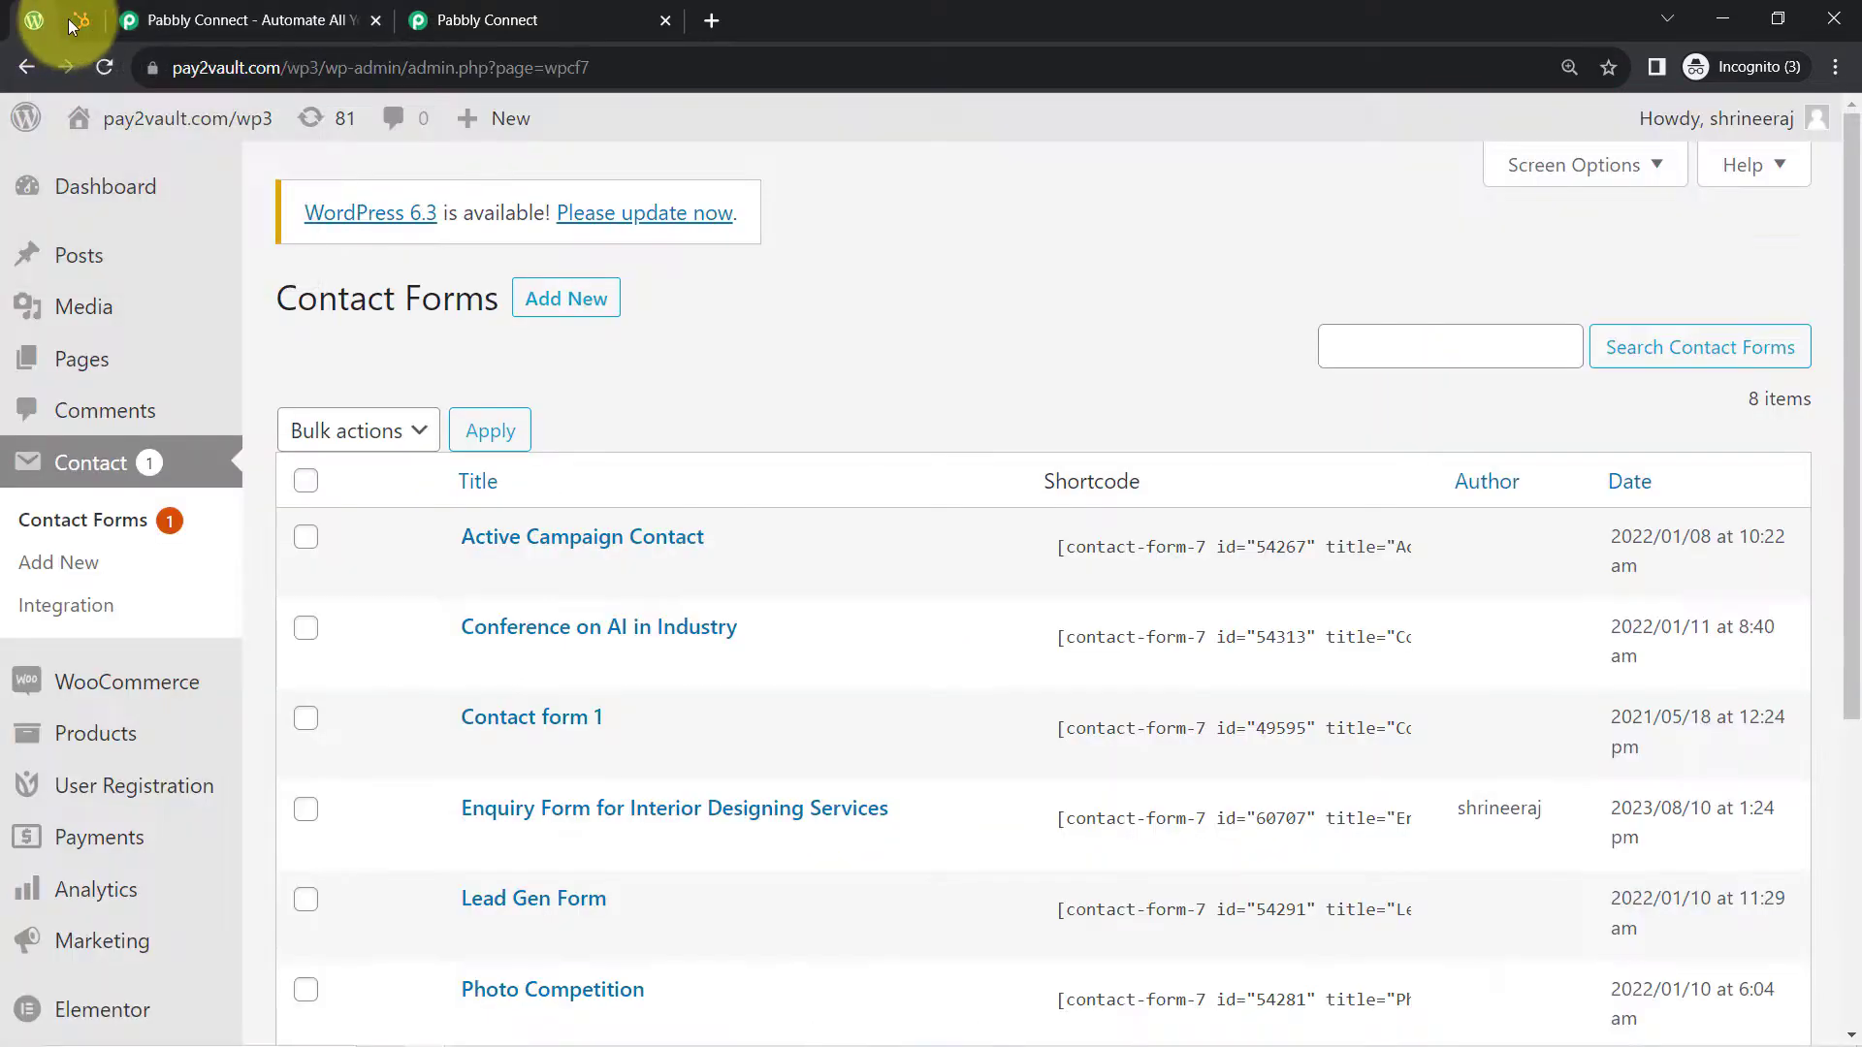
pyautogui.click(76, 21)
pyautogui.click(41, 21)
pyautogui.click(81, 21)
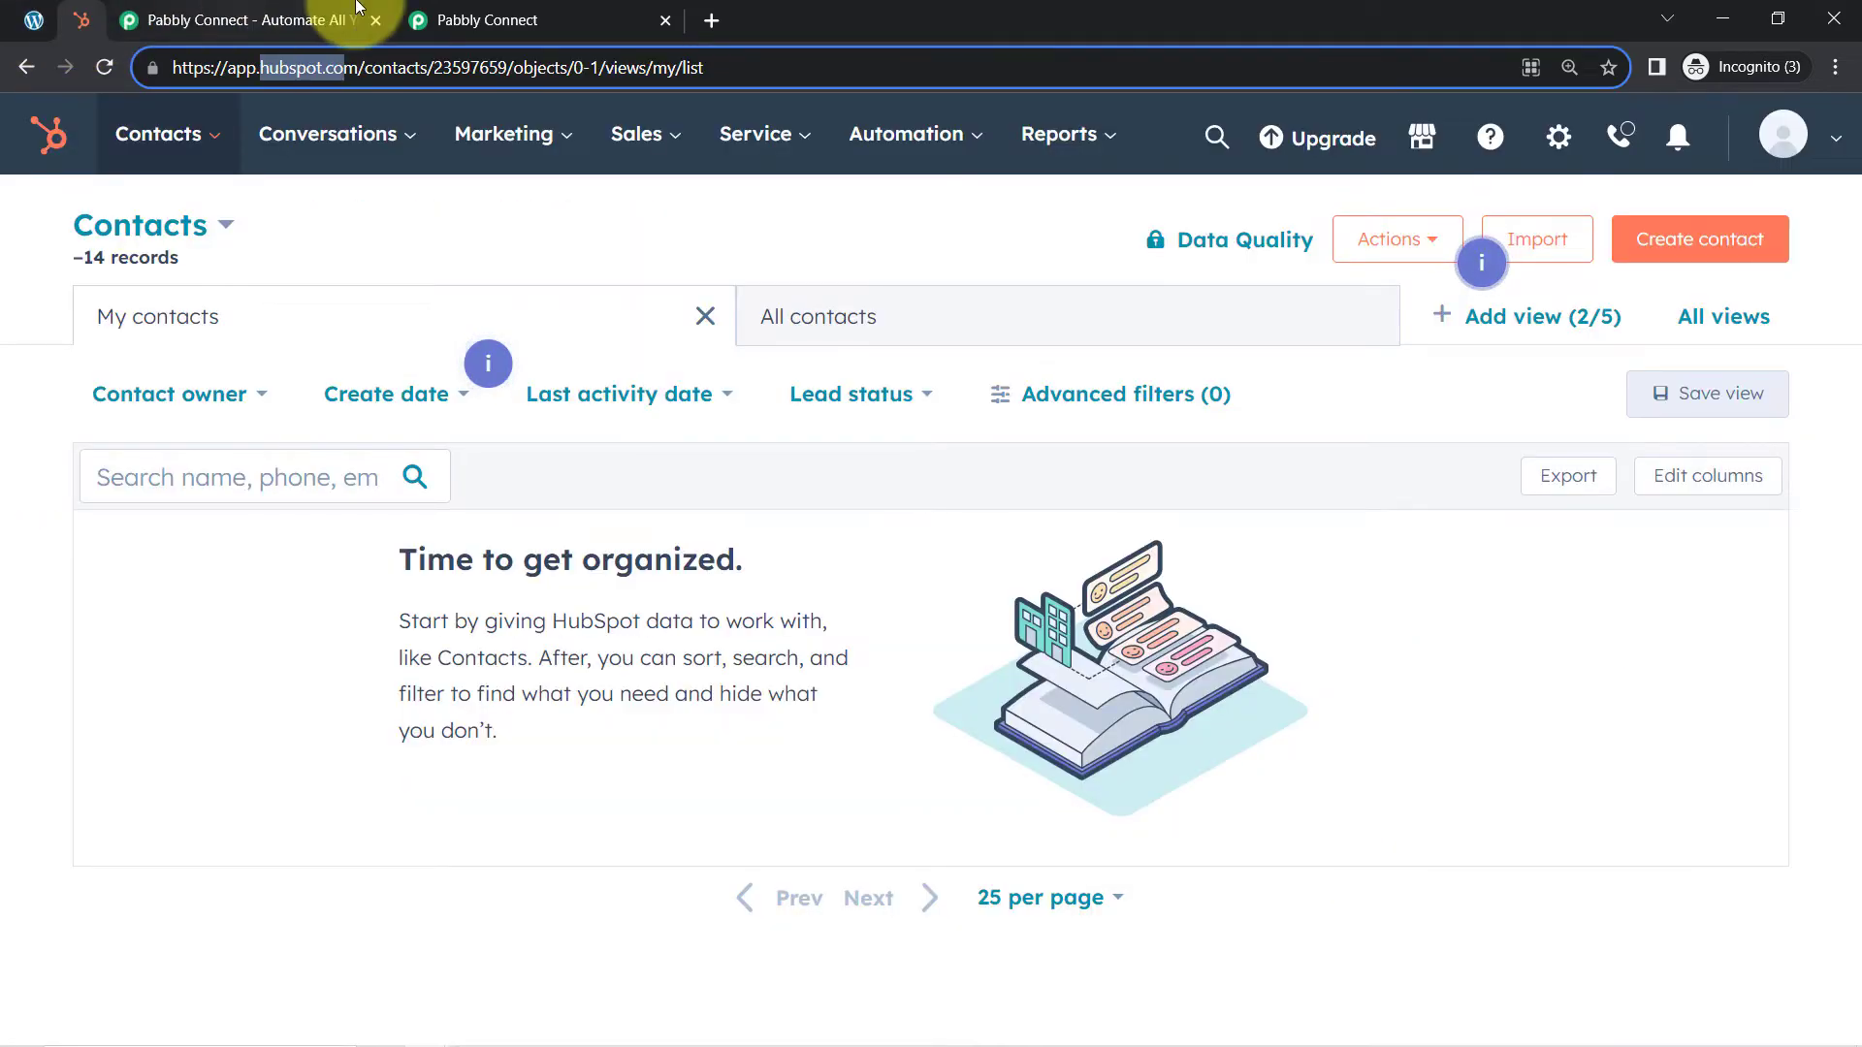
# Step: Switch to the Pabbly Connect dashboard and create a workflow named "Add Contact Form 7 Responses to HubSpot as Contact"
pyautogui.click(427, 19)
pyautogui.moveTo(193, 276); pyautogui.dragTo(395, 308)
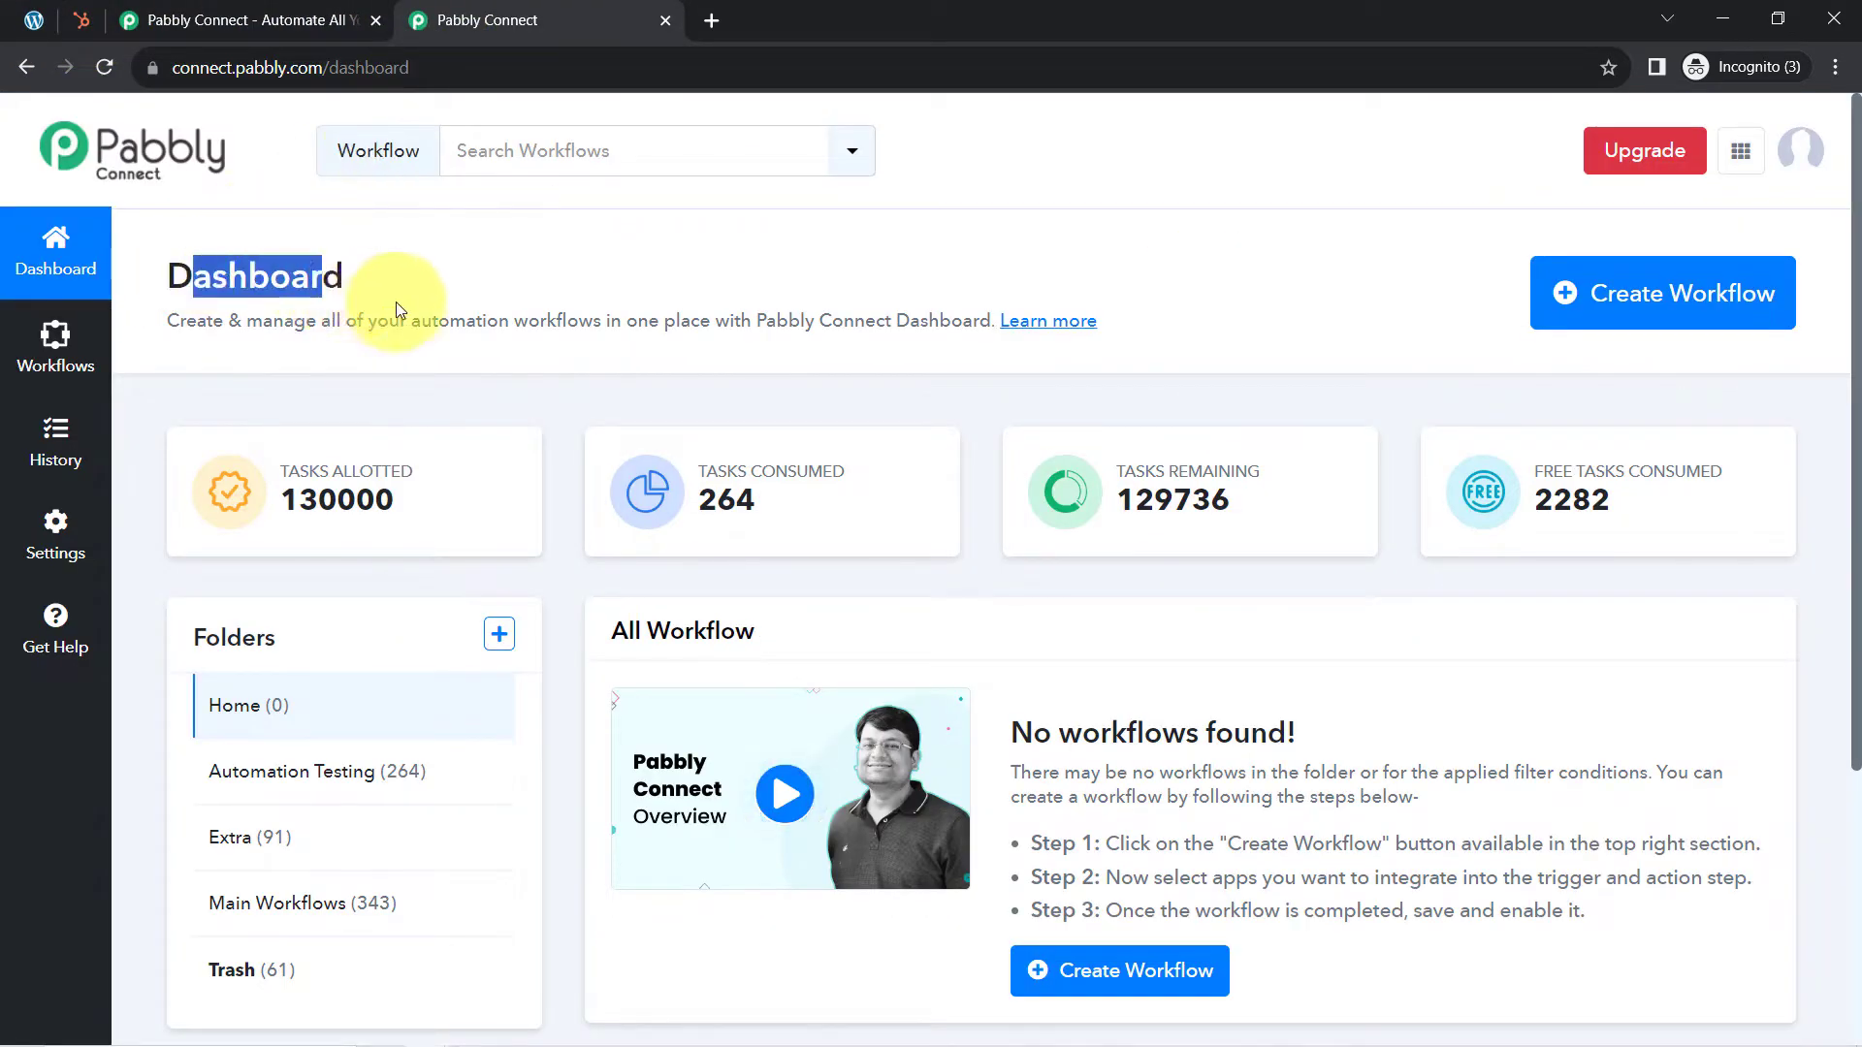
pyautogui.click(287, 201)
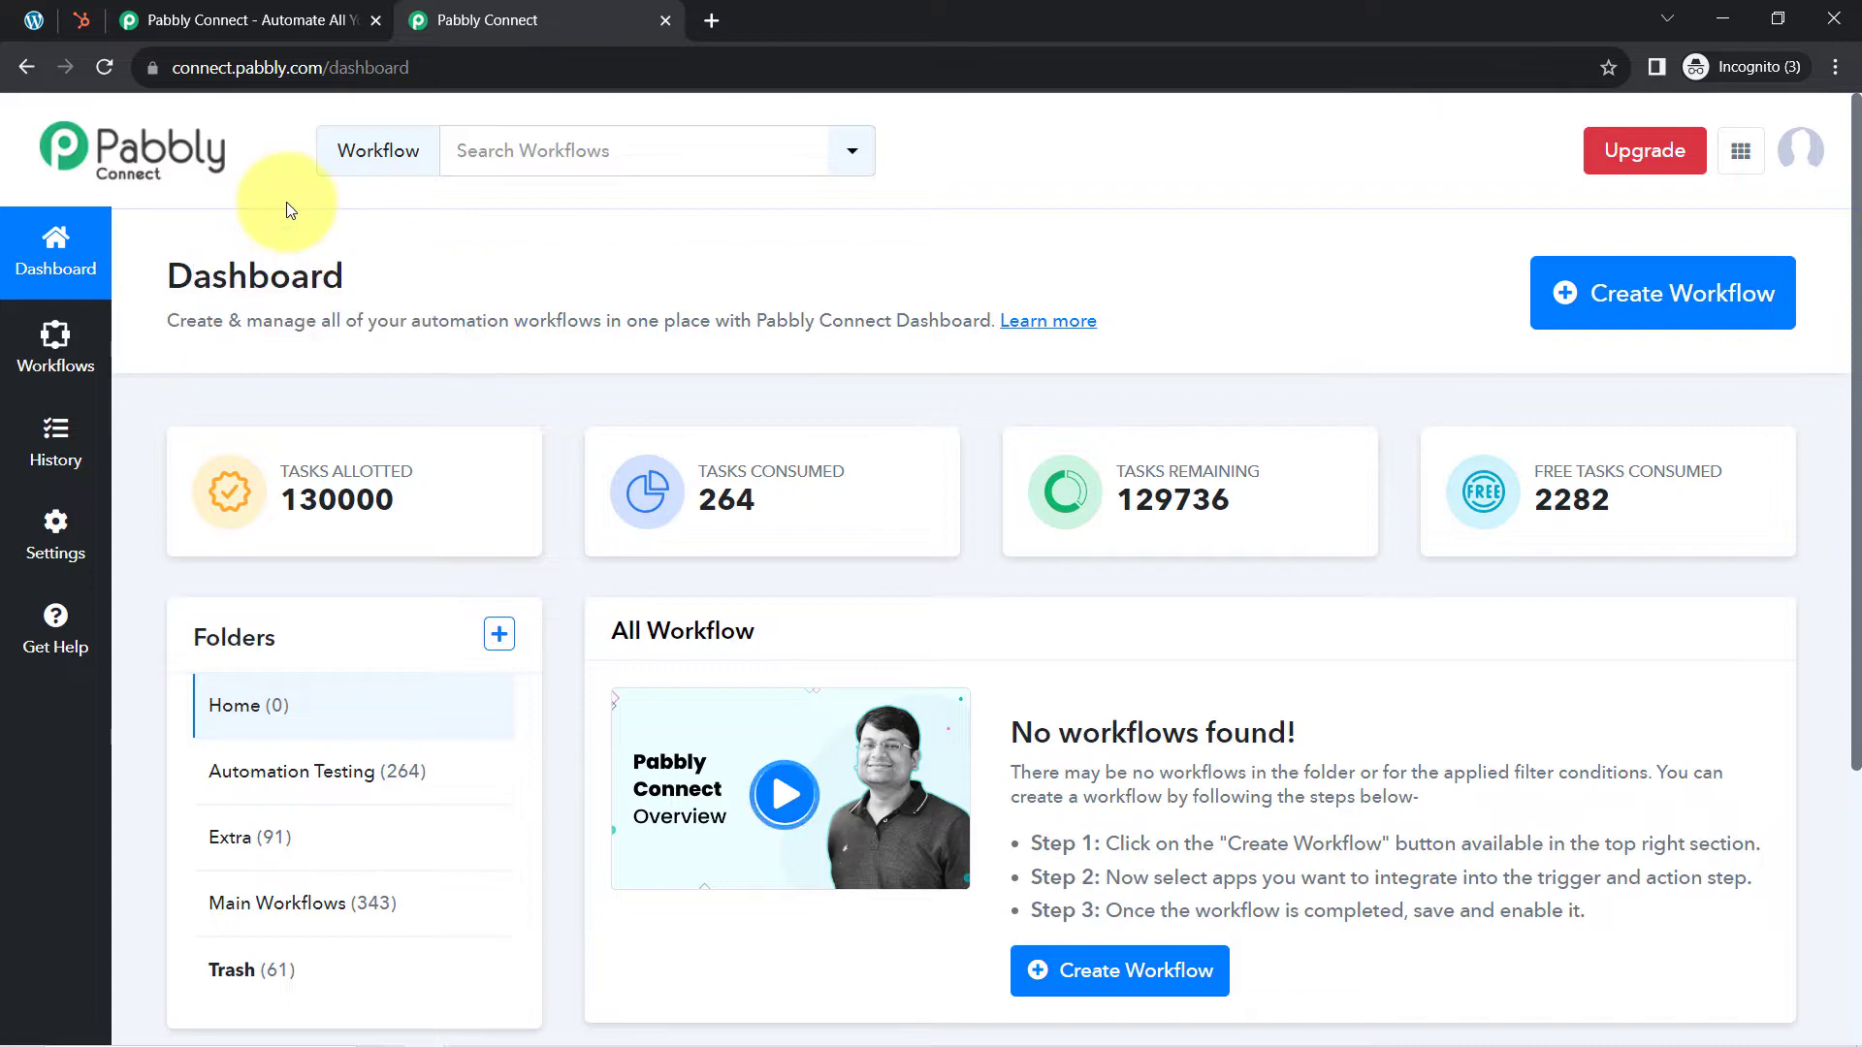
pyautogui.click(1646, 293)
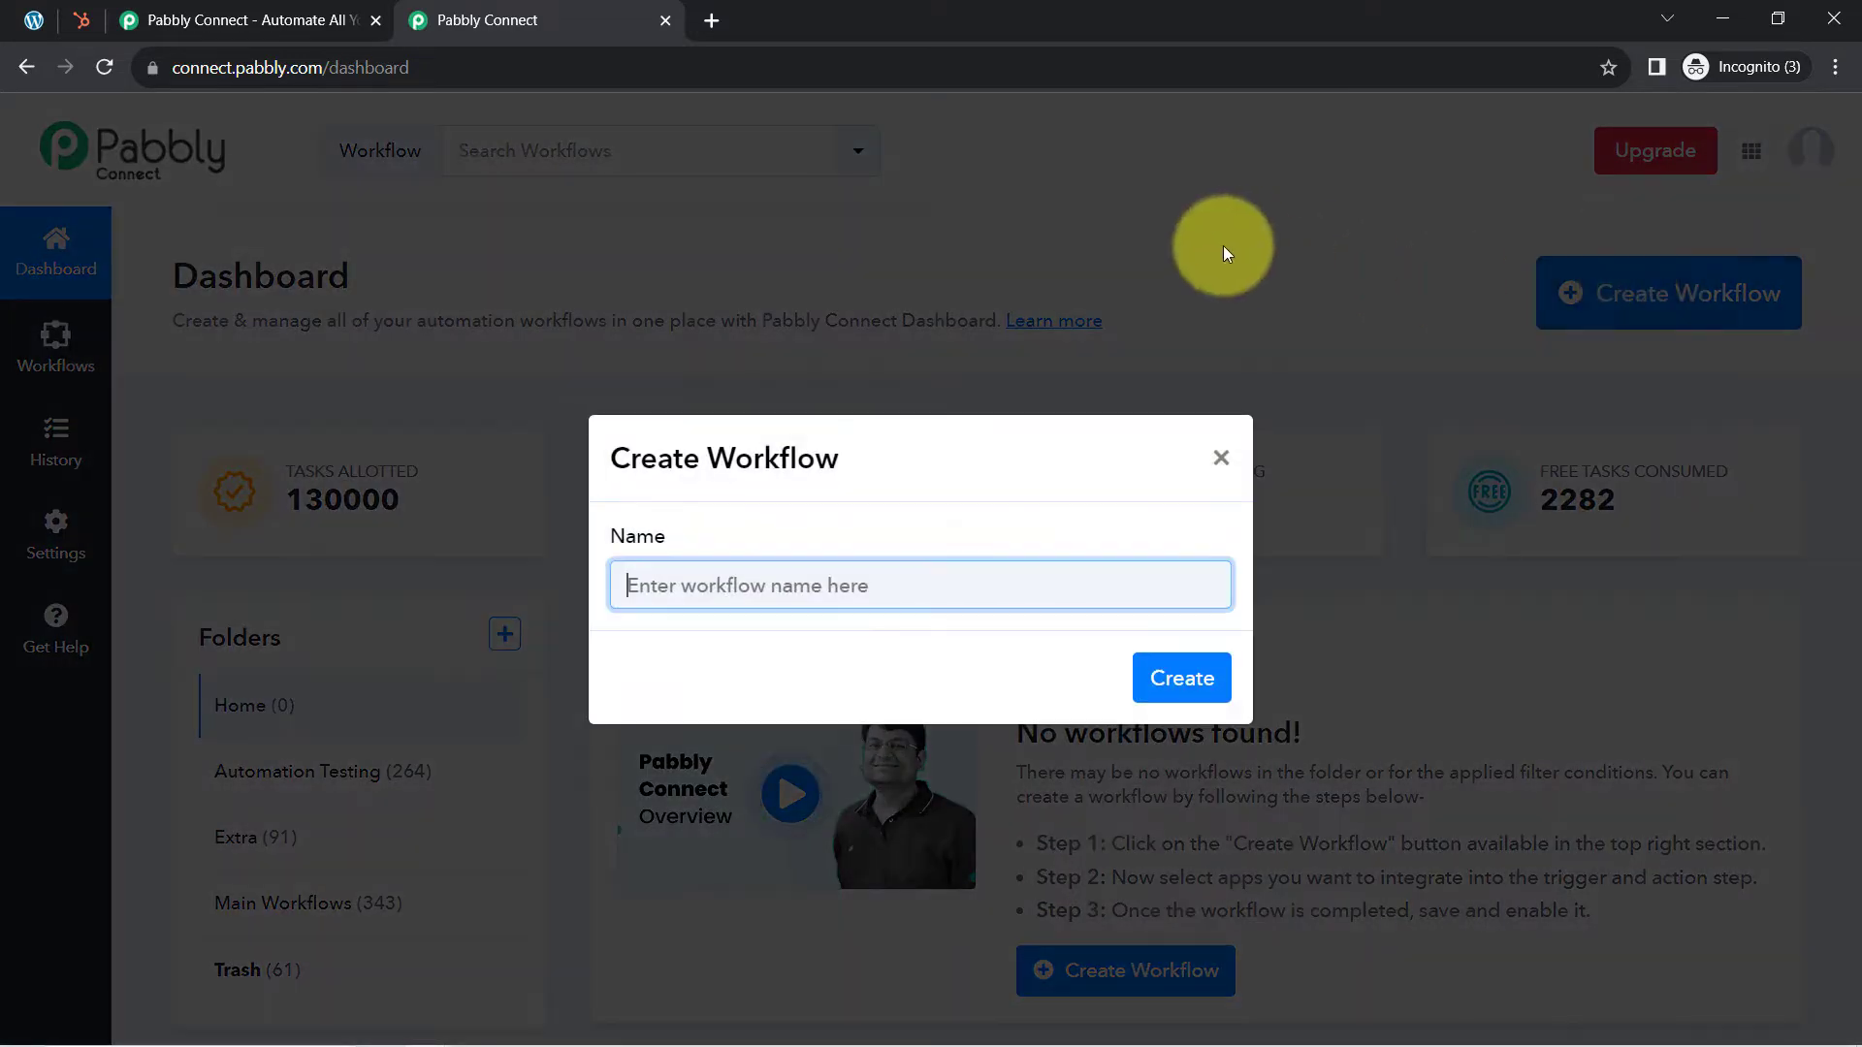
pyautogui.write('Add Contact Form 7 Responses to HubSpot as Contact')
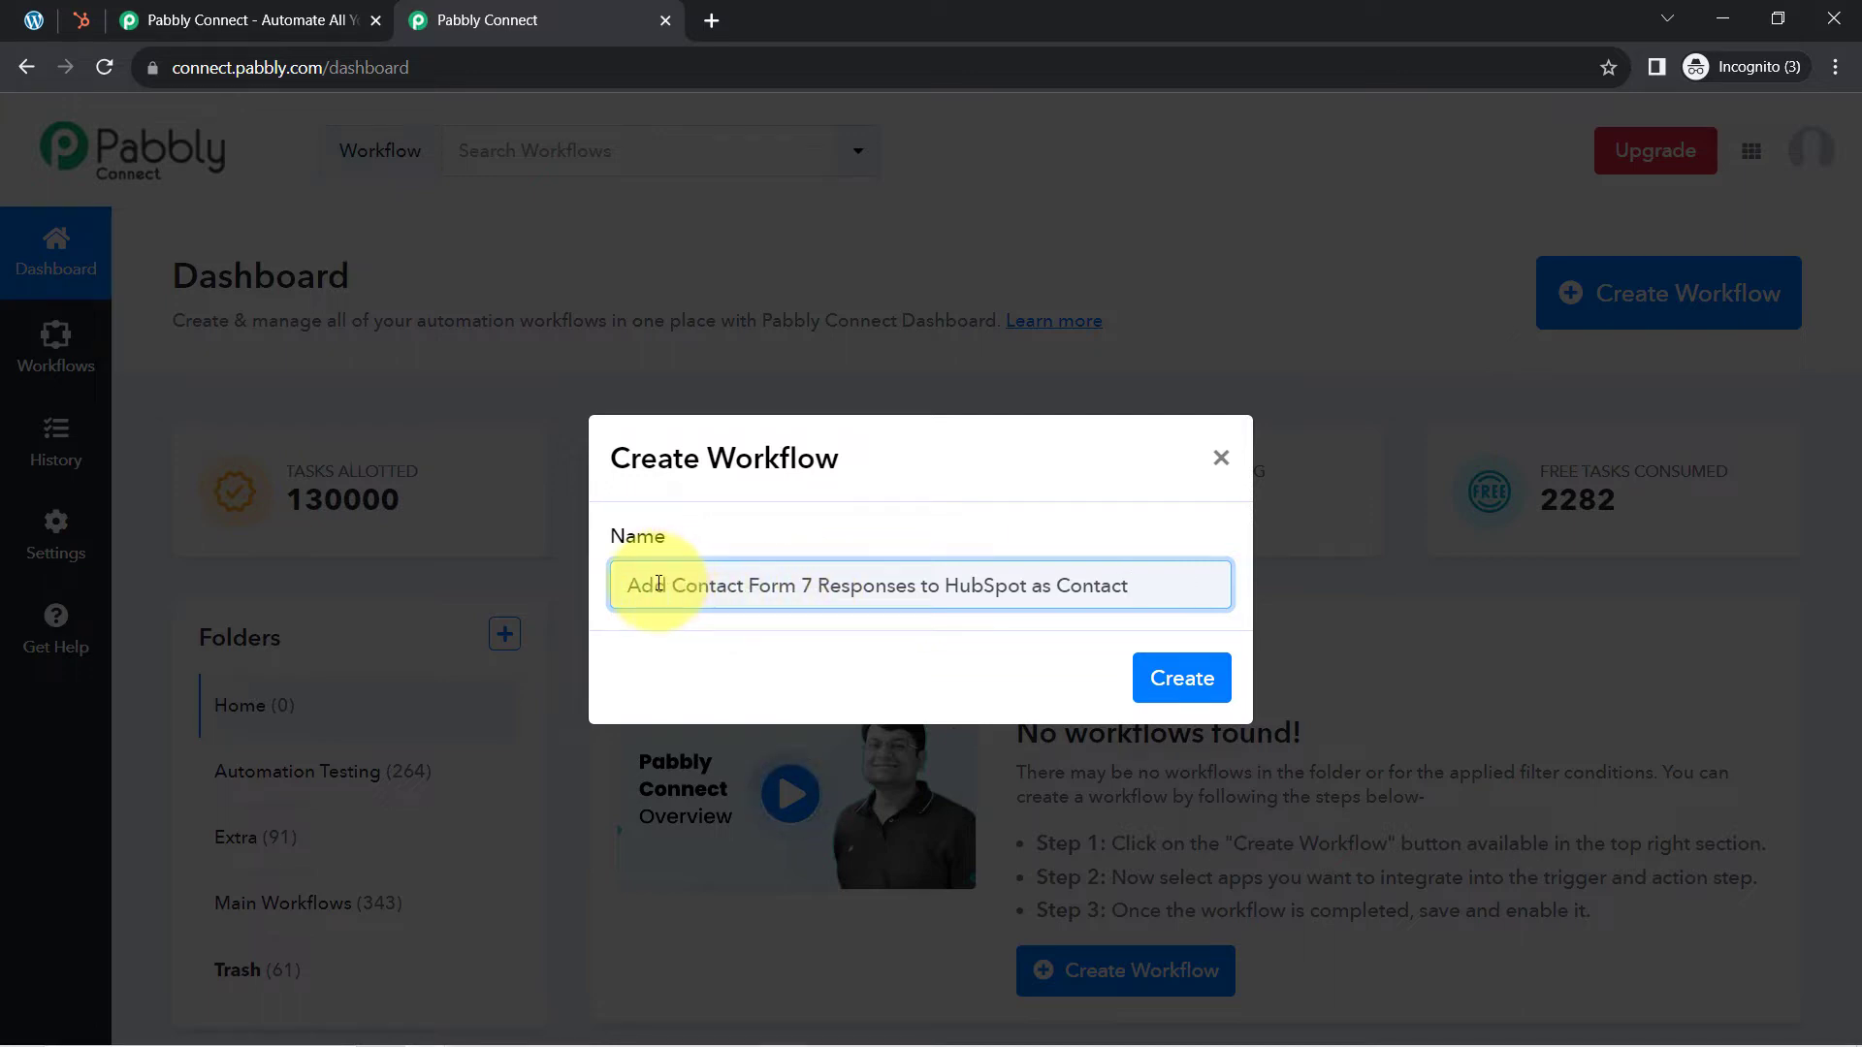
pyautogui.moveTo(657, 583); pyautogui.dragTo(1074, 583)
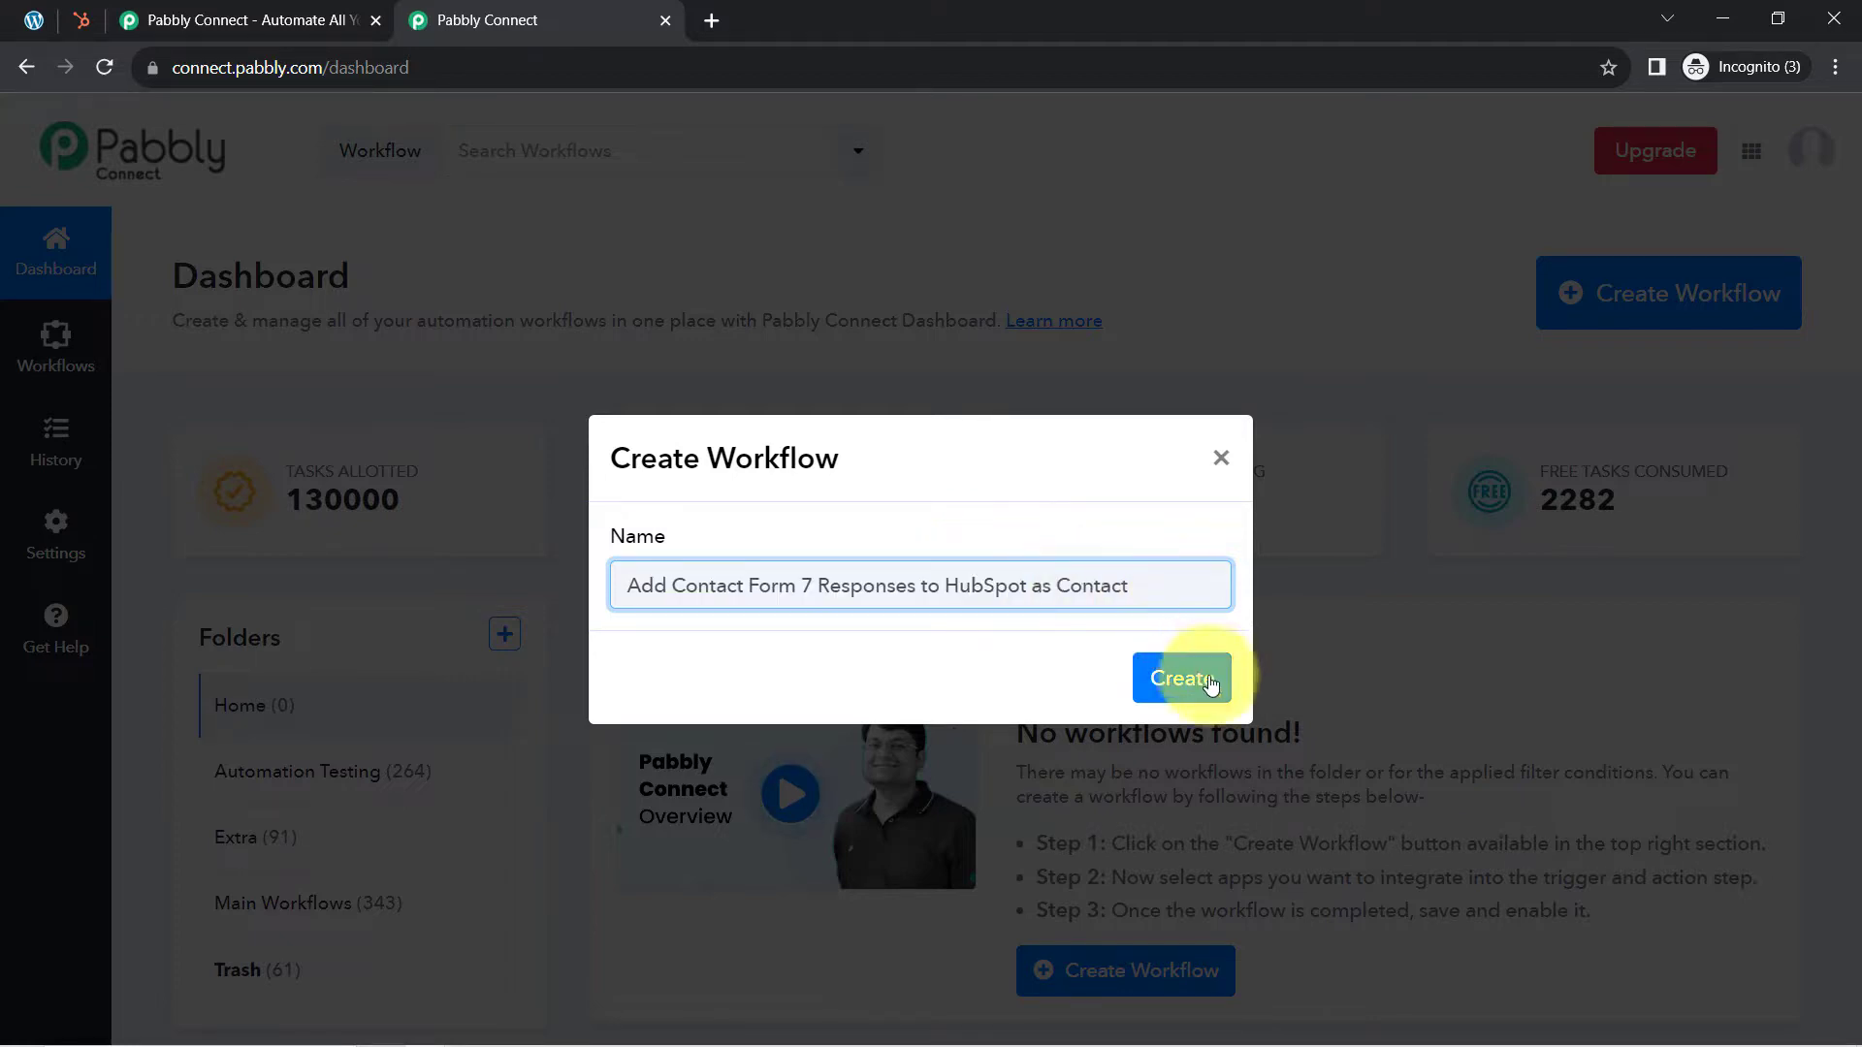
pyautogui.click(1176, 677)
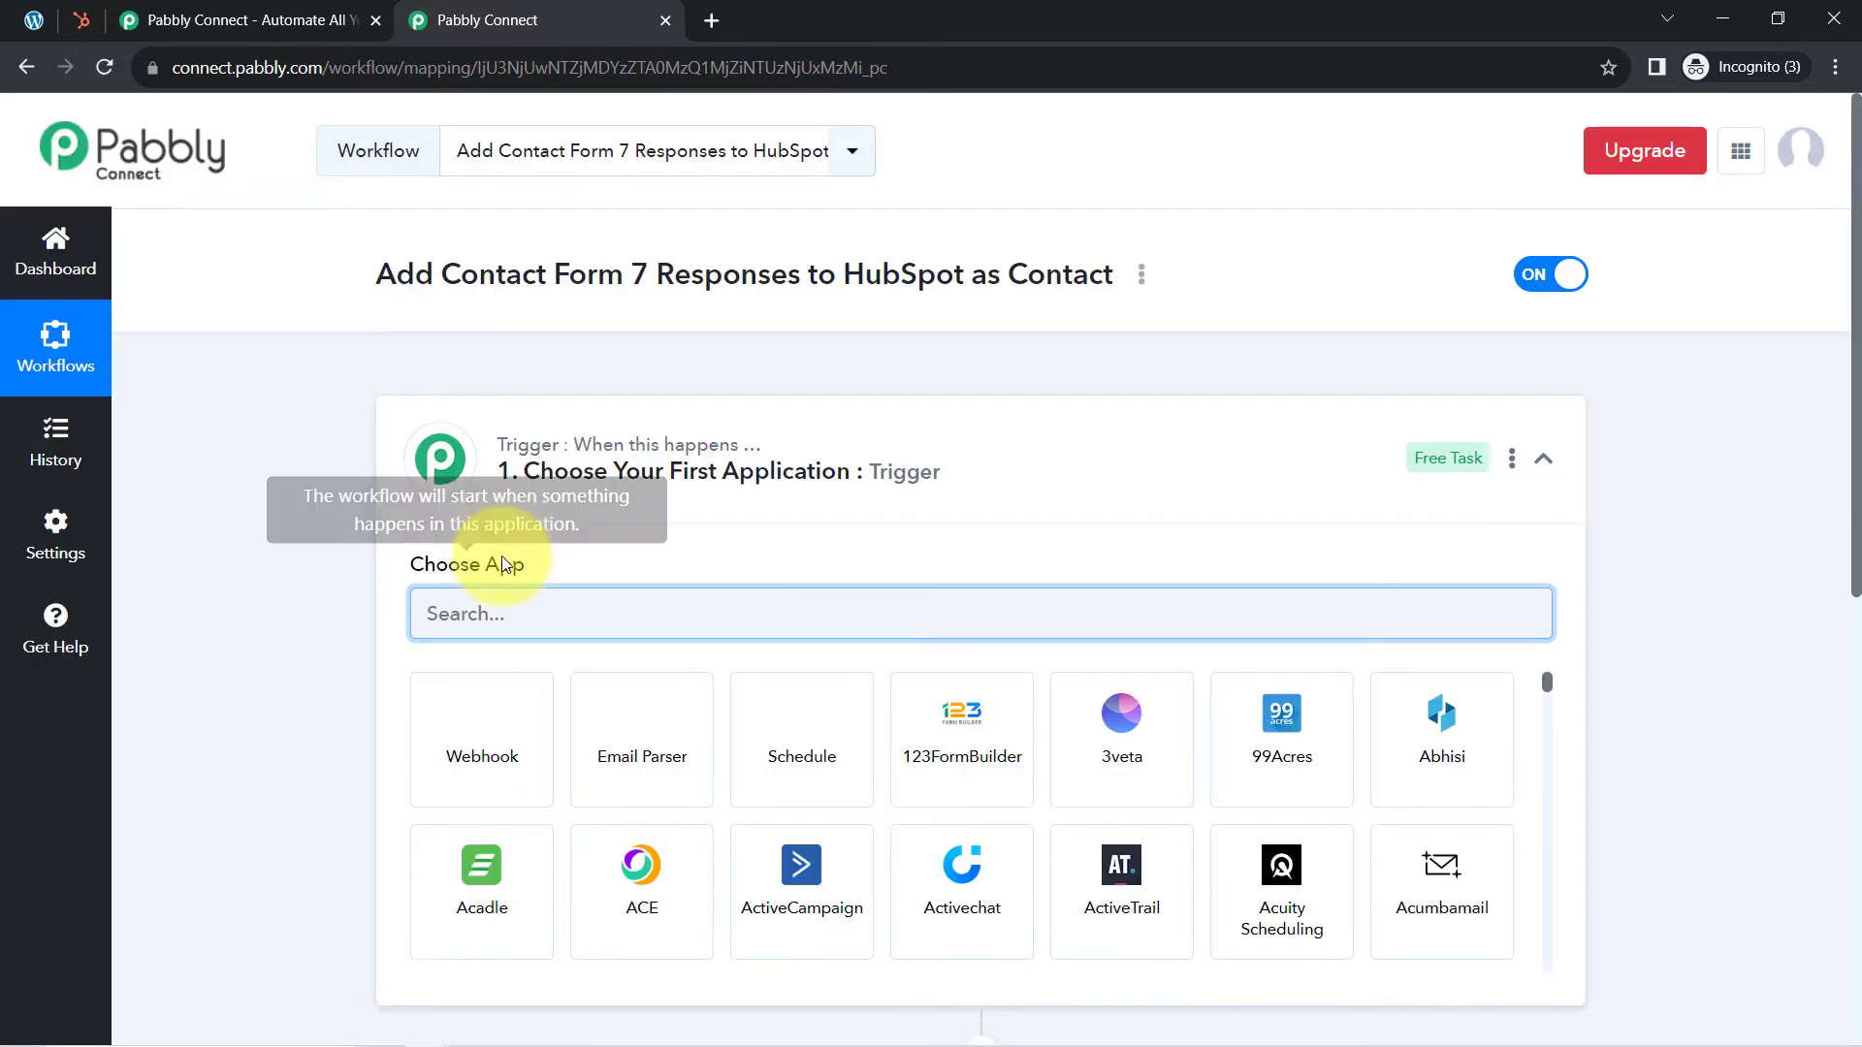
pyautogui.click(490, 461)
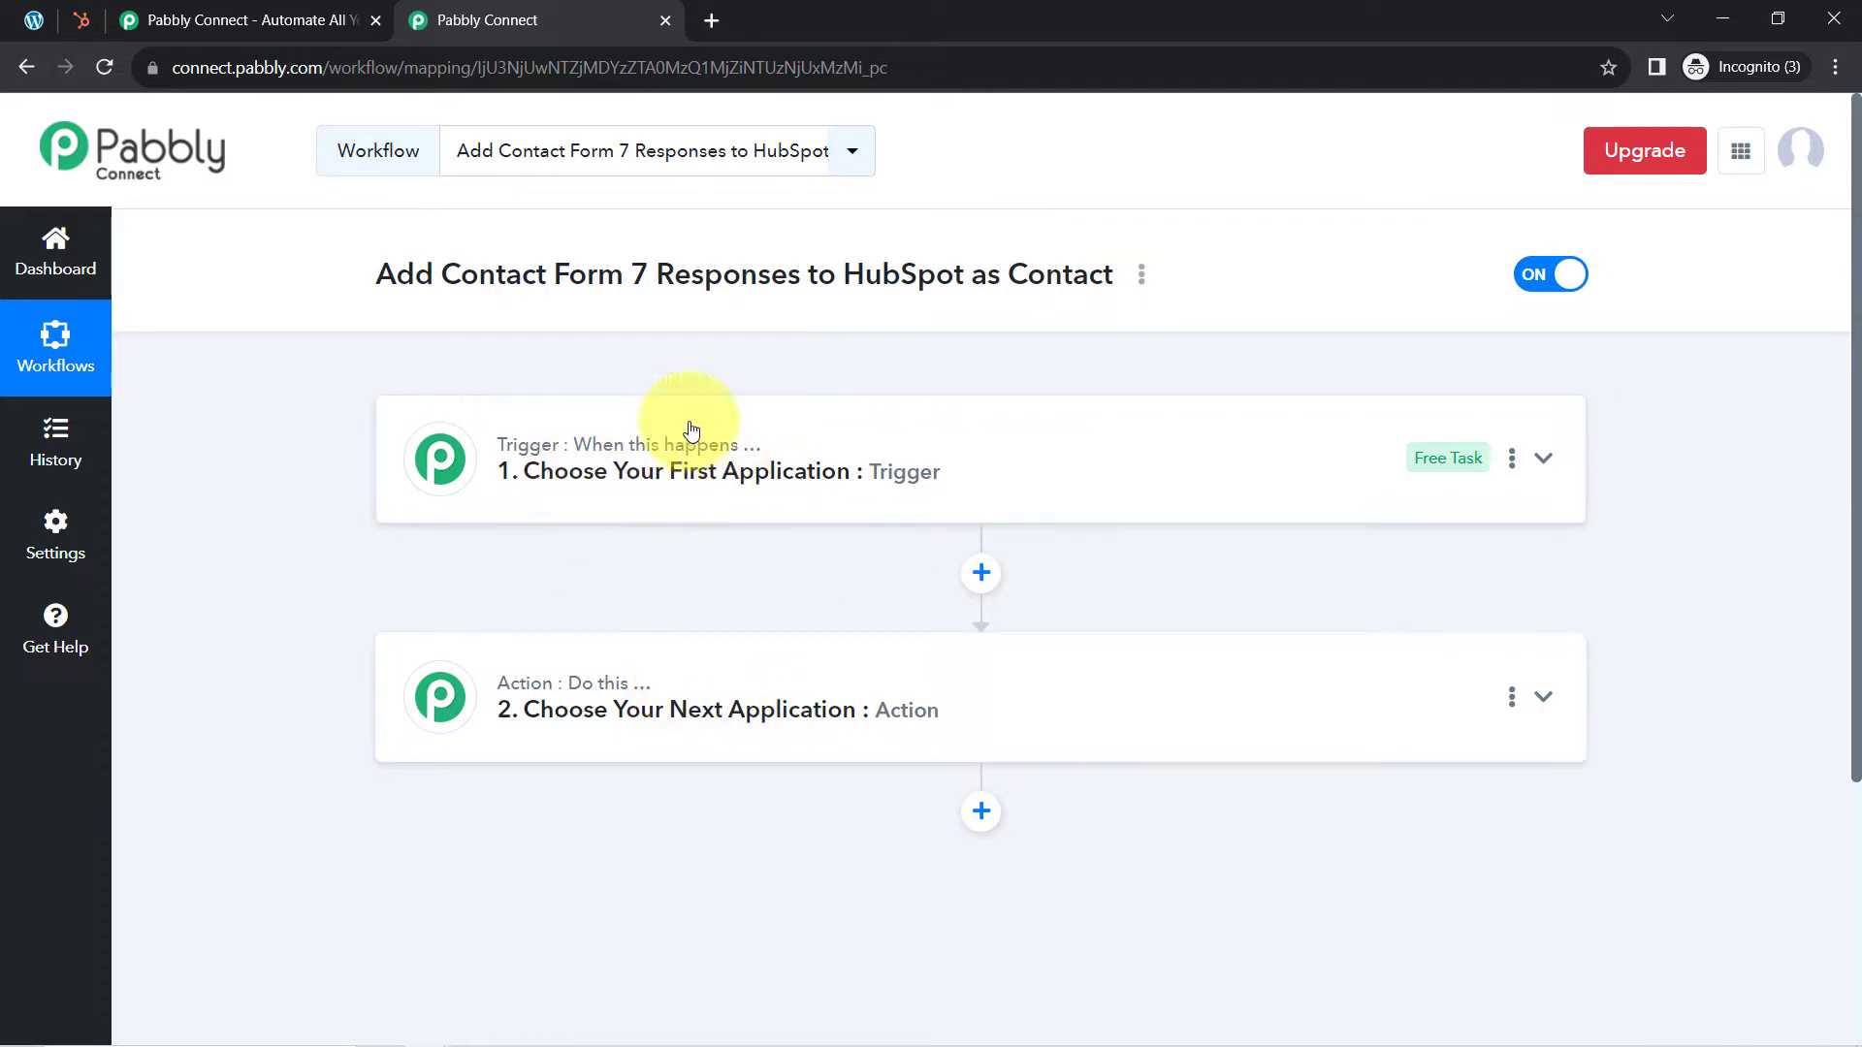
pyautogui.moveTo(700, 621); pyautogui.dragTo(762, 752)
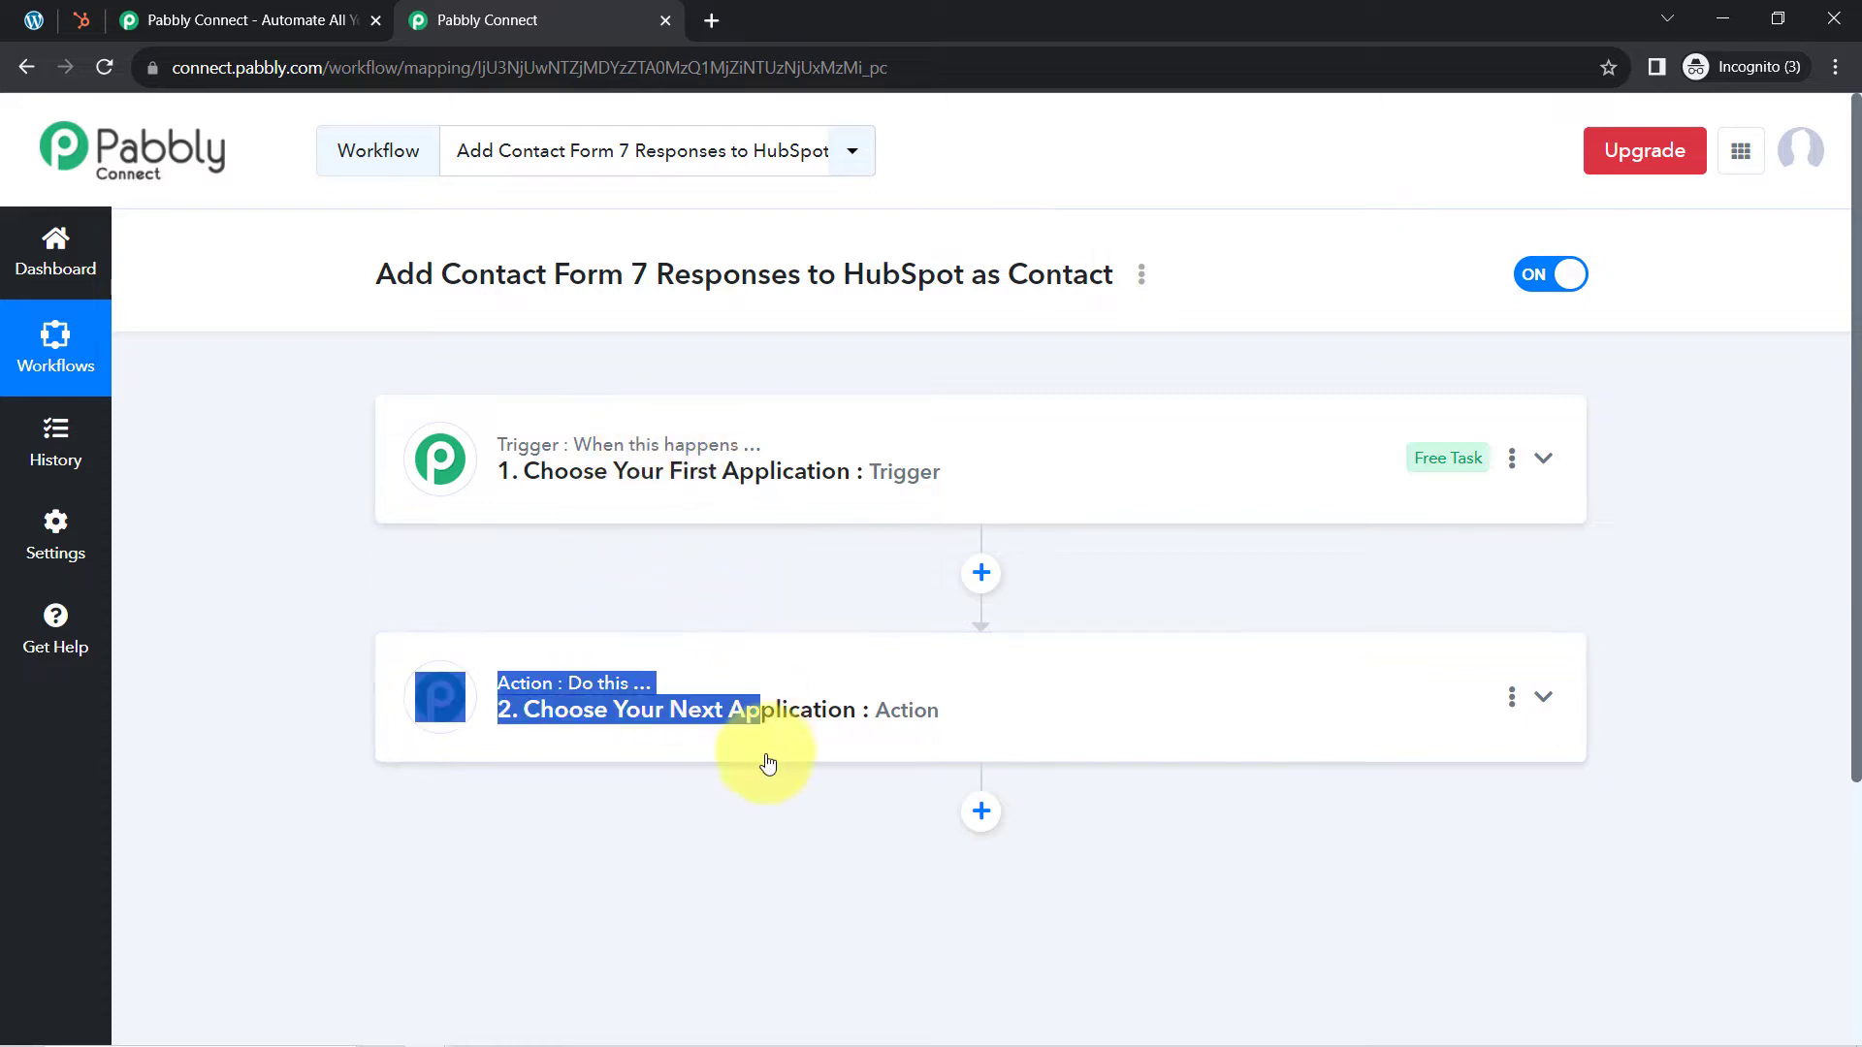
pyautogui.click(681, 599)
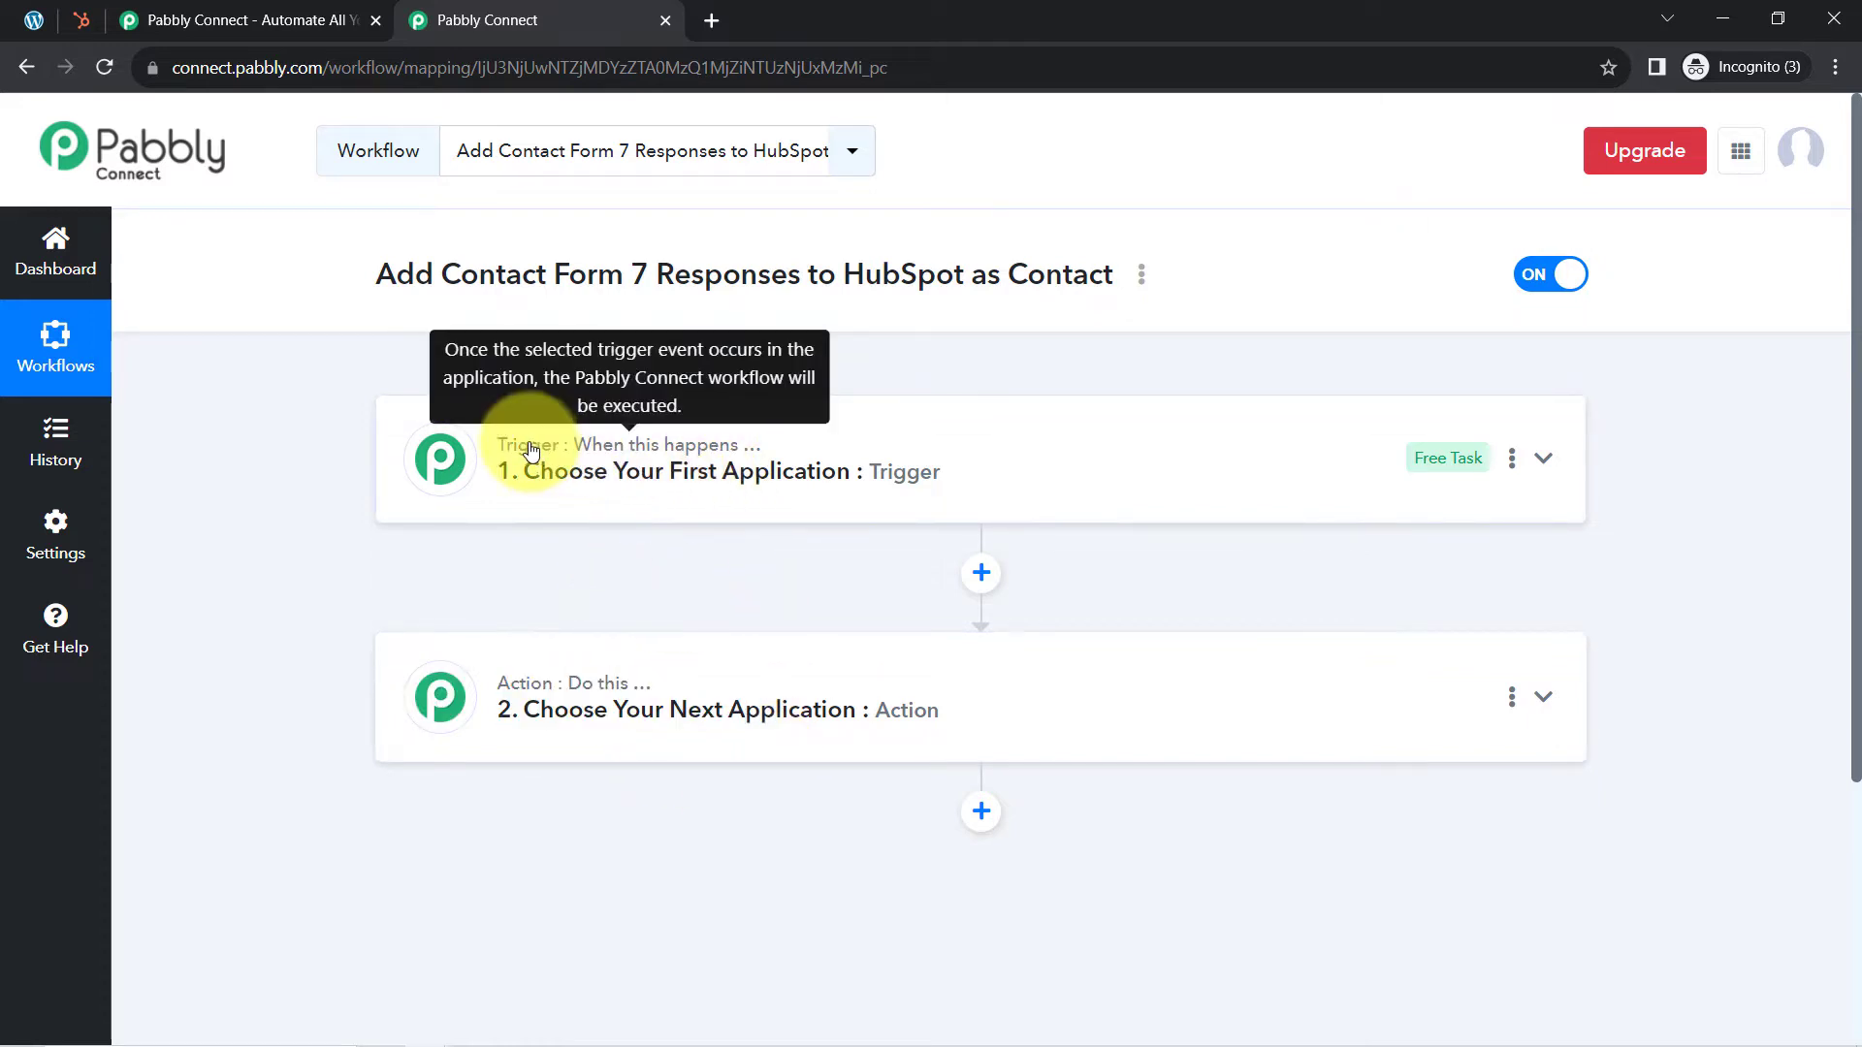
pyautogui.moveTo(514, 646)
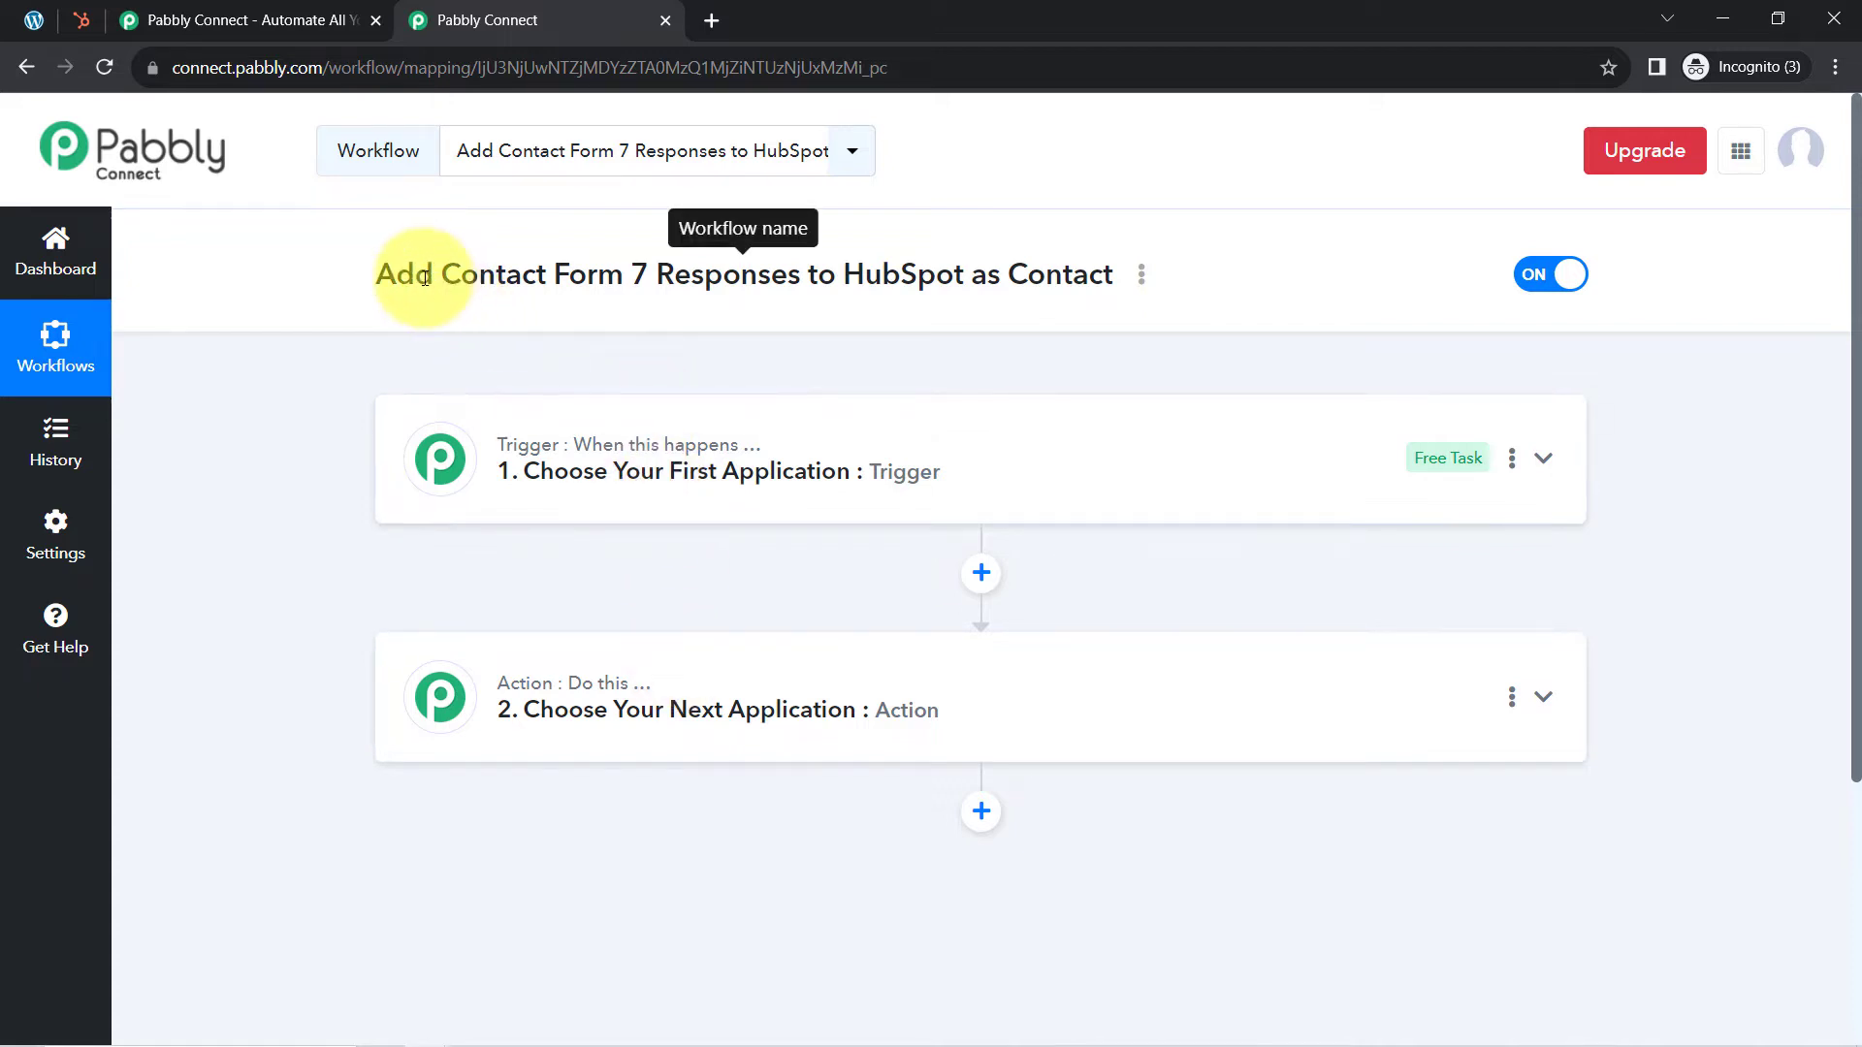
# Step: Search the trigger apps for "contact" and choose Contact Form 7 as the workflow's trigger application
pyautogui.click(602, 441)
pyautogui.moveTo(416, 276); pyautogui.dragTo(1181, 281)
pyautogui.click(558, 627)
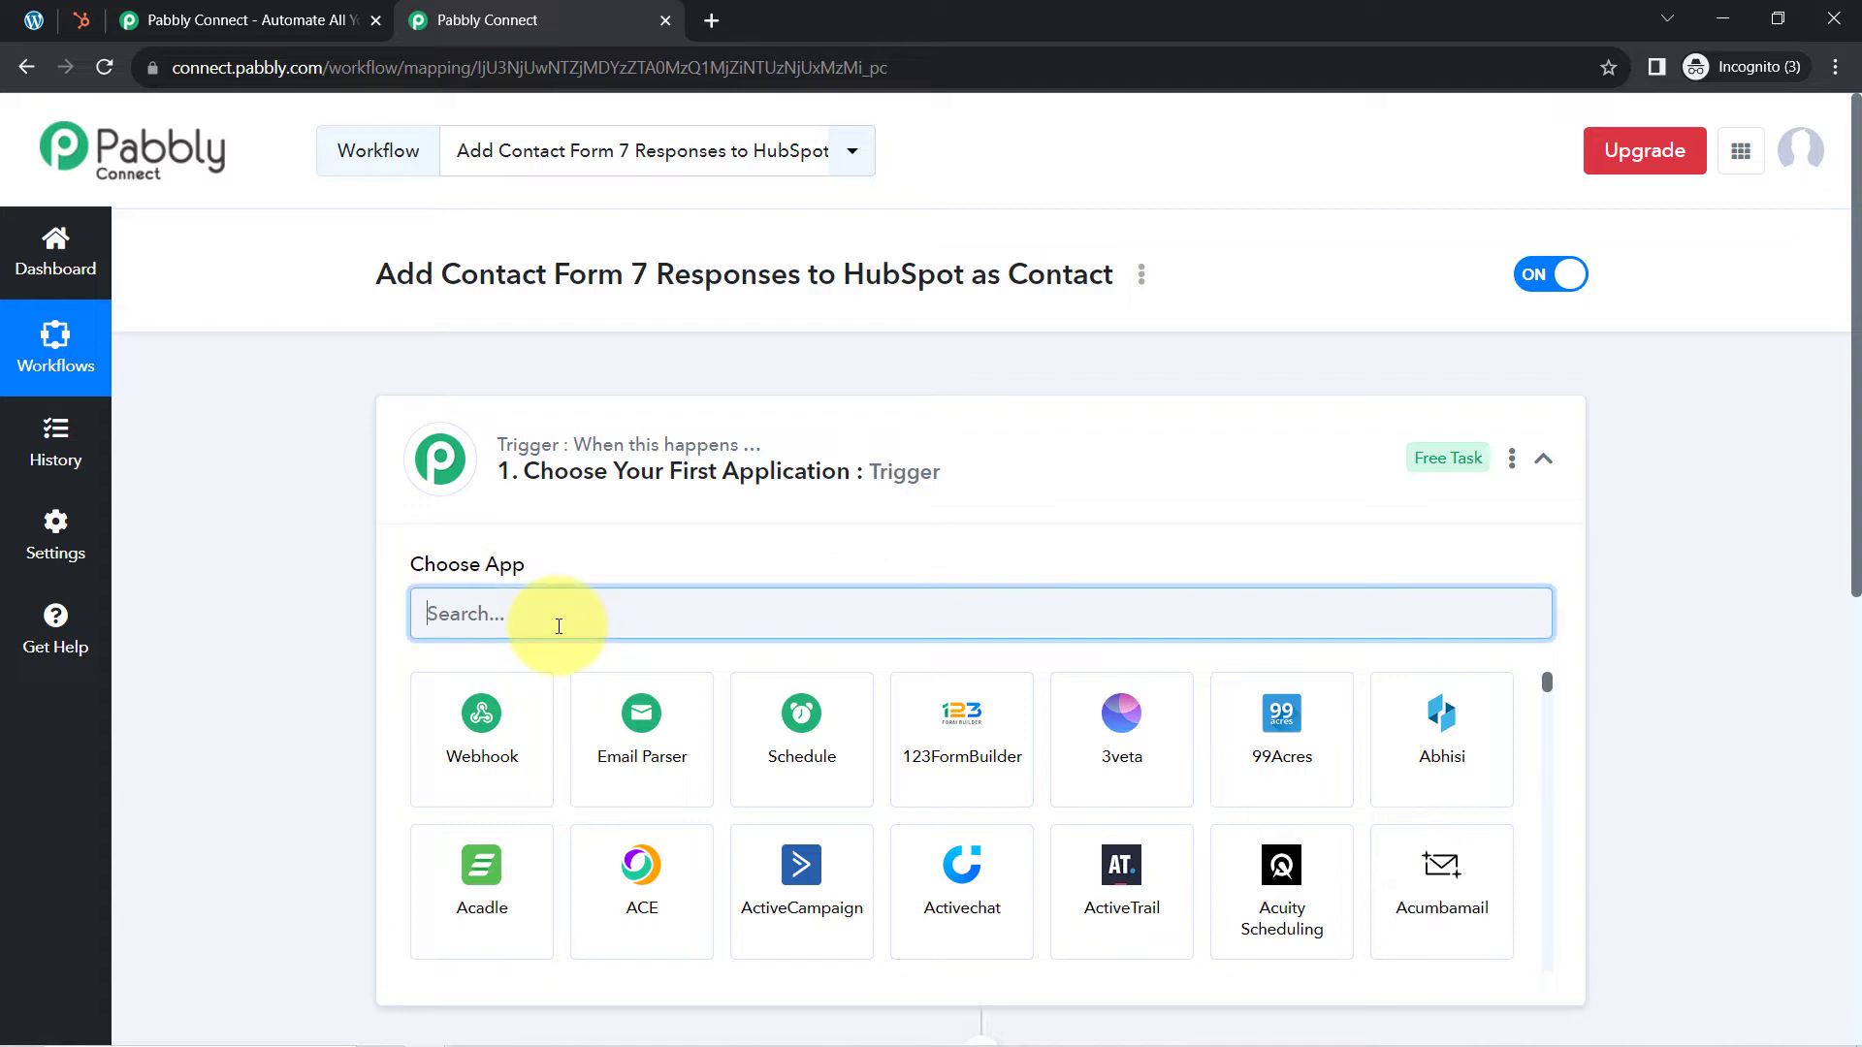
pyautogui.write('co')
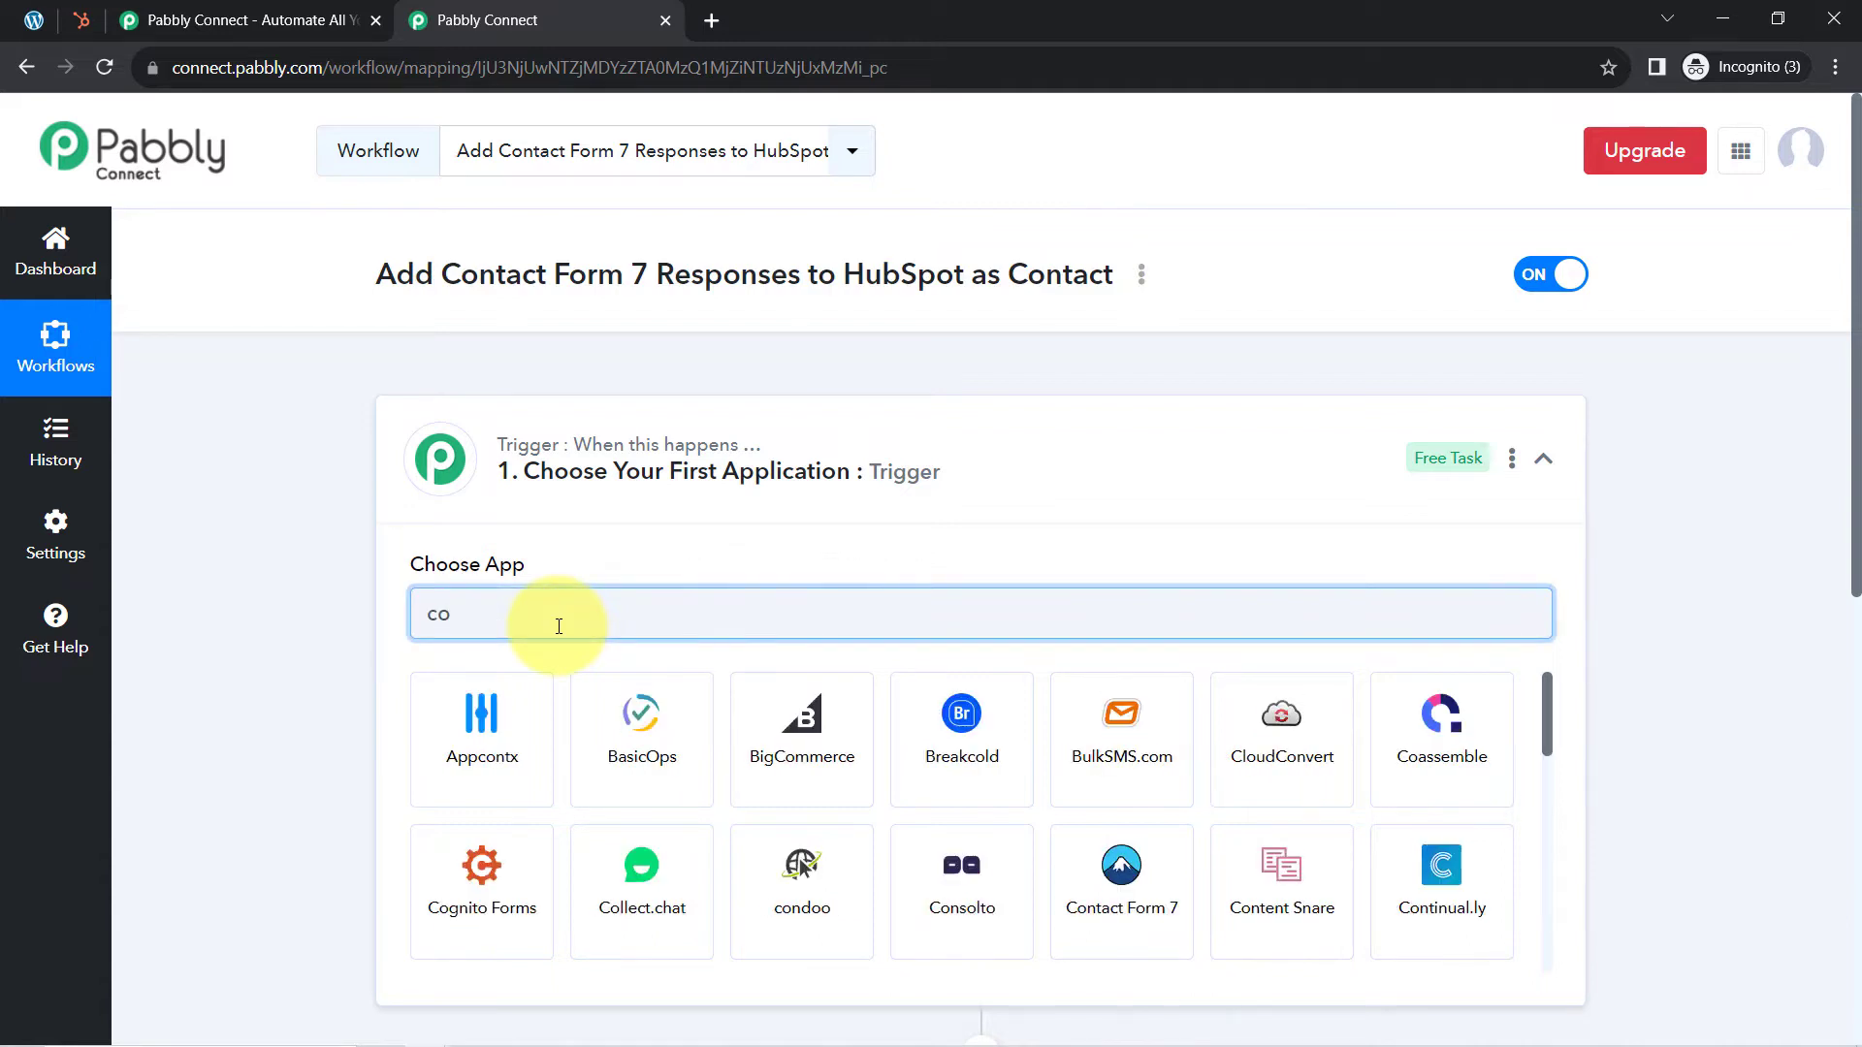
pyautogui.write('ntact')
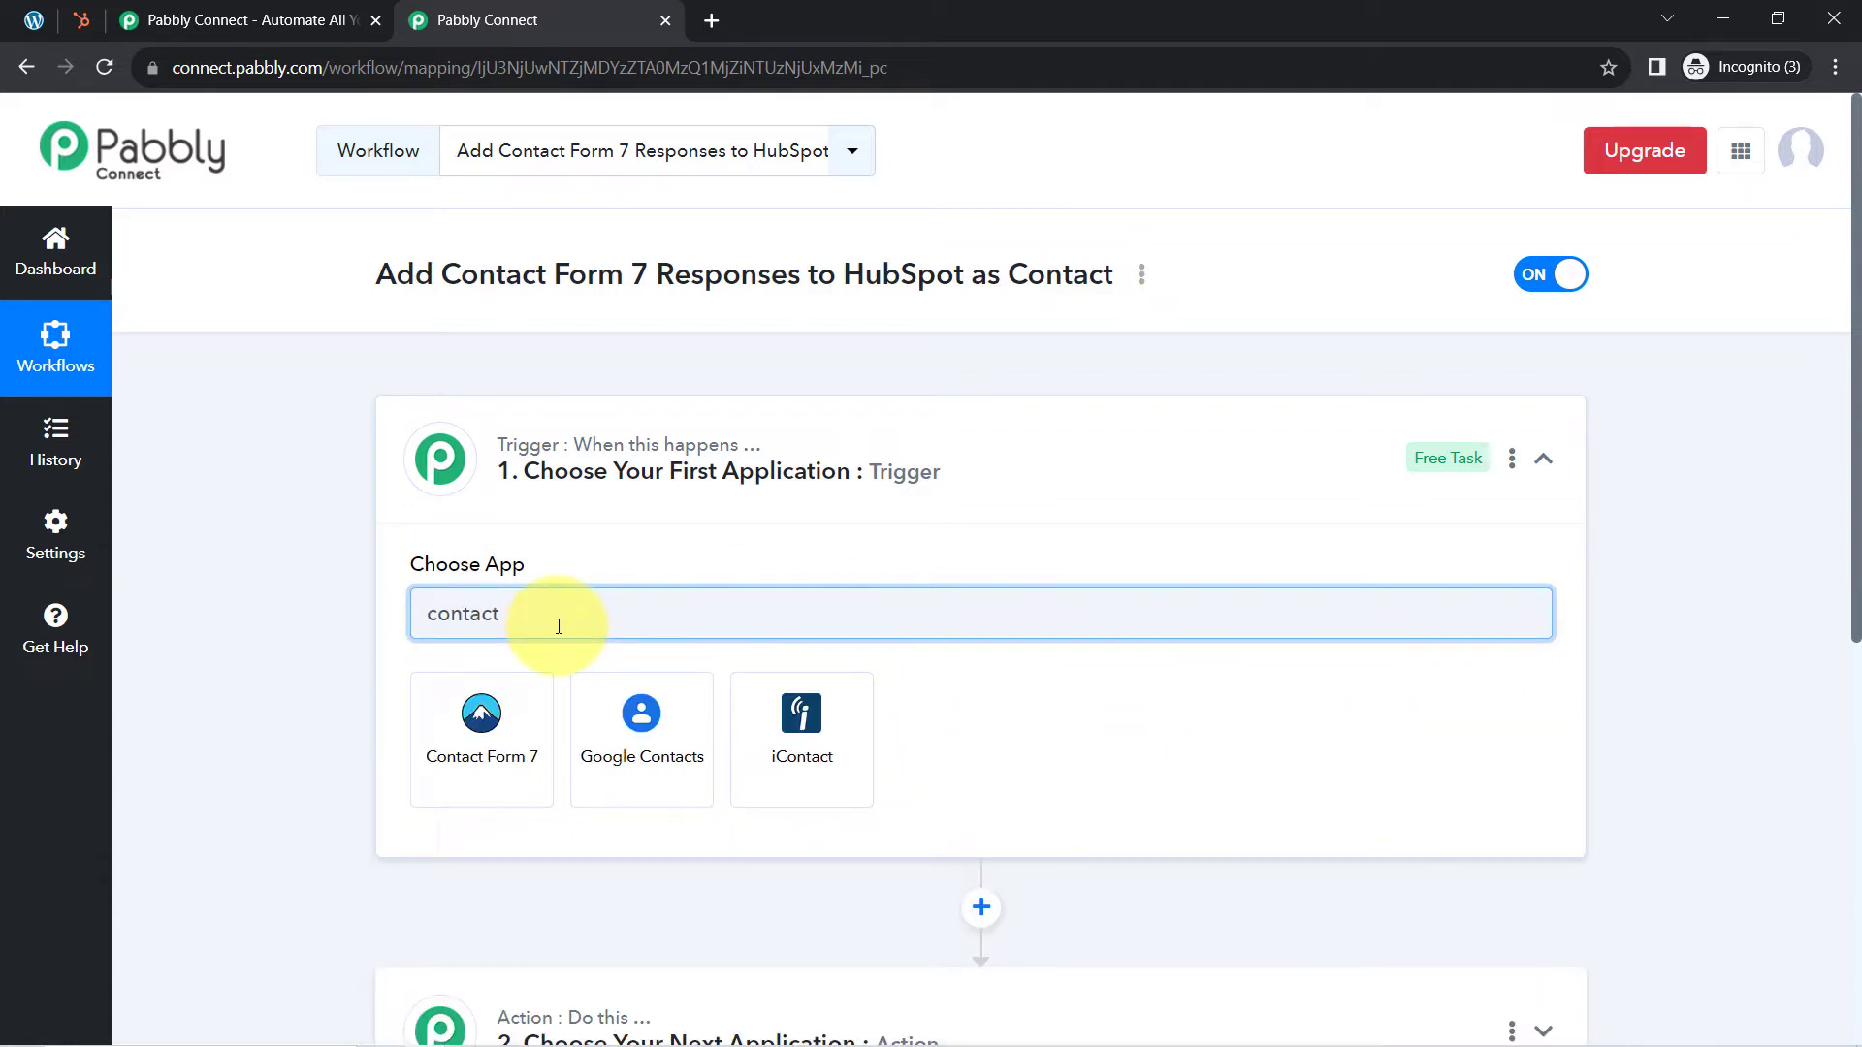
pyautogui.click(438, 742)
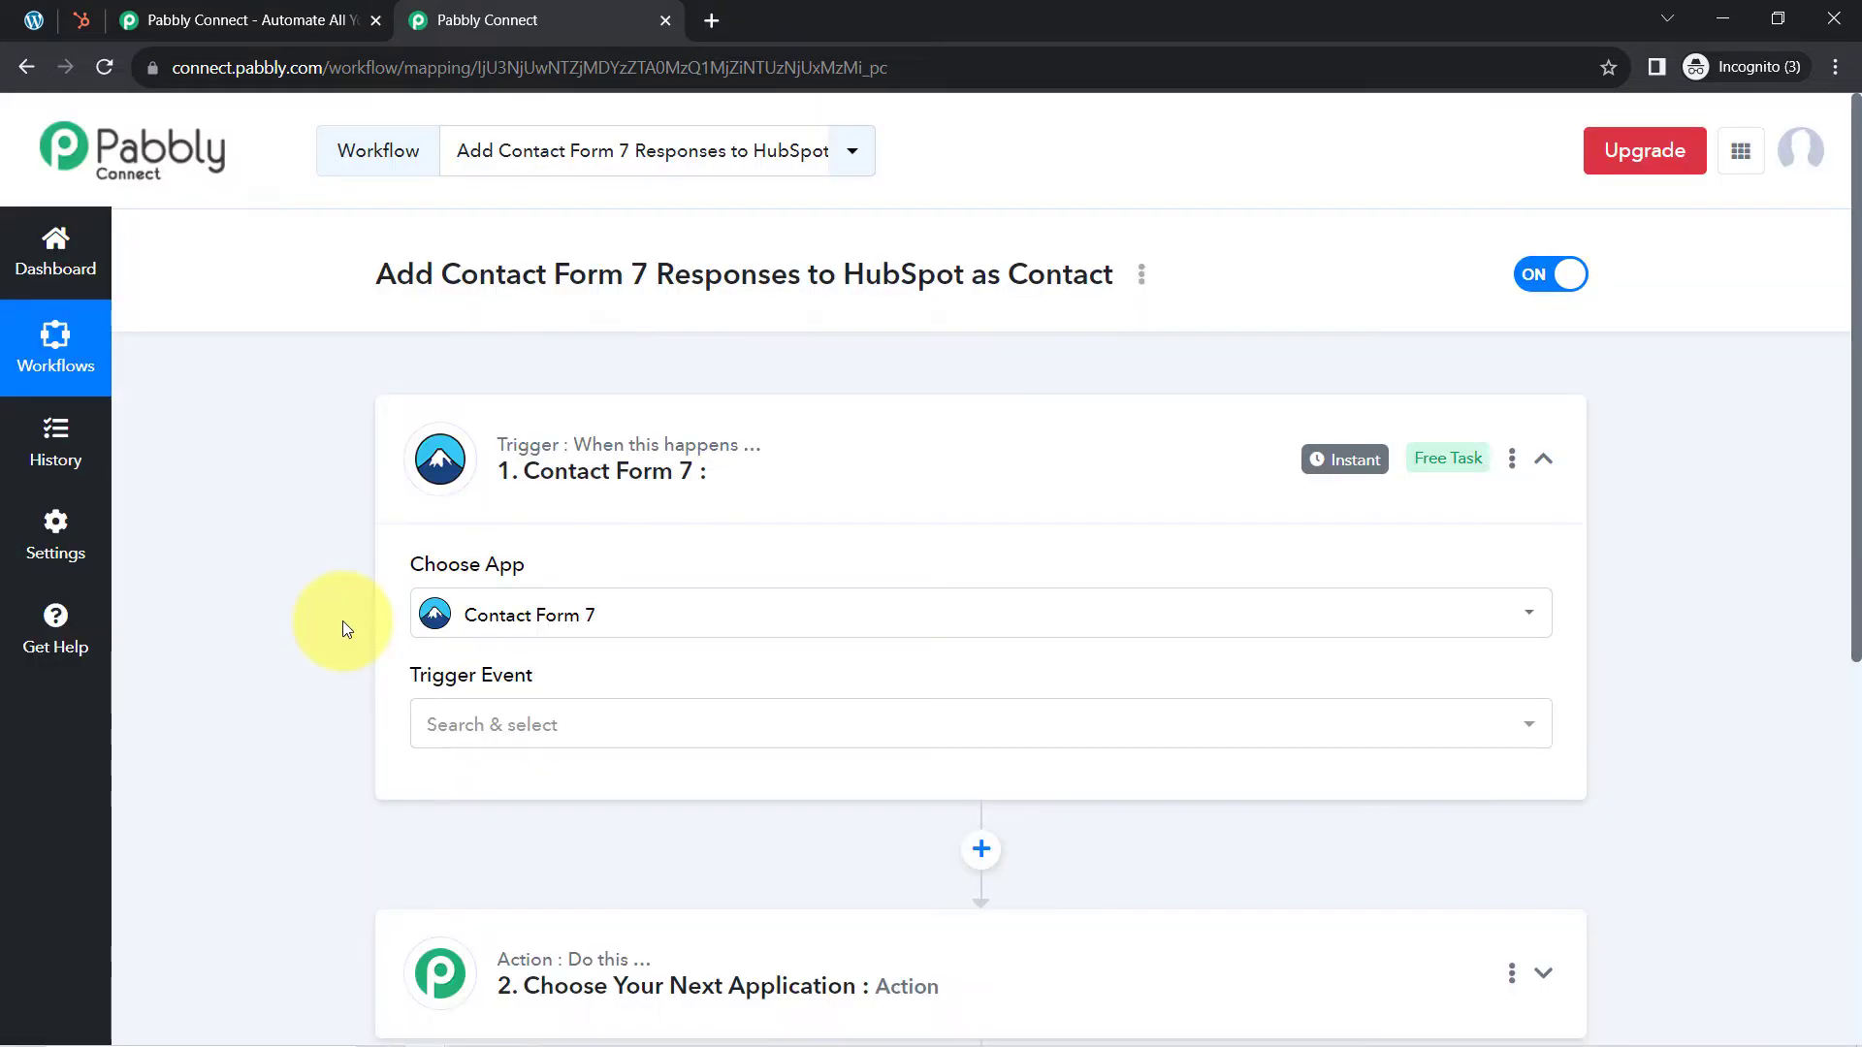
# Step: Search the action apps for "hubs" and choose HubSpot CRM as the workflow's action application
pyautogui.scroll(-6, 465, 544)
pyautogui.click(686, 383)
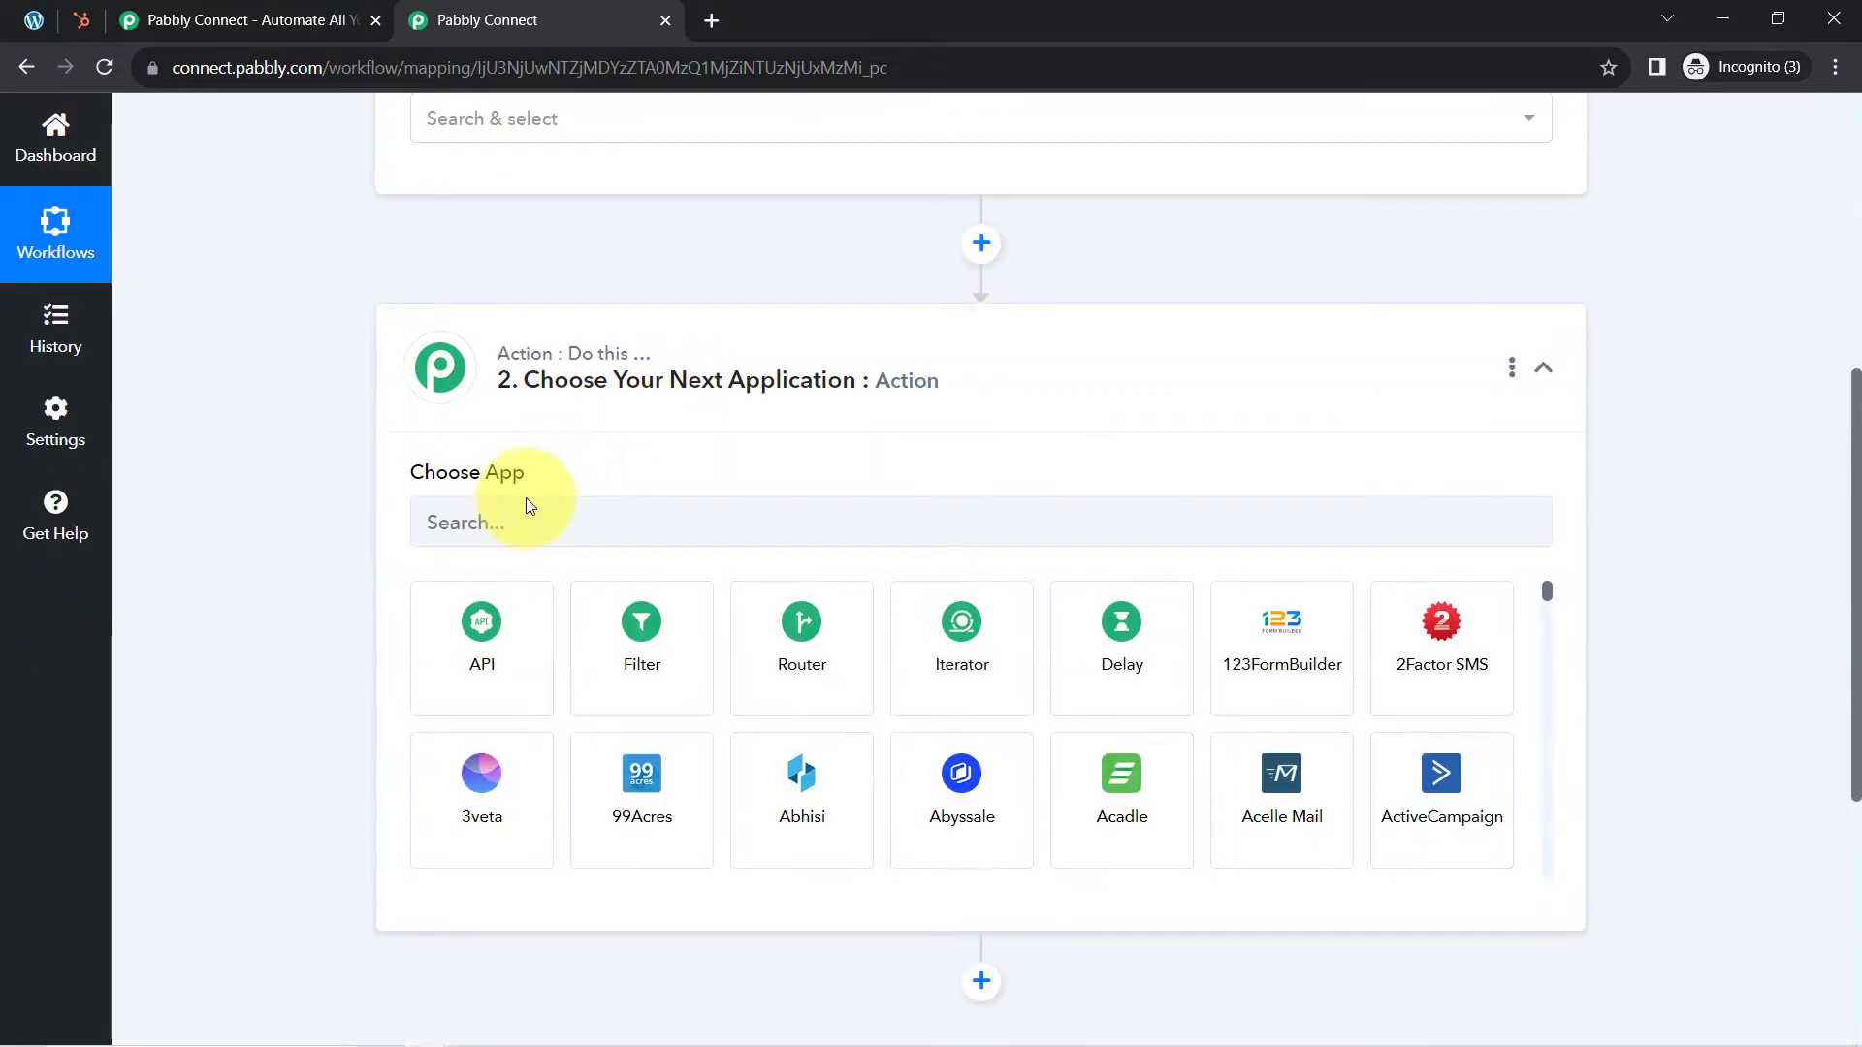
pyautogui.click(526, 500)
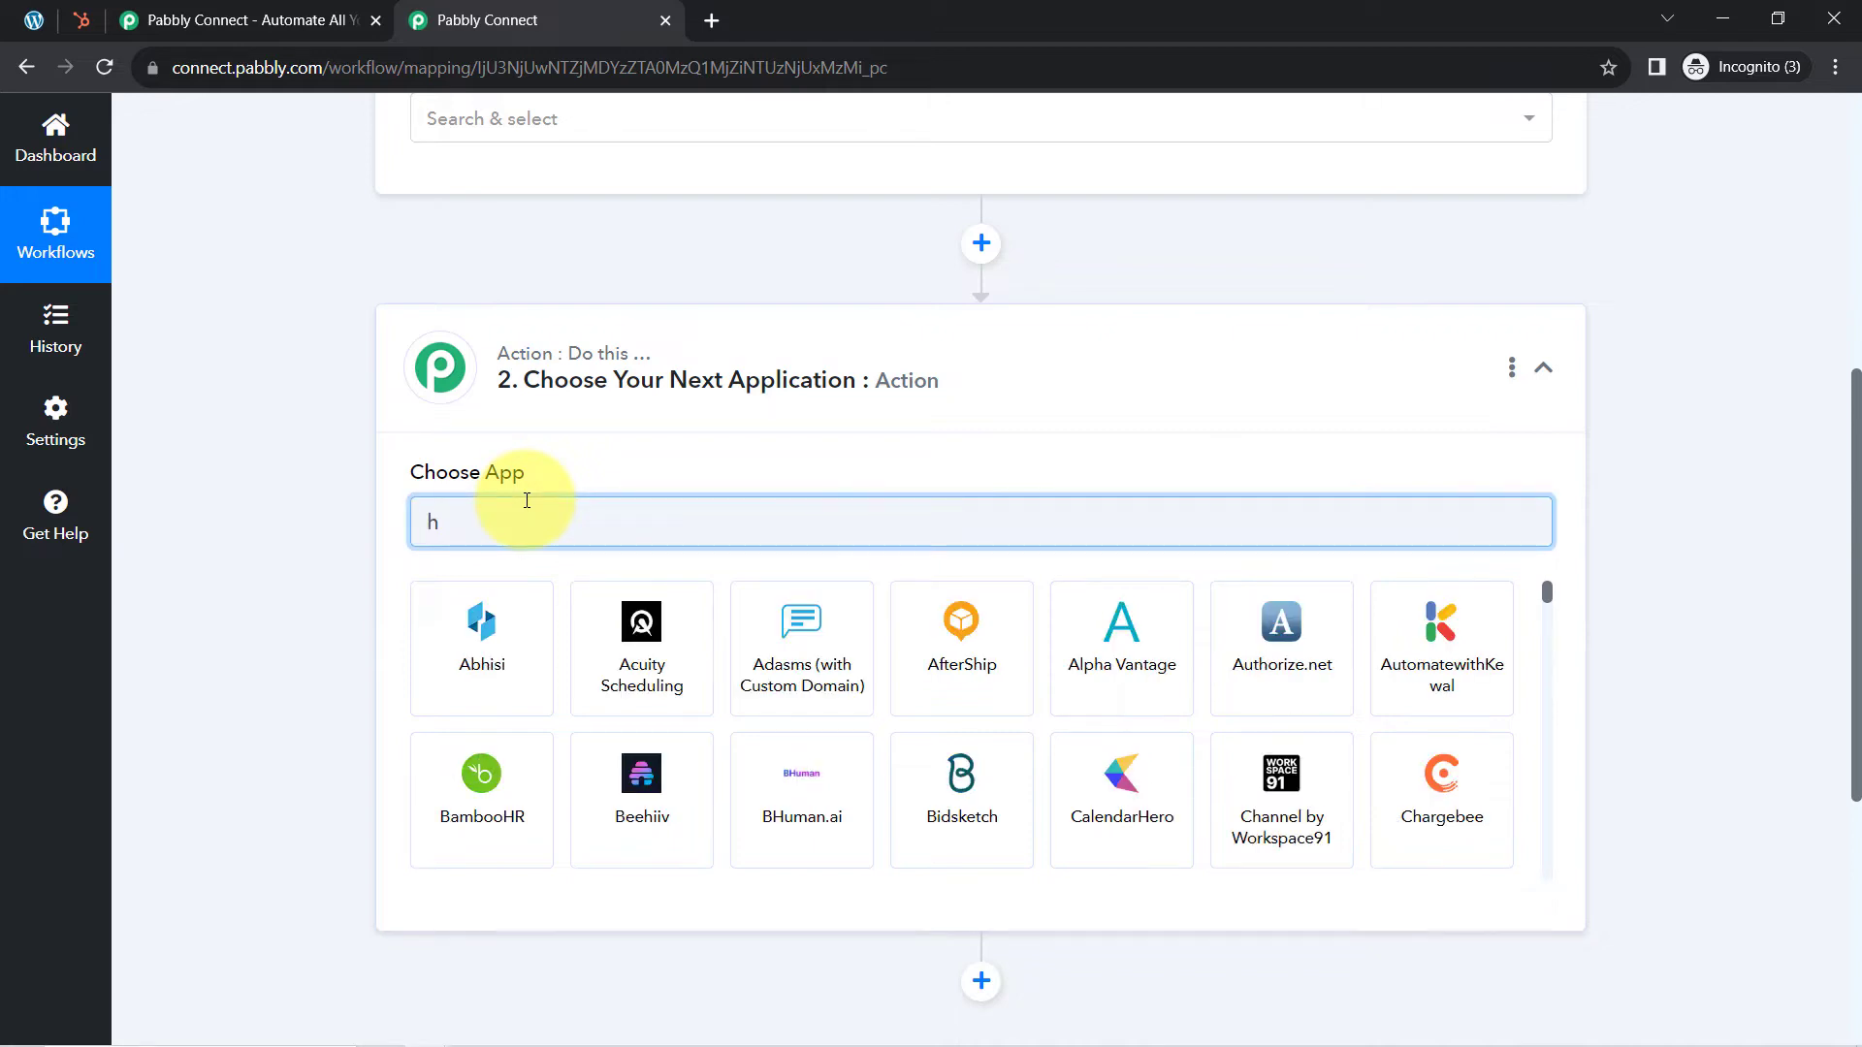
pyautogui.write('hubs')
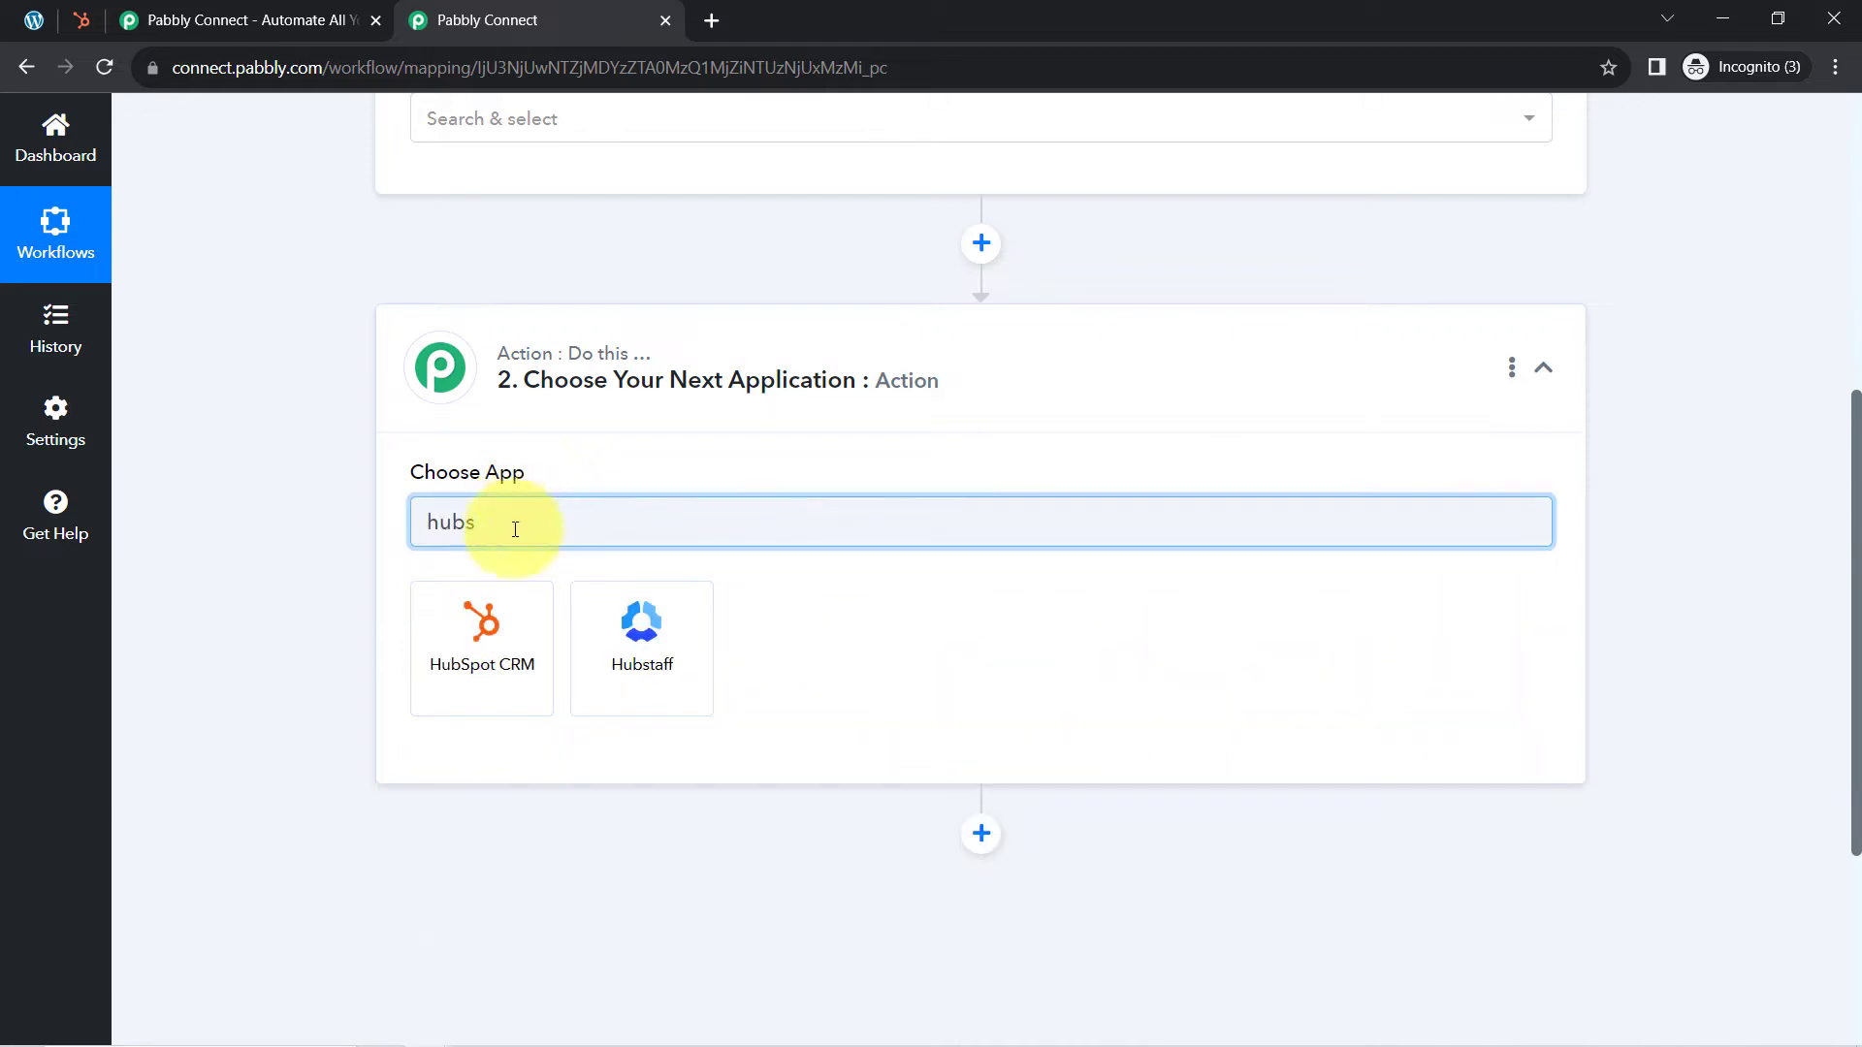
pyautogui.click(487, 625)
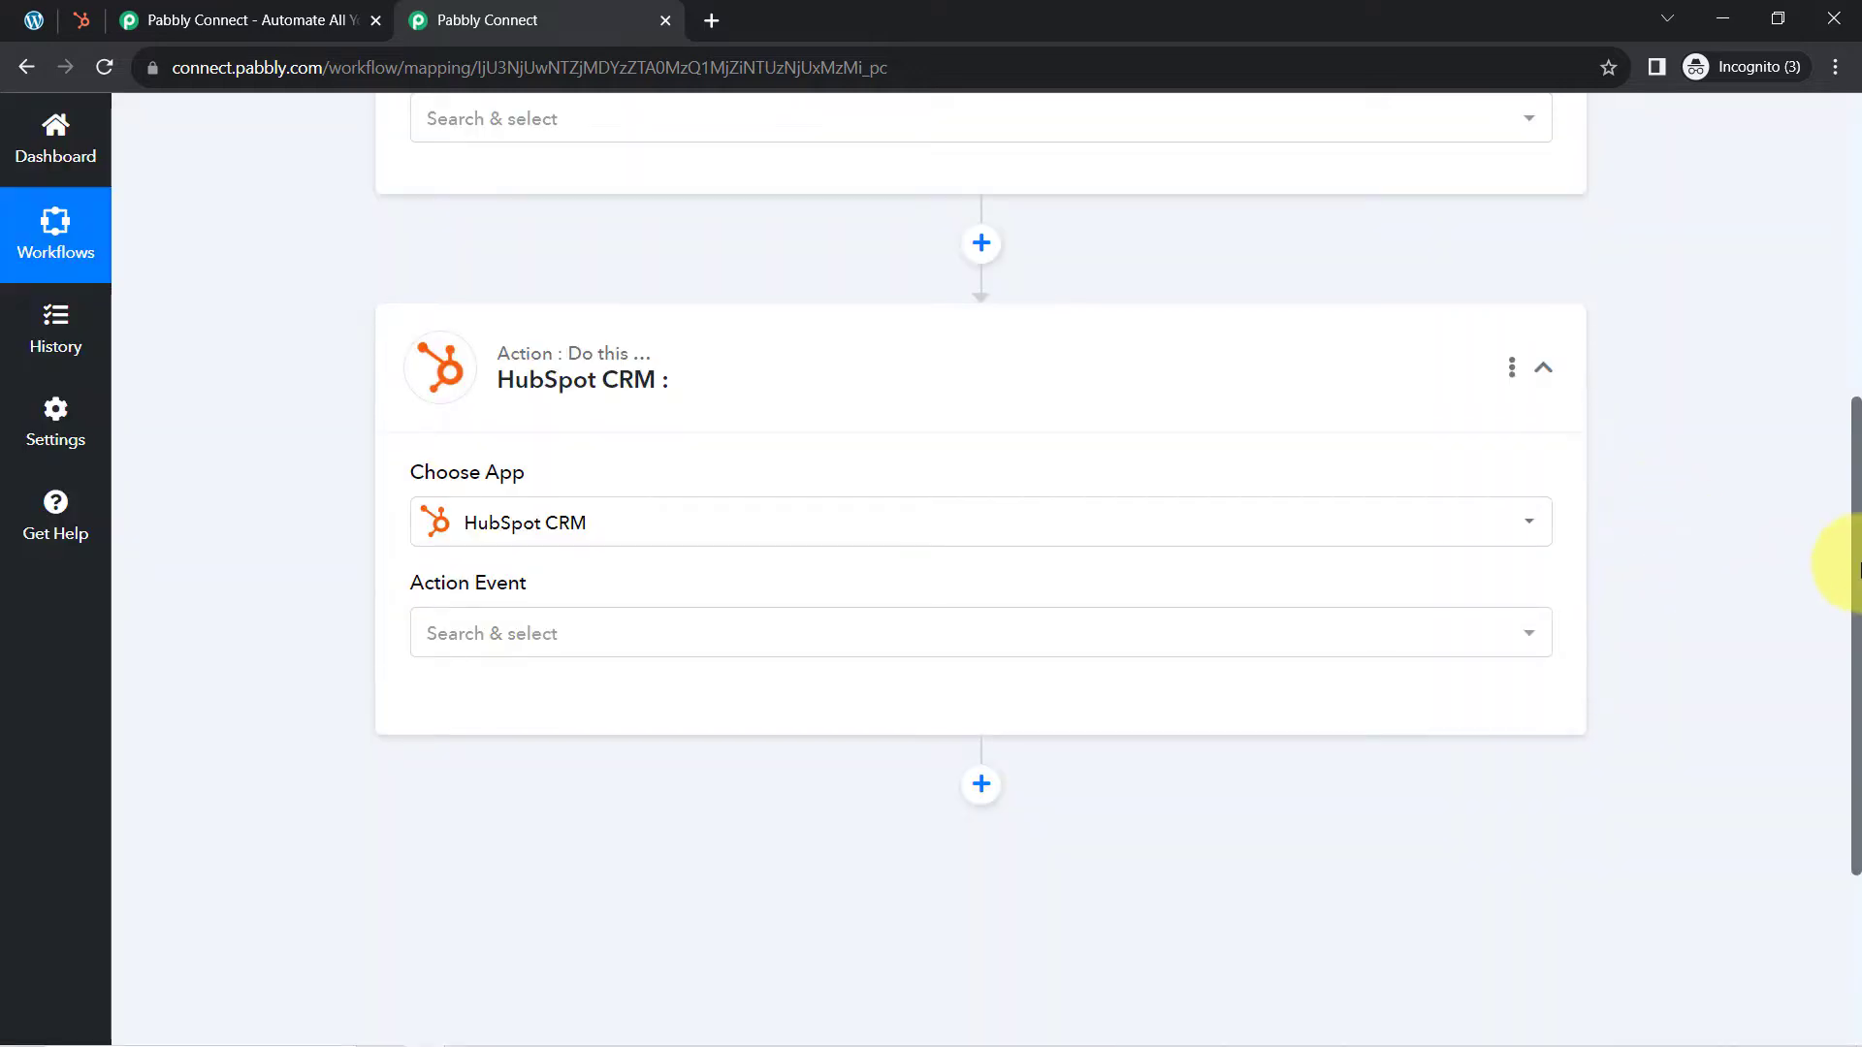
# Step: Set the Contact Form 7 trigger event to New Form Submission
pyautogui.moveTo(1860, 563); pyautogui.dragTo(1856, 87)
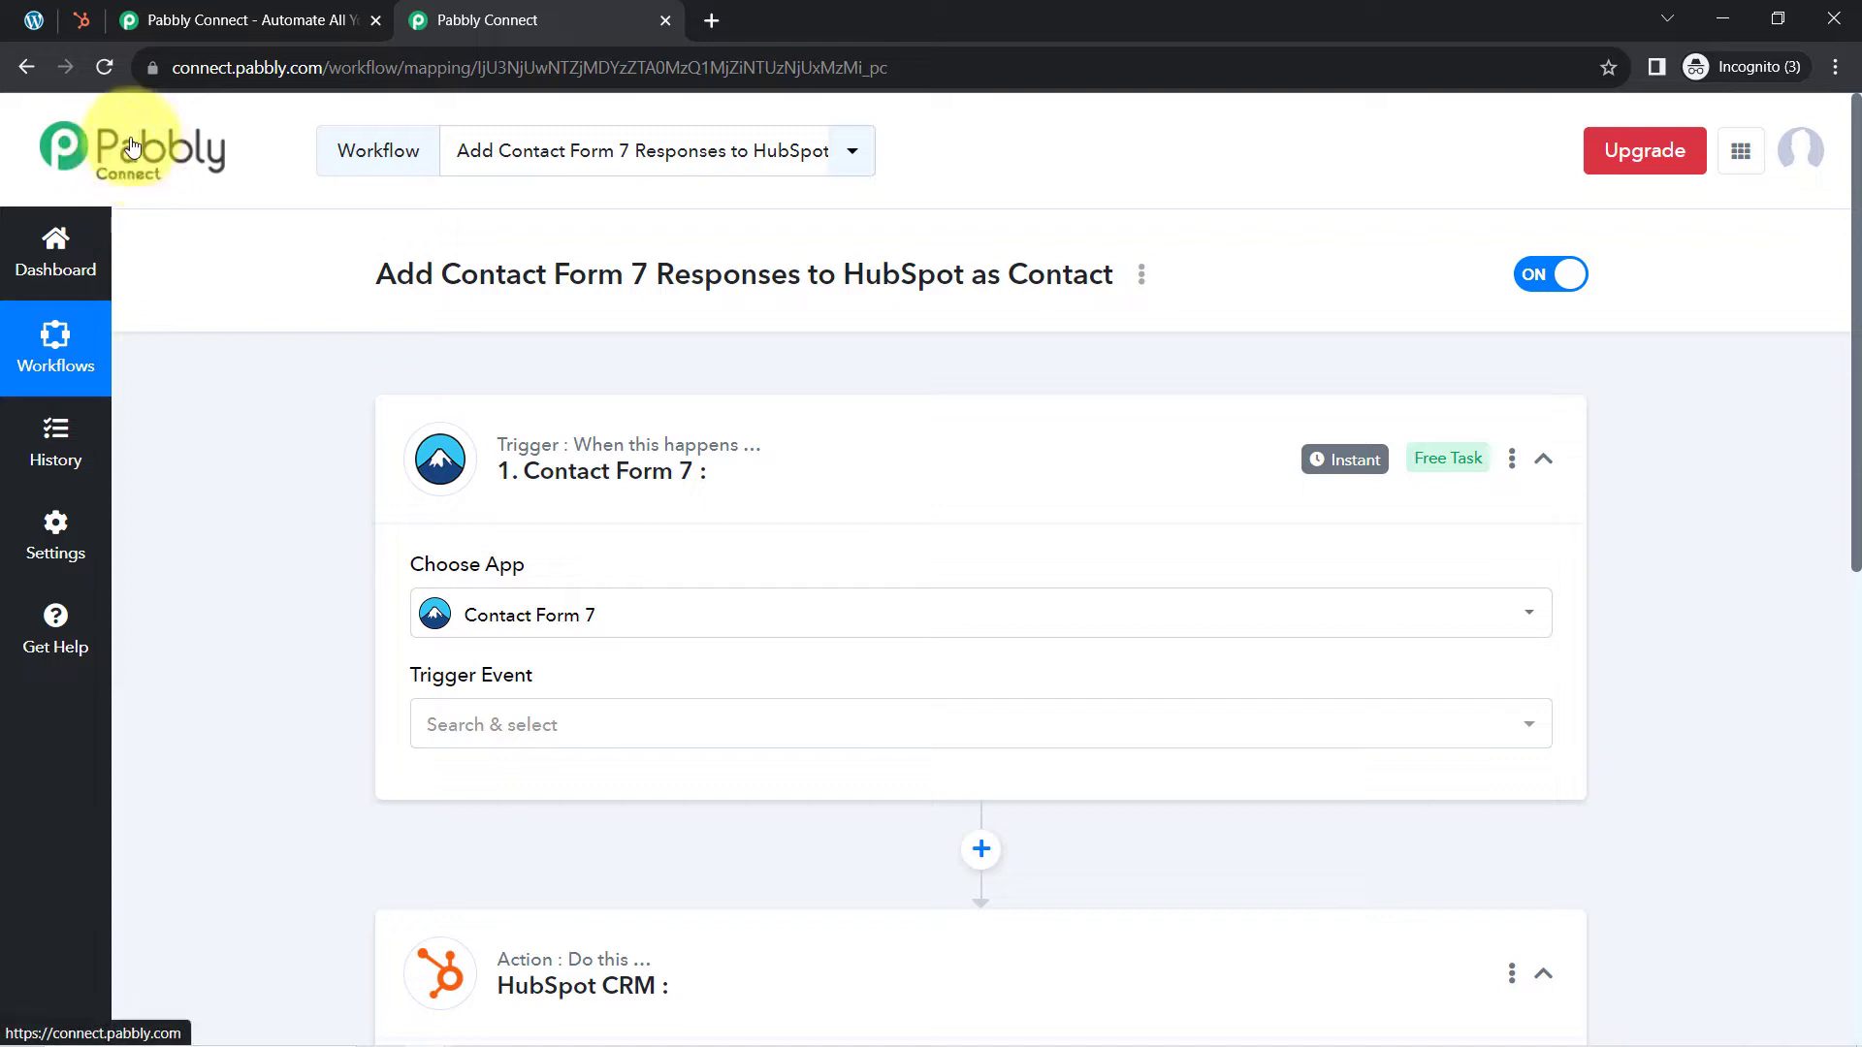
pyautogui.moveTo(540, 970)
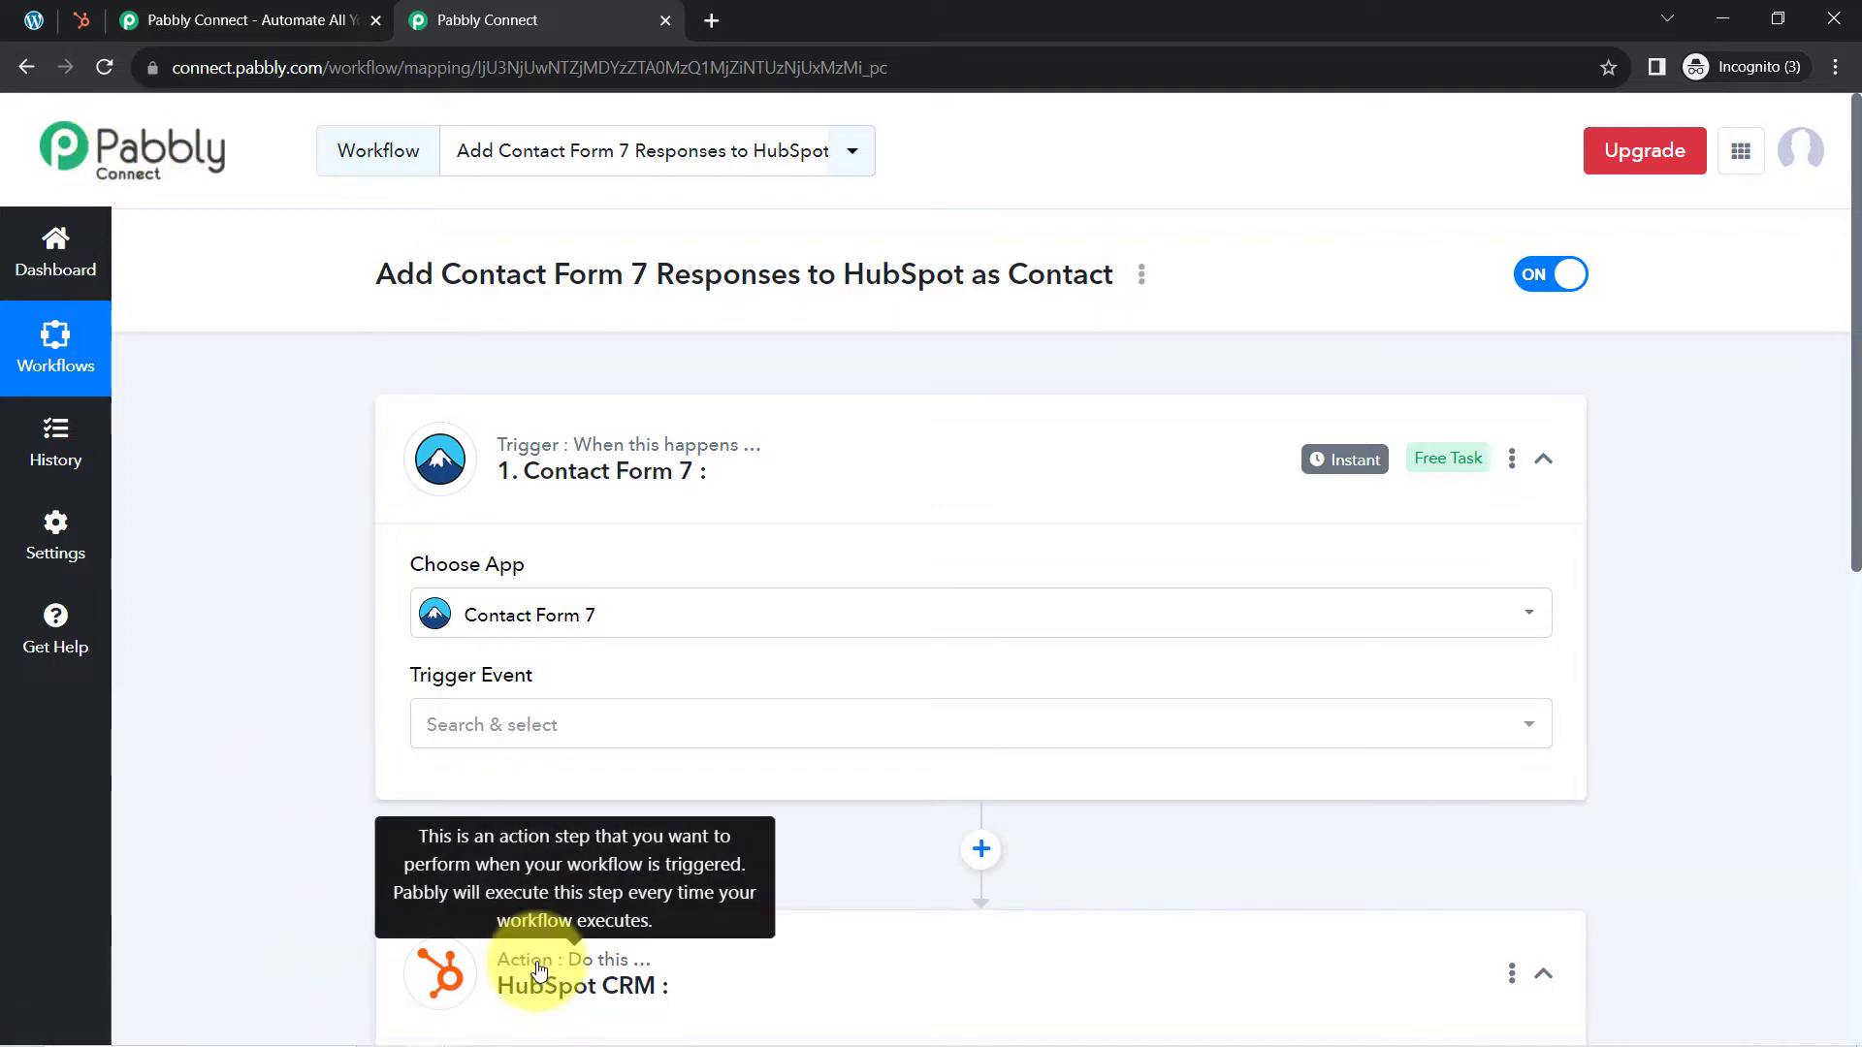
pyautogui.moveTo(663, 481)
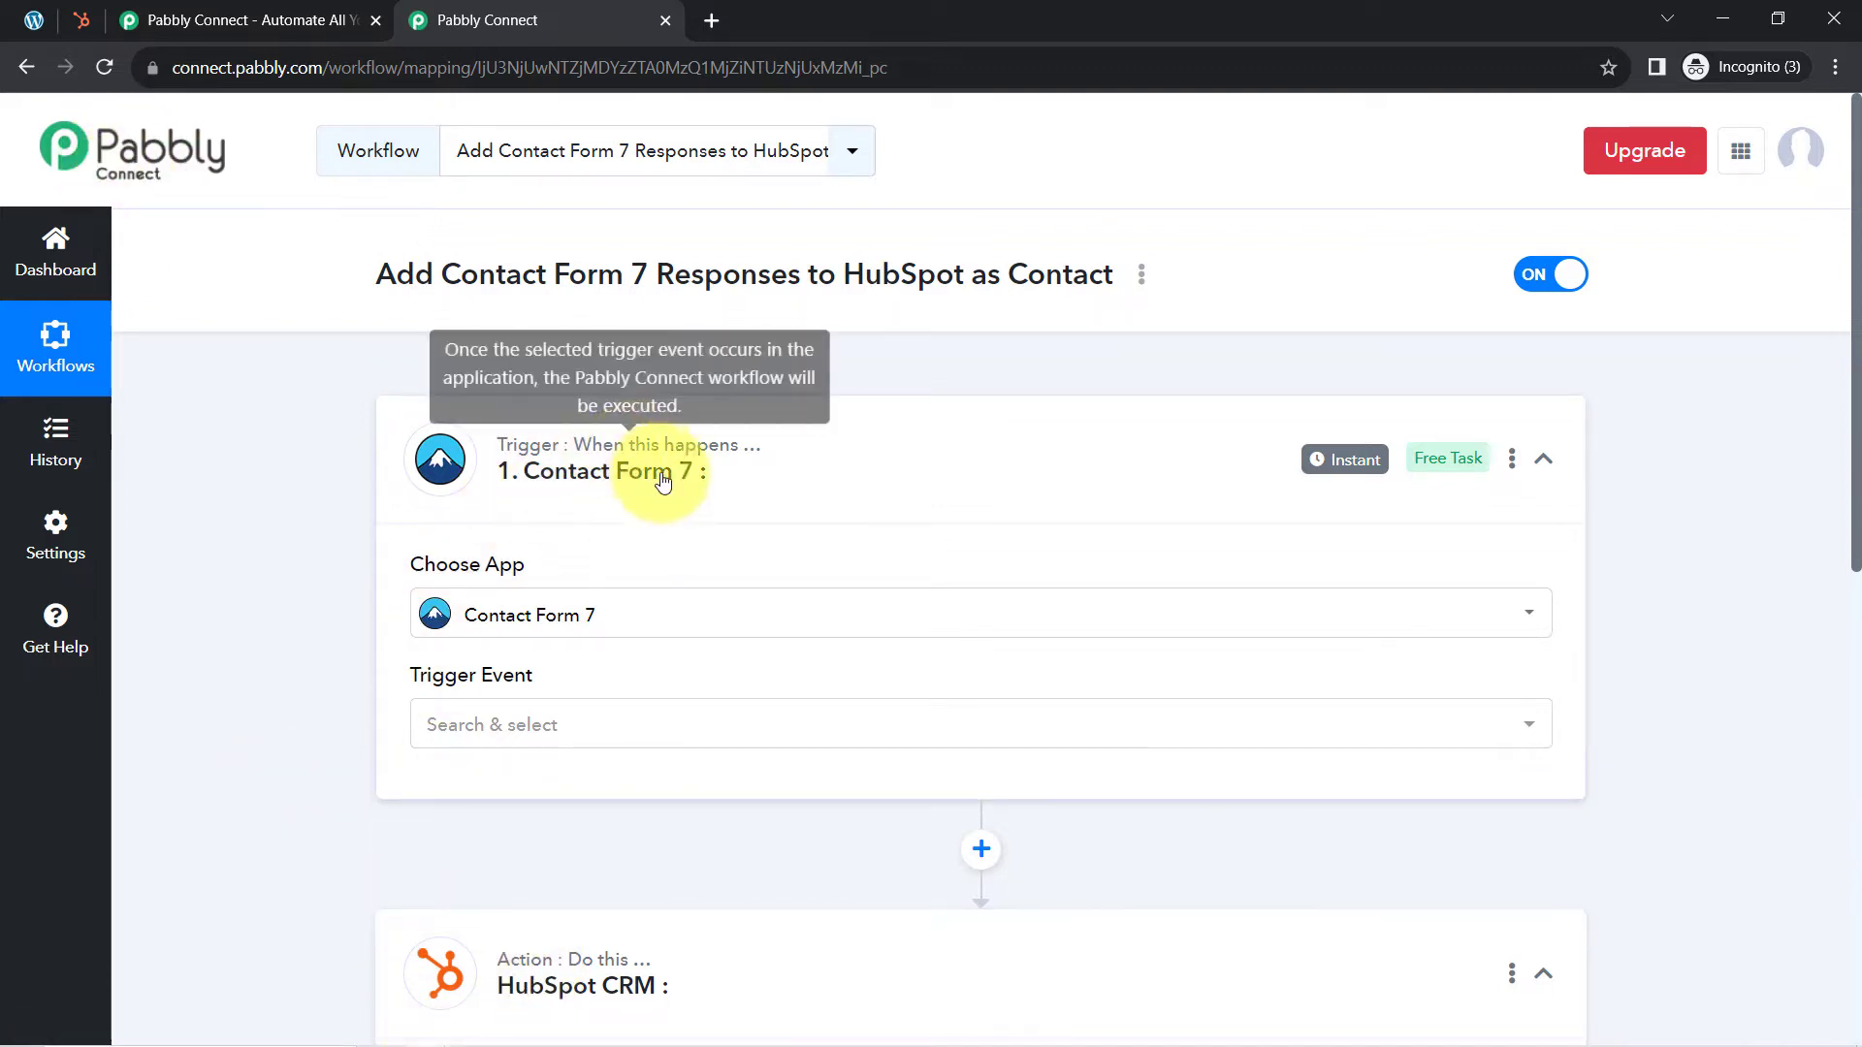
pyautogui.click(474, 729)
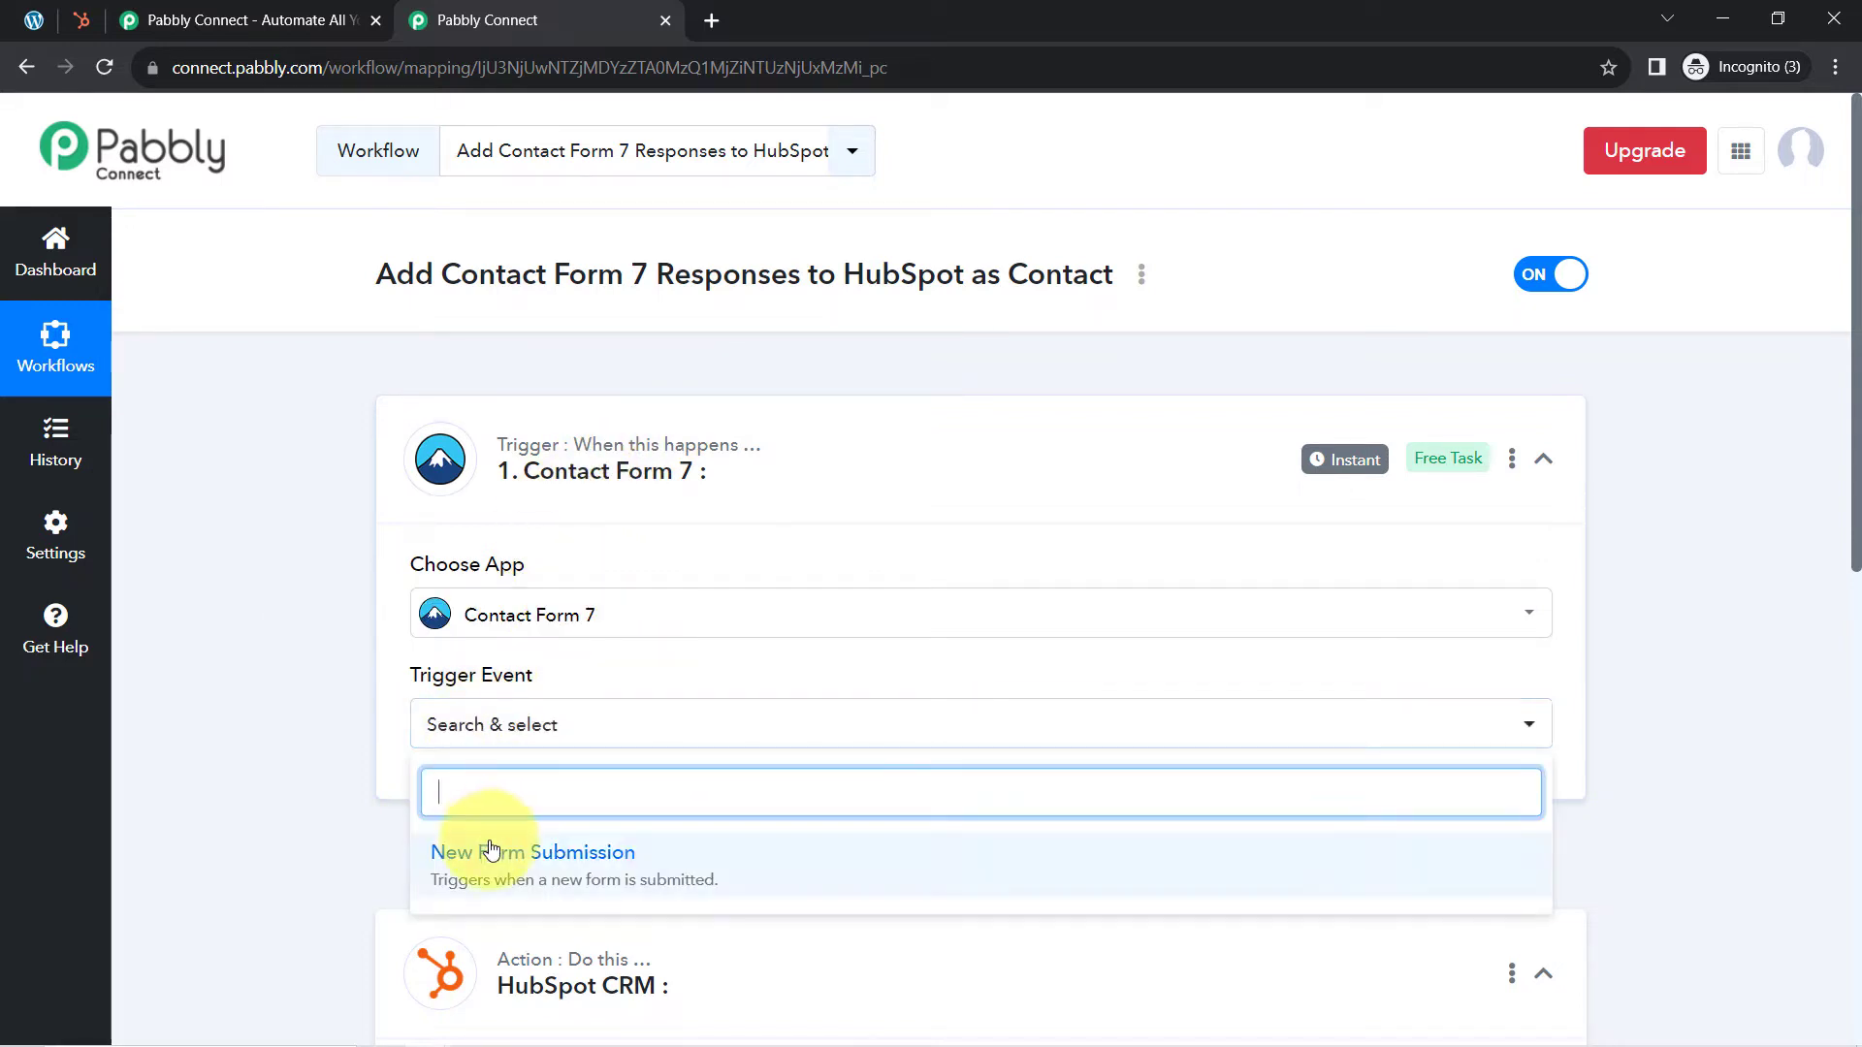
pyautogui.click(498, 876)
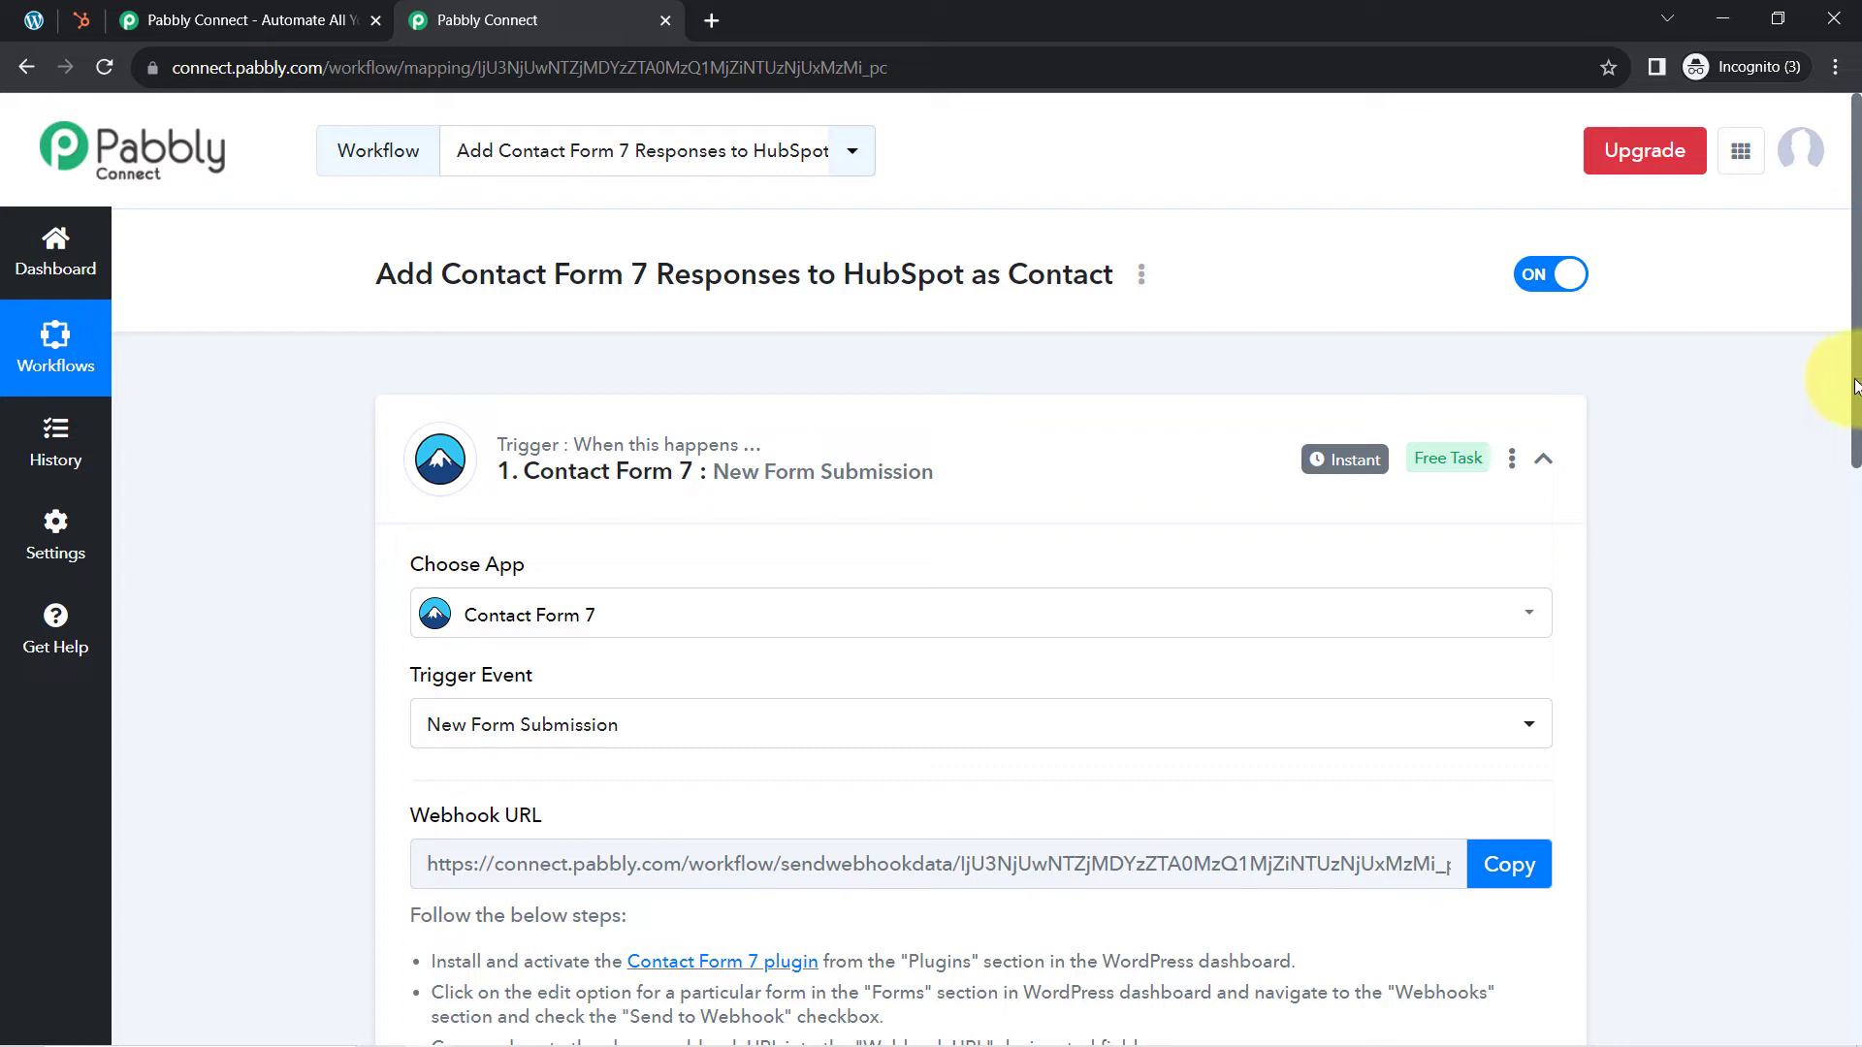
# Step: Copy the Contact Form 7 trigger's webhook URL and switch to the WordPress contact forms list
pyautogui.moveTo(1854, 386); pyautogui.dragTo(1854, 572)
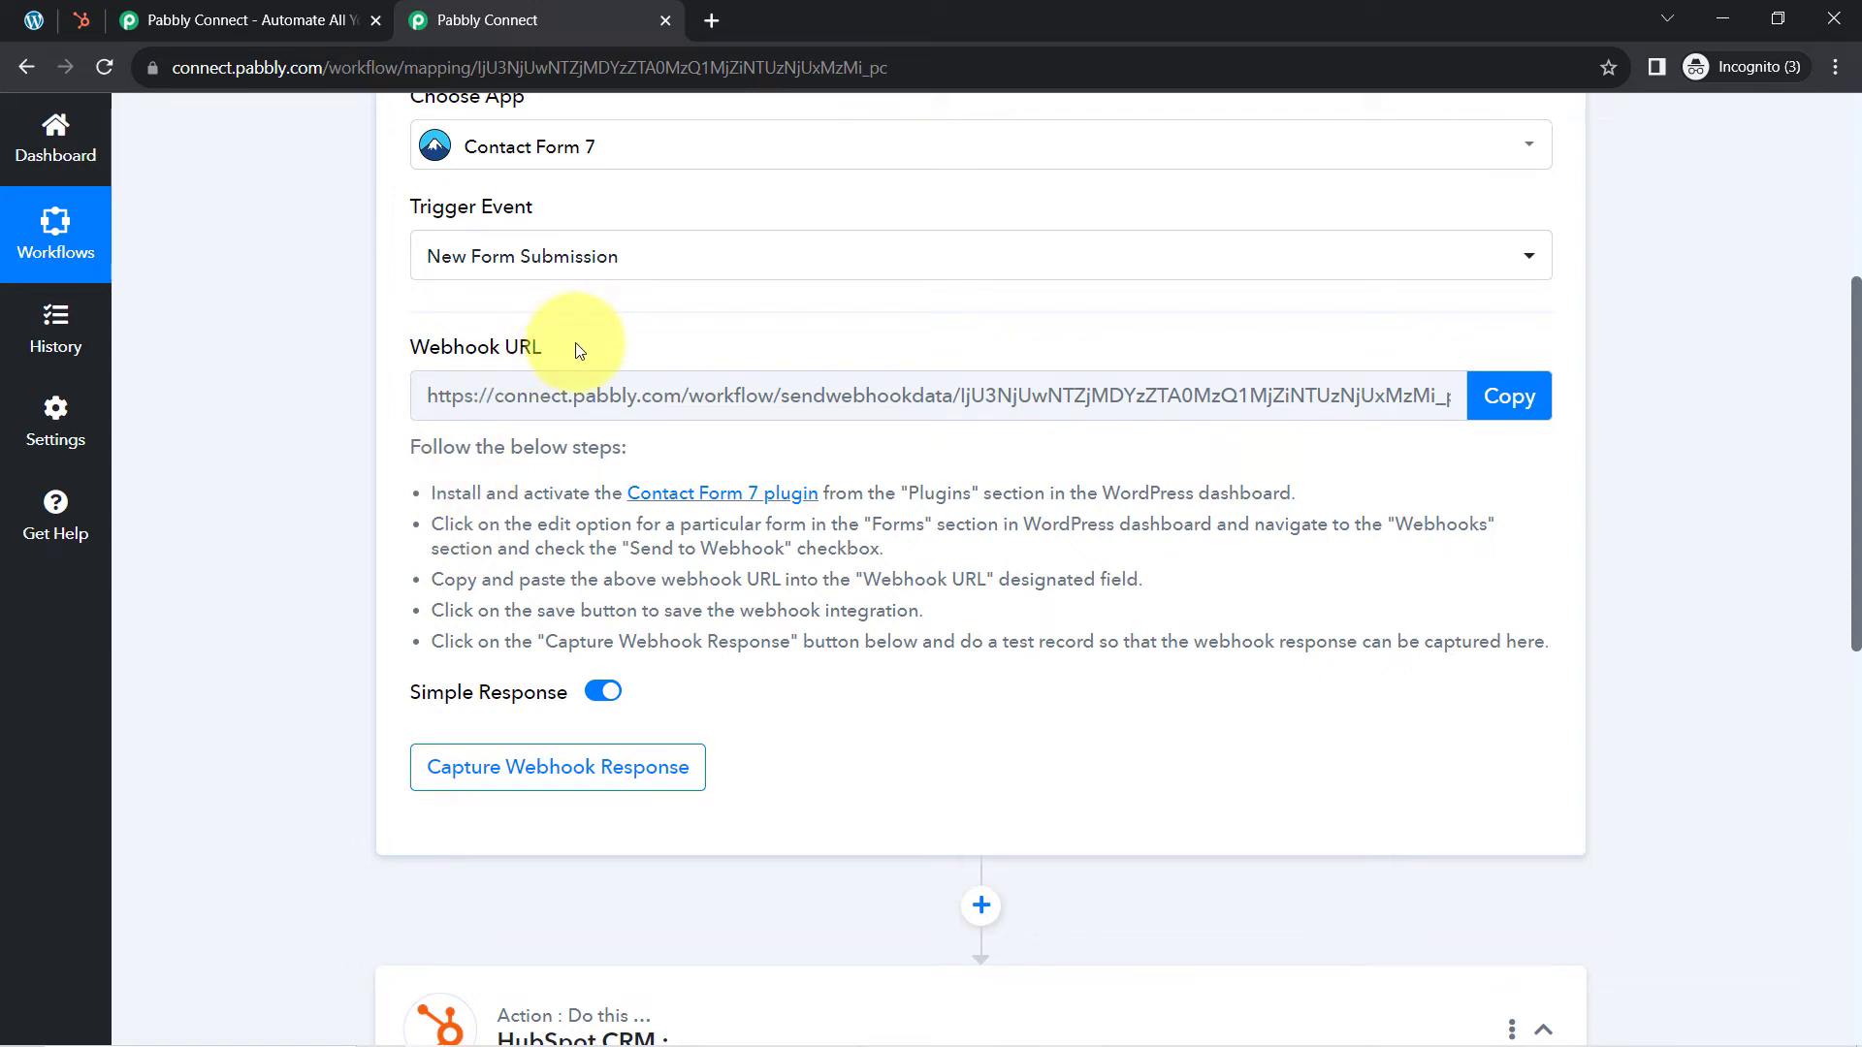
pyautogui.moveTo(457, 454); pyautogui.dragTo(1154, 613)
pyautogui.click(1499, 397)
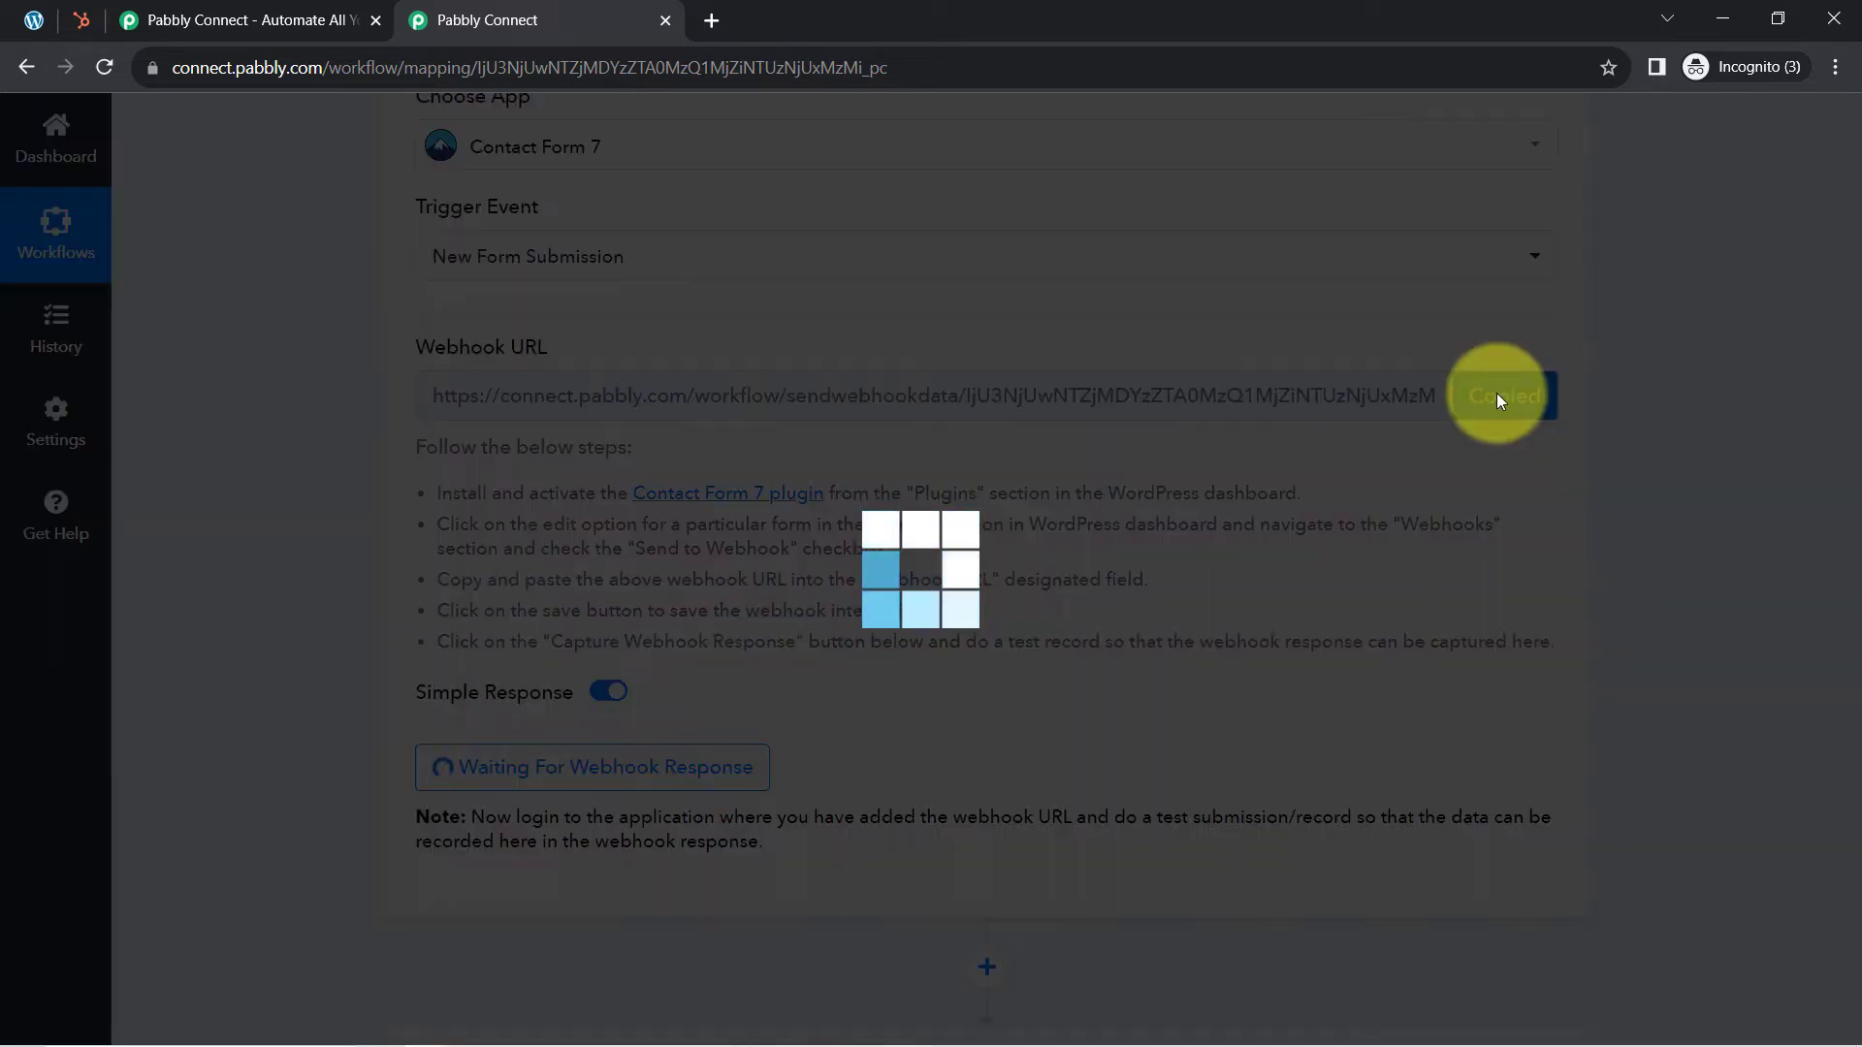
pyautogui.click(29, 16)
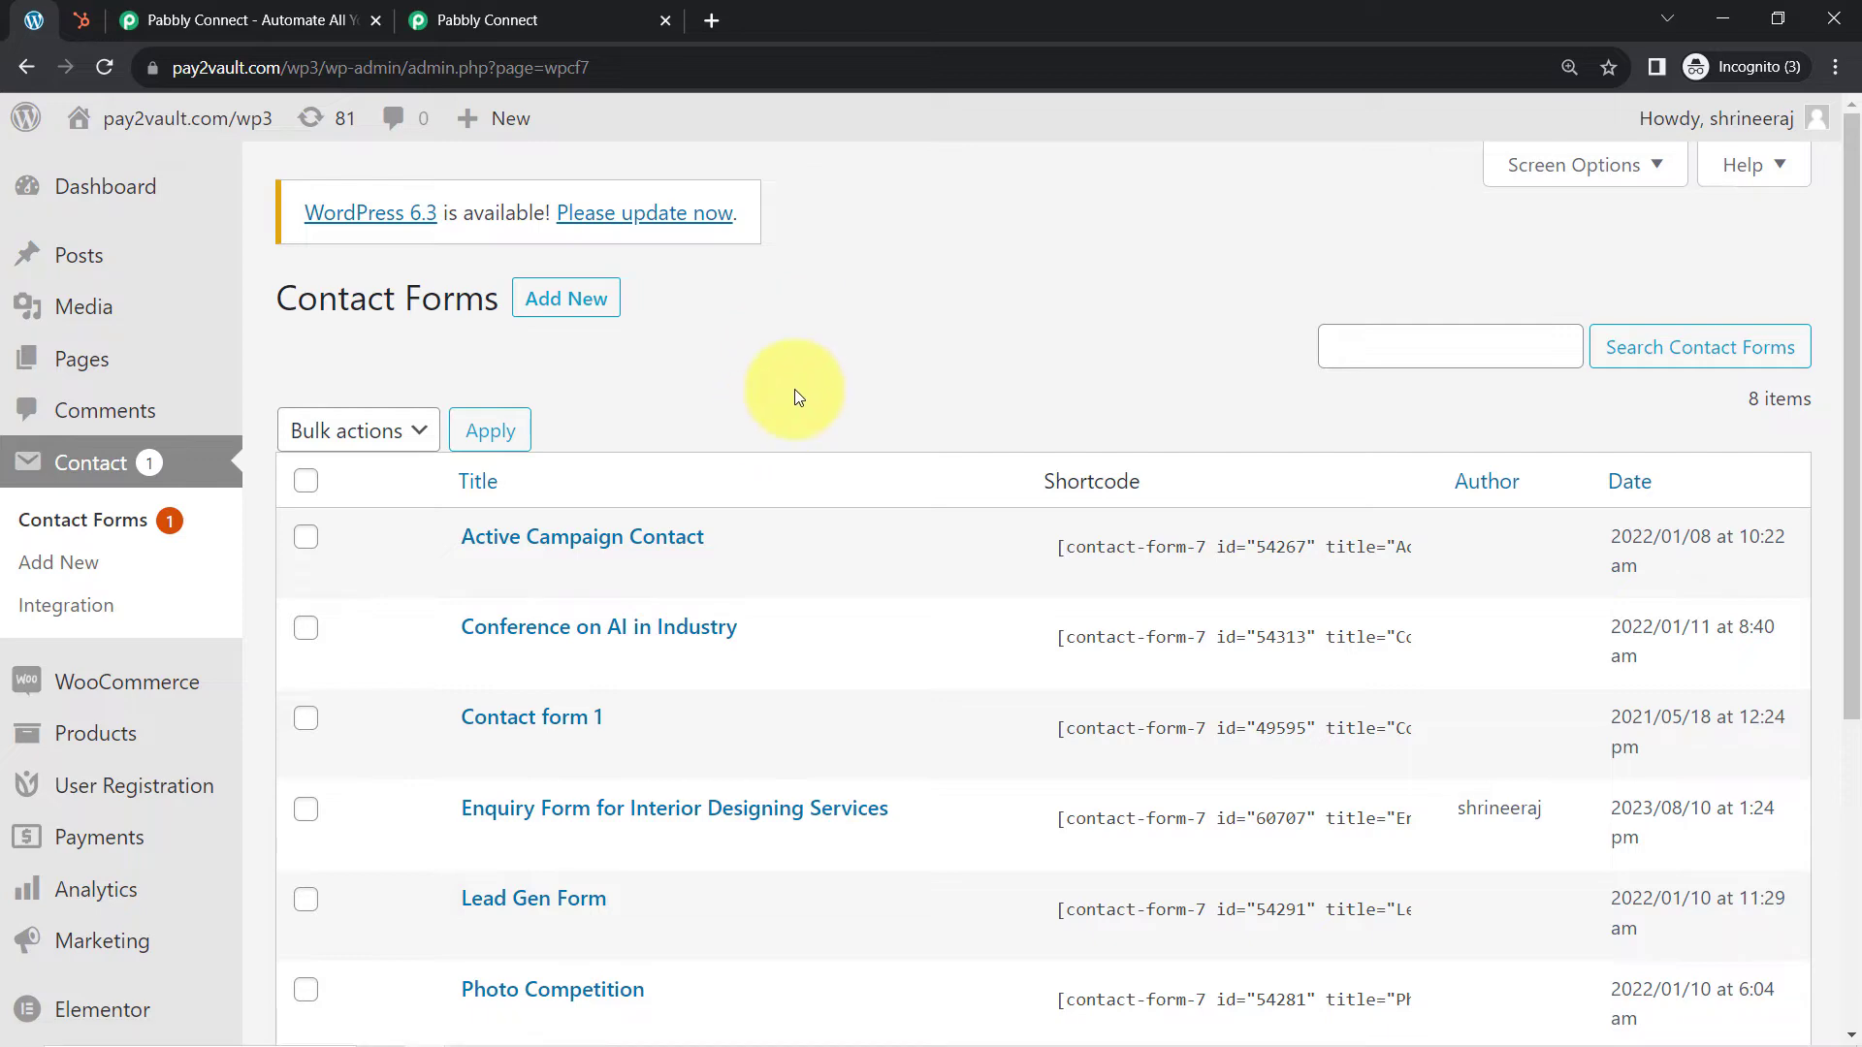
# Step: Open the Enquiry Form for Interior Designing Services for editing and display its Webhook settings
pyautogui.scroll(-3, 794, 388)
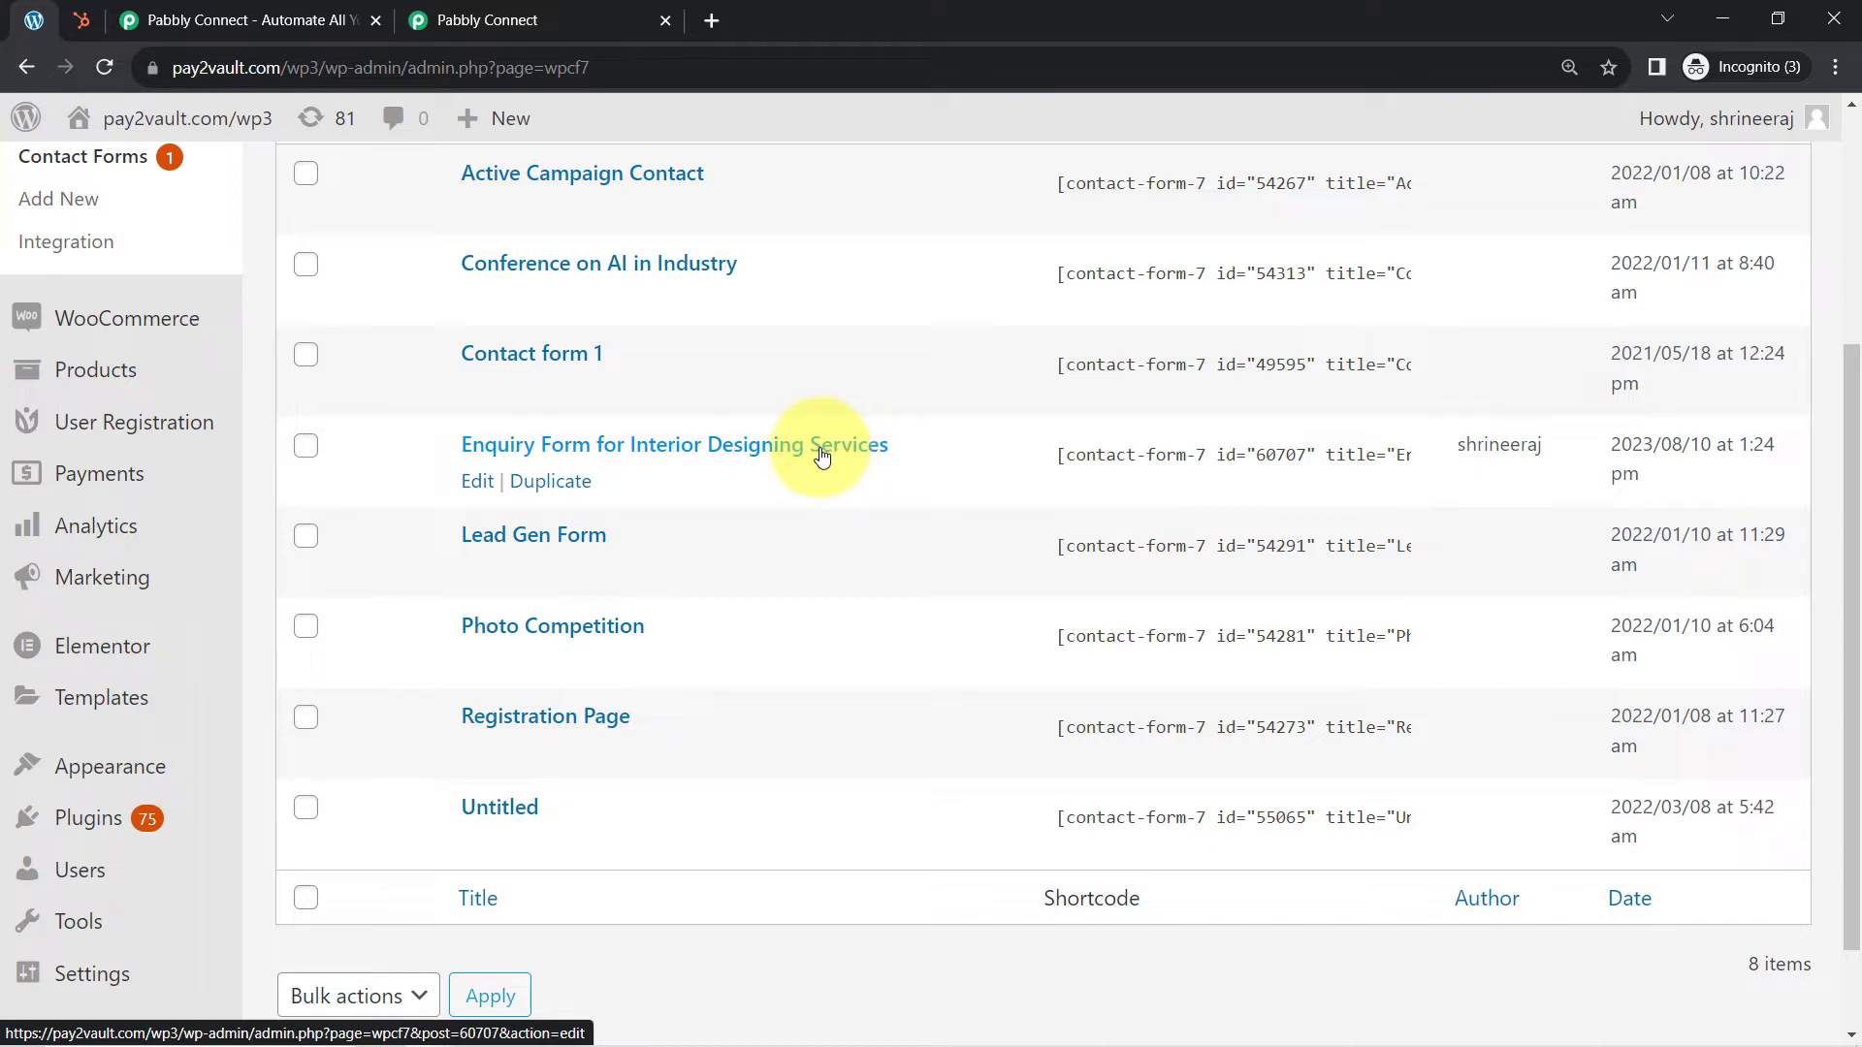
pyautogui.scroll(3, 809, 501)
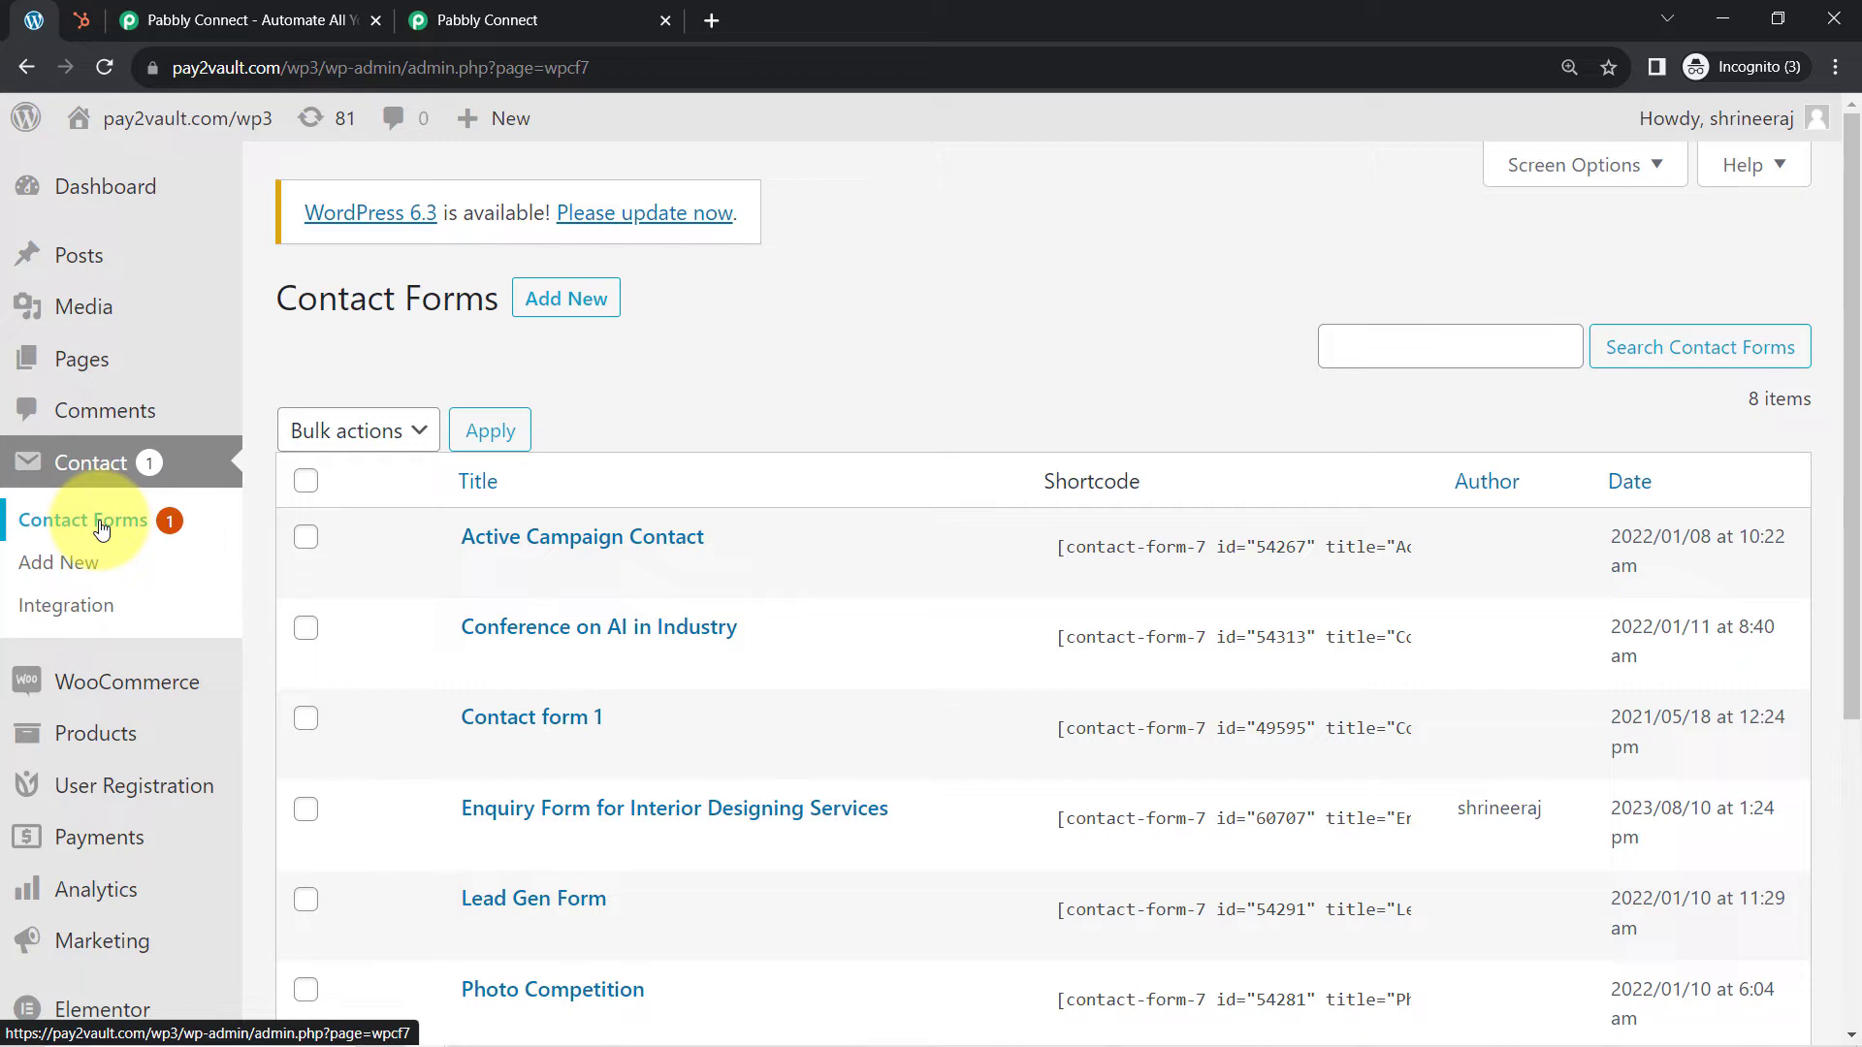
pyautogui.scroll(-4, 582, 679)
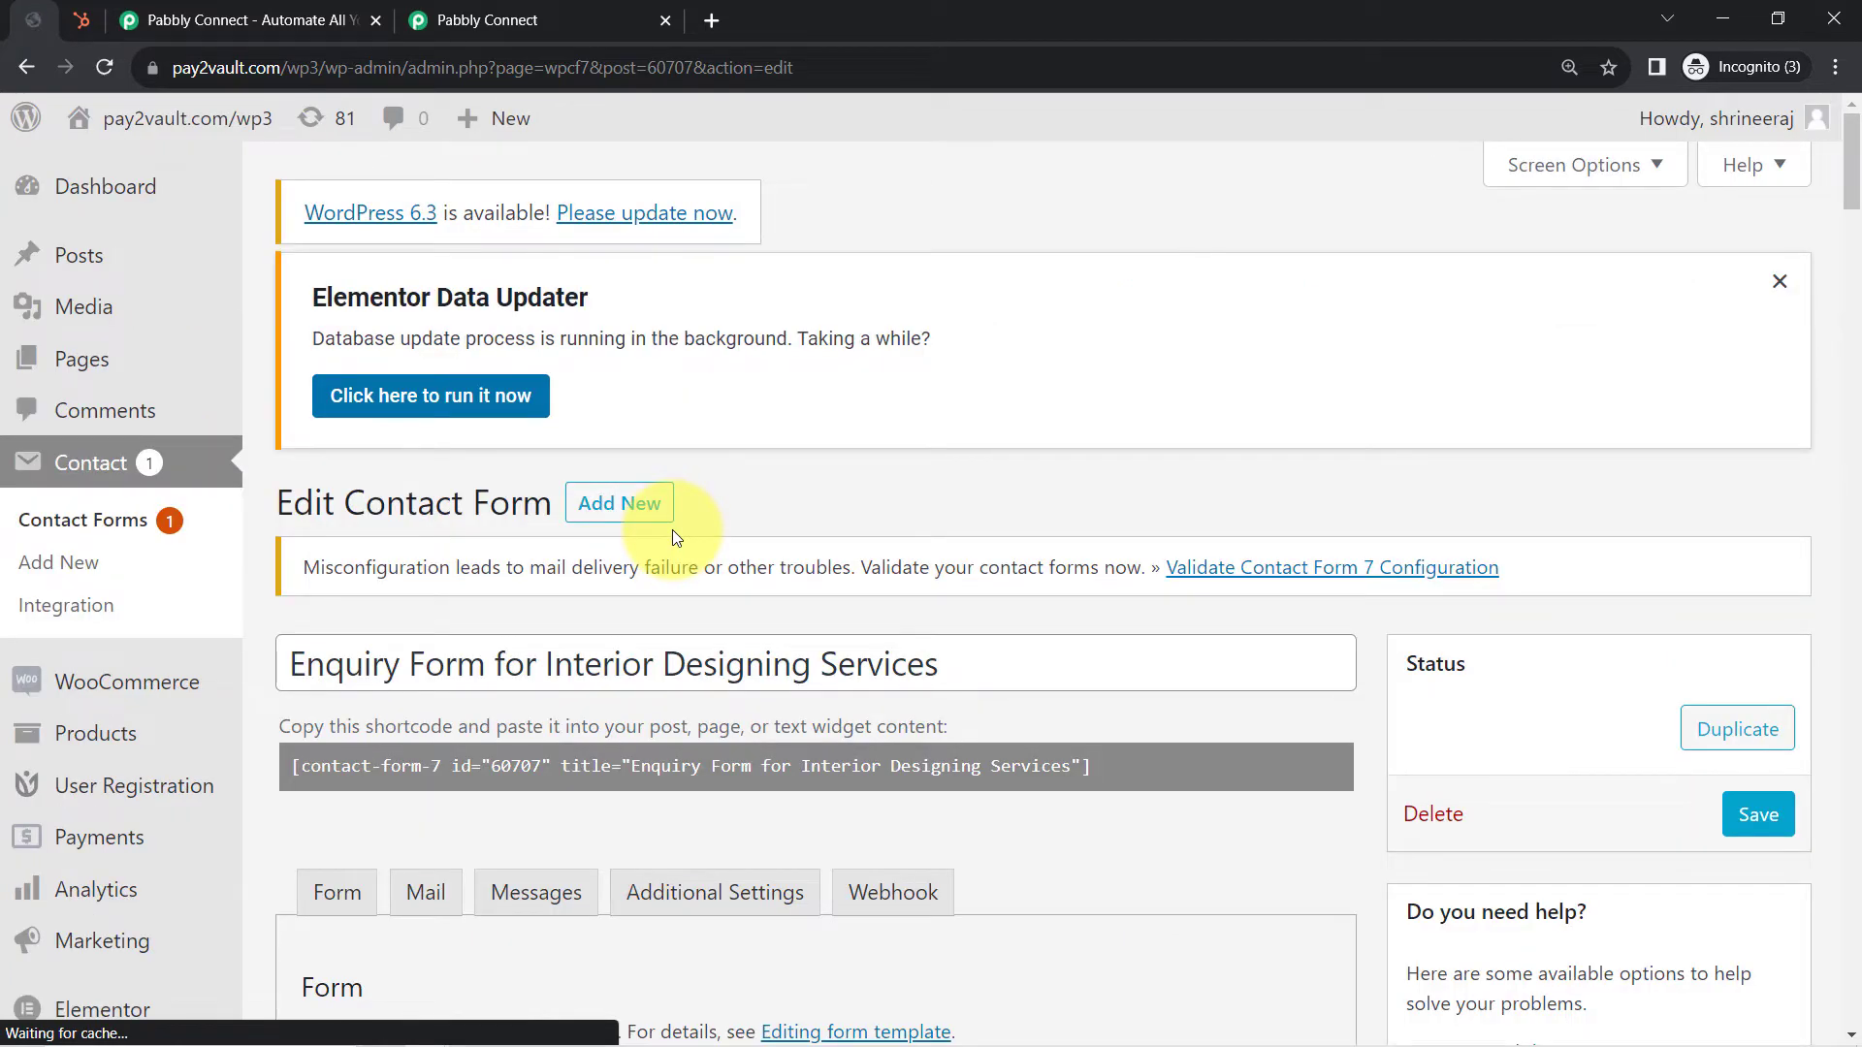
pyautogui.scroll(-3, 750, 636)
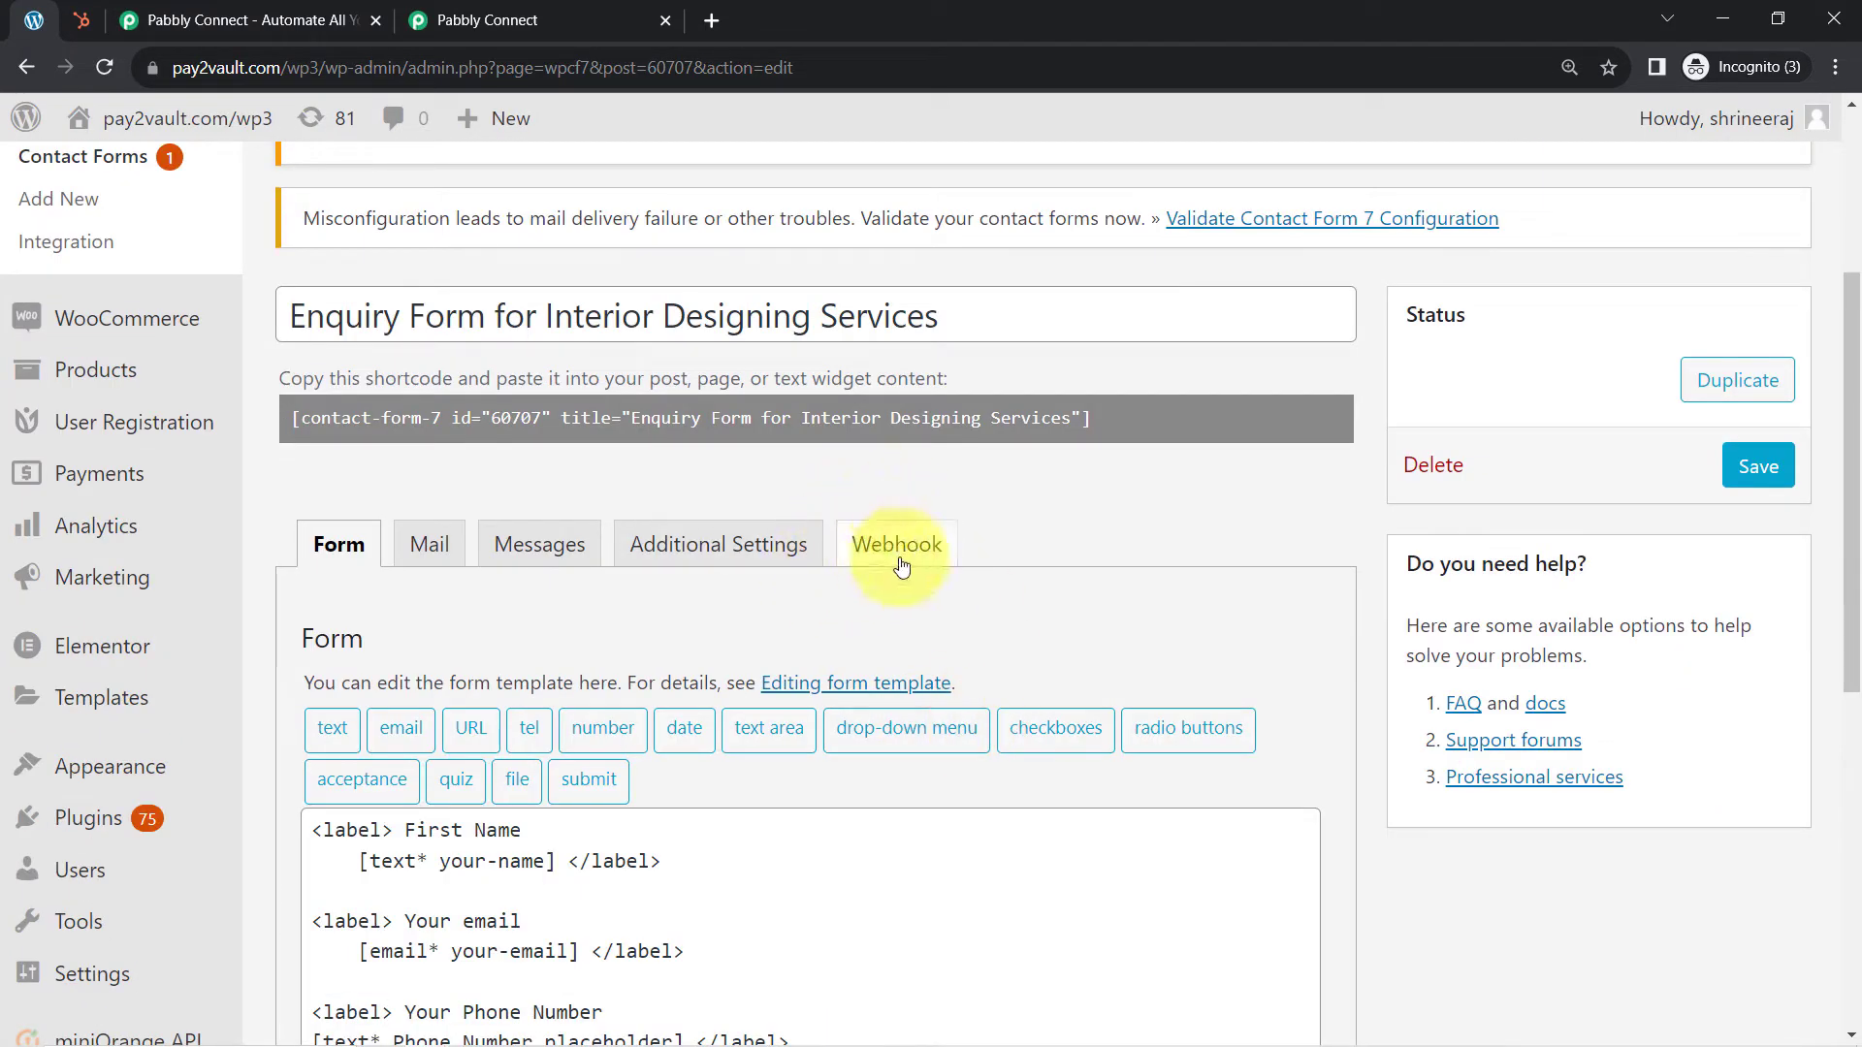
pyautogui.click(917, 535)
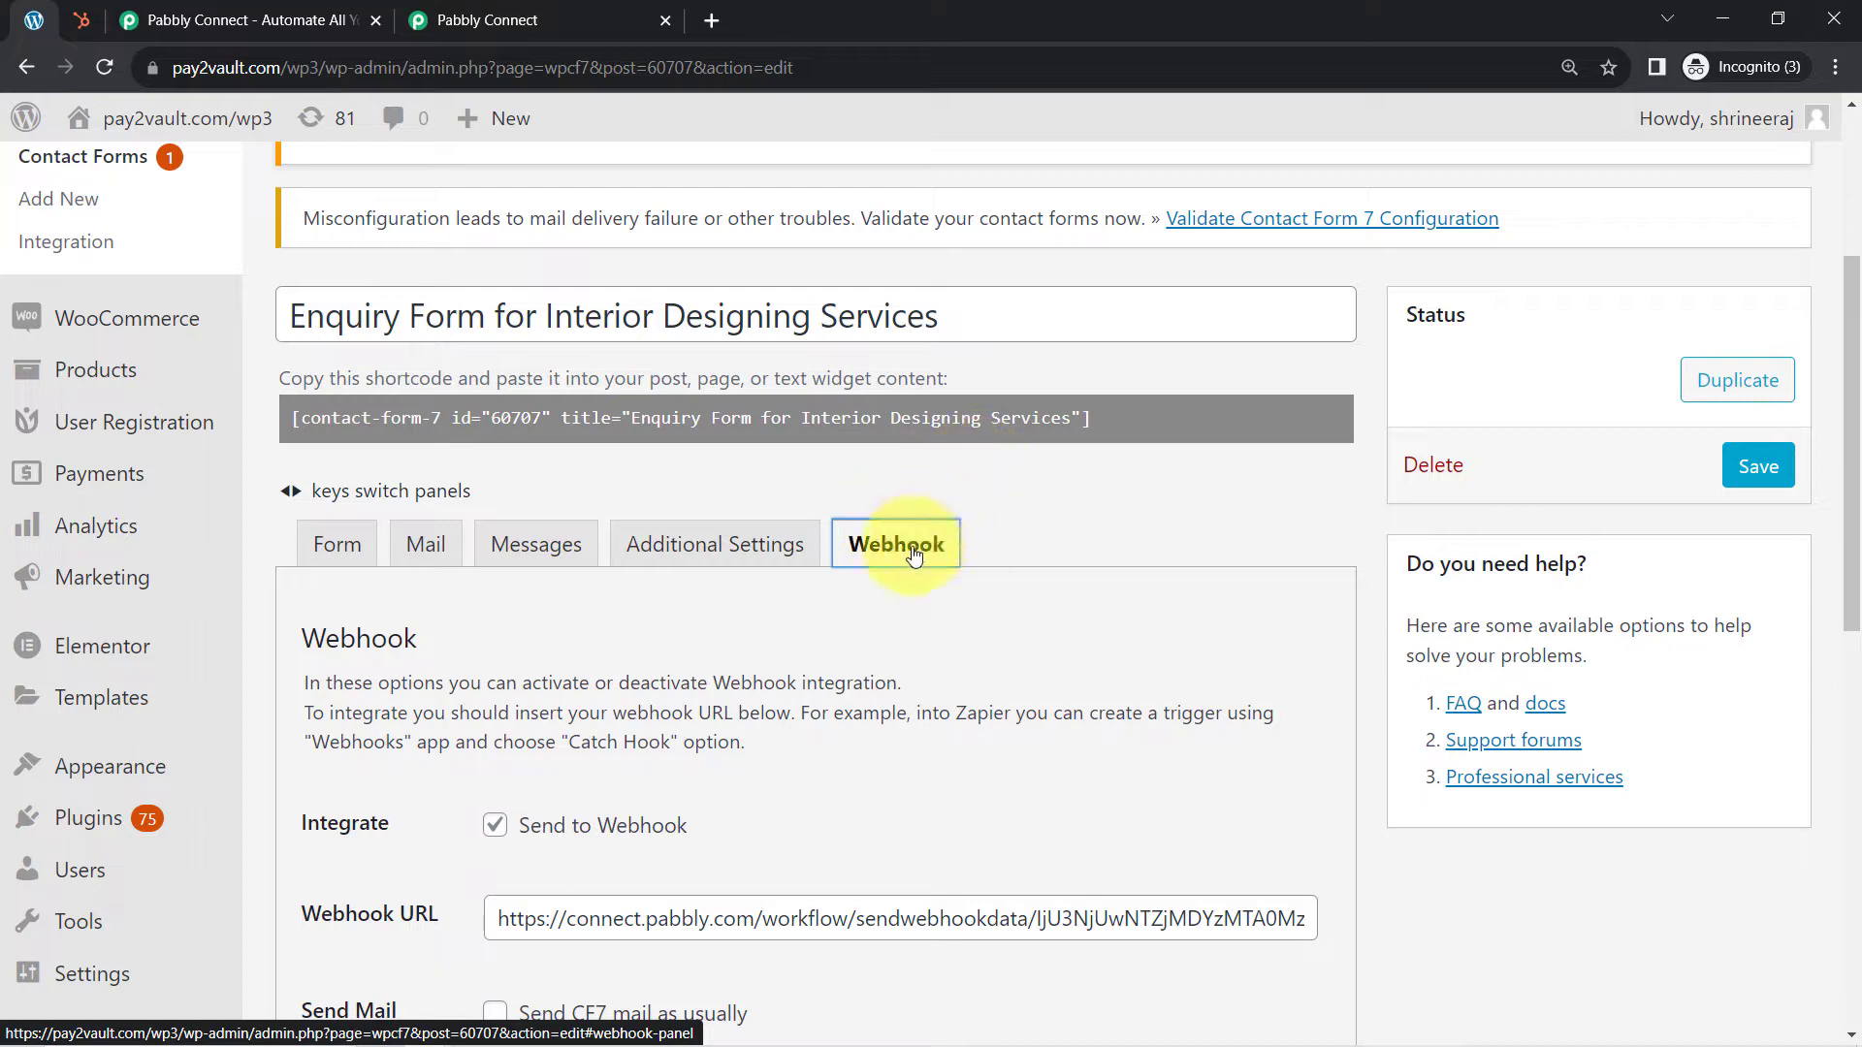
# Step: Switch to the Pabbly Connect workflow and open the linked Contact Form 7 plugin page from its setup instructions in a separate tab
pyautogui.click(489, 19)
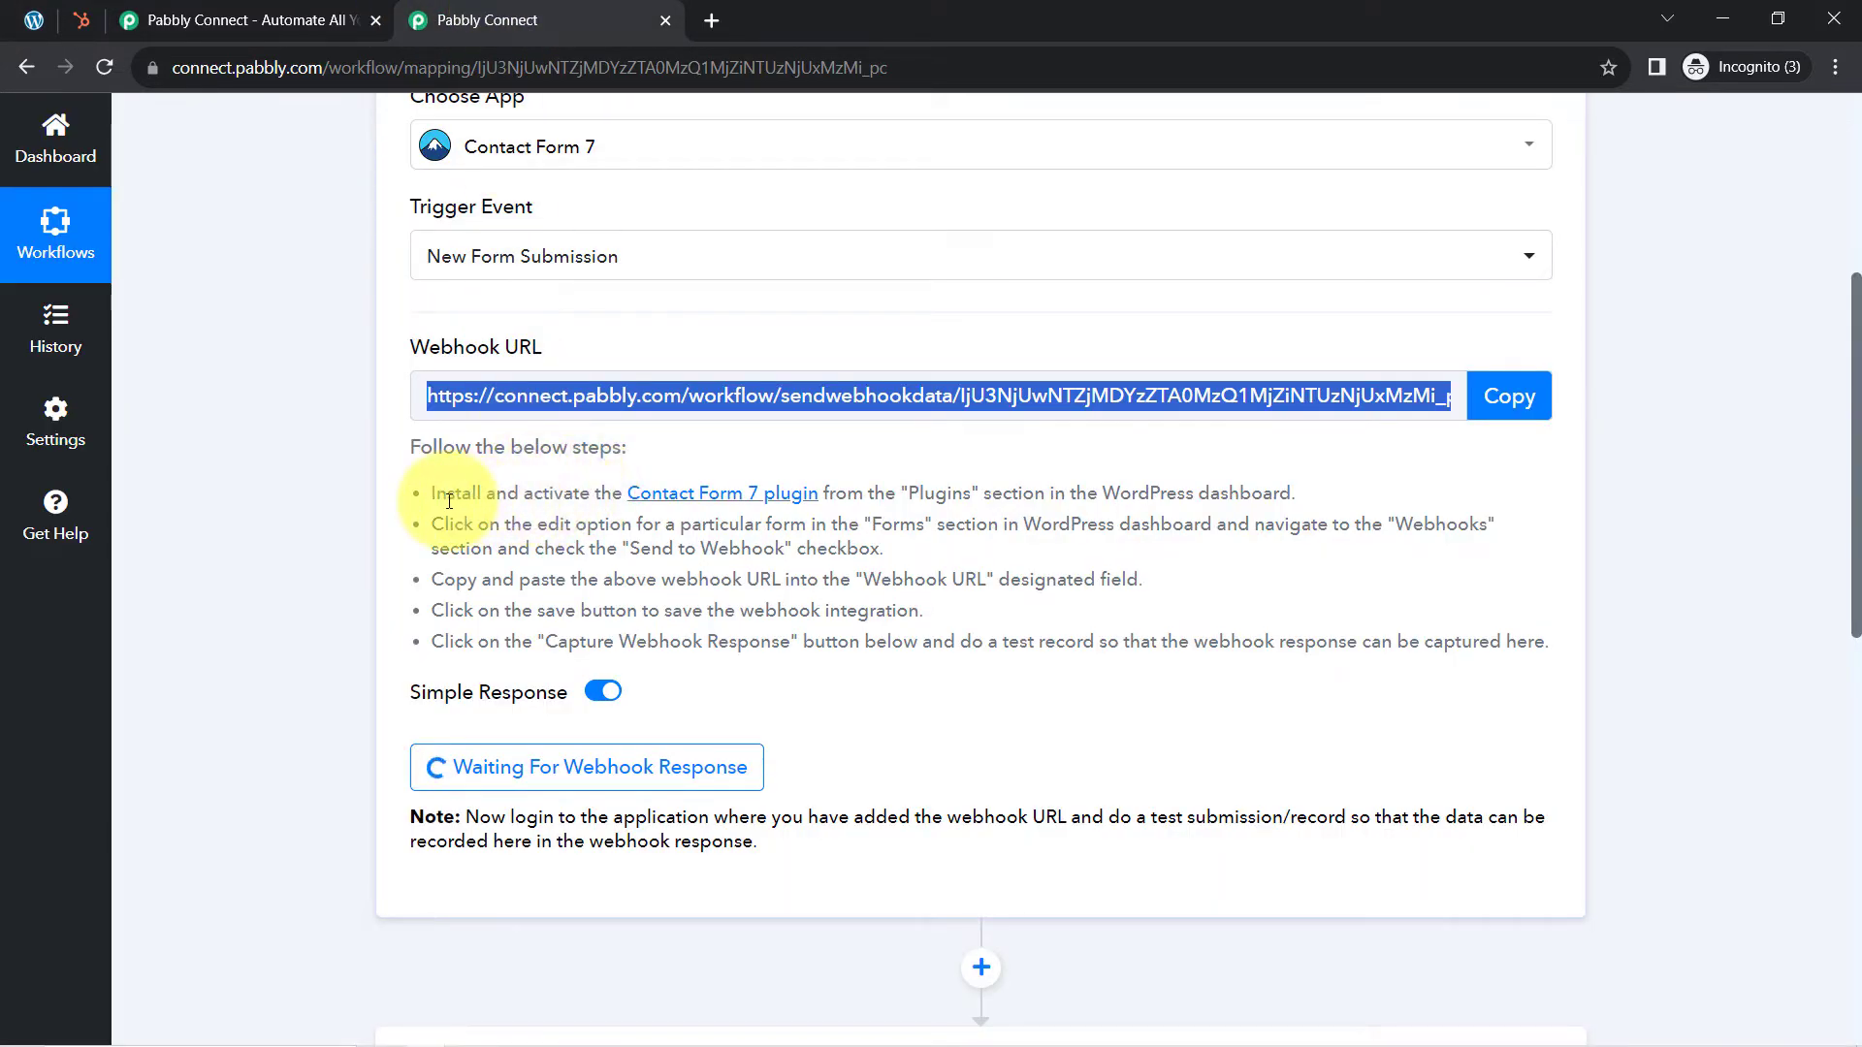
pyautogui.moveTo(452, 495); pyautogui.dragTo(982, 487)
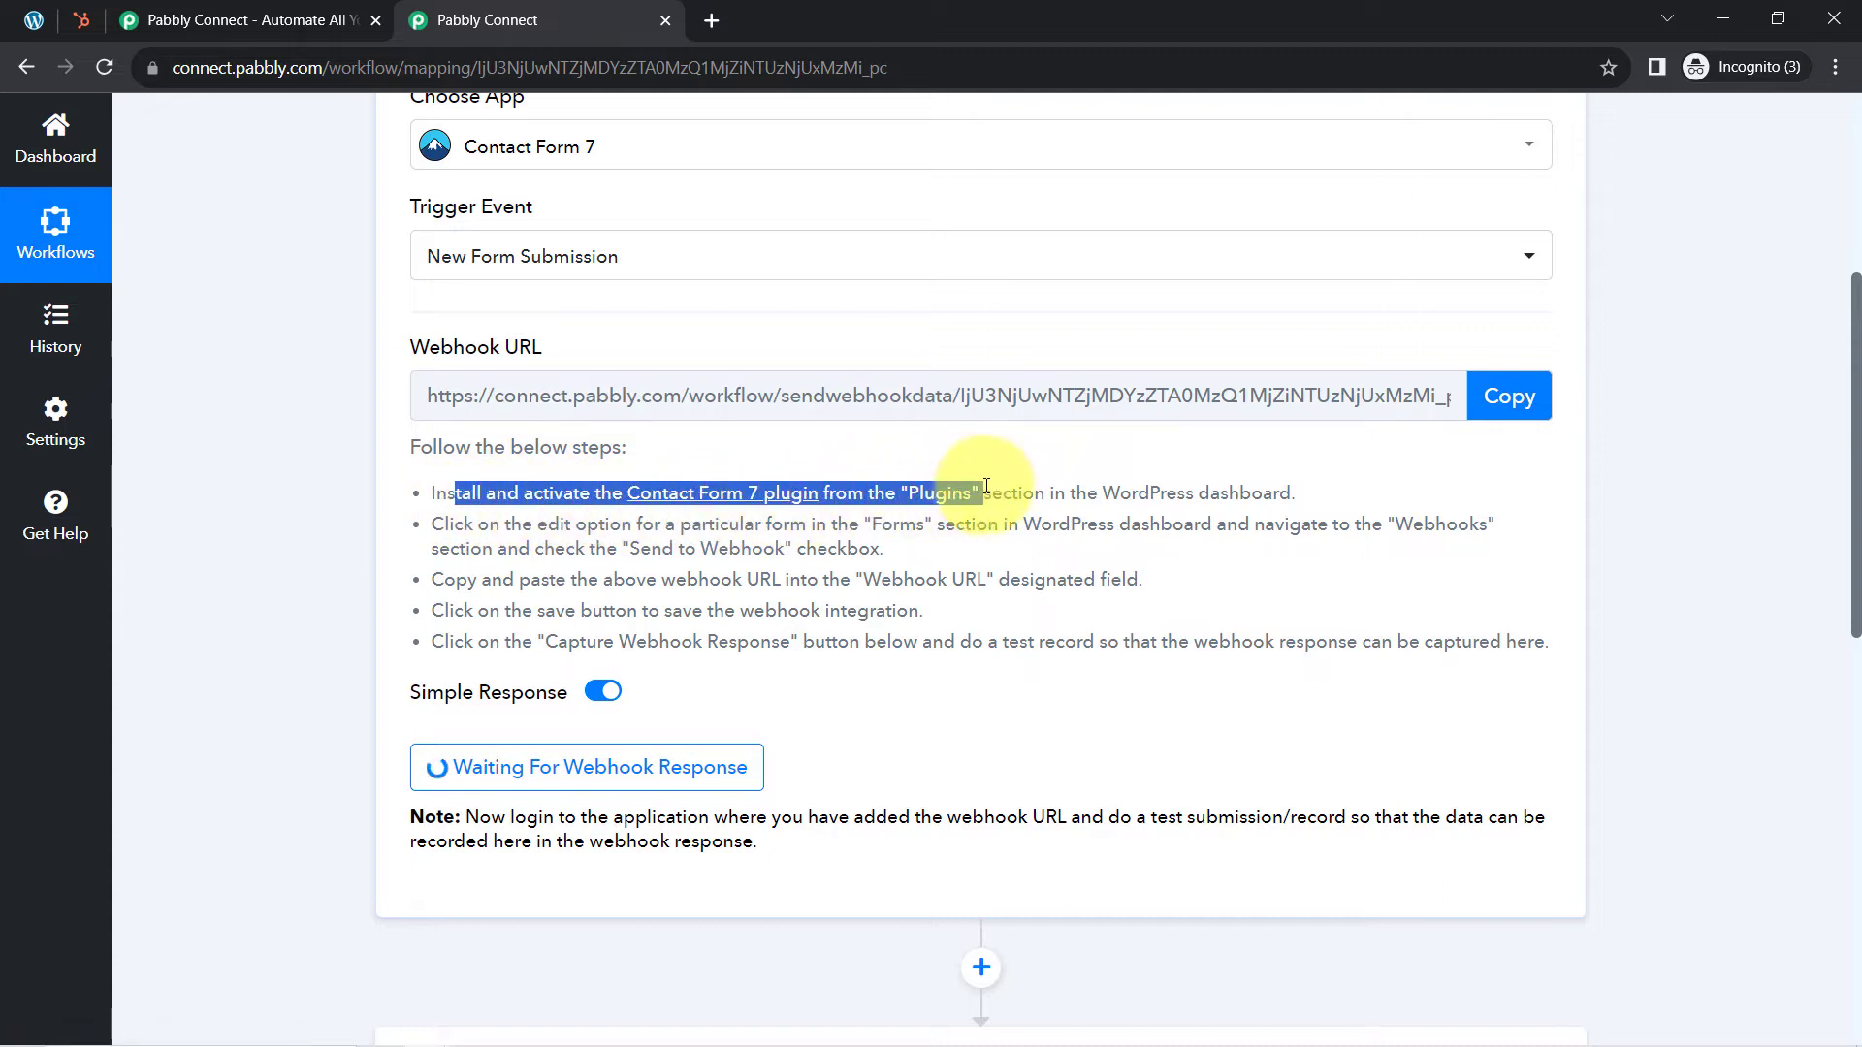
pyautogui.click(985, 488)
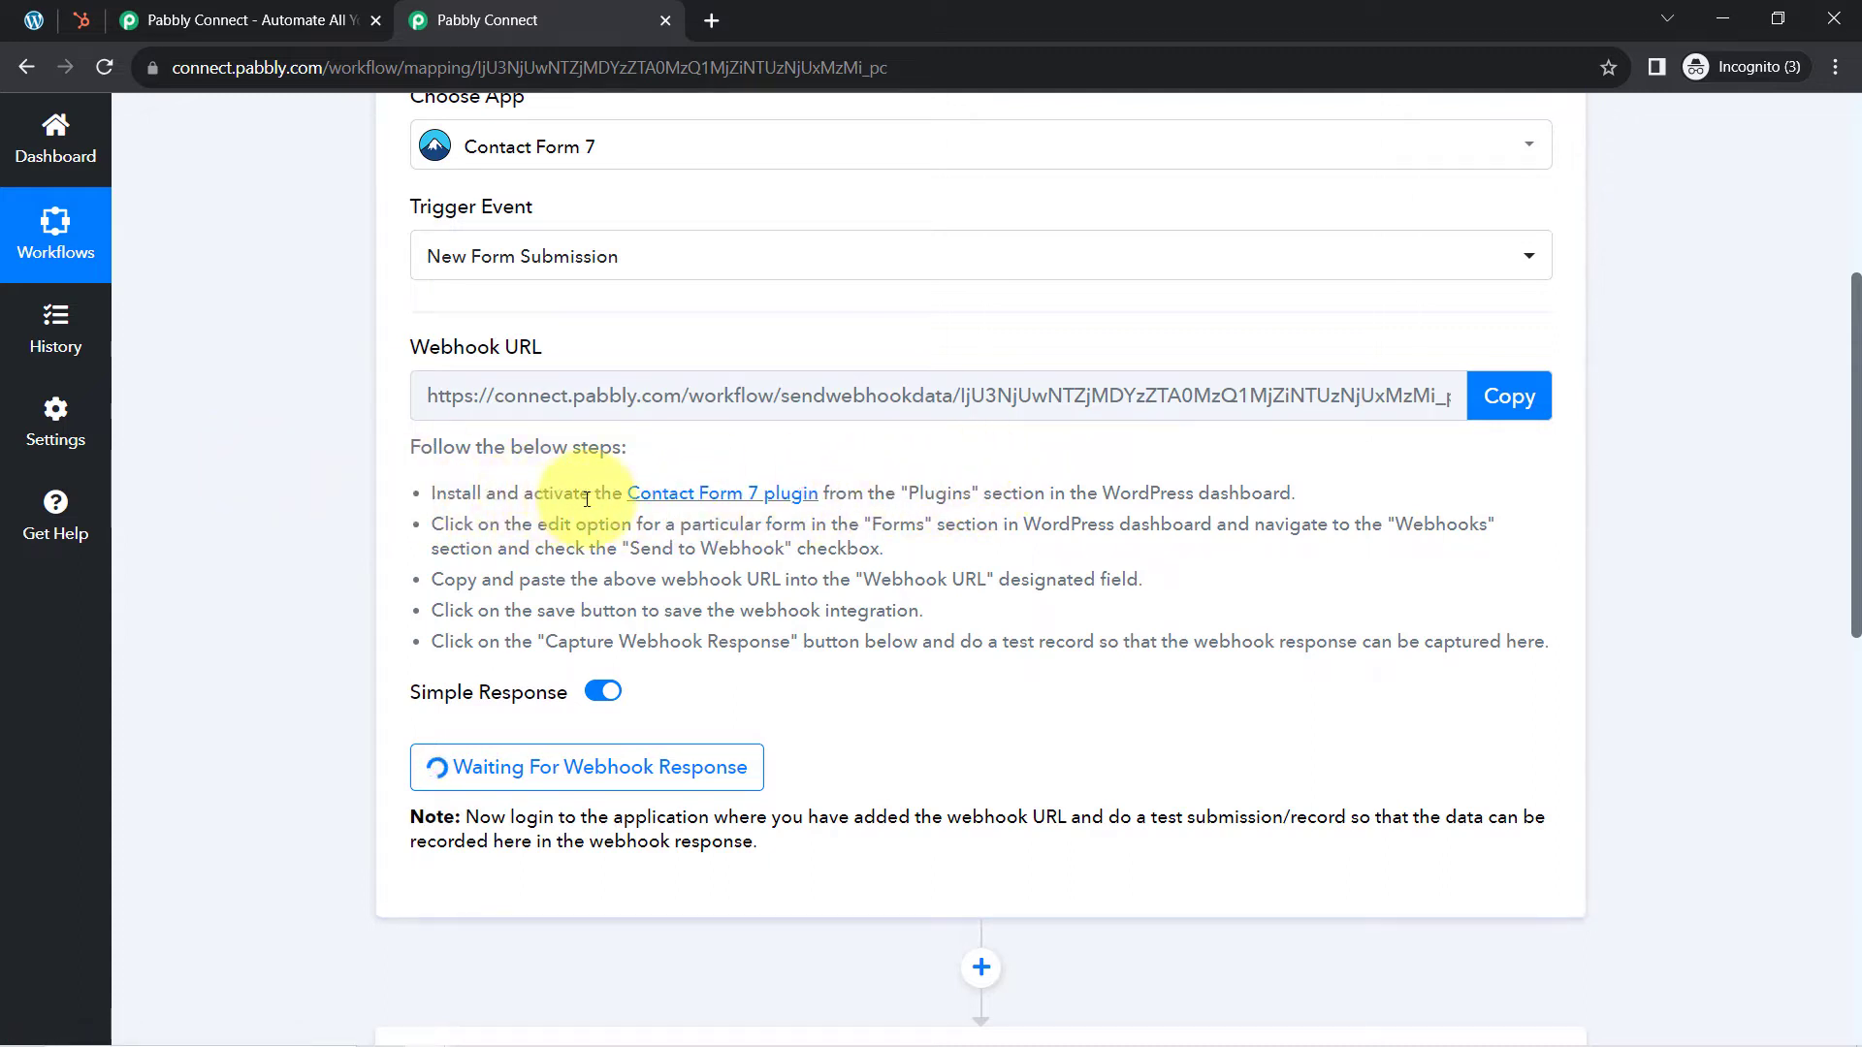
pyautogui.moveTo(587, 499); pyautogui.dragTo(934, 490)
pyautogui.rightClick(759, 501)
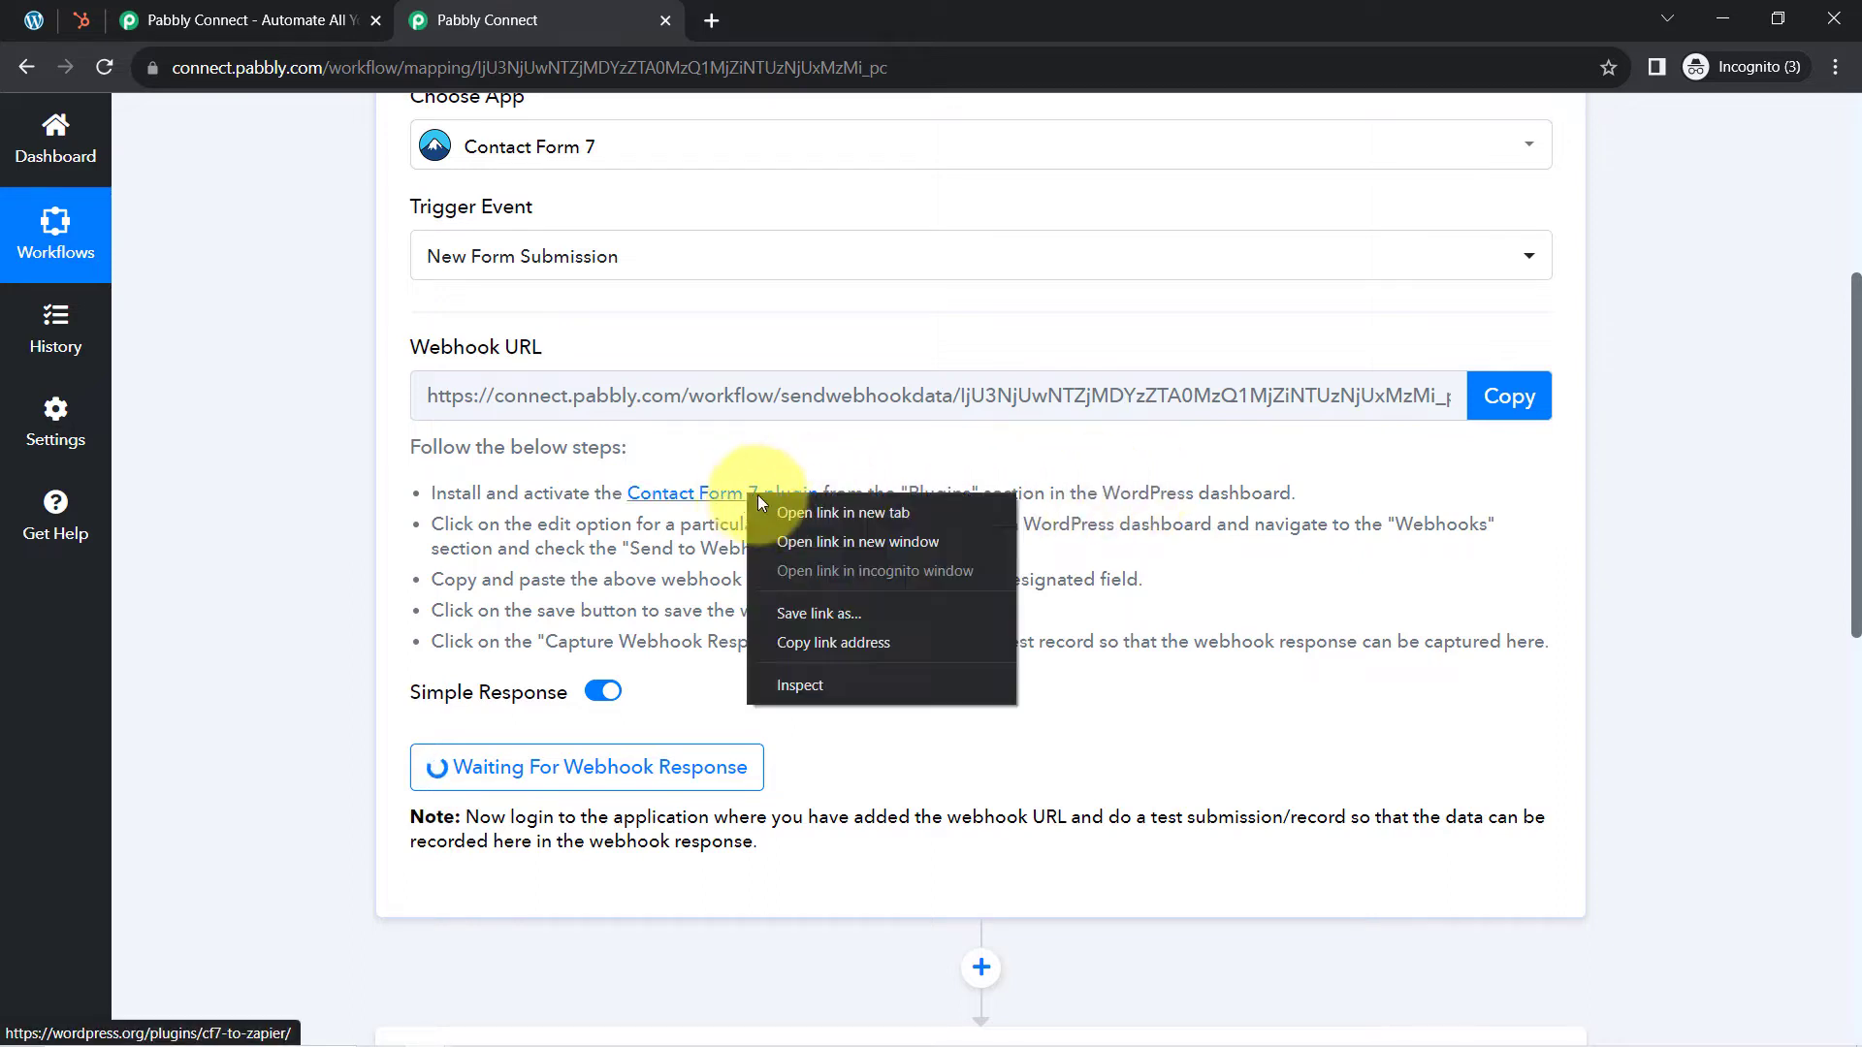
pyautogui.click(787, 512)
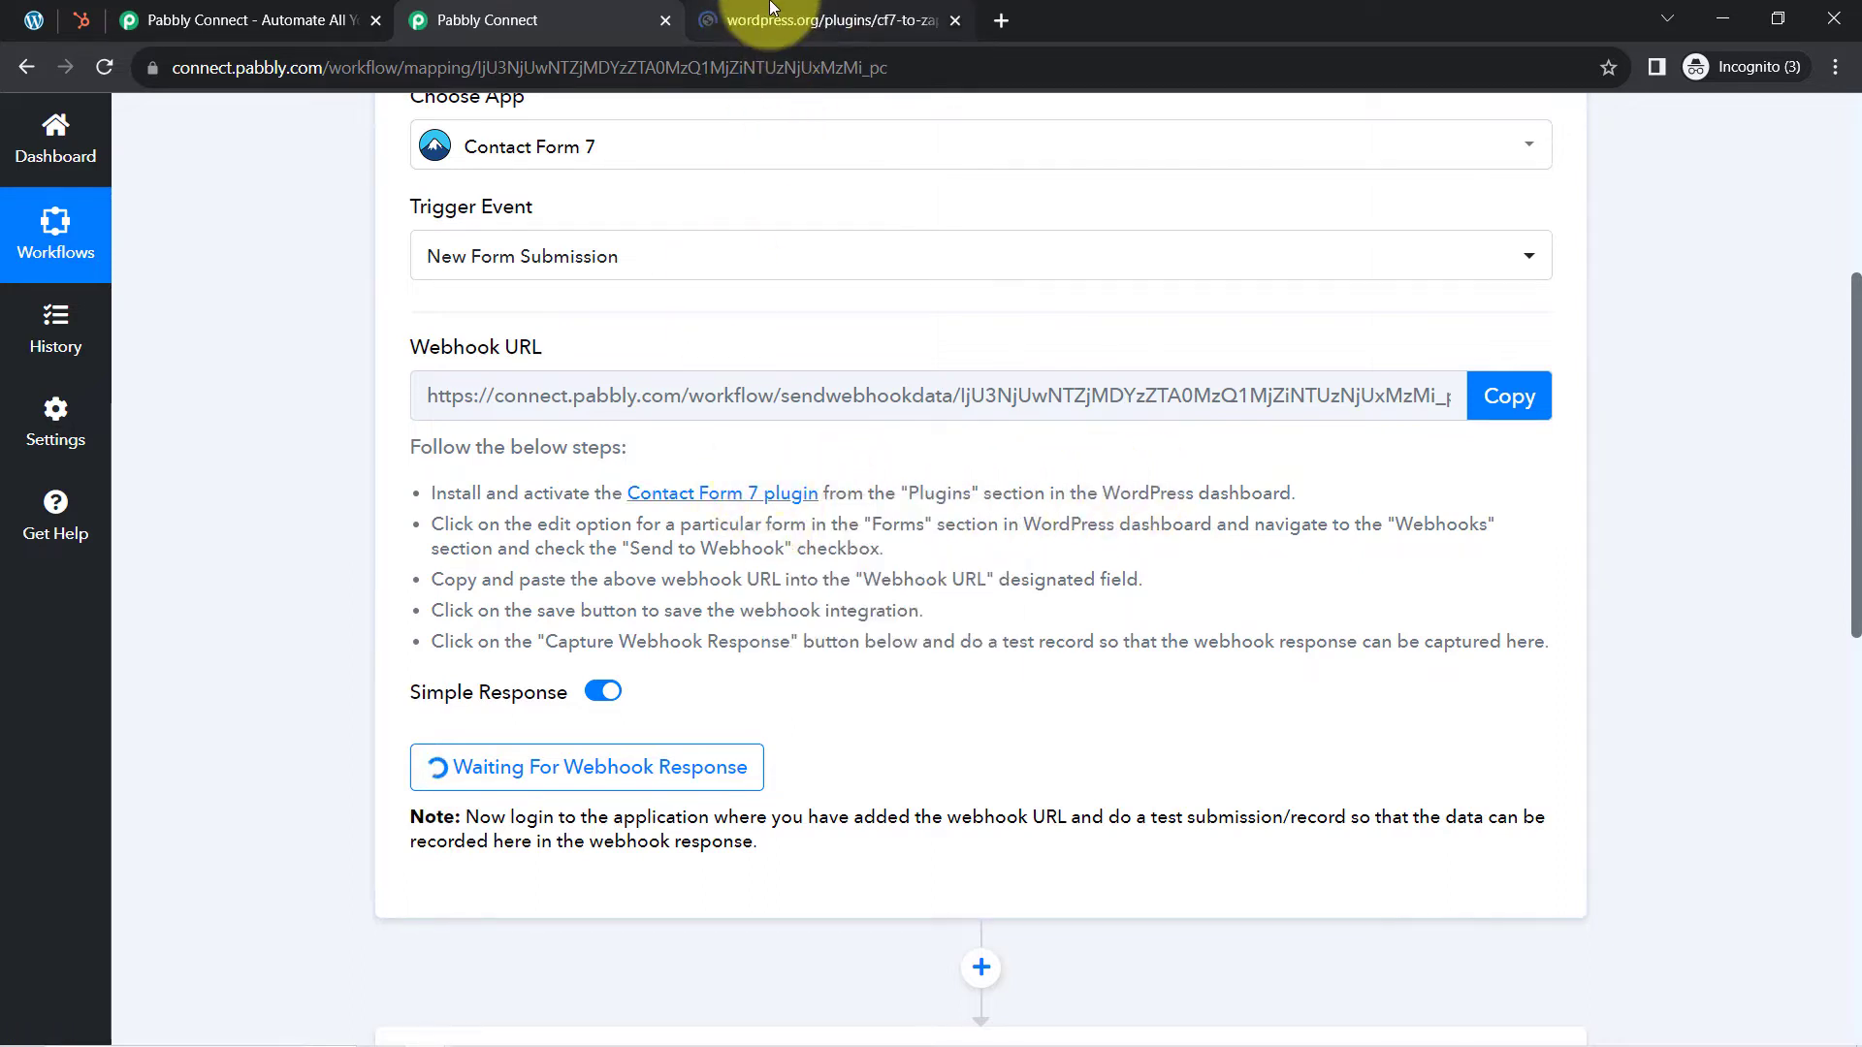
pyautogui.click(771, 10)
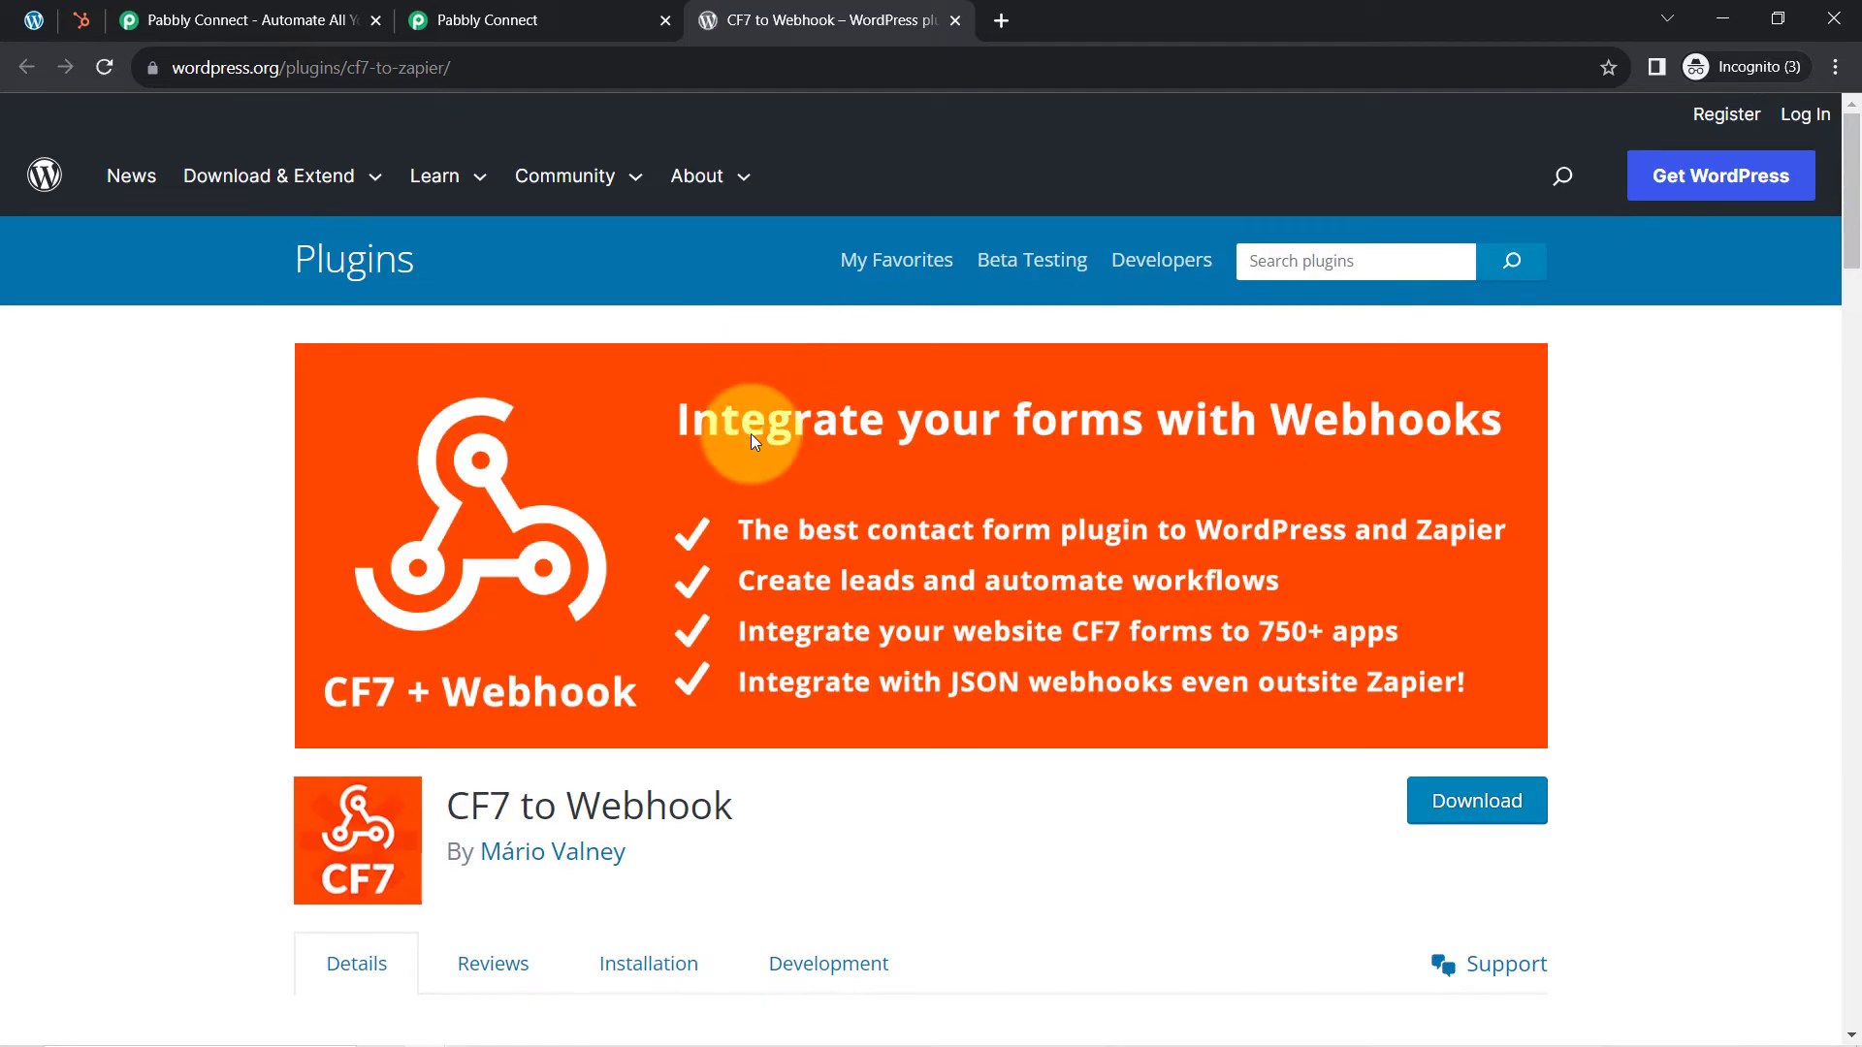
# Step: Copy the plugin name "CF7 to Webhook" from its WordPress.org page
pyautogui.scroll(-1, 605, 688)
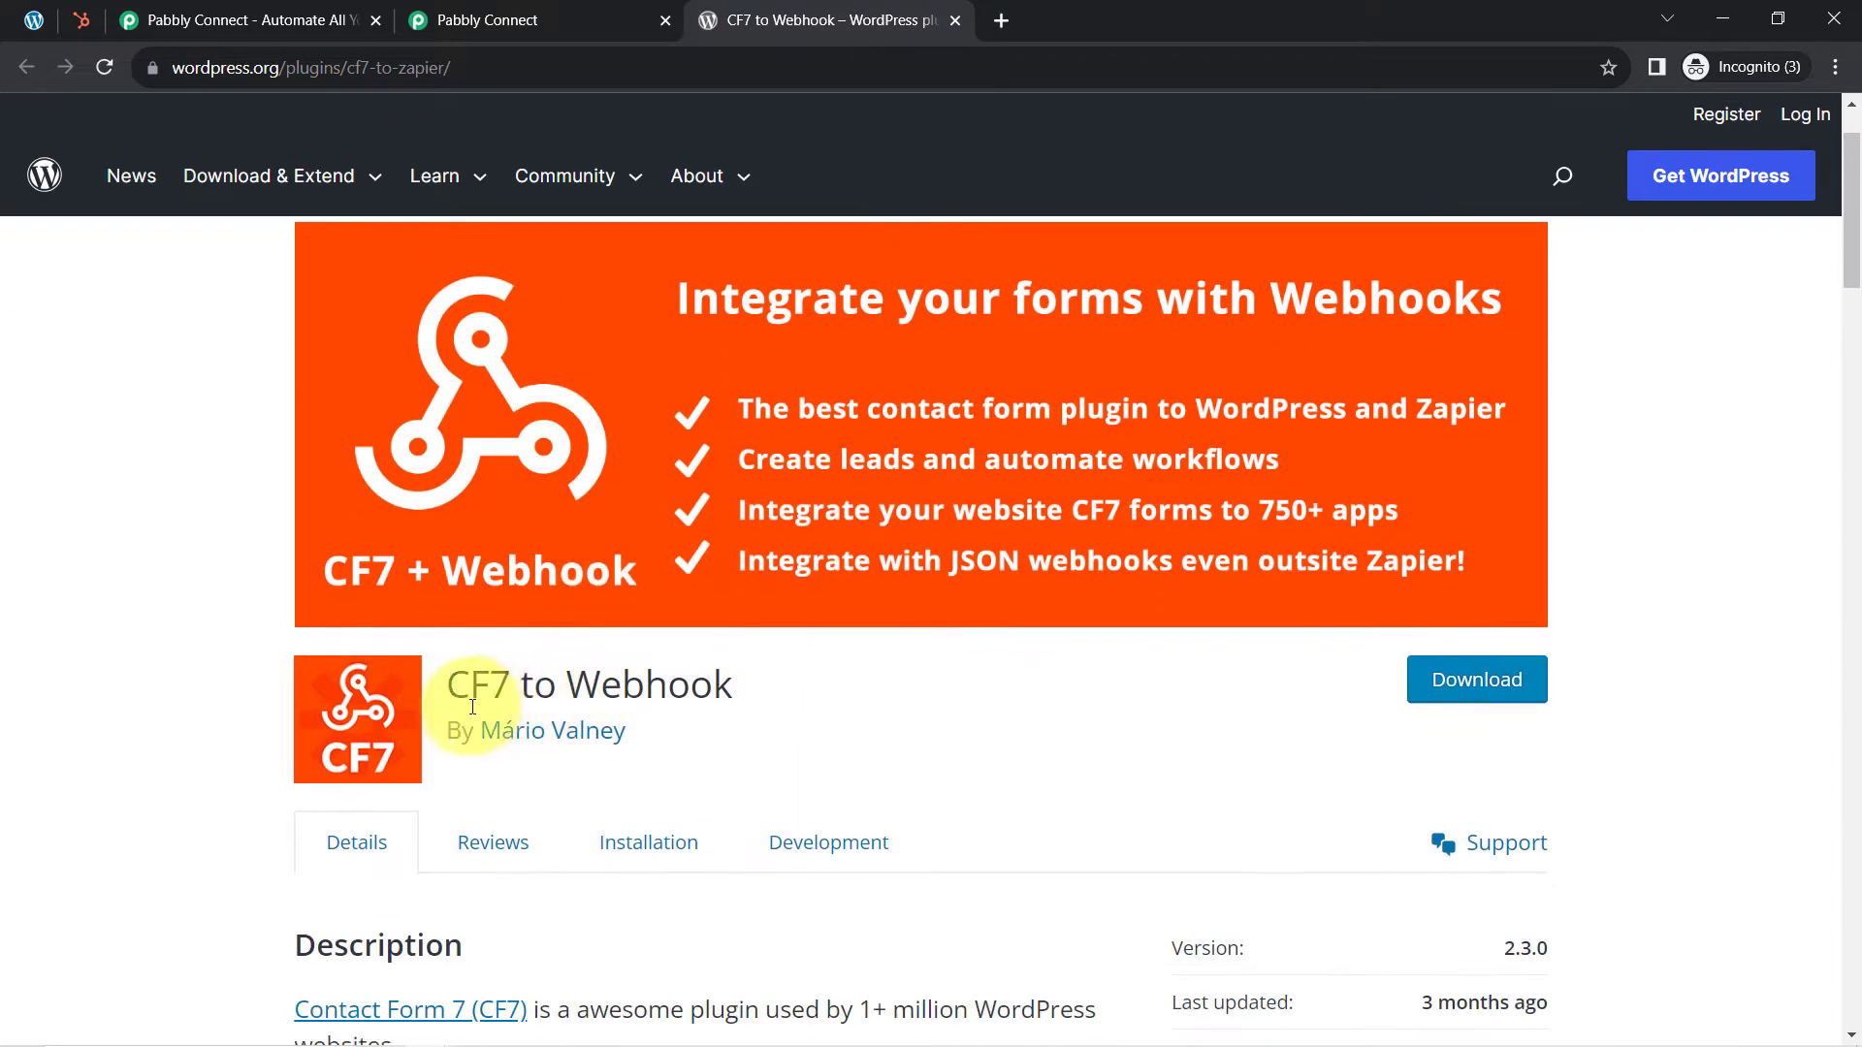
pyautogui.moveTo(458, 687); pyautogui.dragTo(766, 686)
pyautogui.hotkey('ctrl', 'c')
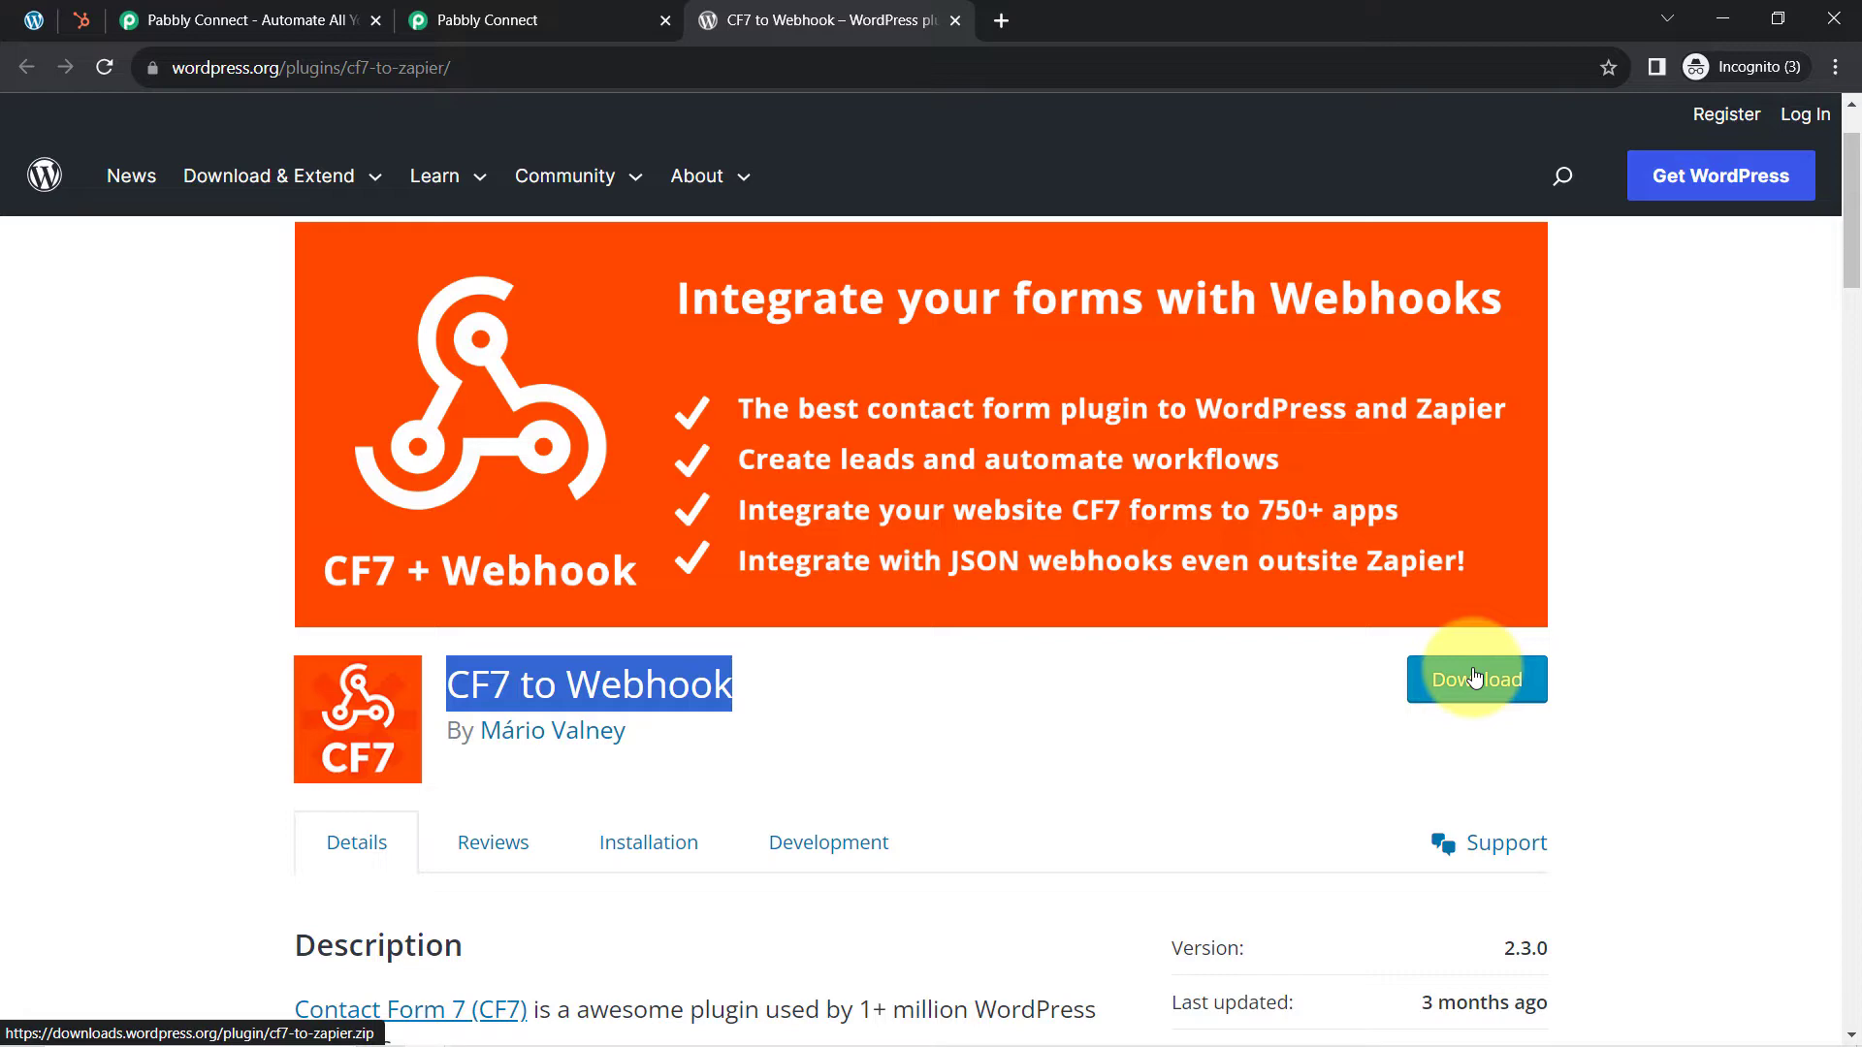
# Step: Switch to the WordPress admin and open the form for uploading a new plugin as a .zip file
pyautogui.click(31, 18)
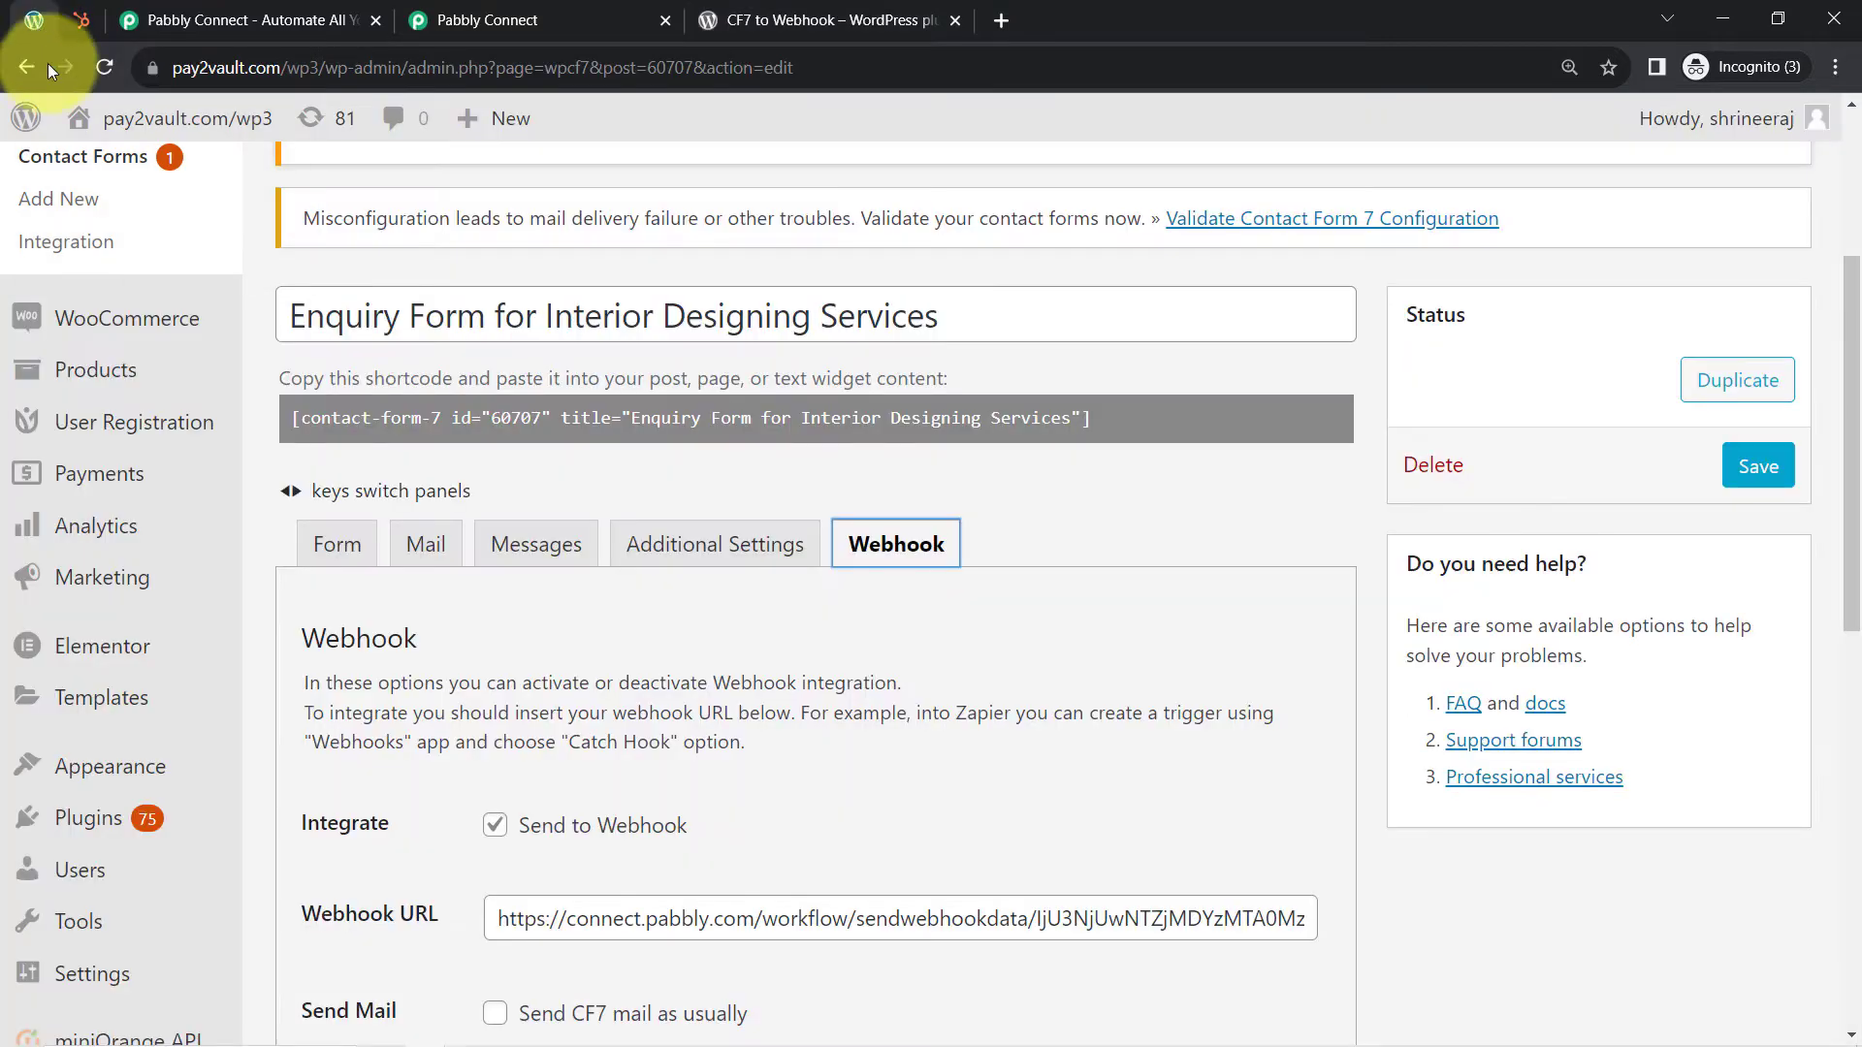
pyautogui.scroll(-1, 160, 757)
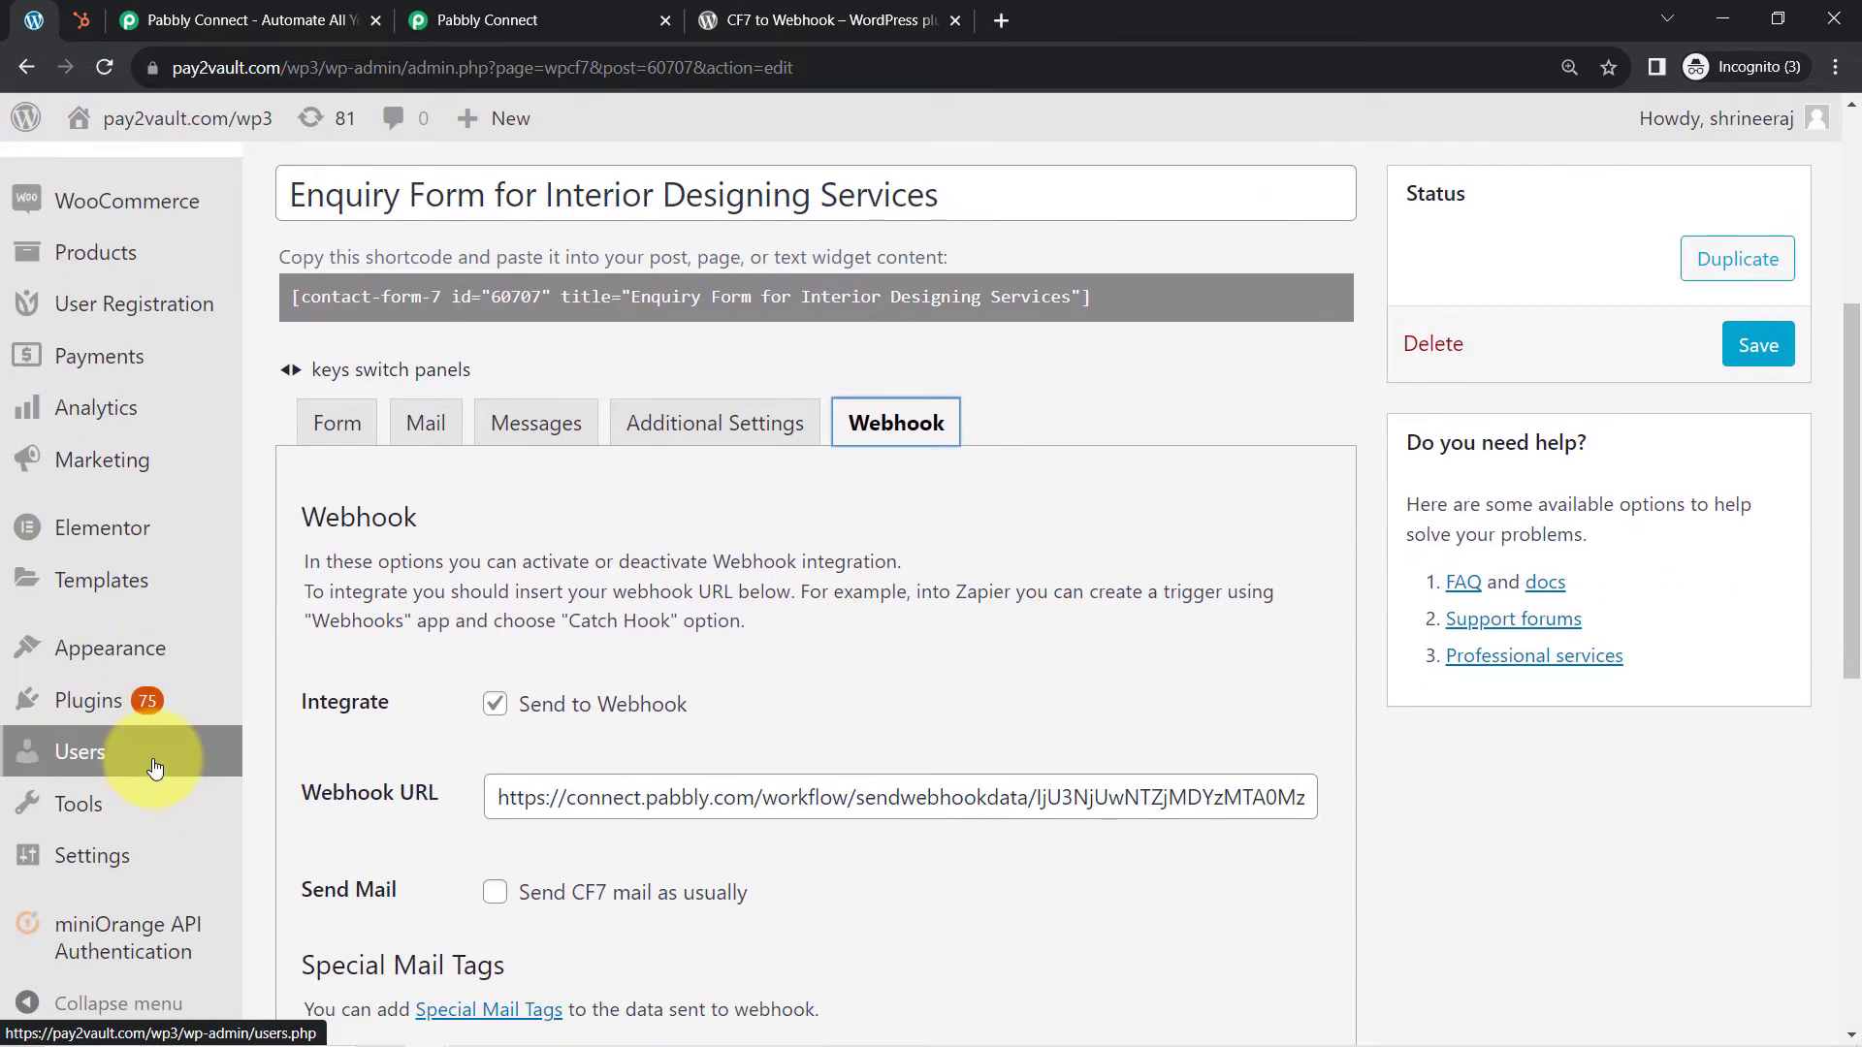
pyautogui.click(80, 708)
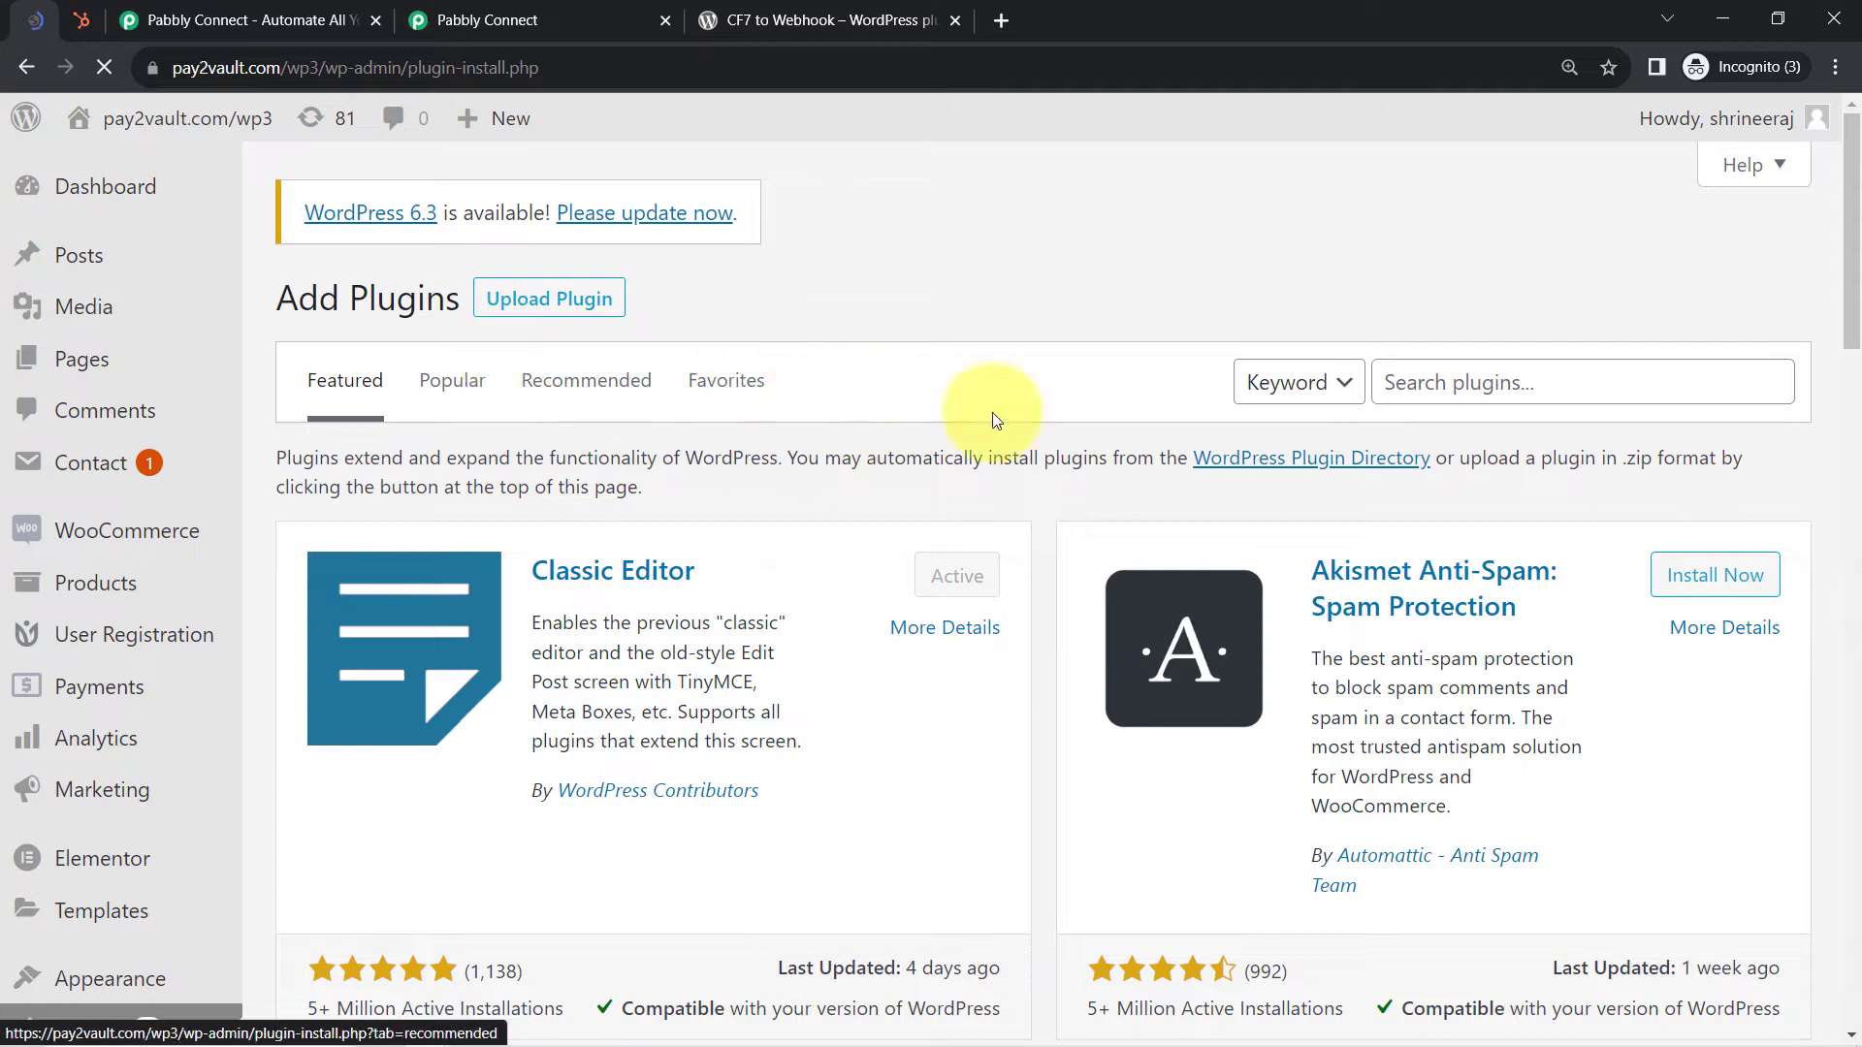
pyautogui.click(555, 308)
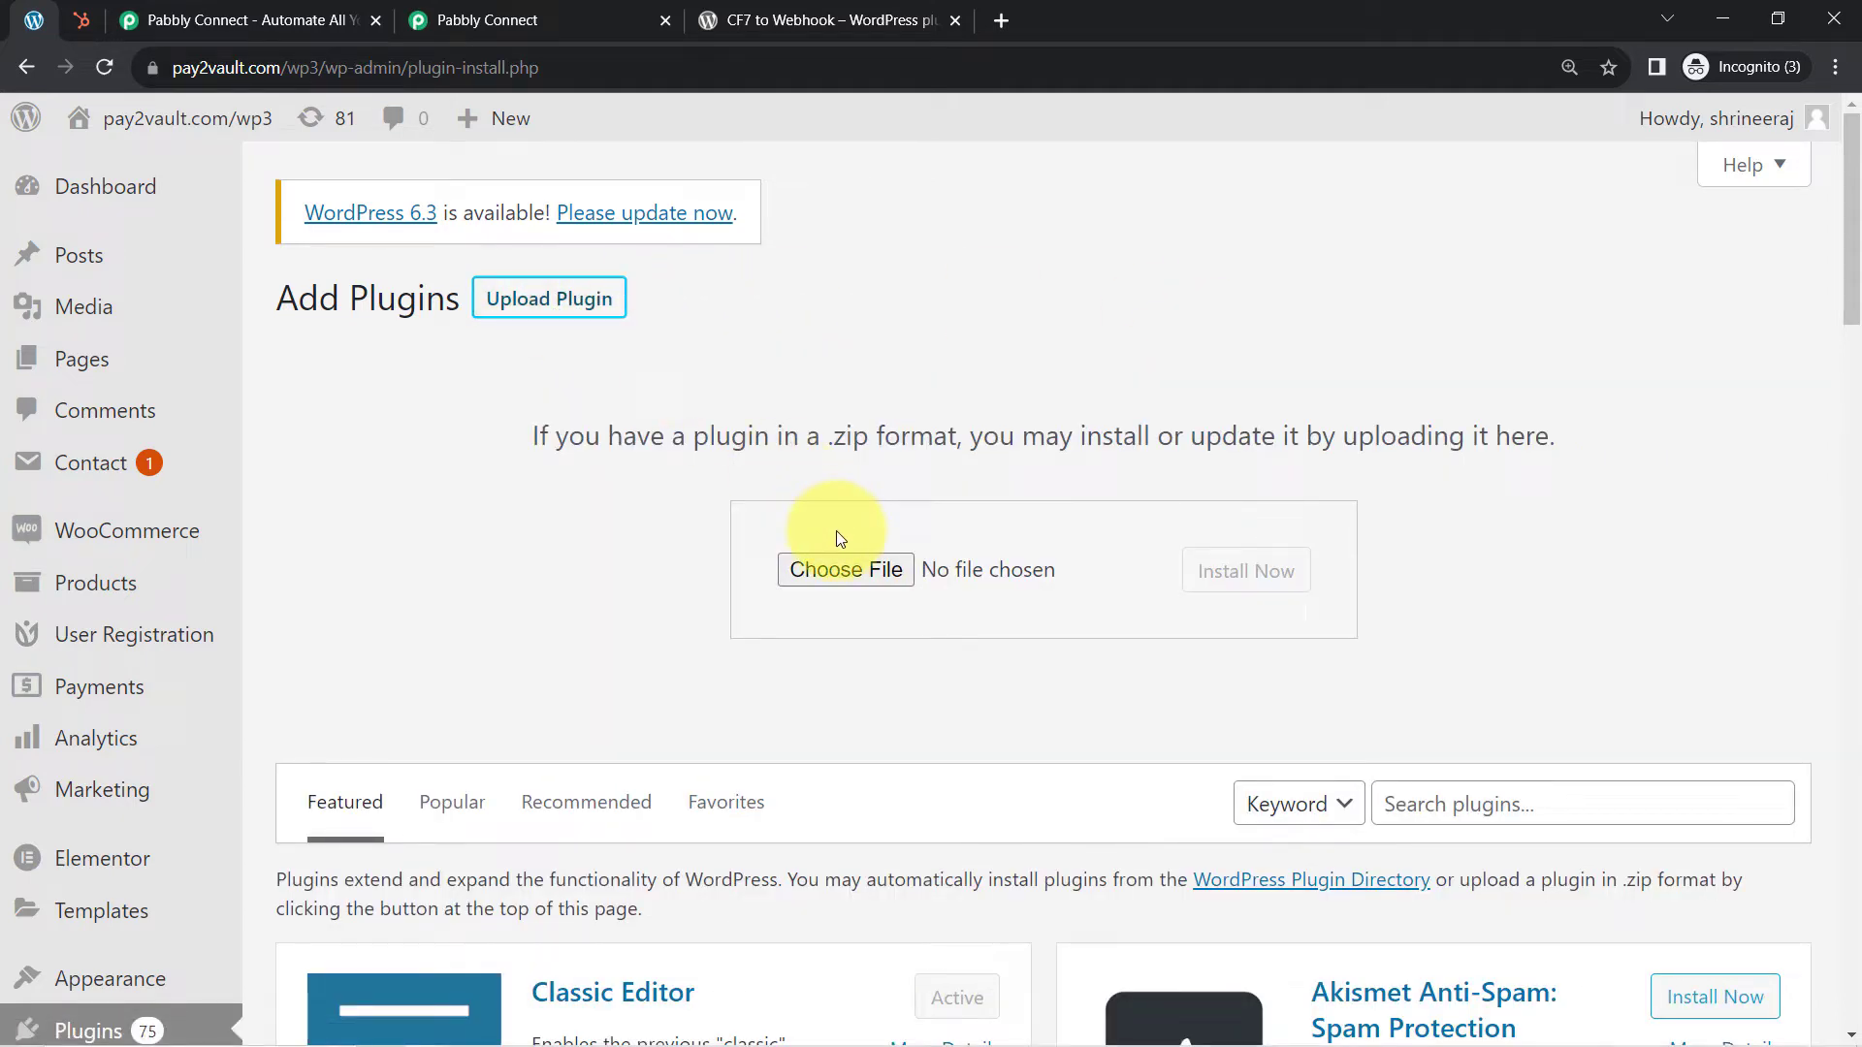
# Step: Open the site's installed plugins list and search it for "CF7 to Webhook"
pyautogui.scroll(-4, 39, 746)
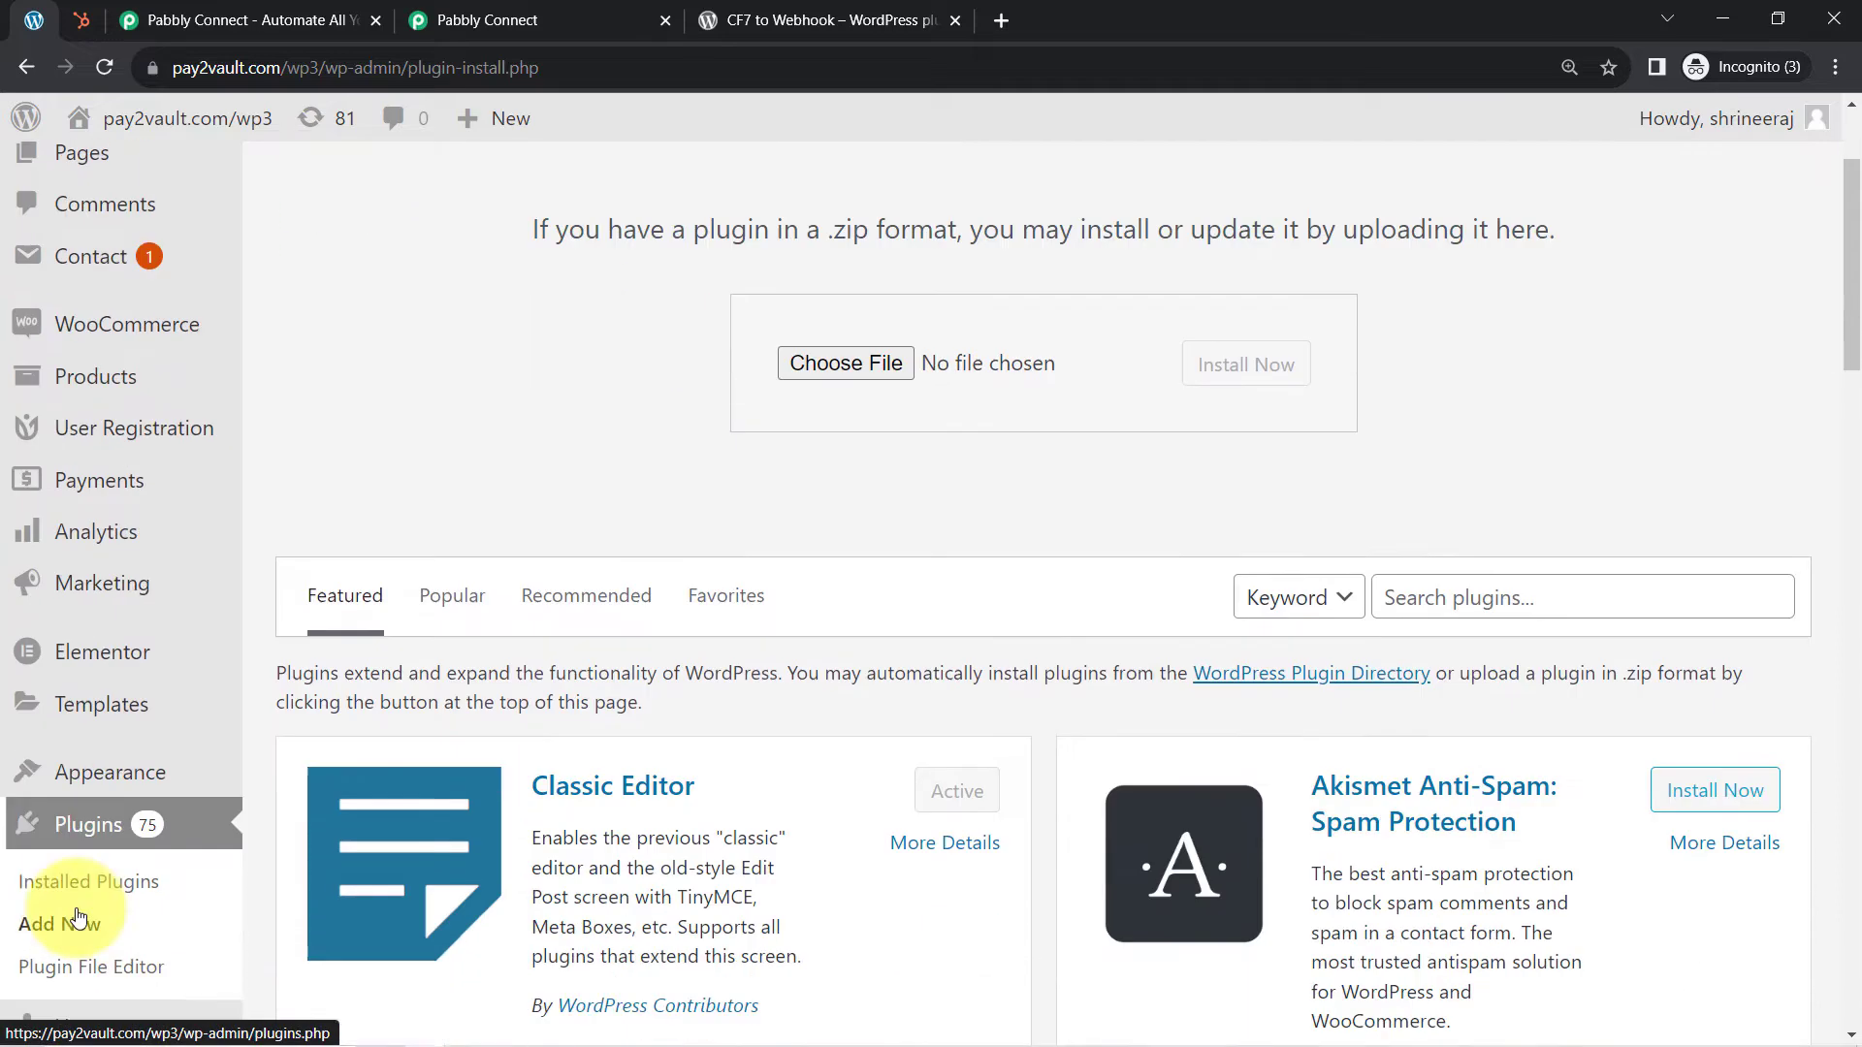
pyautogui.click(98, 727)
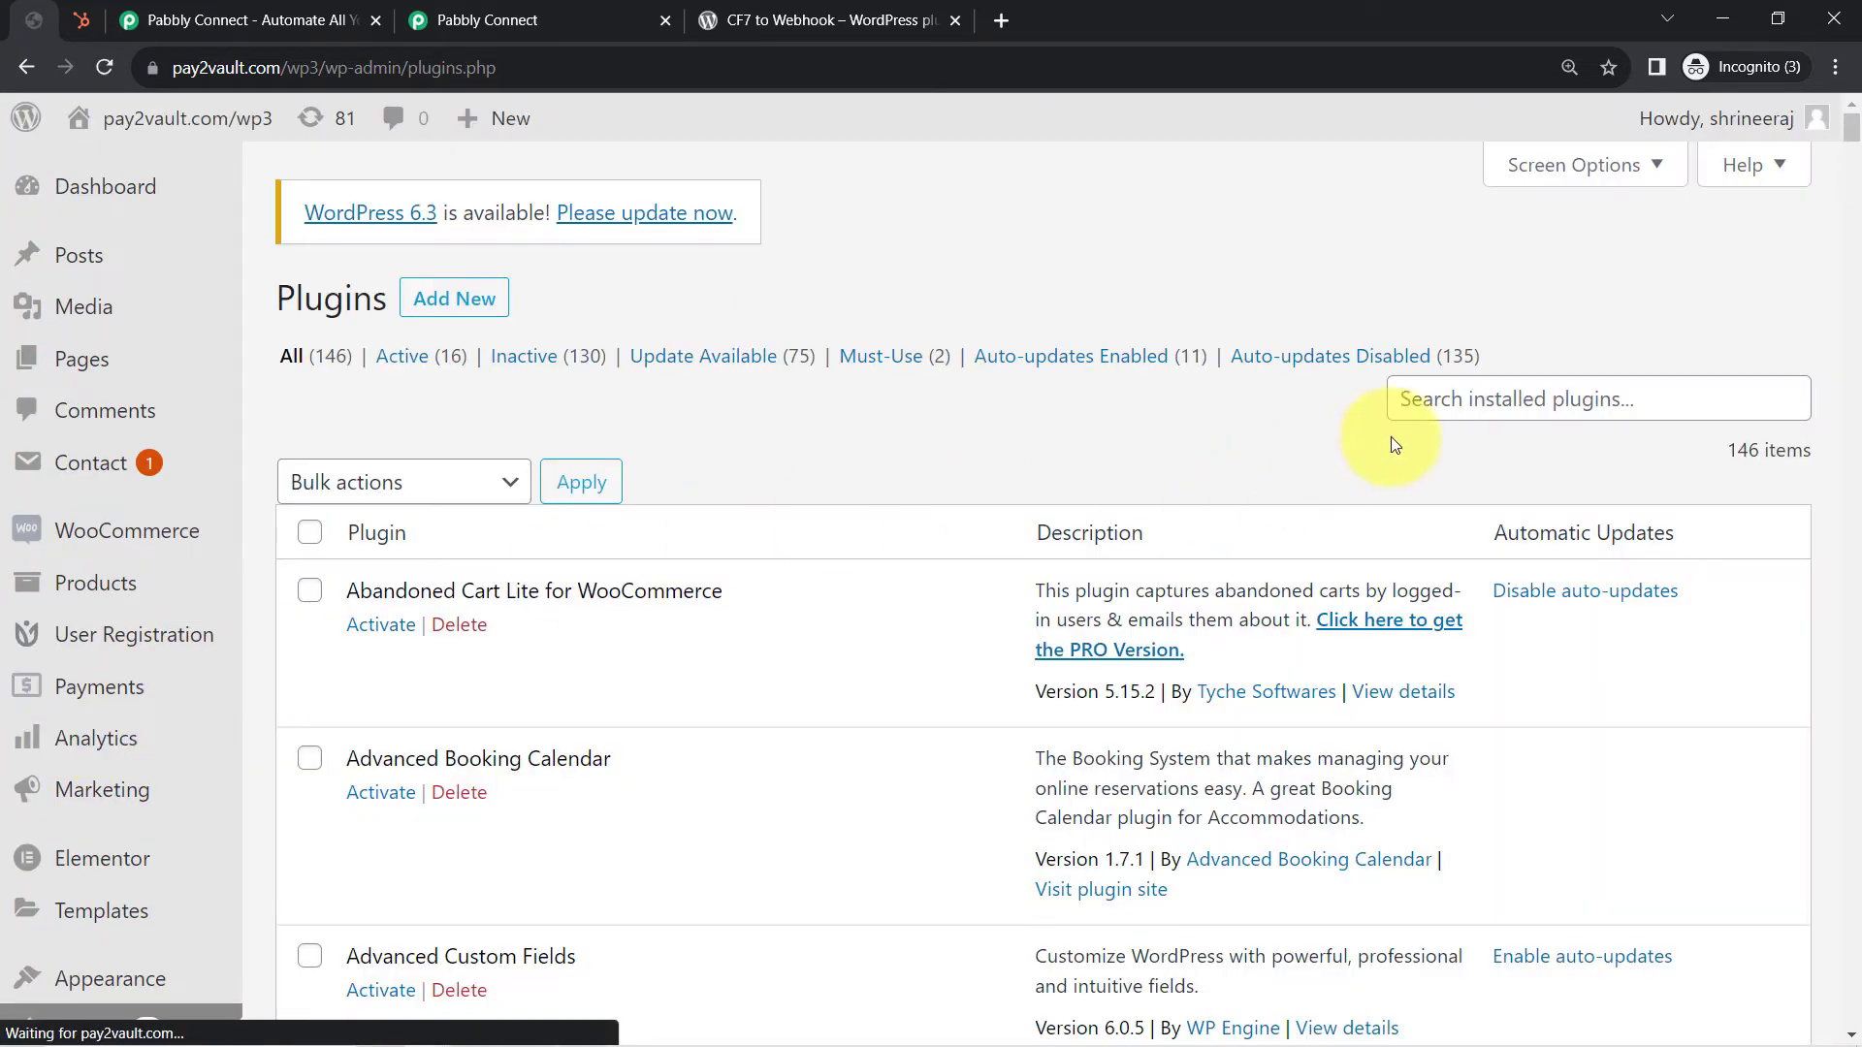
pyautogui.click(872, 19)
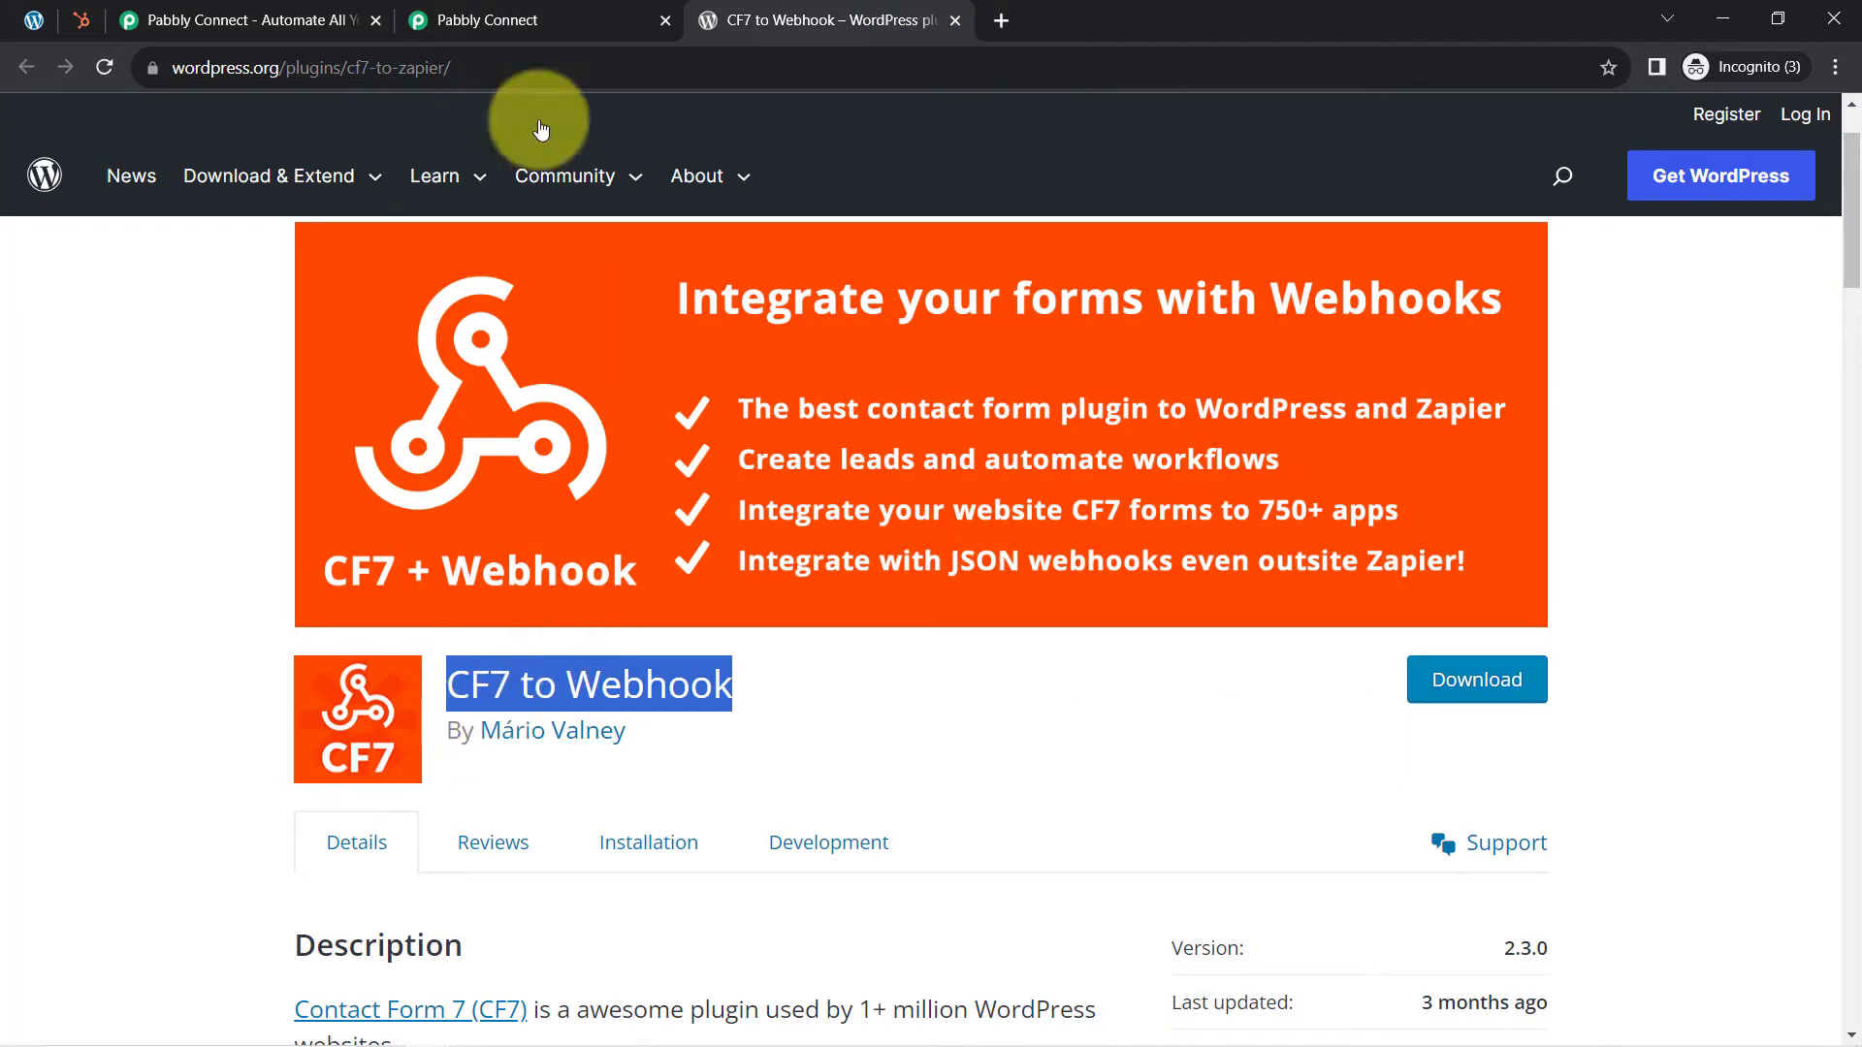
pyautogui.click(460, 10)
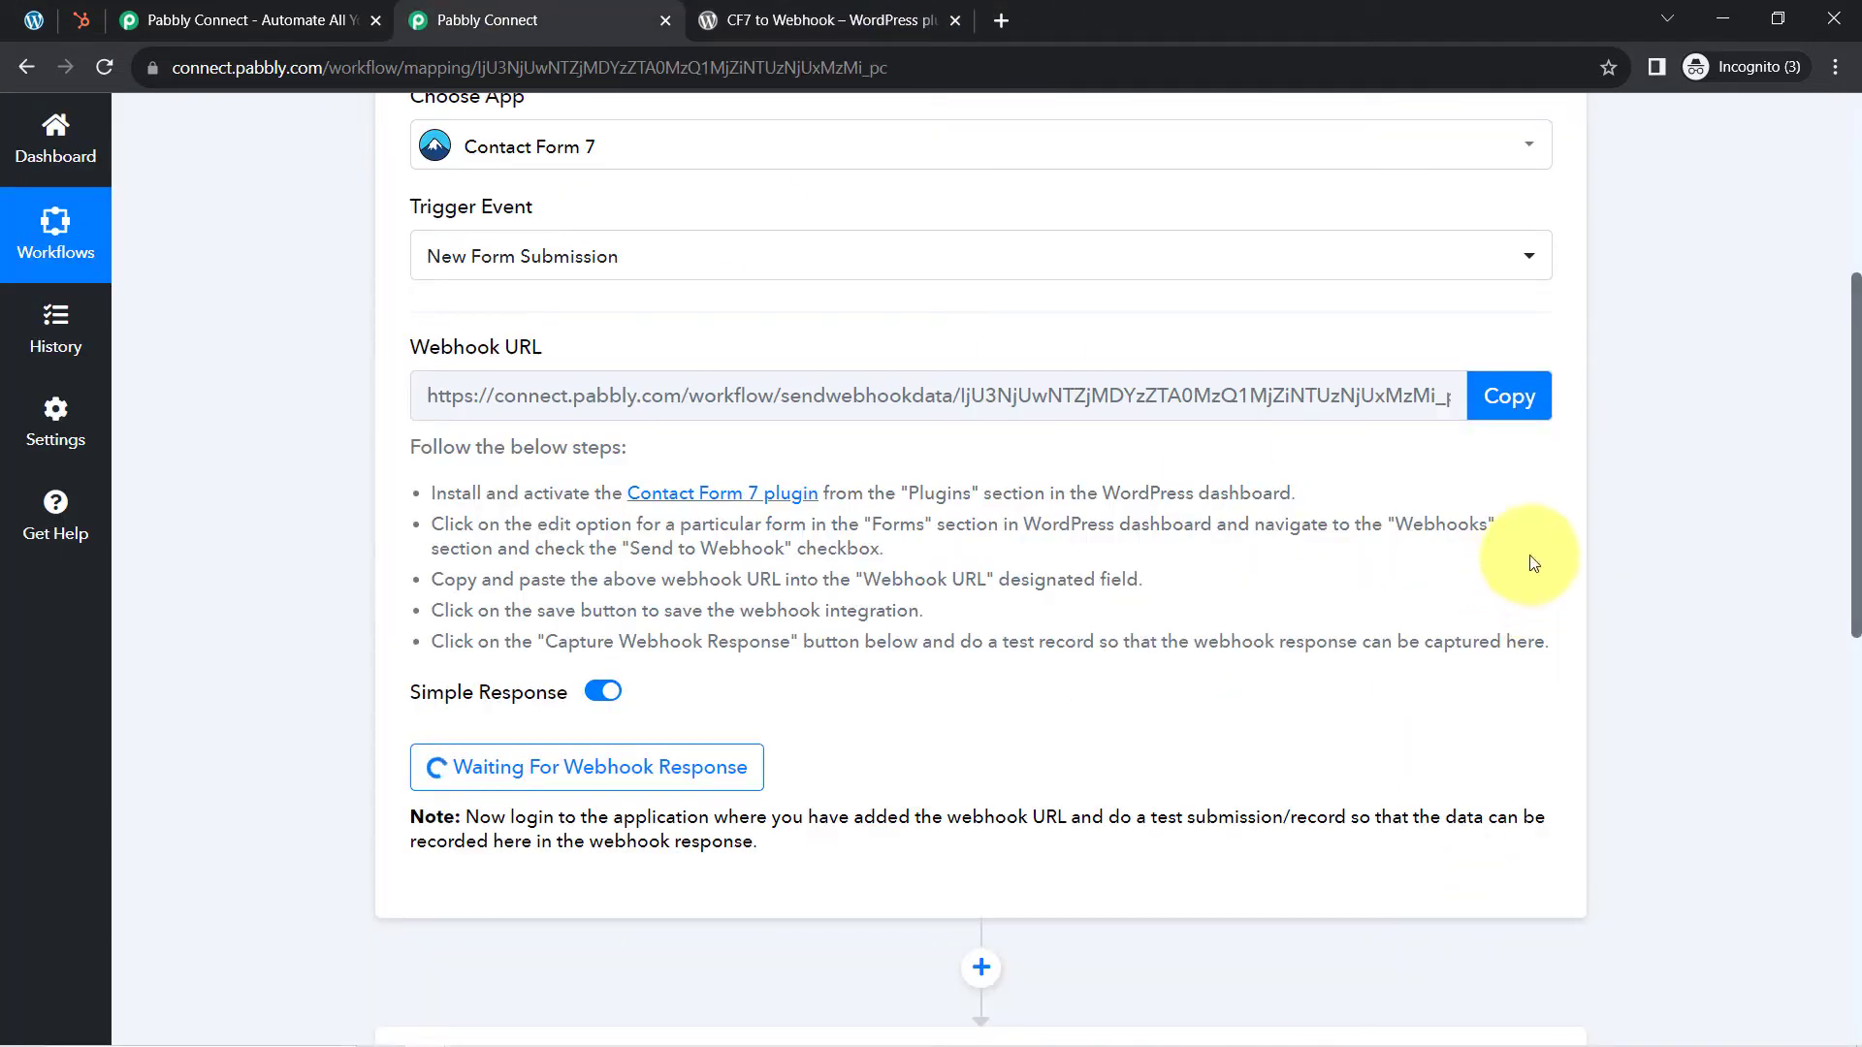
pyautogui.click(39, 19)
pyautogui.click(1523, 402)
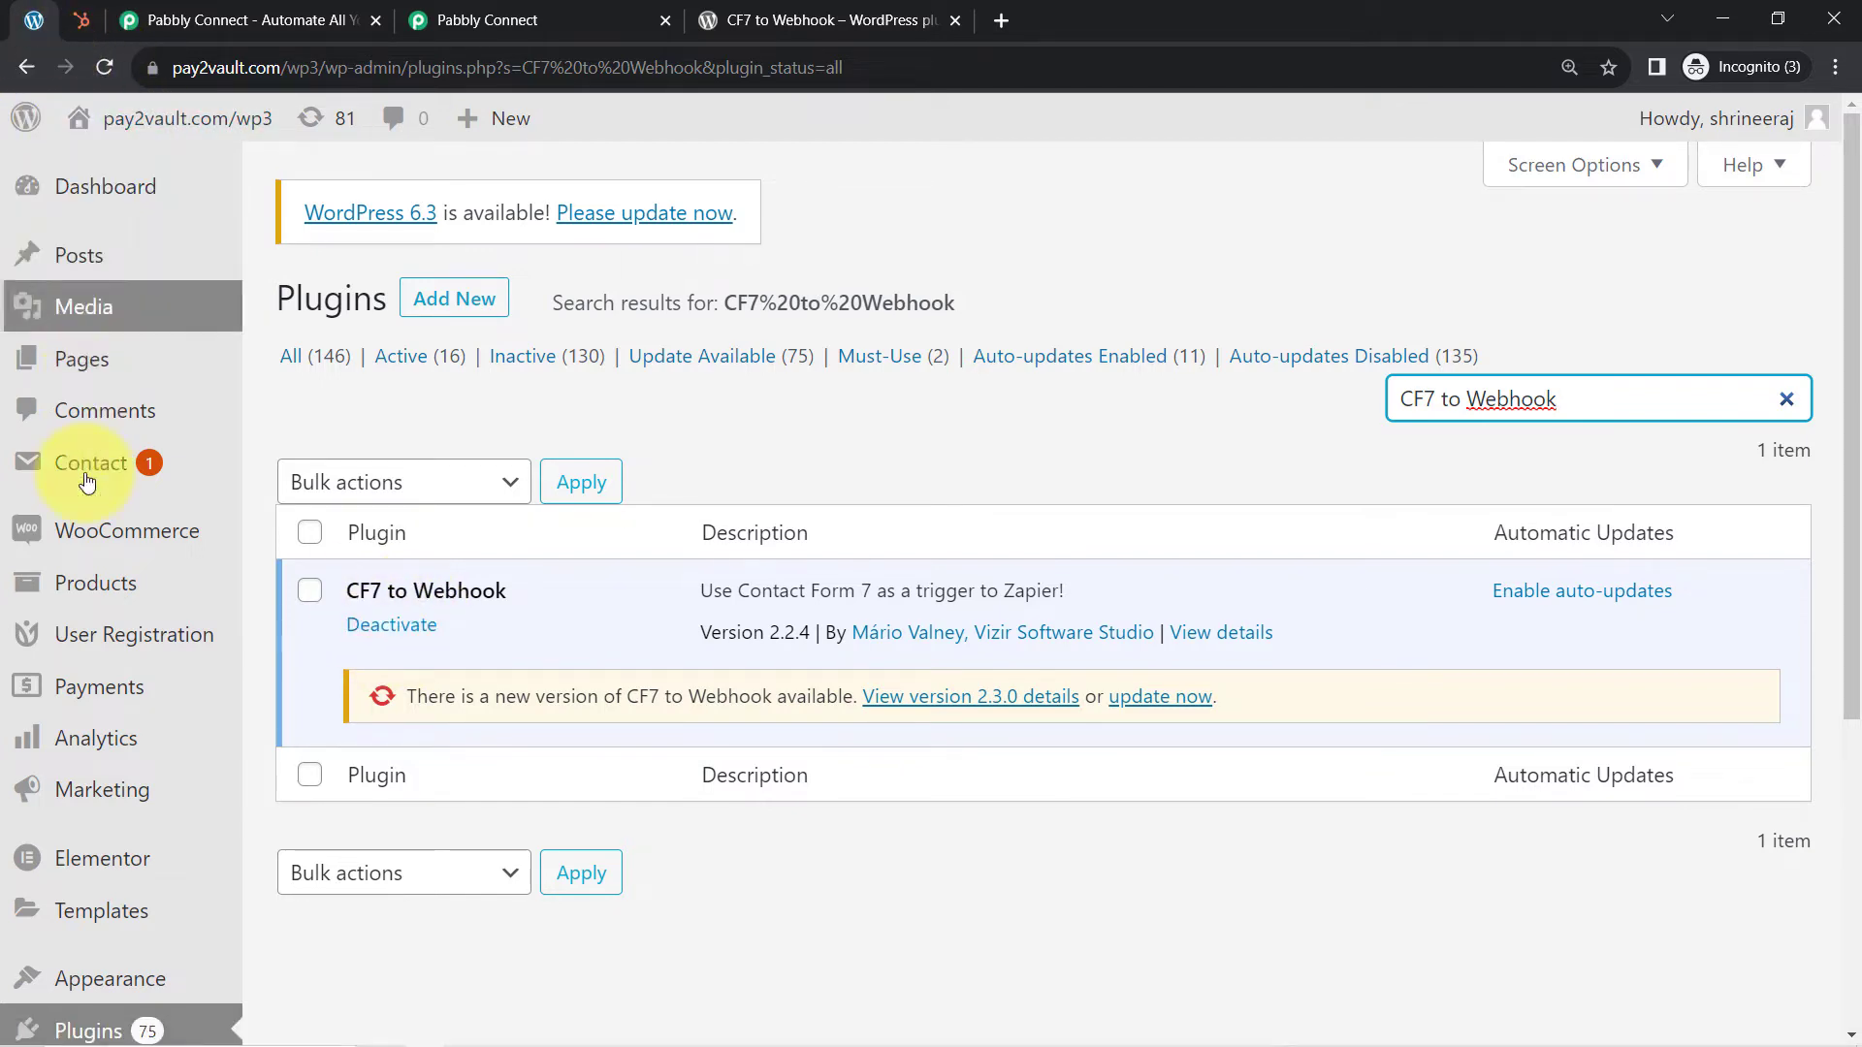
# Step: Open the installed plugins list in an additional browser tab and clear the plugin search in the current one
pyautogui.moveTo(89, 599)
pyautogui.scroll(-5, 118, 388)
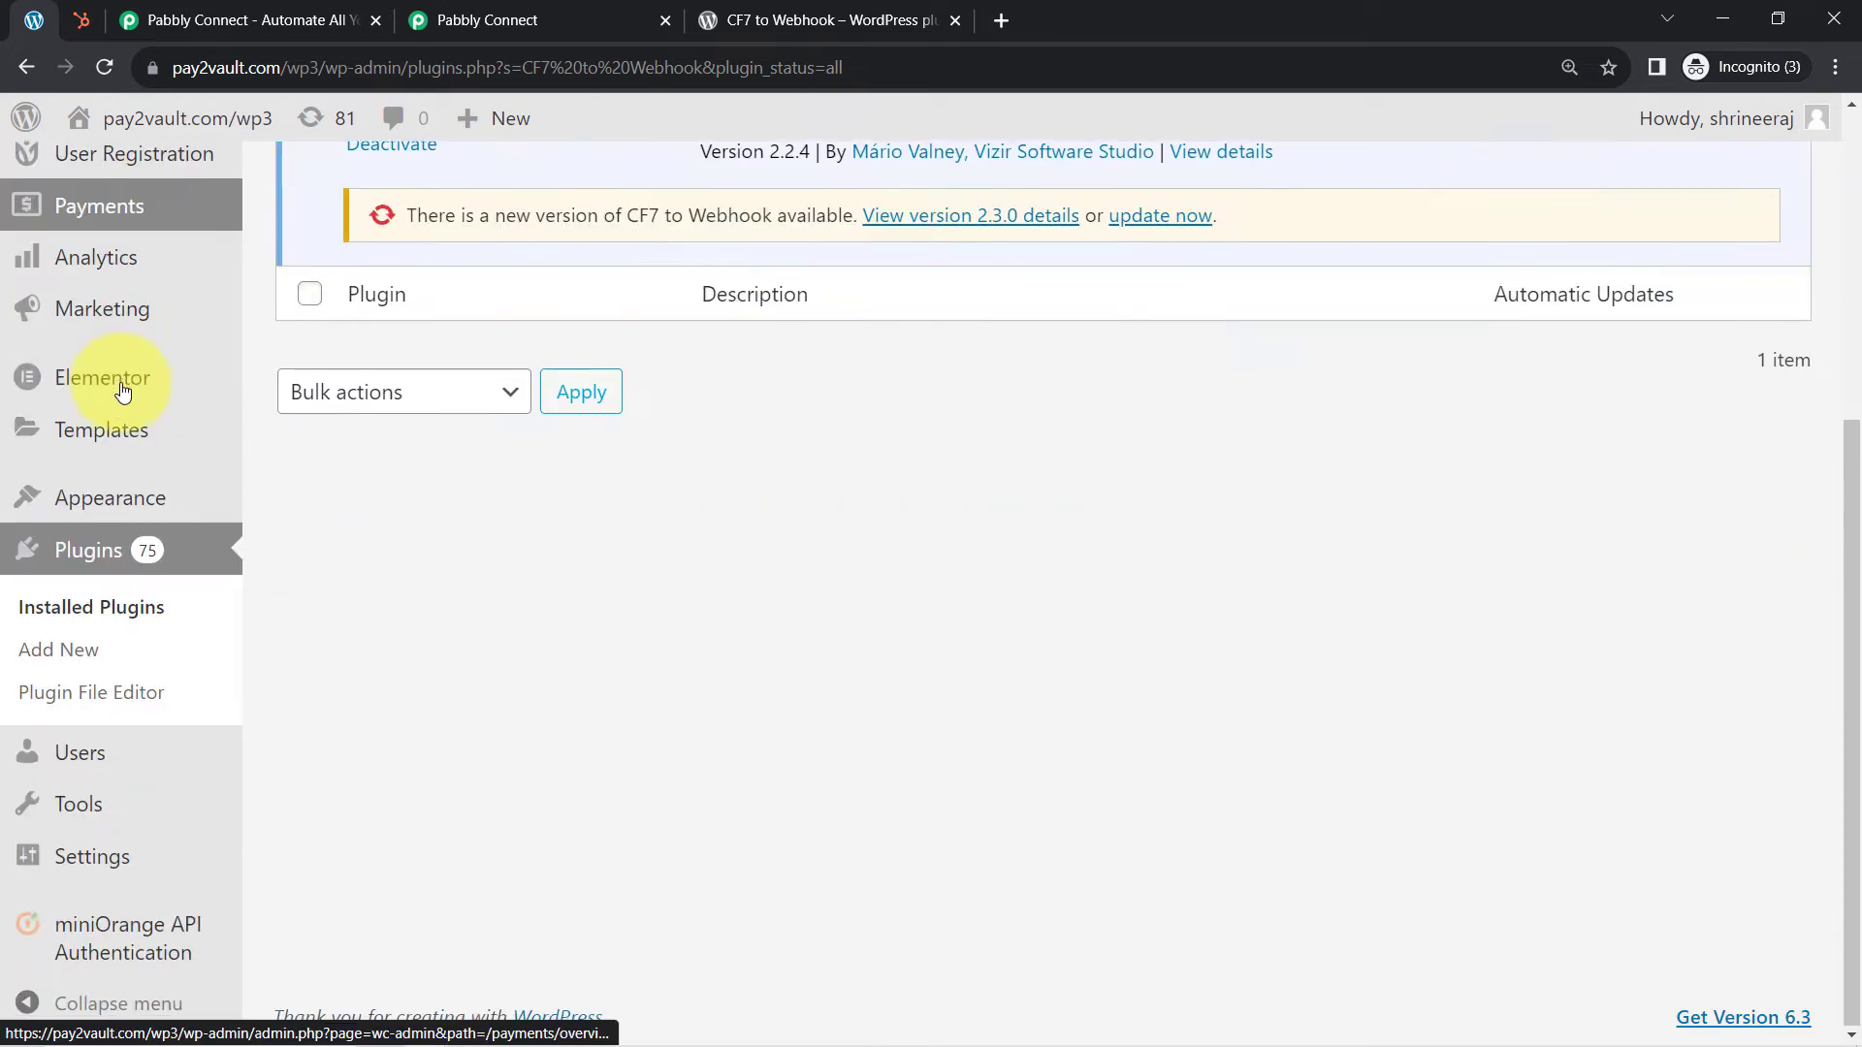
pyautogui.scroll(5, 124, 402)
pyautogui.rightClick(64, 607)
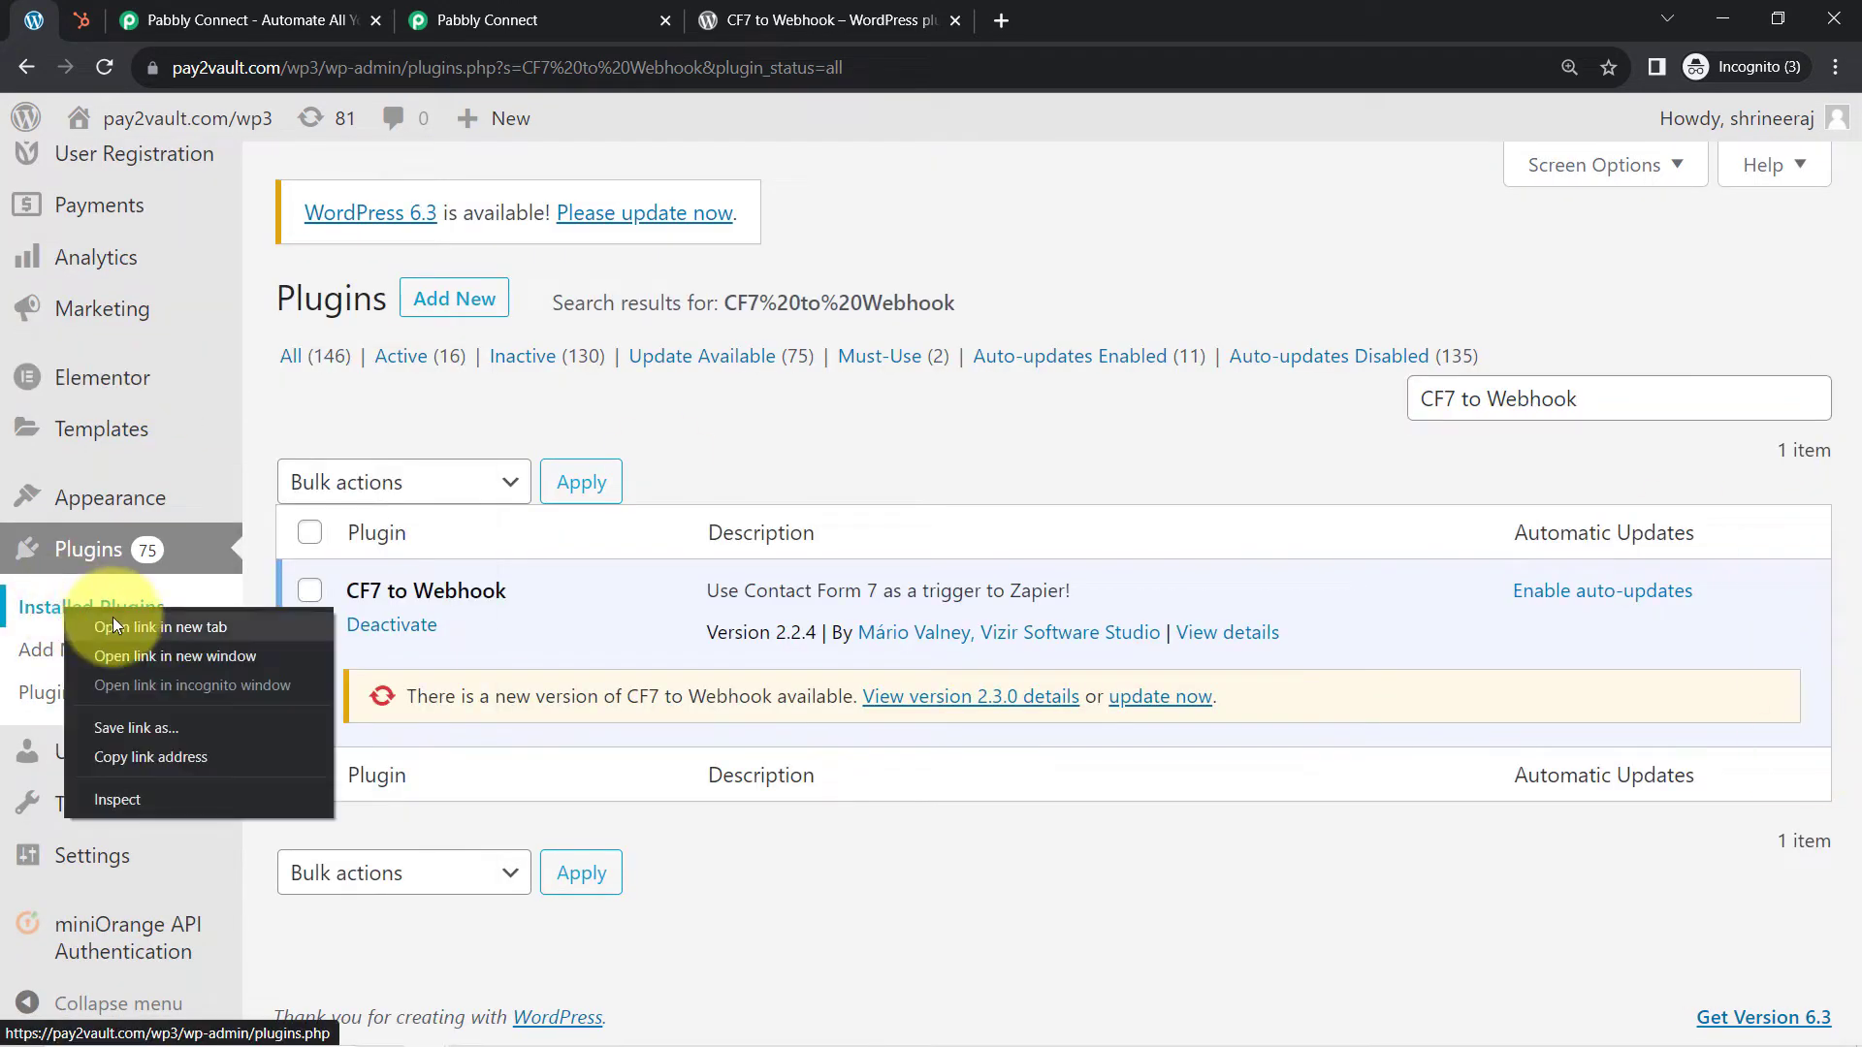
pyautogui.click(112, 619)
pyautogui.click(1804, 401)
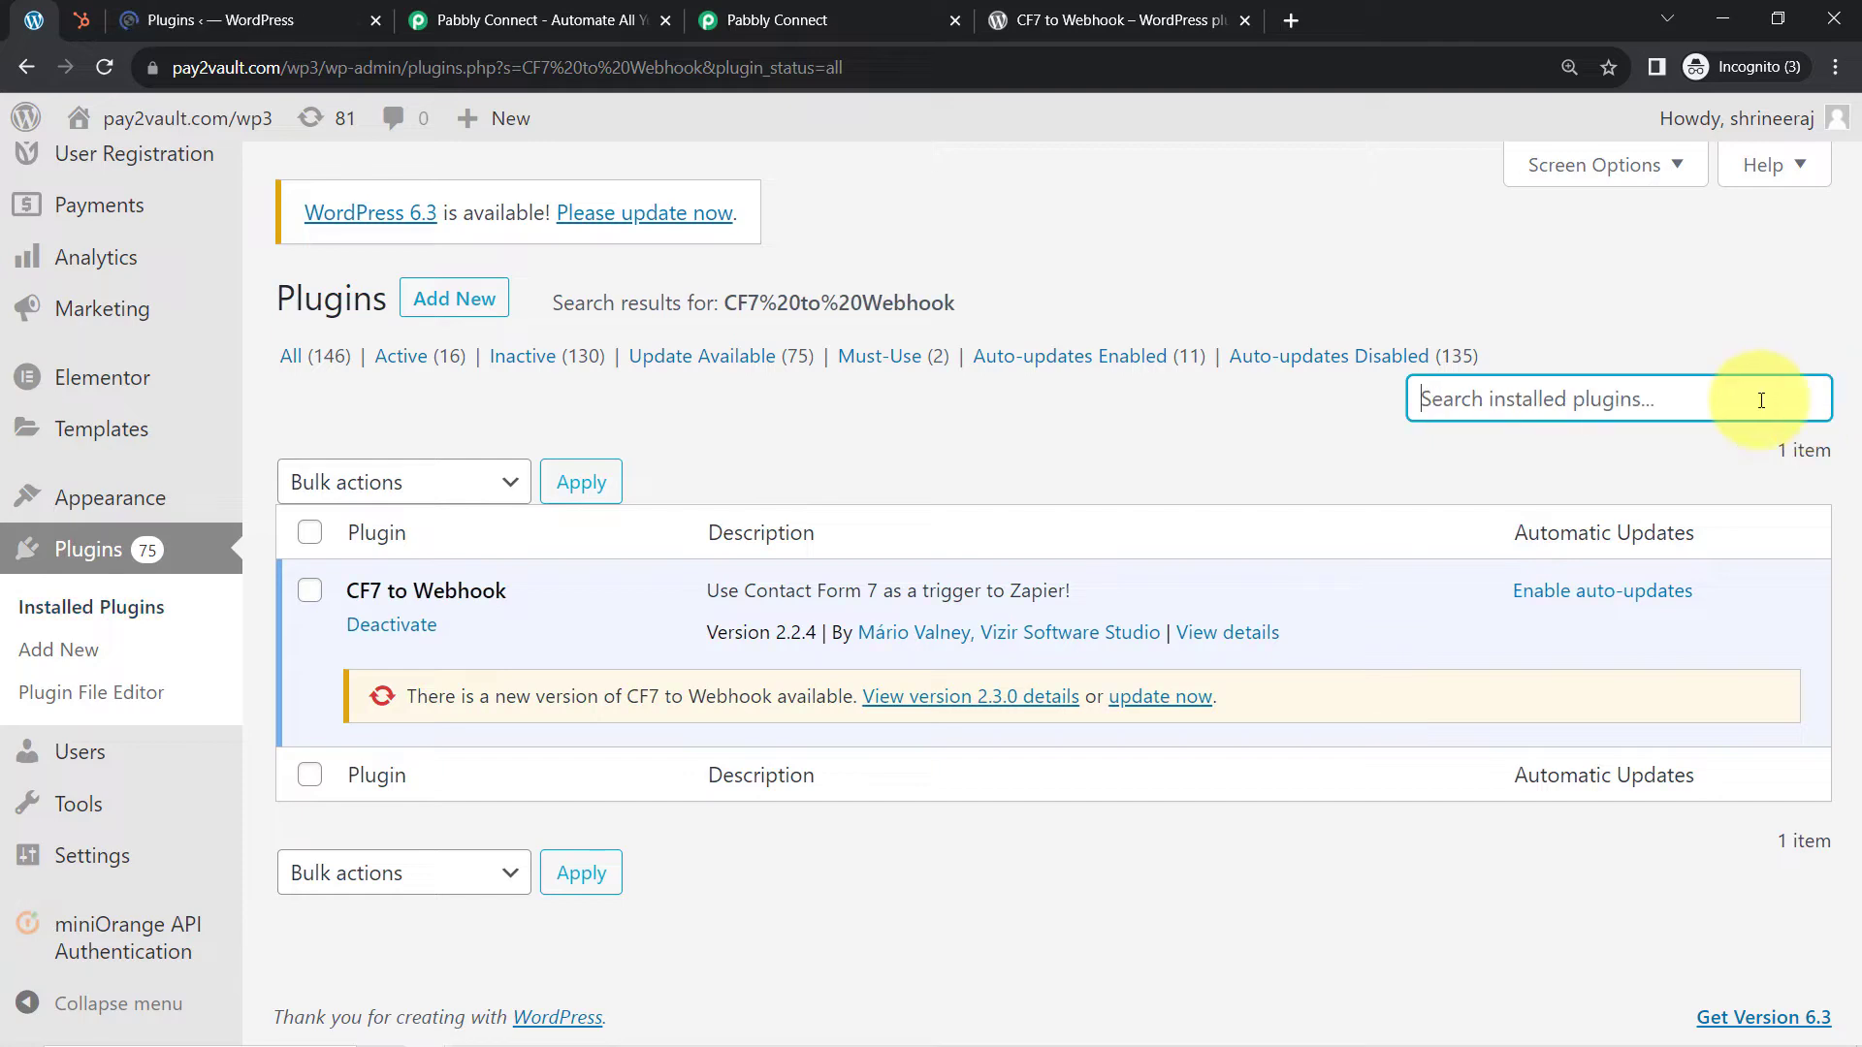
# Step: Go to the contact forms list and open the Enquiry Form for Interior Designing Services for editing
pyautogui.moveTo(160, 385)
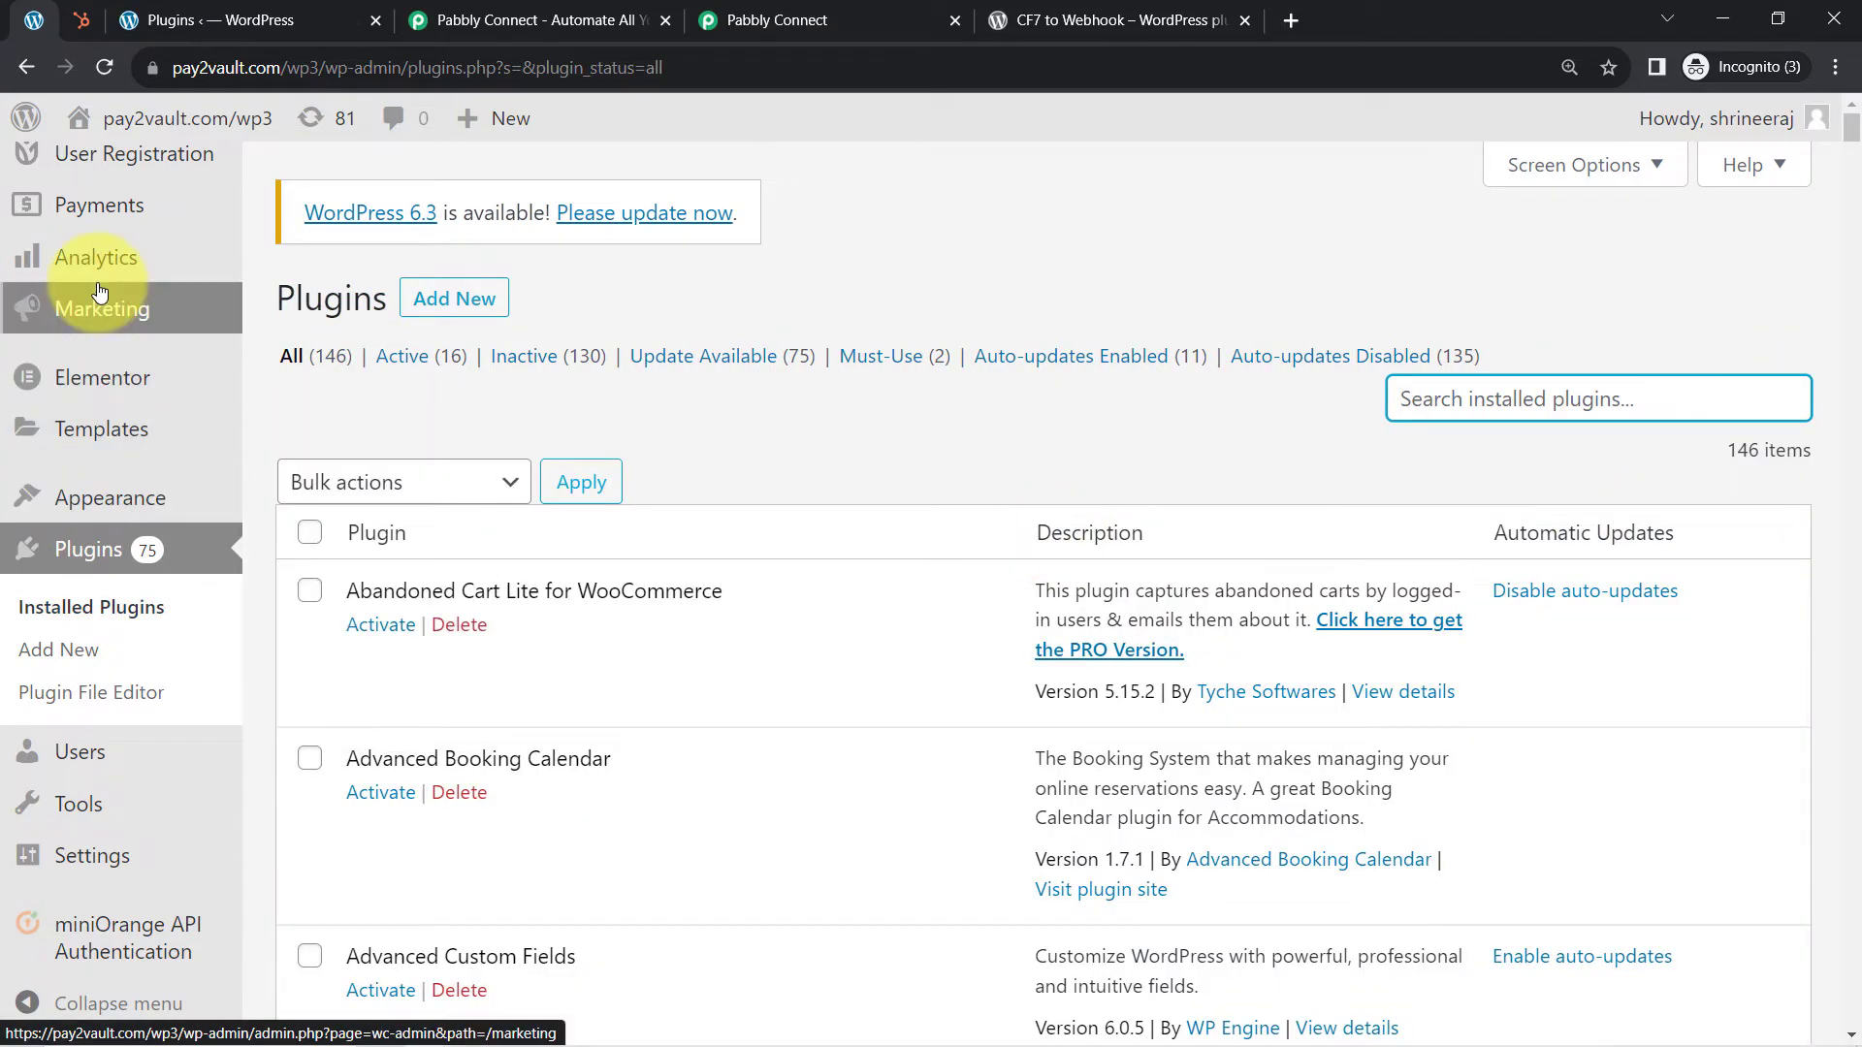
pyautogui.scroll(5, 97, 301)
pyautogui.moveTo(93, 458)
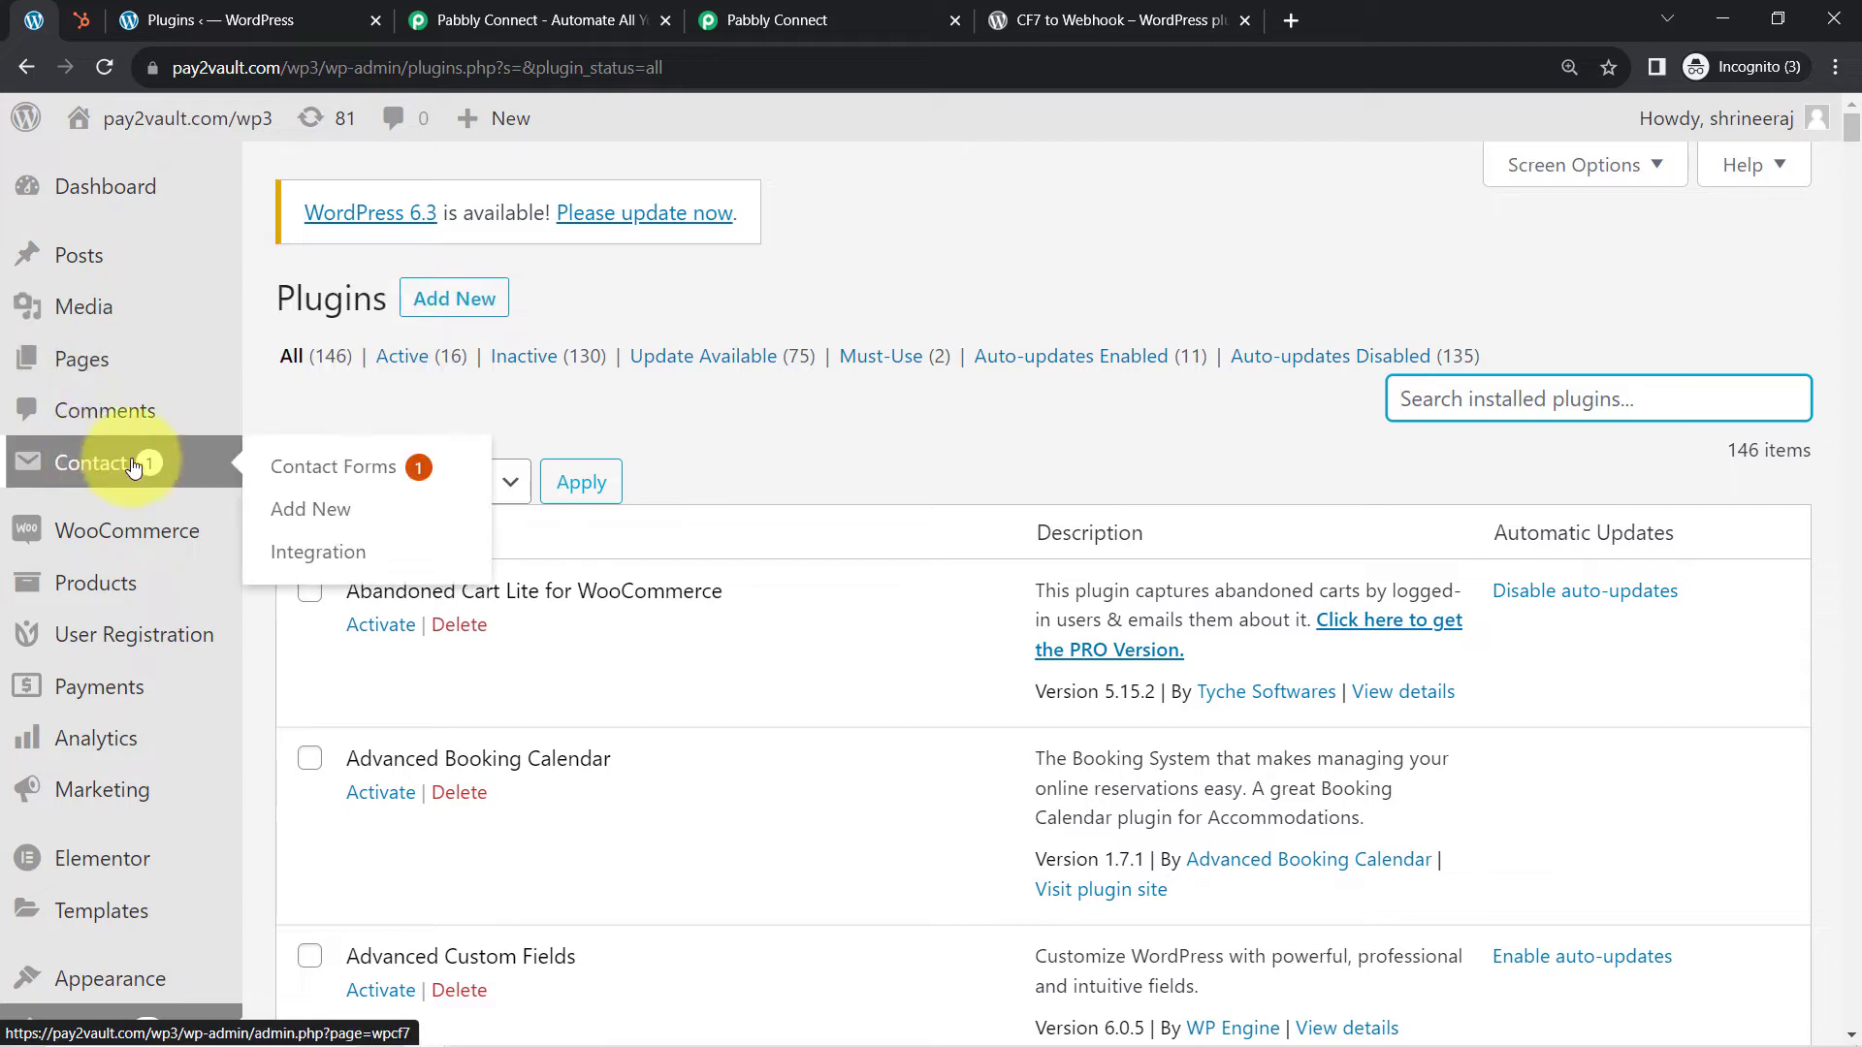
pyautogui.click(284, 475)
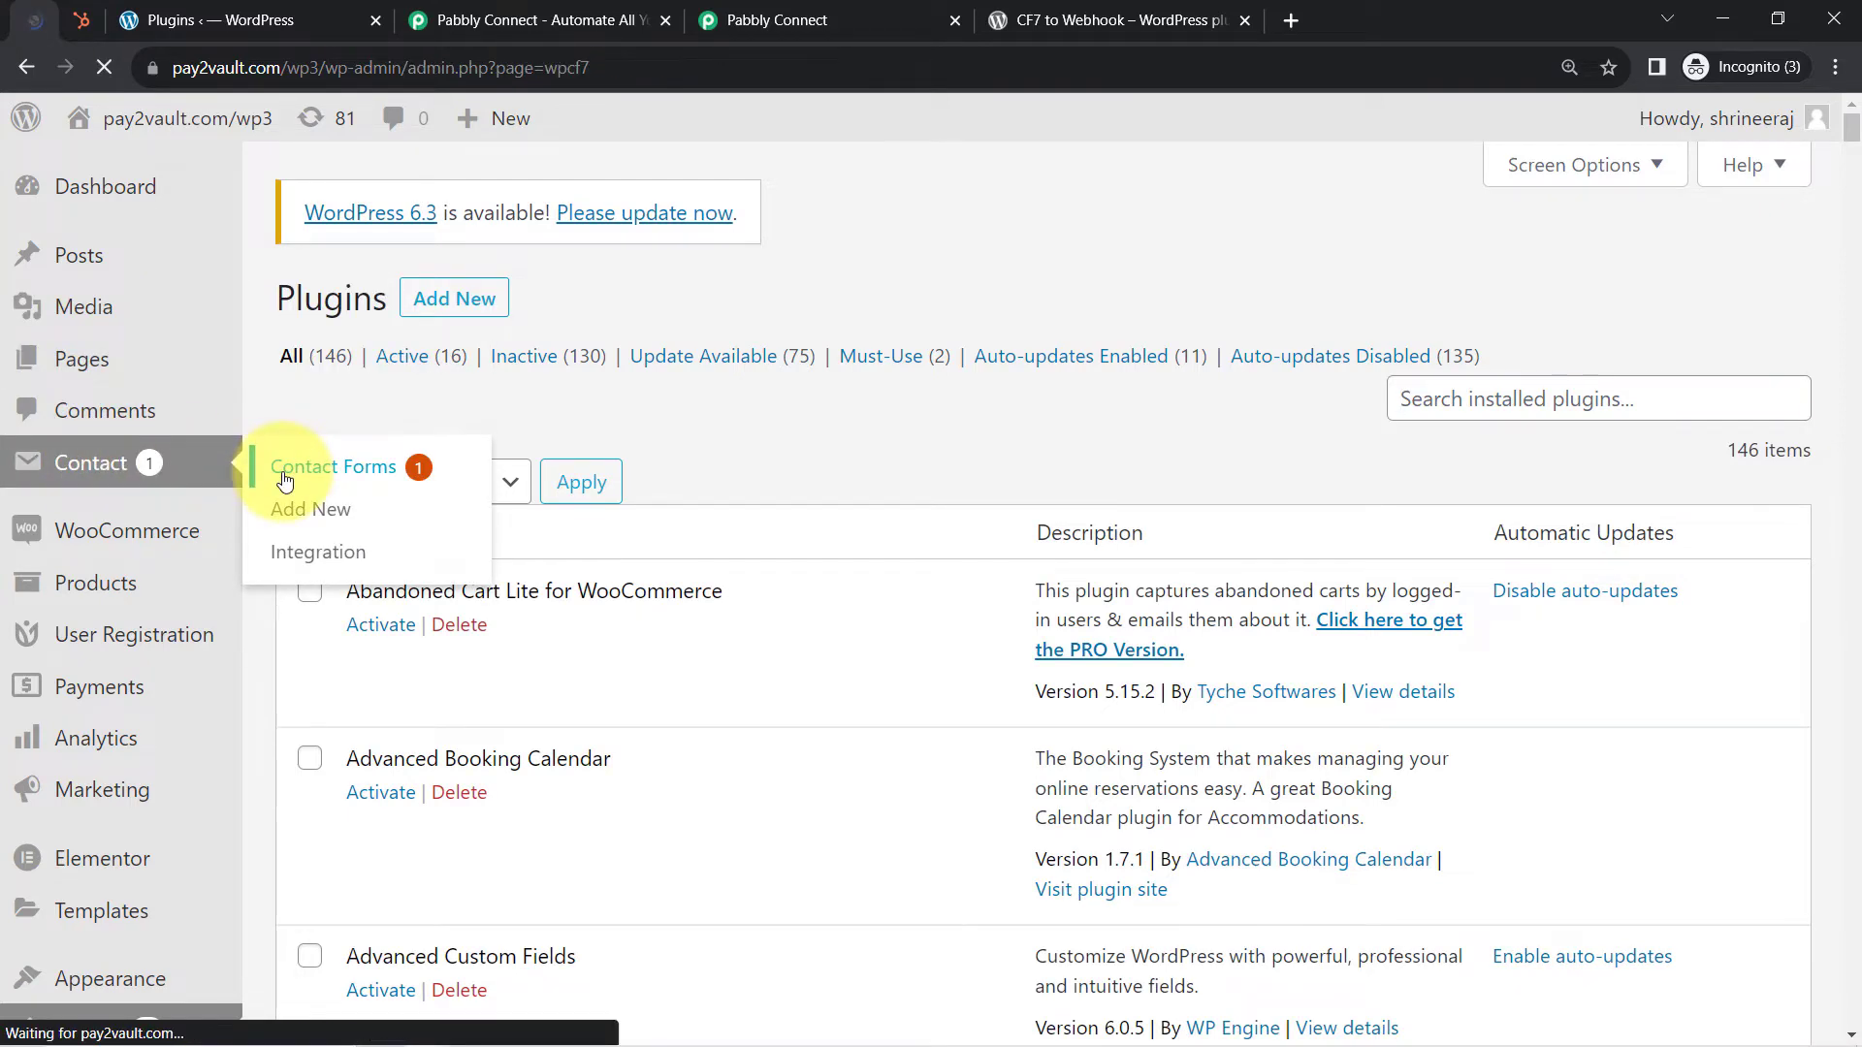
pyautogui.scroll(-5, 593, 642)
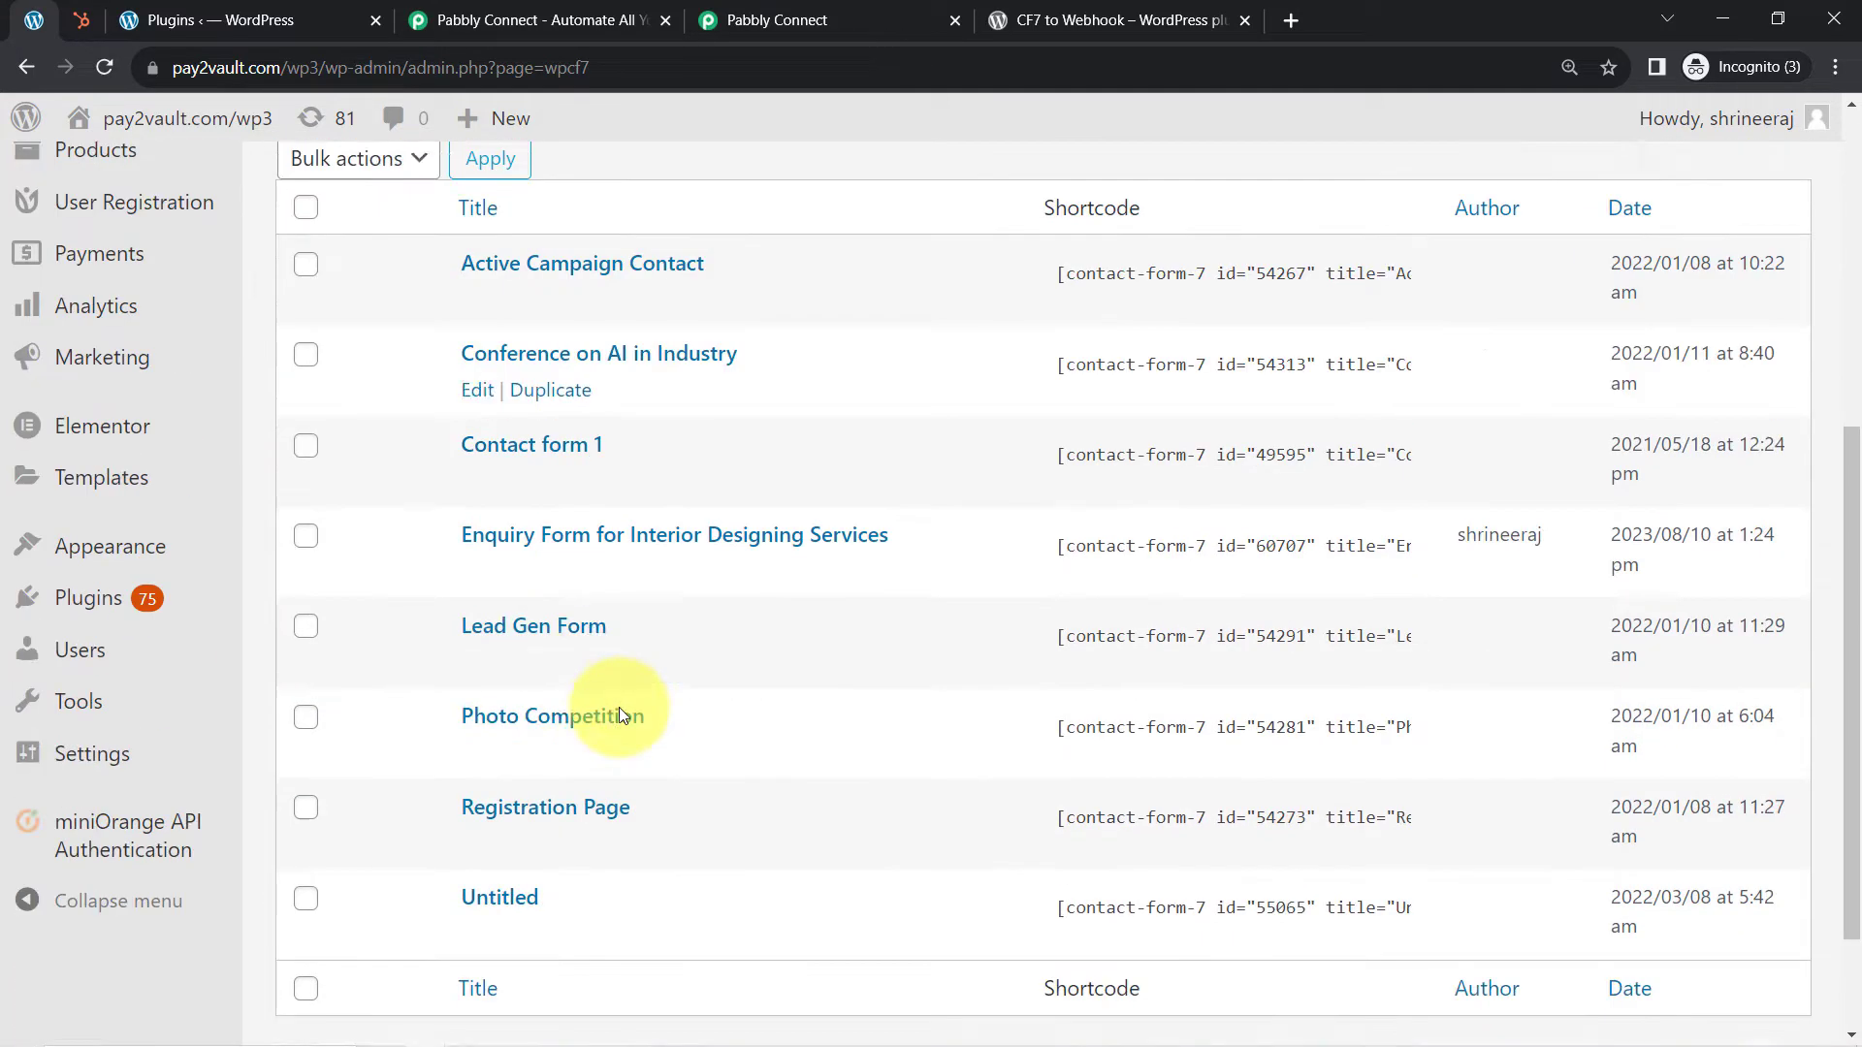
pyautogui.click(489, 561)
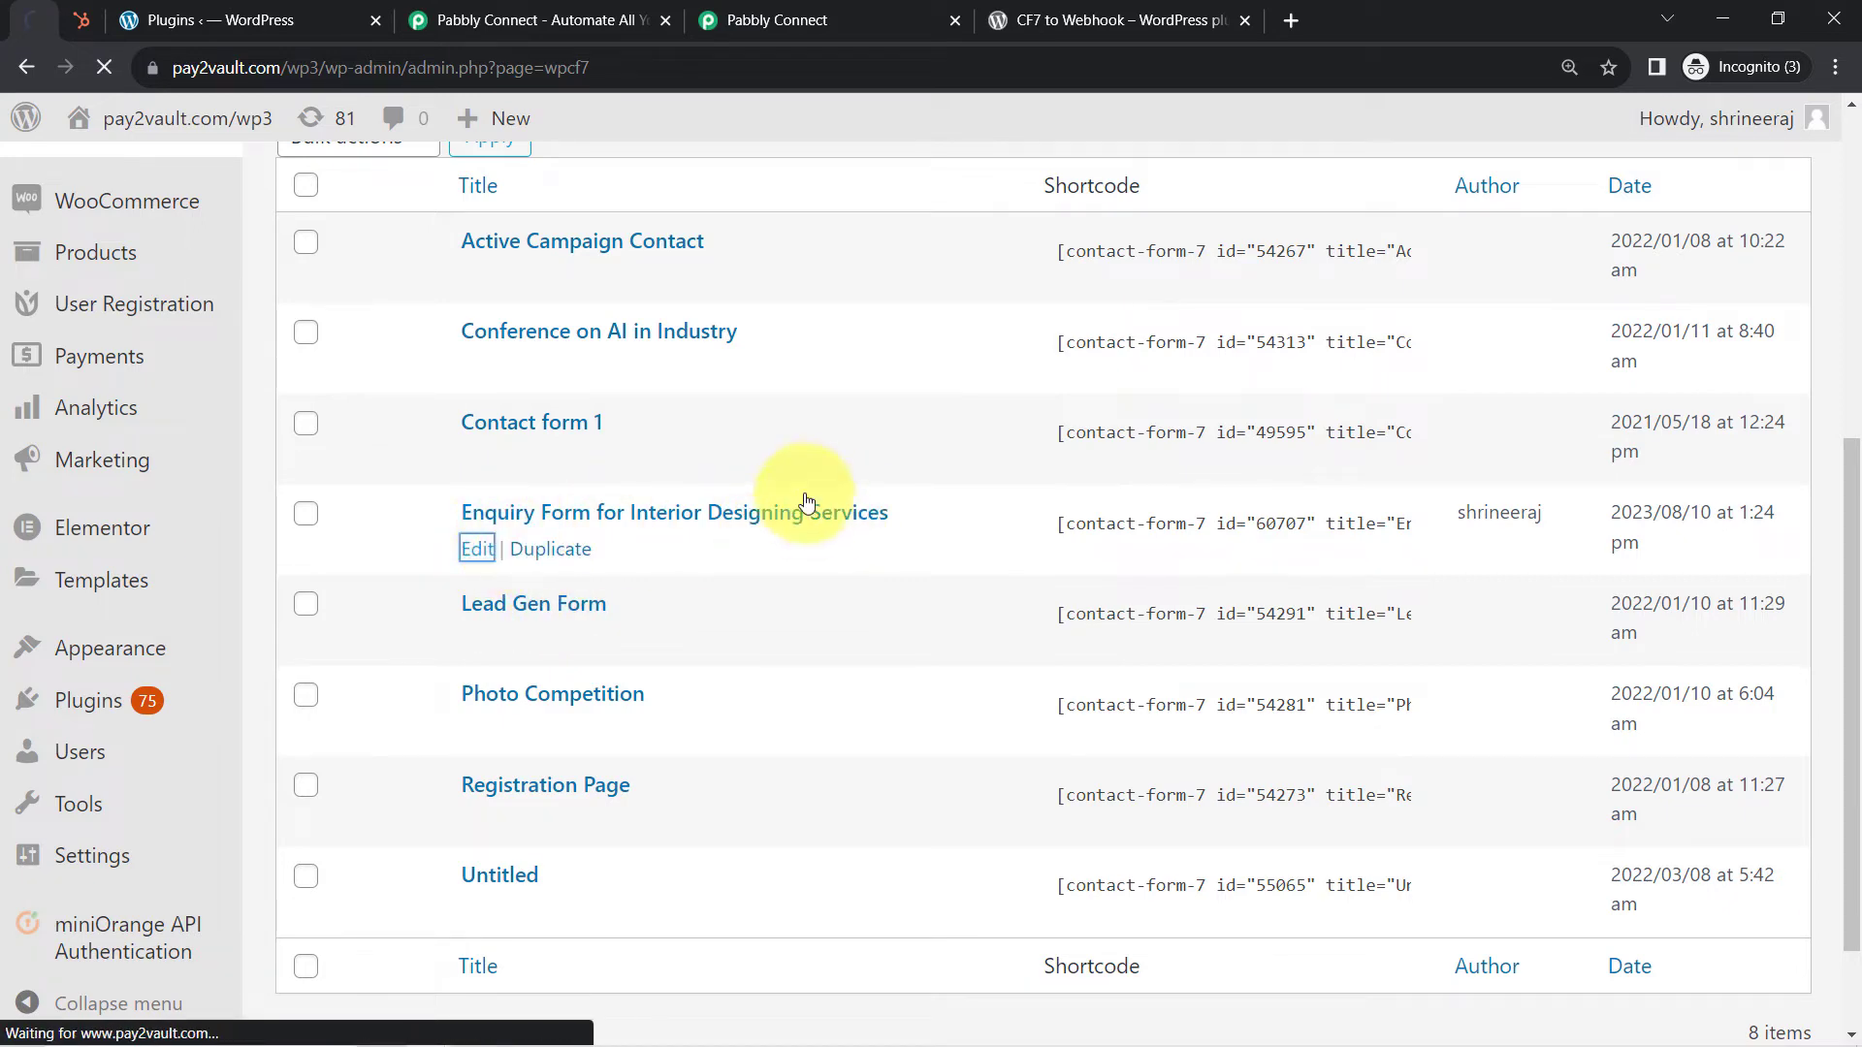
# Step: In the other installed plugins tab, search for "CF7 to Webhook" and deactivate that plugin
pyautogui.click(280, 8)
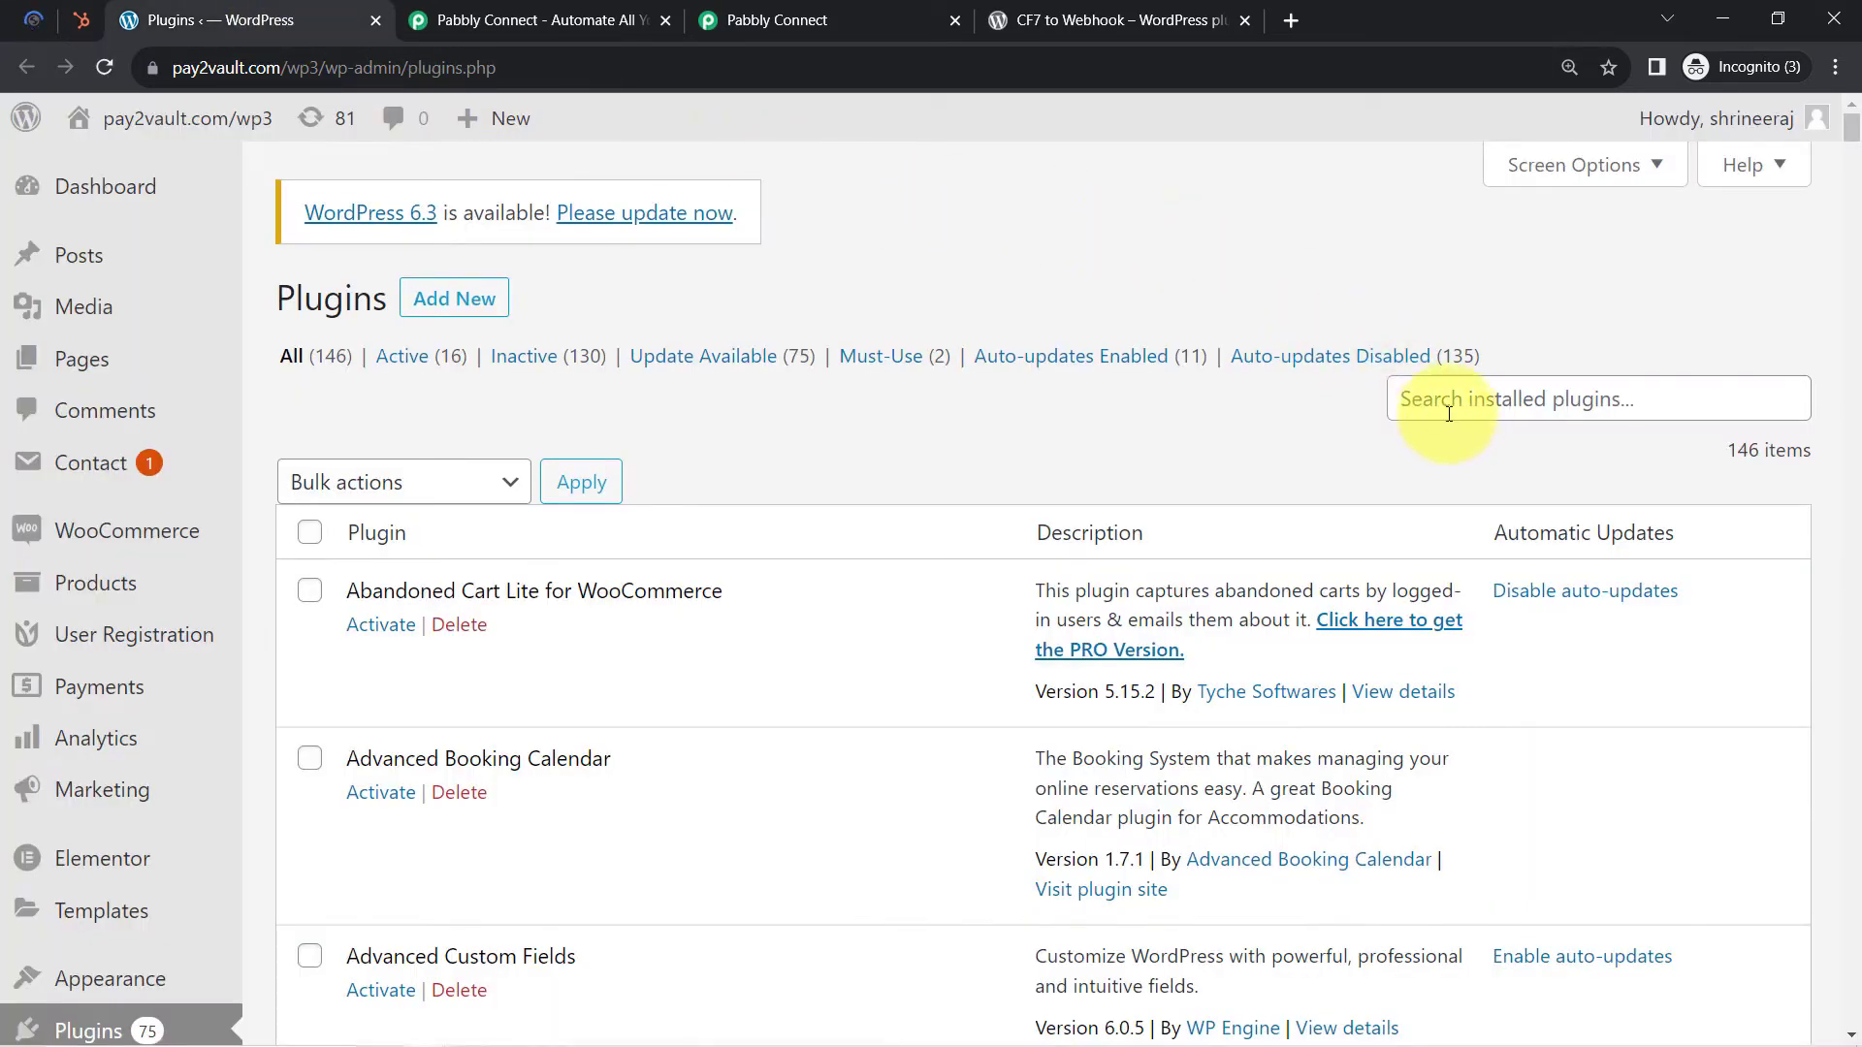
pyautogui.click(1419, 408)
pyautogui.hotkey('ctrl', 'v')
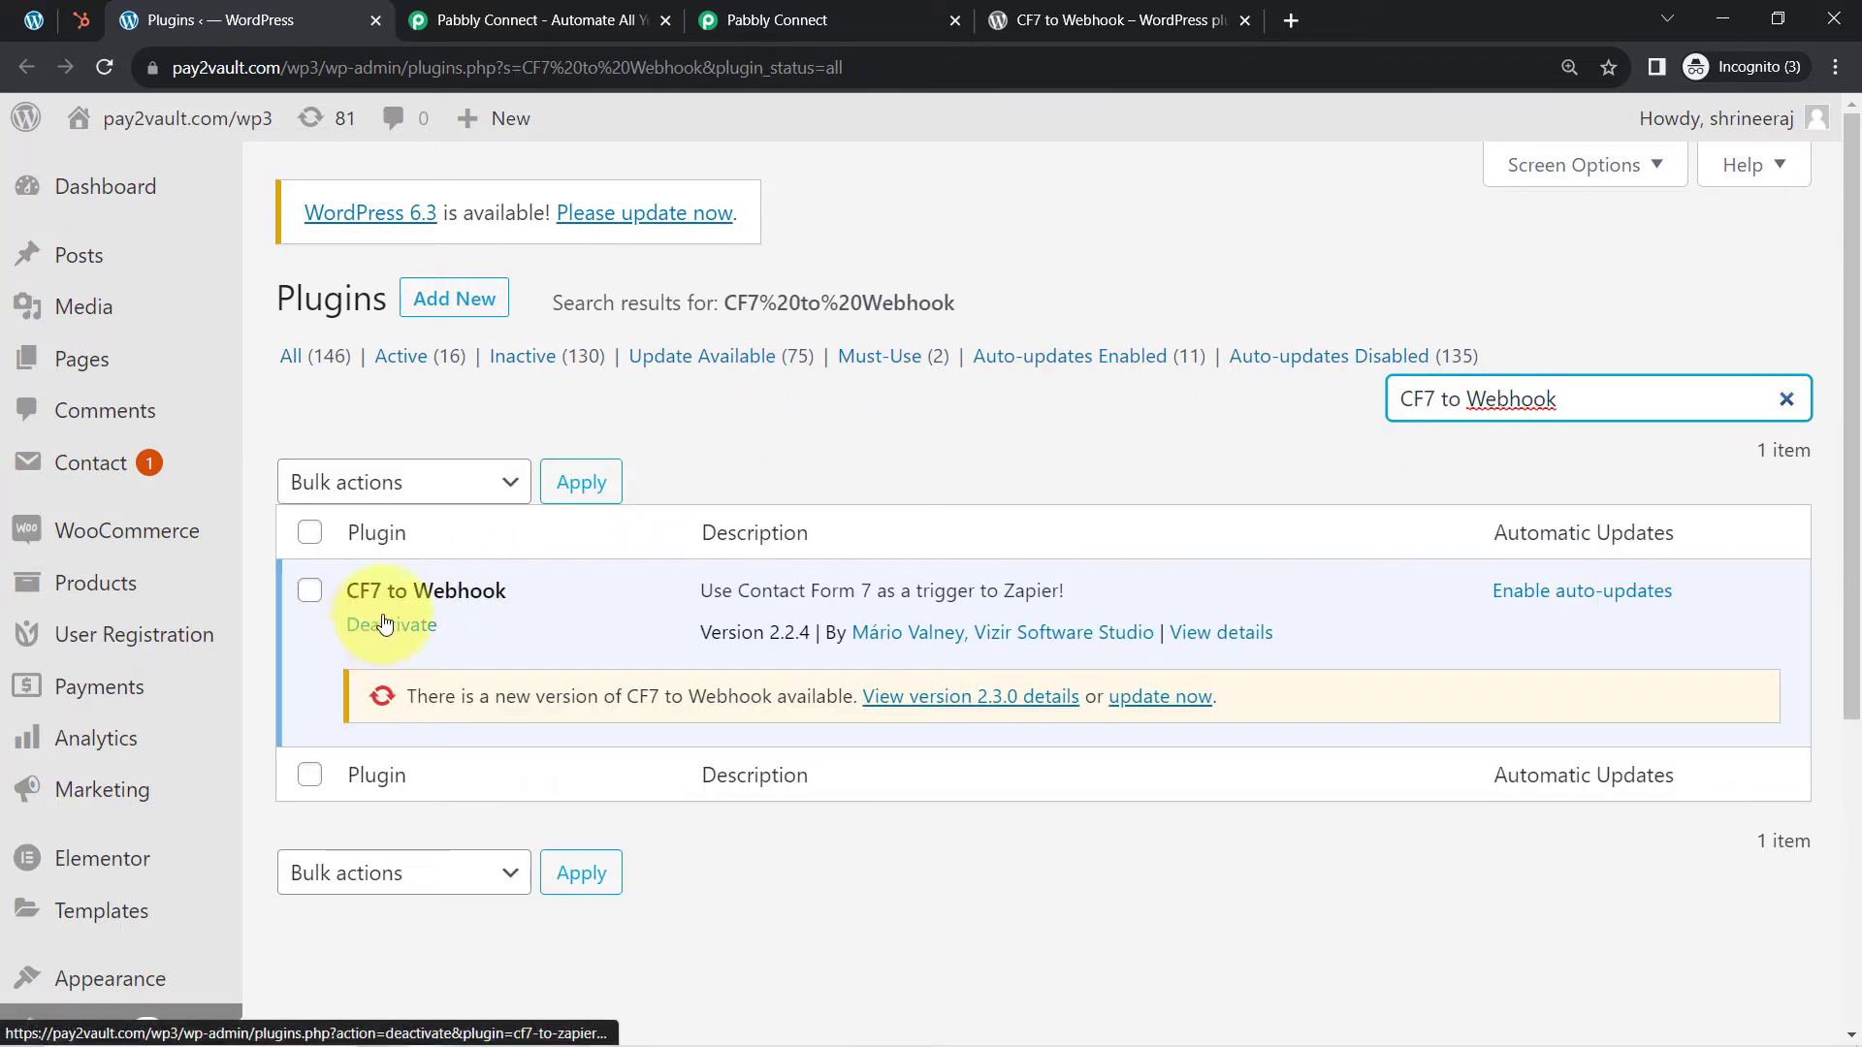
pyautogui.click(369, 628)
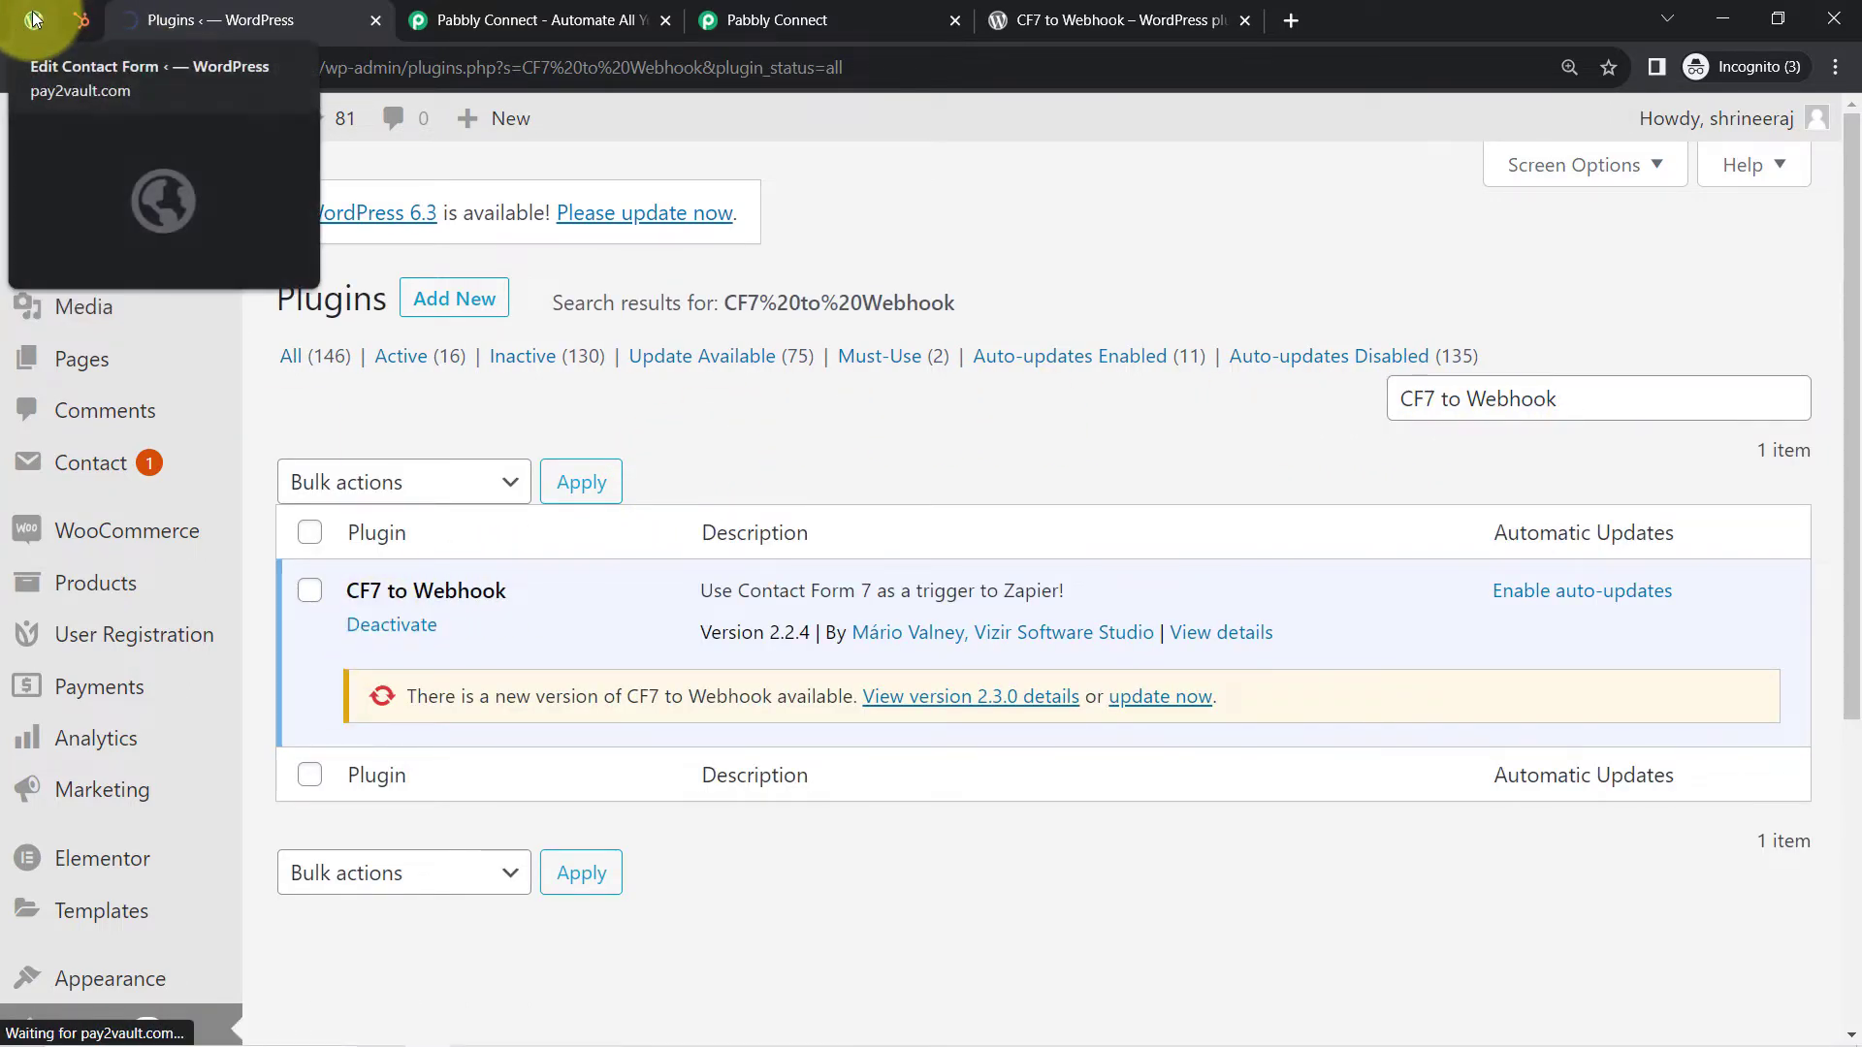
# Step: Return to the enquiry form's edit page and reload it to check which settings sections it offers
pyautogui.click(35, 18)
pyautogui.scroll(-3, 919, 686)
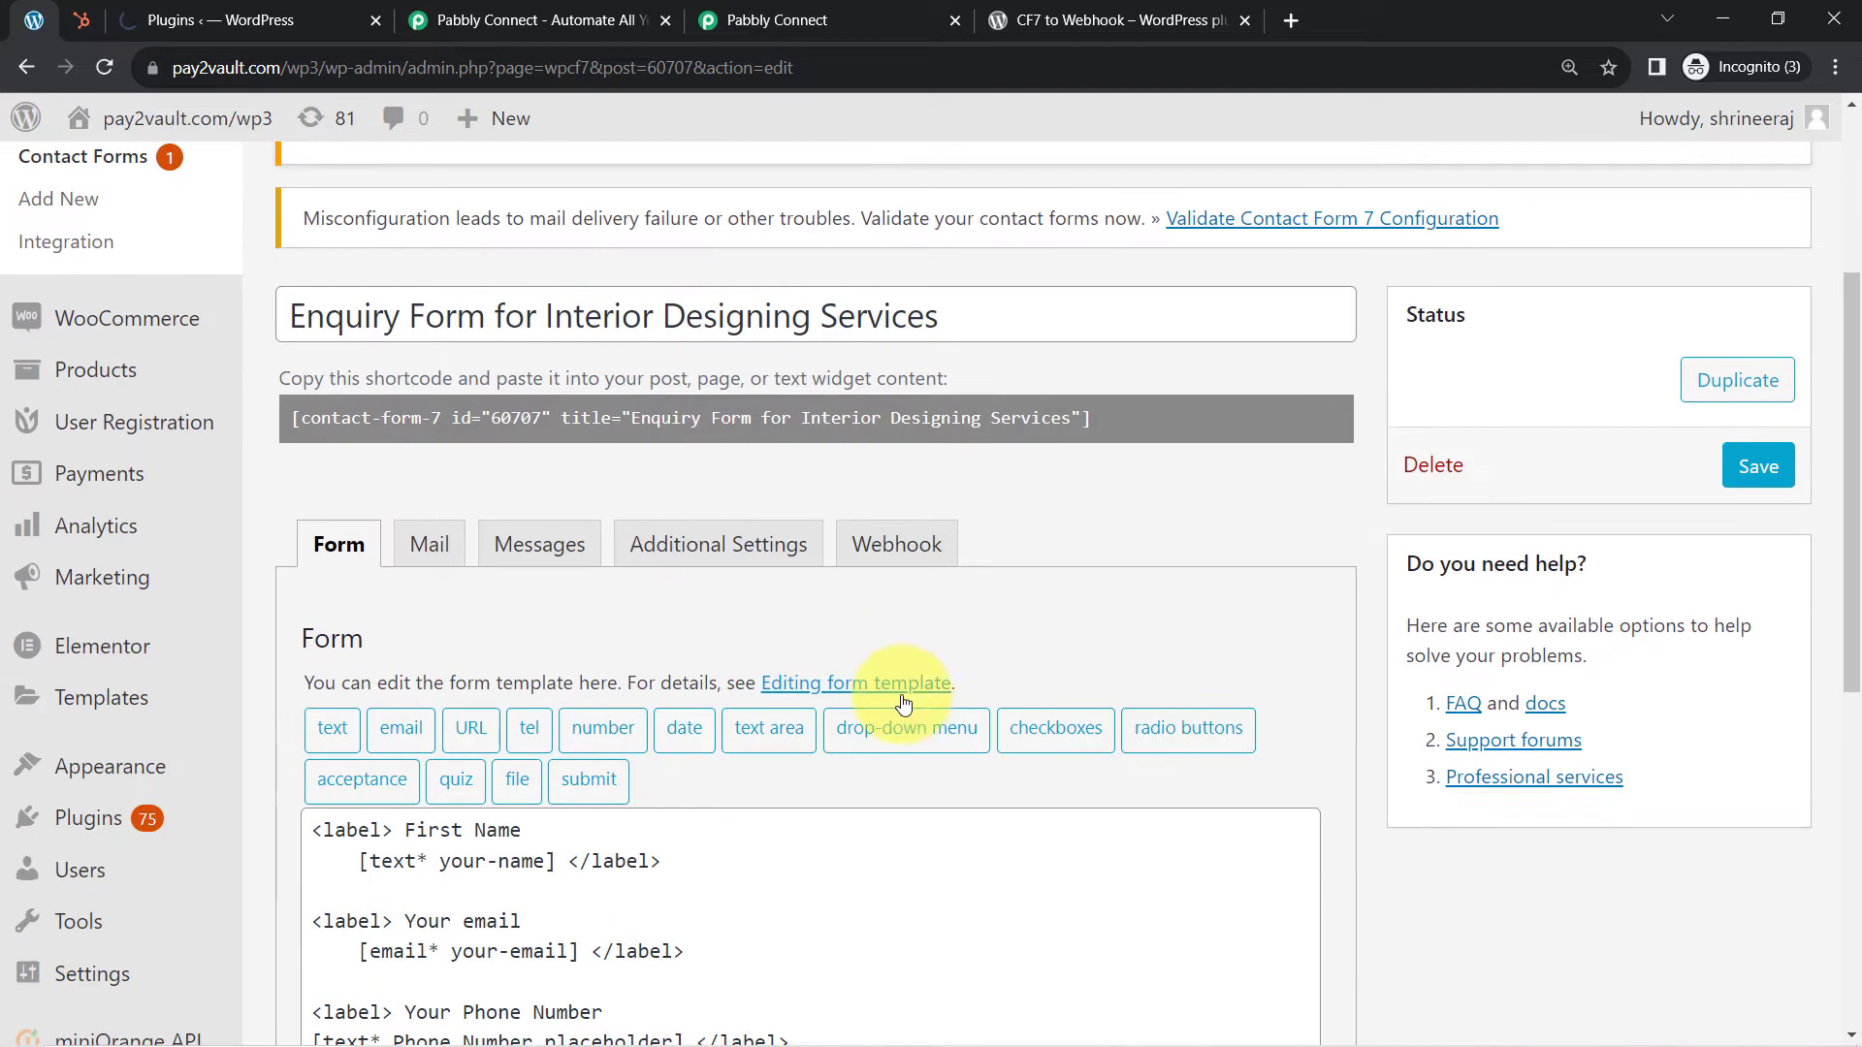
pyautogui.click(103, 62)
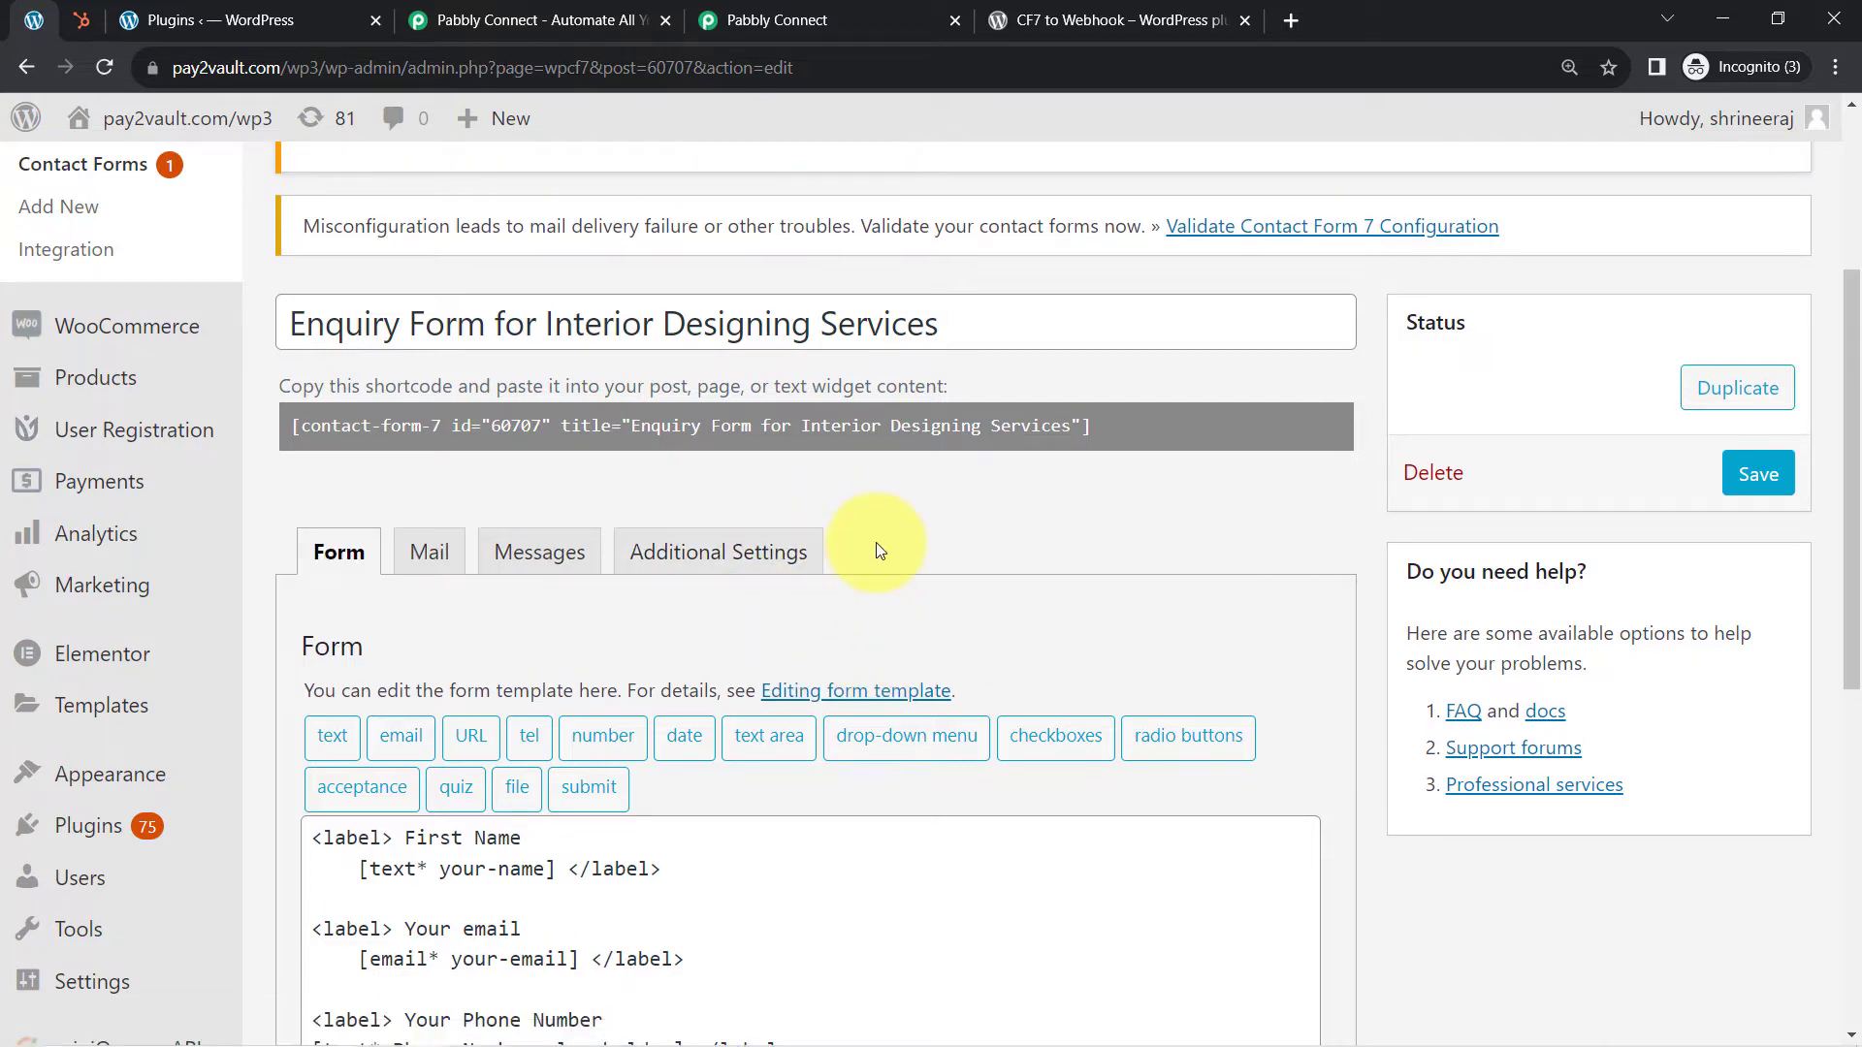
# Step: Activate the CF7 to Webhook plugin again and reload the enquiry form's edit page
pyautogui.click(223, 17)
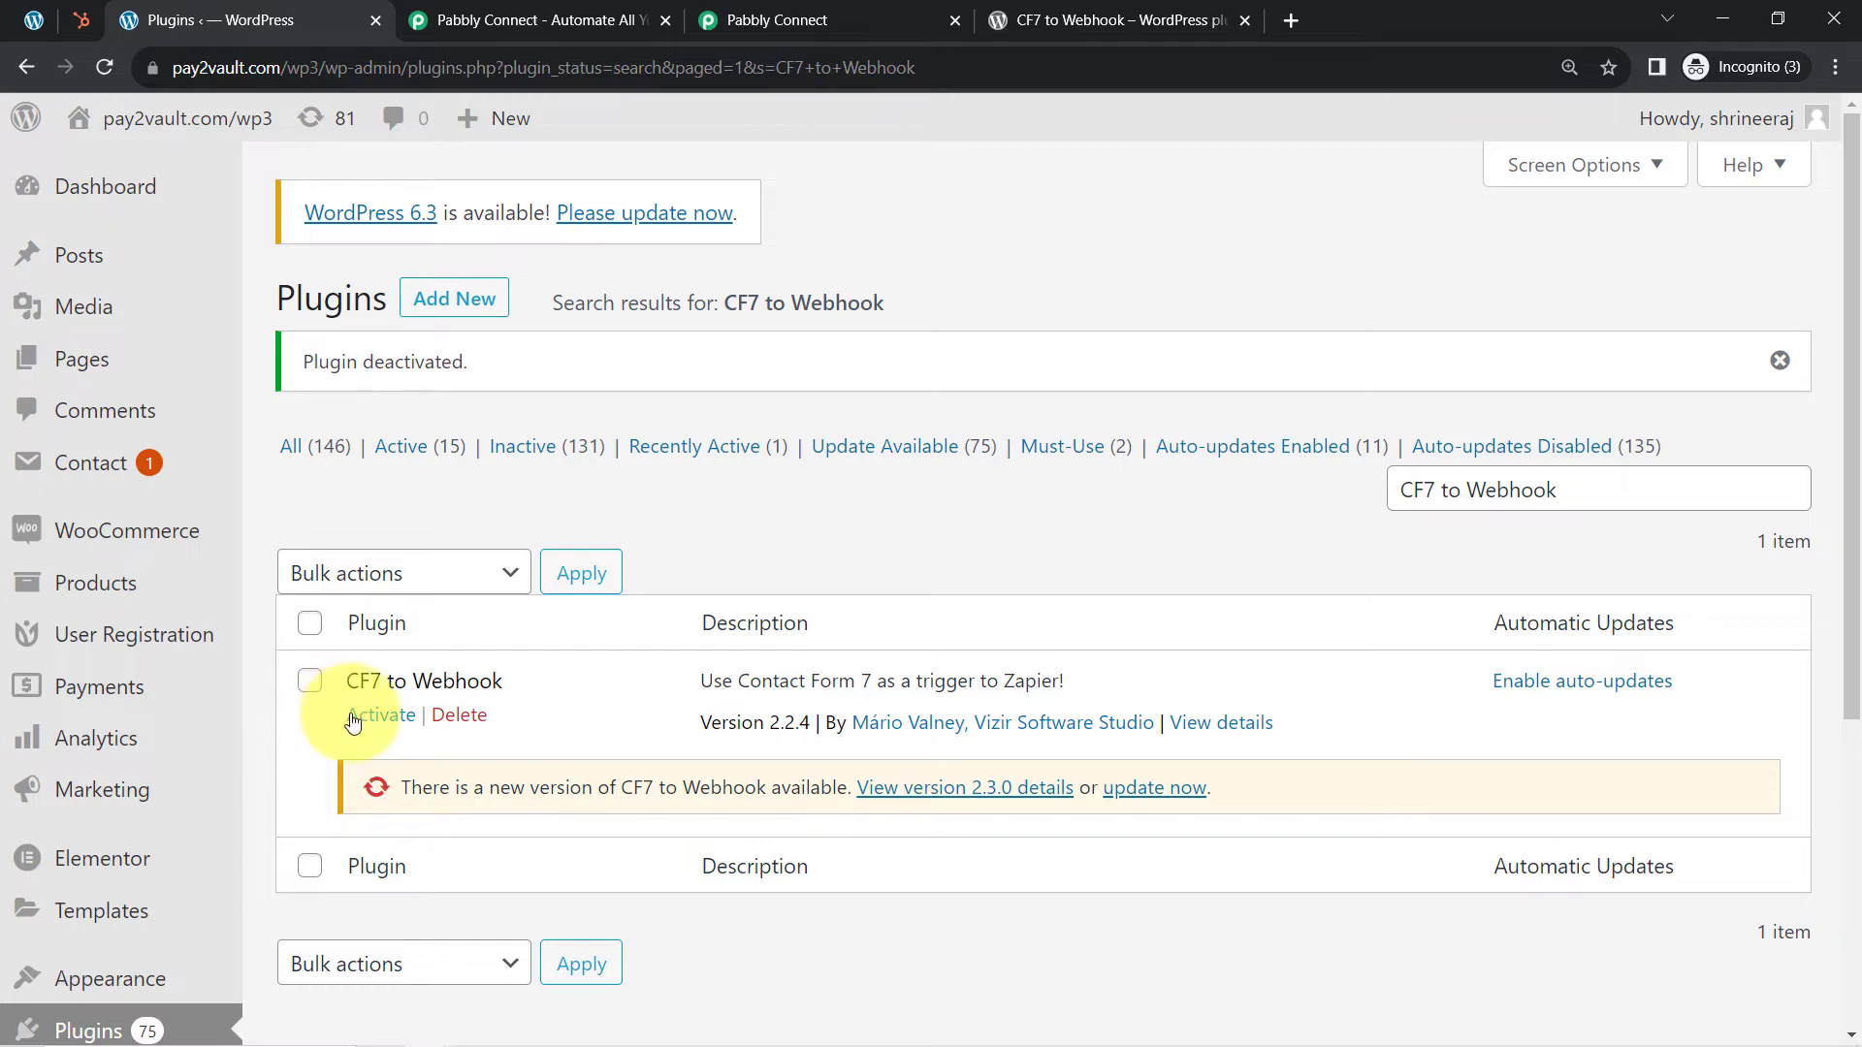
pyautogui.click(353, 717)
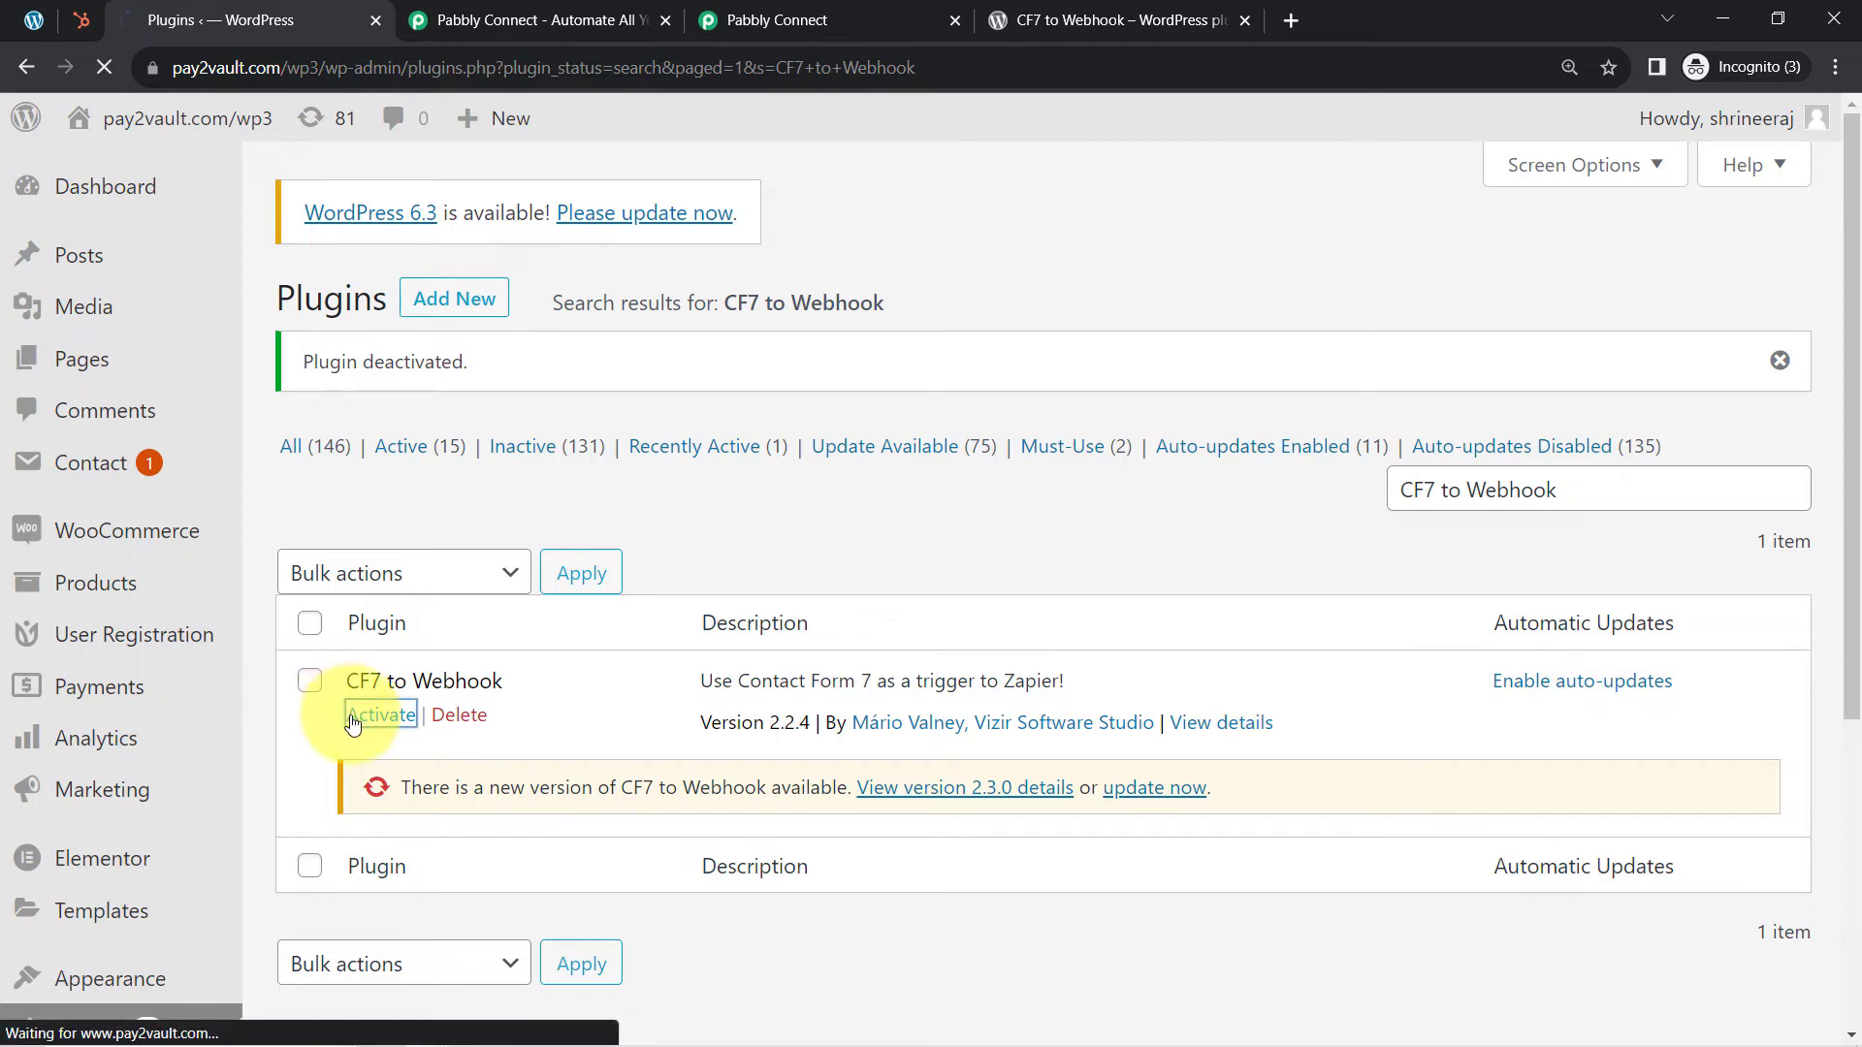
pyautogui.click(17, 11)
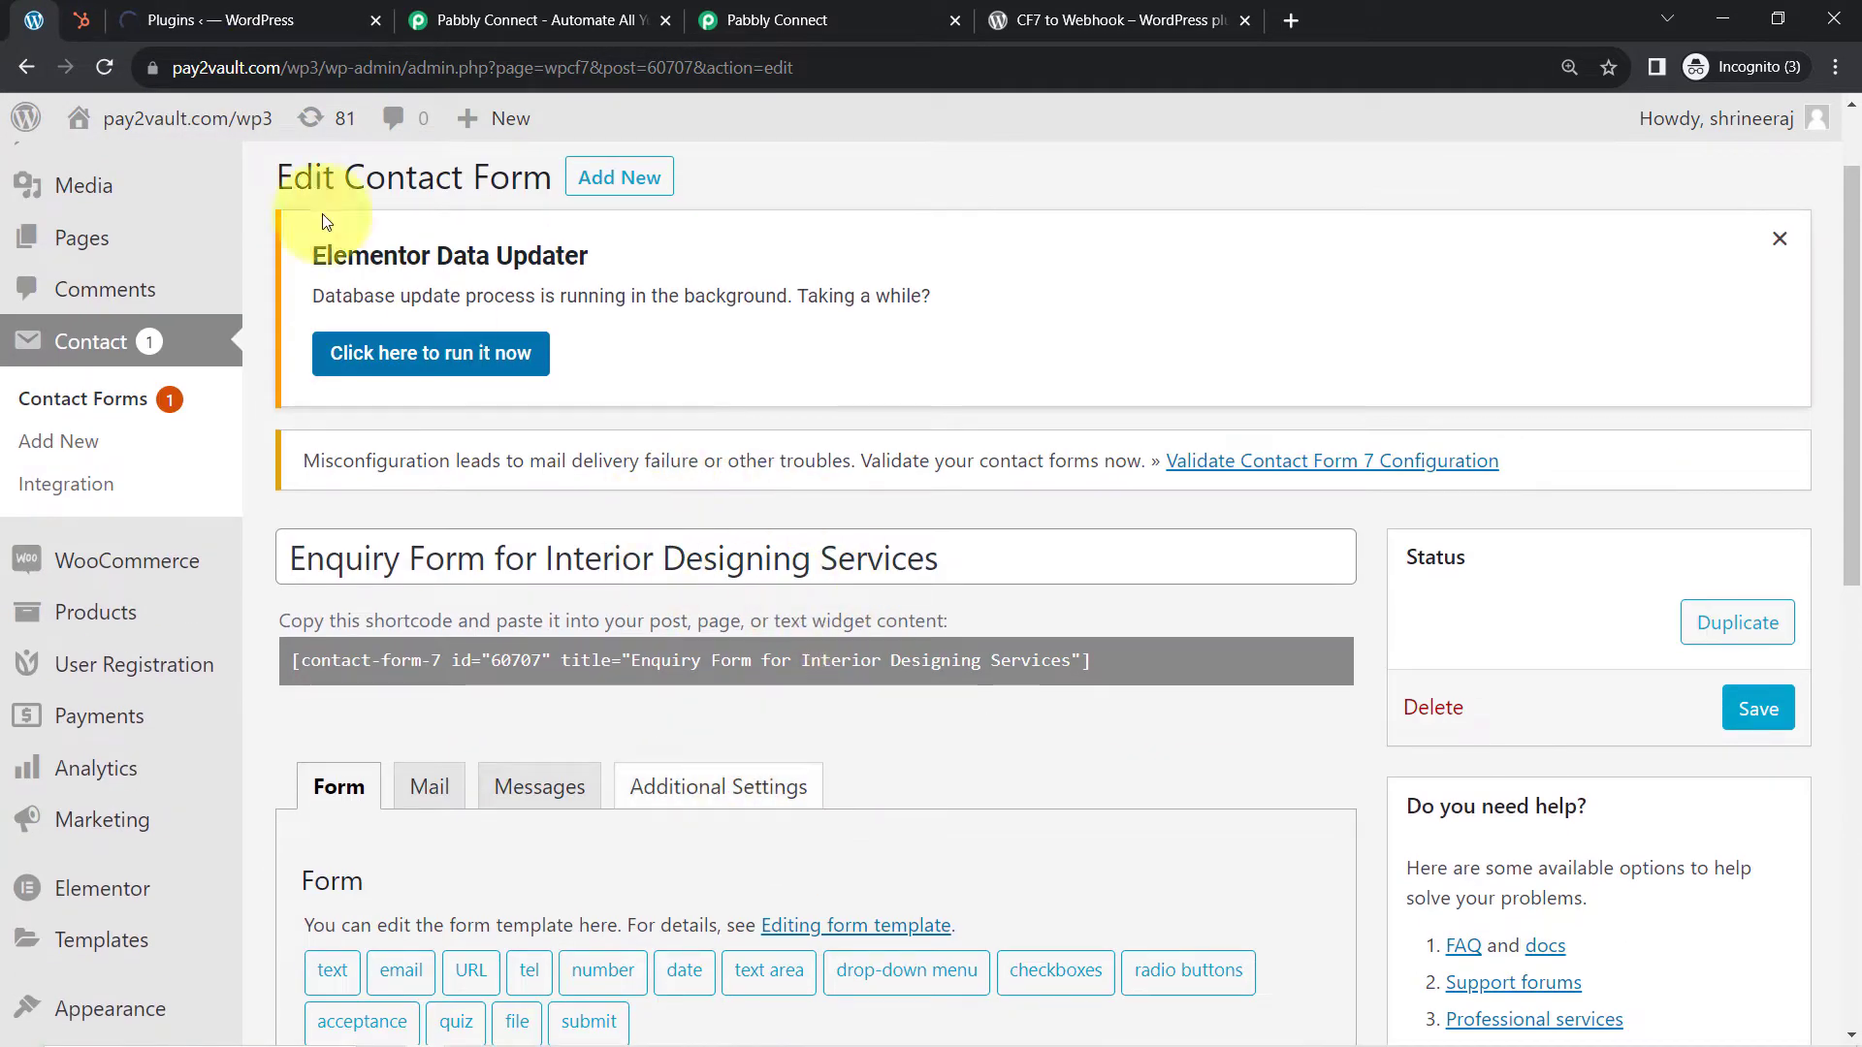
pyautogui.click(103, 68)
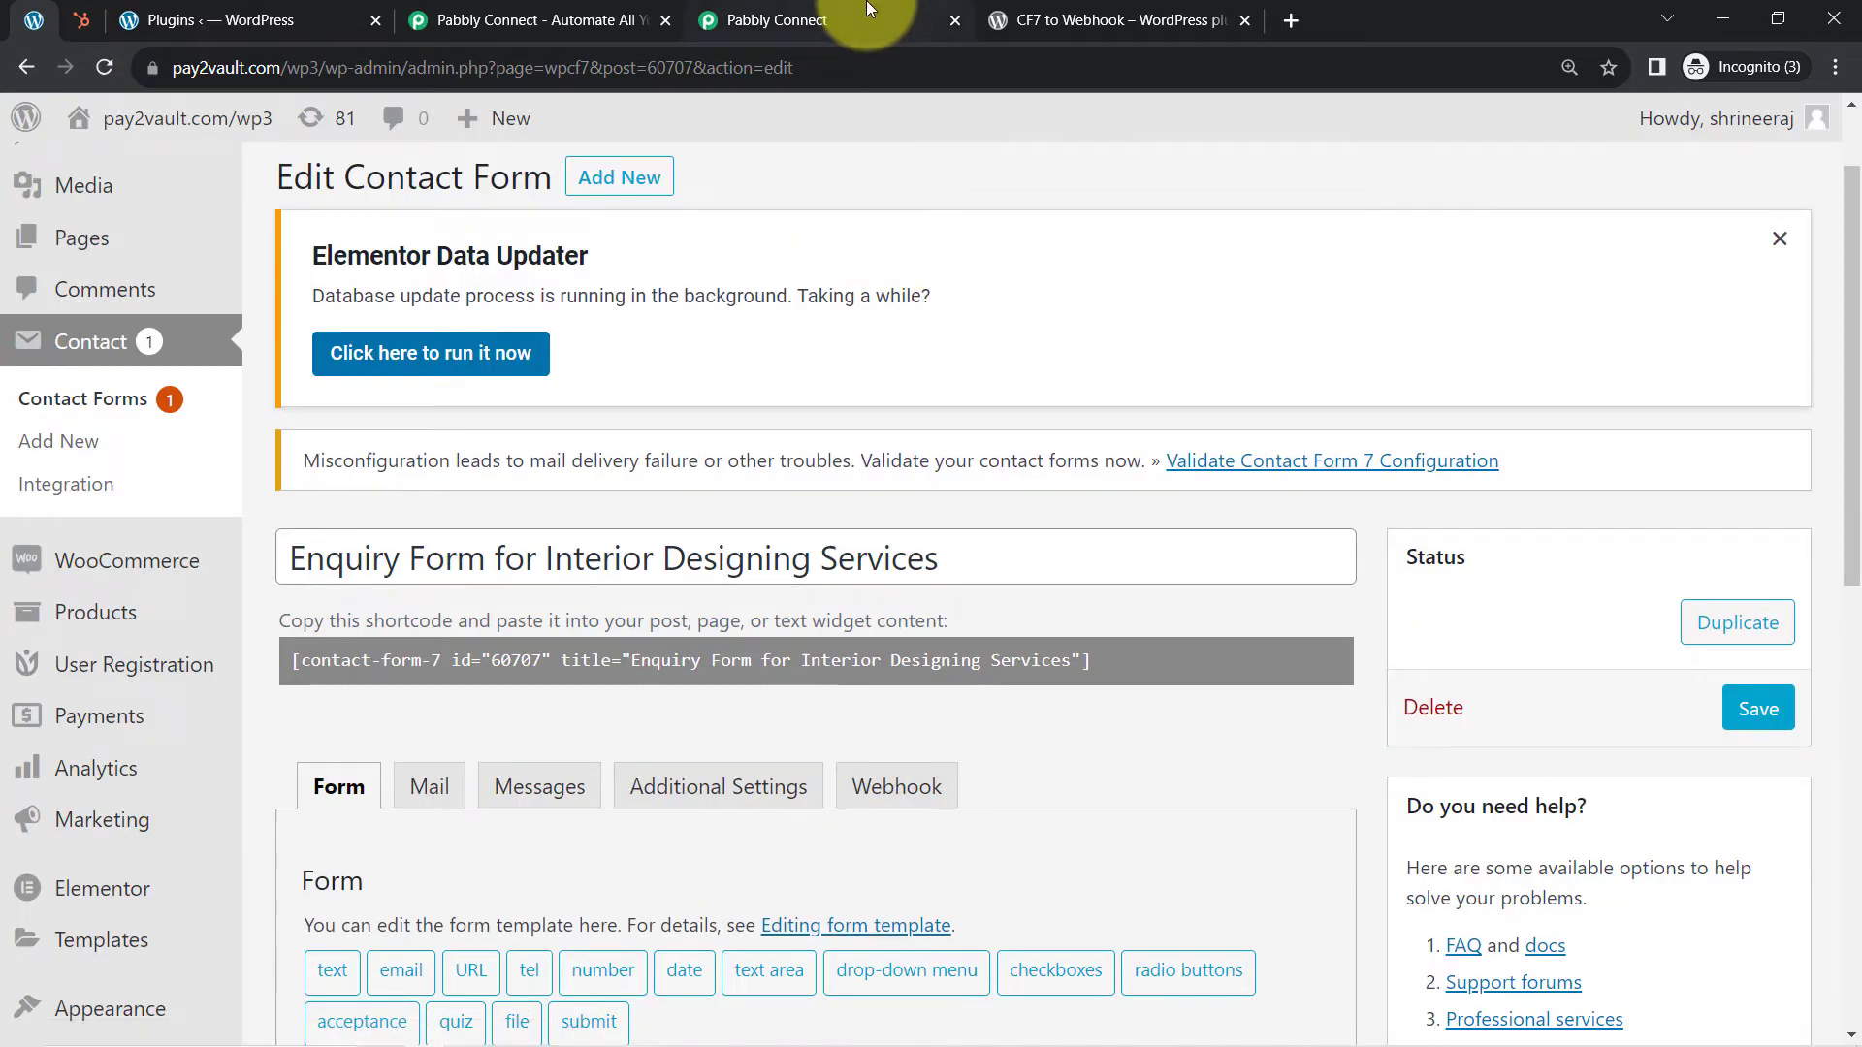
# Step: Copy the Contact Form 7 trigger's webhook URL in Pabbly Connect and close the CF7 to Webhook and Plugins browser tabs
pyautogui.click(863, 18)
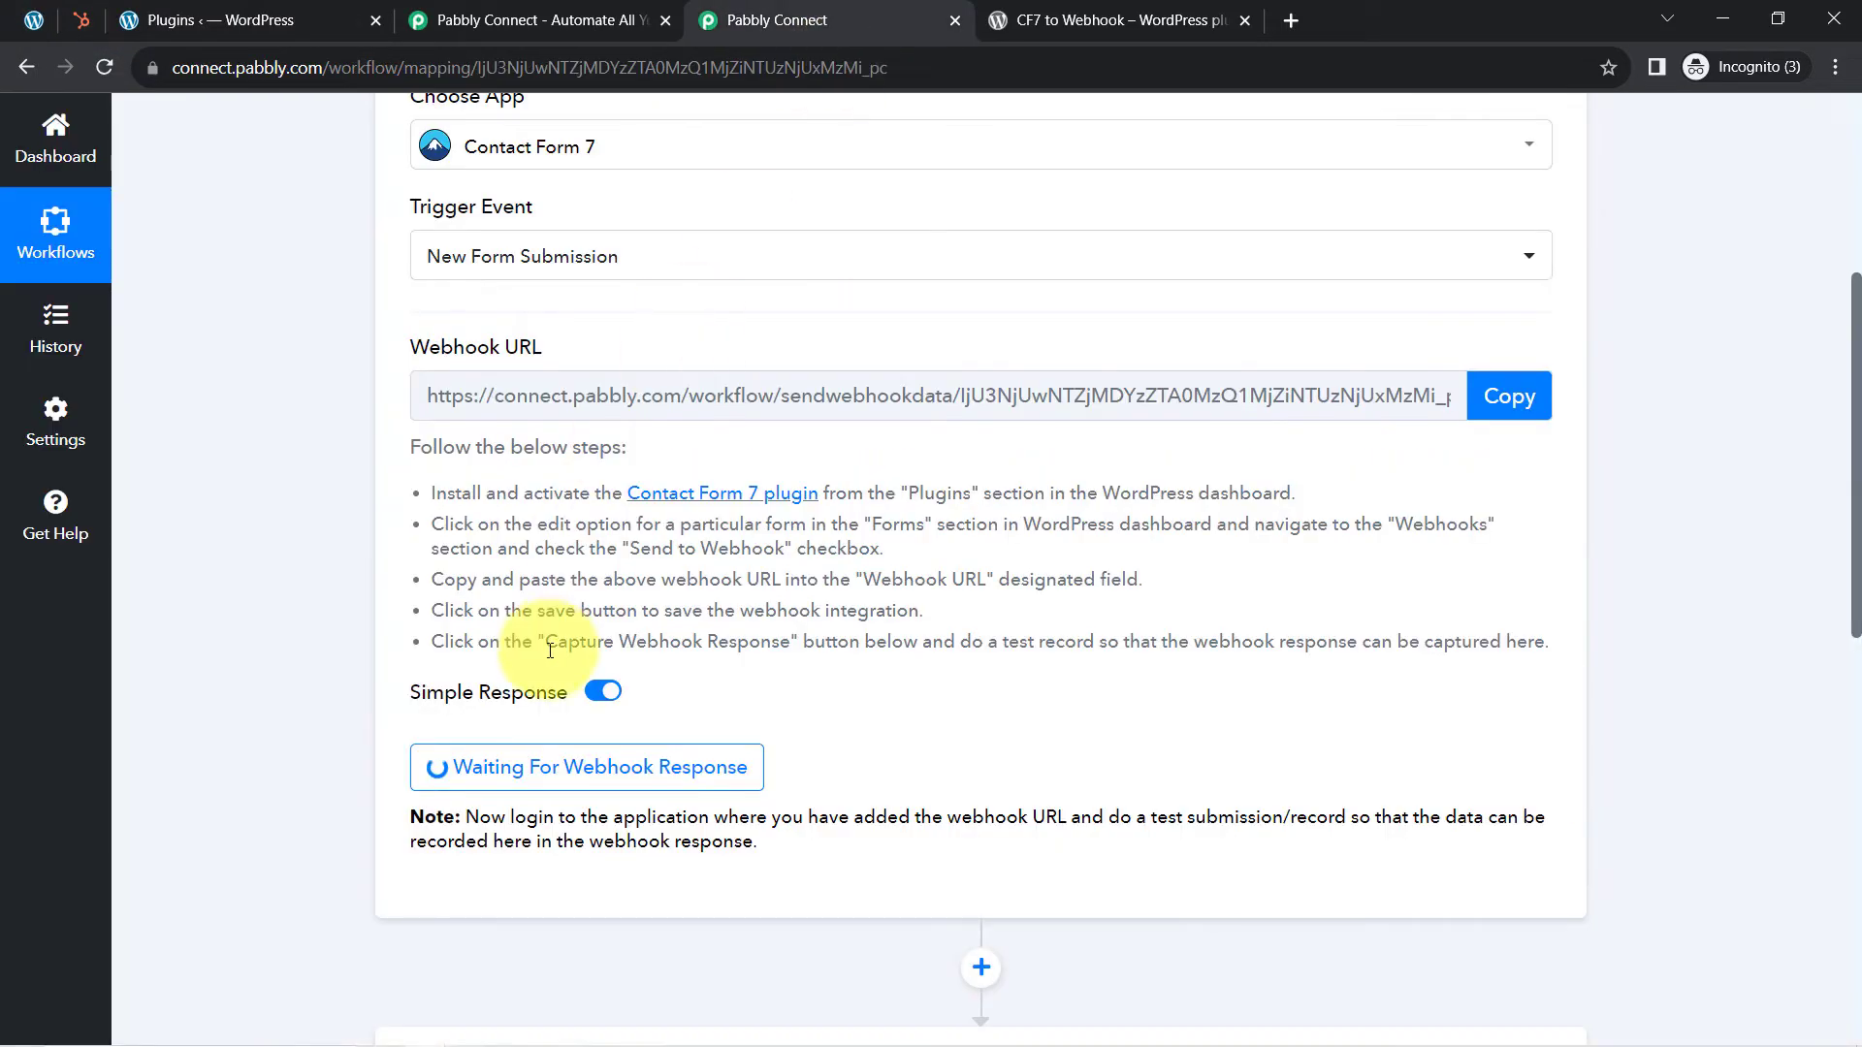
pyautogui.moveTo(436, 492); pyautogui.dragTo(1097, 493)
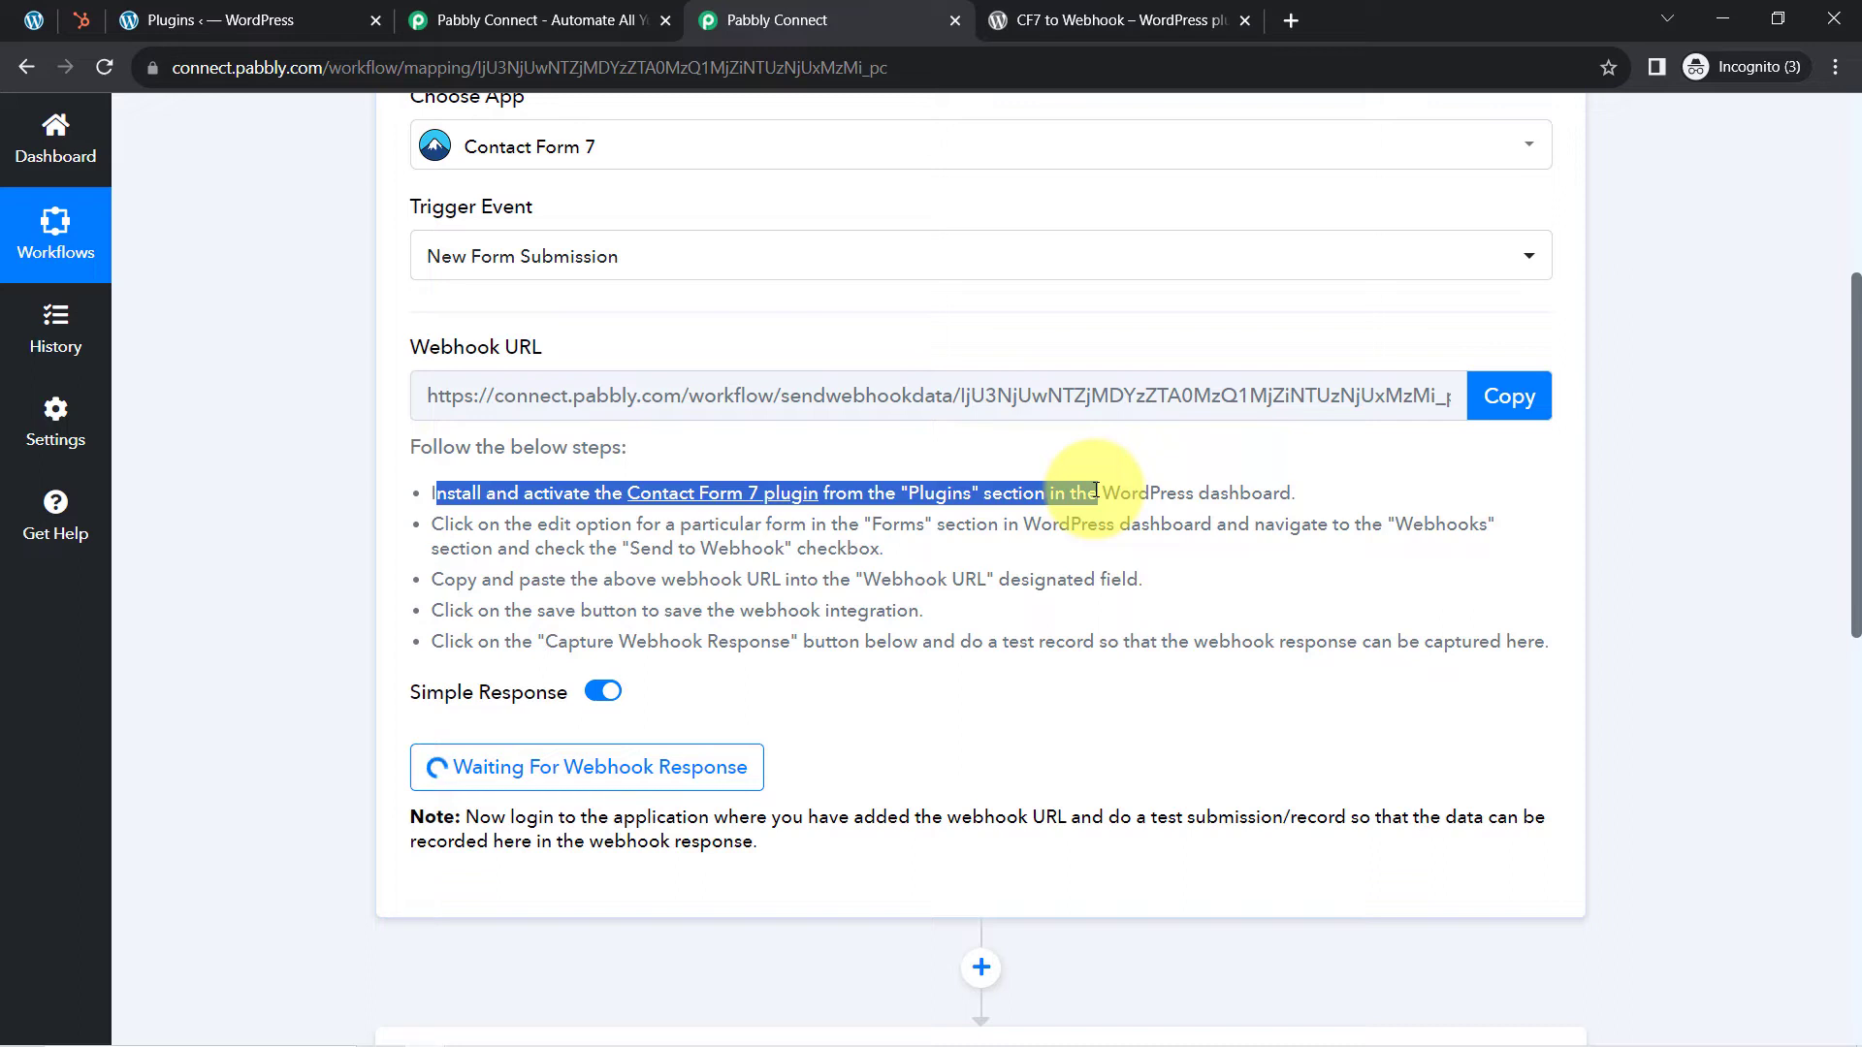
pyautogui.click(1493, 401)
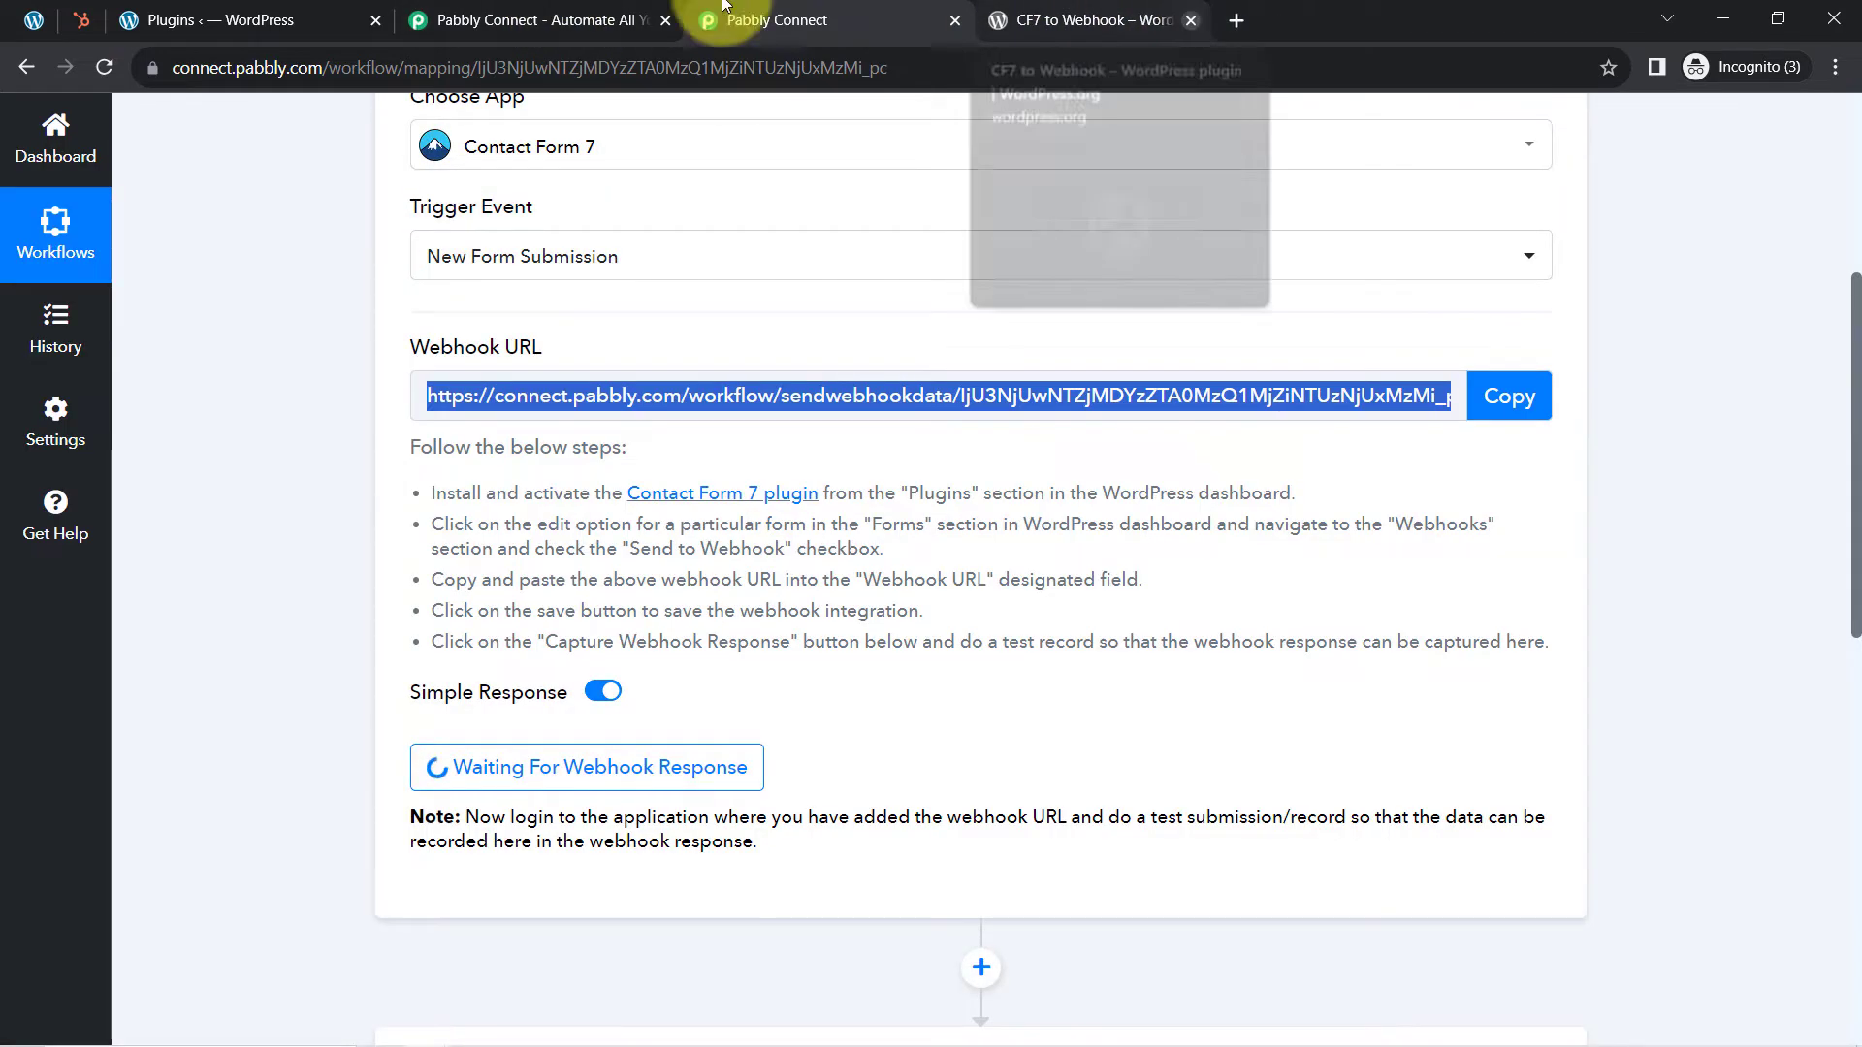
pyautogui.click(1245, 20)
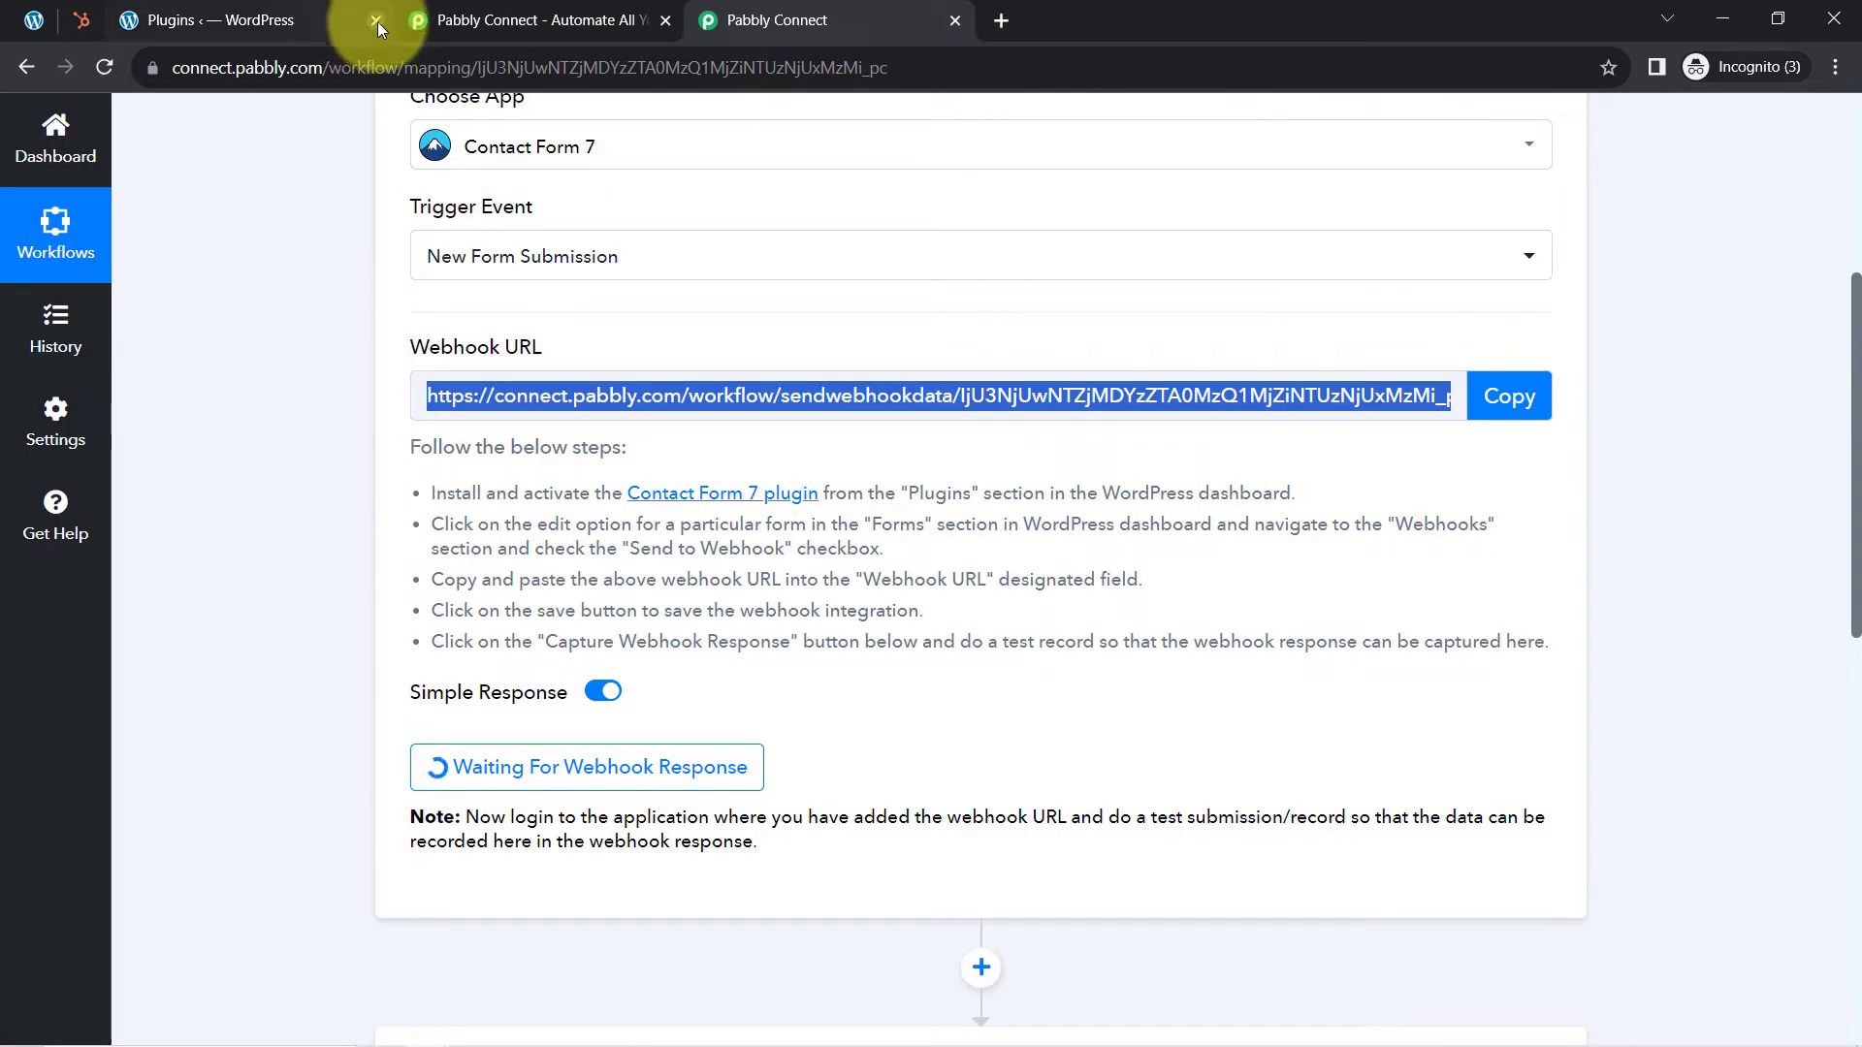
pyautogui.click(376, 21)
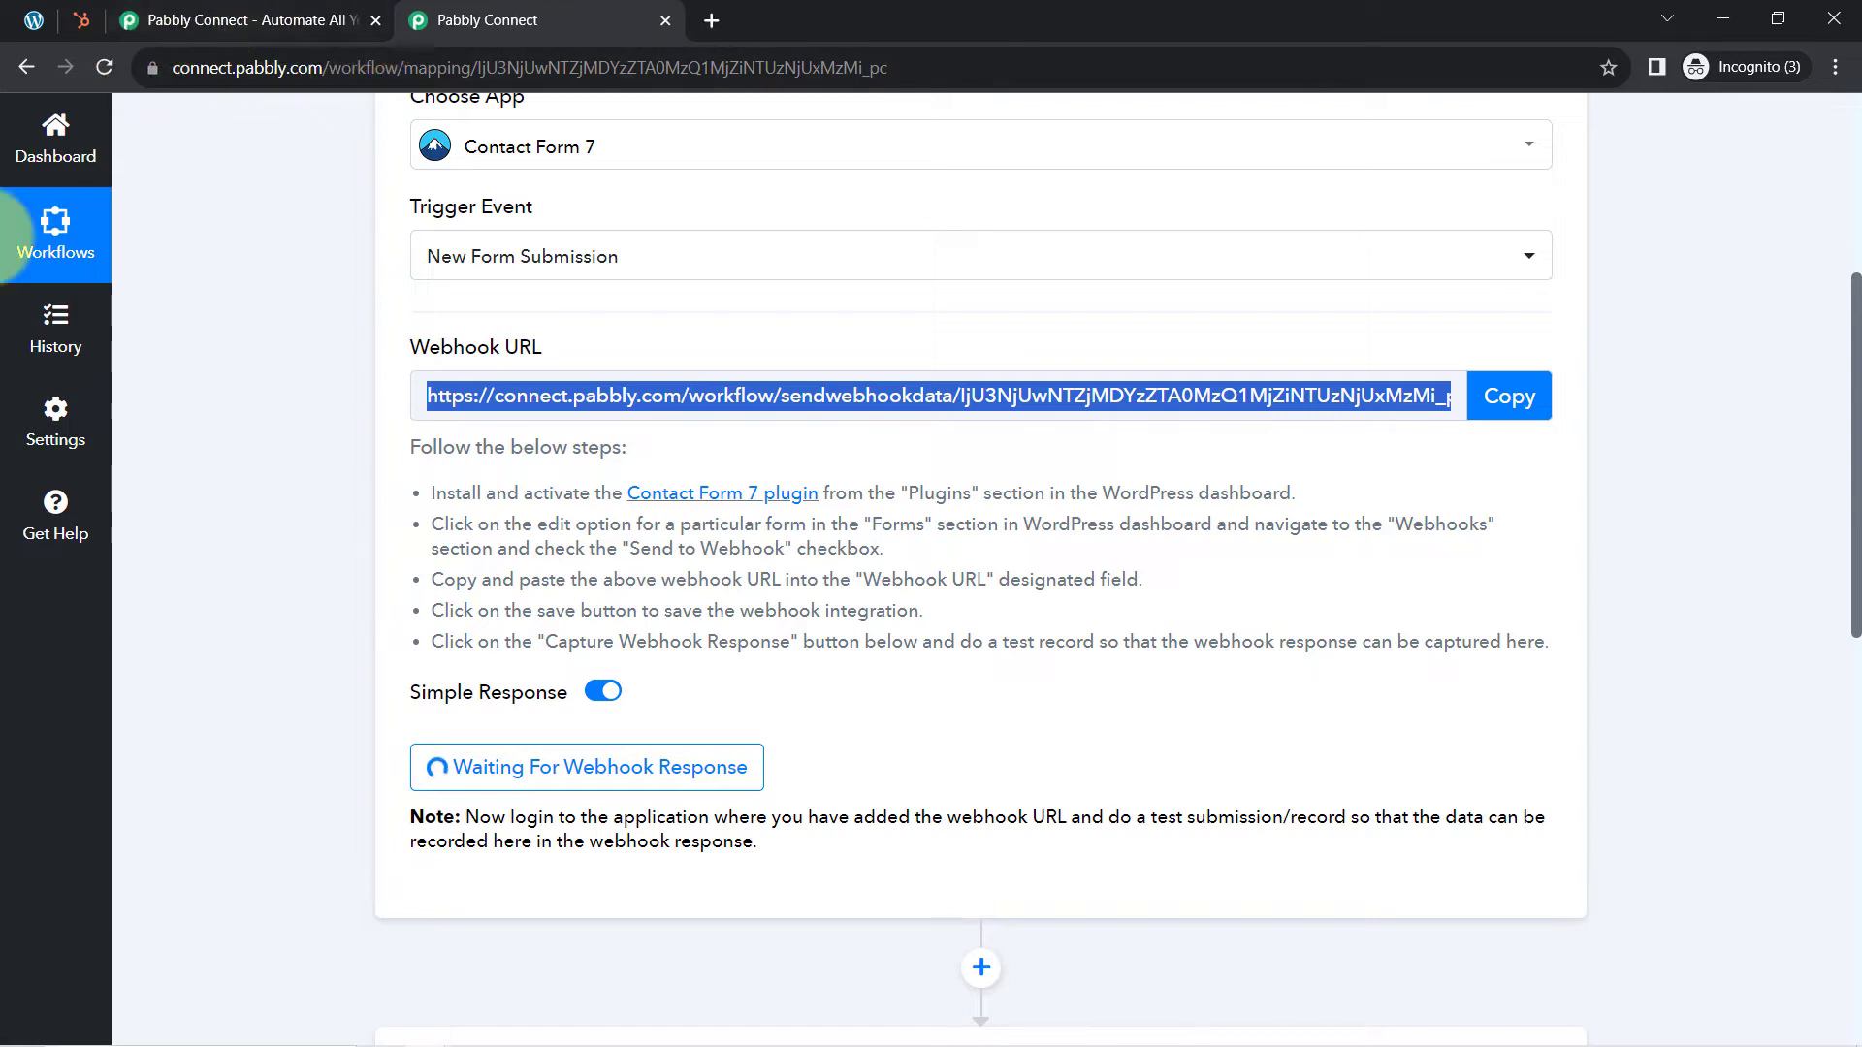
# Step: In the enquiry form's webhook settings, replace the existing Webhook URL with the one copied from Pabbly Connect
pyautogui.click(33, 20)
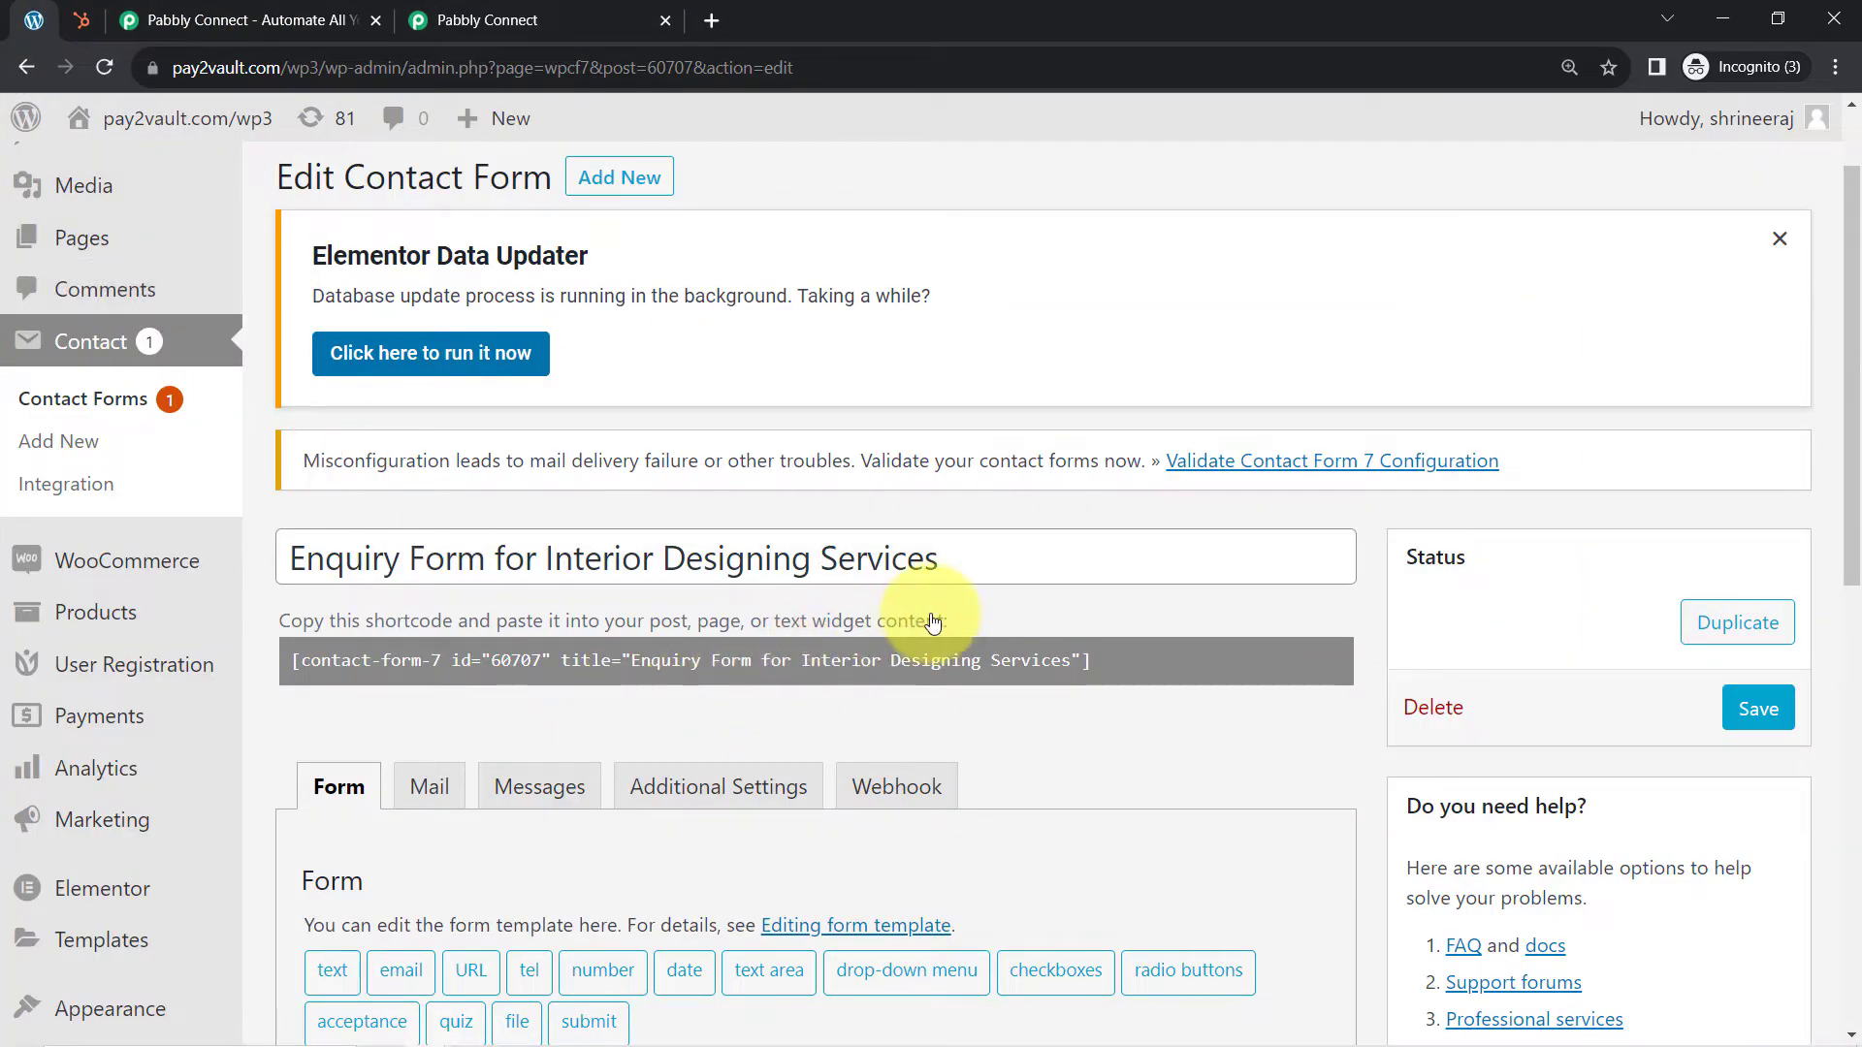
pyautogui.scroll(-1, 818, 470)
pyautogui.click(883, 573)
pyautogui.scroll(-2, 878, 582)
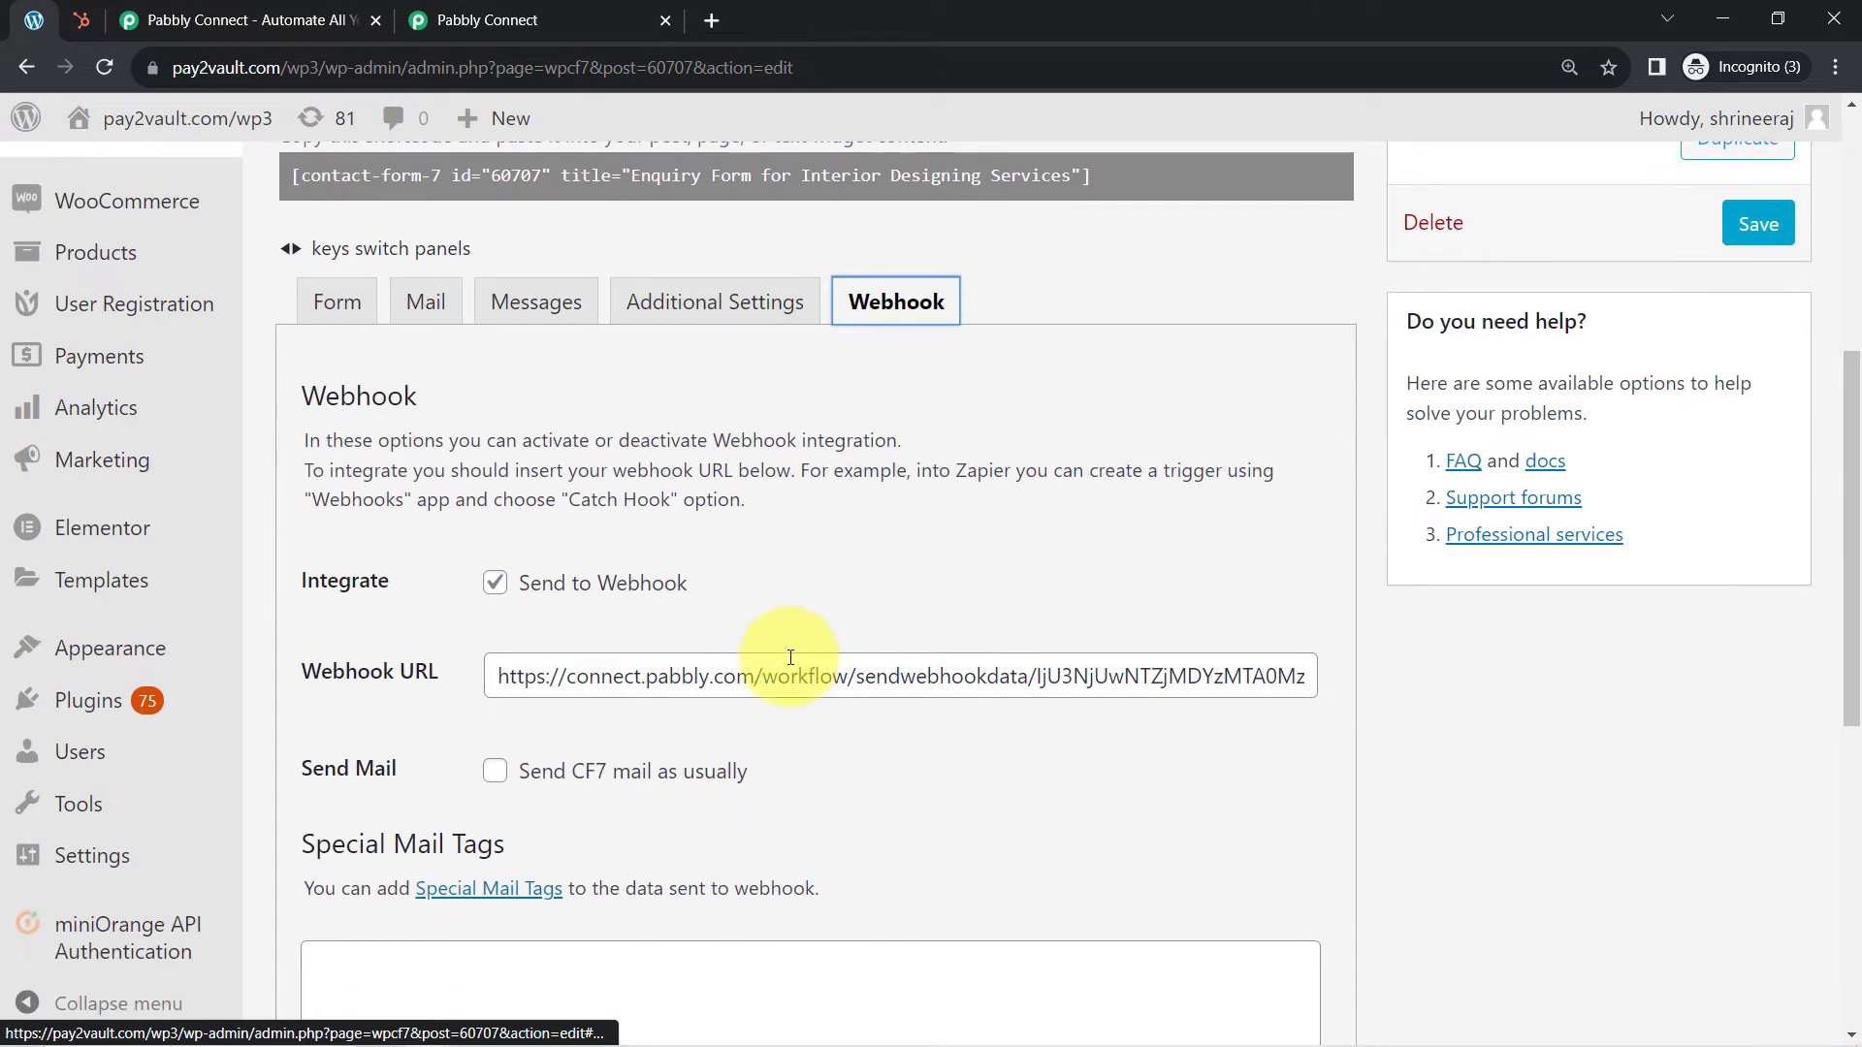
pyautogui.click(532, 673)
pyautogui.hotkey('ctrl', 'a')
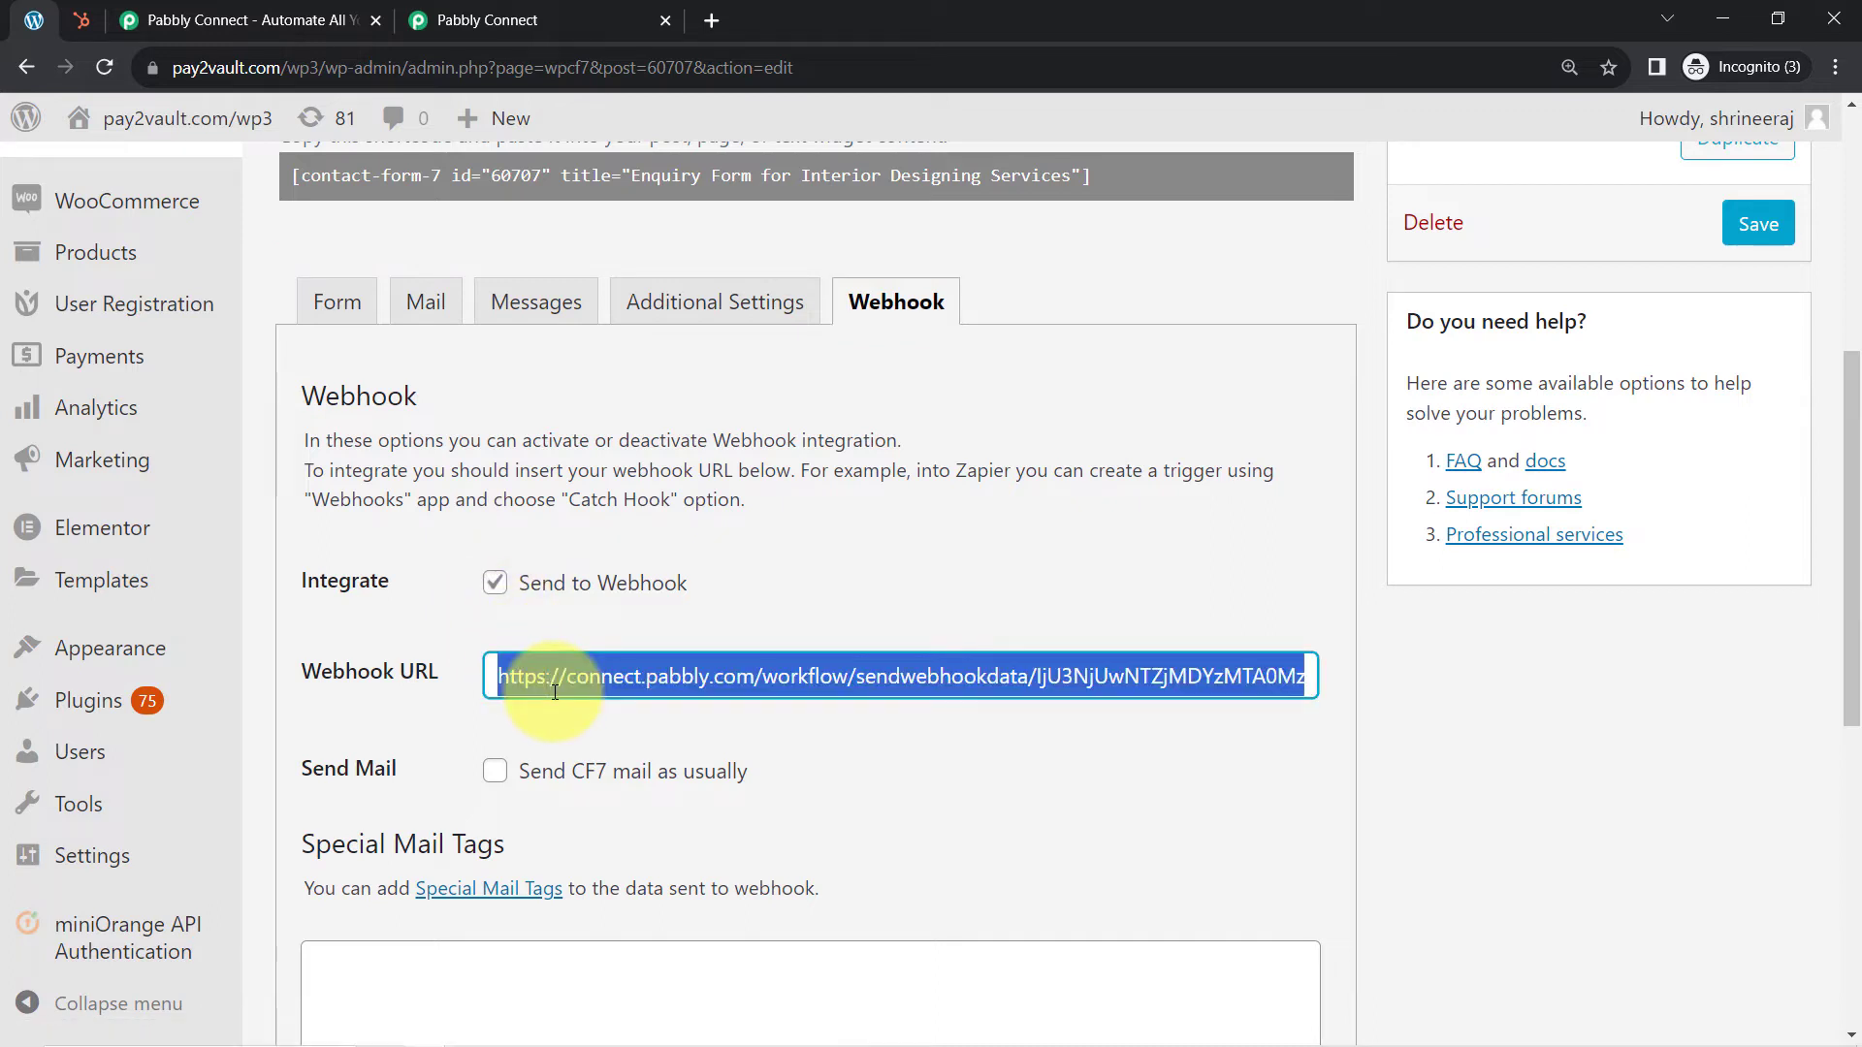
pyautogui.press('BackSpace')
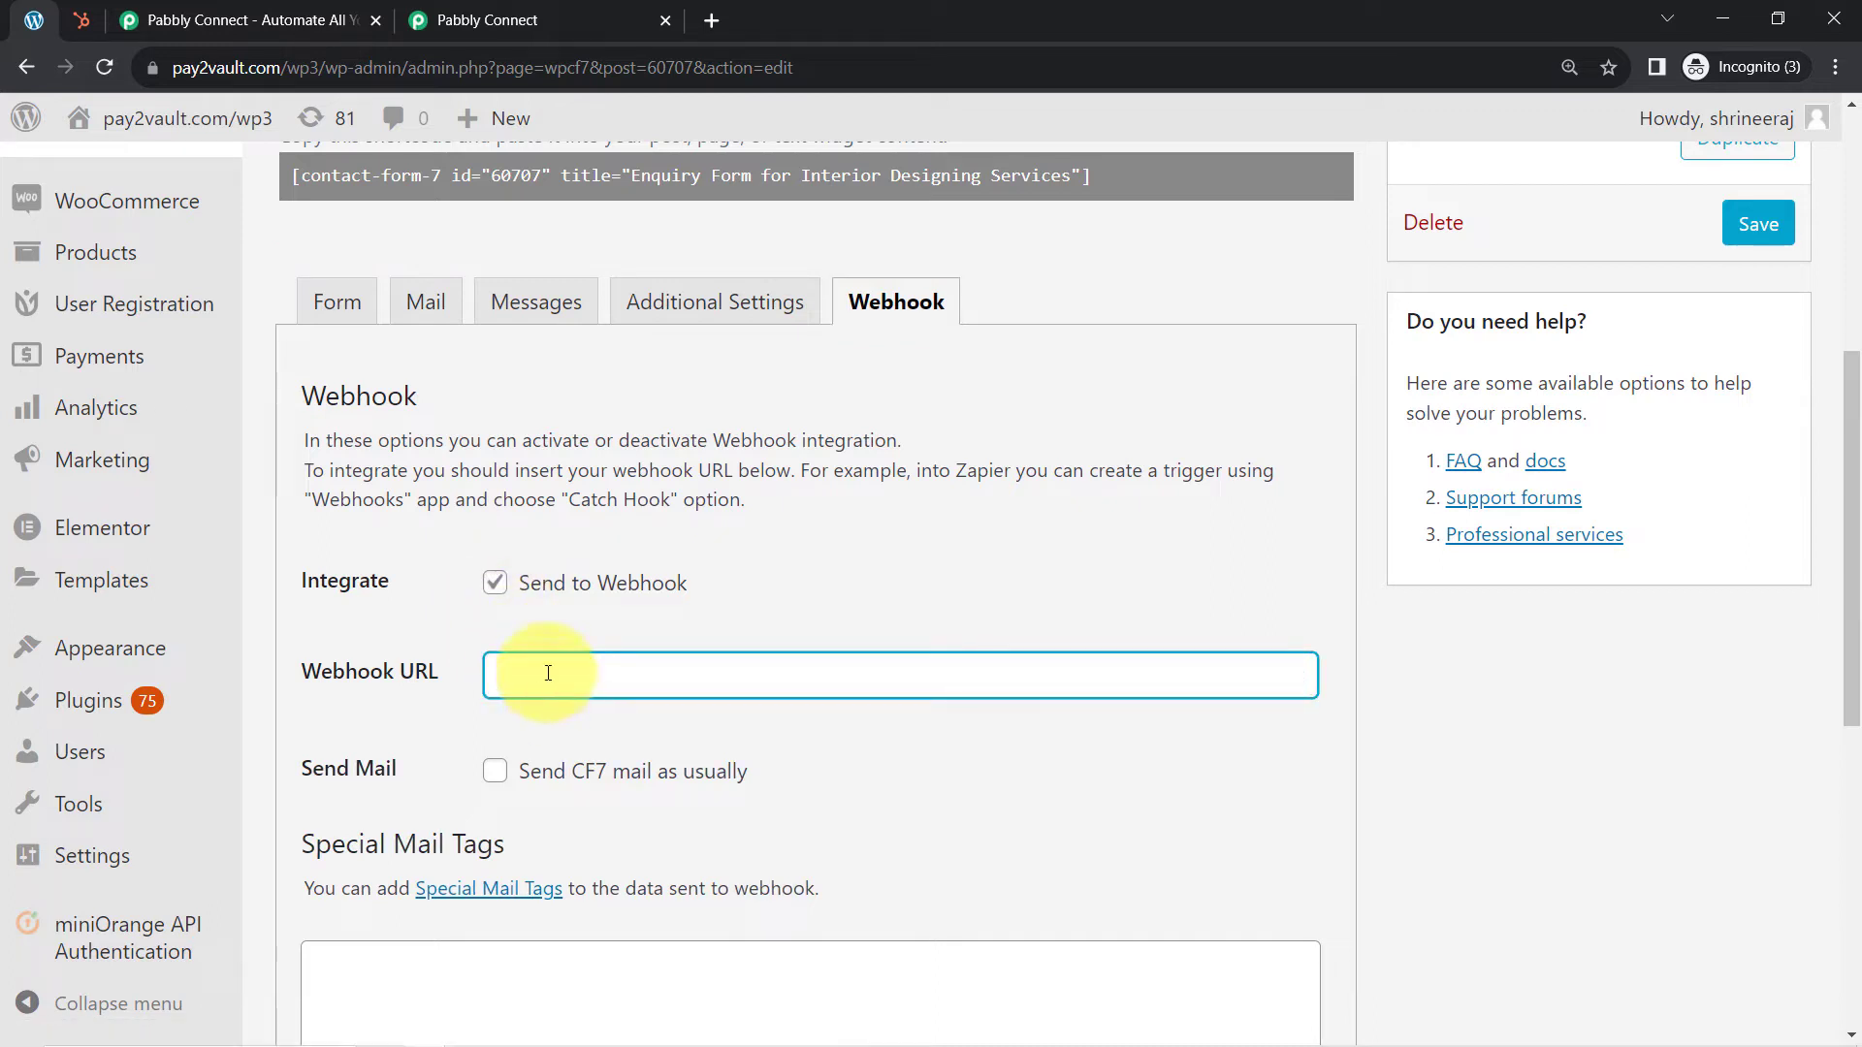
pyautogui.hotkey('ctrl', 'v')
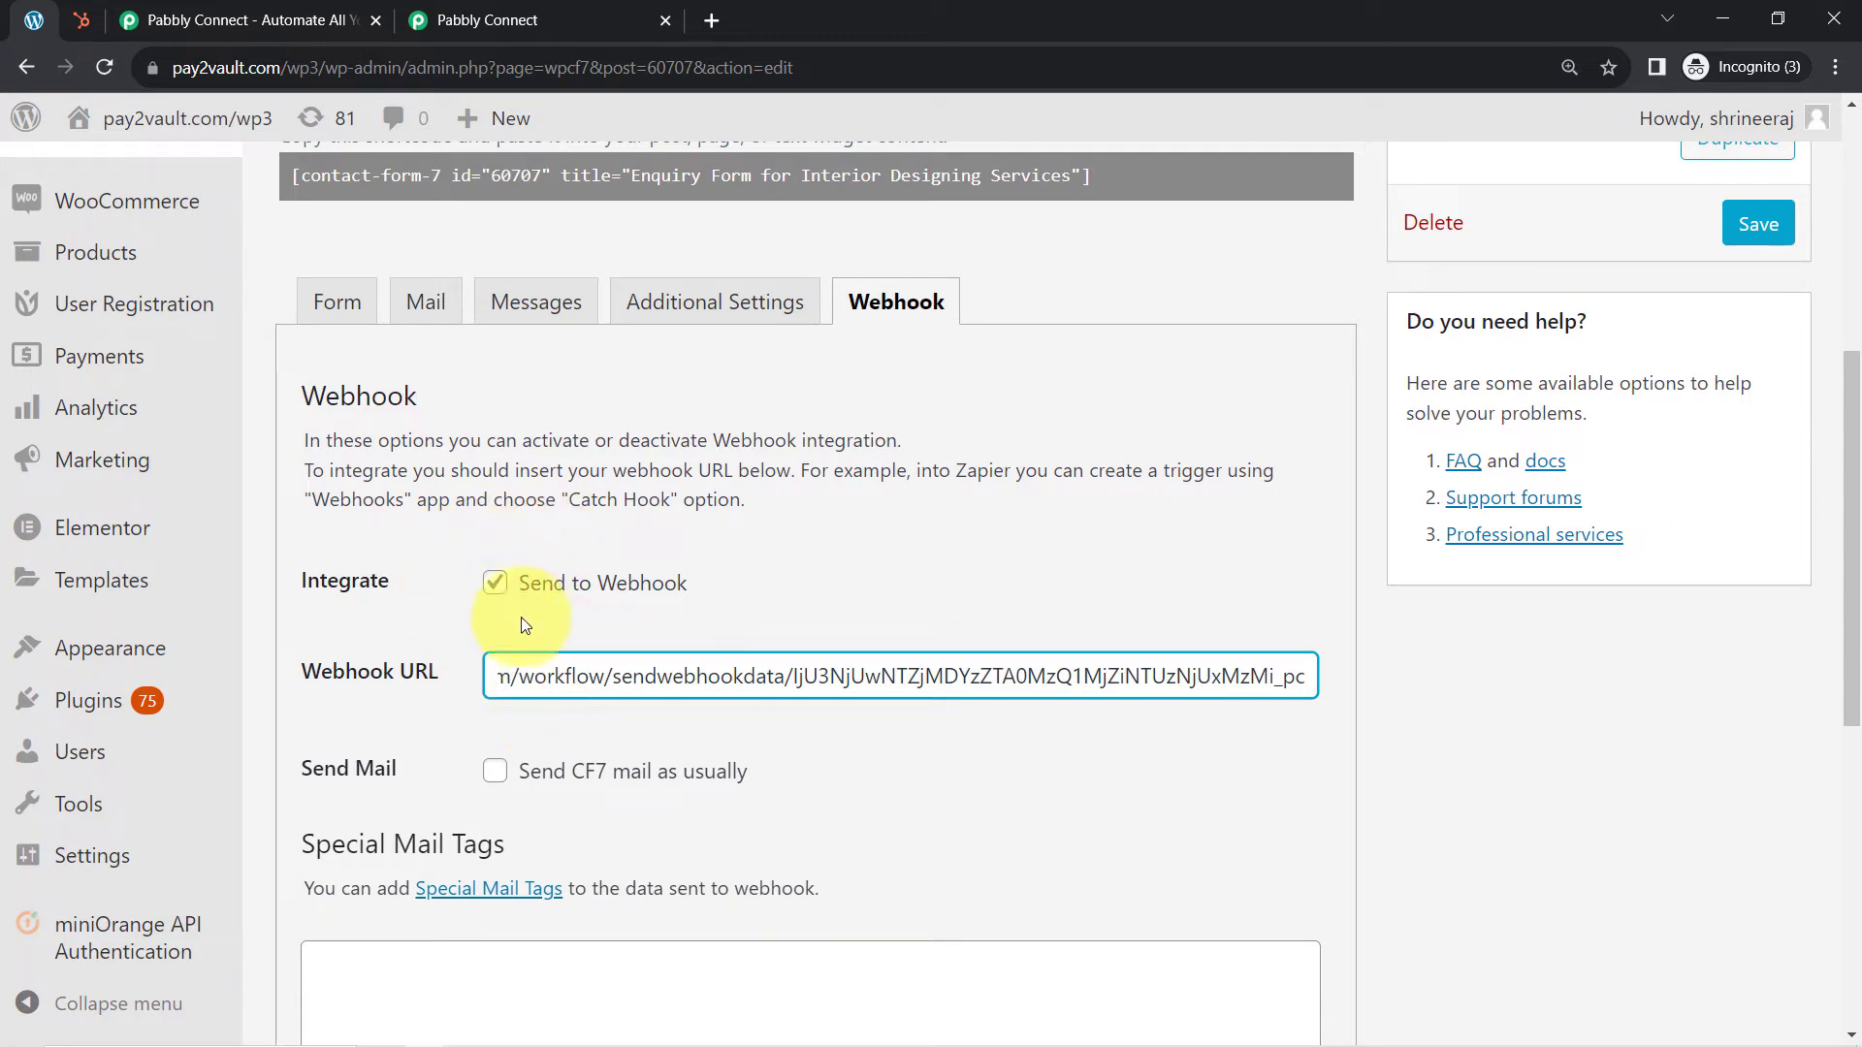
# Step: Save the enquiry form and dismiss the Elementor Data Updater notice
pyautogui.scroll(6, 1011, 590)
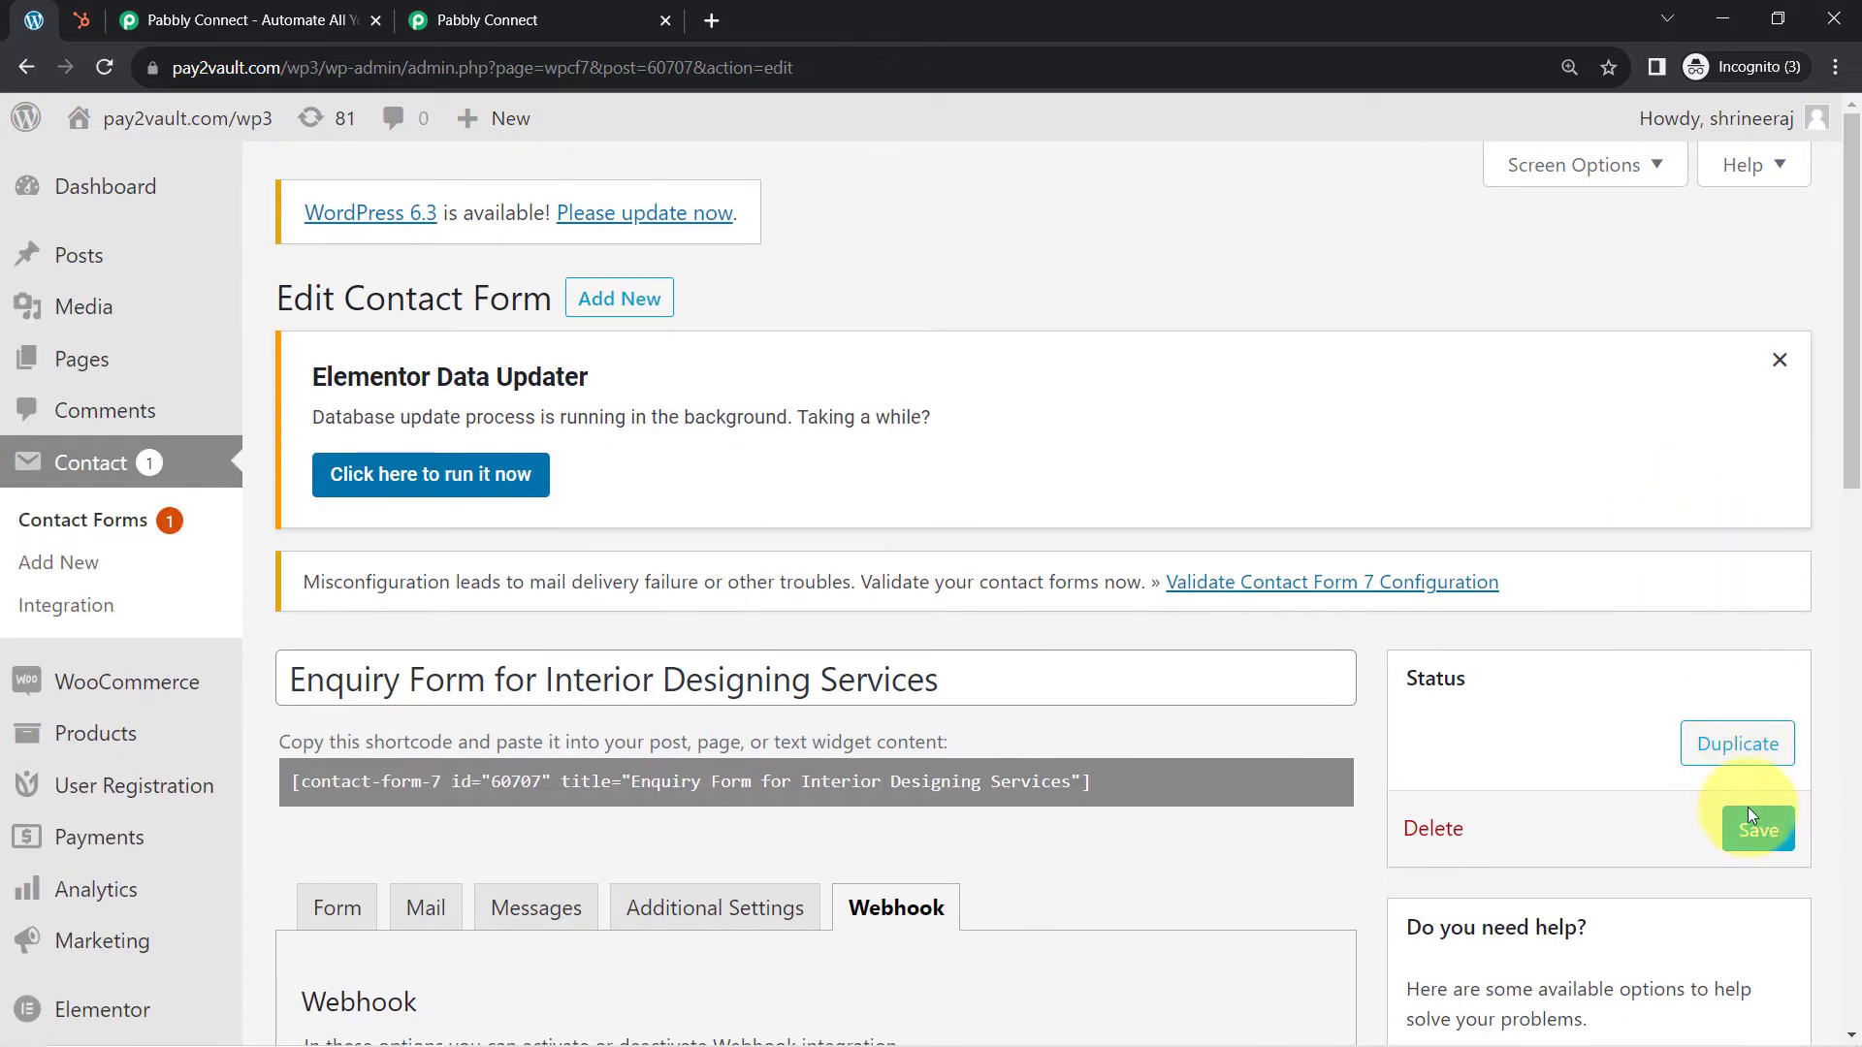
pyautogui.click(1758, 833)
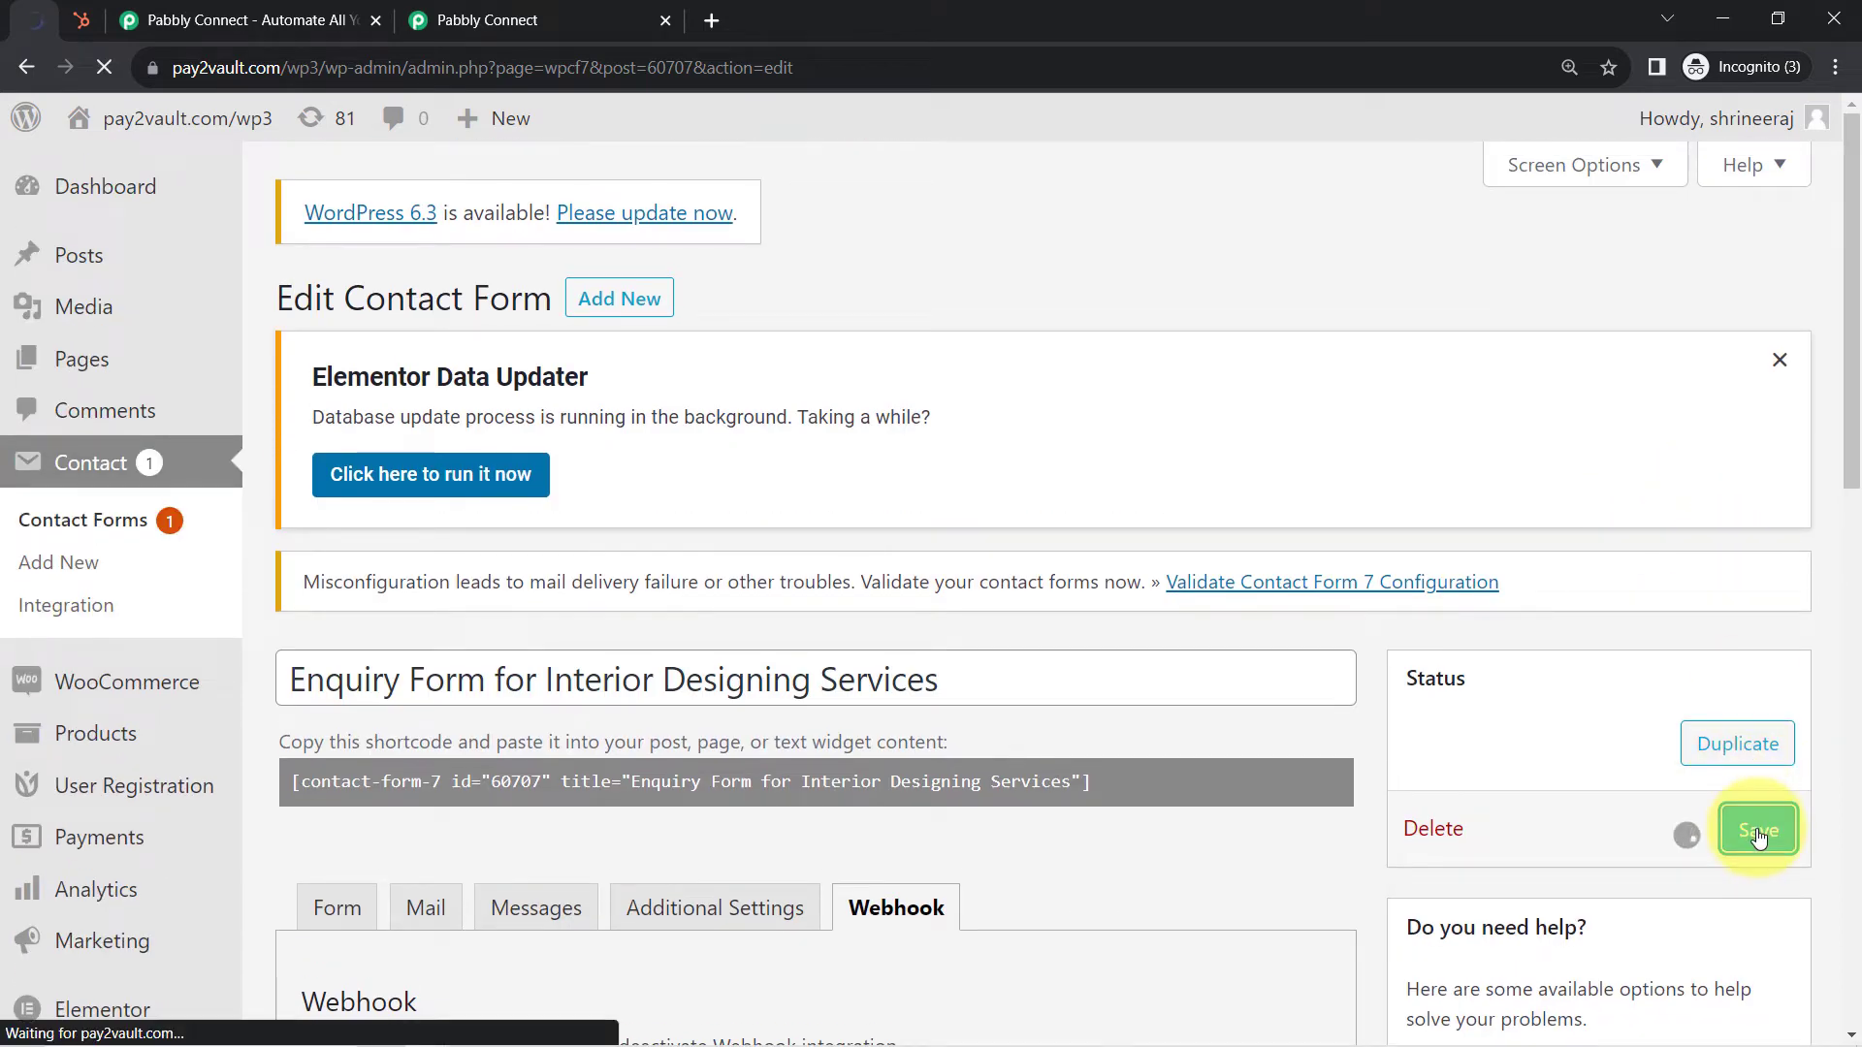
pyautogui.click(512, 8)
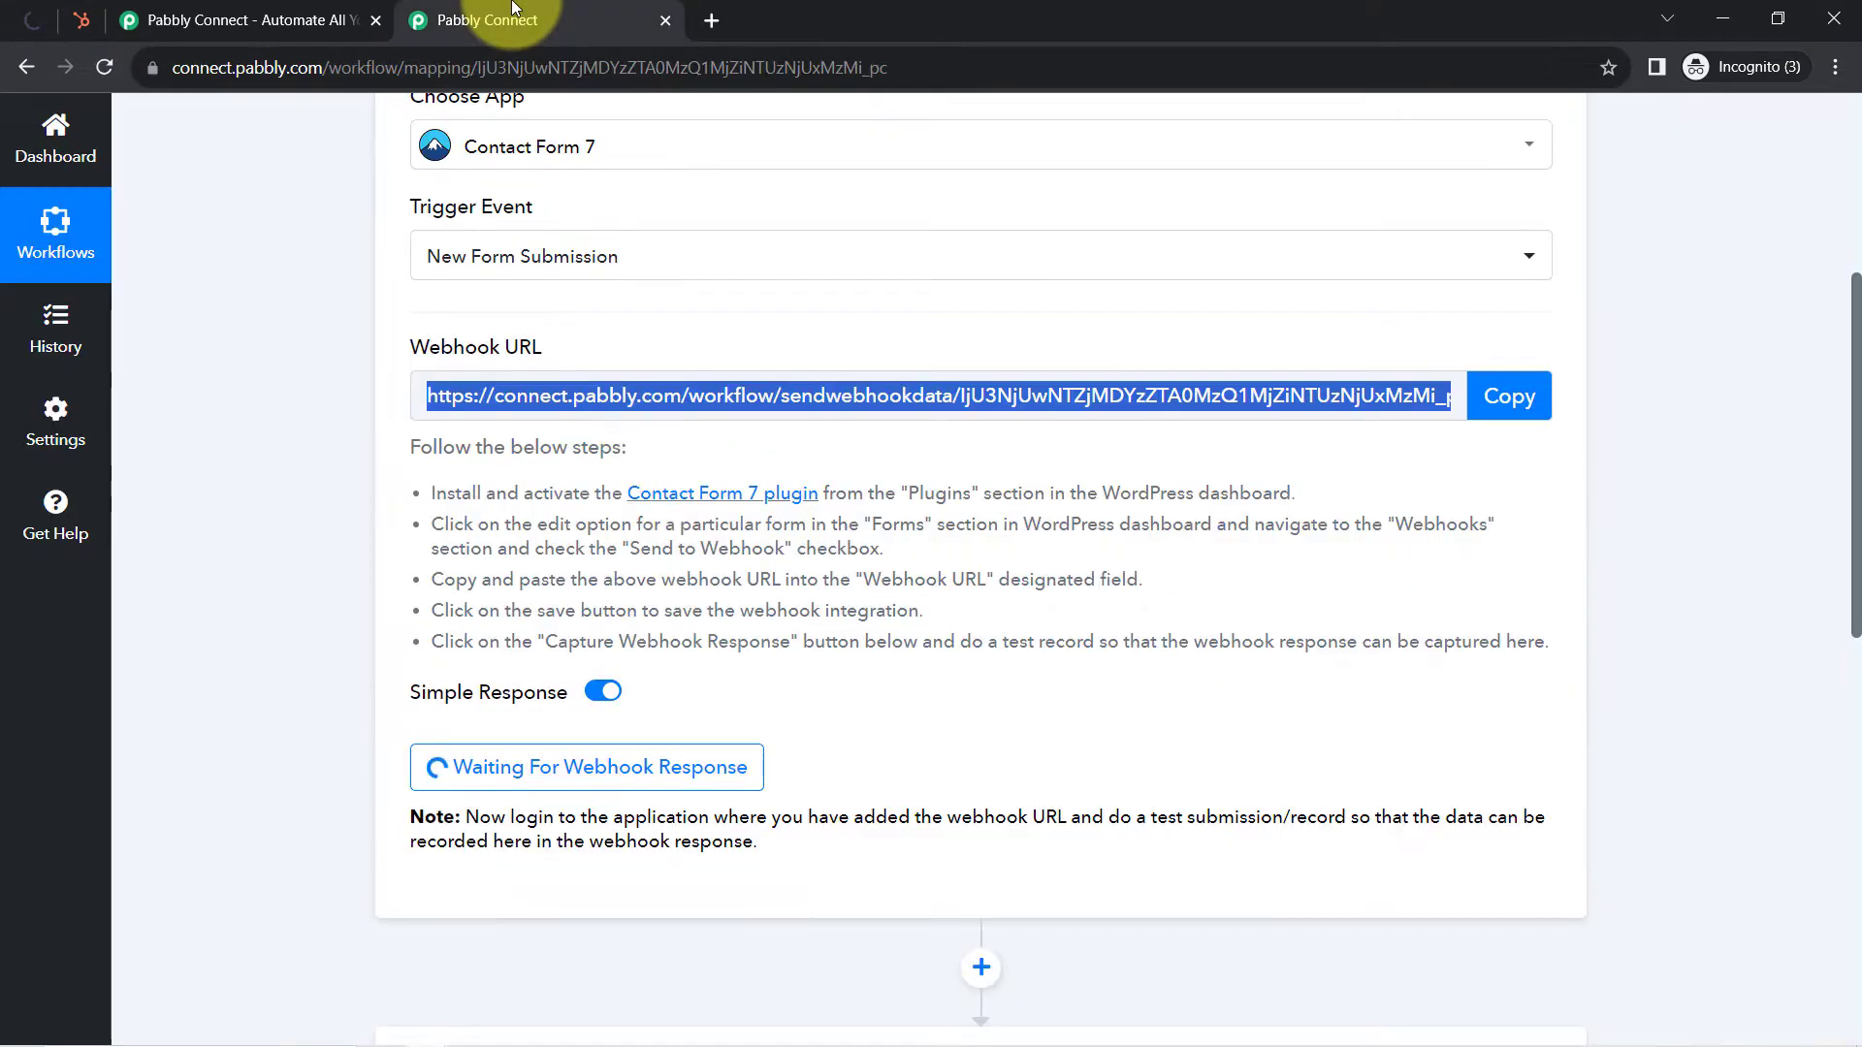
pyautogui.click(15, 19)
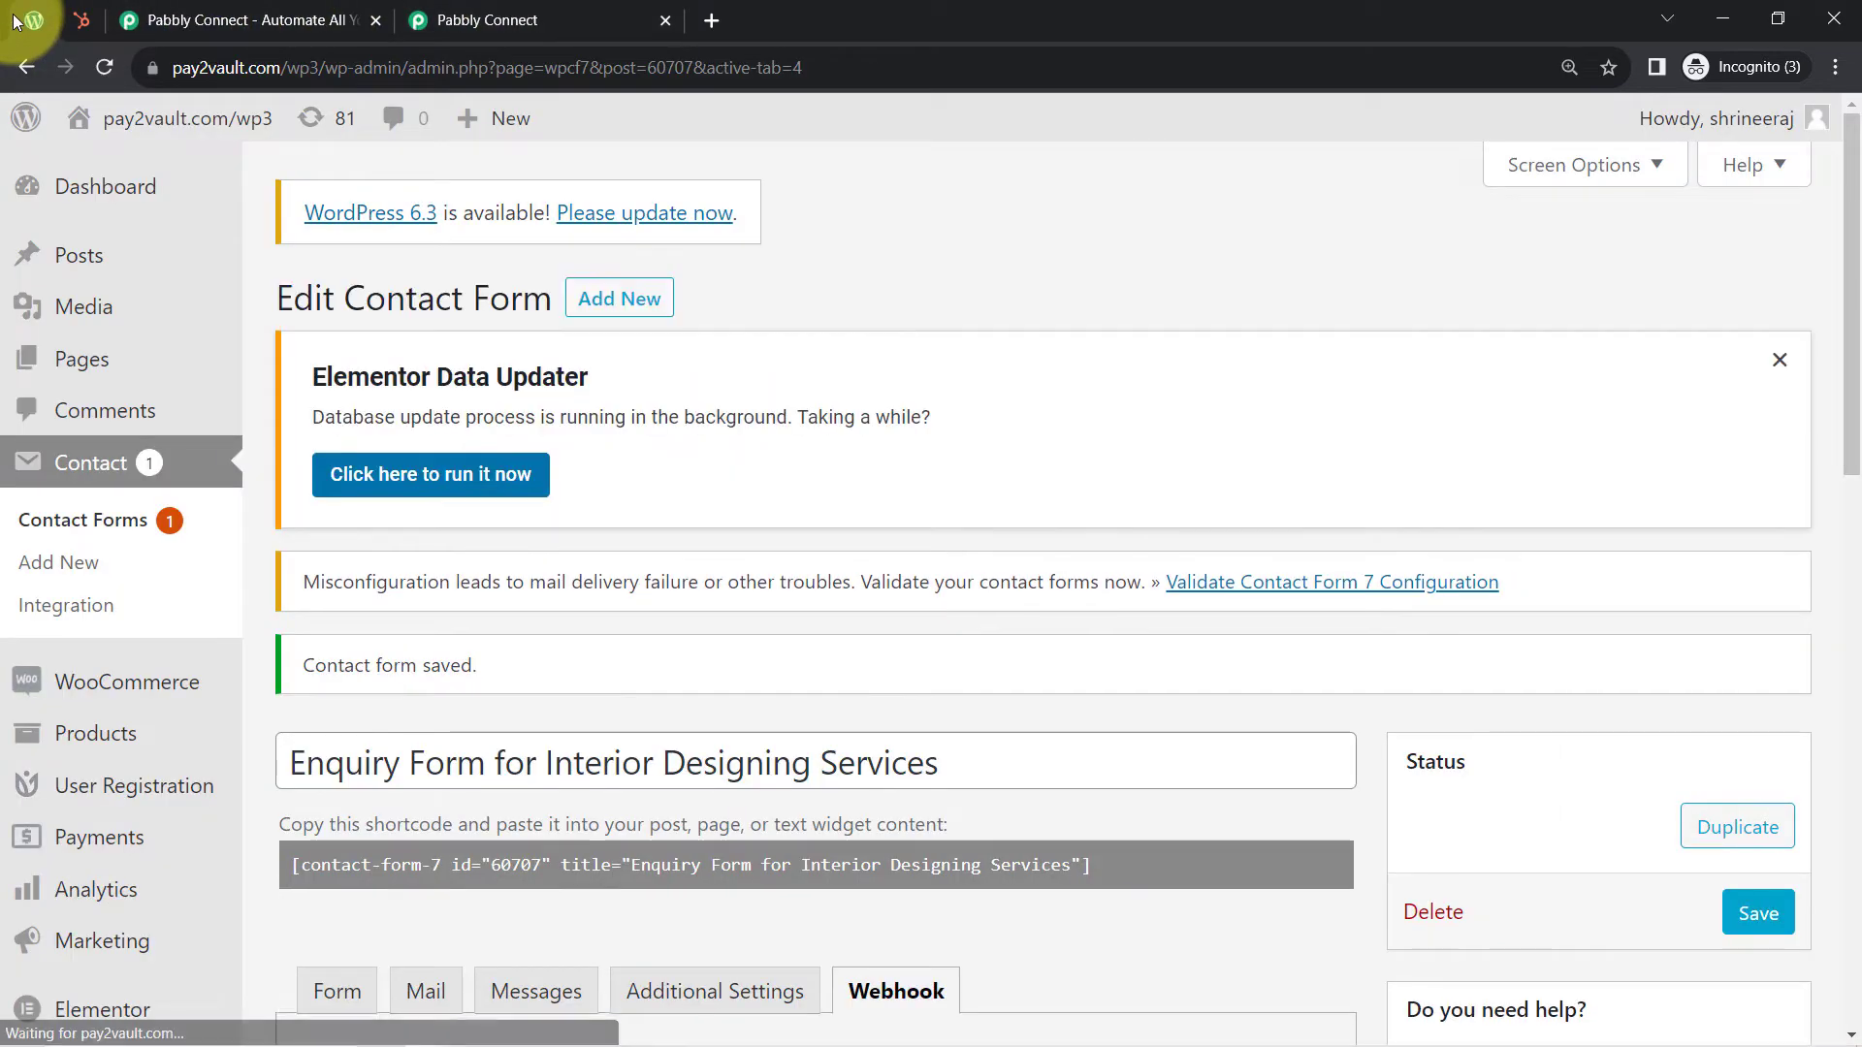
pyautogui.click(1779, 361)
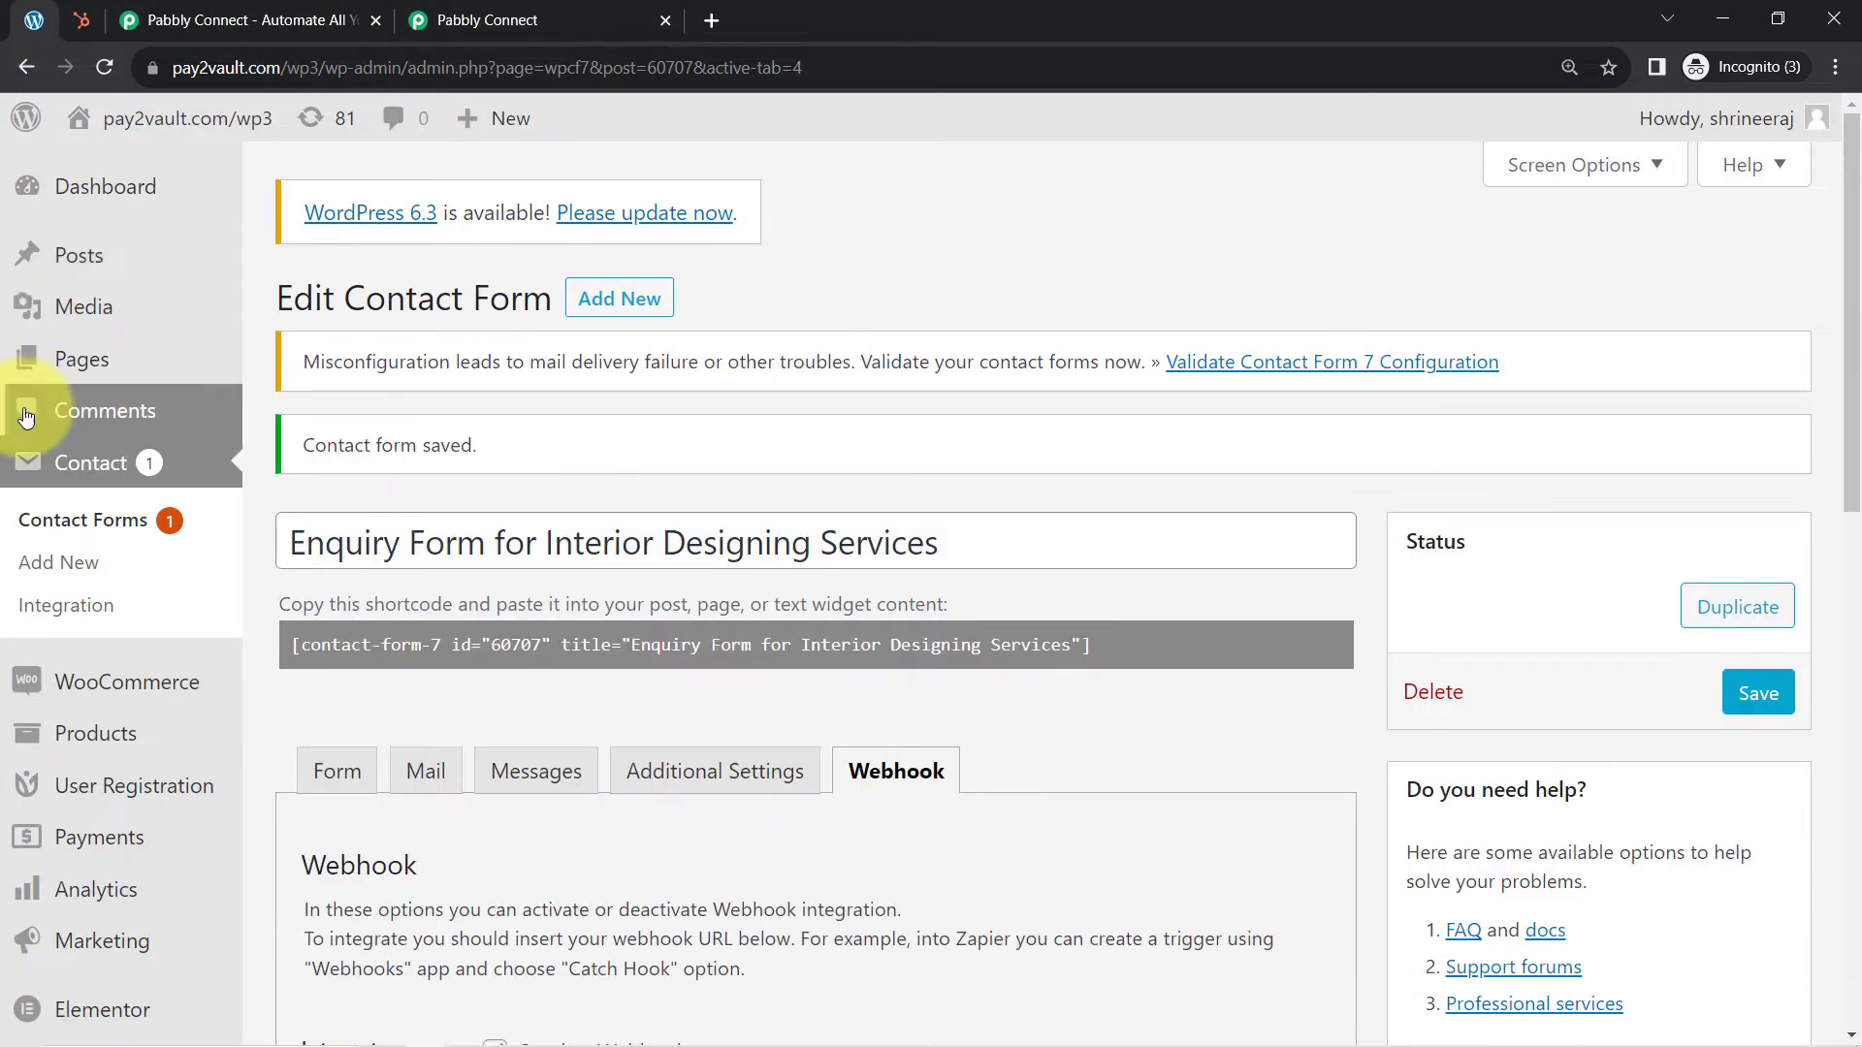
# Step: Open the list of all WordPress pages and look through it for the enquiry form's page
pyautogui.click(122, 378)
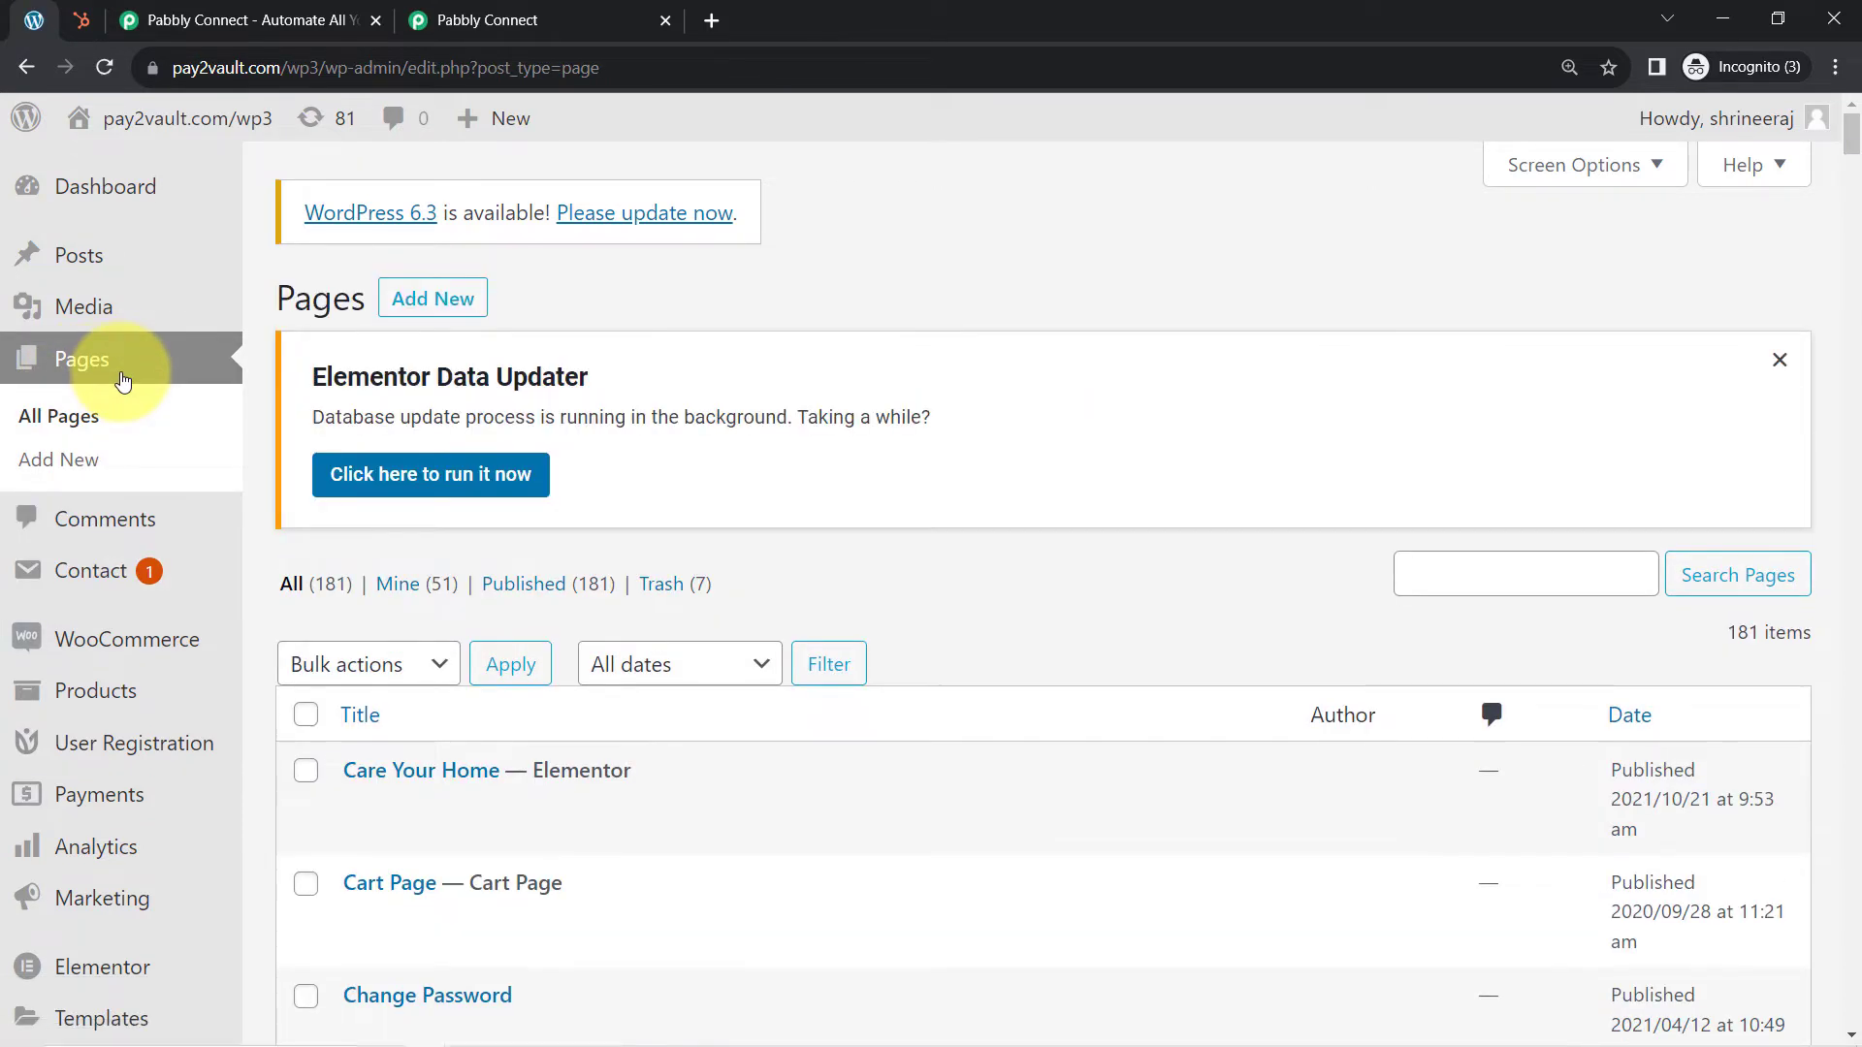
pyautogui.scroll(-5, 636, 548)
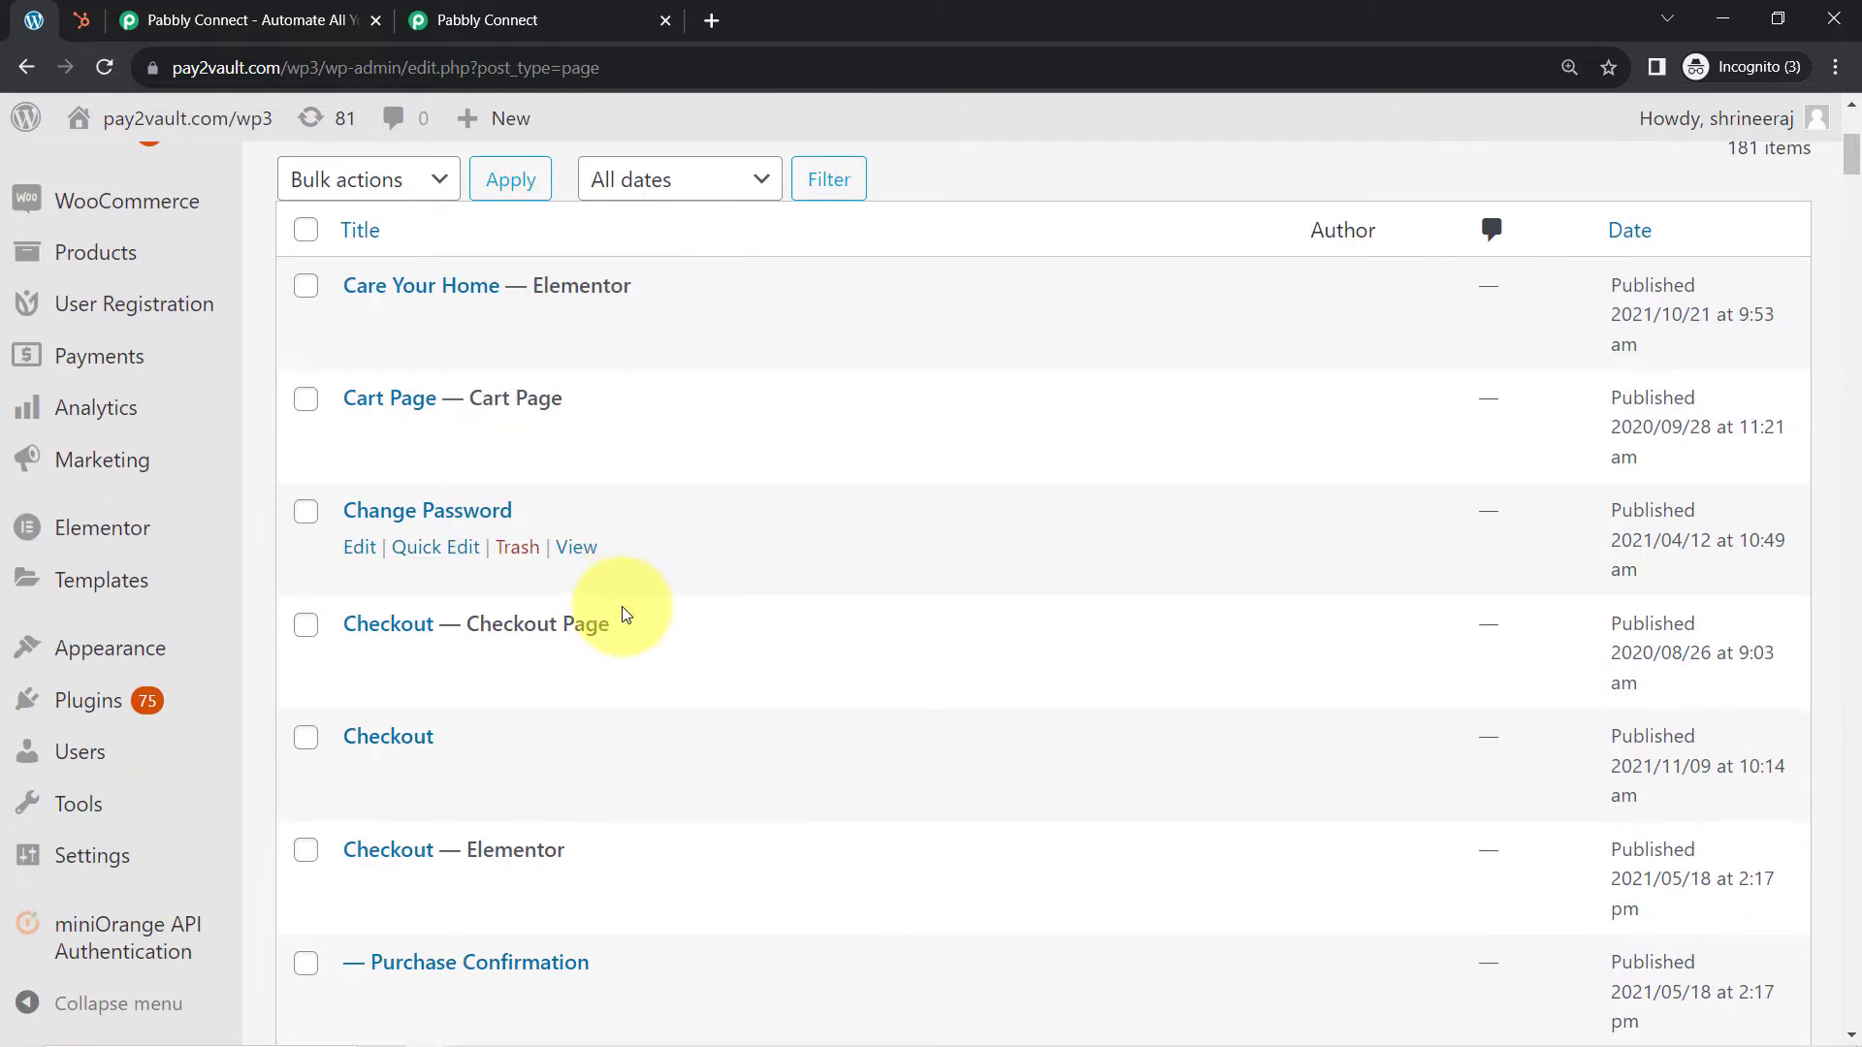
pyautogui.scroll(-5, 611, 630)
pyautogui.scroll(-4, 609, 637)
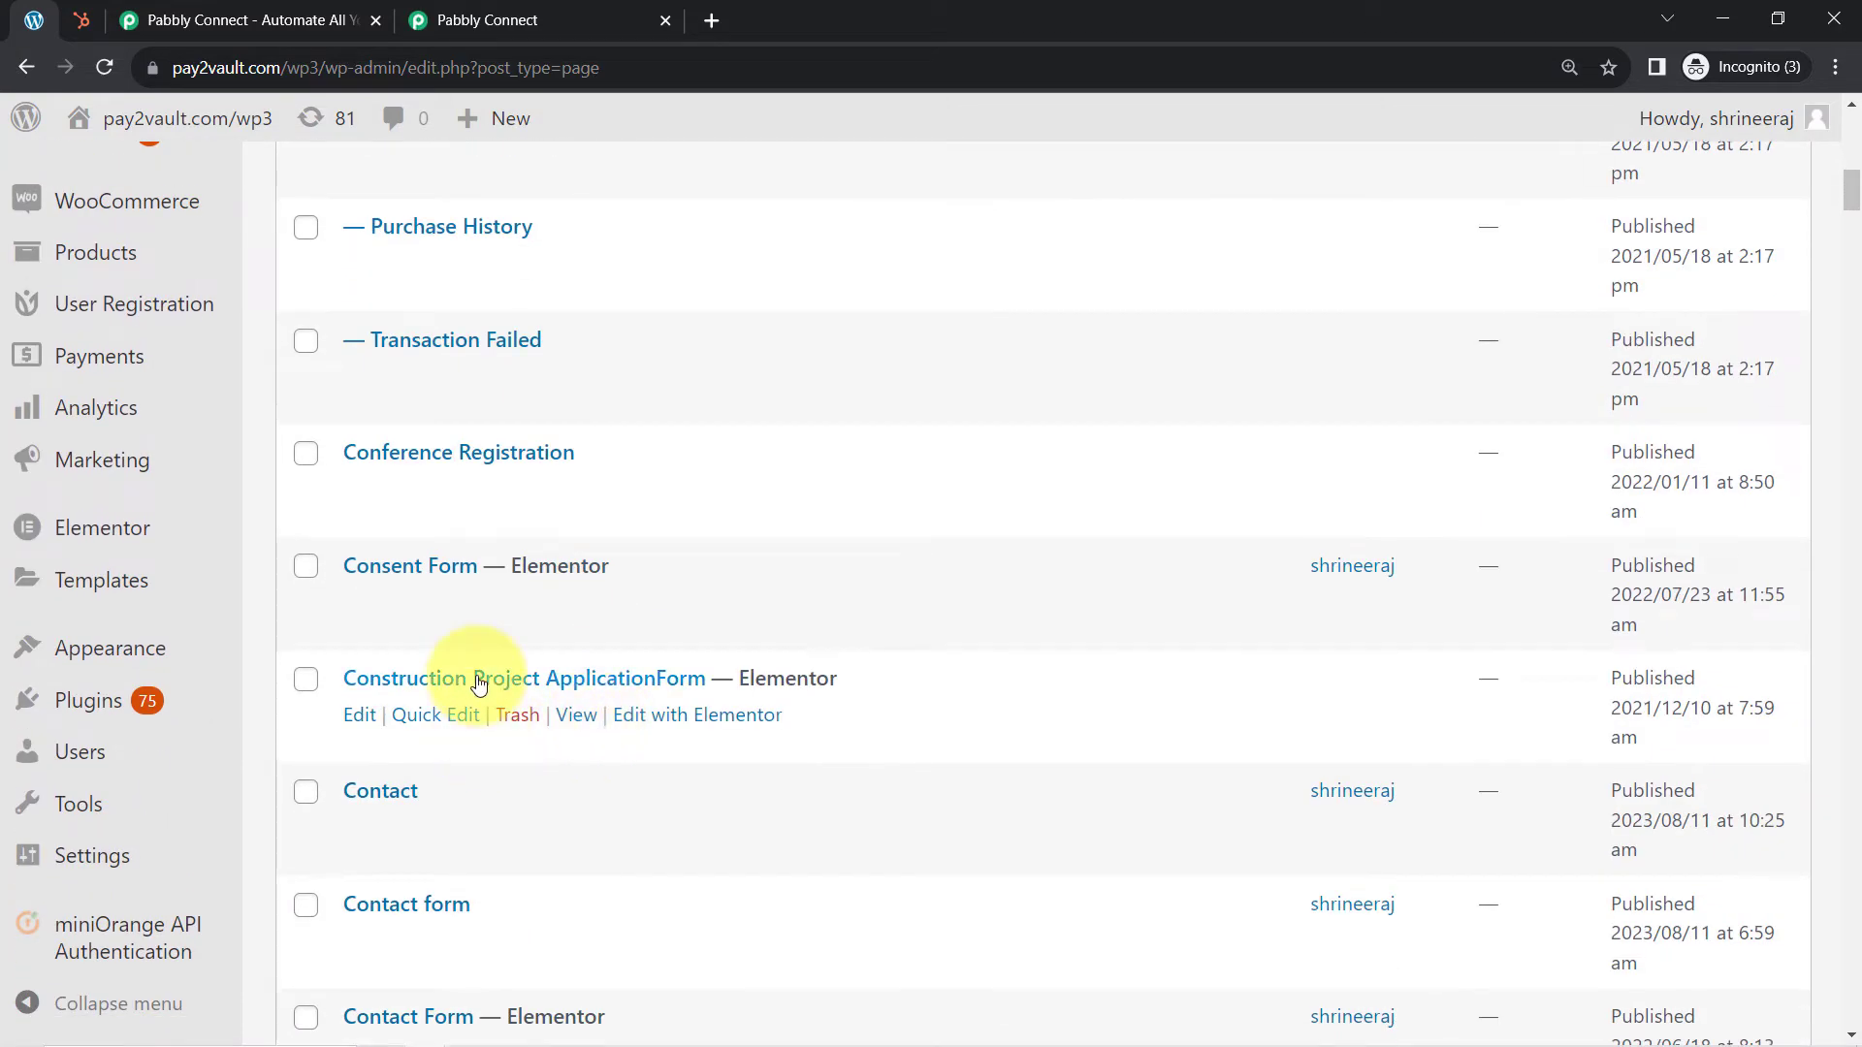
pyautogui.scroll(-5, 469, 719)
pyautogui.scroll(1, 465, 798)
pyautogui.scroll(-10, 456, 727)
pyautogui.scroll(-6, 417, 771)
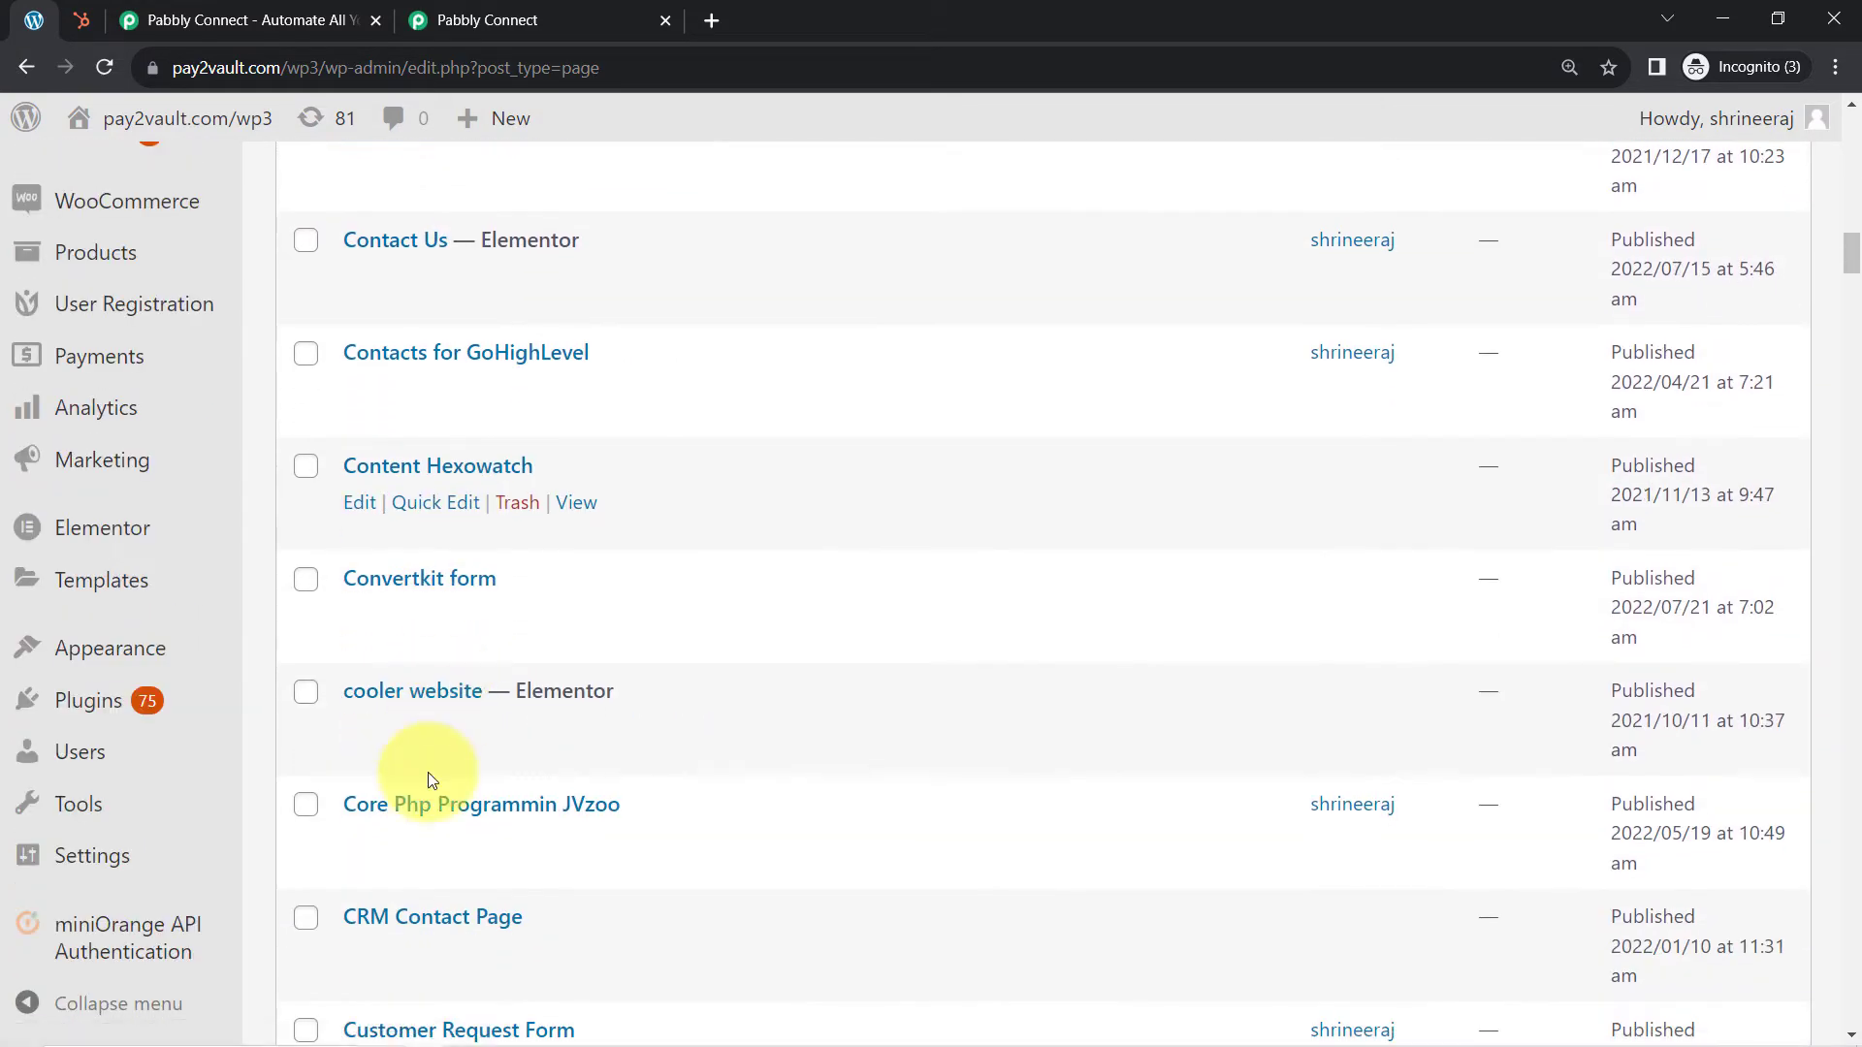
pyautogui.scroll(20, 1384, 553)
pyautogui.scroll(7, 1386, 551)
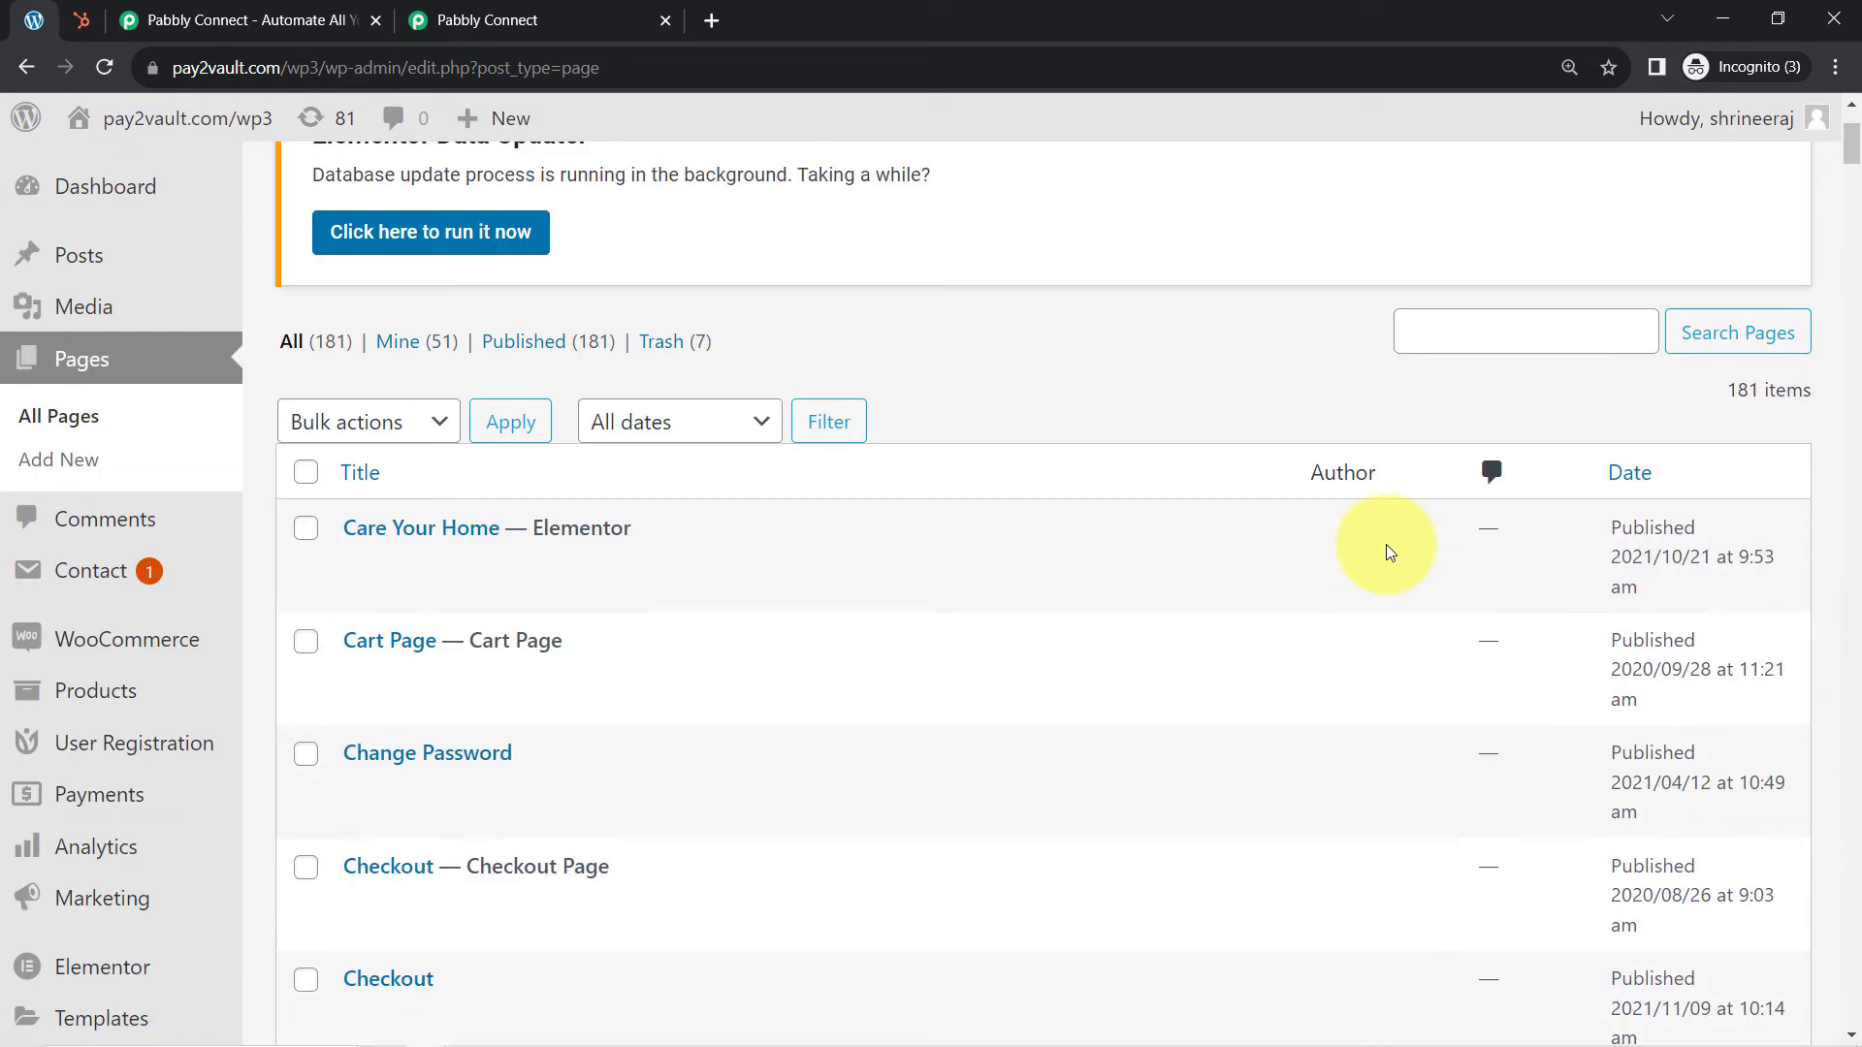
# Step: Search the pages for "enquiry" and view the Enquiry Form For Interior Designing Services page in a new browser tab
pyautogui.click(1428, 552)
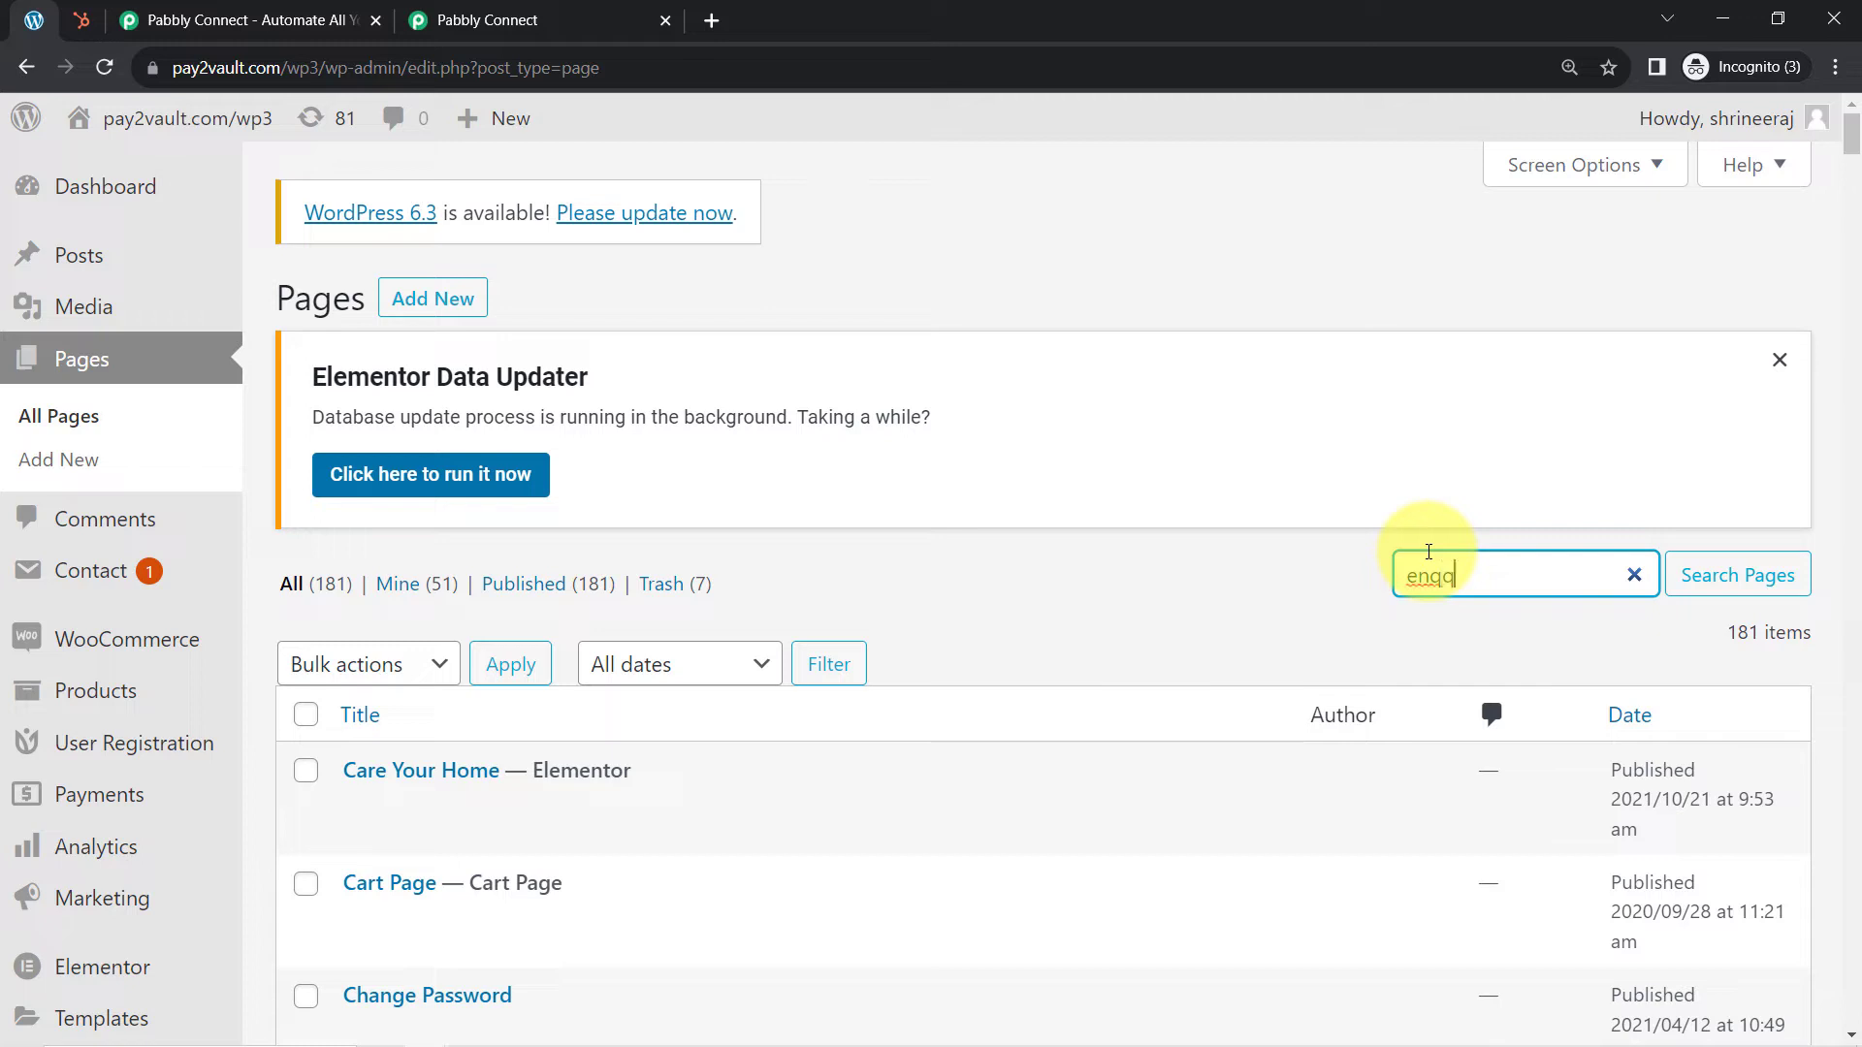
pyautogui.press('Return')
pyautogui.scroll(-1, 465, 801)
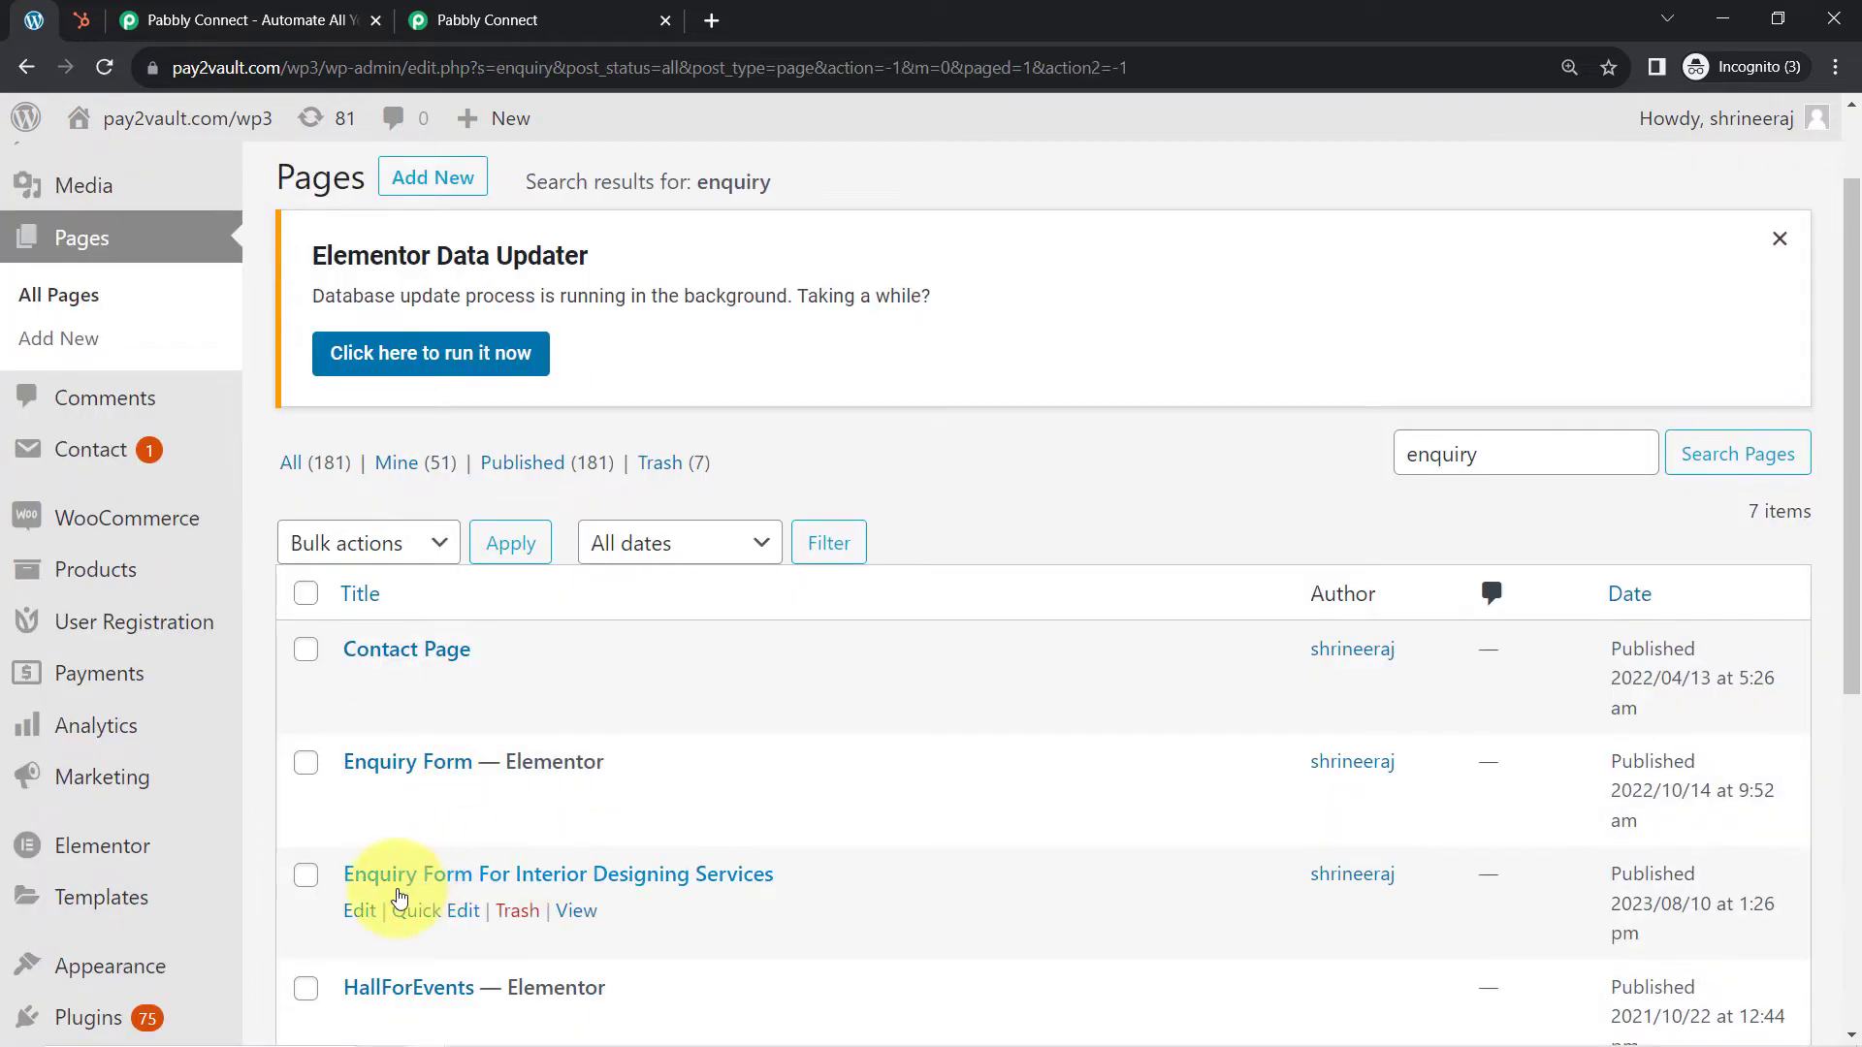
pyautogui.rightClick(575, 911)
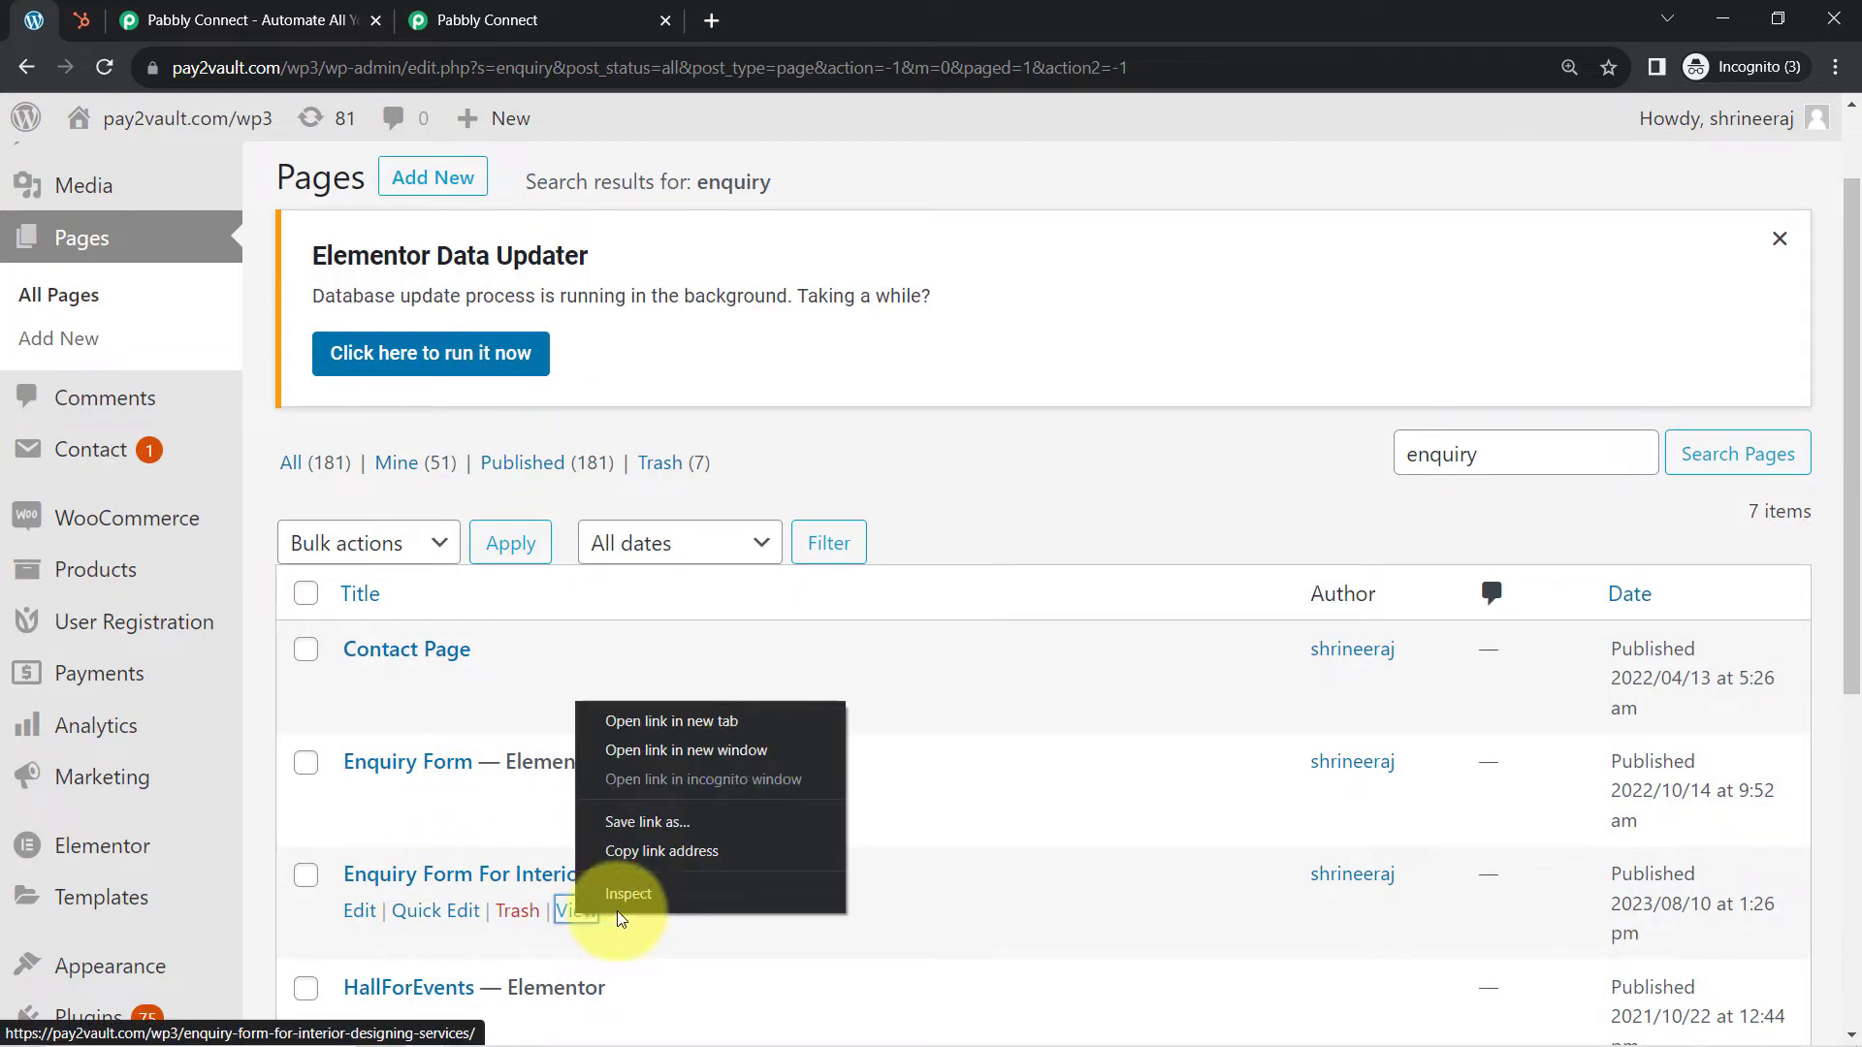
pyautogui.click(684, 721)
pyautogui.click(260, 12)
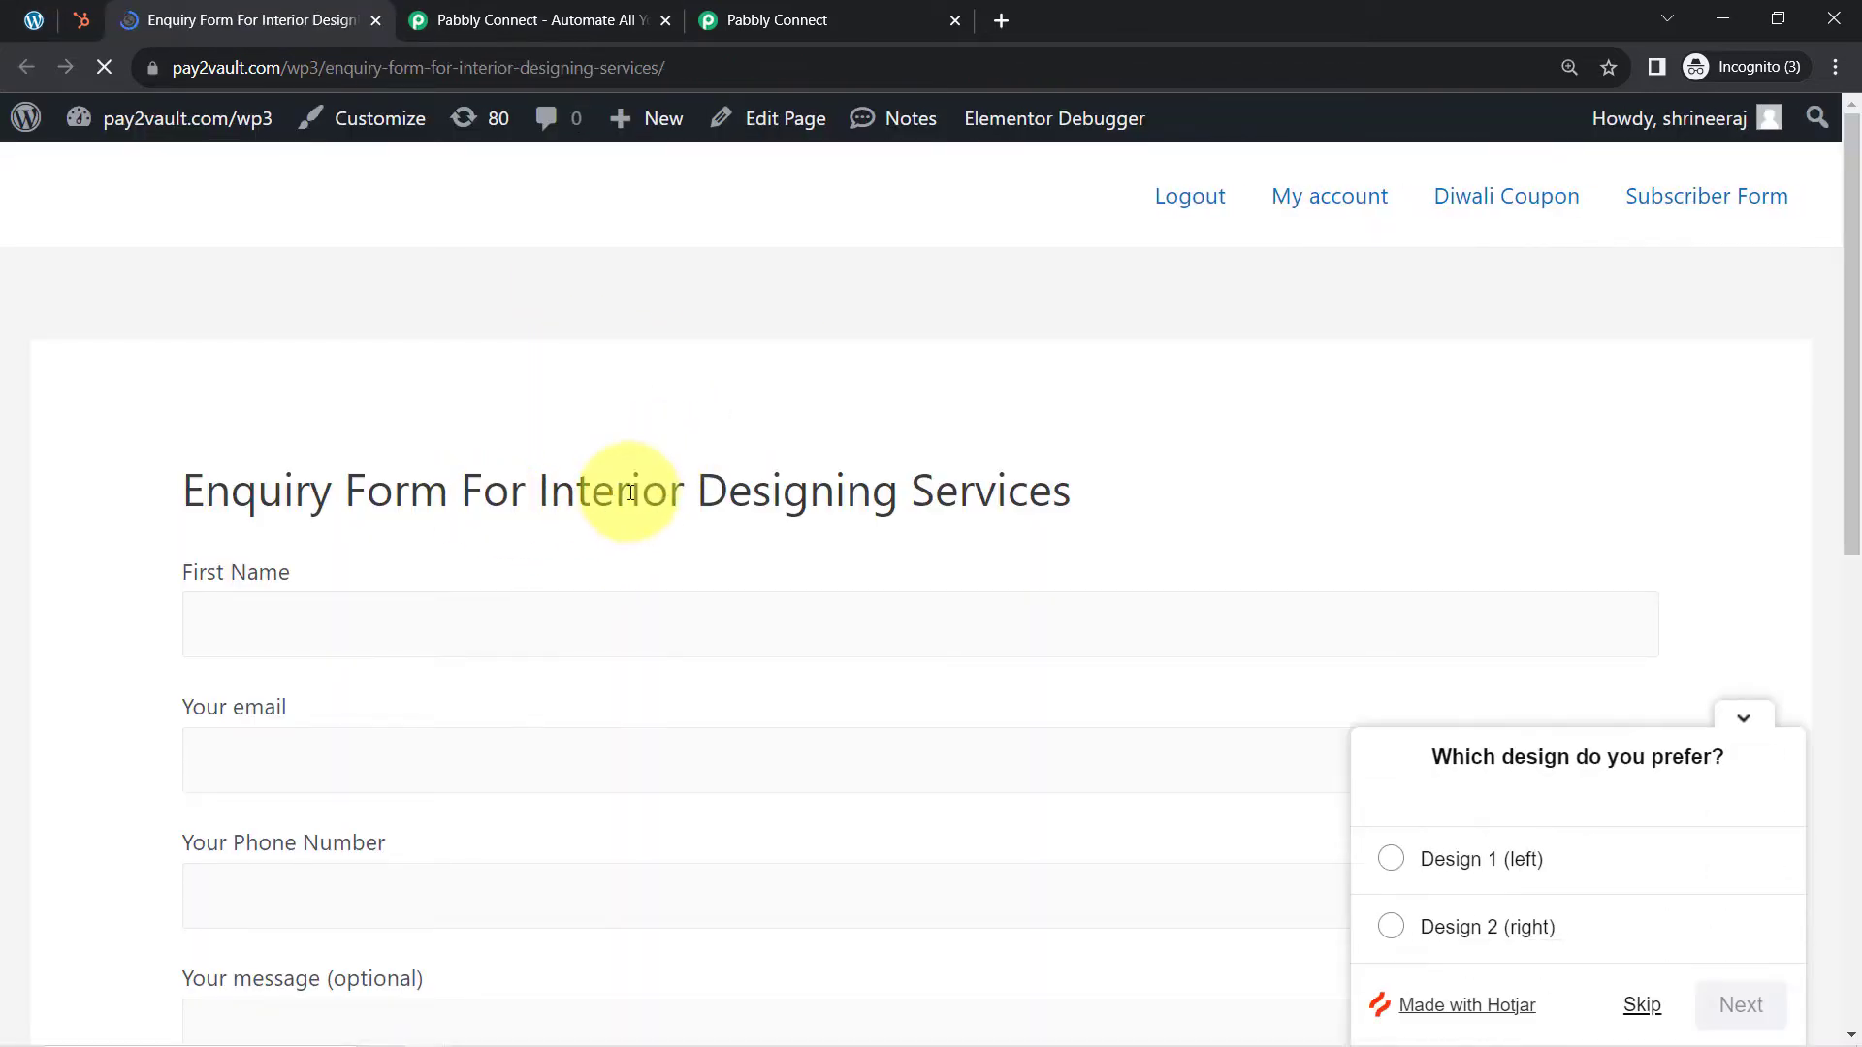
# Step: Check the trigger's webhook capture status in the Pabbly Connect workflow and return to the enquiry form page
pyautogui.moveTo(483, 490); pyautogui.dragTo(668, 490)
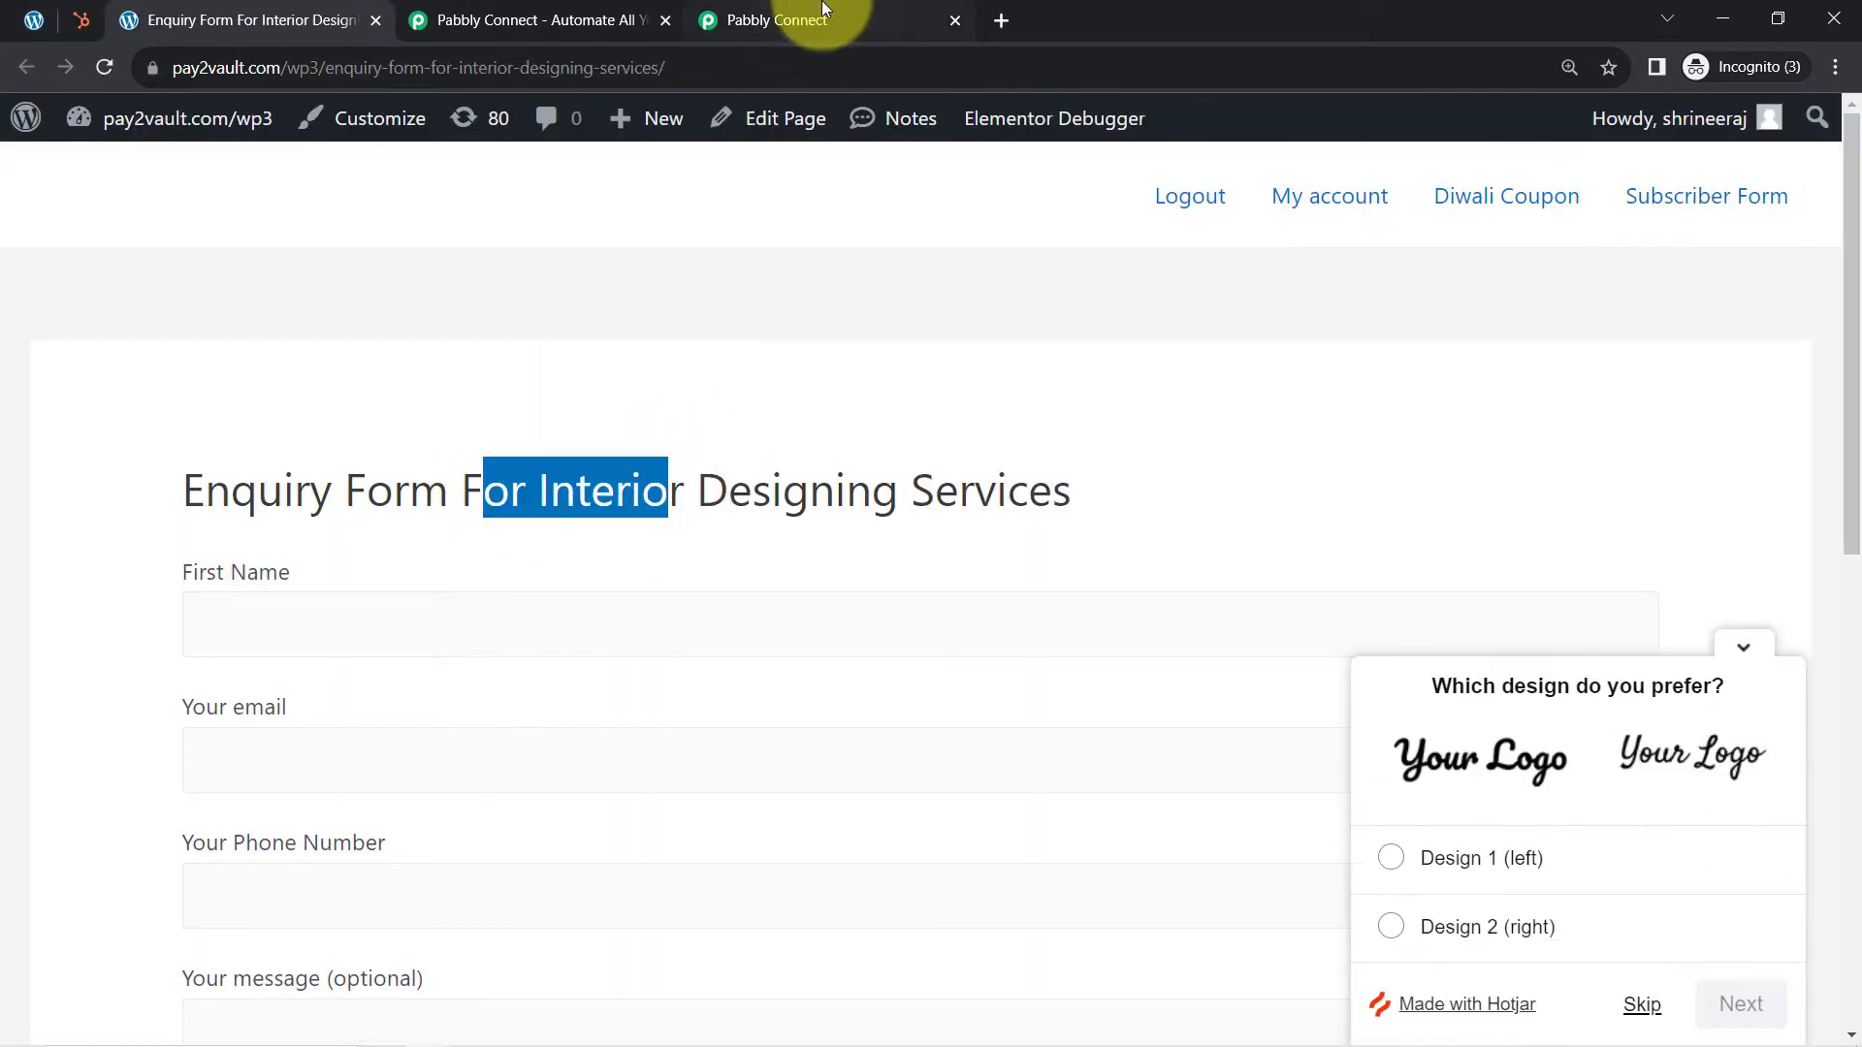
pyautogui.click(822, 8)
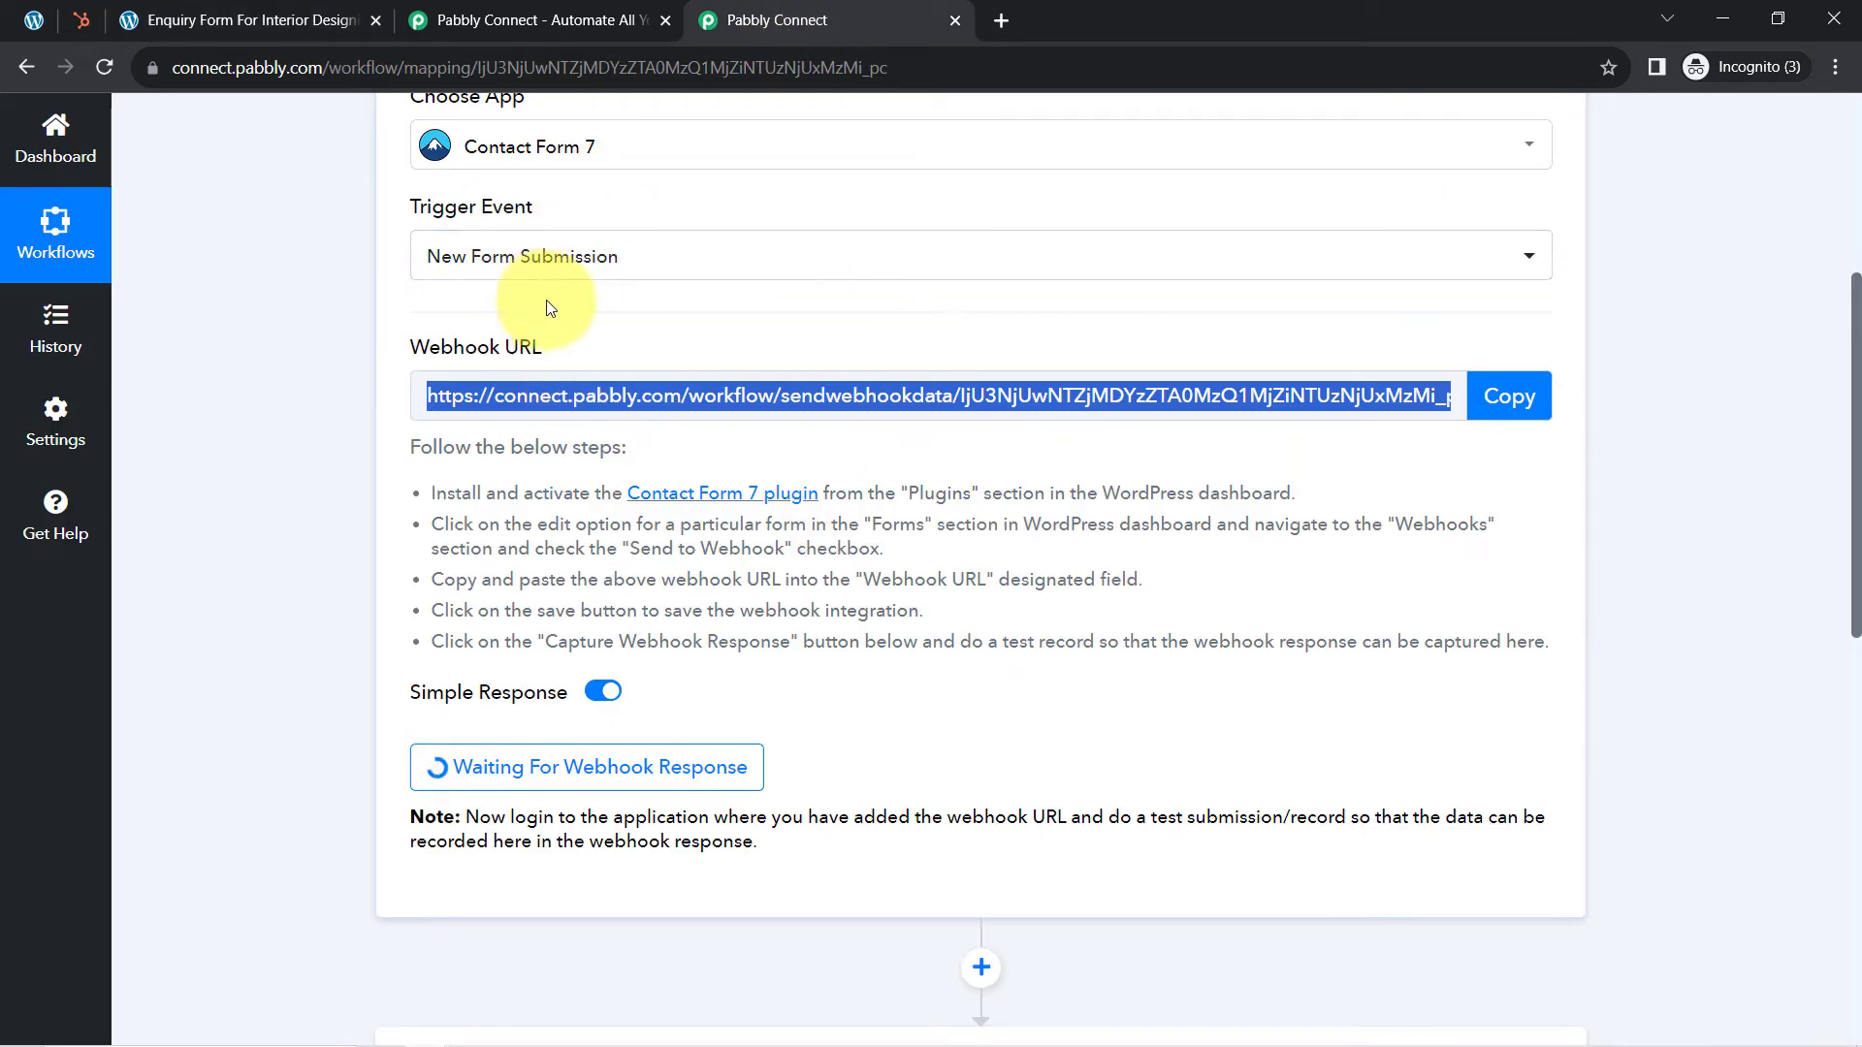
pyautogui.click(262, 8)
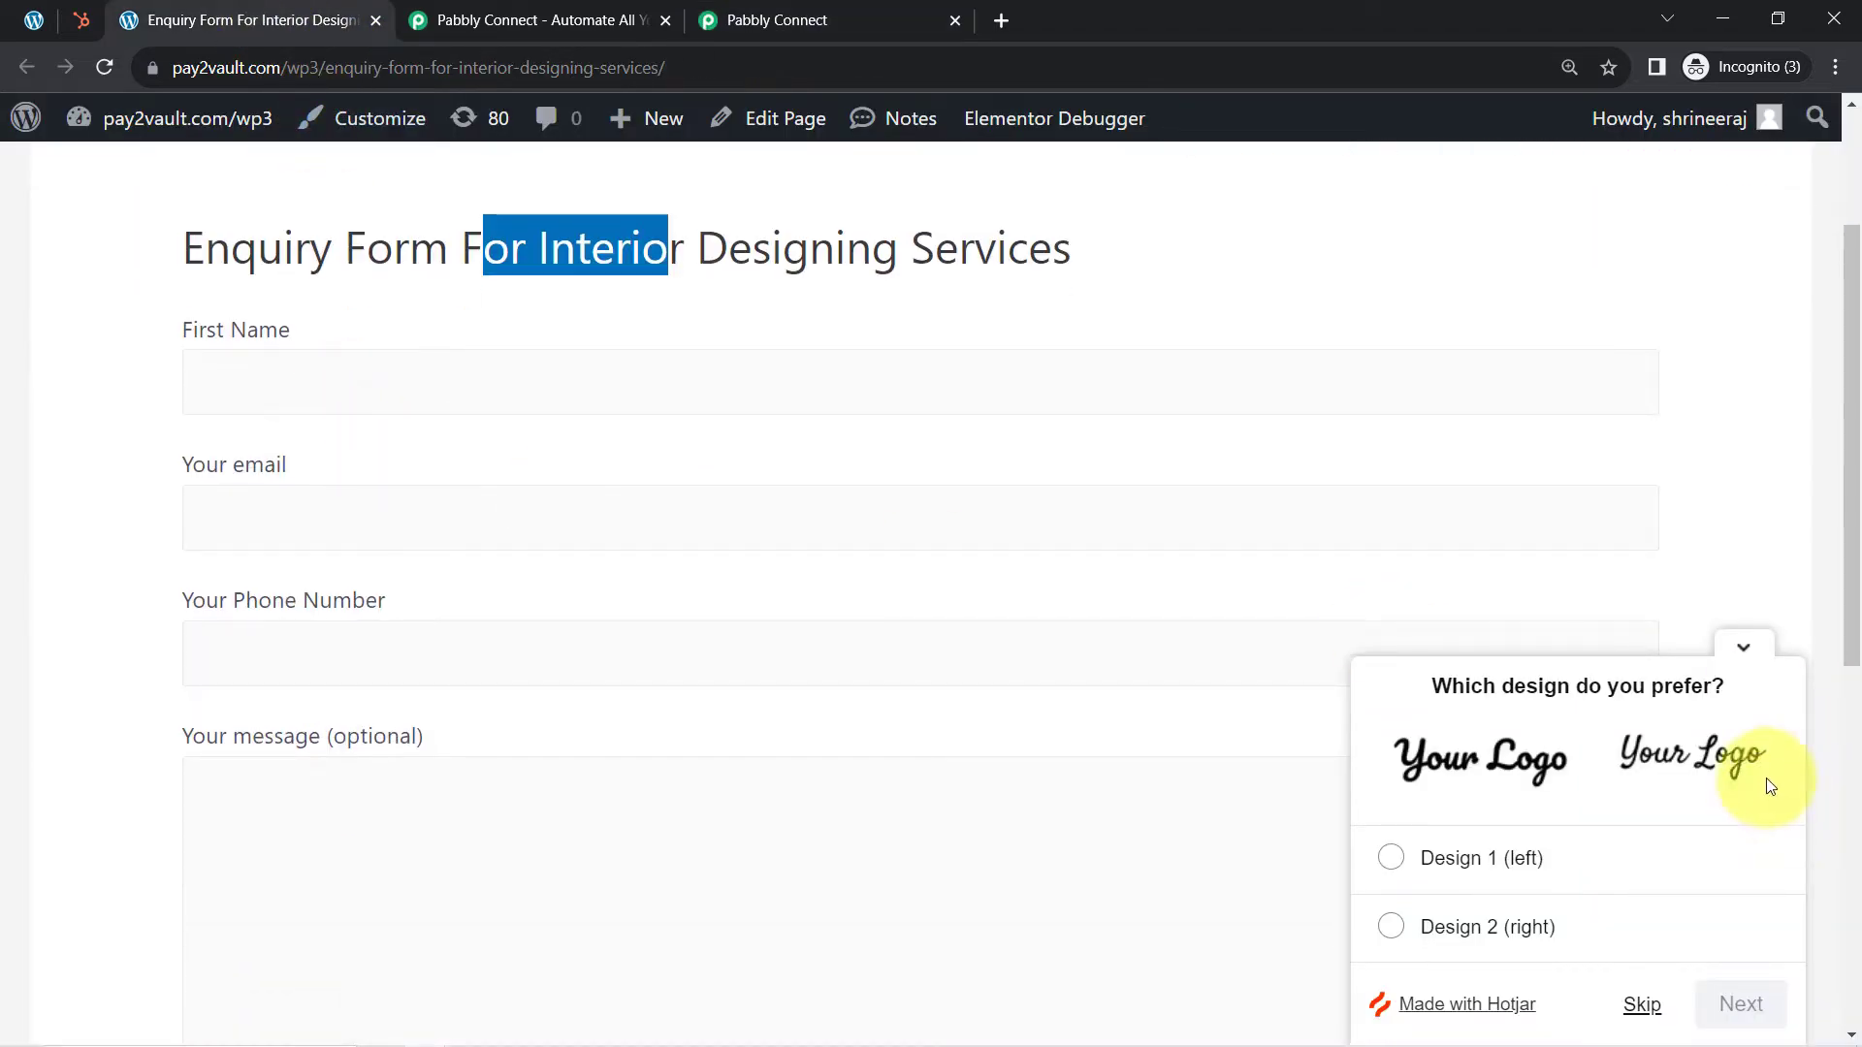
# Step: Fill in the enquiry form's first name, email and phone number, with the message "I'd like to design a Office"
pyautogui.click(1743, 648)
pyautogui.click(242, 380)
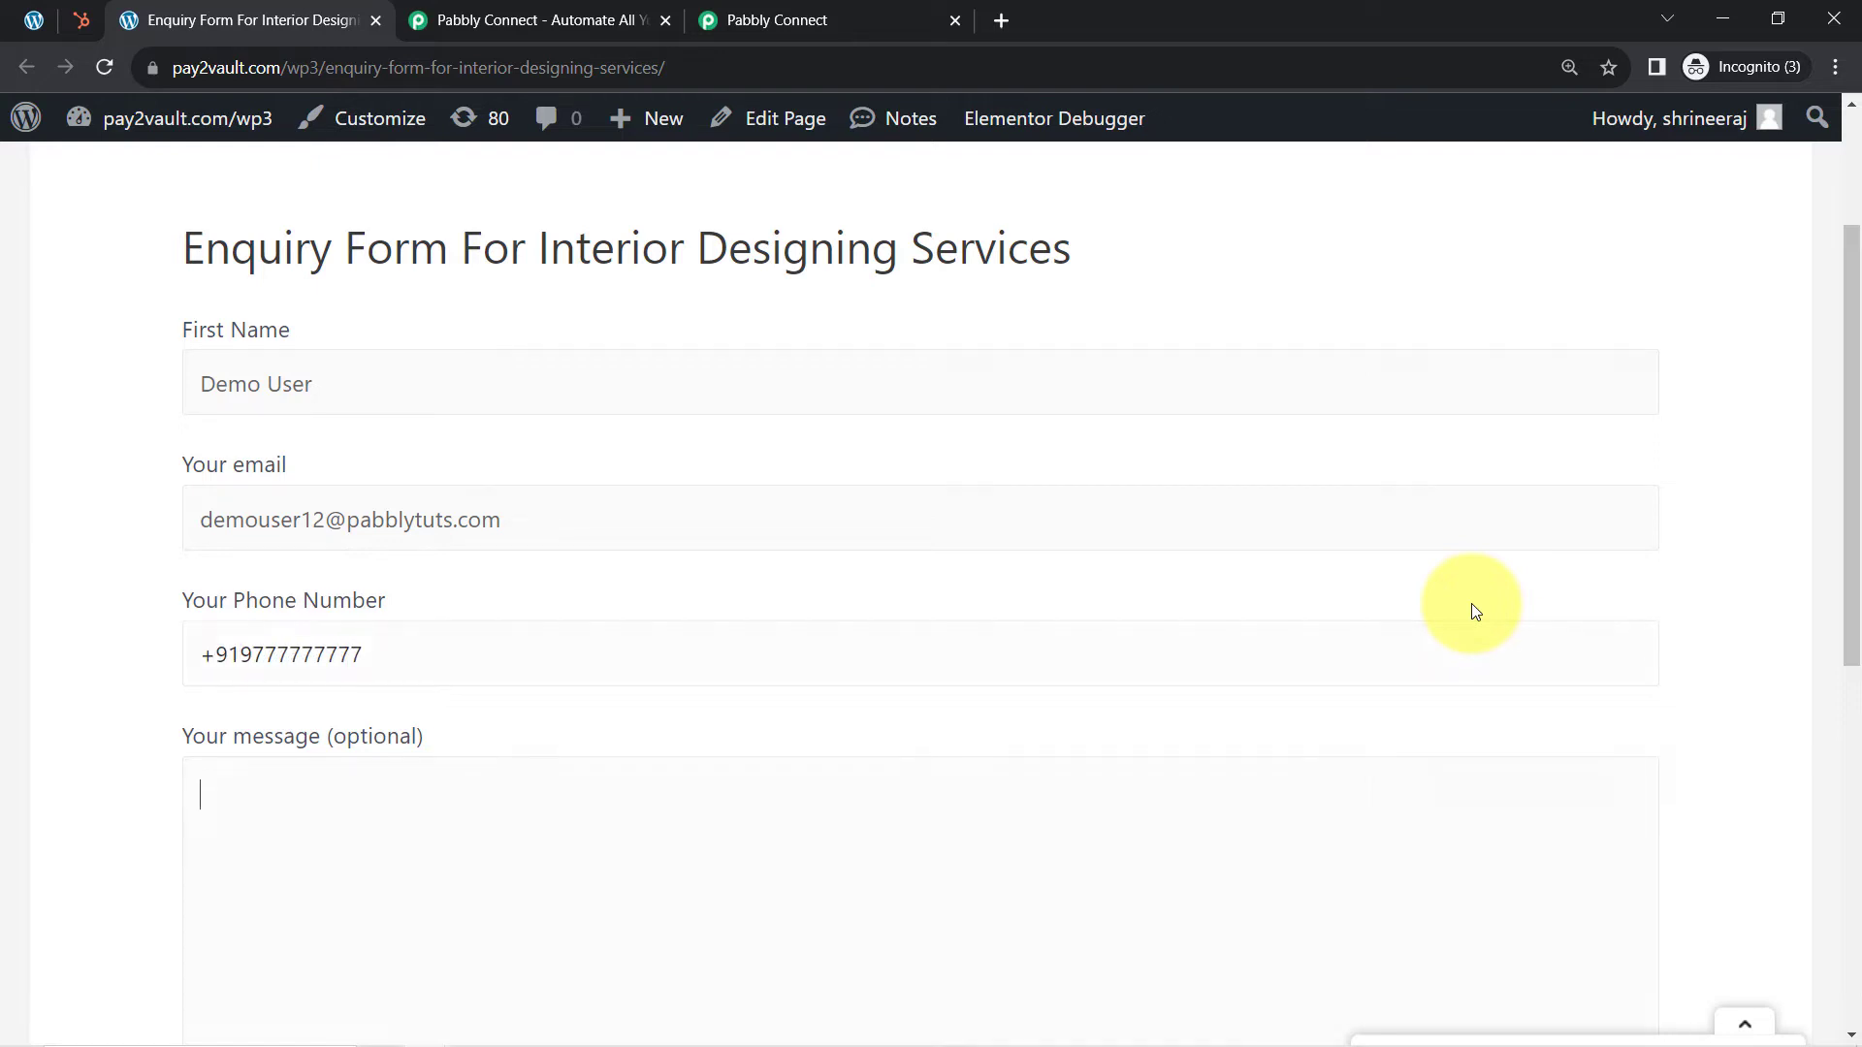
pyautogui.scroll(-5, 208, 724)
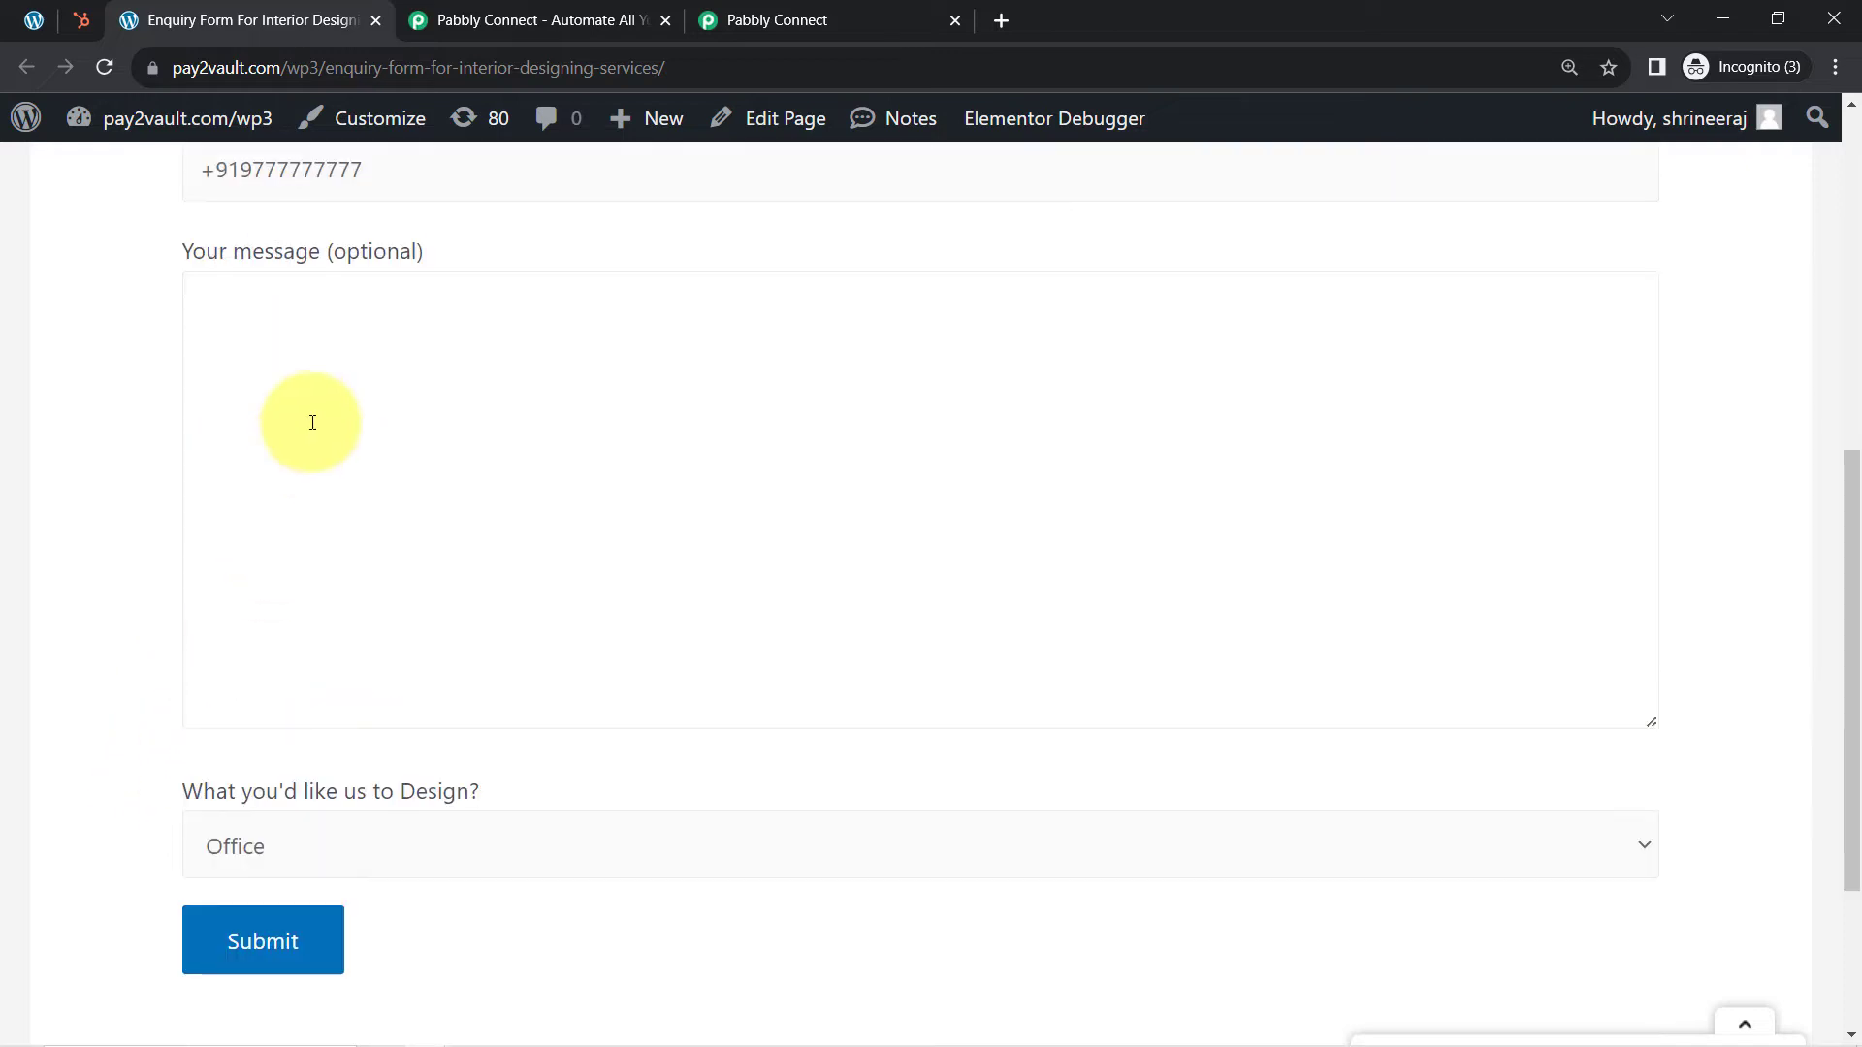
pyautogui.click(292, 373)
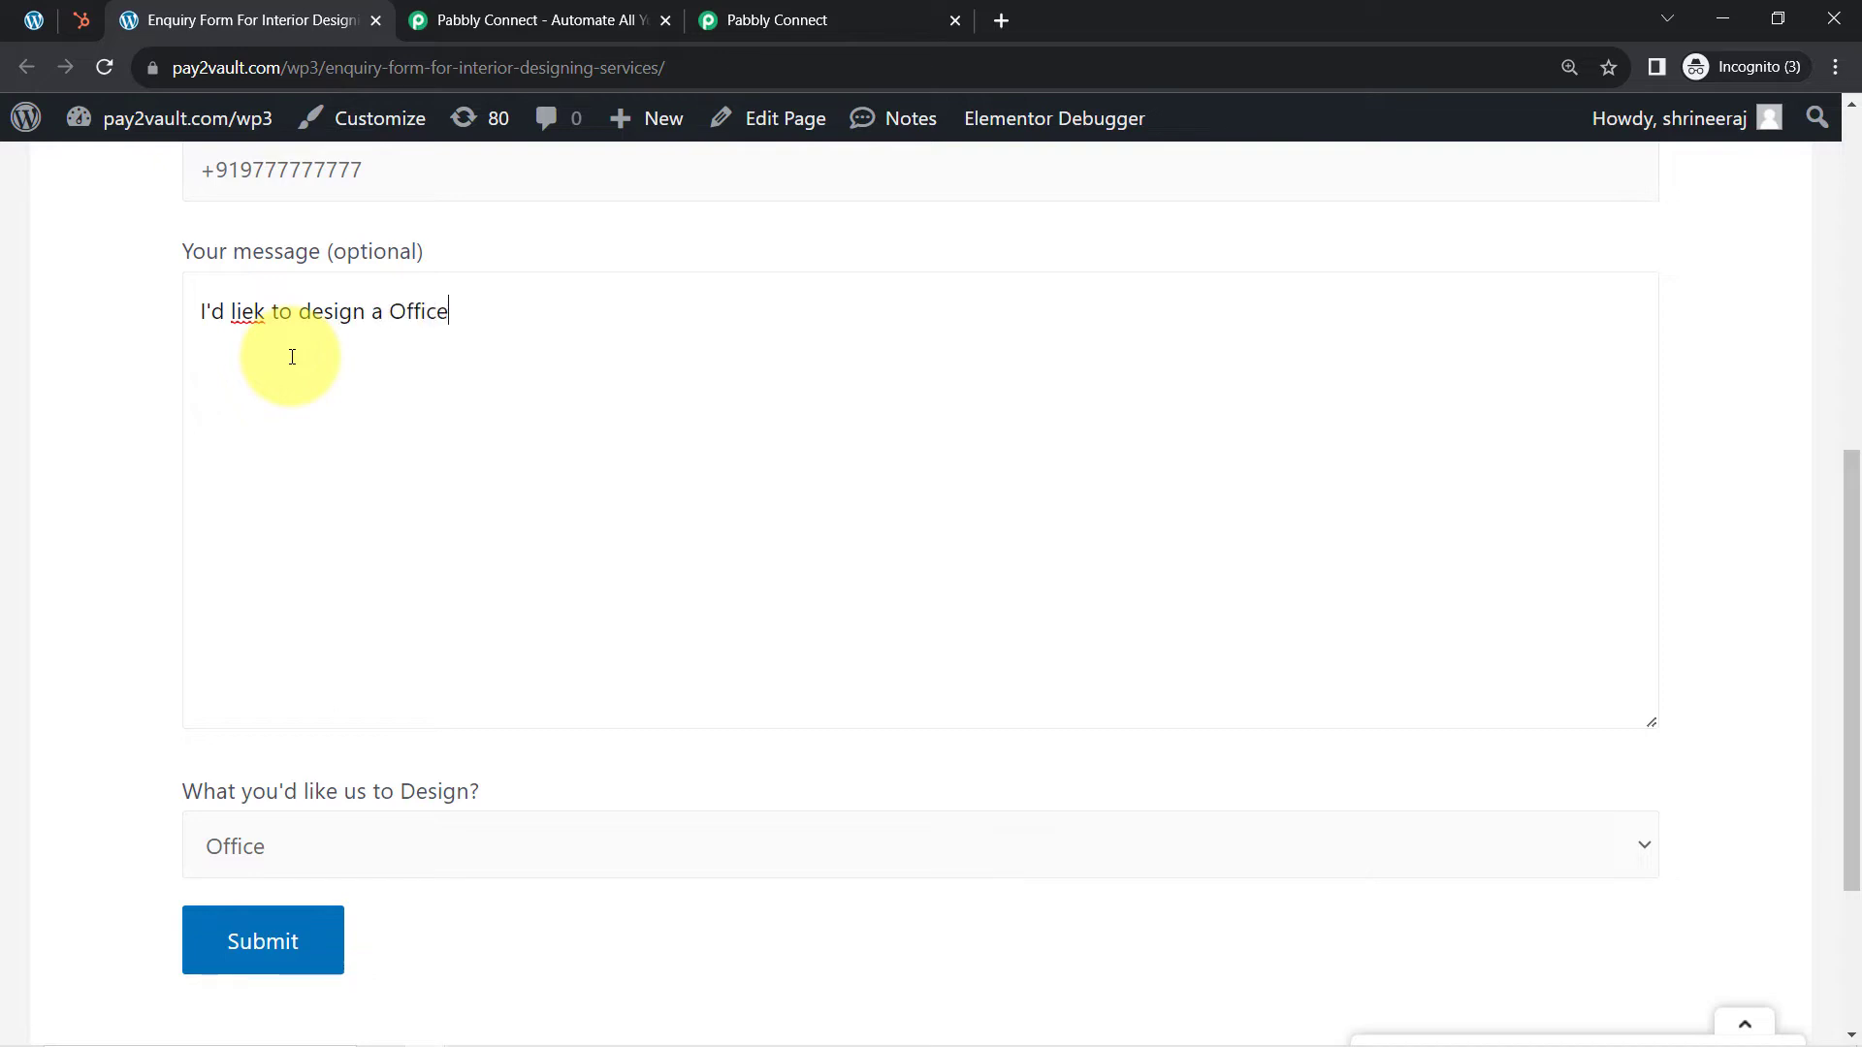
pyautogui.rightClick(250, 314)
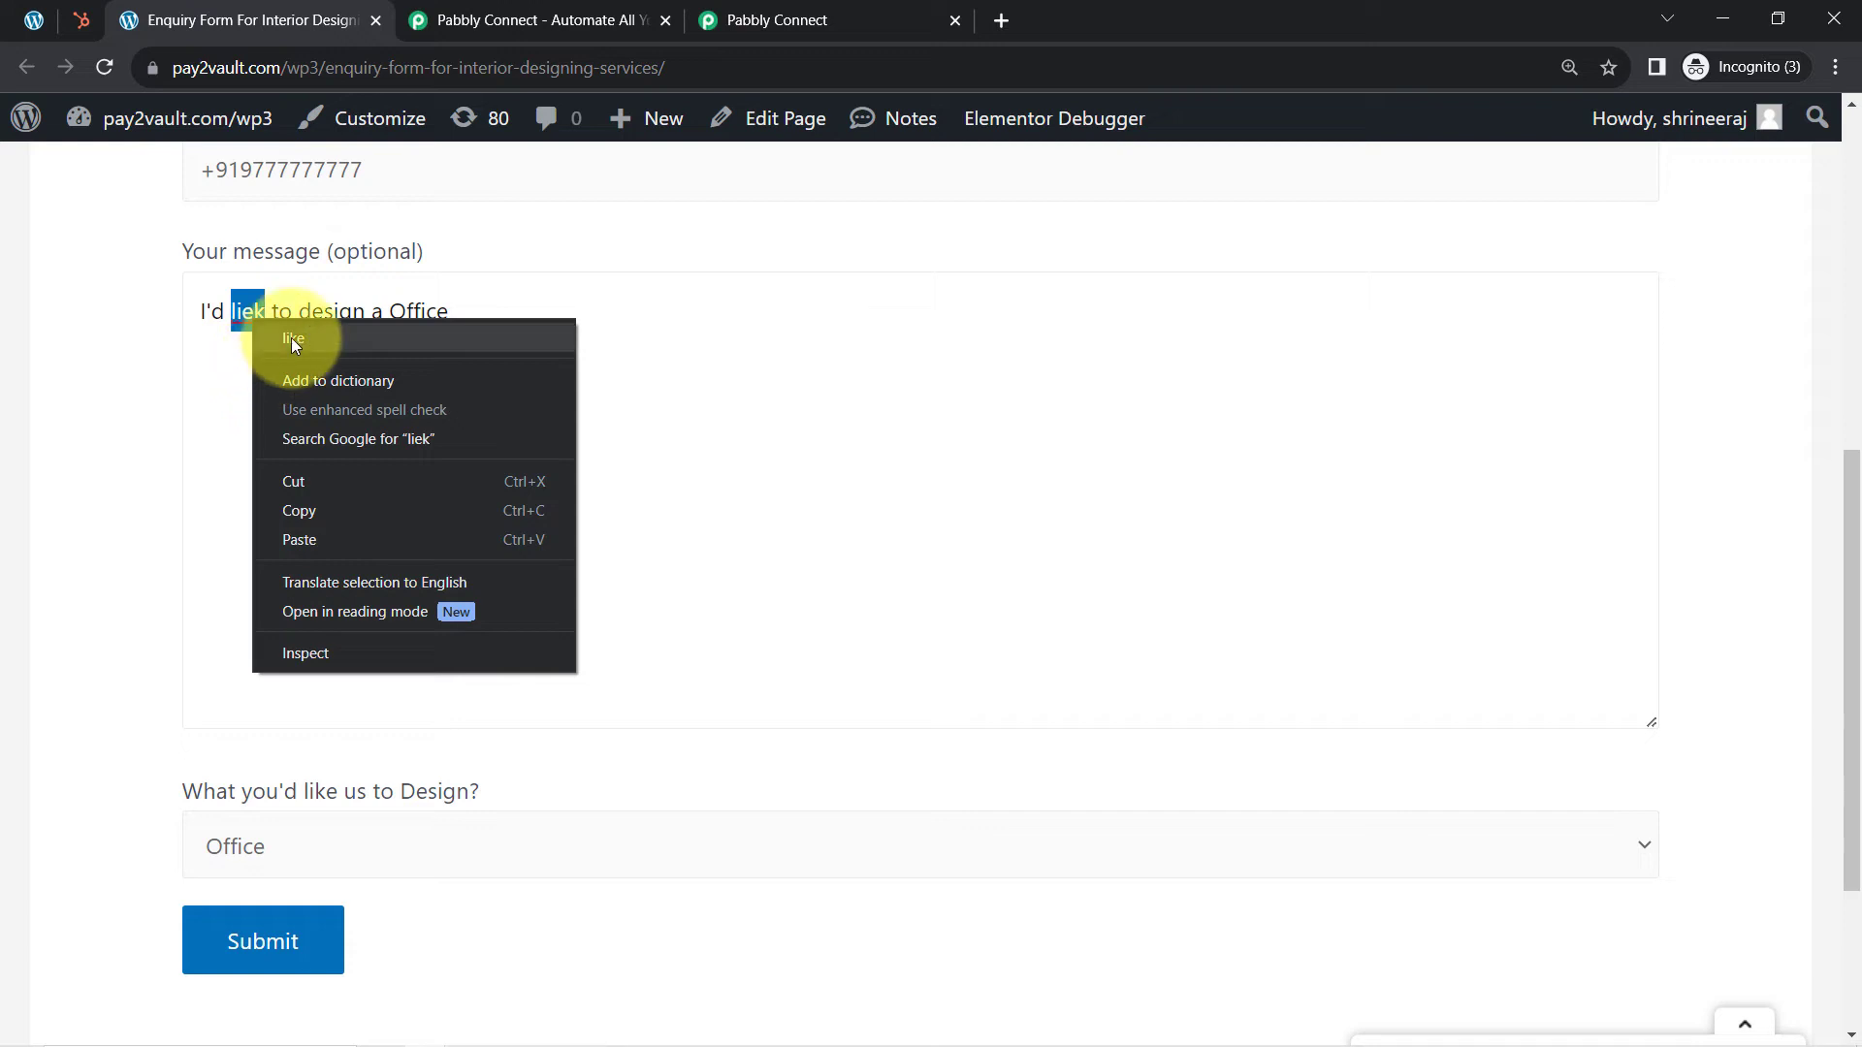
pyautogui.click(291, 338)
# Step: Choose Office as what to design and submit the enquiry form
pyautogui.moveTo(215, 792); pyautogui.dragTo(361, 815)
pyautogui.click(268, 849)
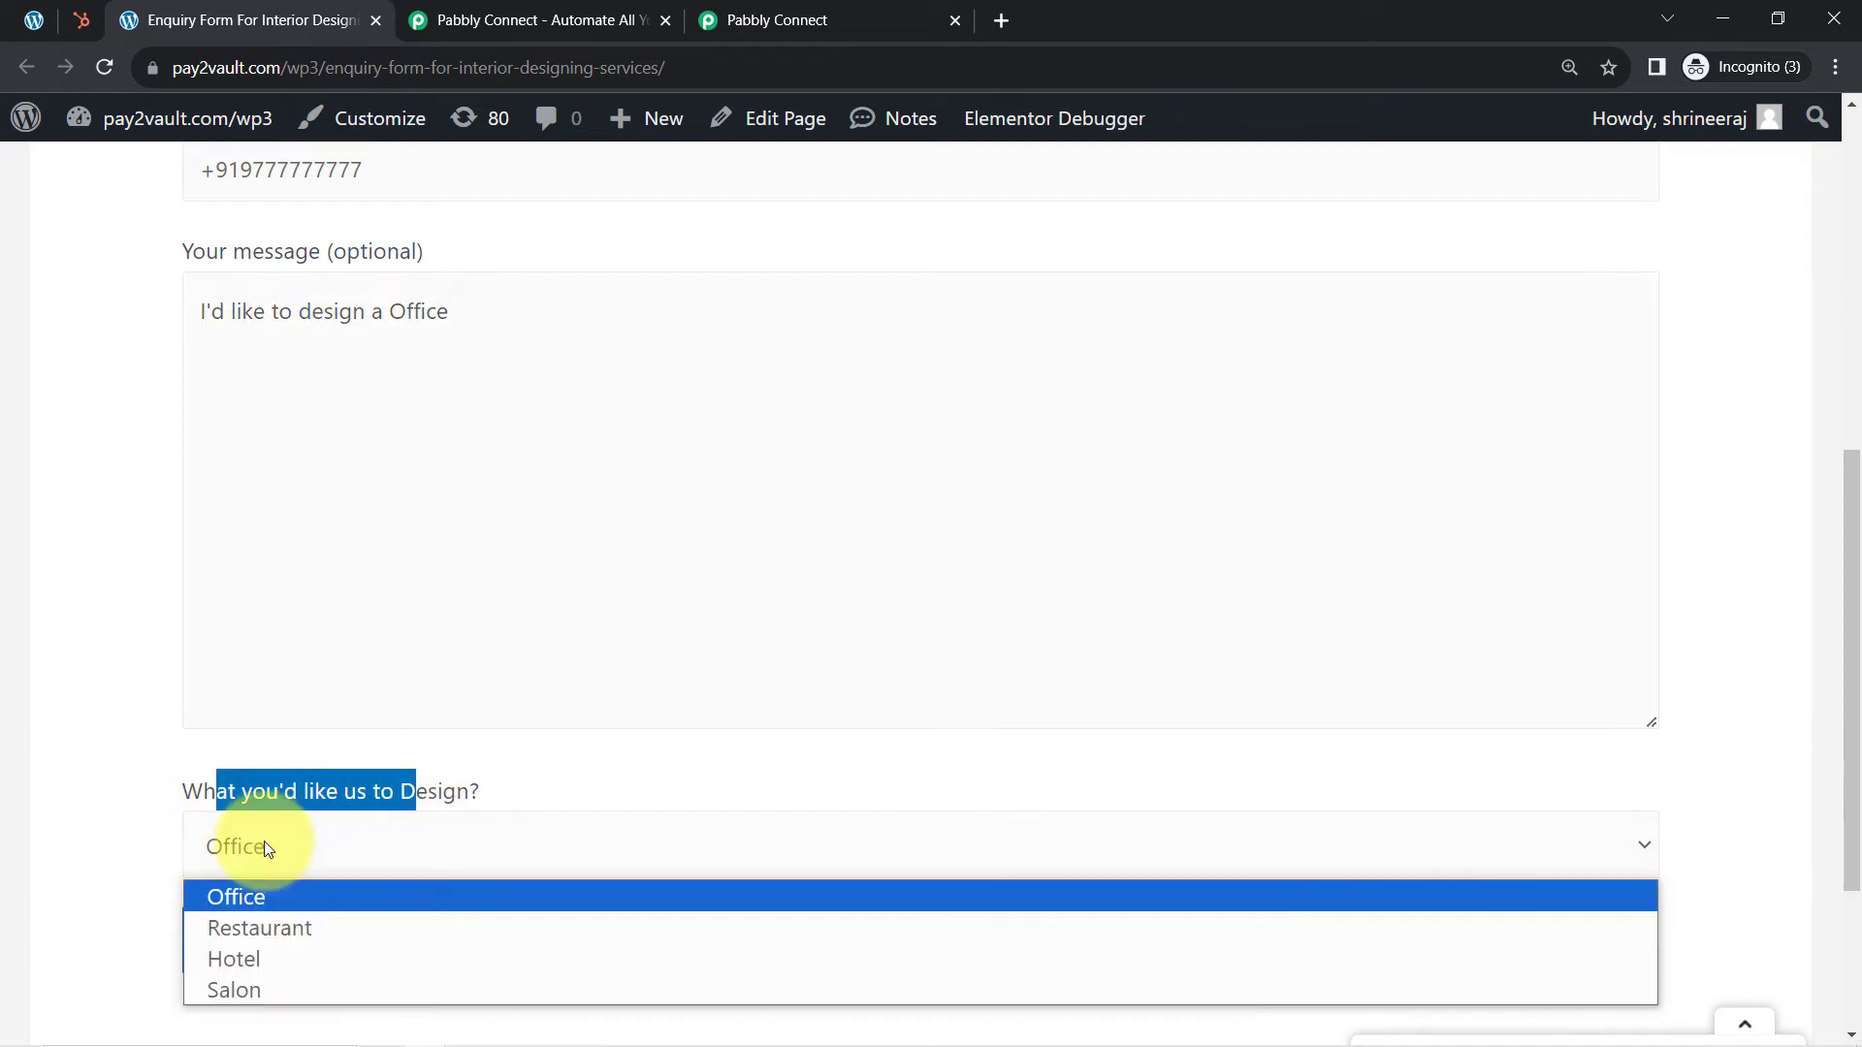
pyautogui.click(237, 894)
pyautogui.click(68, 790)
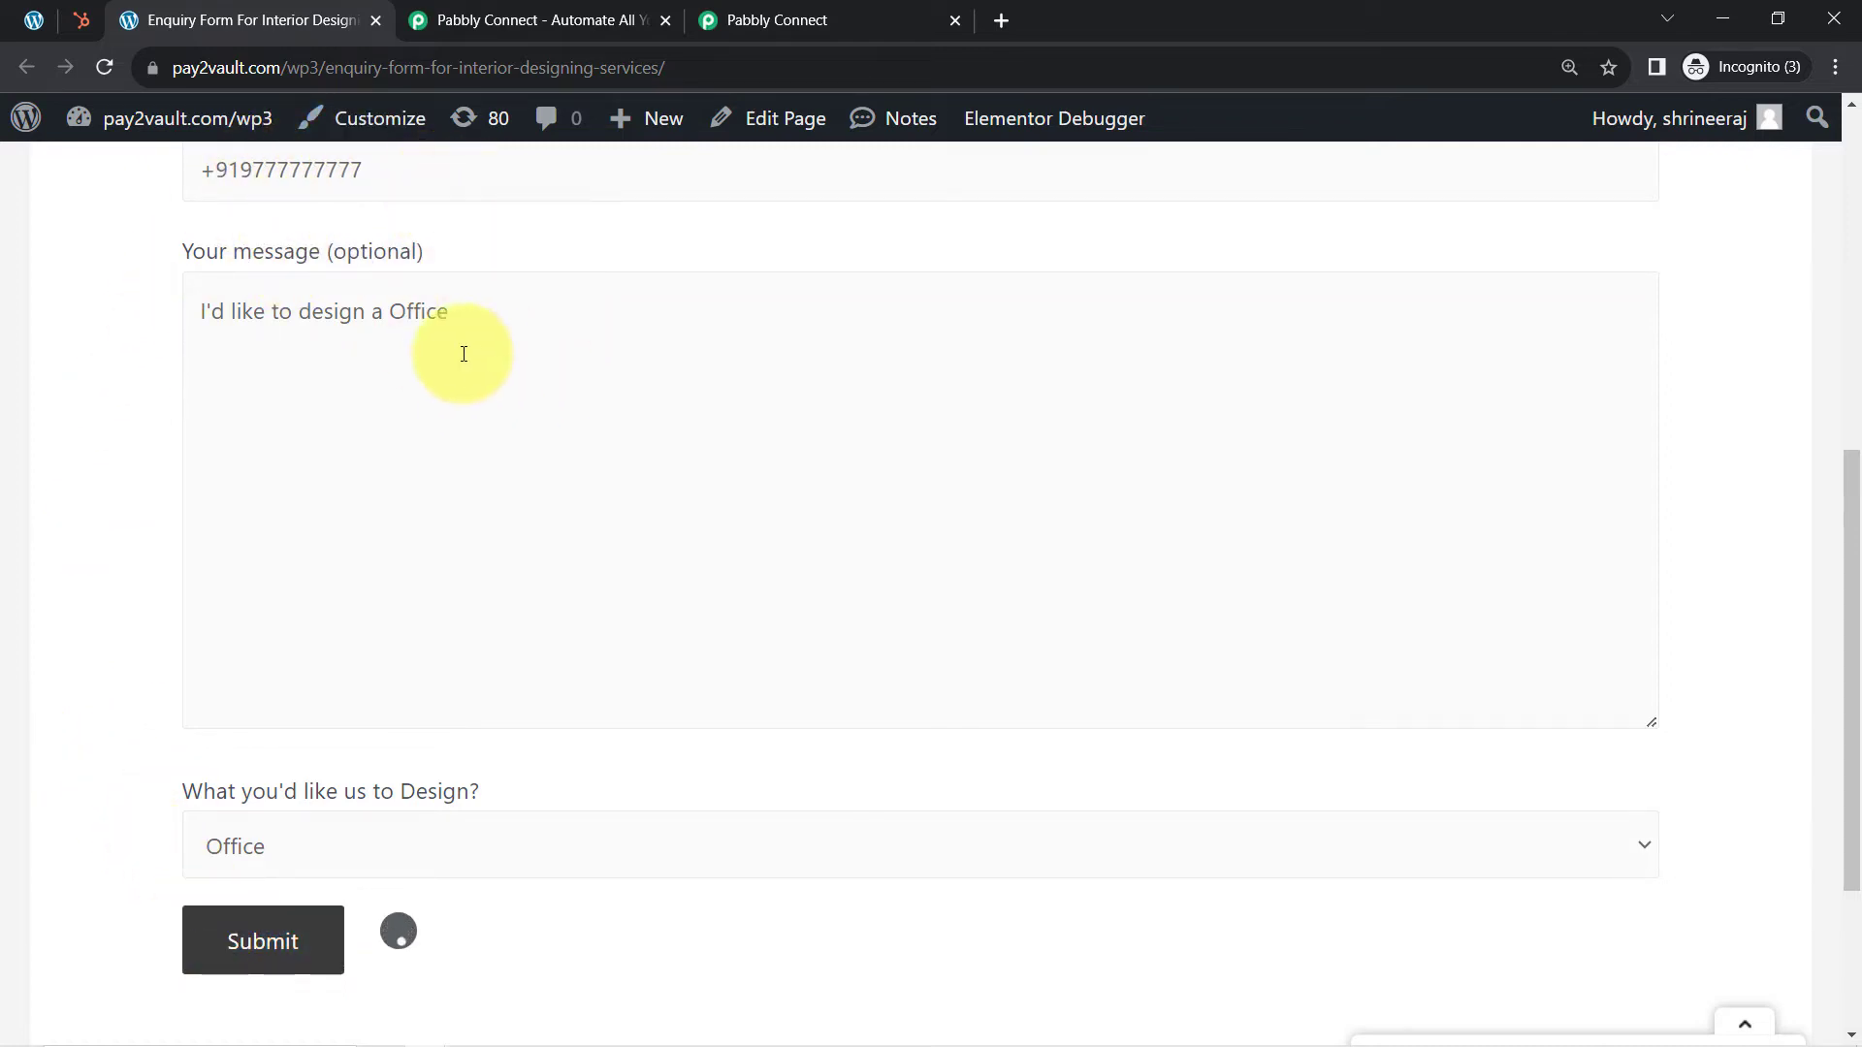
# Step: Check the Contact Form 7 trigger in the Pabbly Connect workflow for the webhook response, and check the form's submission progress
pyautogui.click(771, 20)
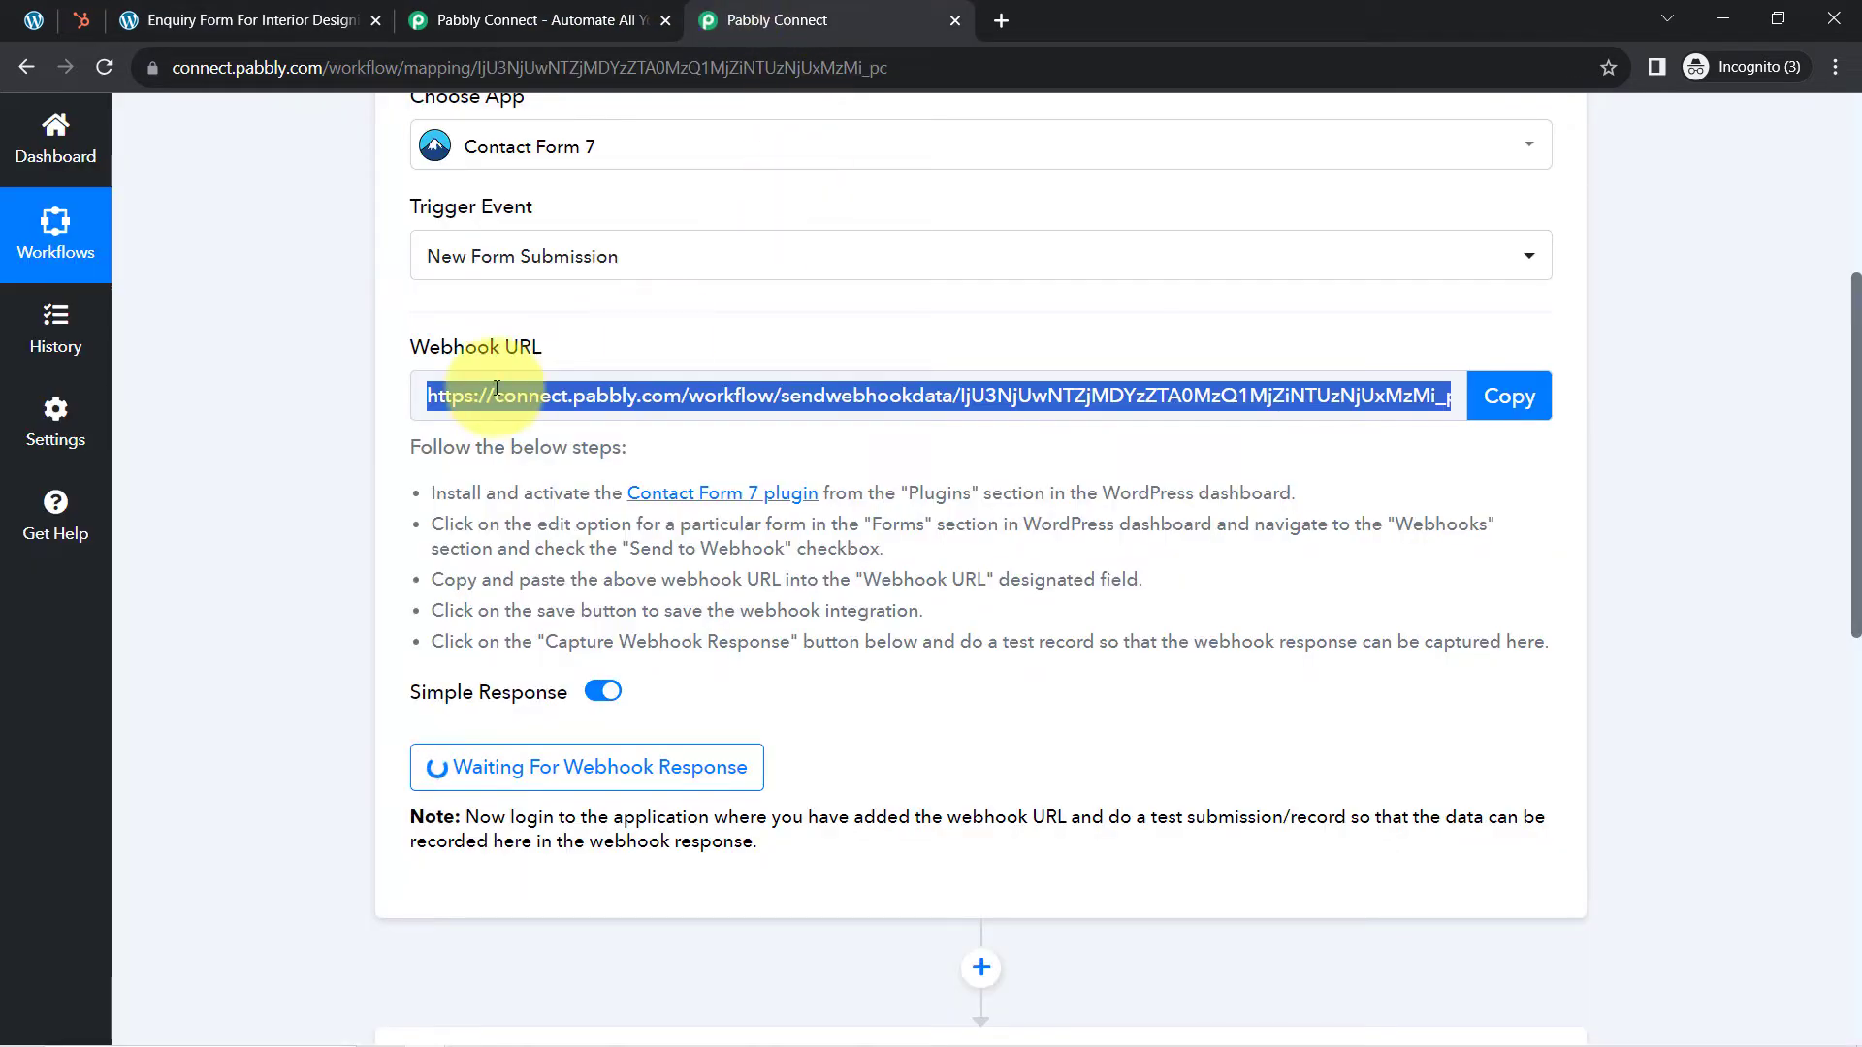
pyautogui.scroll(-2, 483, 562)
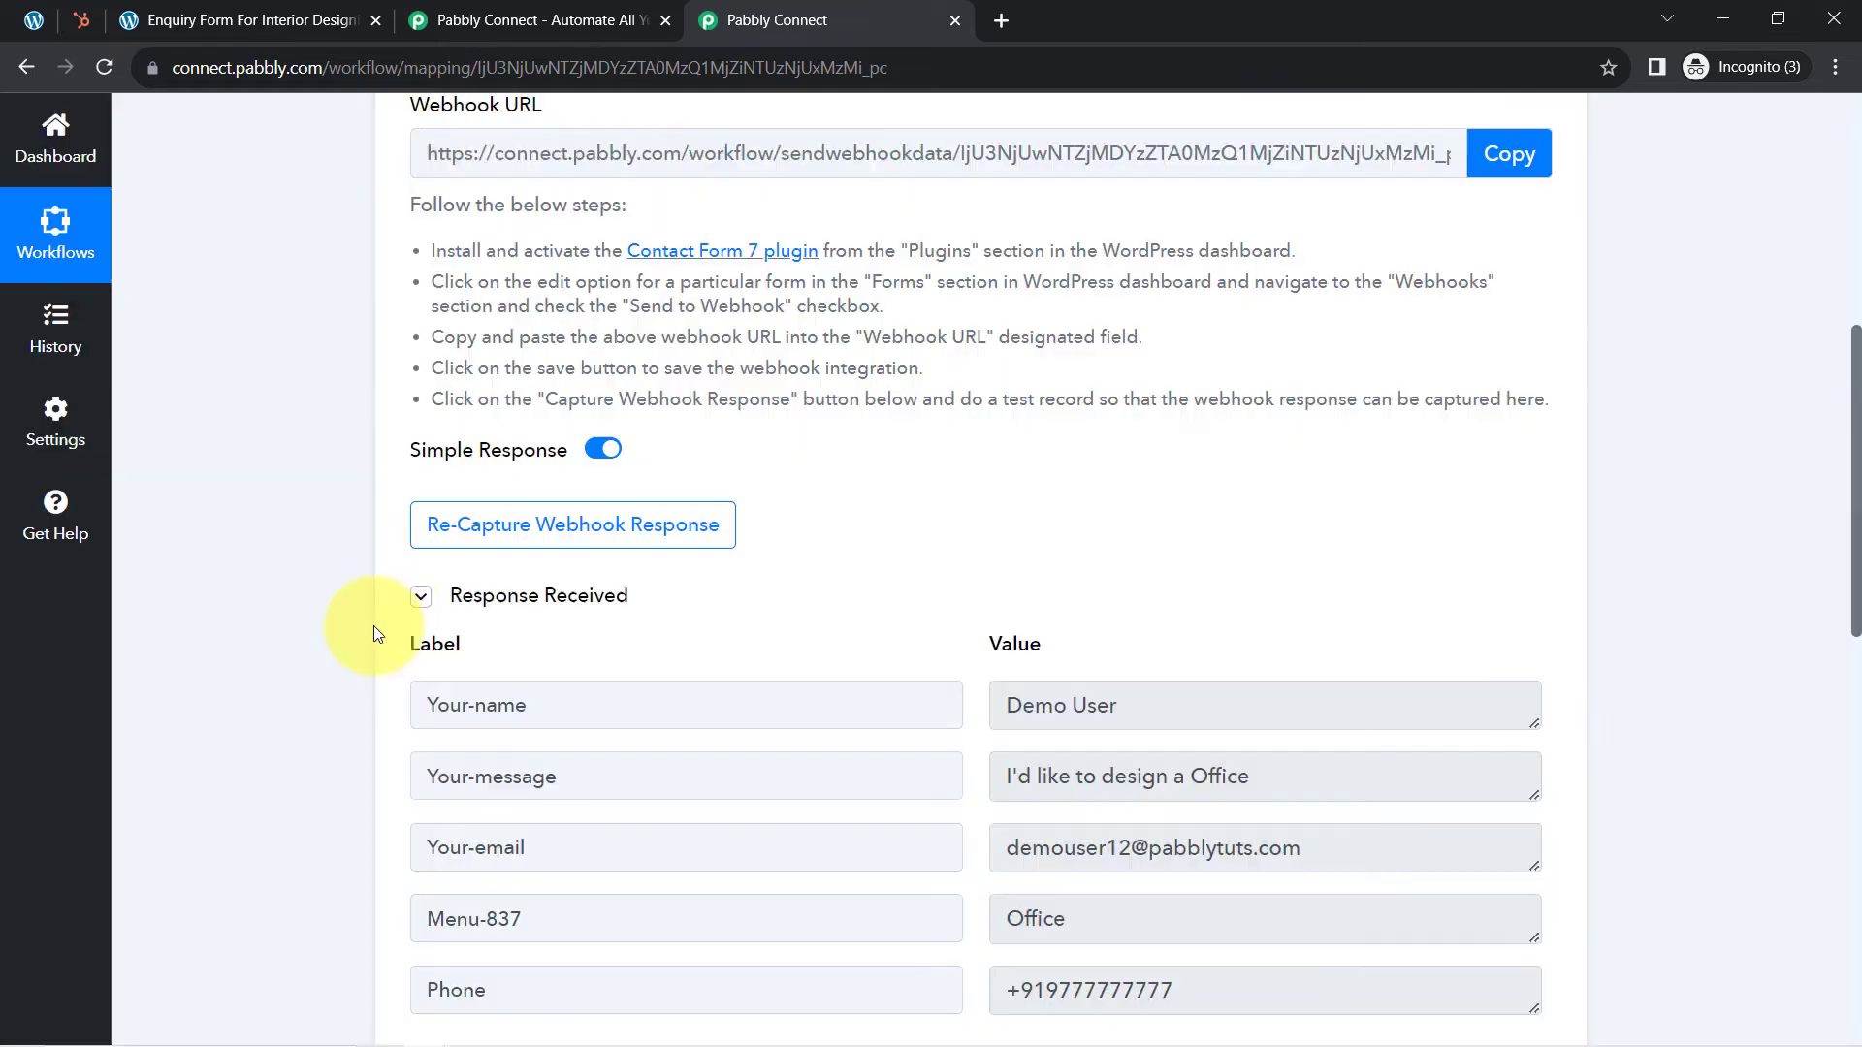
pyautogui.click(477, 605)
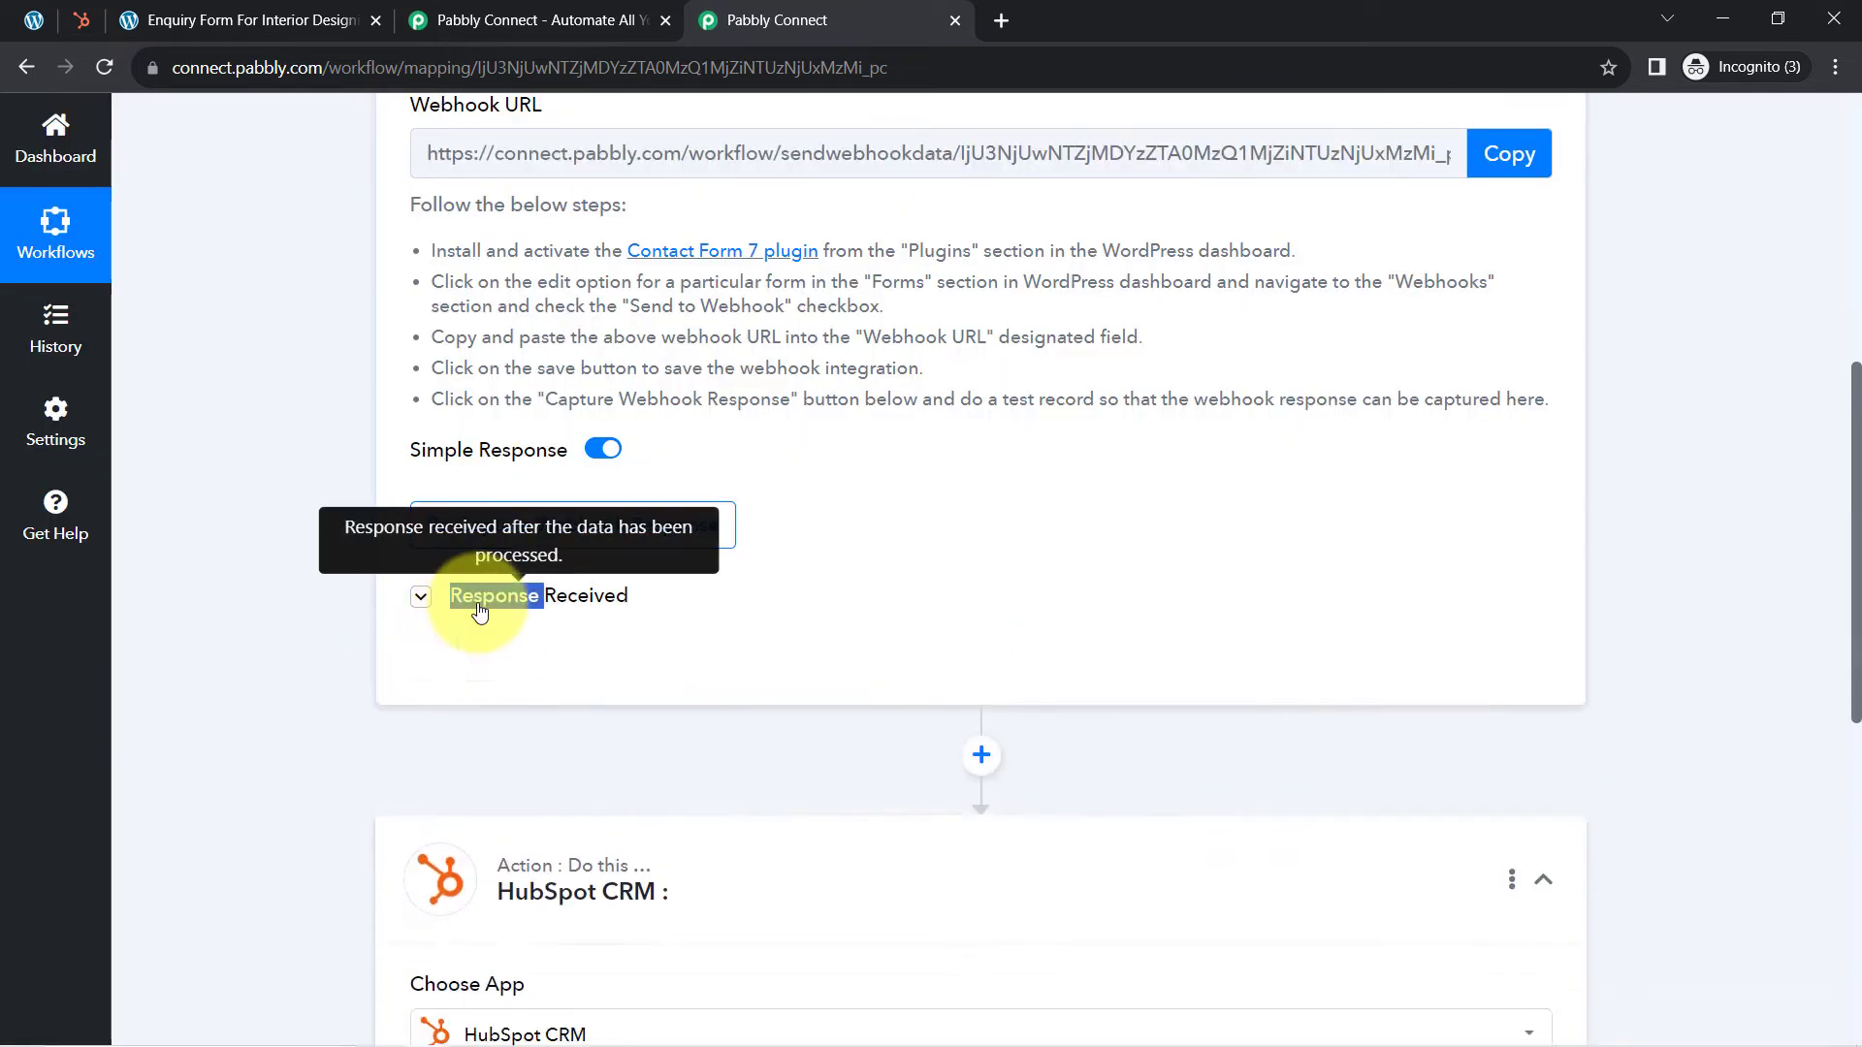
pyautogui.click(250, 21)
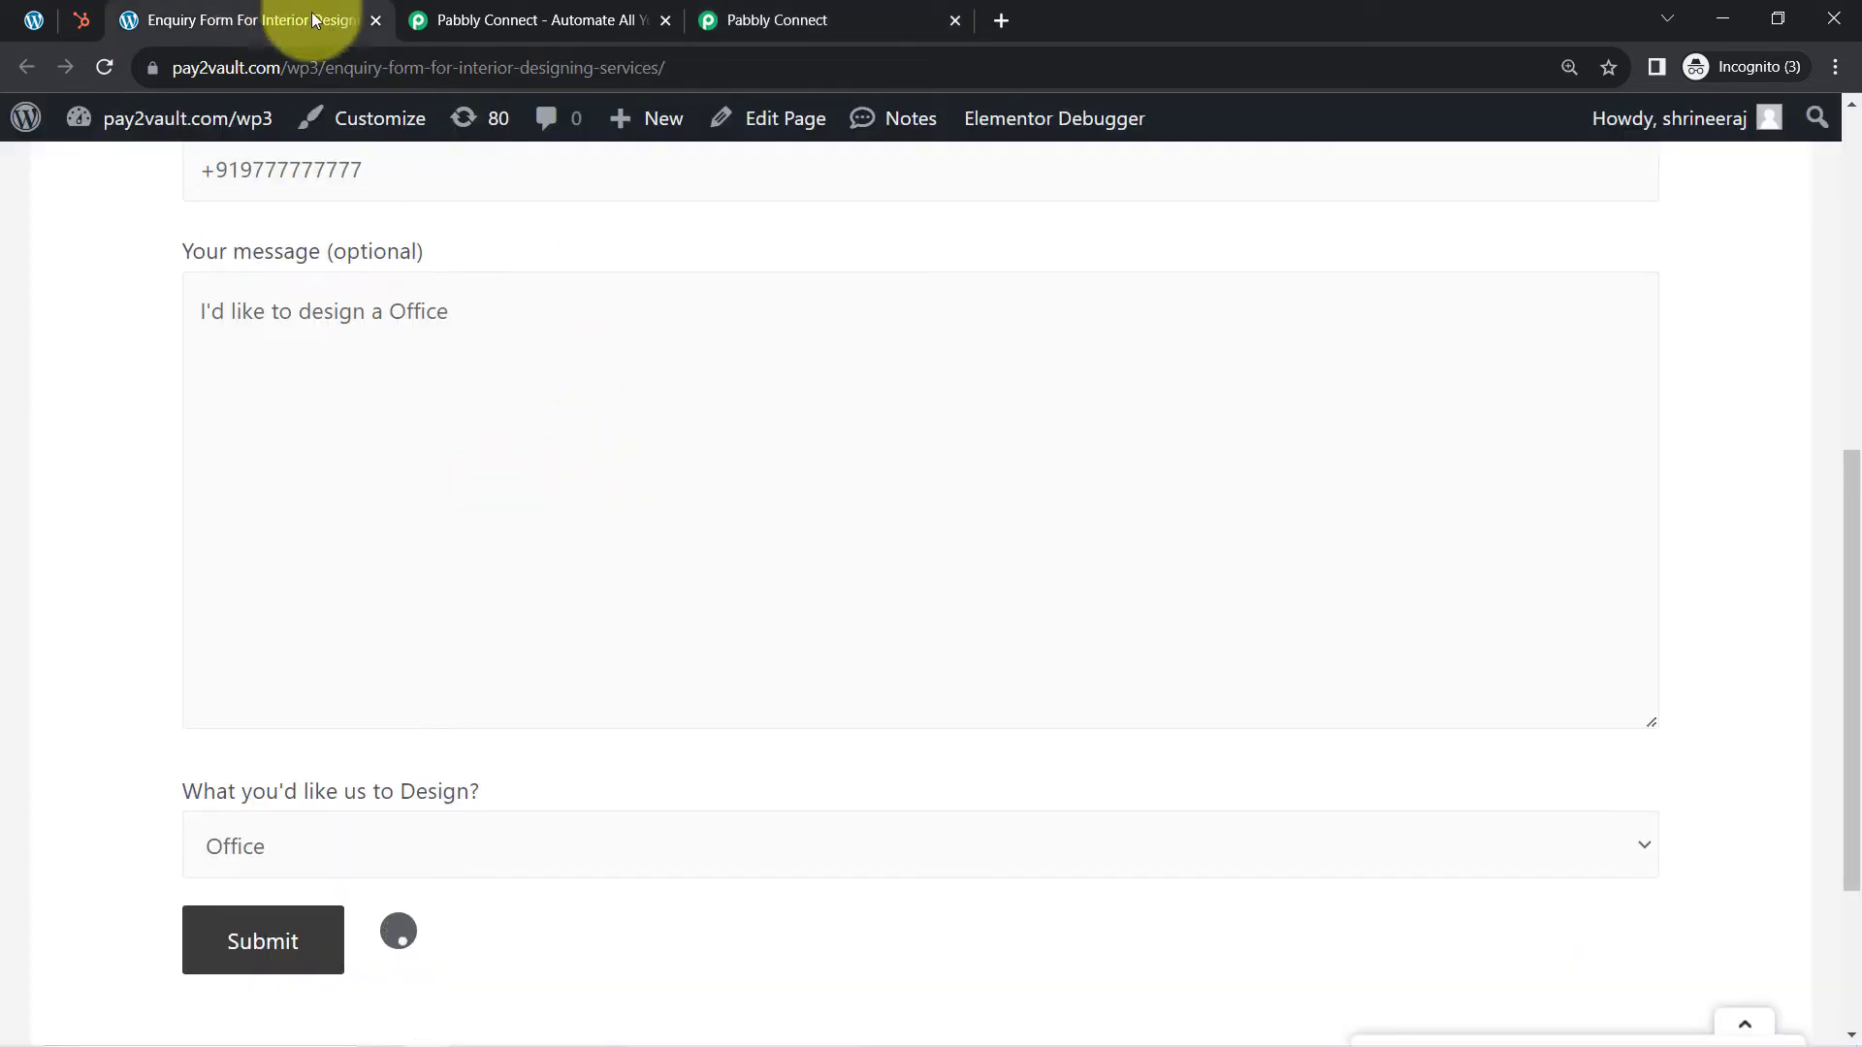
pyautogui.click(776, 8)
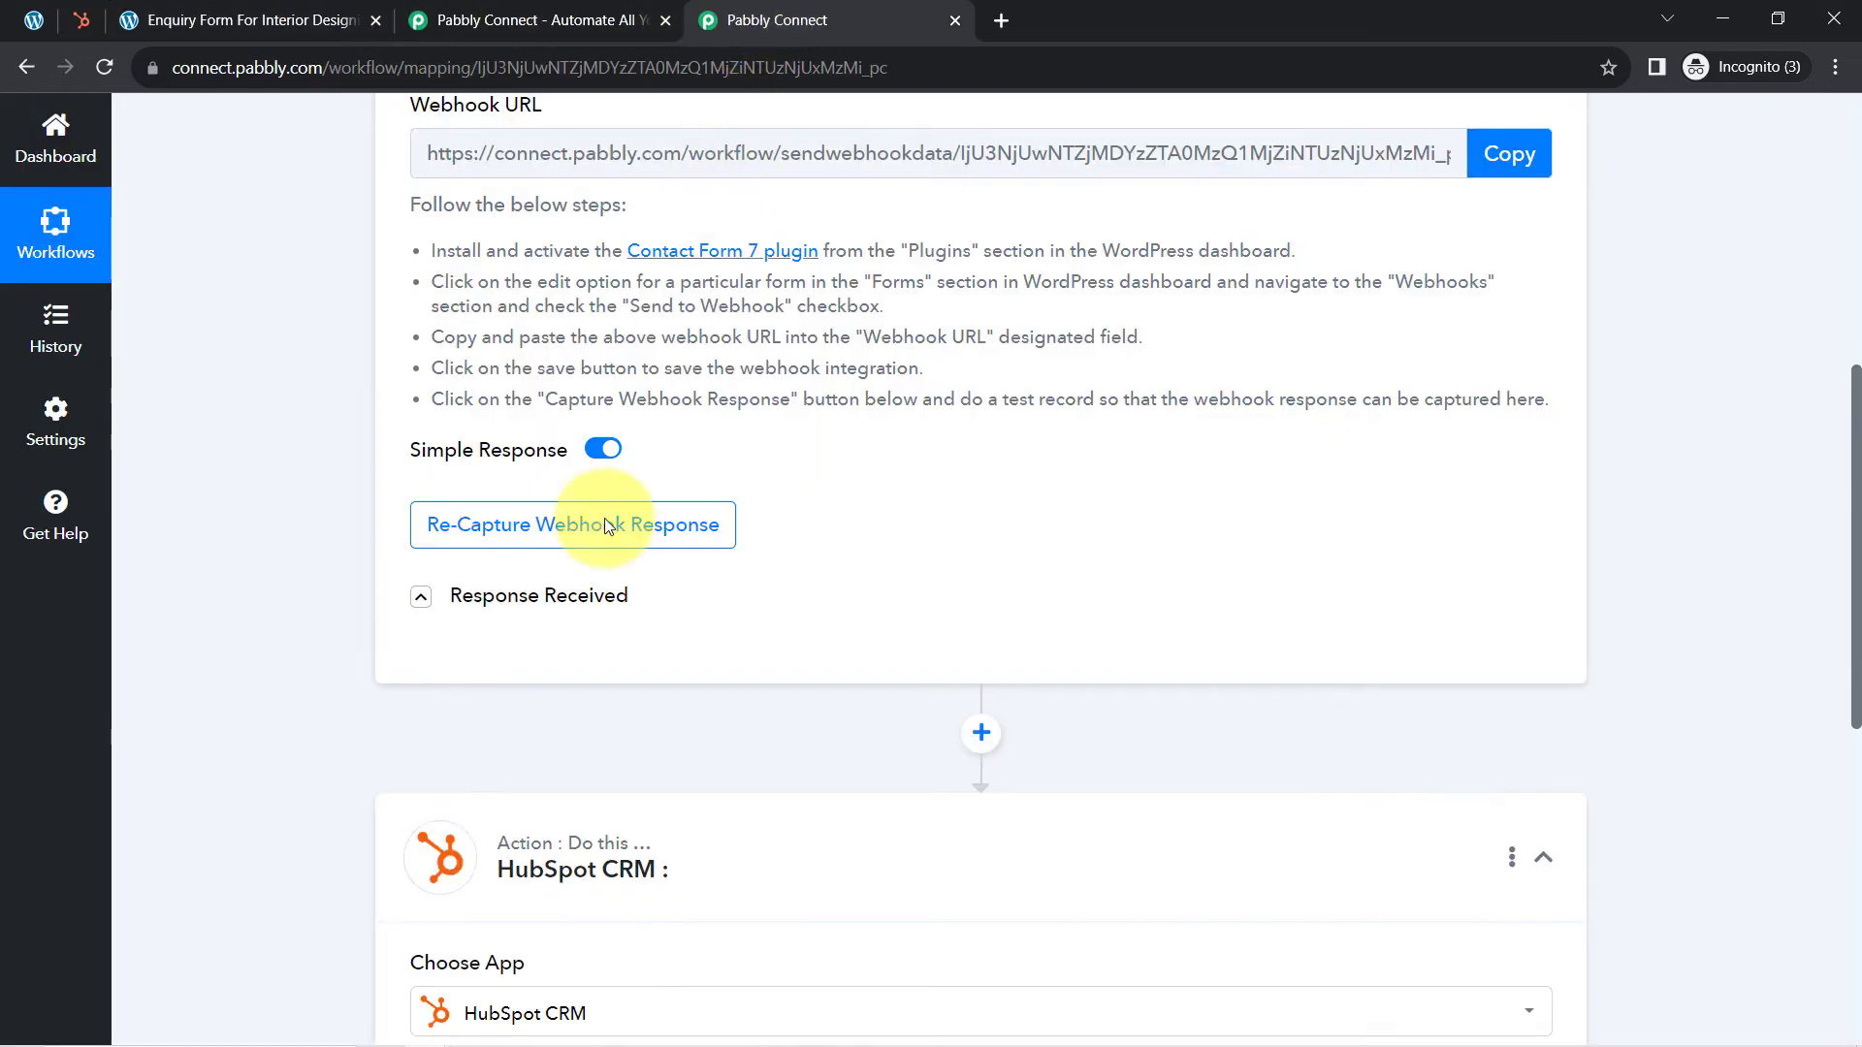
pyautogui.click(529, 609)
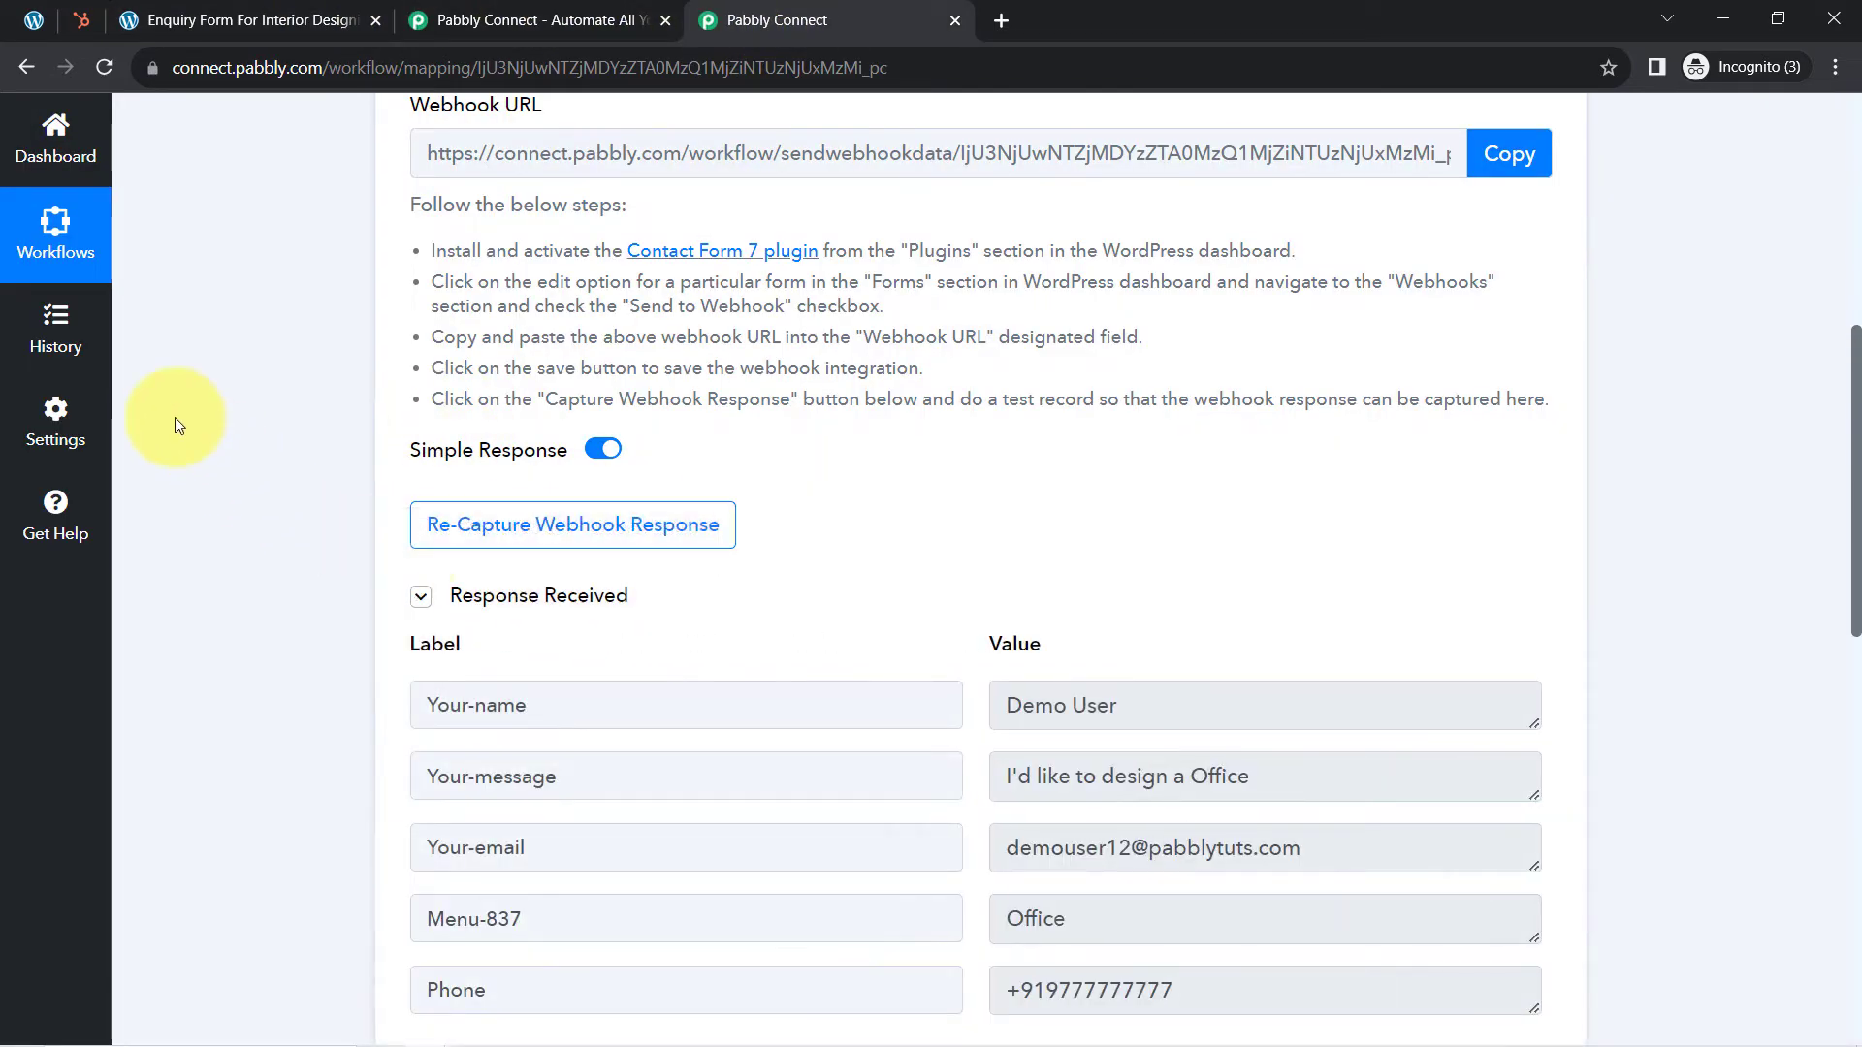
# Step: Review the captured name, message, email, menu choice and phone values in the trigger's received response
pyautogui.scroll(-2, 243, 426)
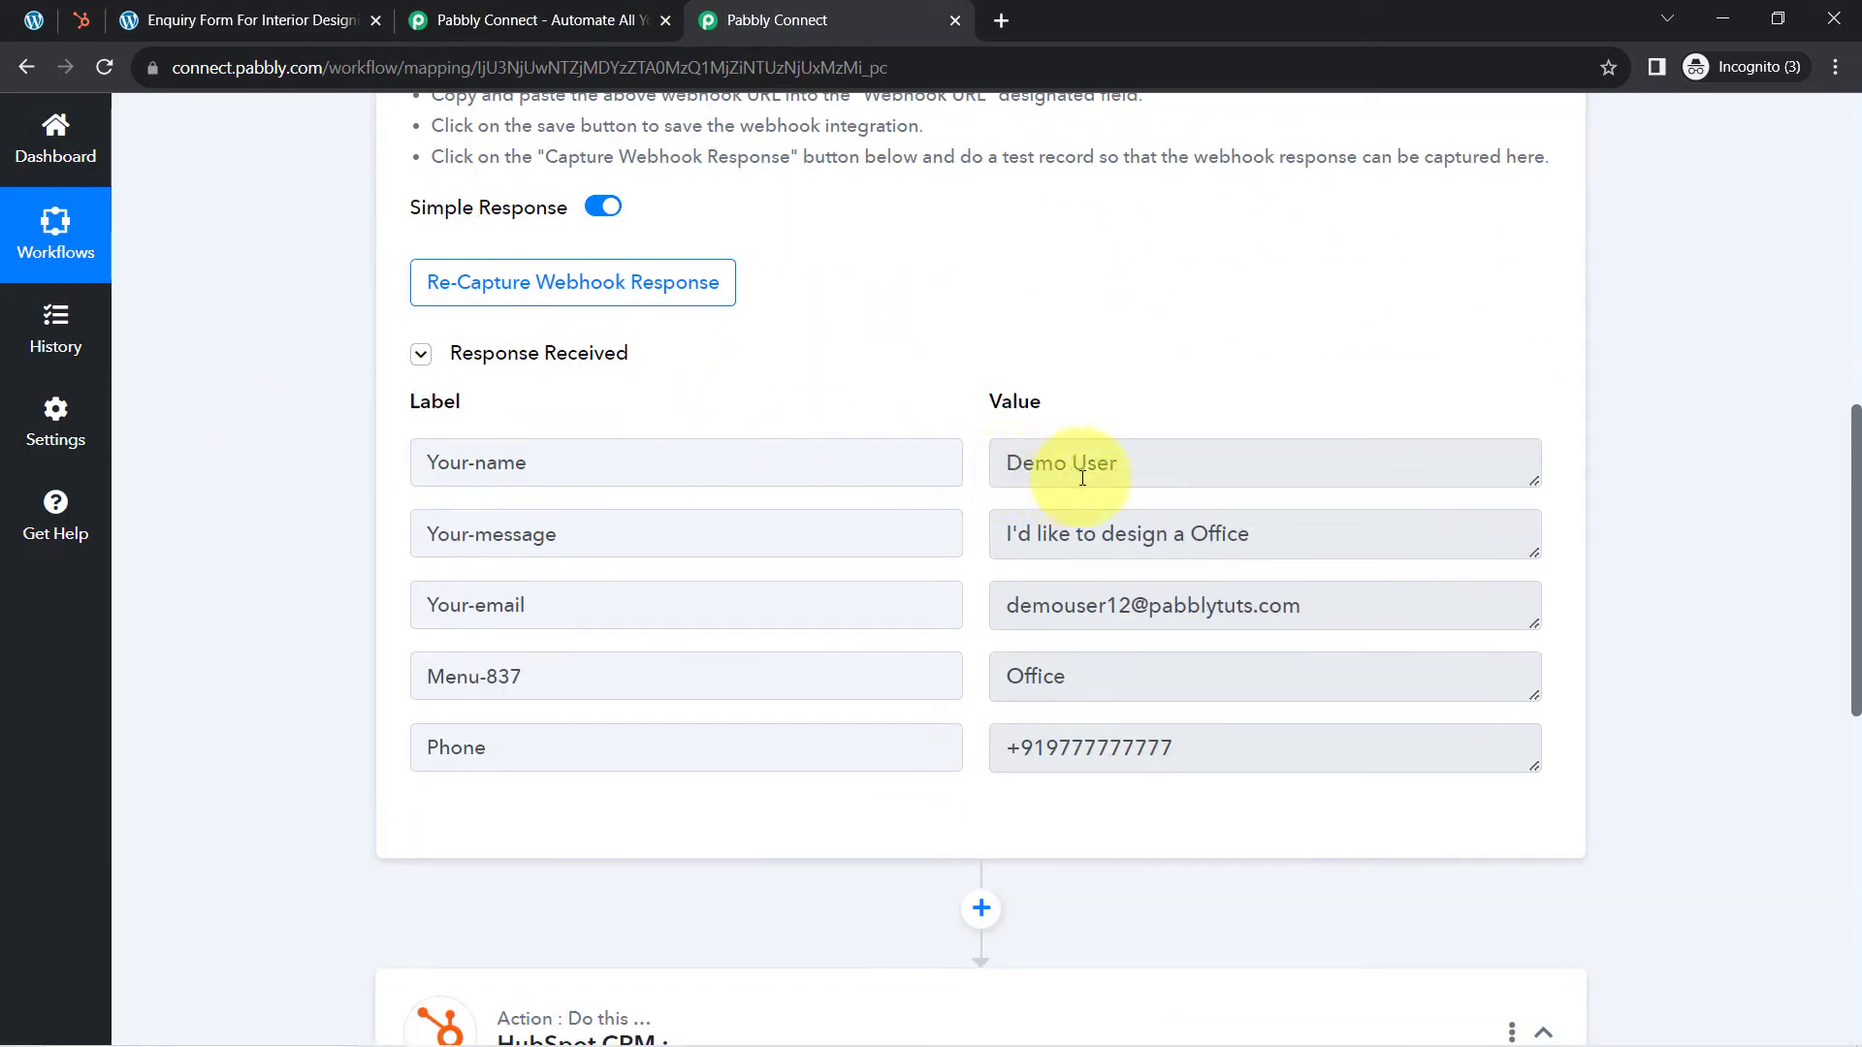
pyautogui.moveTo(1133, 465); pyautogui.dragTo(1012, 463)
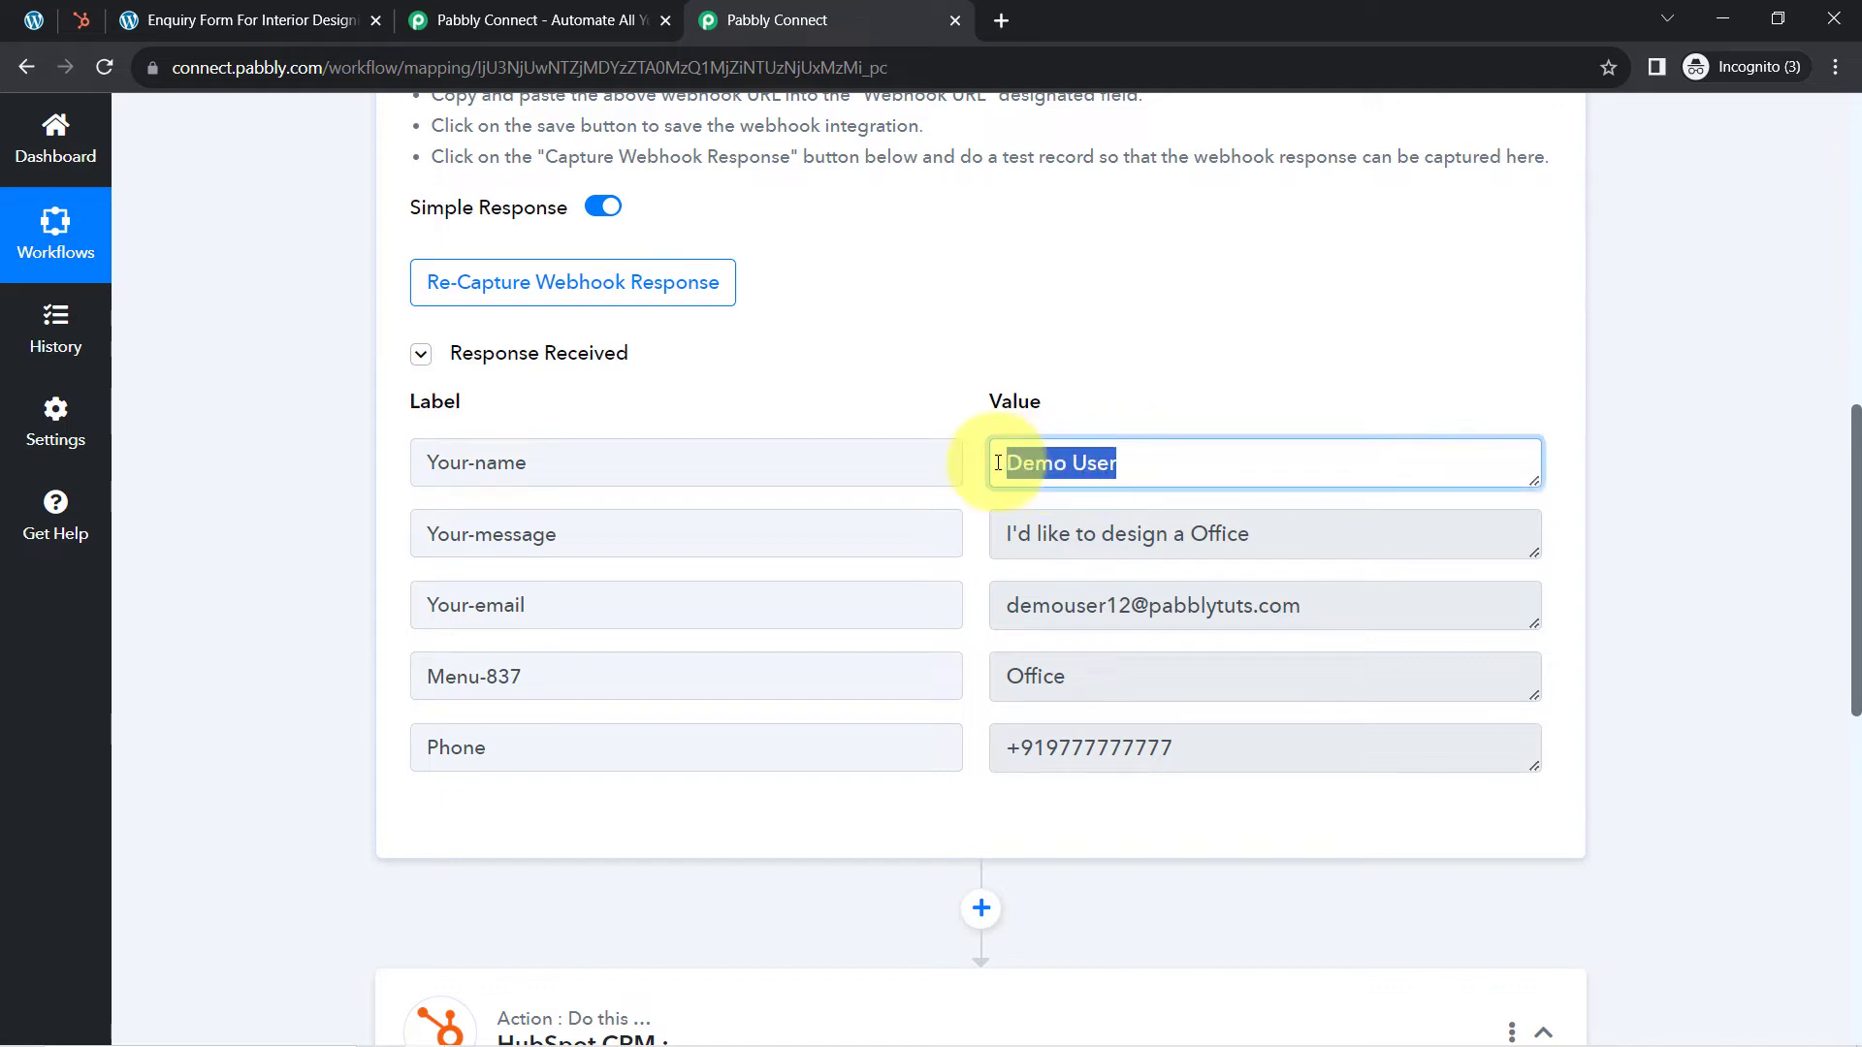
pyautogui.moveTo(1191, 523); pyautogui.dragTo(1044, 524)
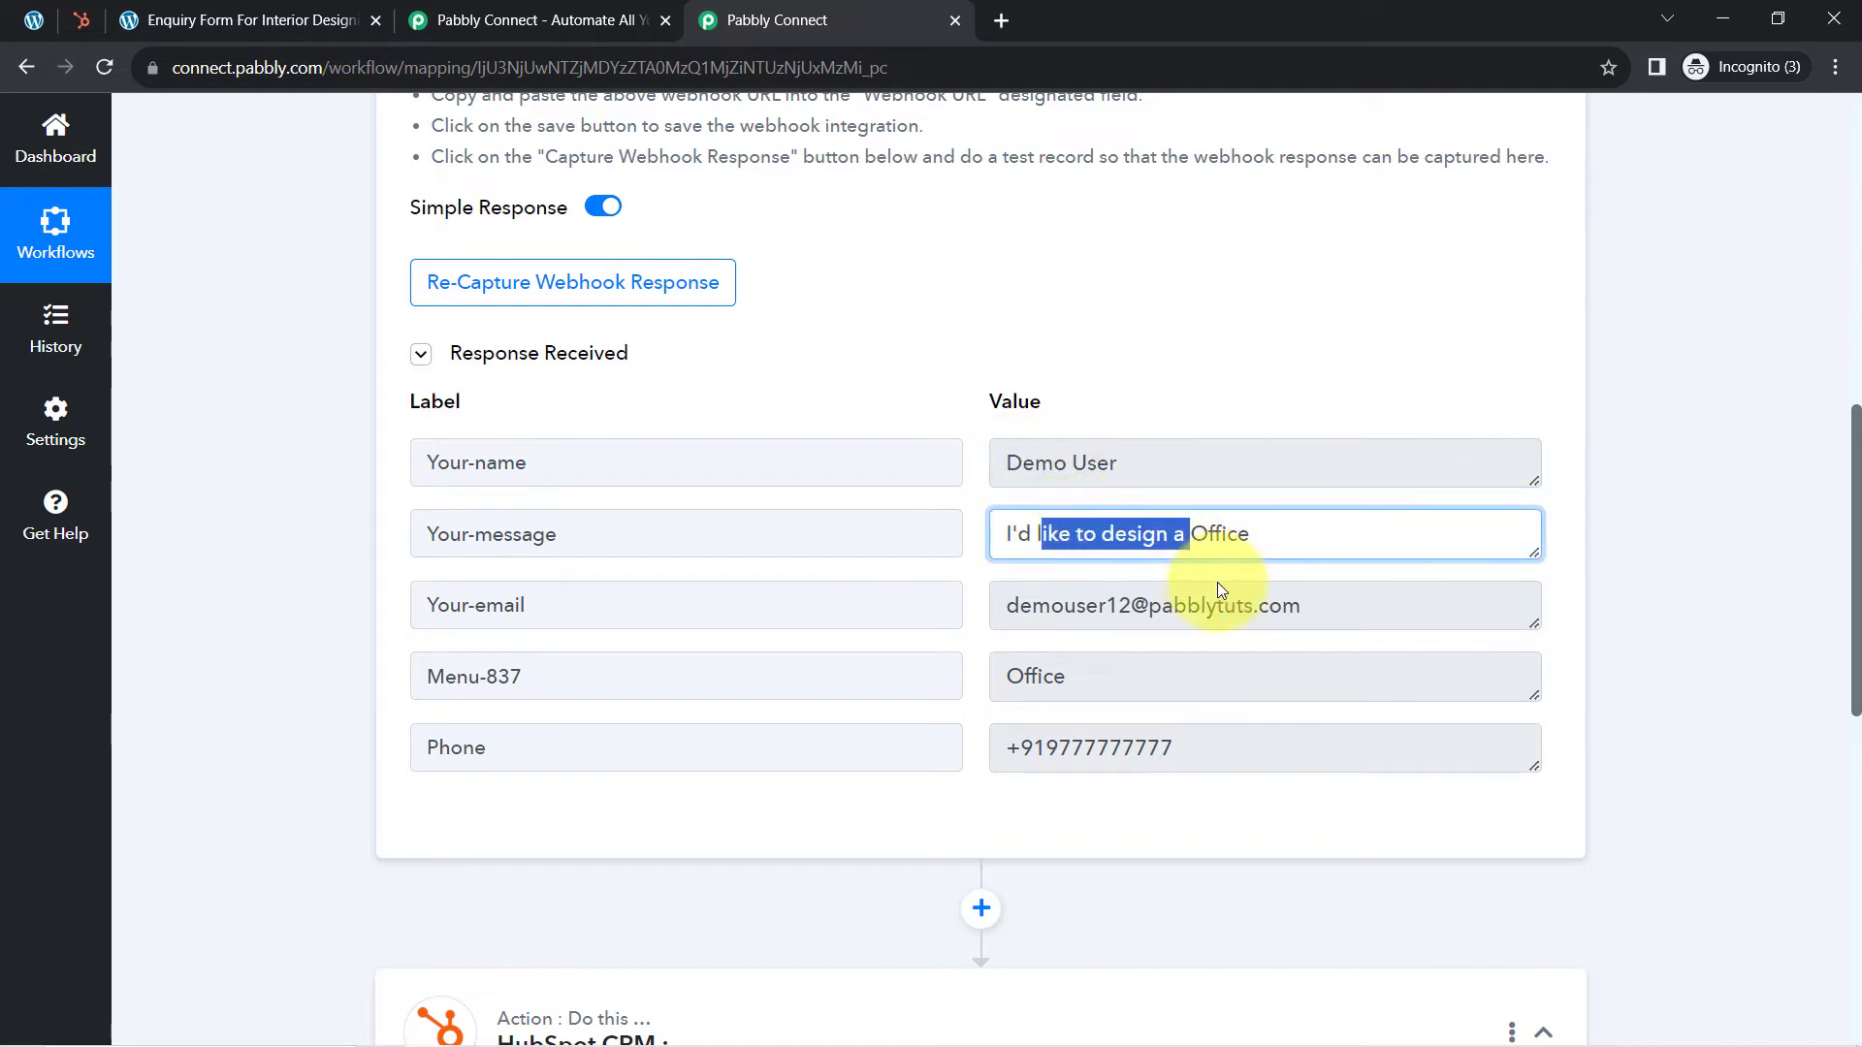
pyautogui.moveTo(1257, 605); pyautogui.dragTo(1080, 601)
pyautogui.moveTo(1067, 676); pyautogui.dragTo(1012, 675)
pyautogui.moveTo(1181, 746); pyautogui.dragTo(1080, 739)
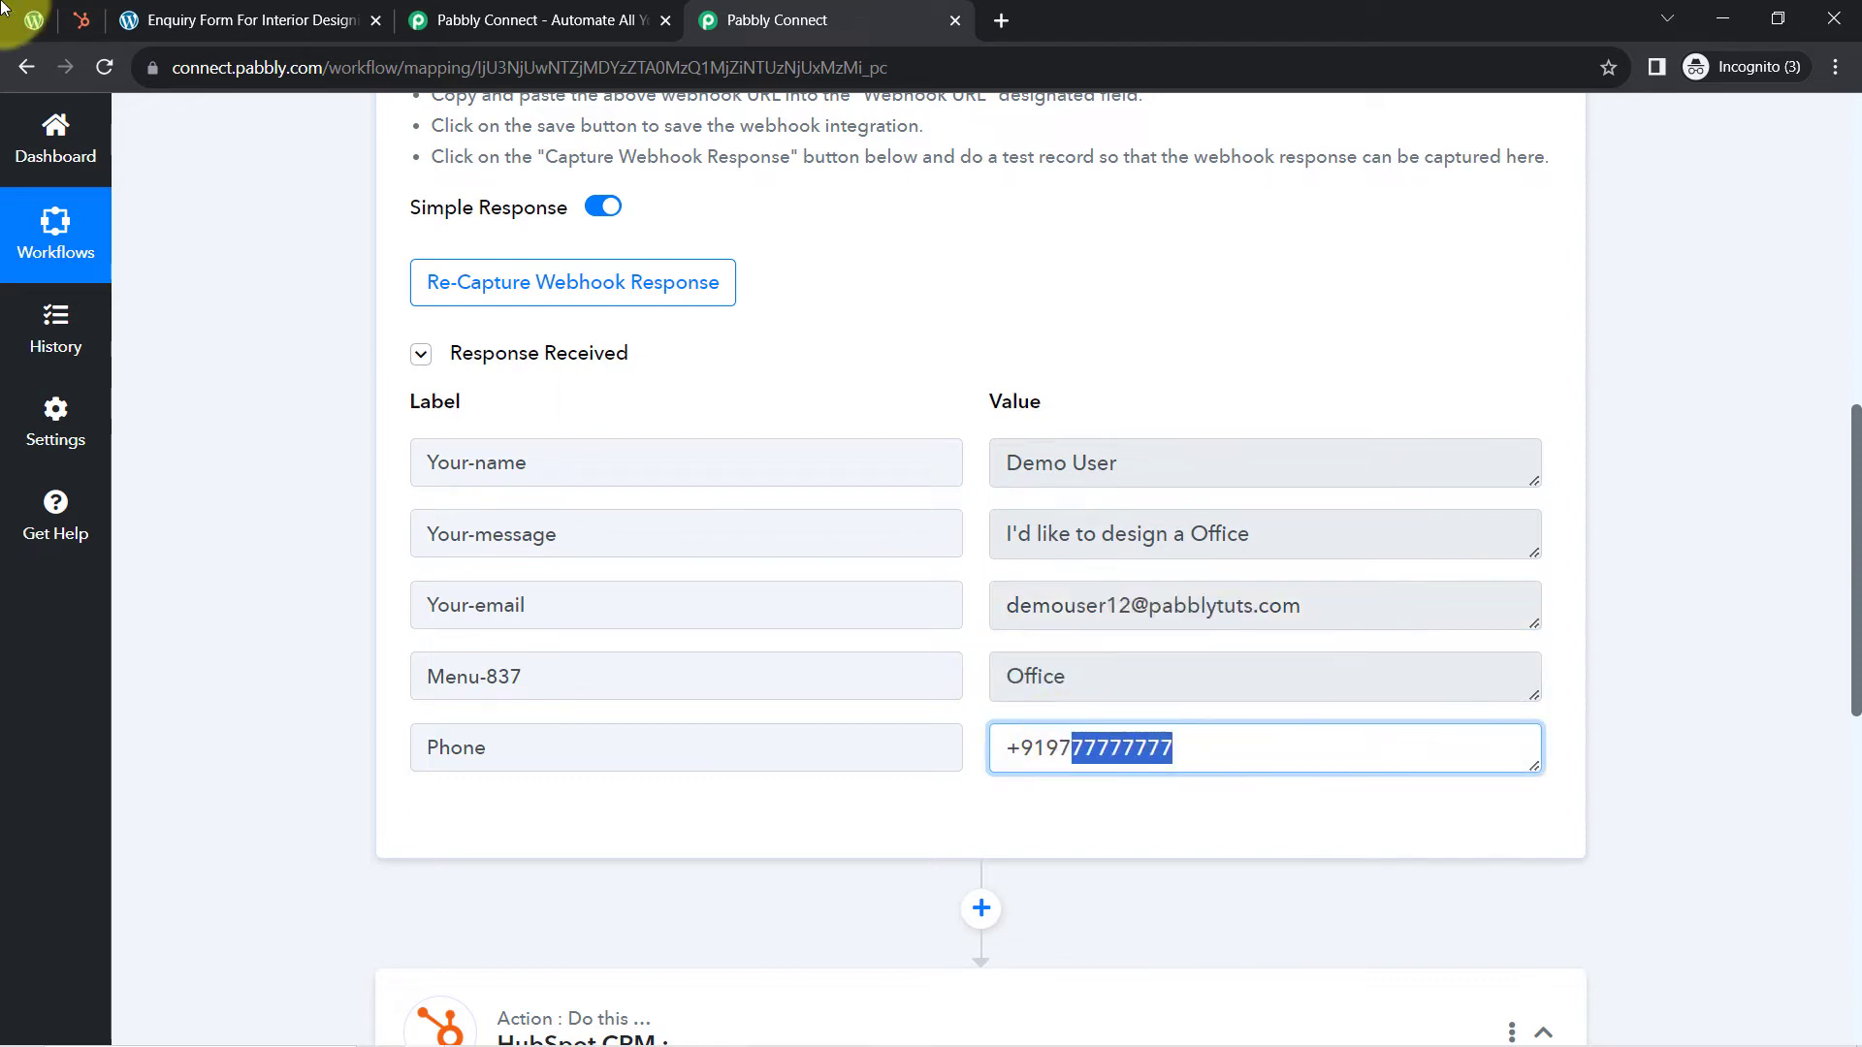
# Step: Check the enquiry form's submission message, close the form page and return to the Pabbly Connect workflow
pyautogui.click(223, 19)
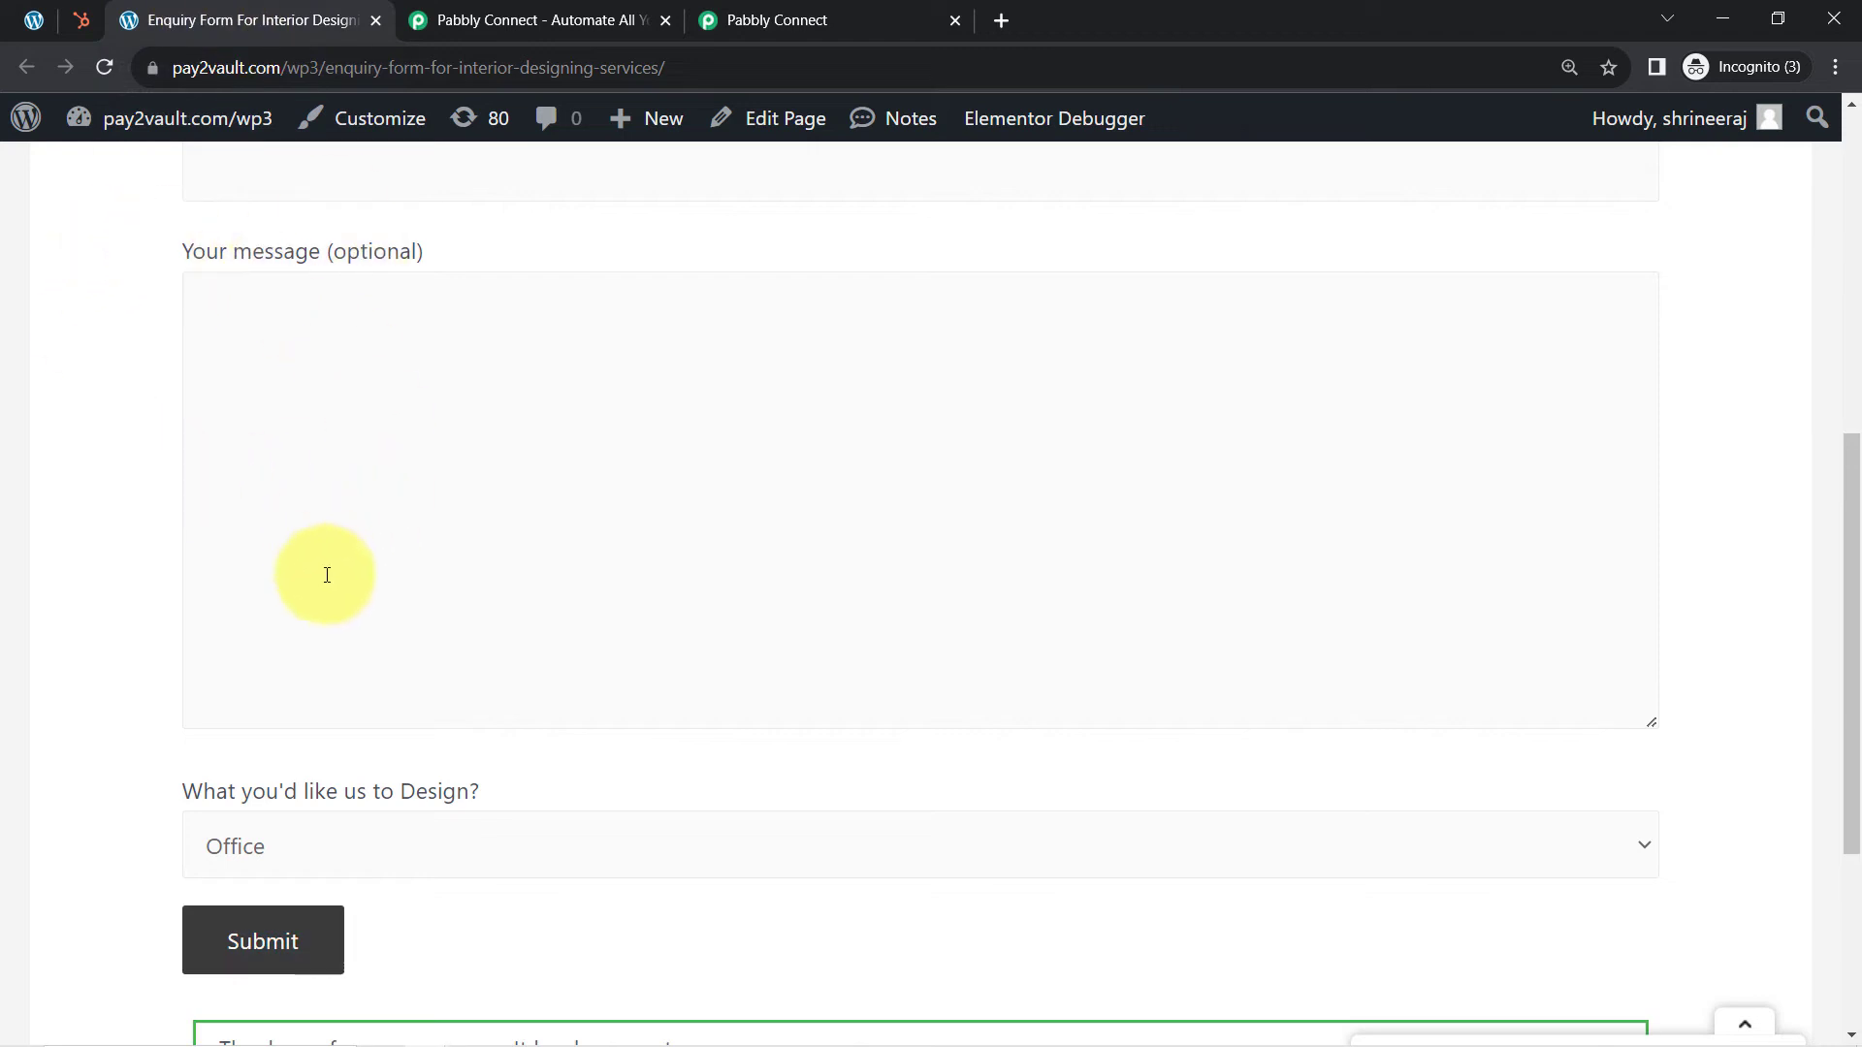
pyautogui.scroll(-4, 327, 575)
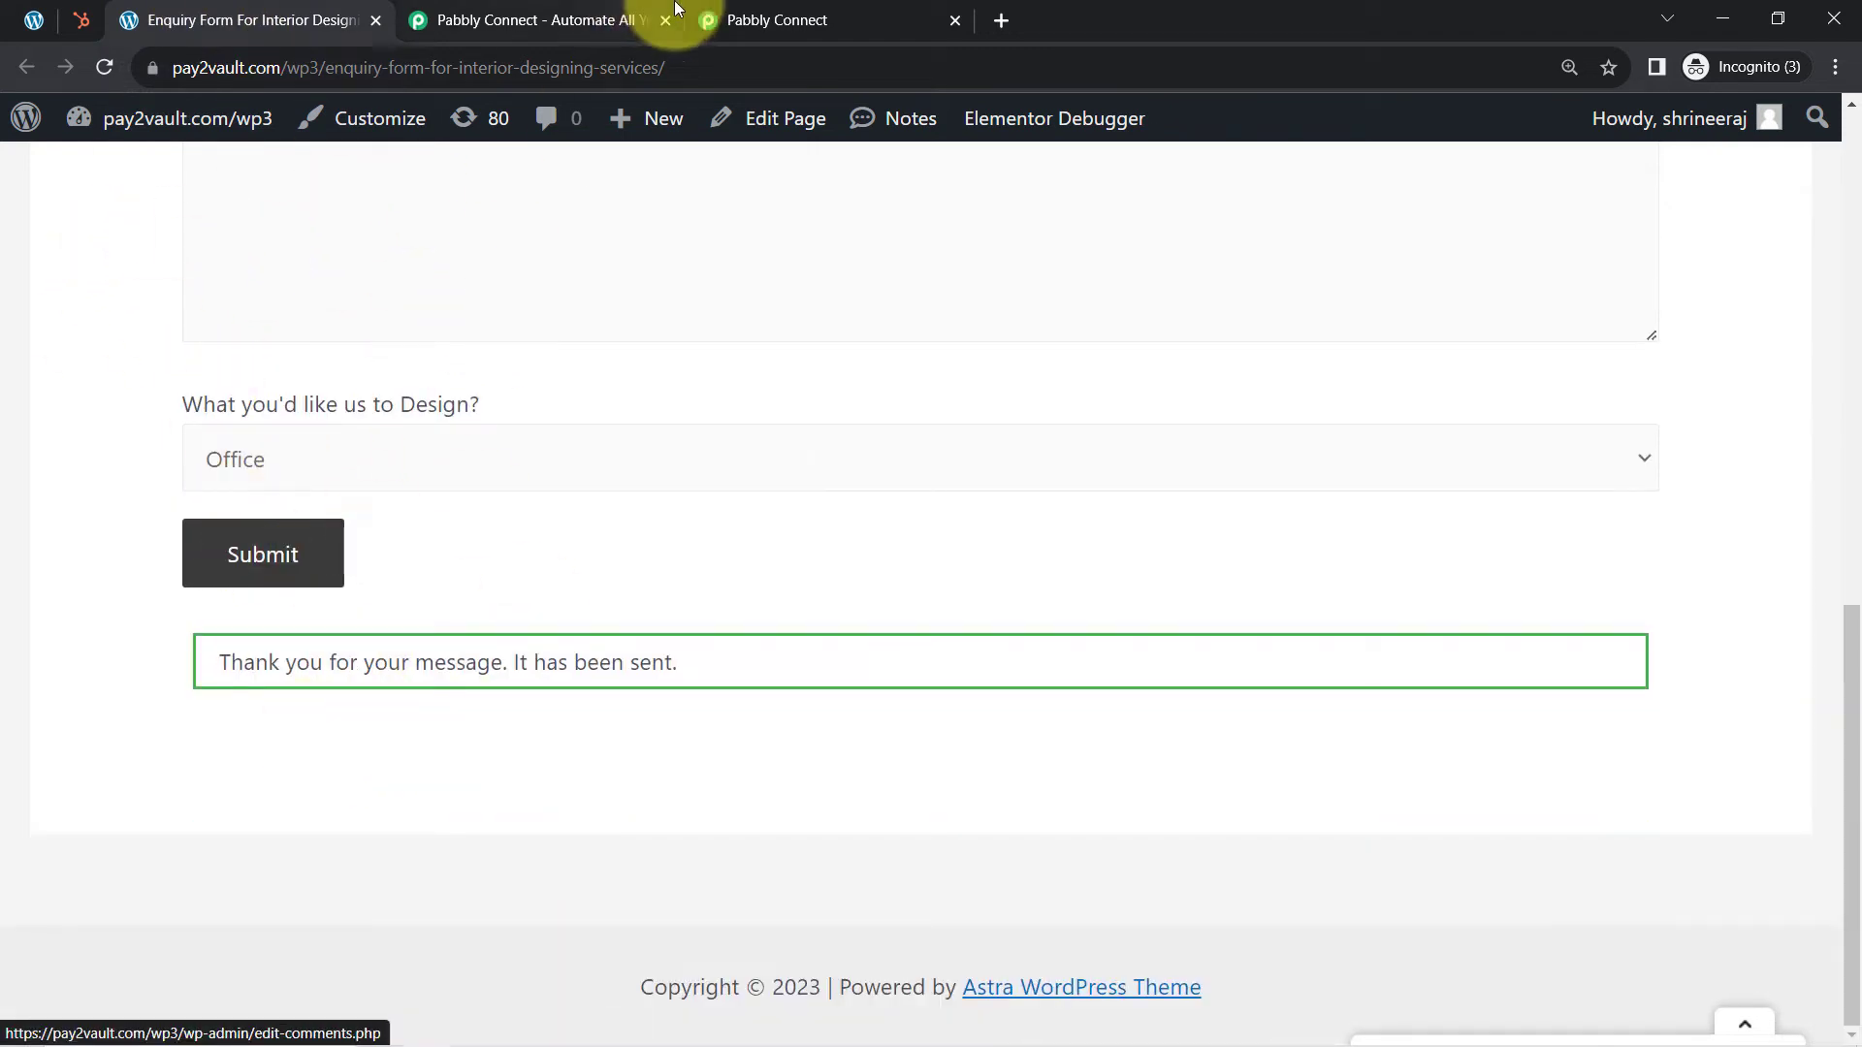
pyautogui.click(729, 17)
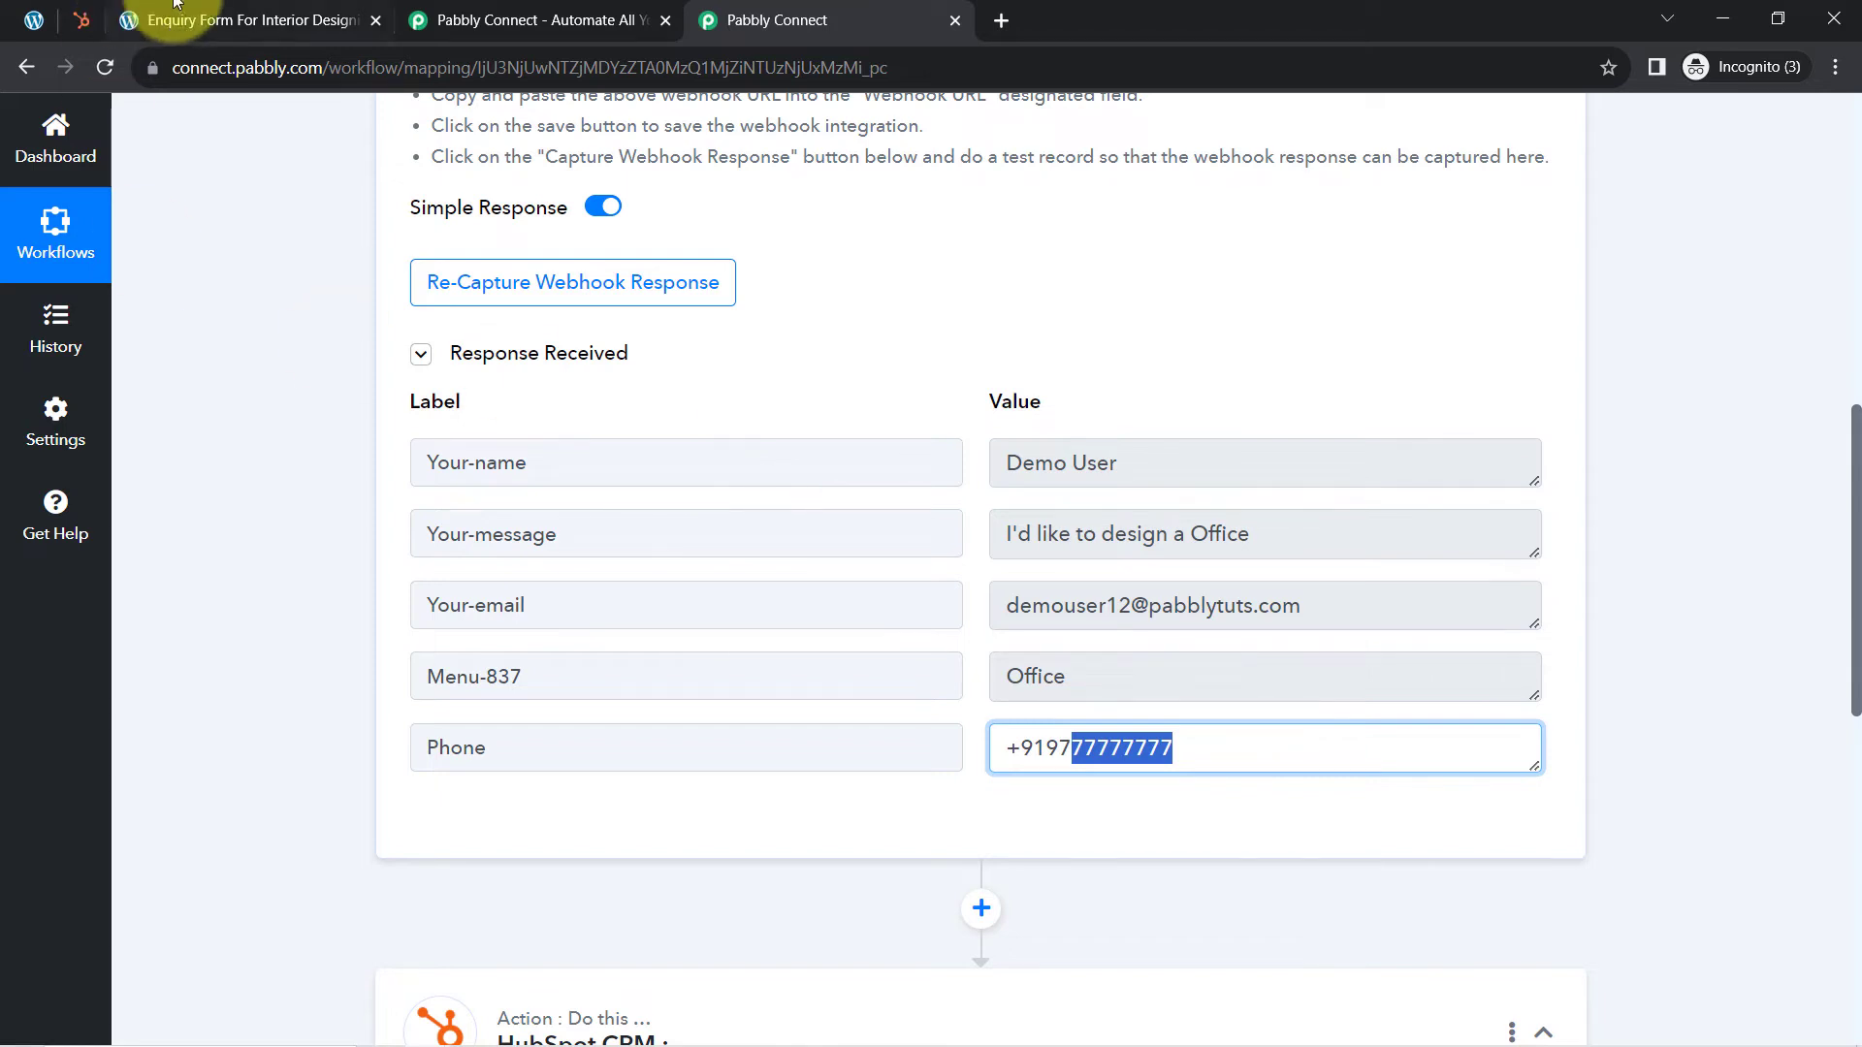
pyautogui.click(233, 19)
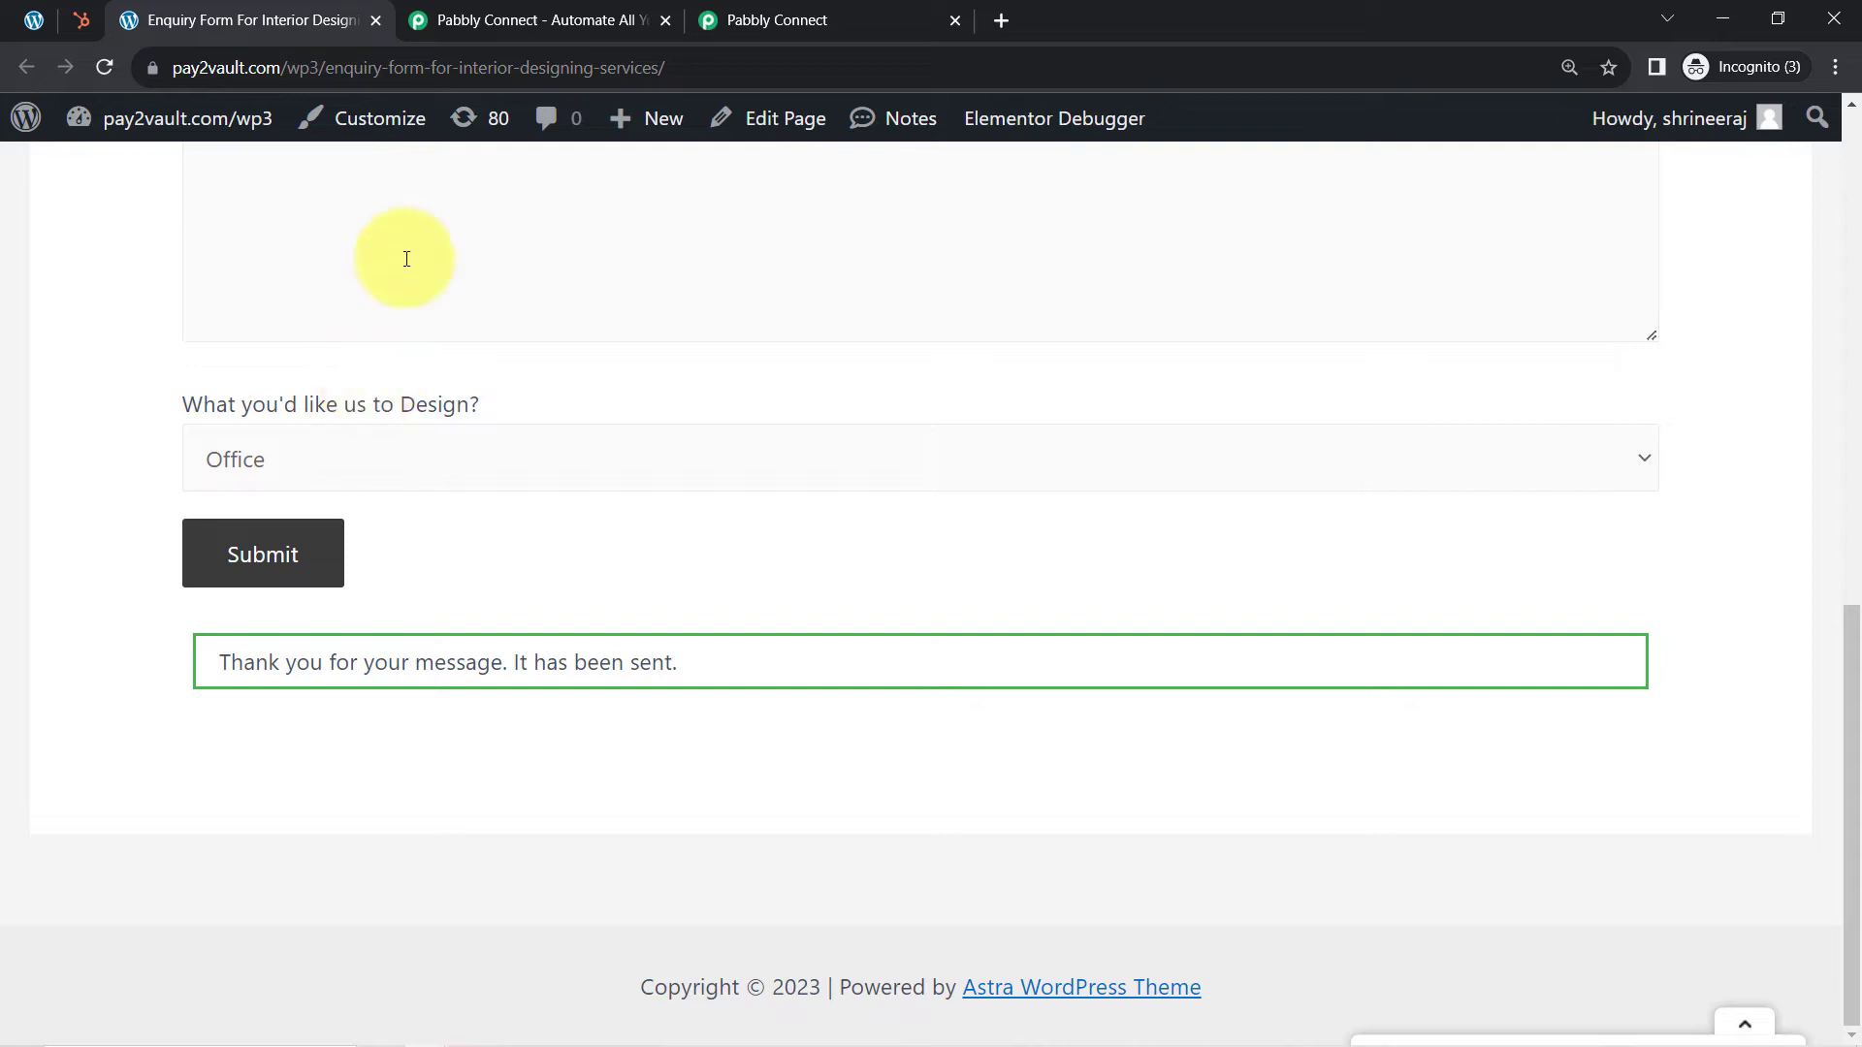
pyautogui.click(375, 20)
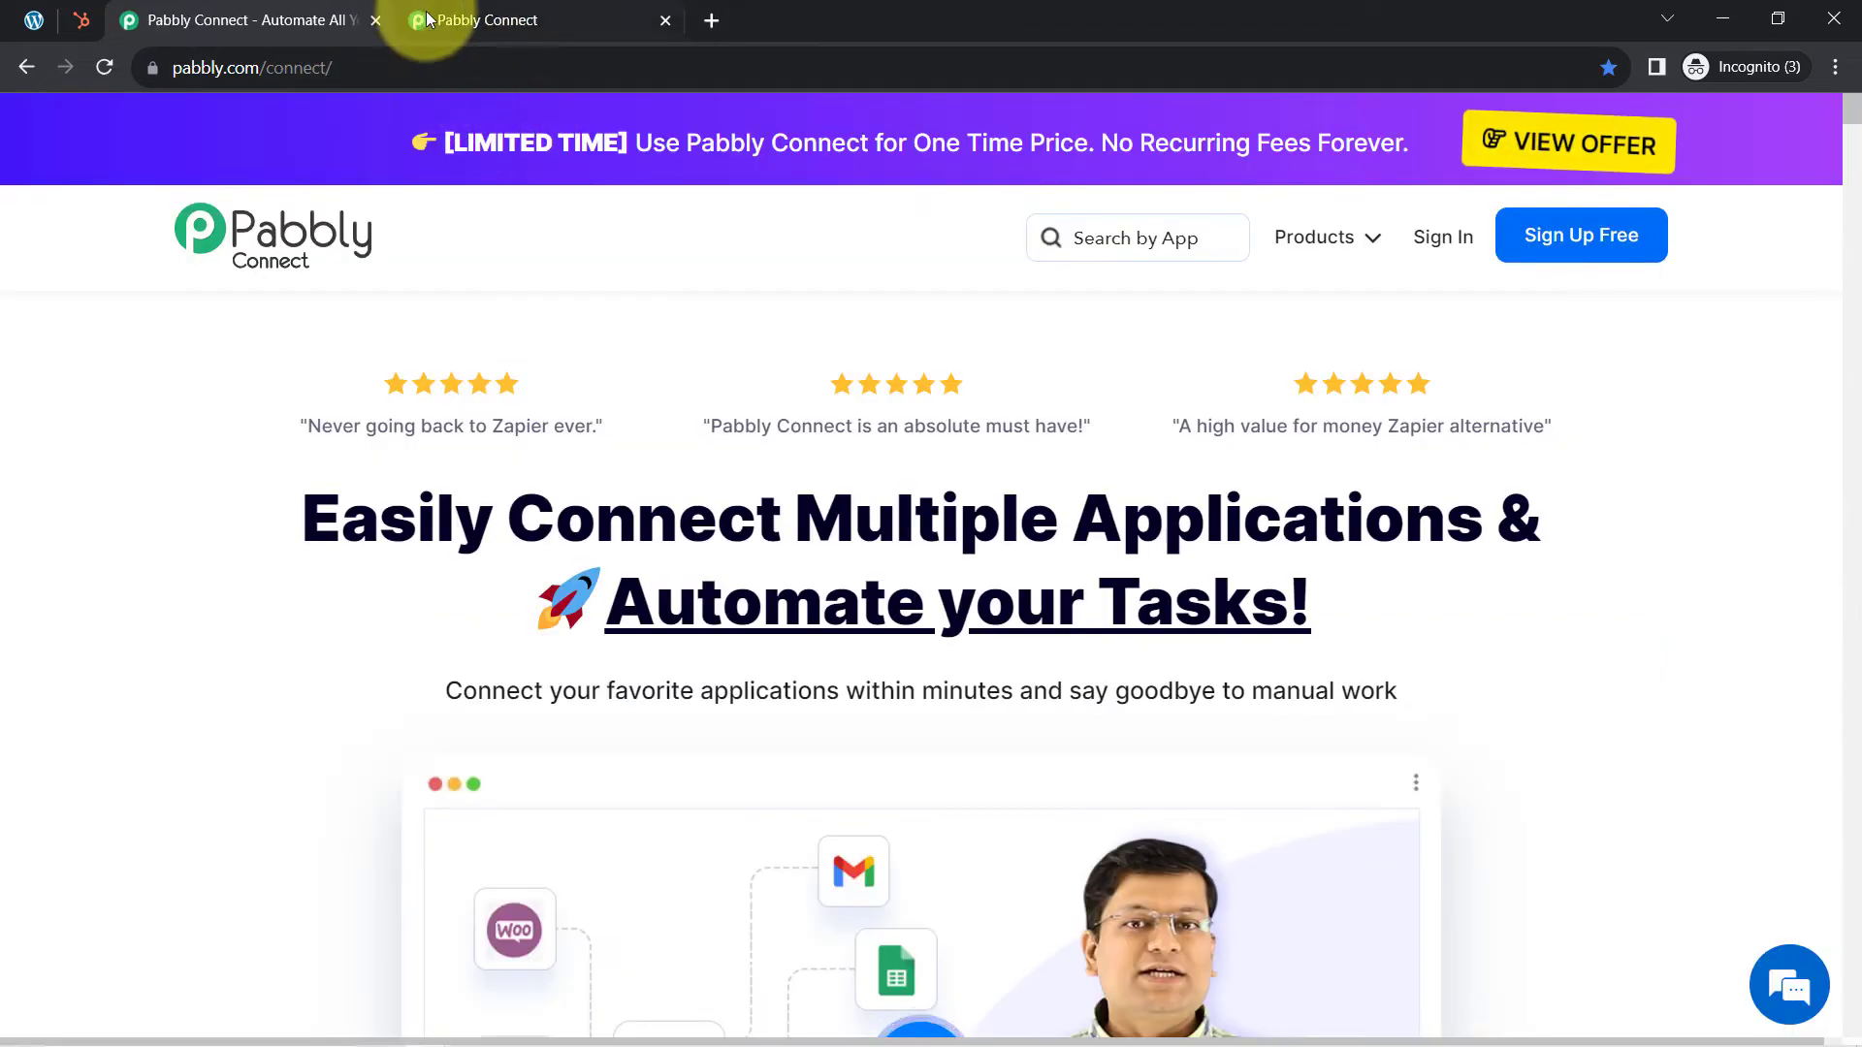
pyautogui.click(456, 20)
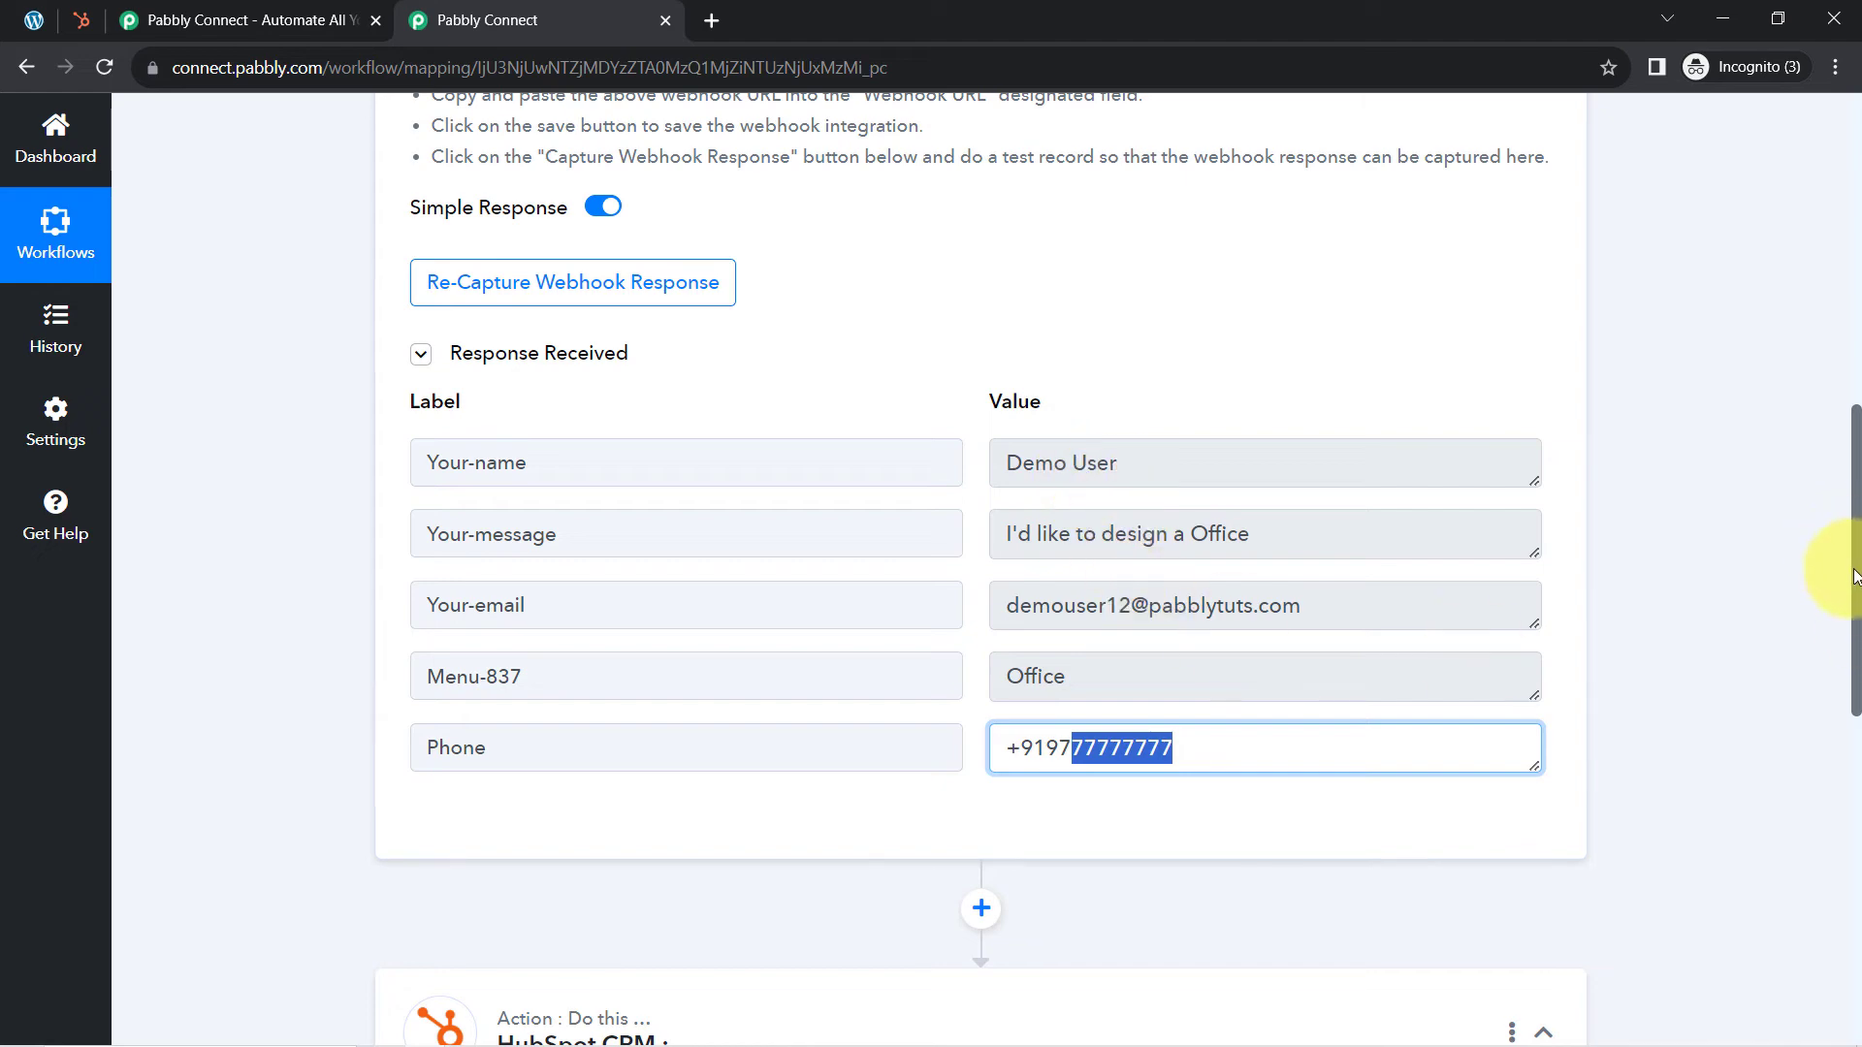
# Step: Collapse the Contact Form 7 trigger, glance at the WordPress pages list and review the trigger's summary in the workflow
pyautogui.moveTo(1854, 576); pyautogui.dragTo(1817, 208)
pyautogui.click(572, 430)
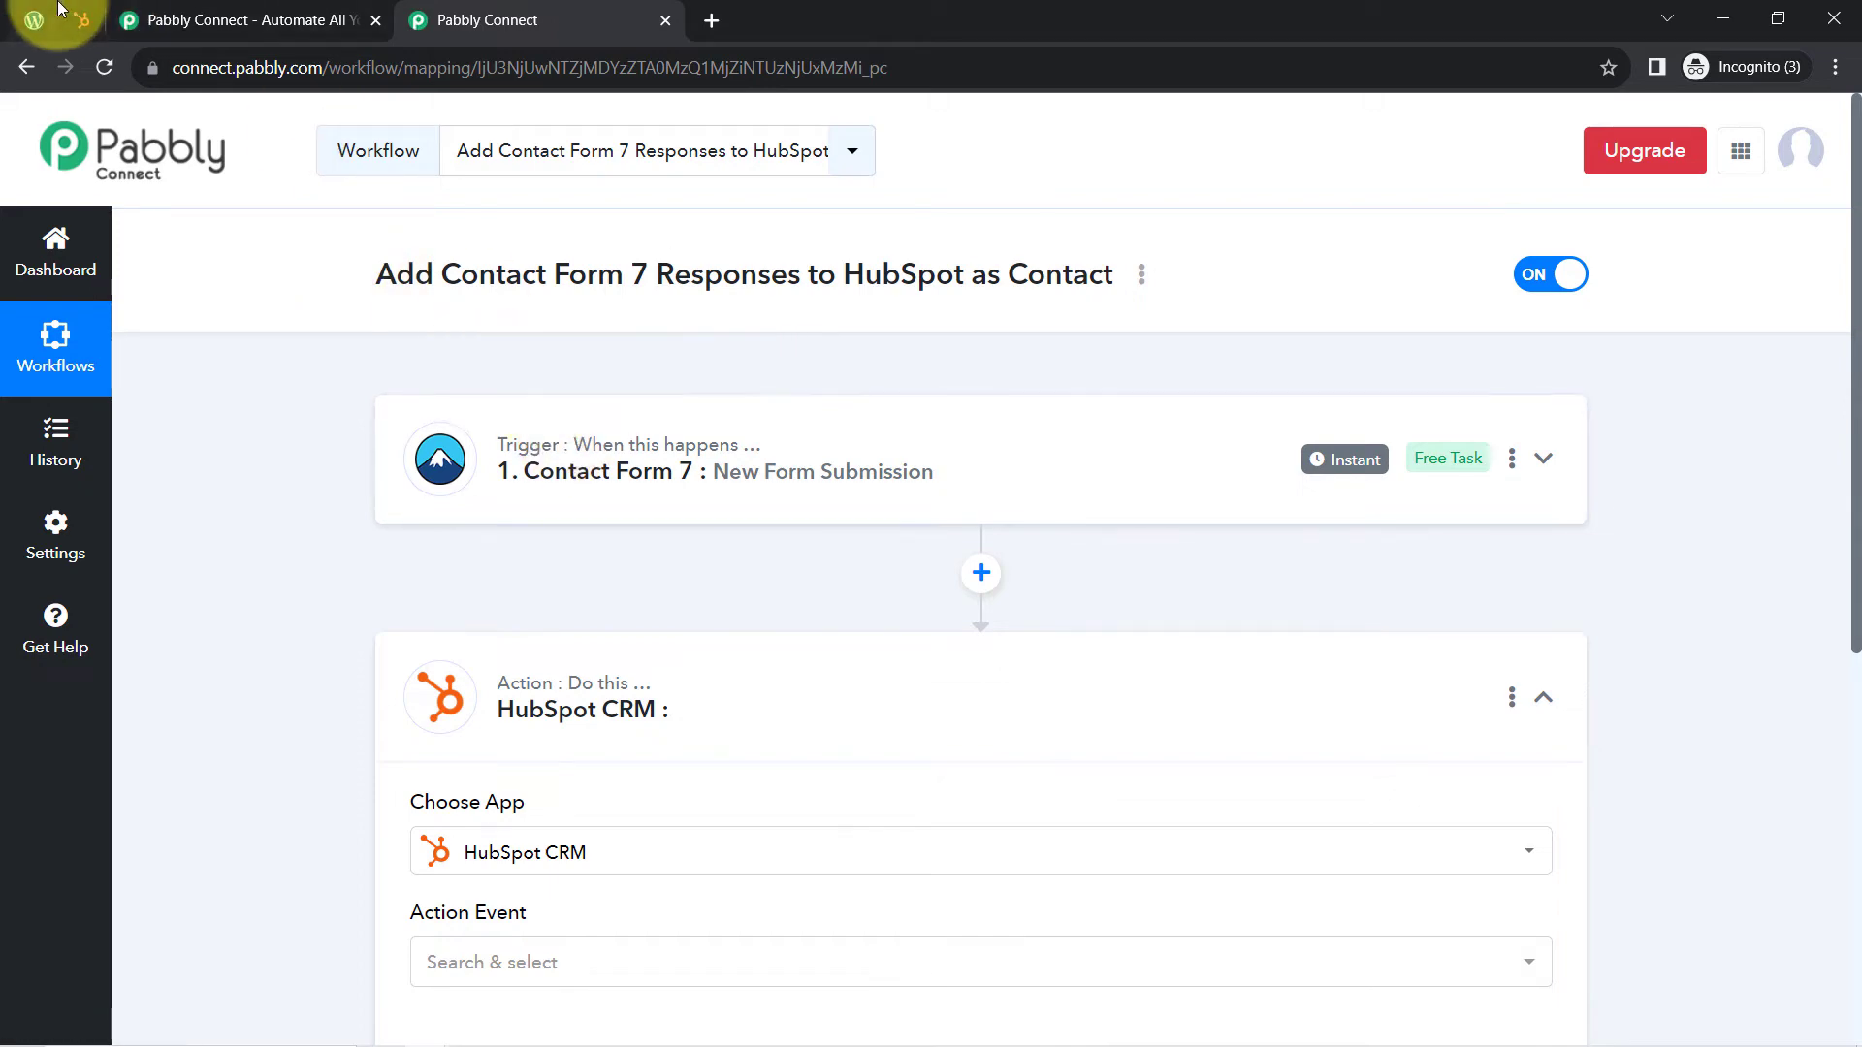
pyautogui.click(34, 20)
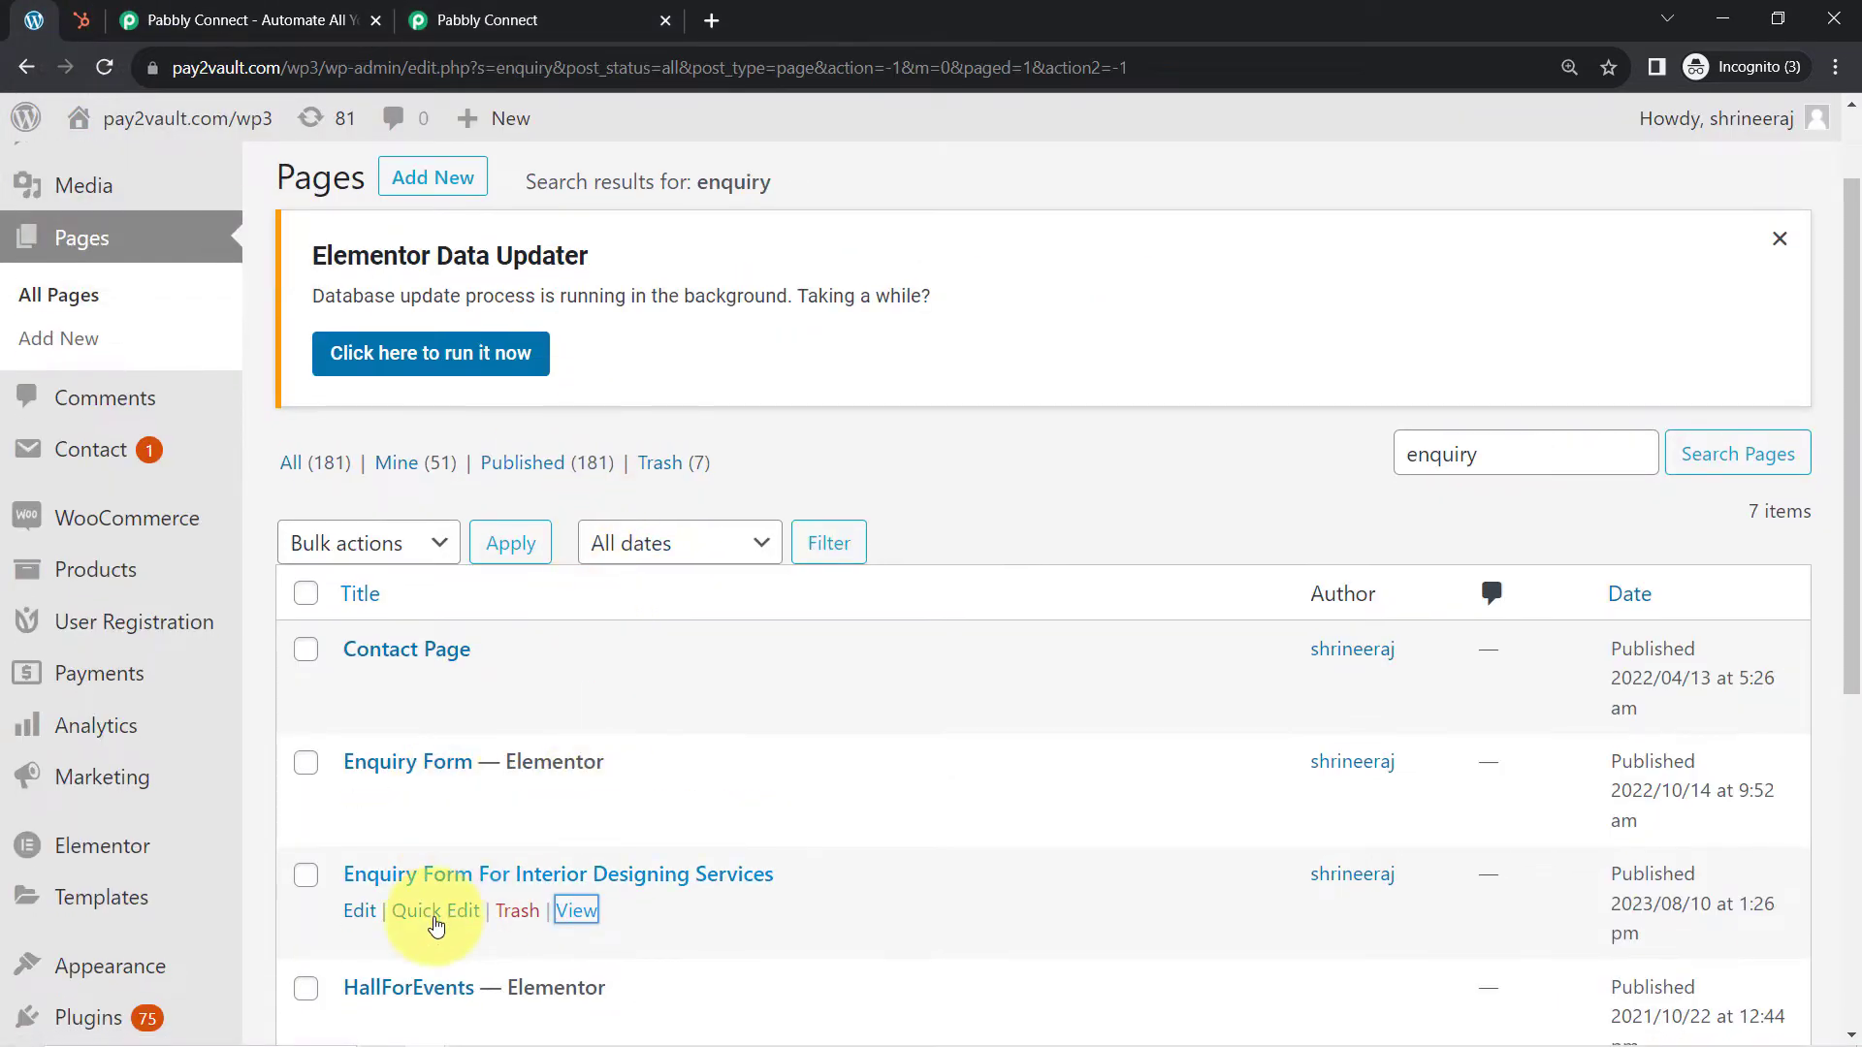
pyautogui.click(468, 12)
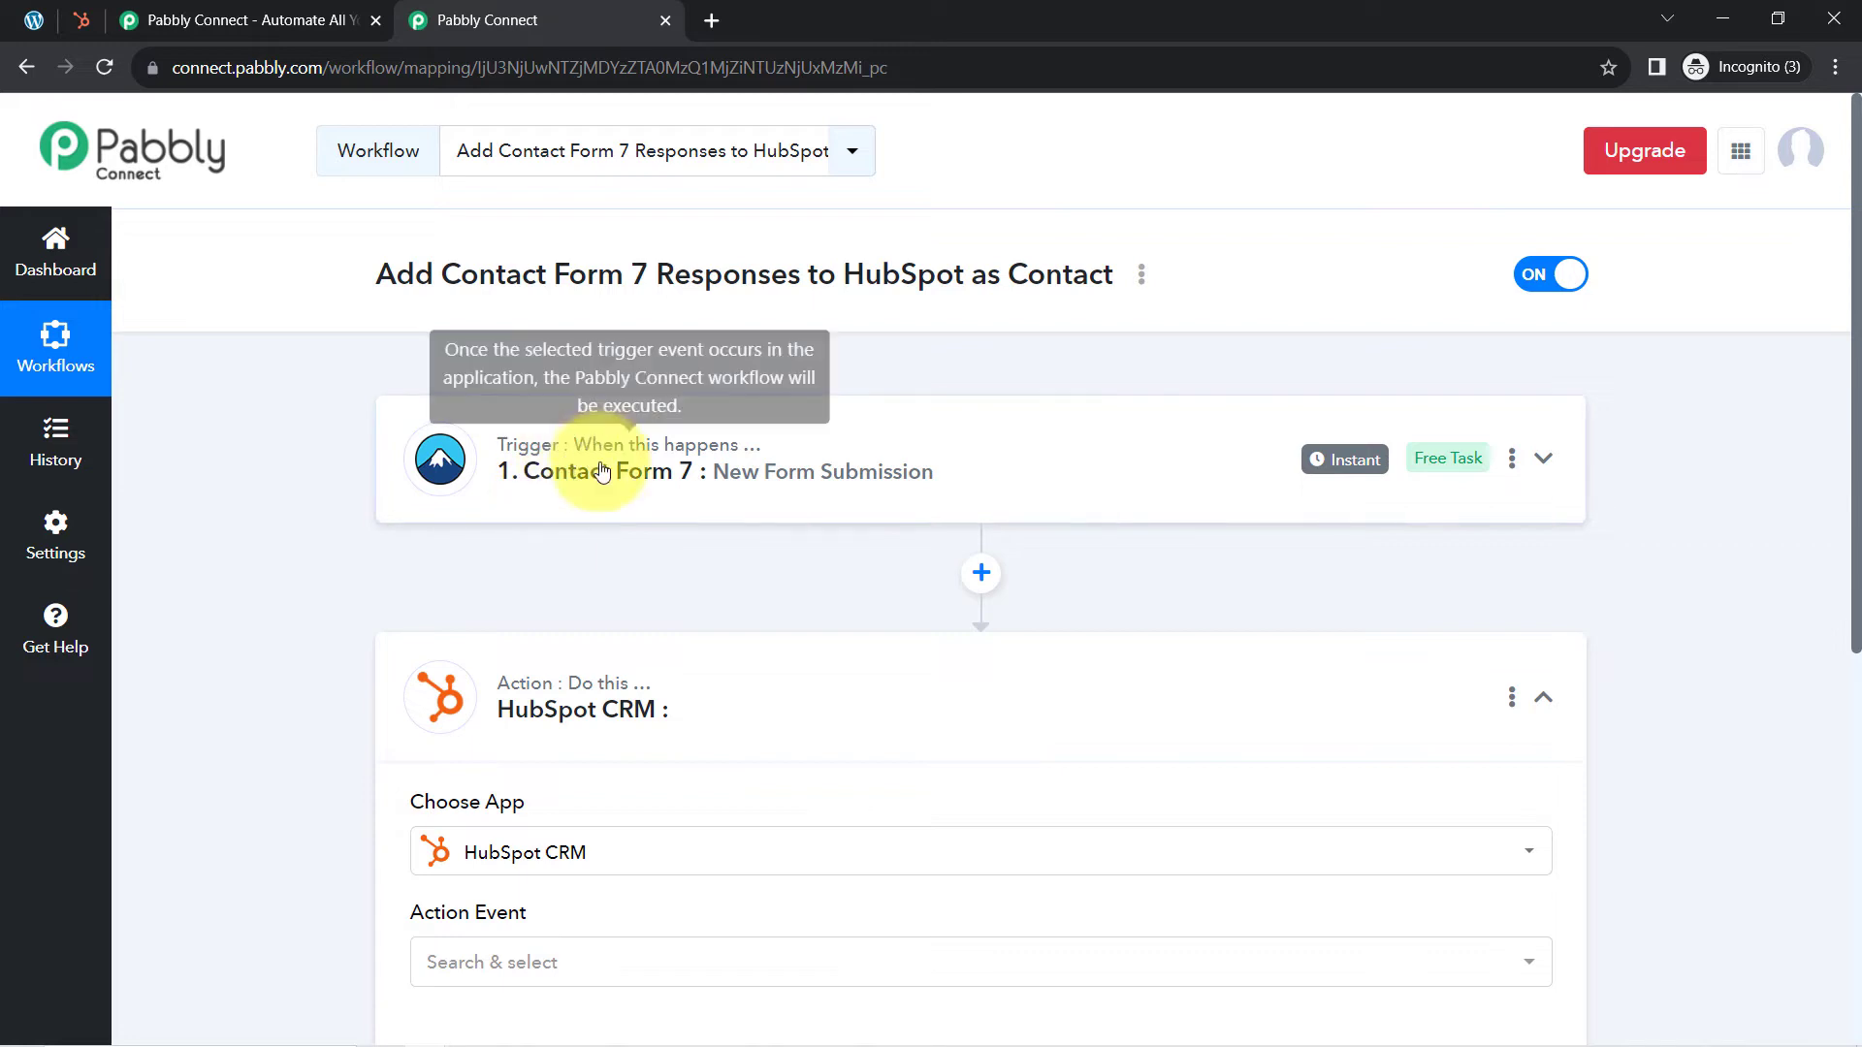
pyautogui.moveTo(1328, 460)
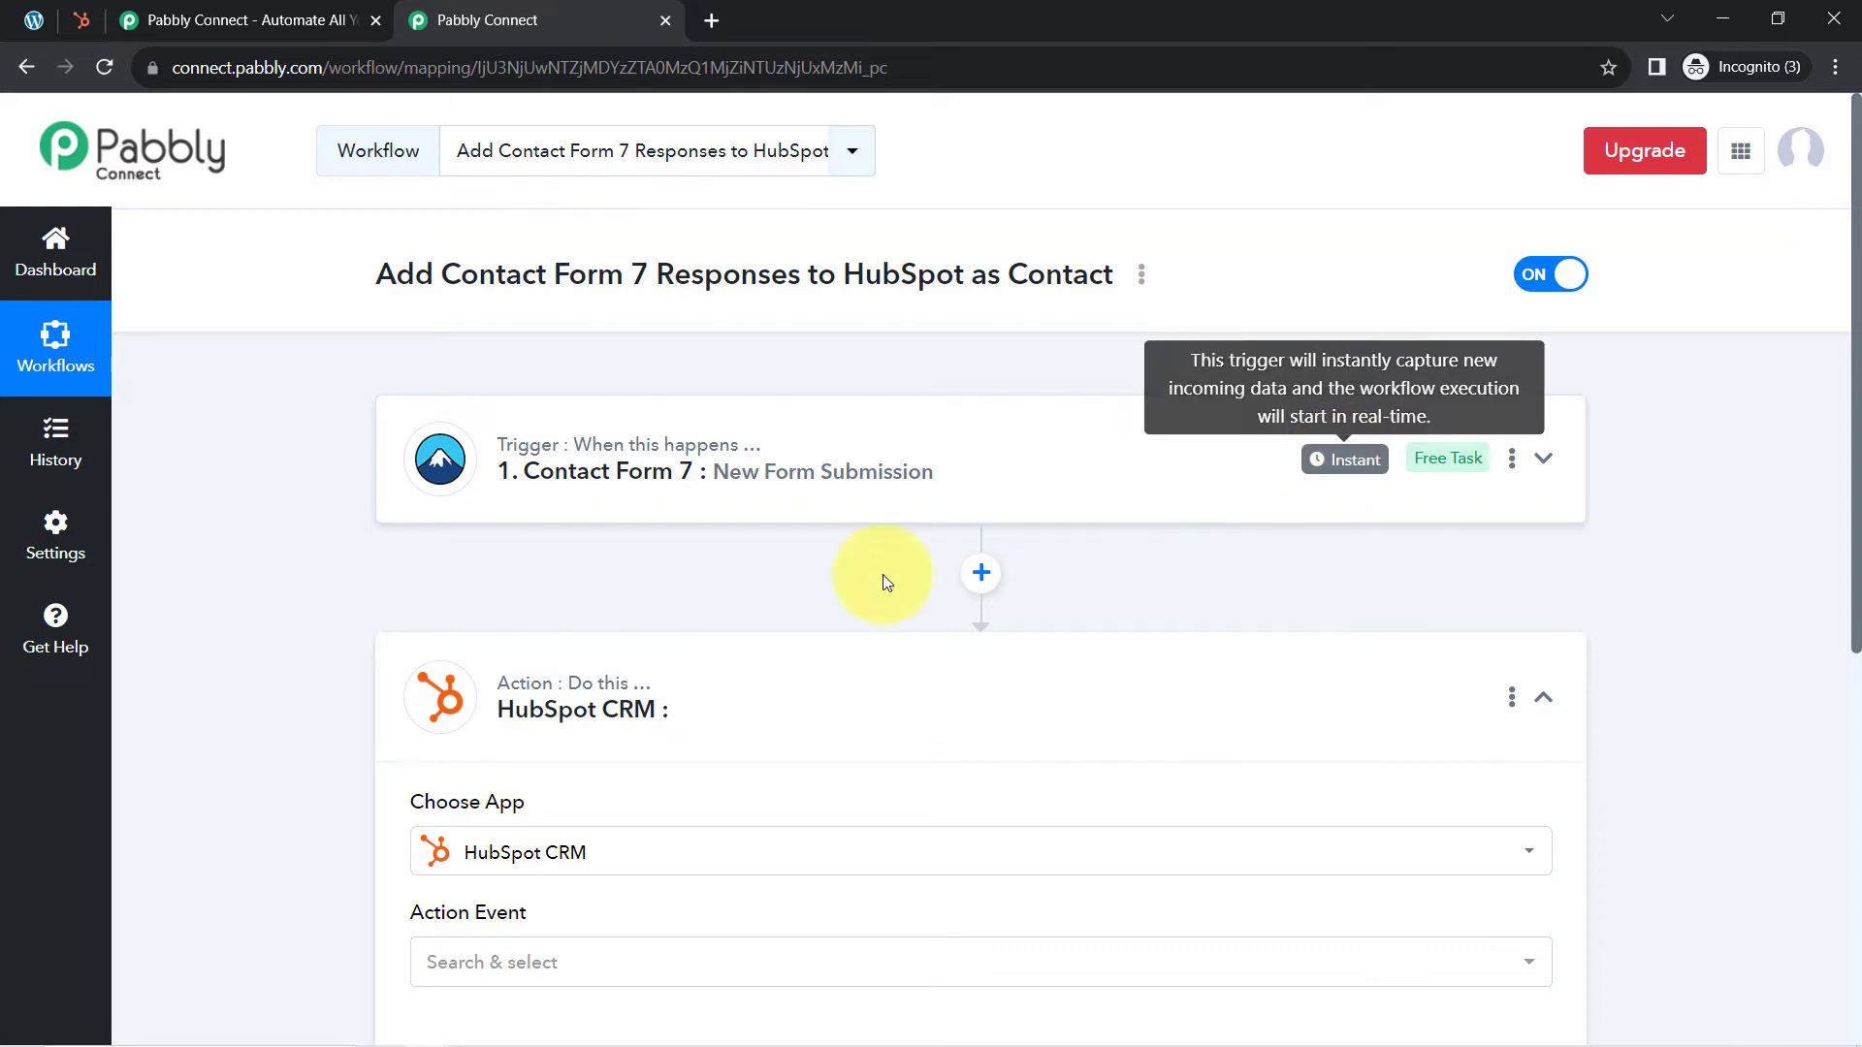
pyautogui.moveTo(659, 496)
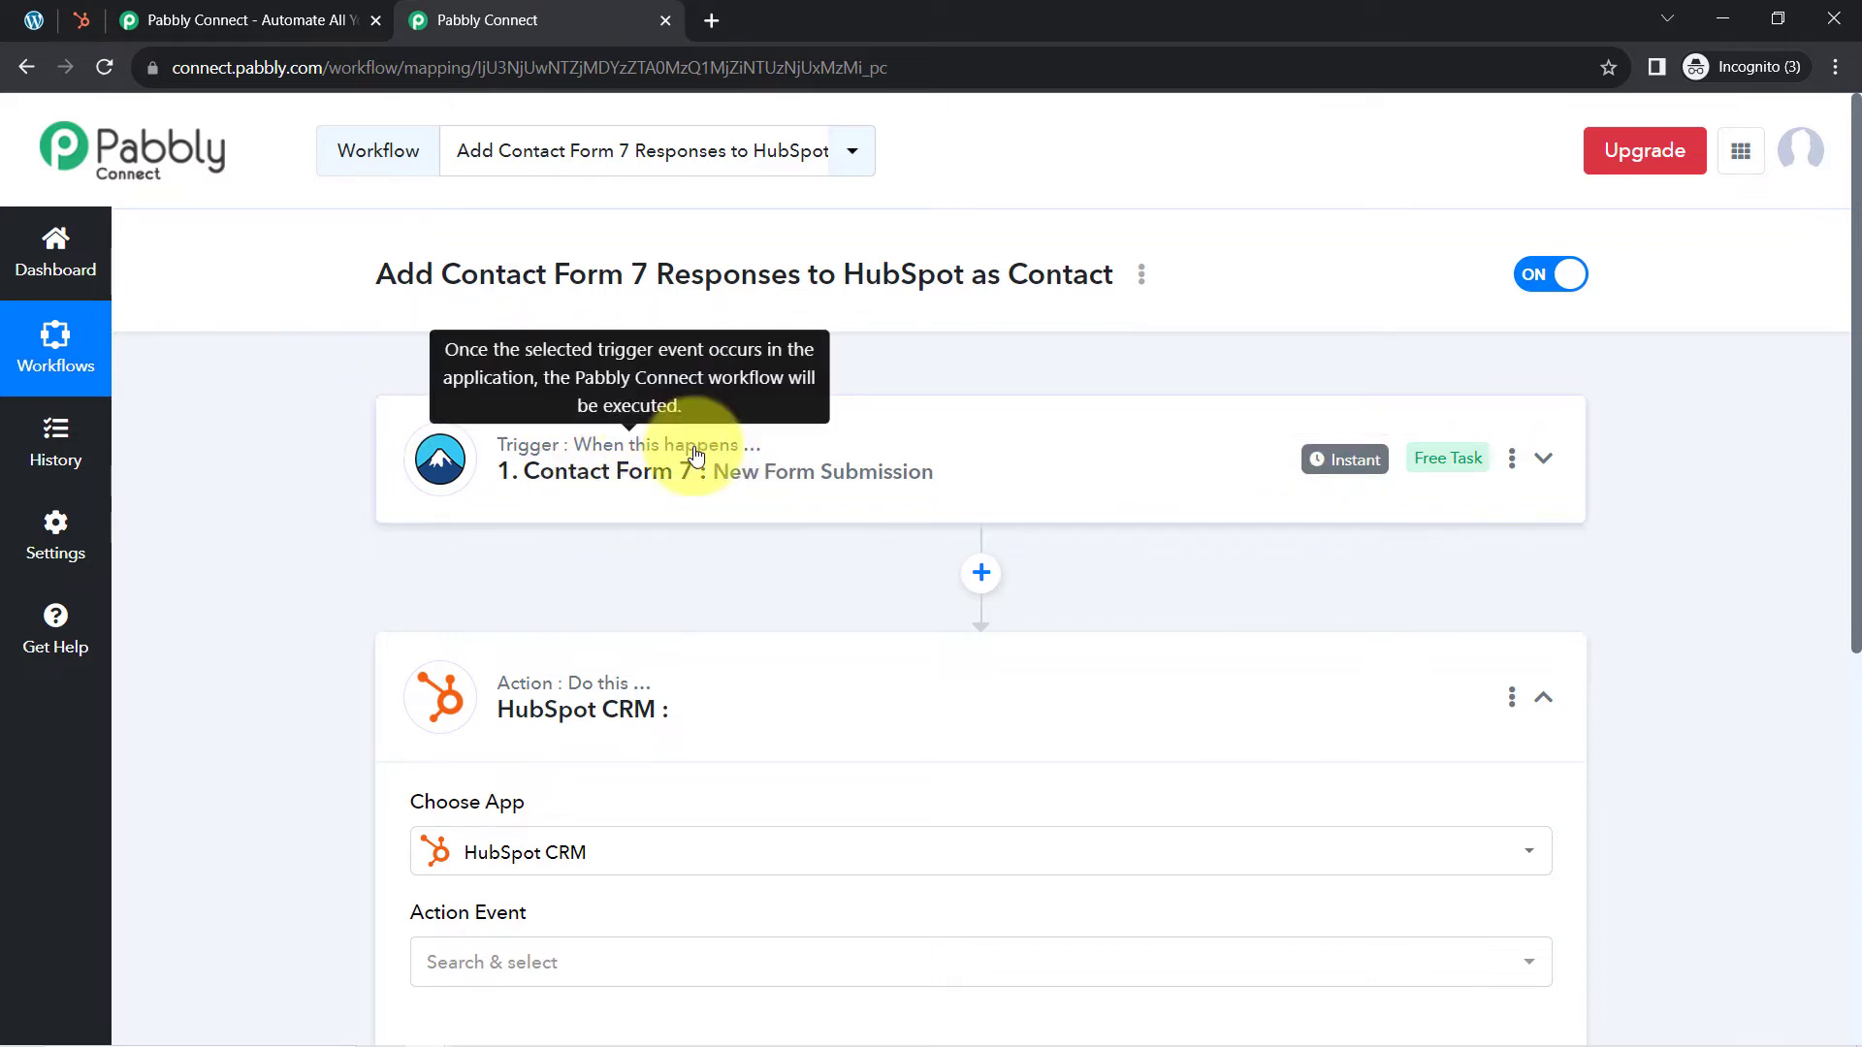
# Step: Search the action apps for "hubs", choose HubSpot CRM and set the action event to Create a Contact
pyautogui.scroll(-4, 524, 561)
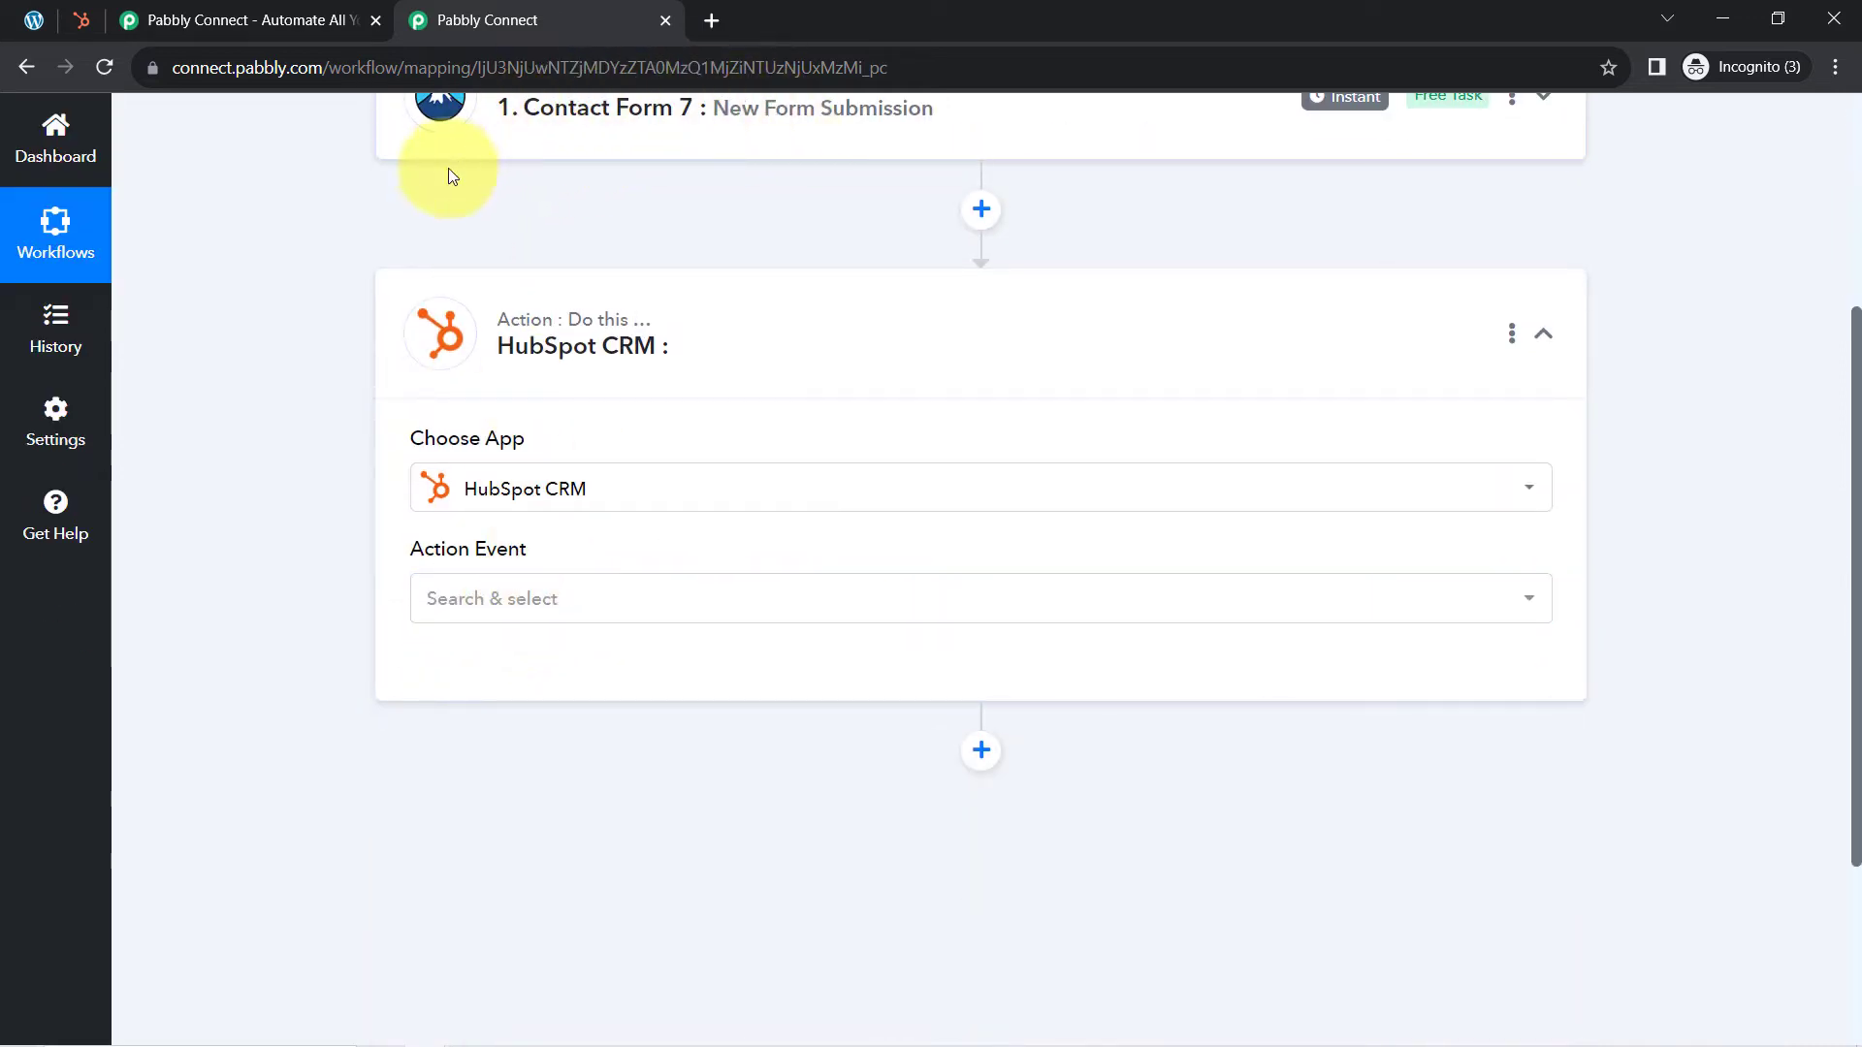
pyautogui.click(532, 355)
pyautogui.click(524, 347)
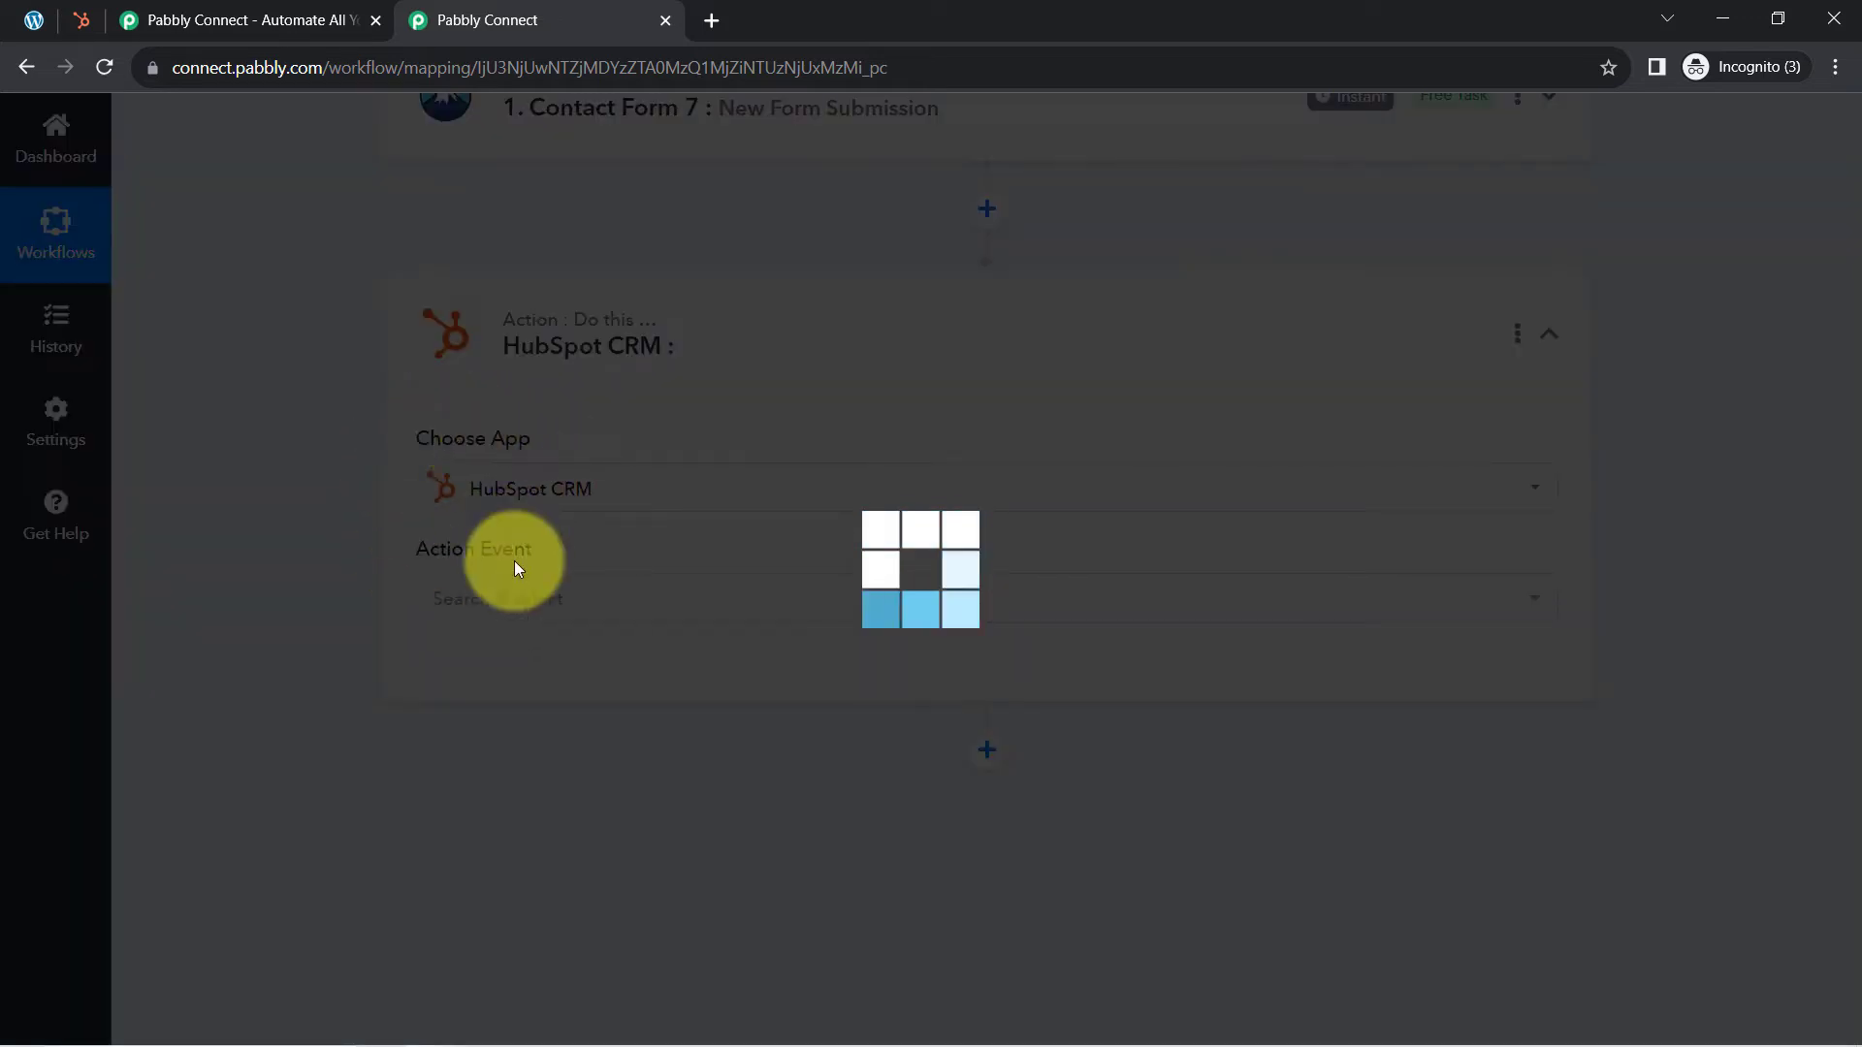
pyautogui.write('a')
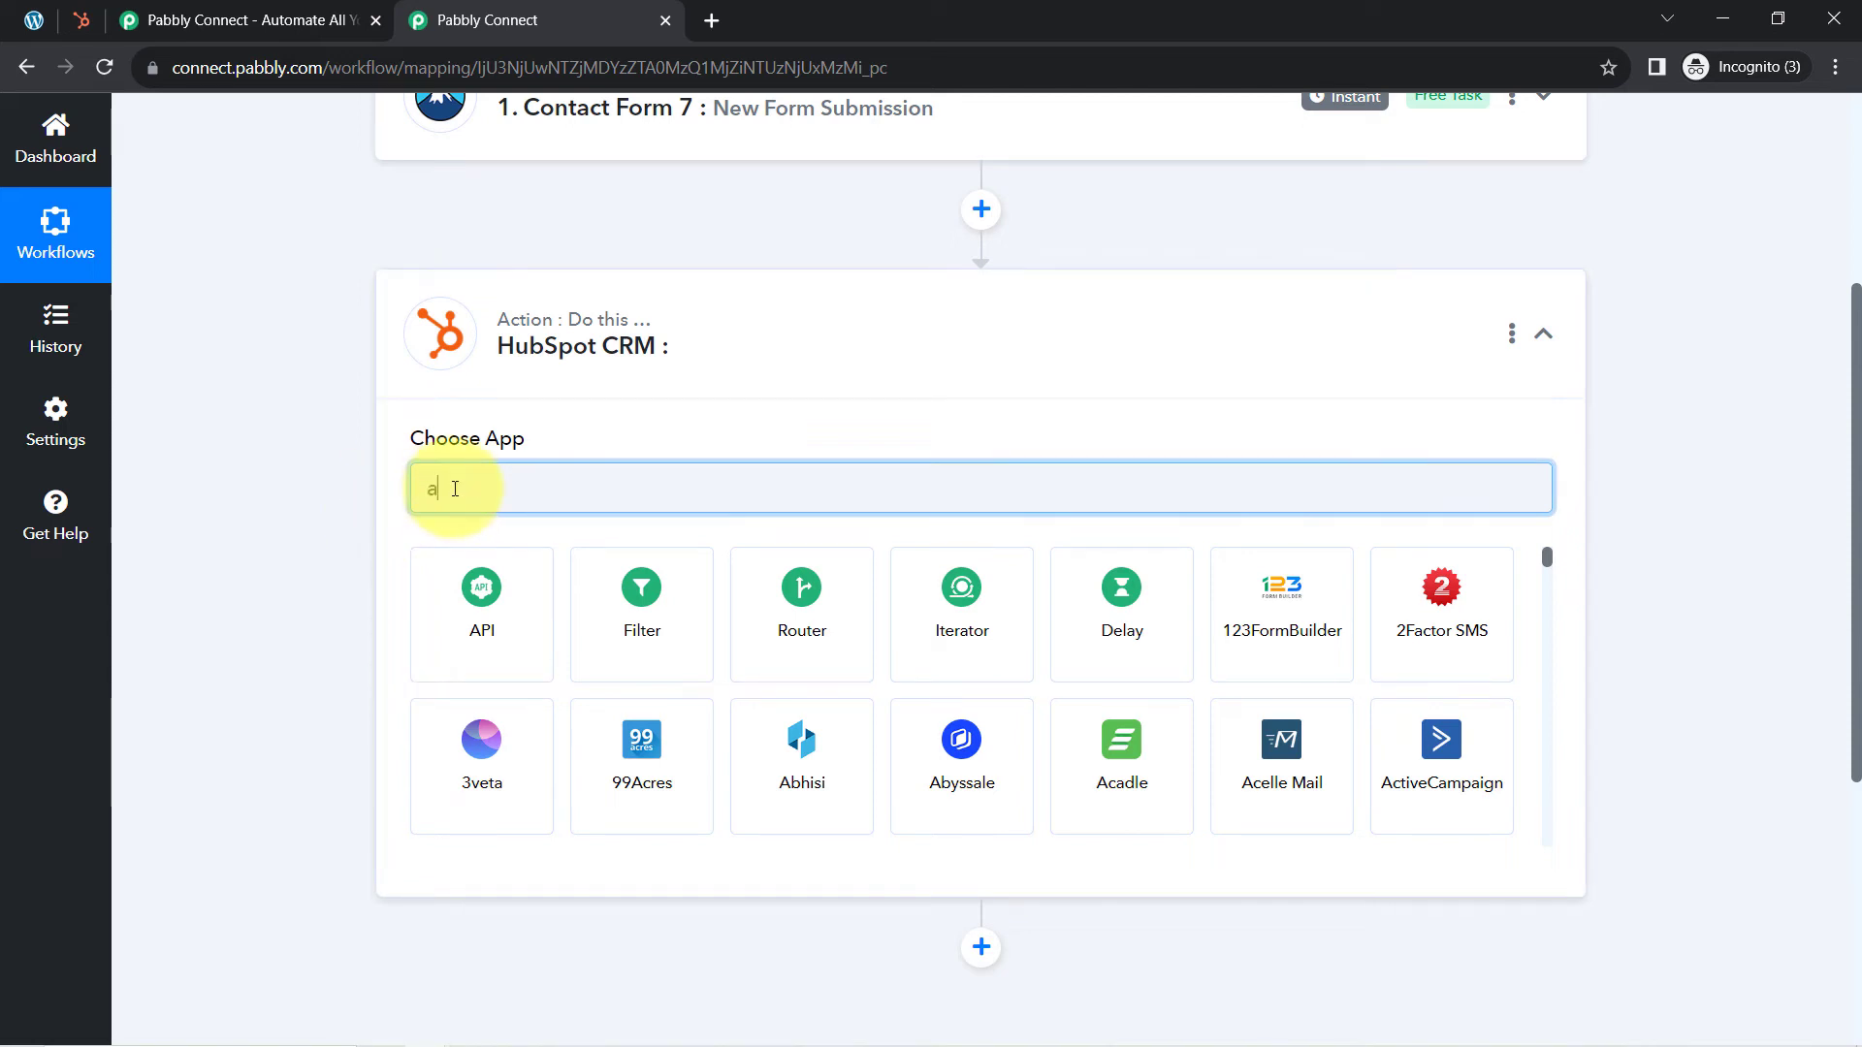
pyautogui.write('ctiv')
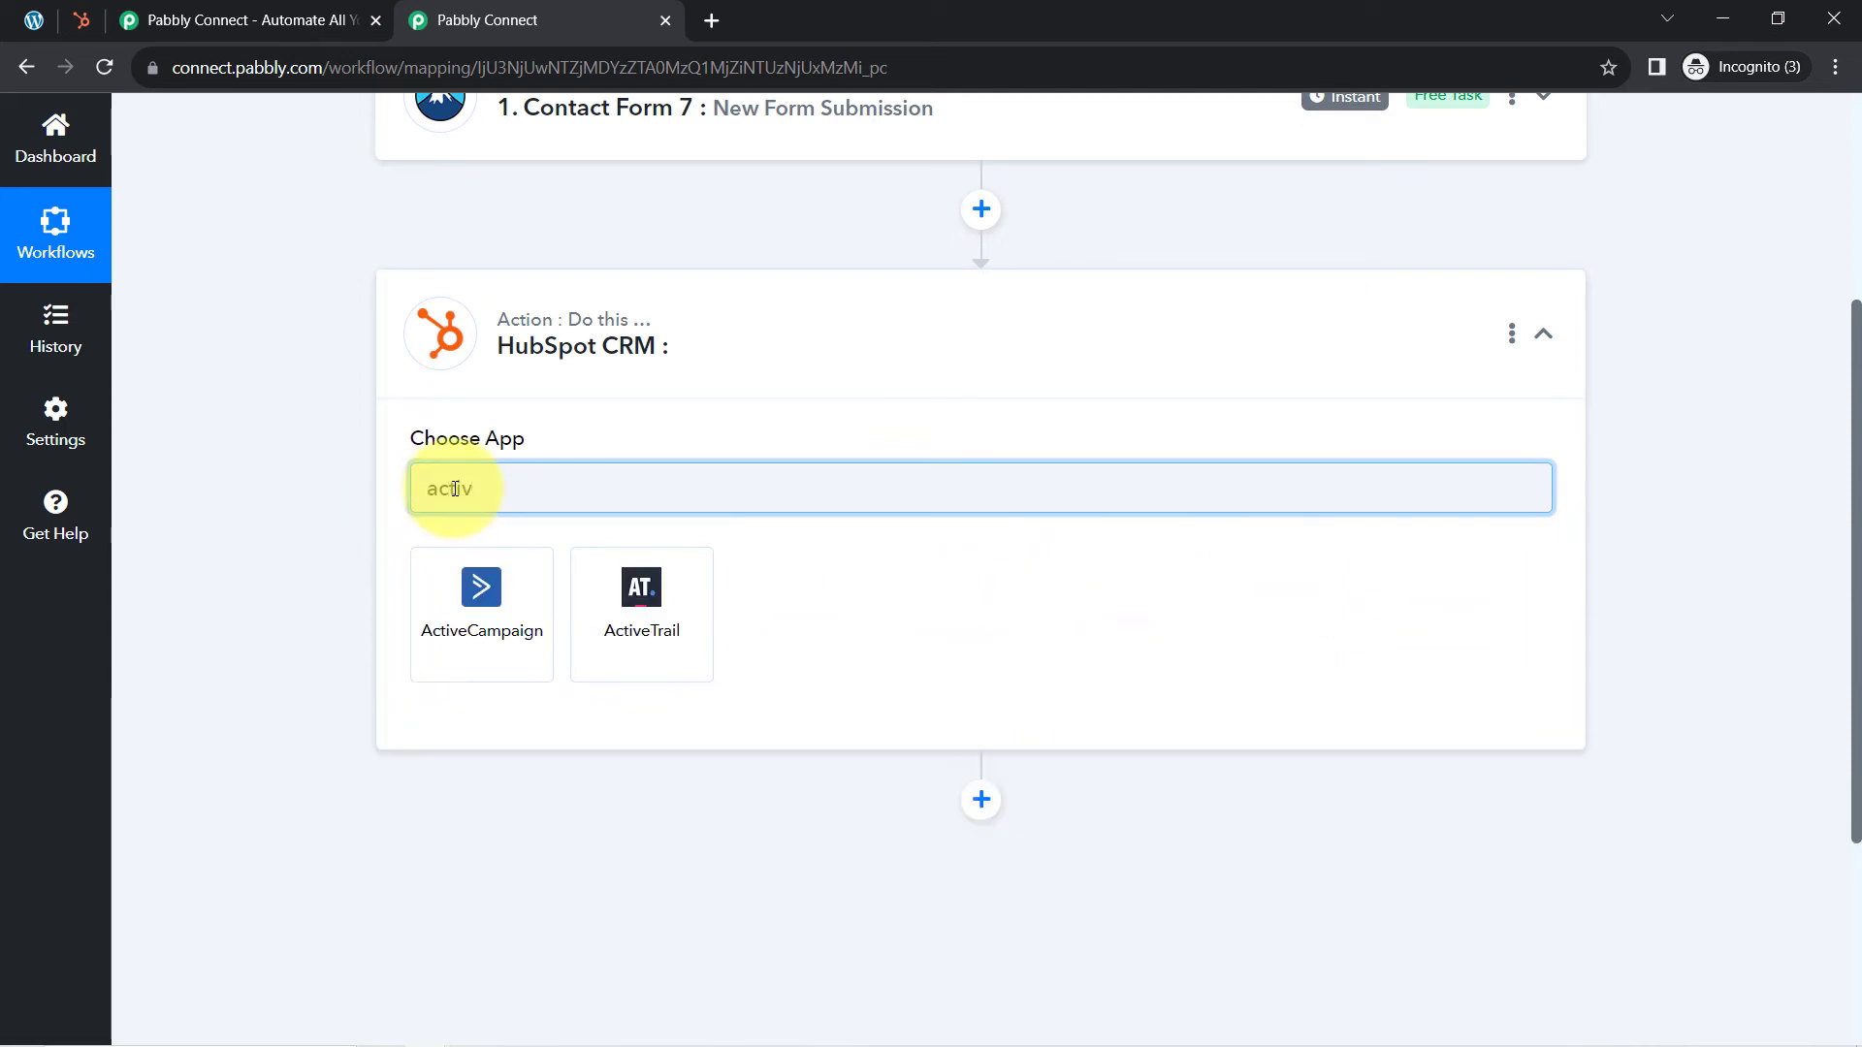
pyautogui.write('hubs')
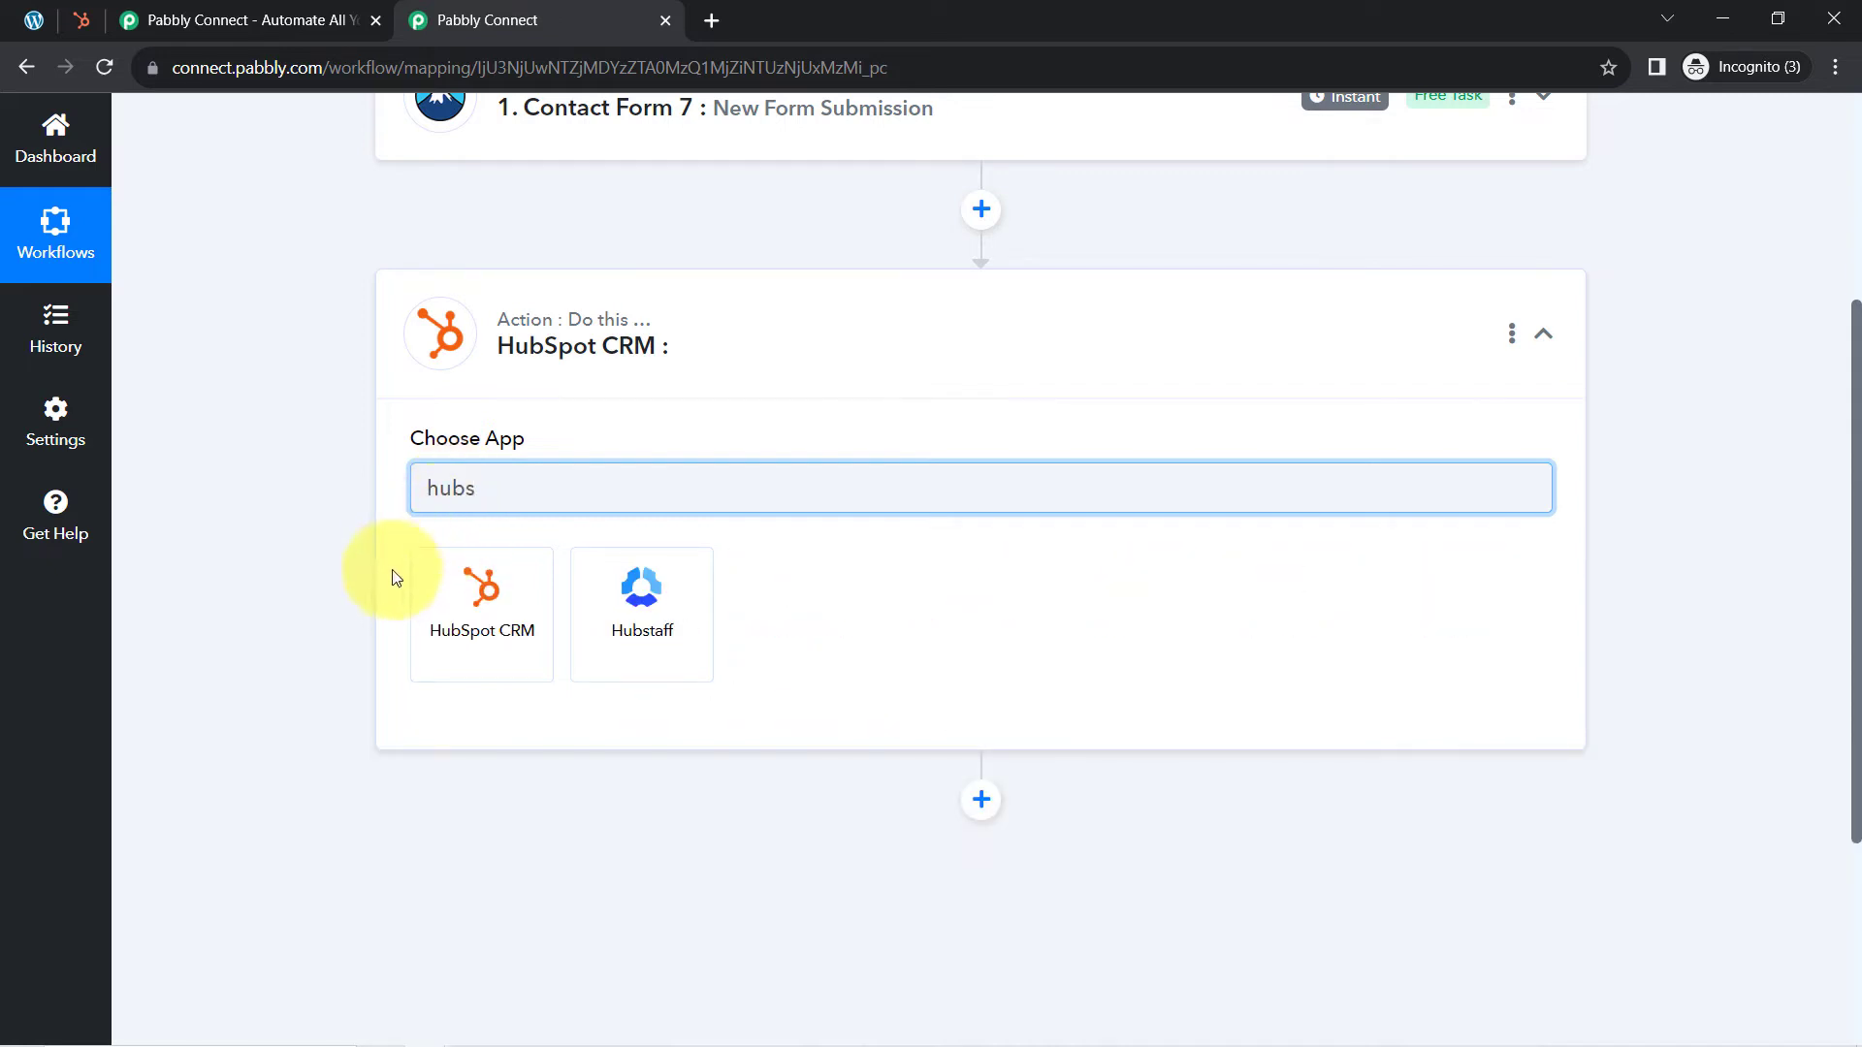
pyautogui.click(454, 593)
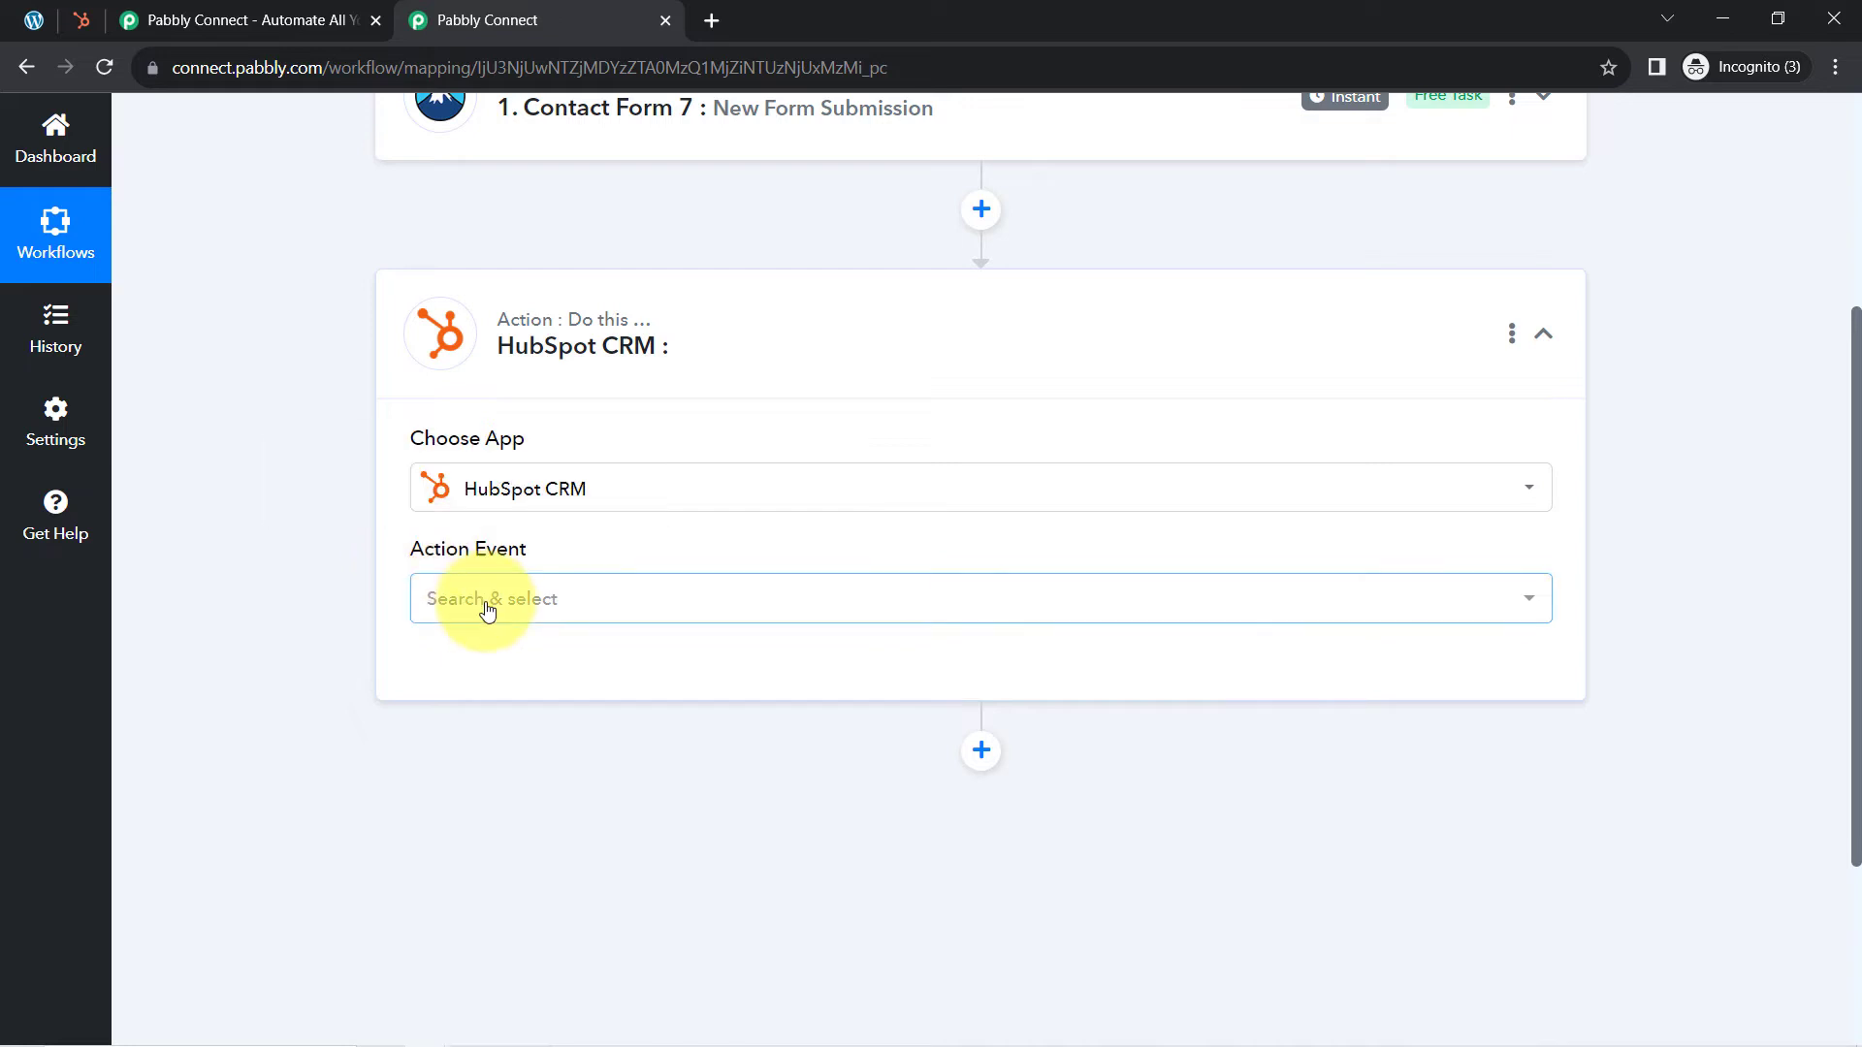
pyautogui.click(487, 607)
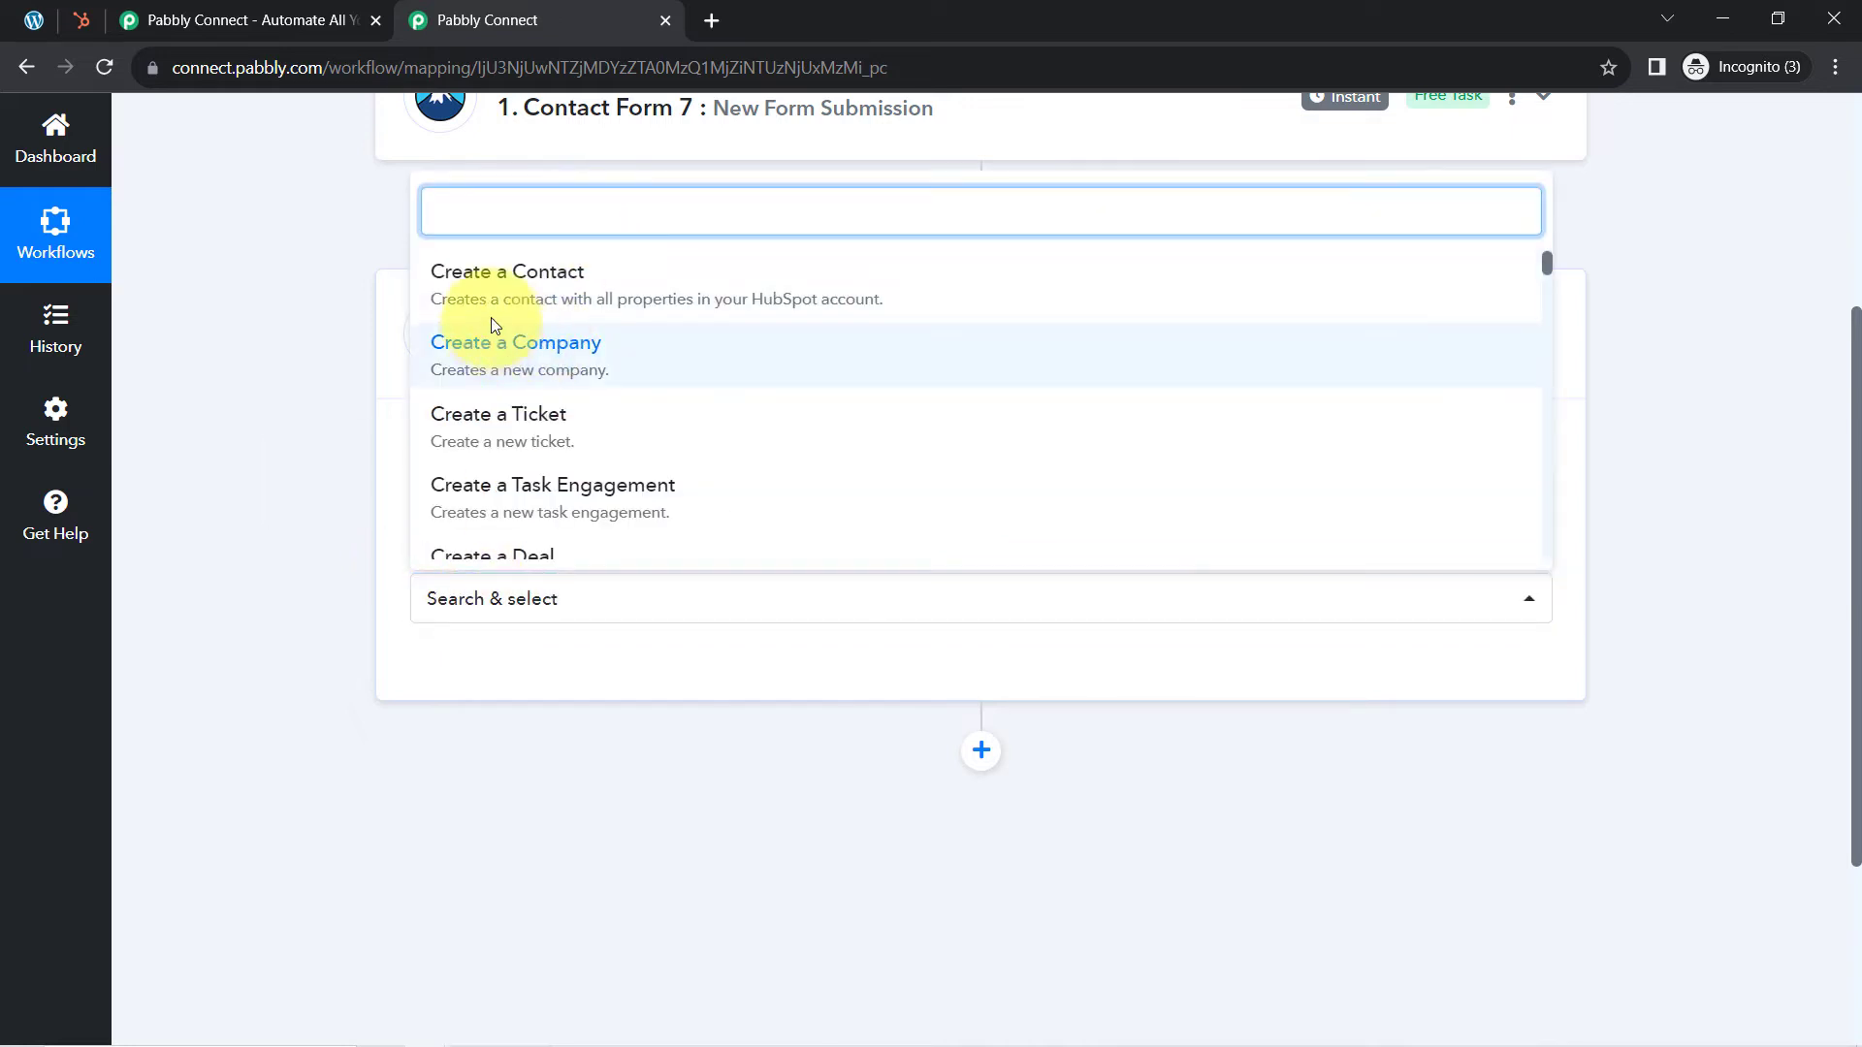
pyautogui.click(524, 295)
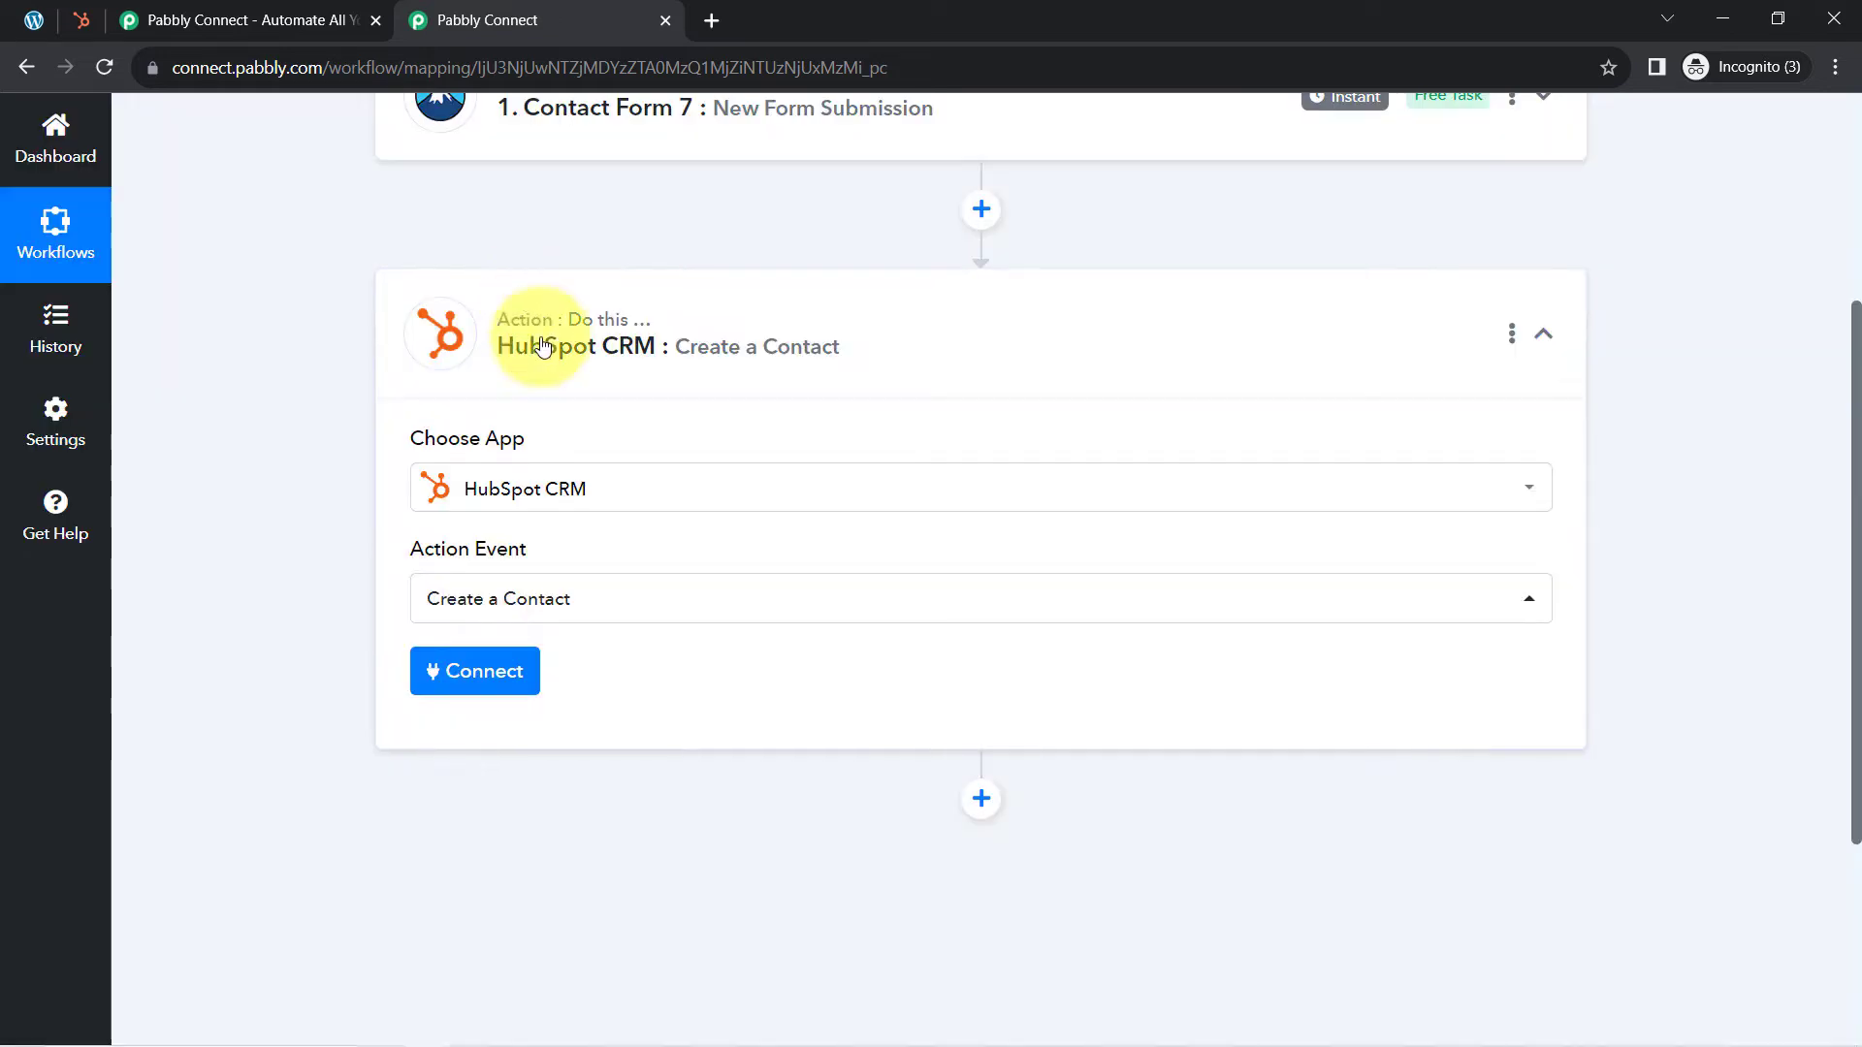
# Step: Add a new HubSpot CRM connection for the action and authorise it with the Magnet Brains account
pyautogui.click(463, 685)
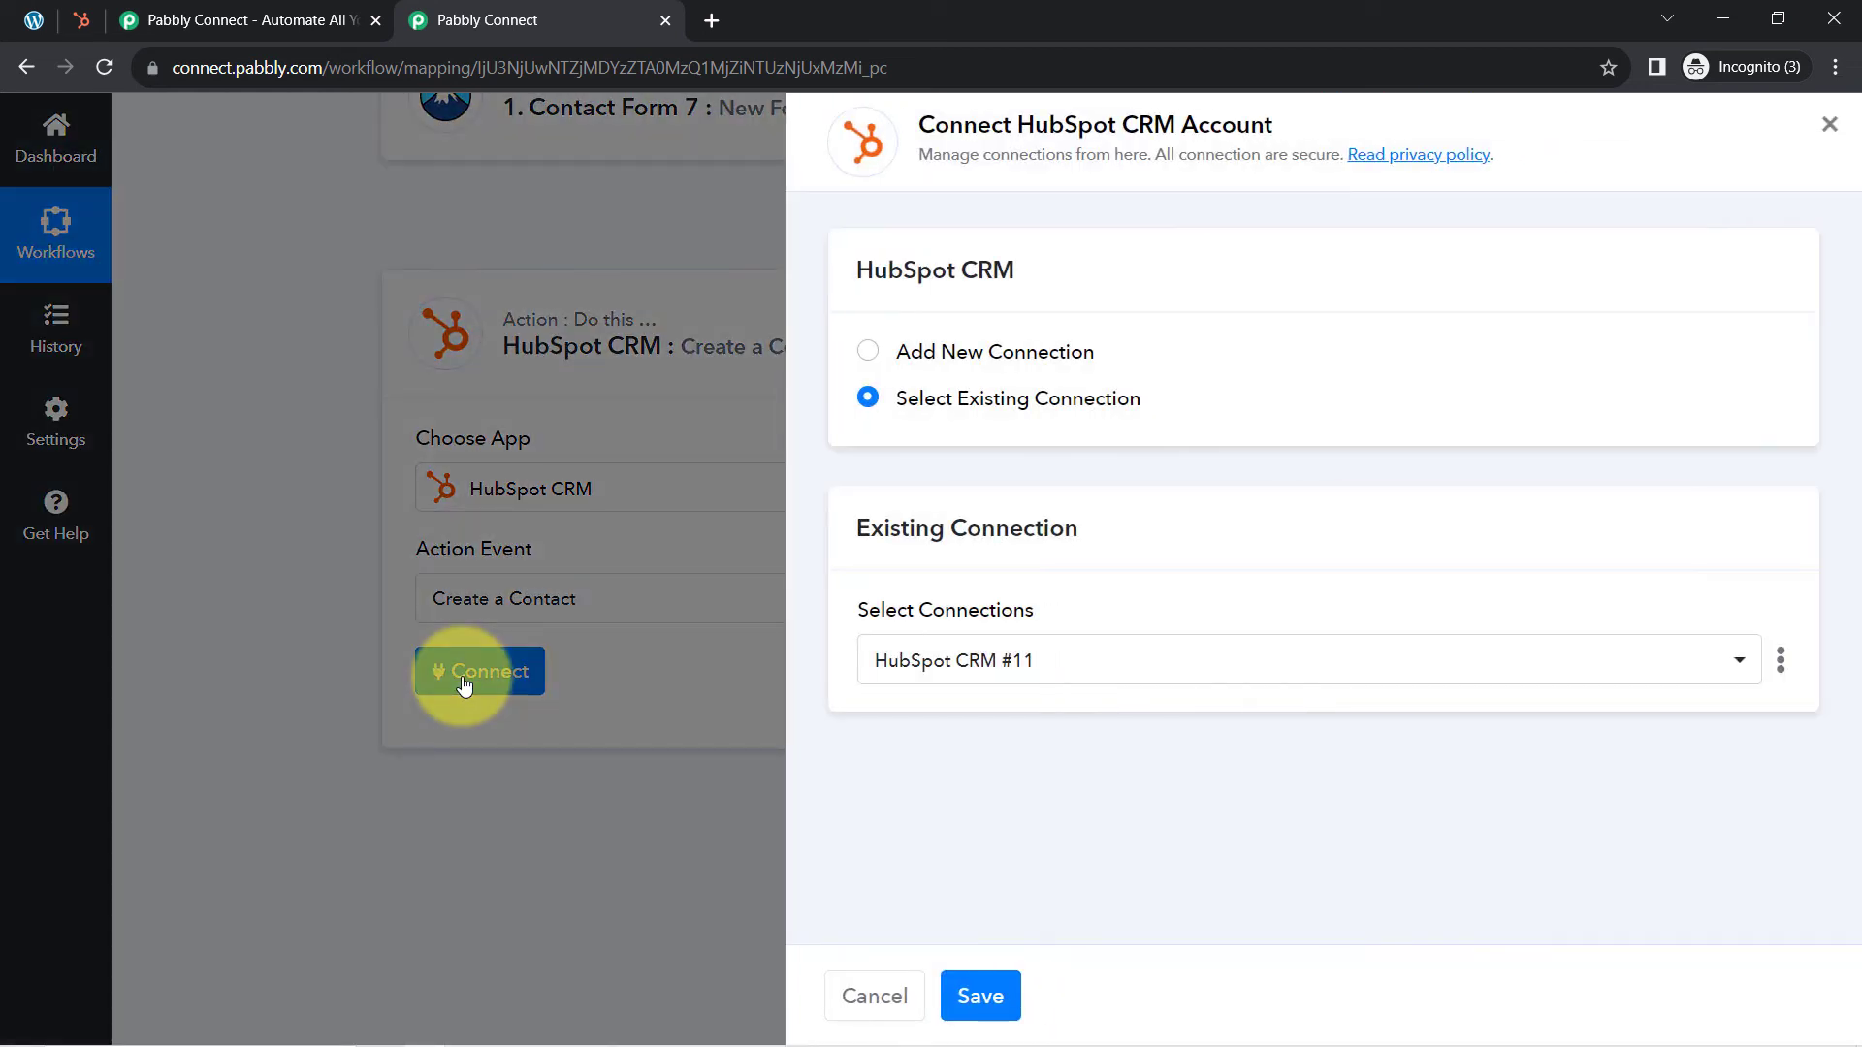
pyautogui.moveTo(950, 124); pyautogui.dragTo(1175, 126)
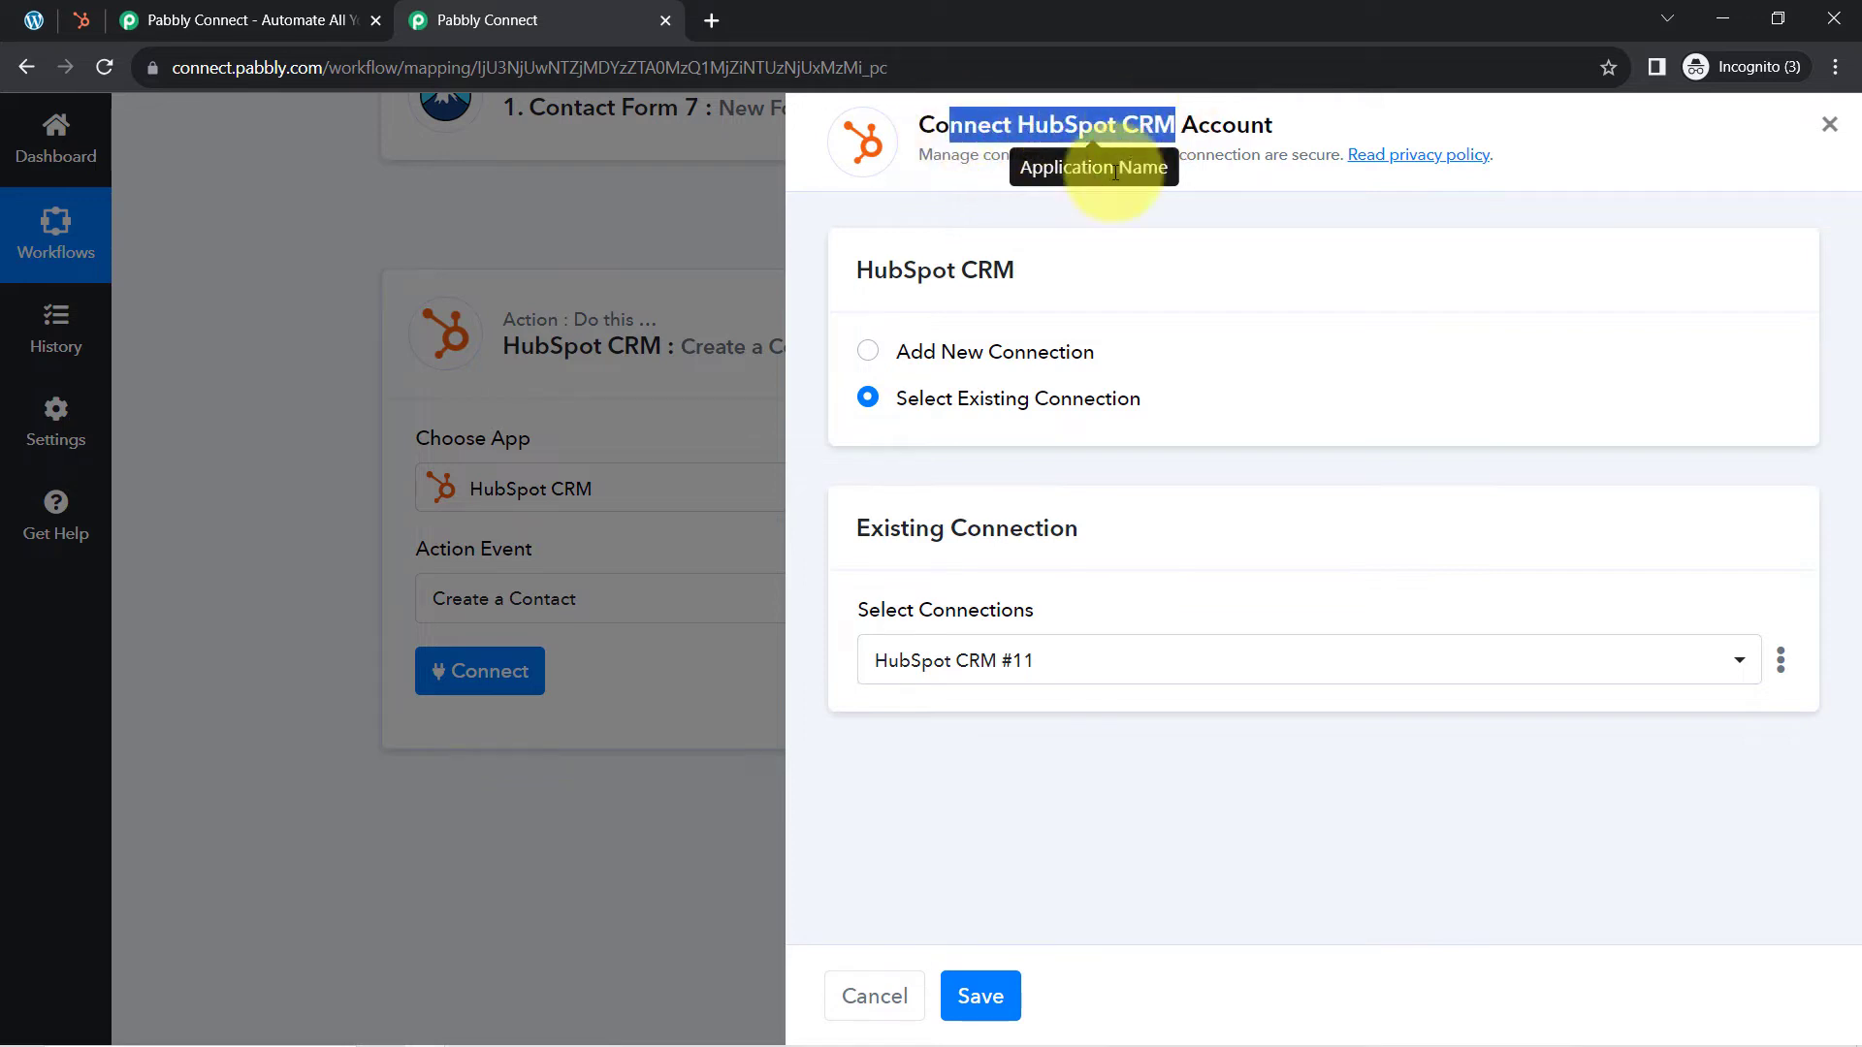
pyautogui.click(968, 360)
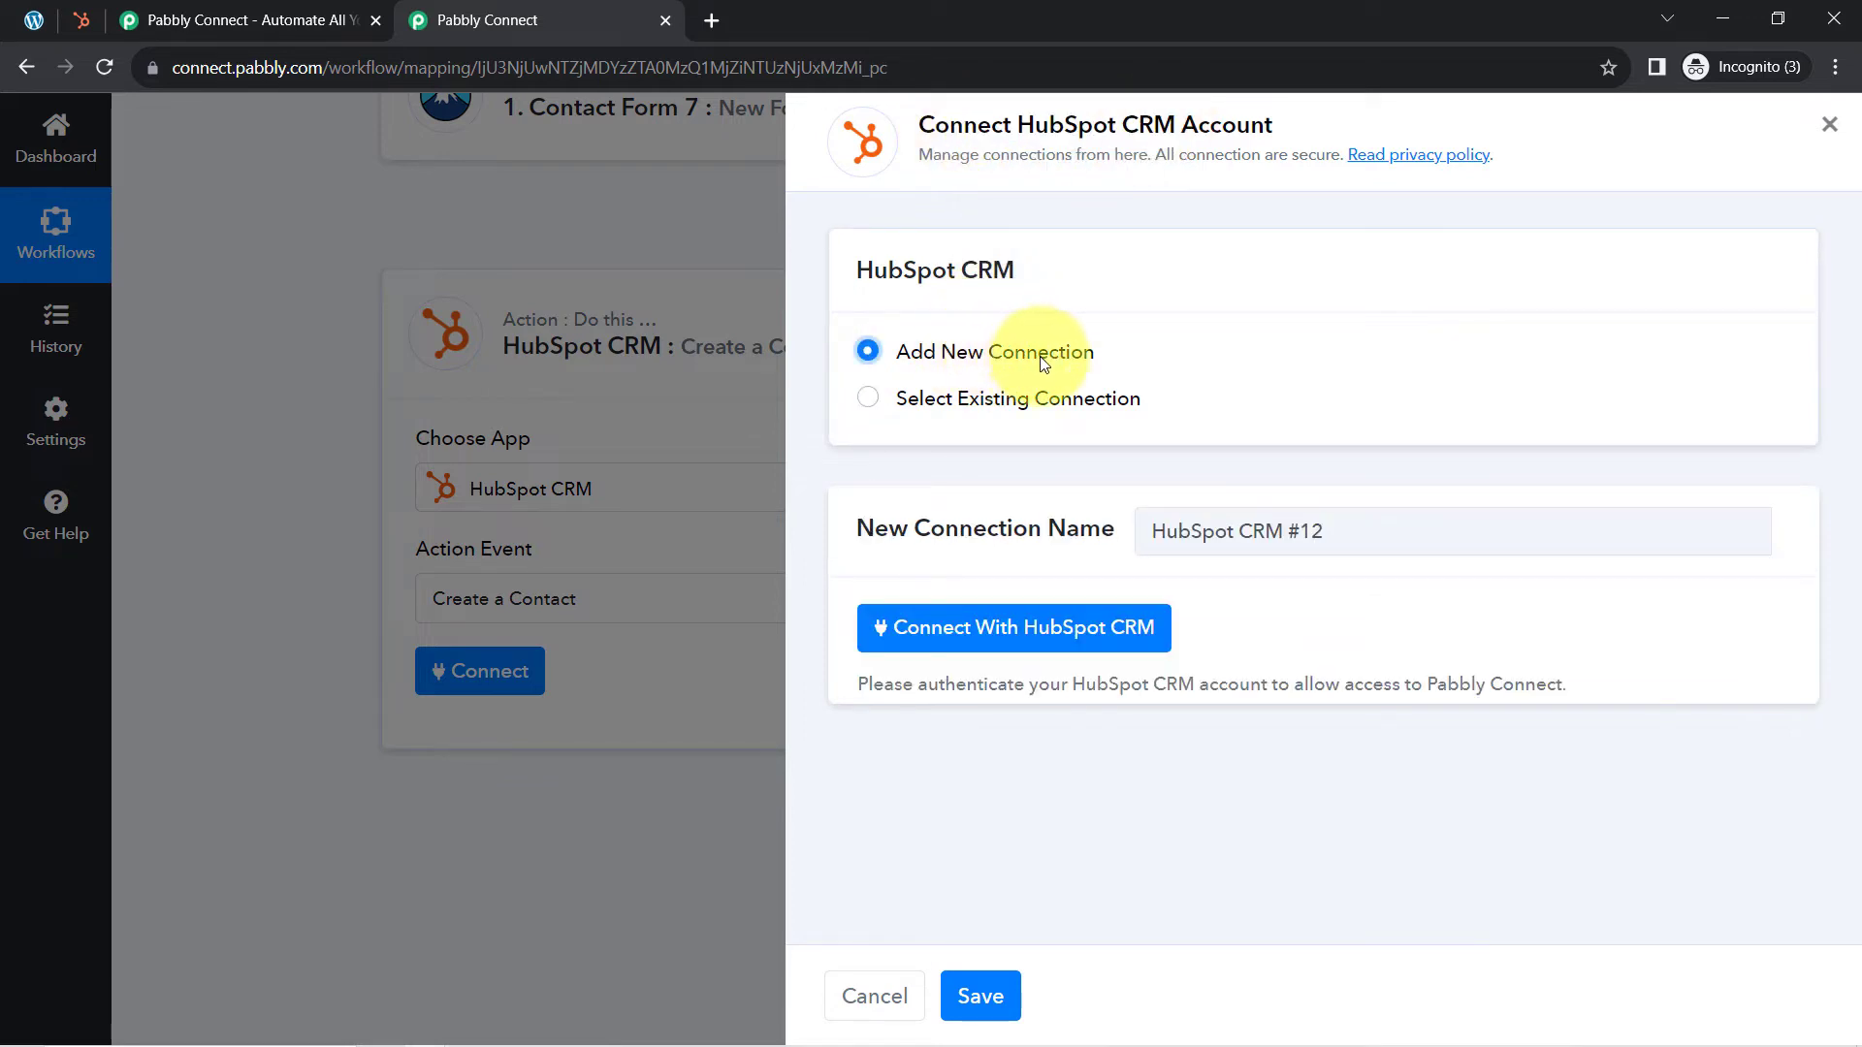
pyautogui.click(950, 631)
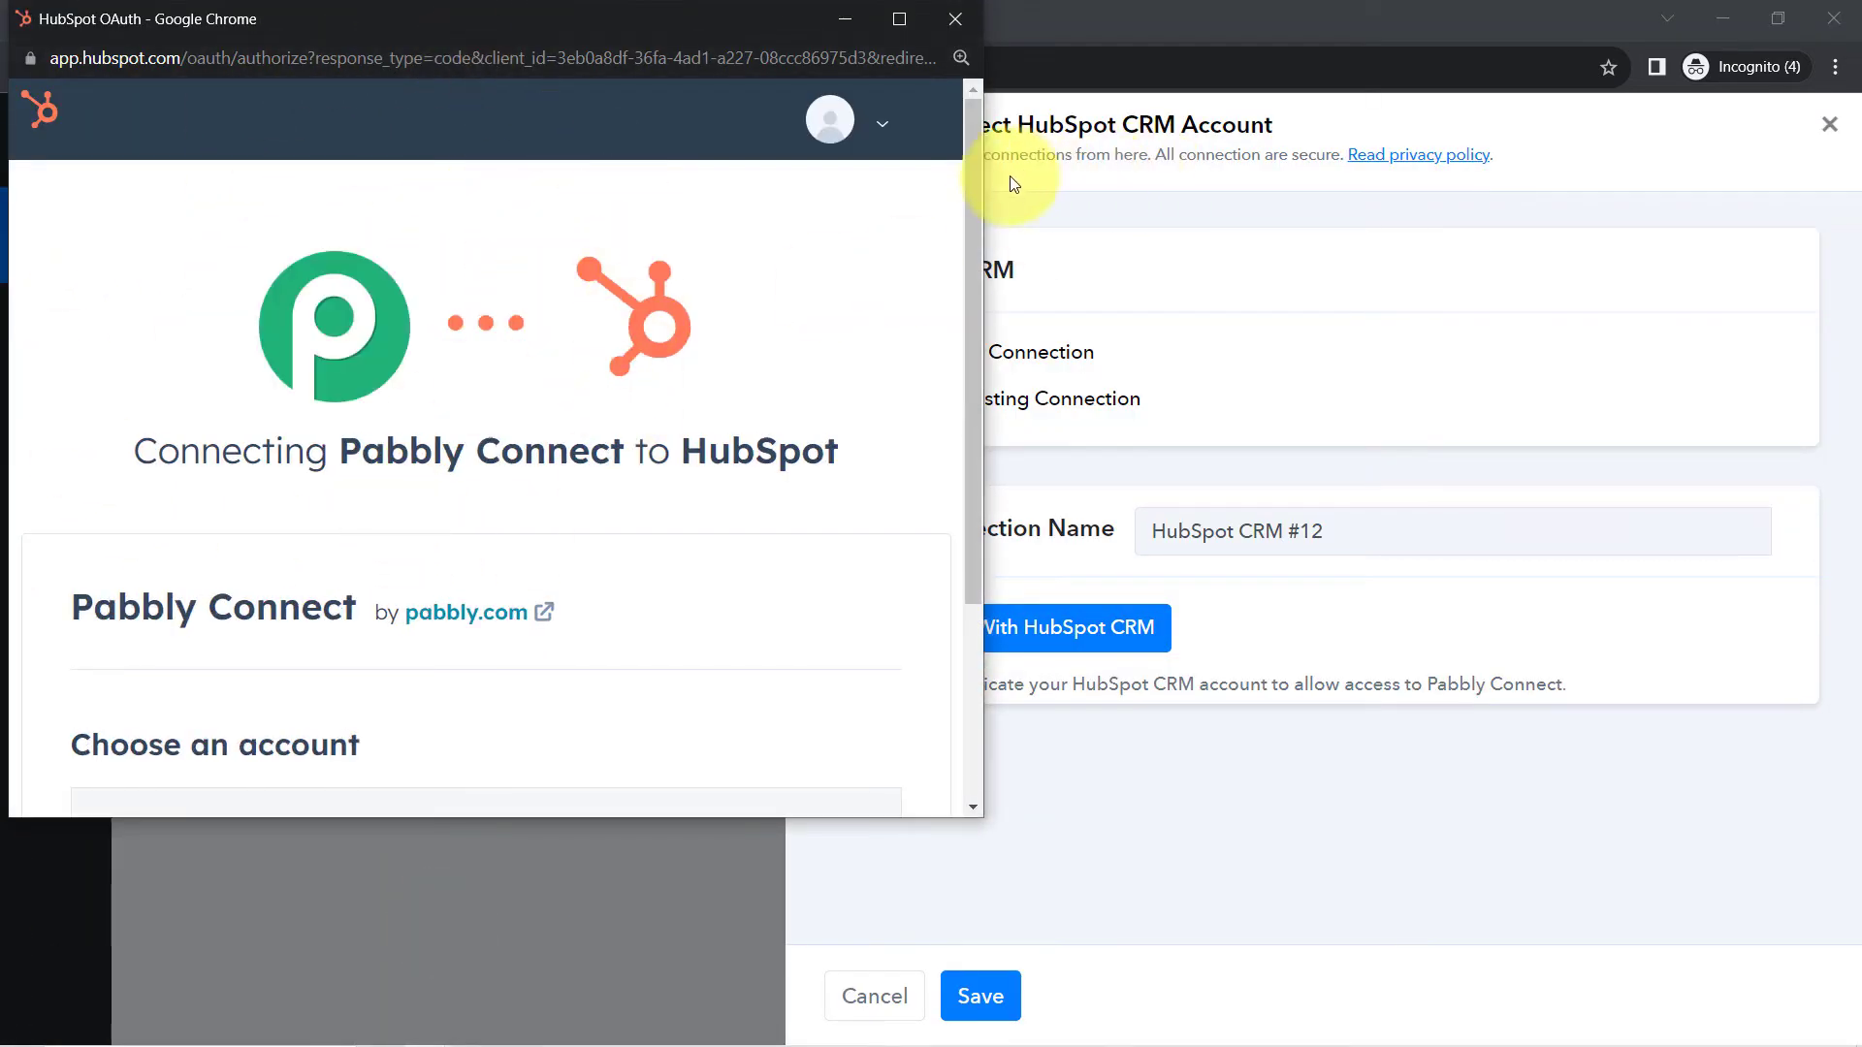
pyautogui.scroll(-3, 970, 194)
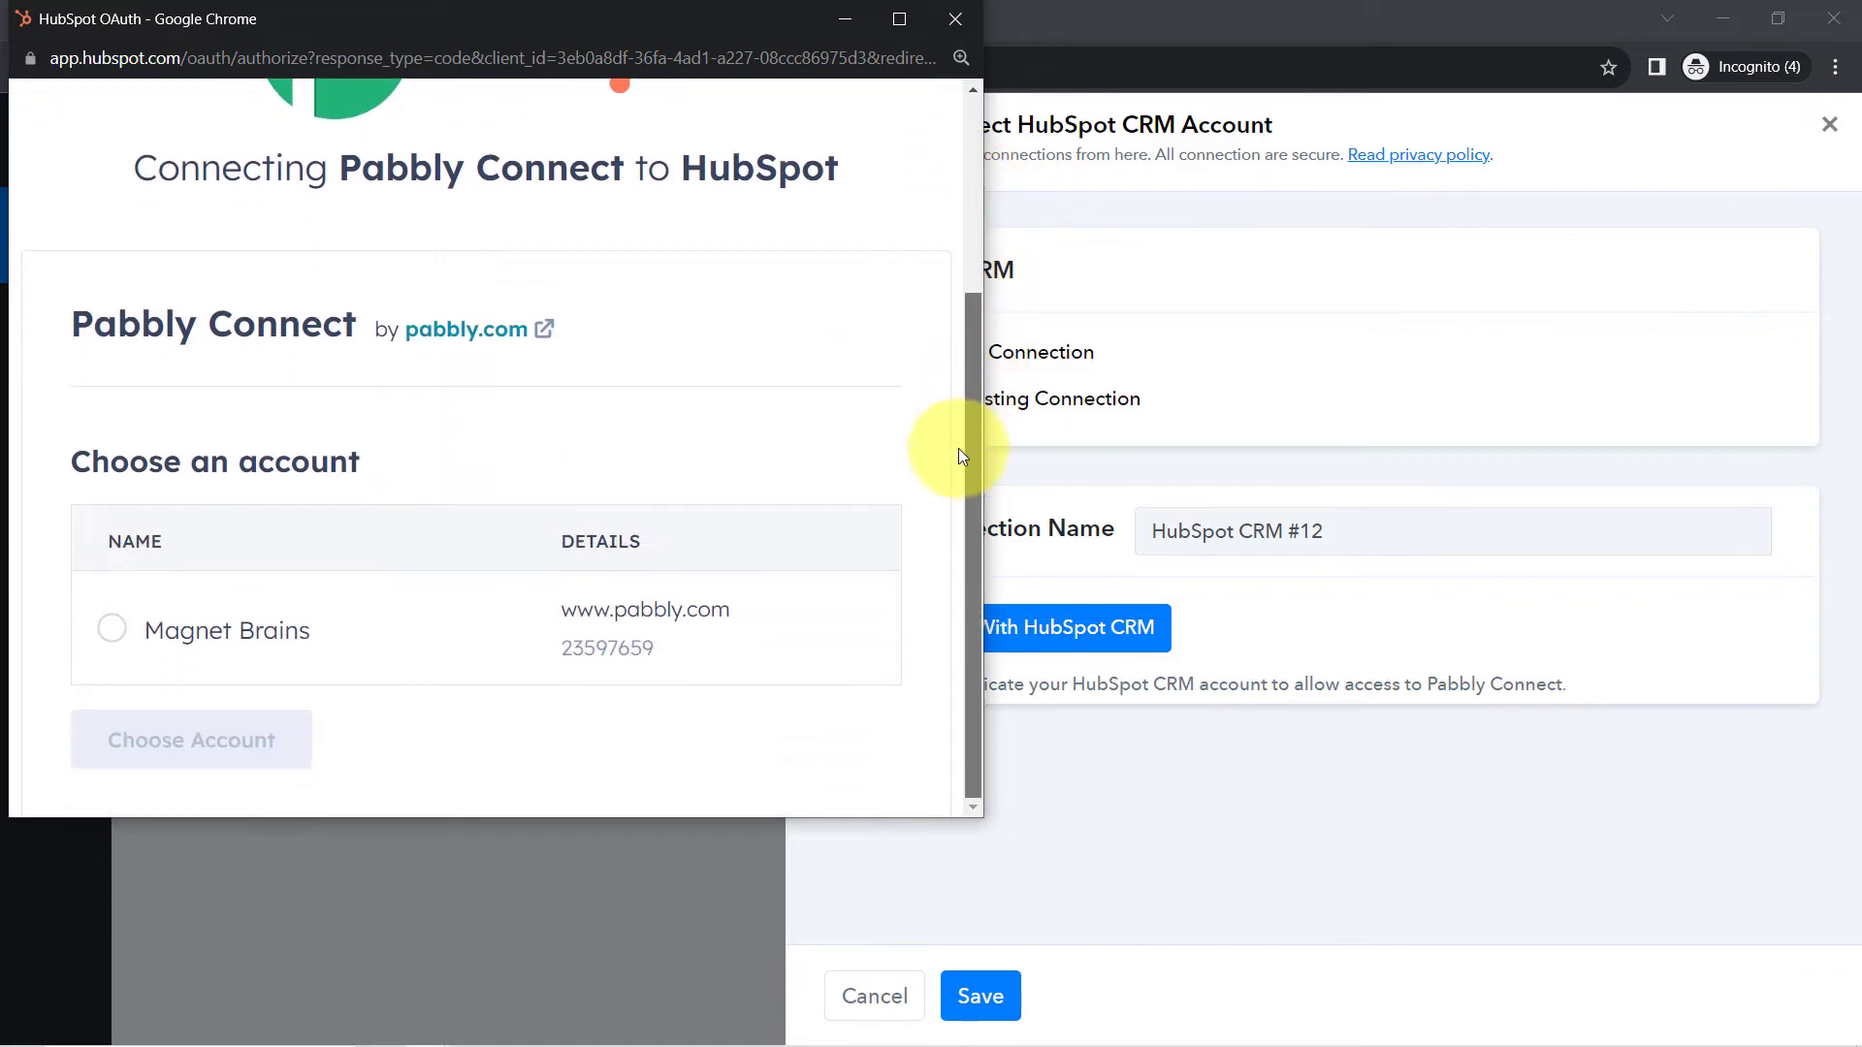
pyautogui.click(113, 632)
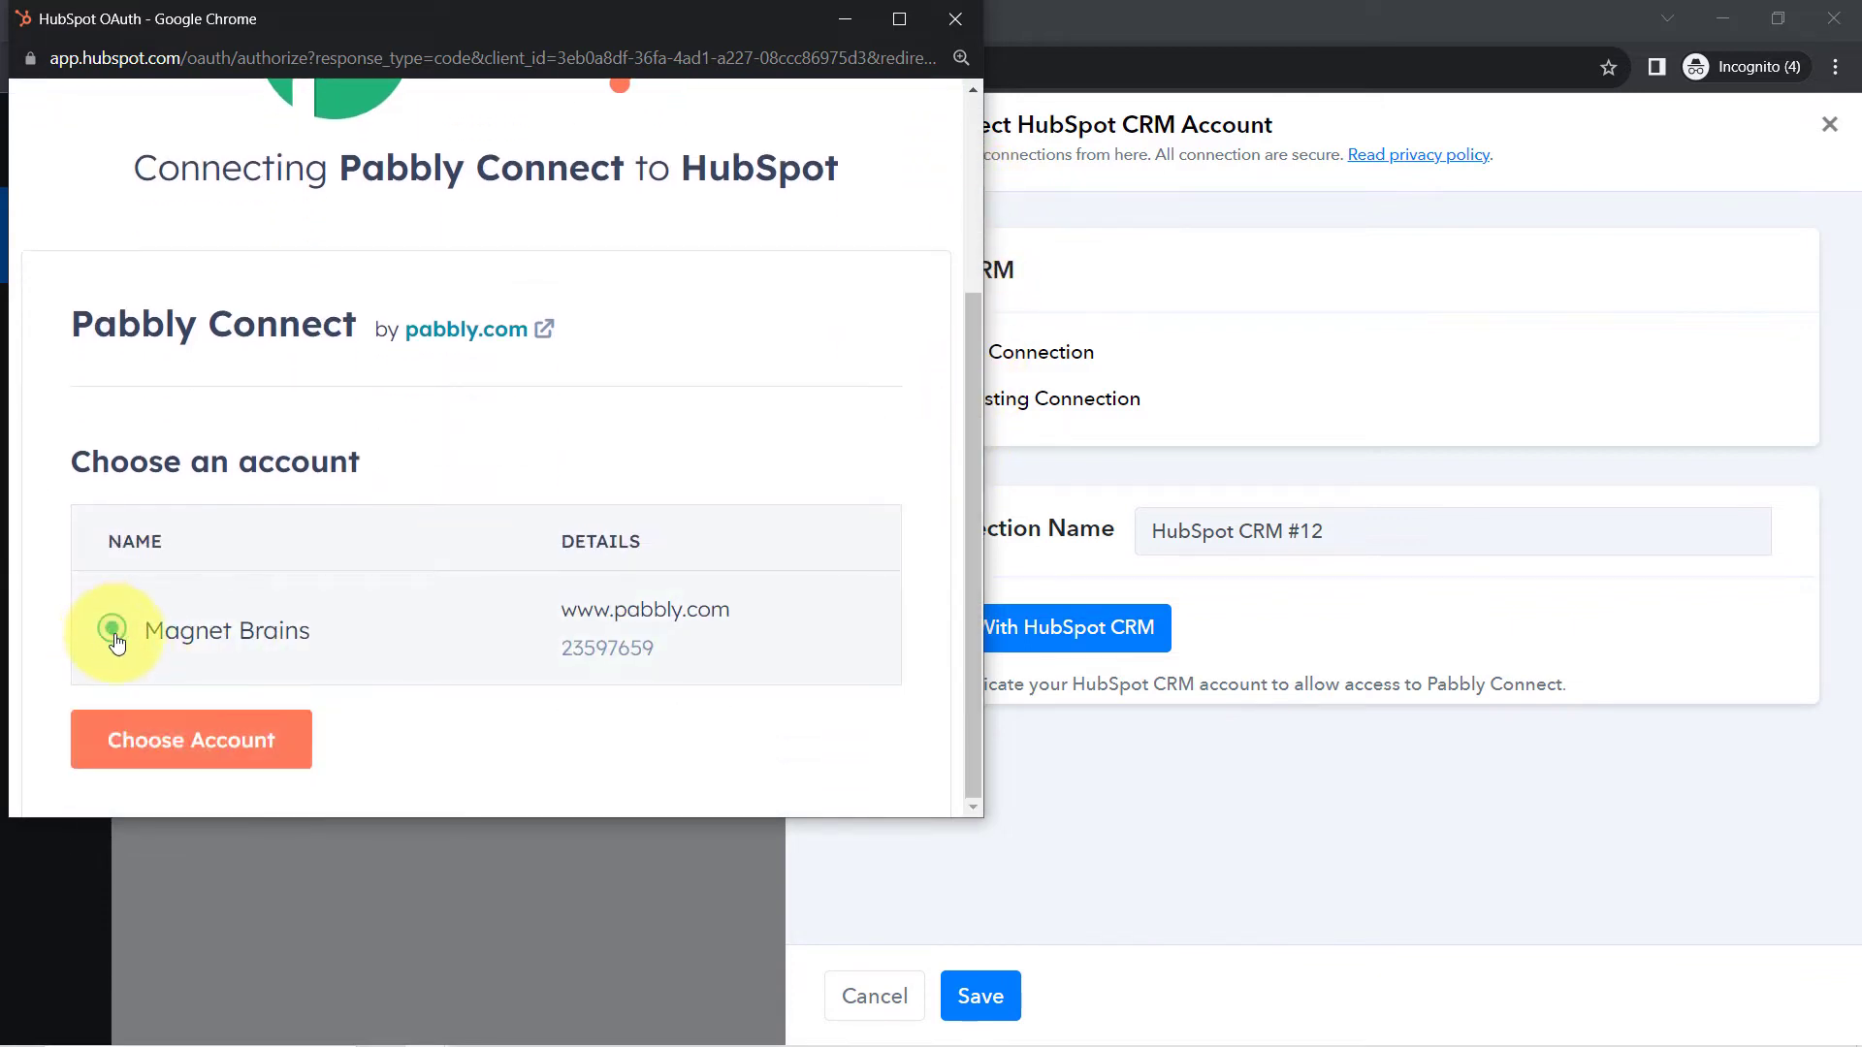
pyautogui.click(134, 753)
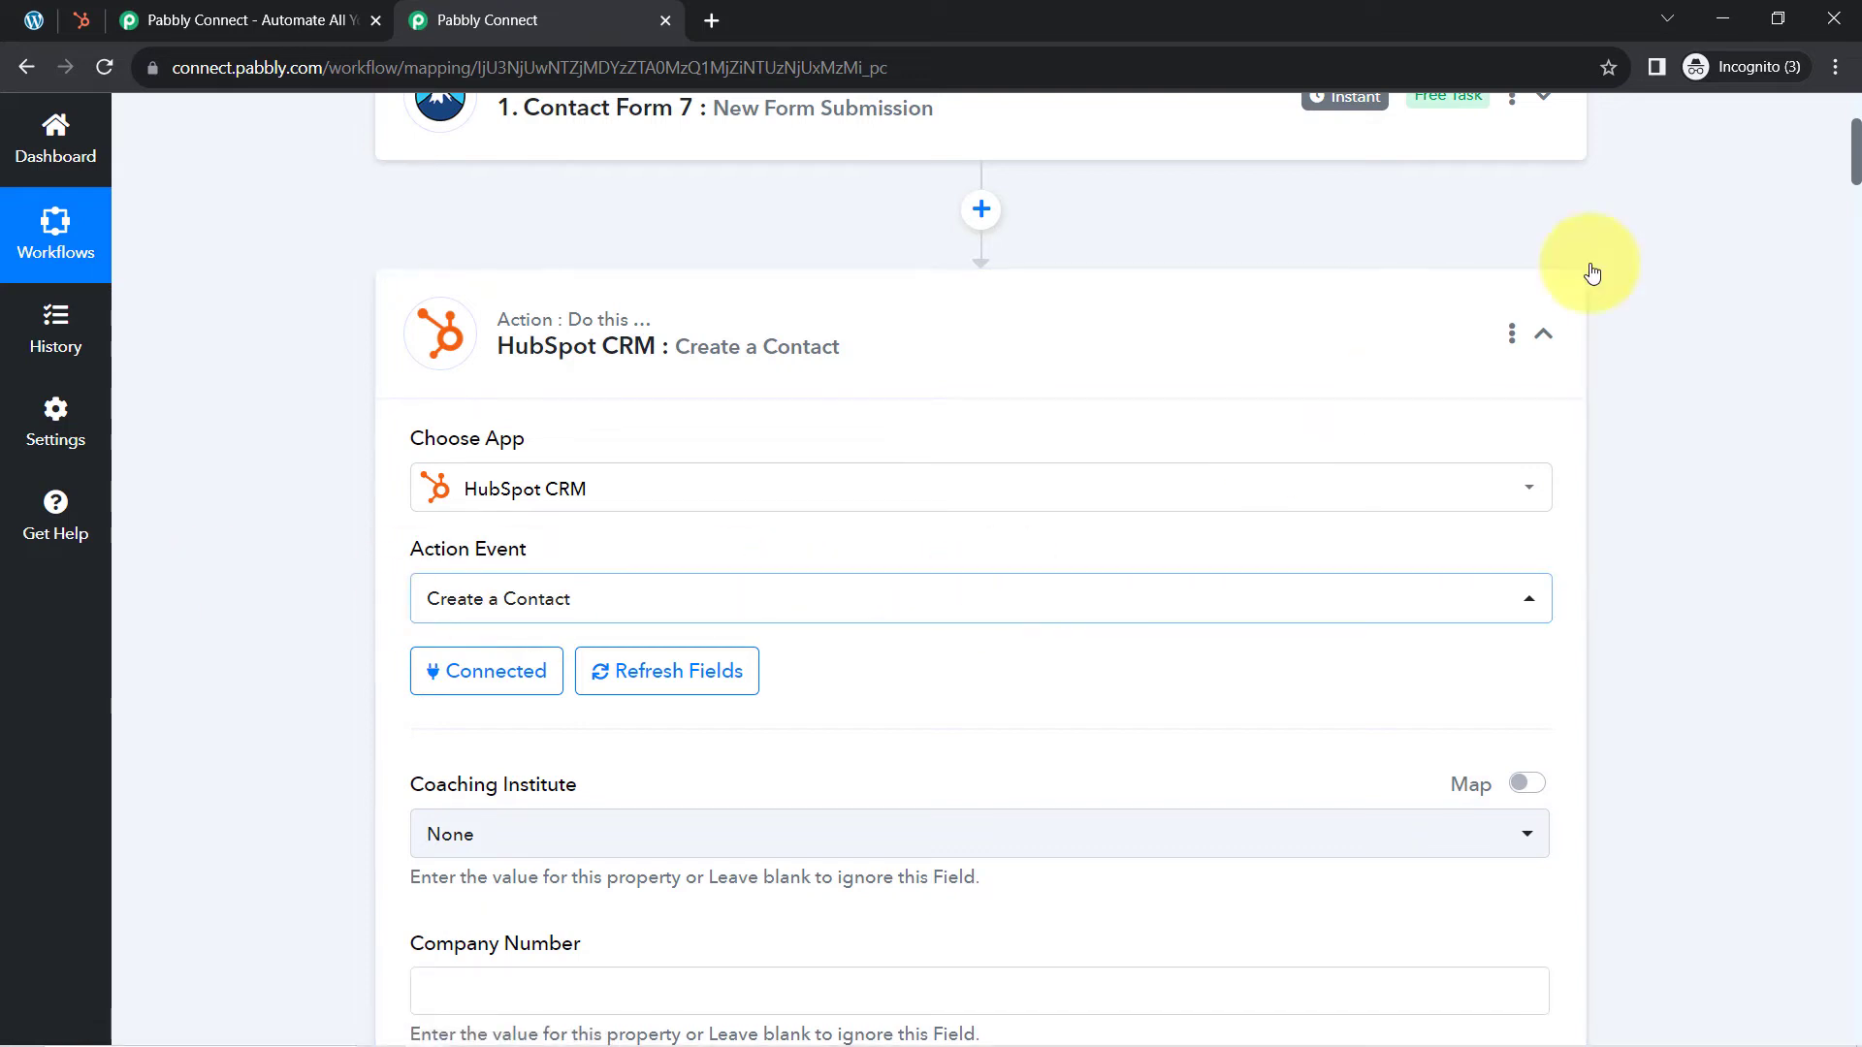
# Step: Enable mapping for the Coaching Institute property and clear its {{pc_skip_field}} placeholder so the field is blank
pyautogui.moveTo(1854, 161); pyautogui.dragTo(1854, 190)
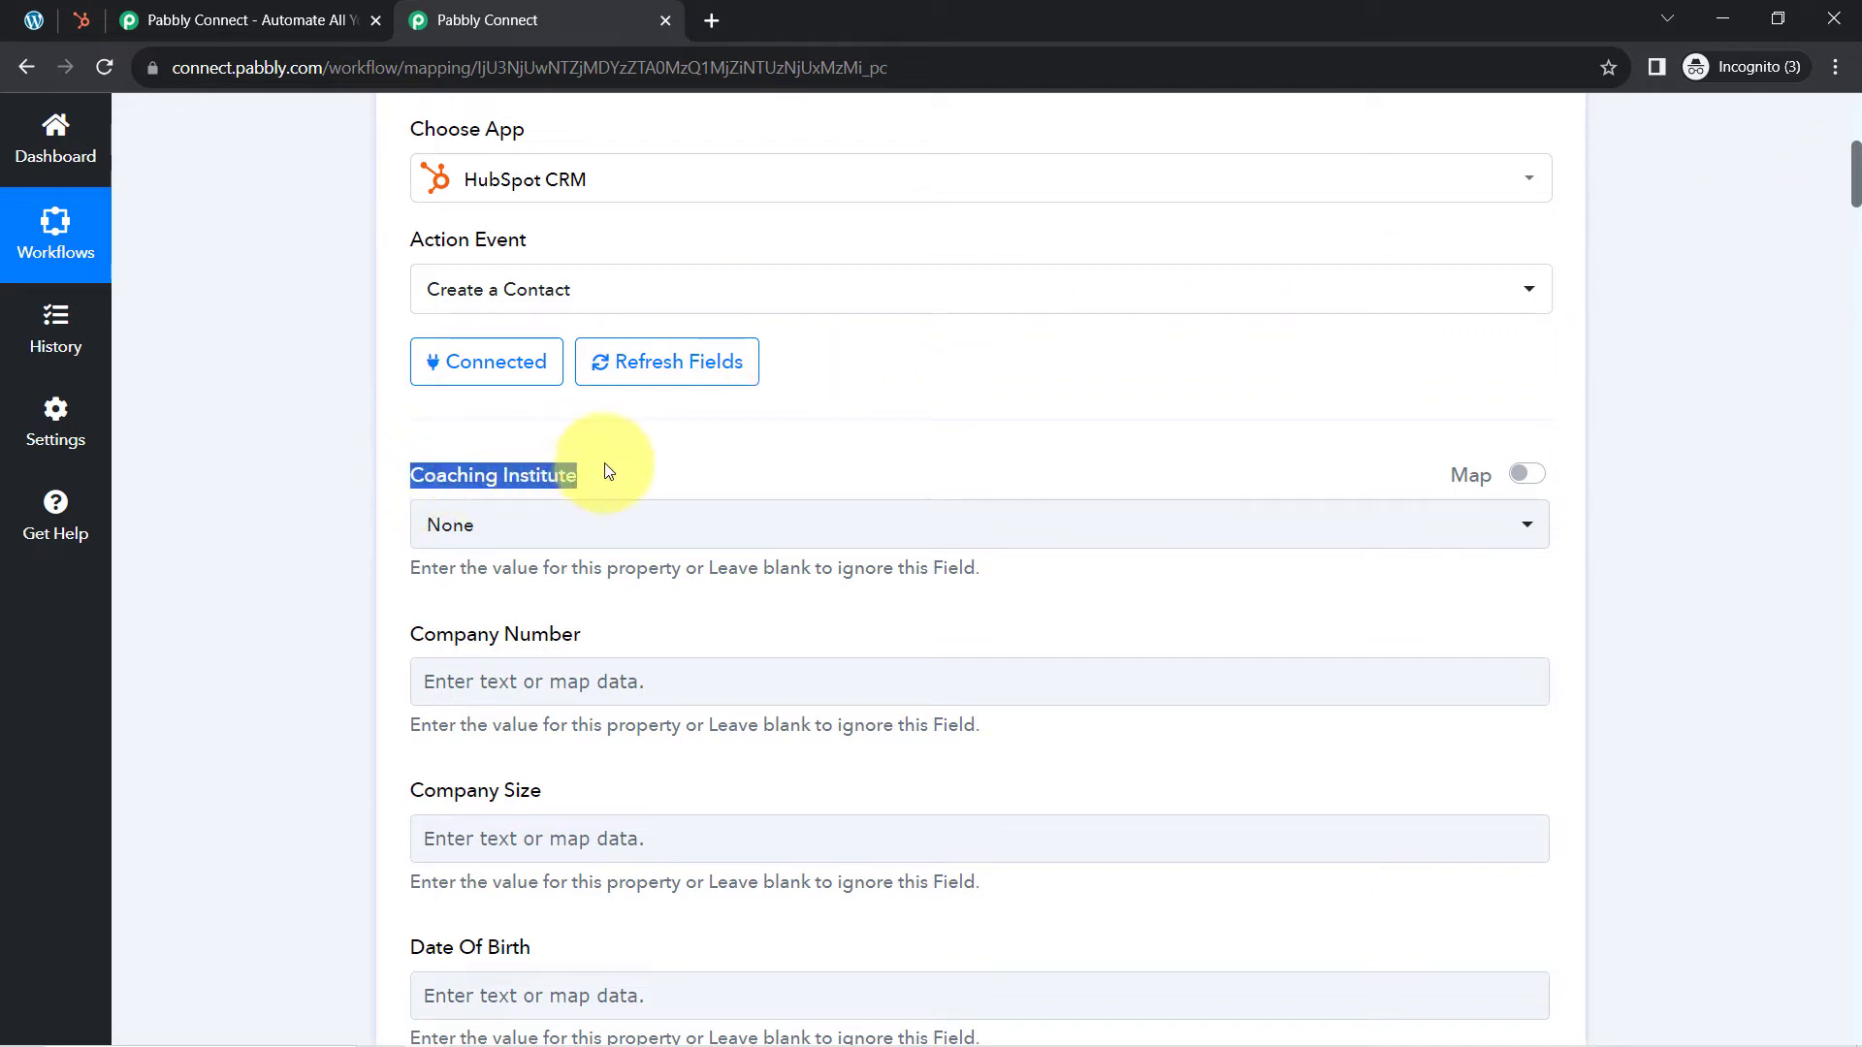
pyautogui.click(475, 525)
pyautogui.click(324, 537)
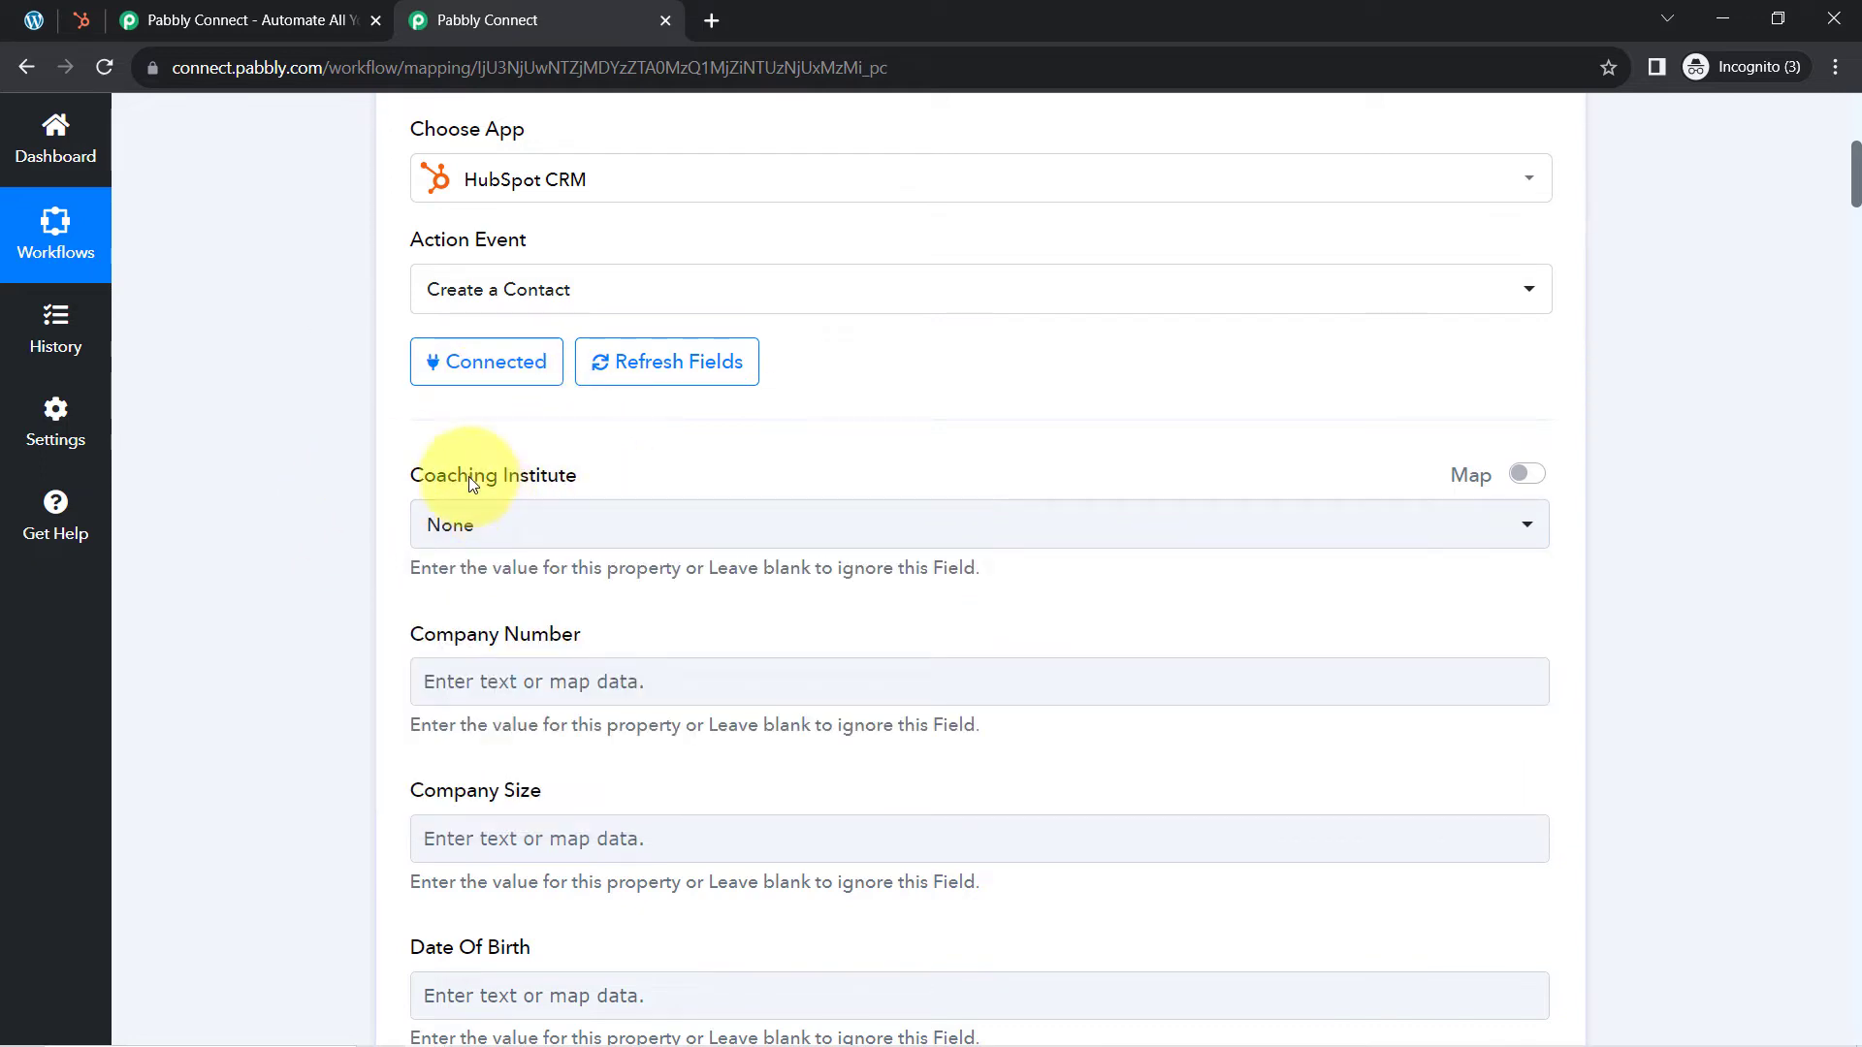
pyautogui.click(1520, 478)
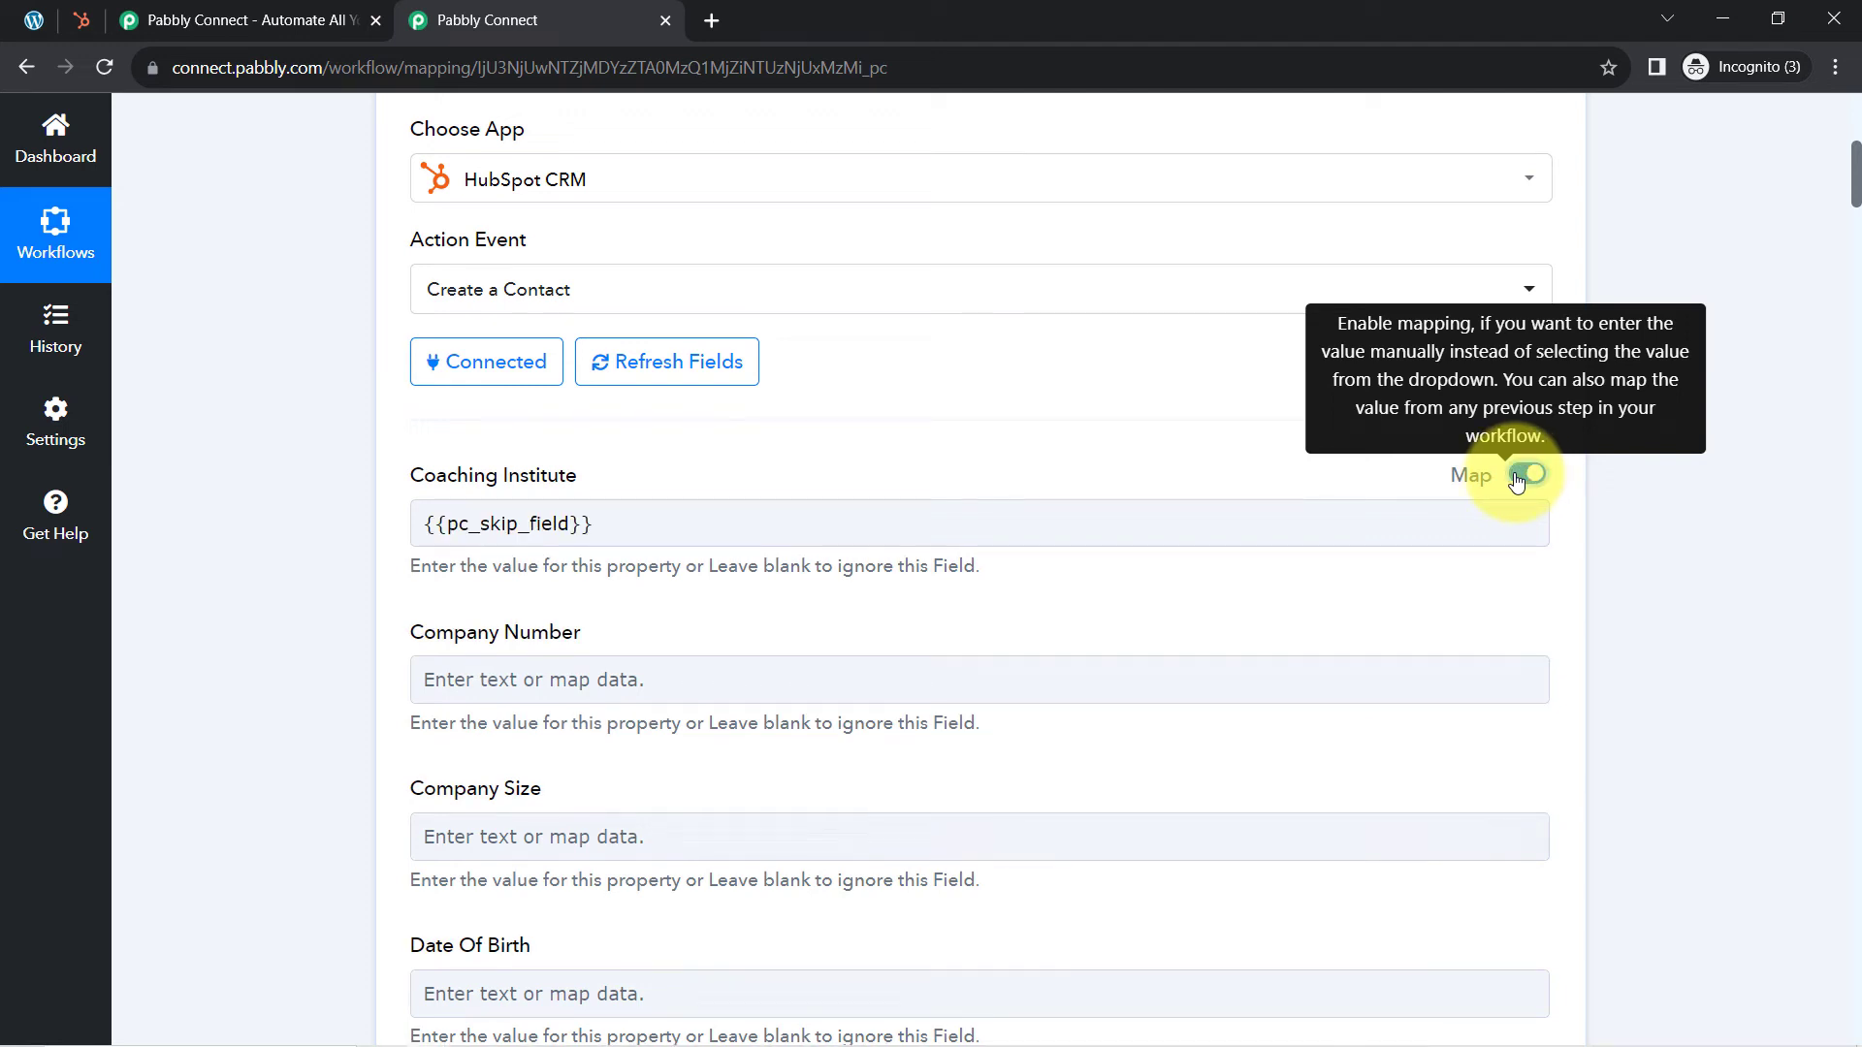
pyautogui.doubleClick(497, 523)
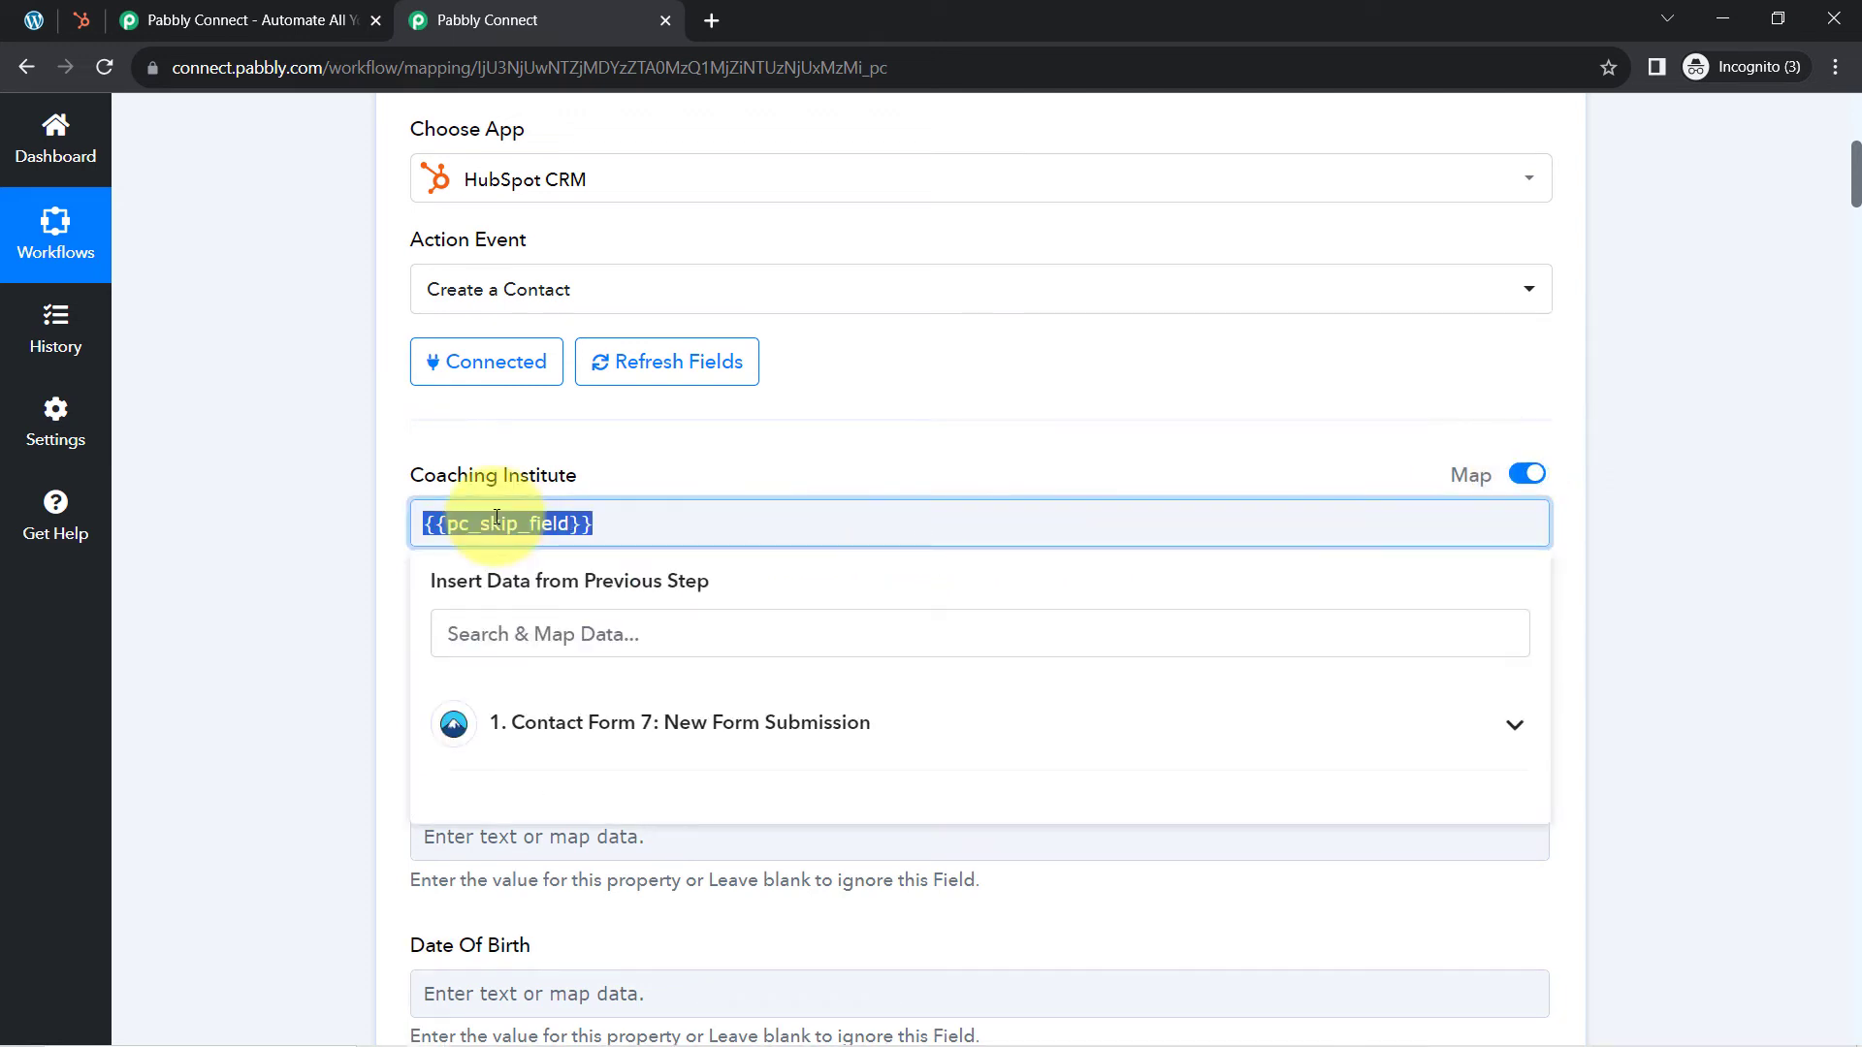
pyautogui.click(359, 604)
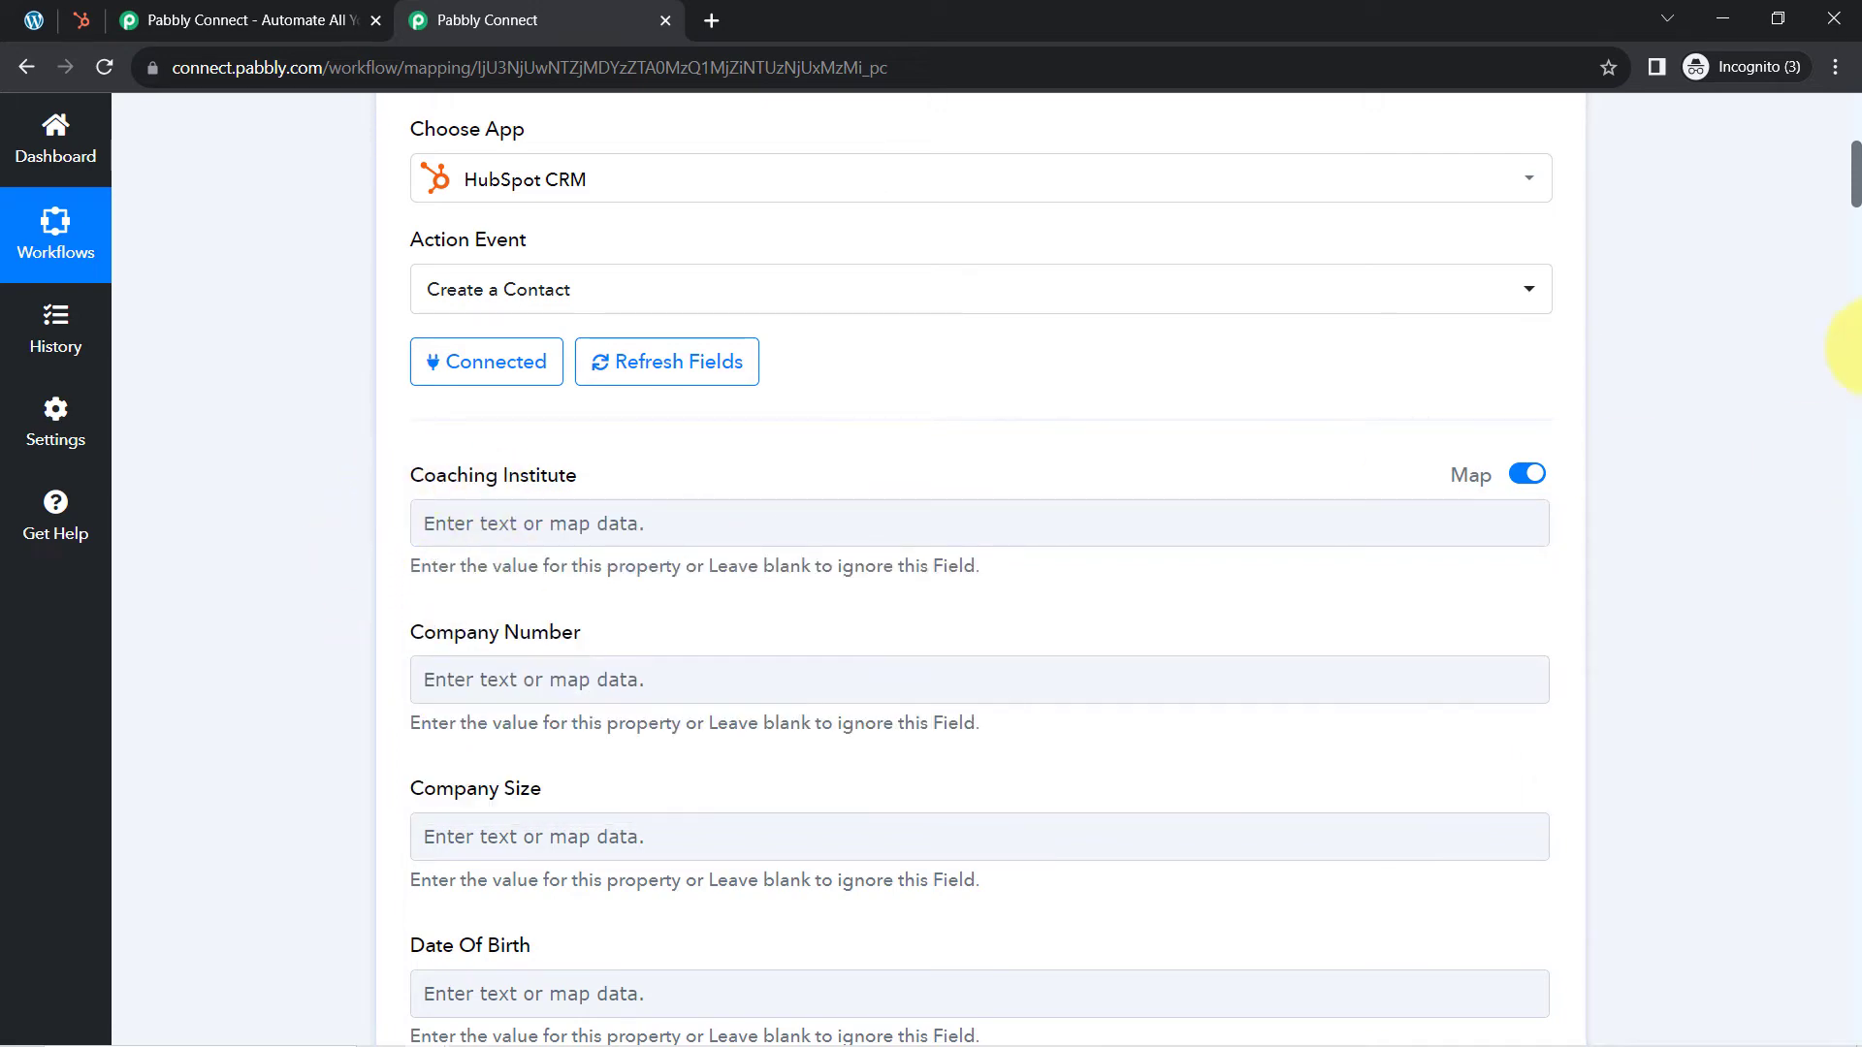
# Step: Look through the contact property fields of the Create a Contact action, down to the test request options and again from Coaching Institute
pyautogui.moveTo(1856, 197); pyautogui.dragTo(1847, 965)
pyautogui.scroll(-10, 365, 802)
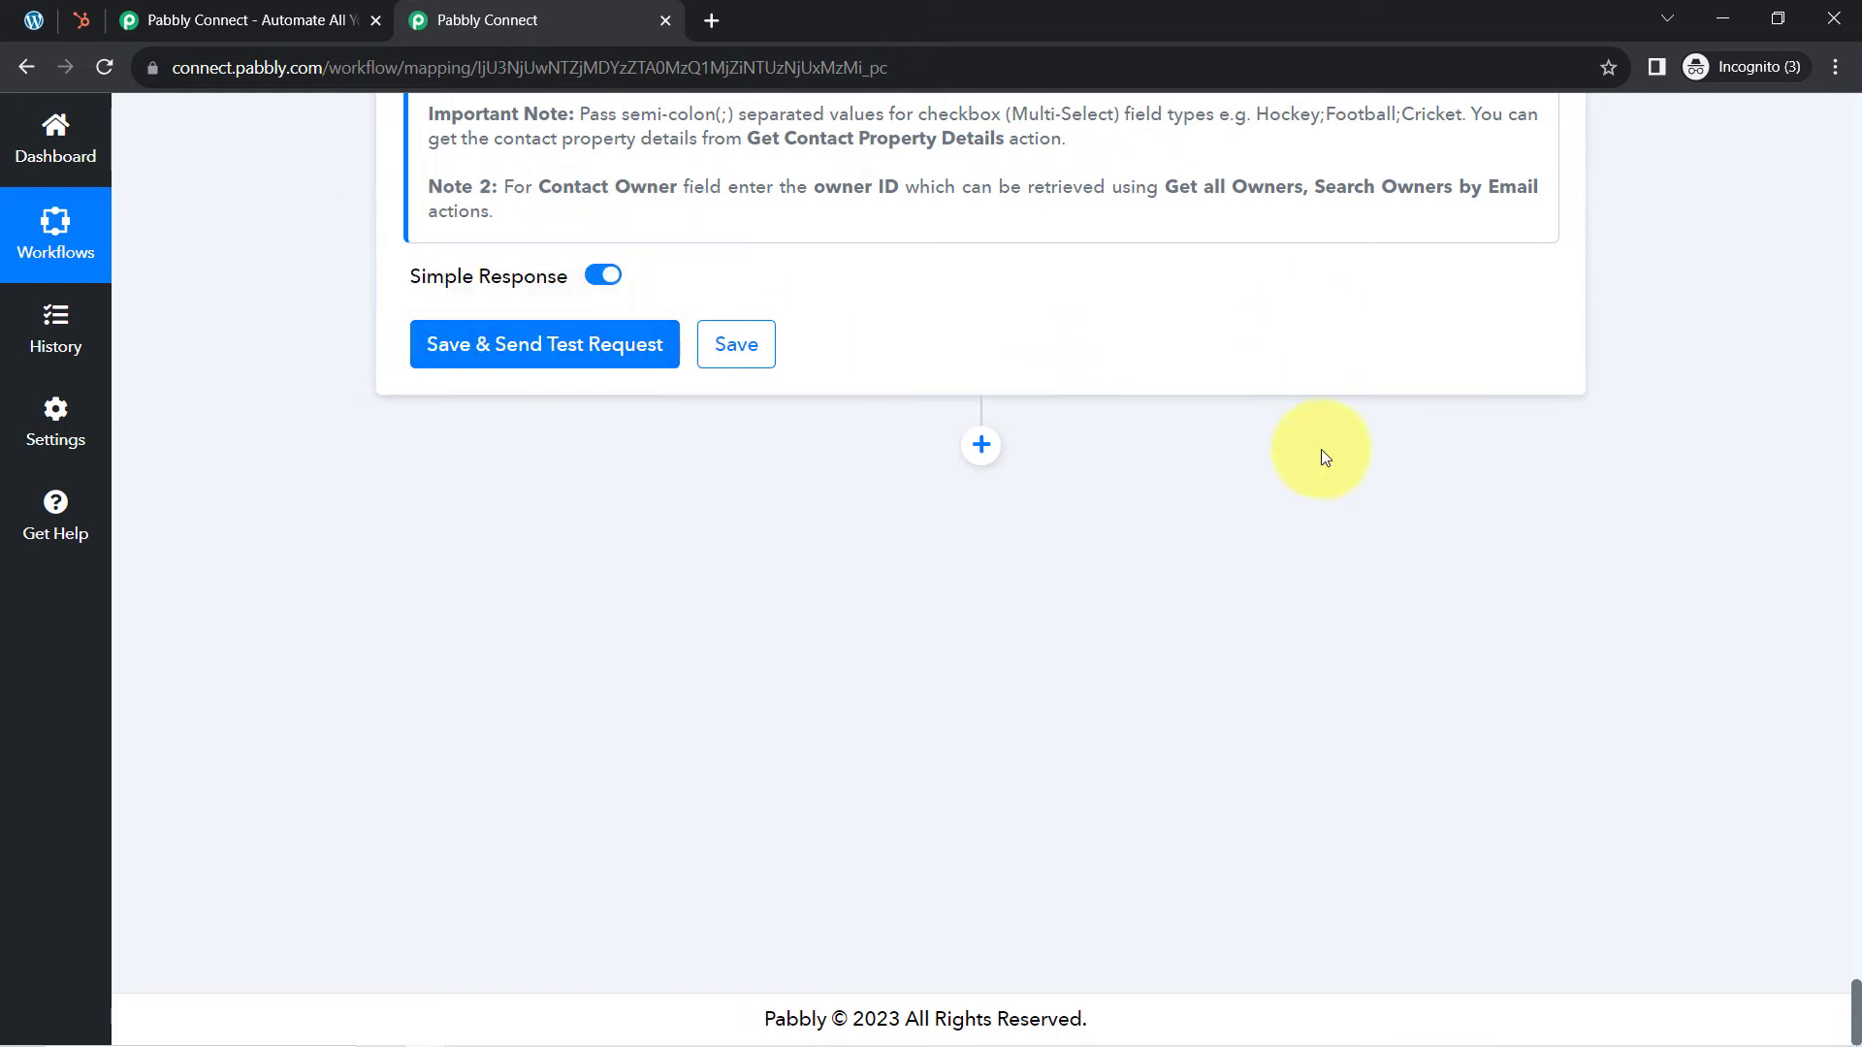
pyautogui.moveTo(1854, 1009); pyautogui.dragTo(1787, 170)
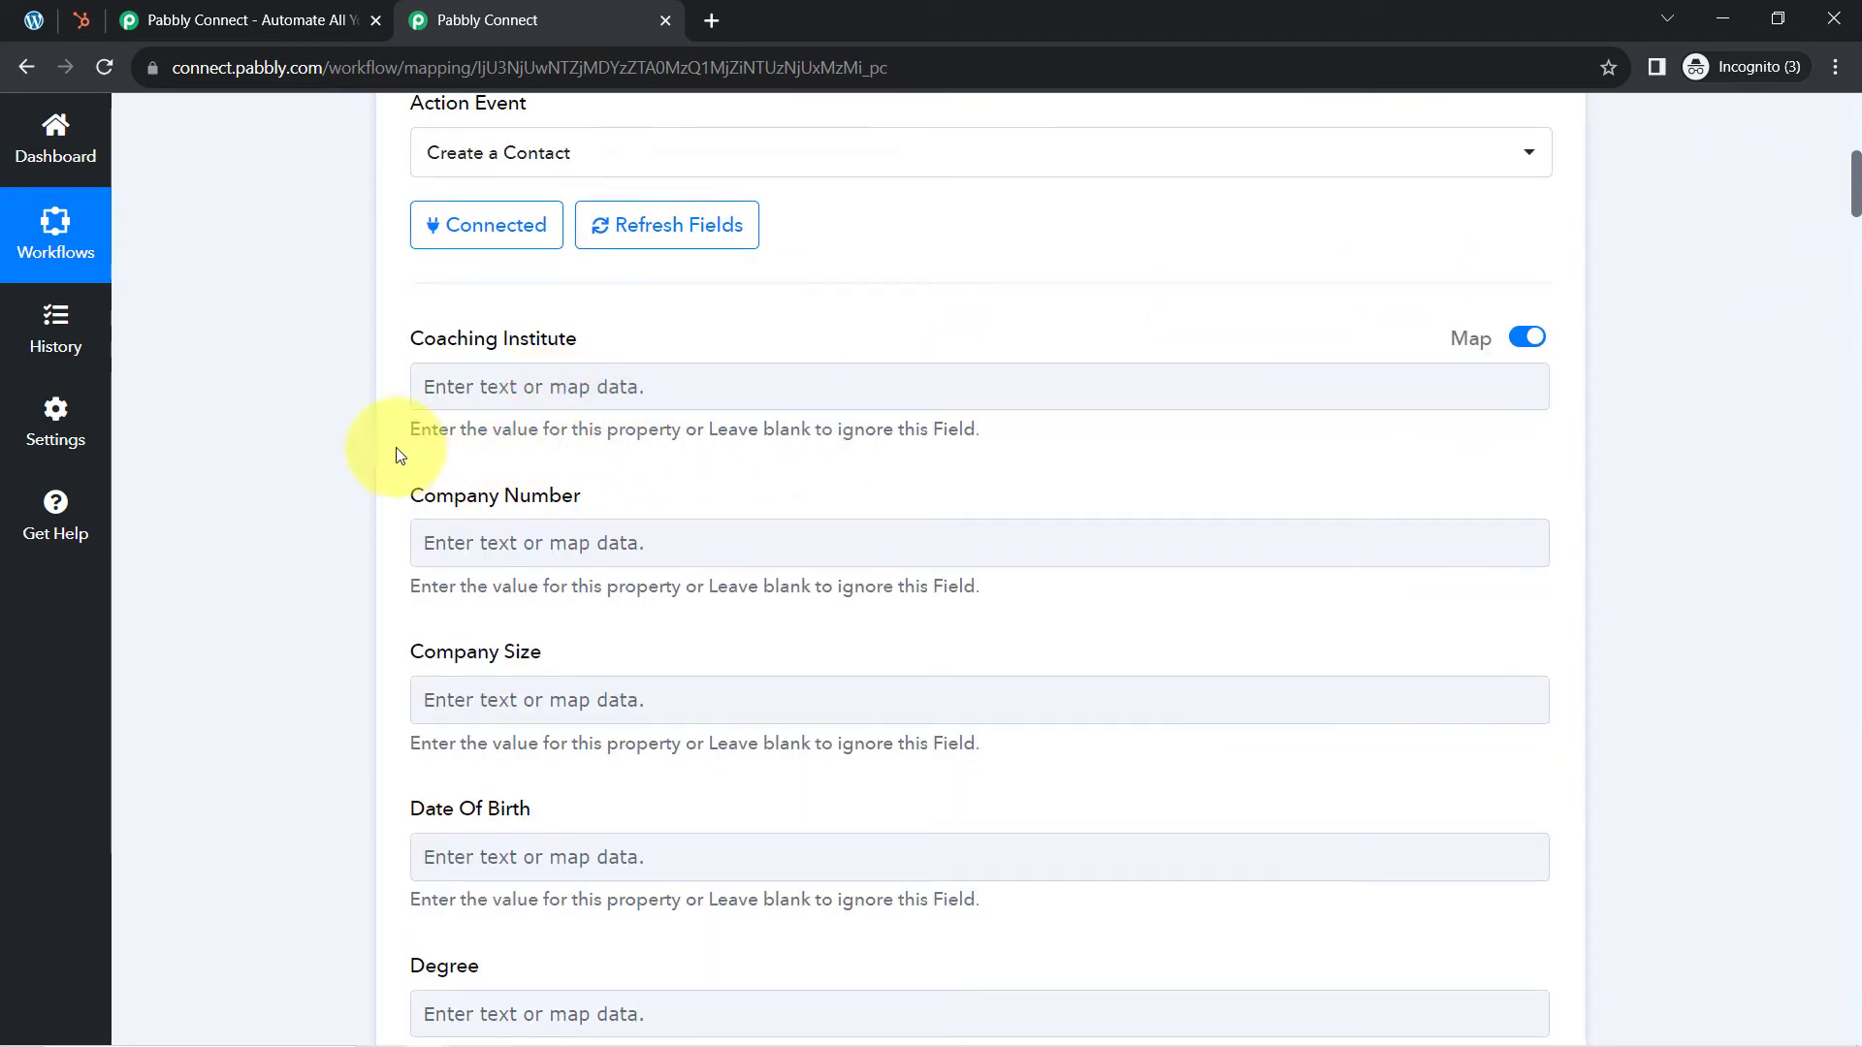
pyautogui.scroll(-7, 323, 609)
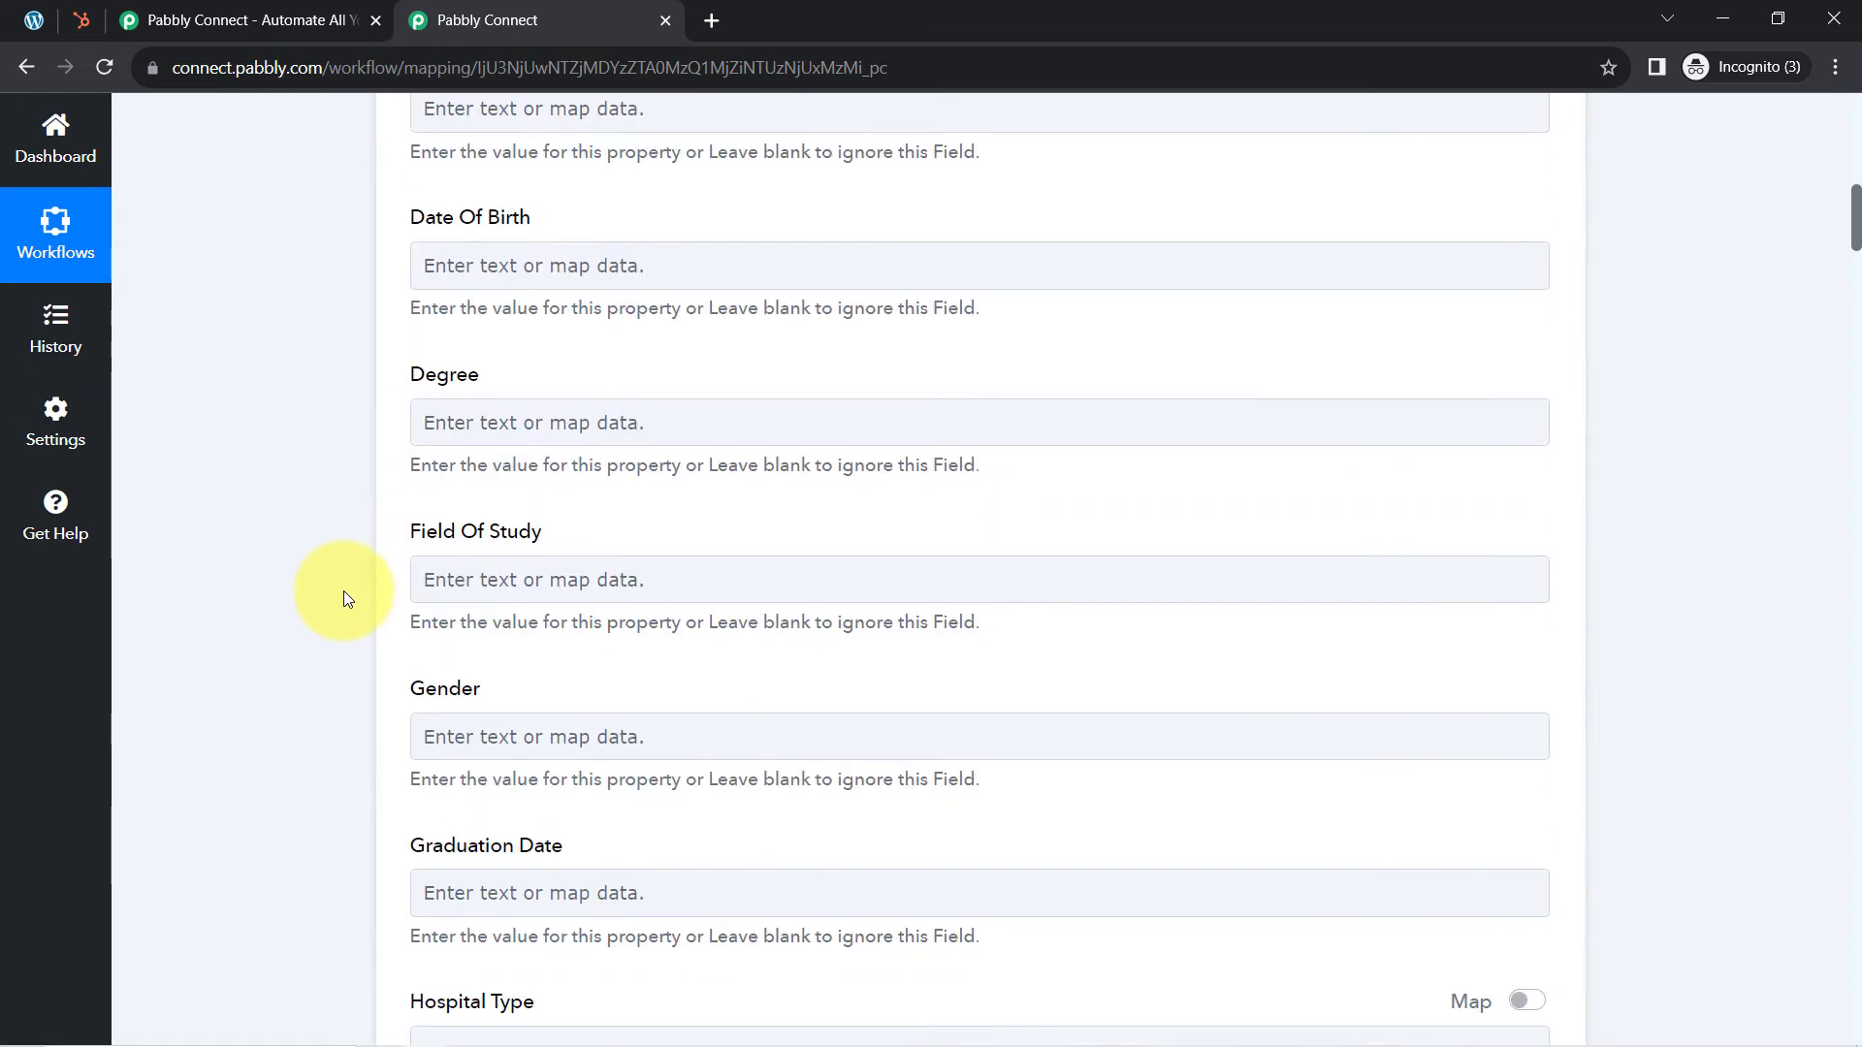
pyautogui.scroll(-7, 346, 581)
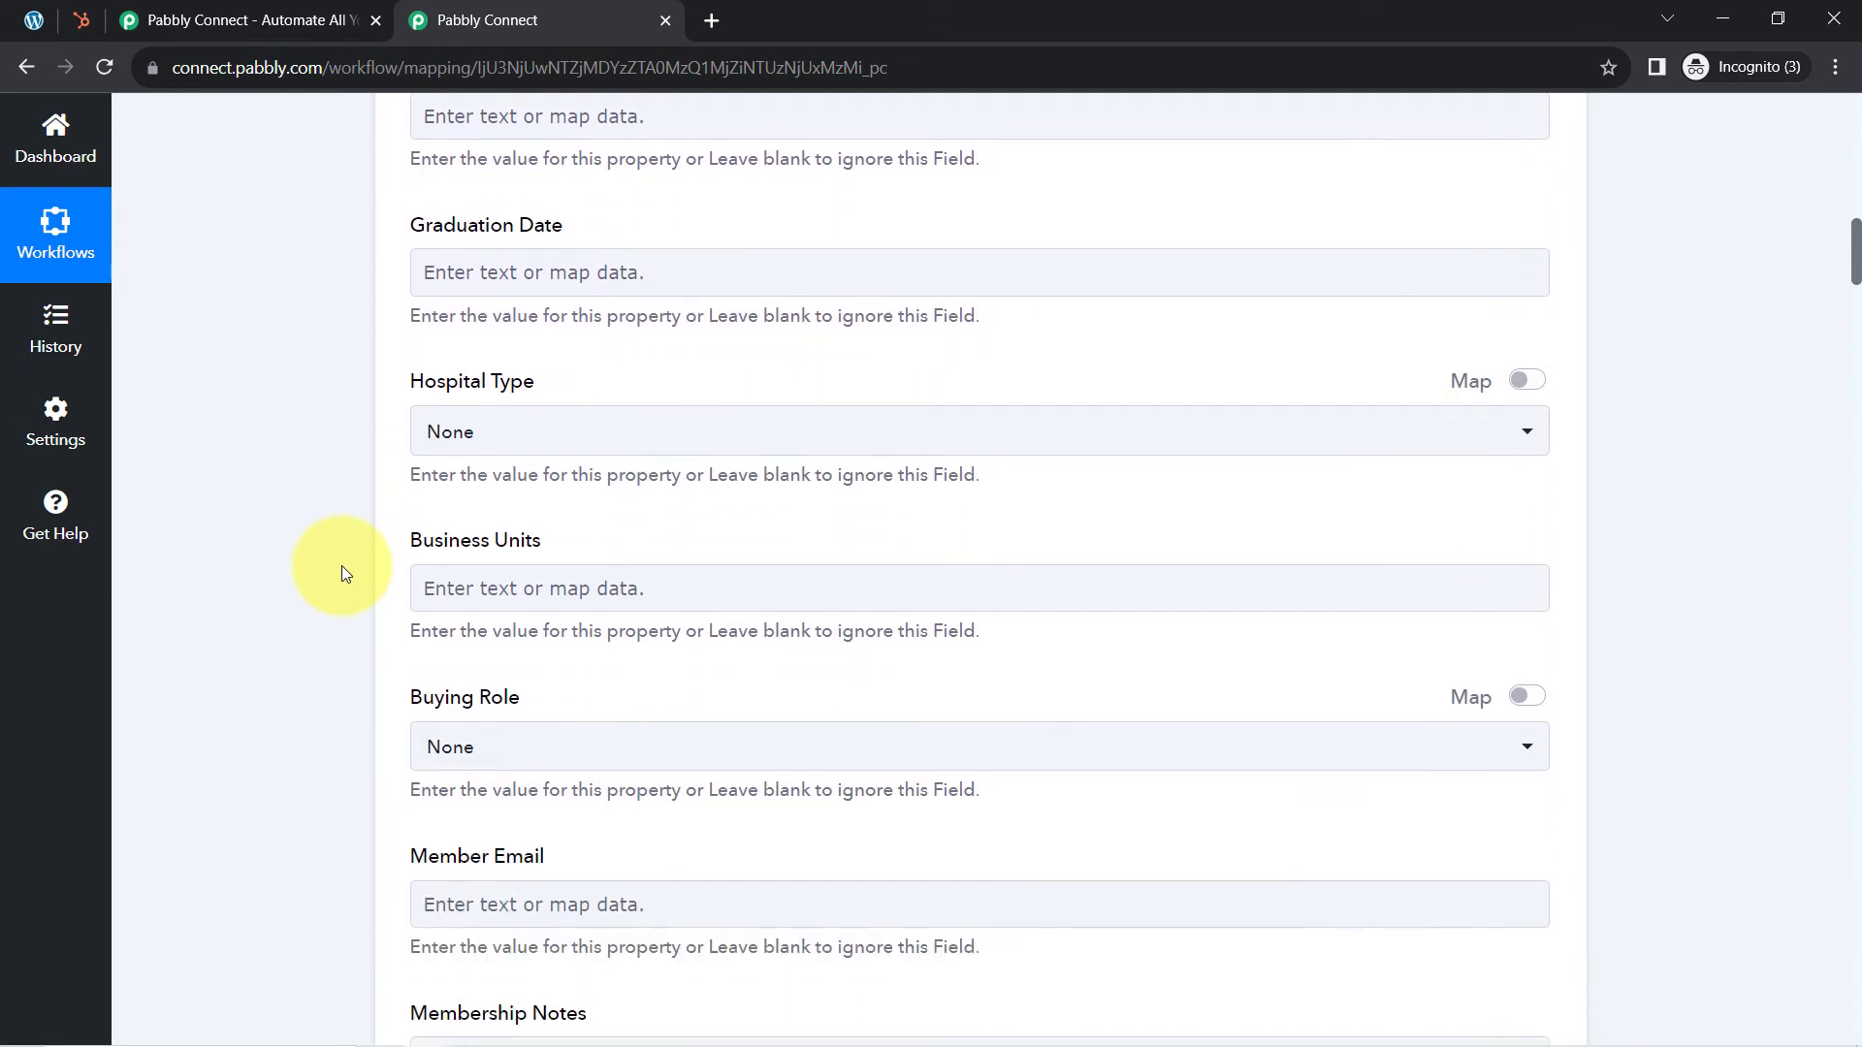
pyautogui.scroll(-2, 342, 568)
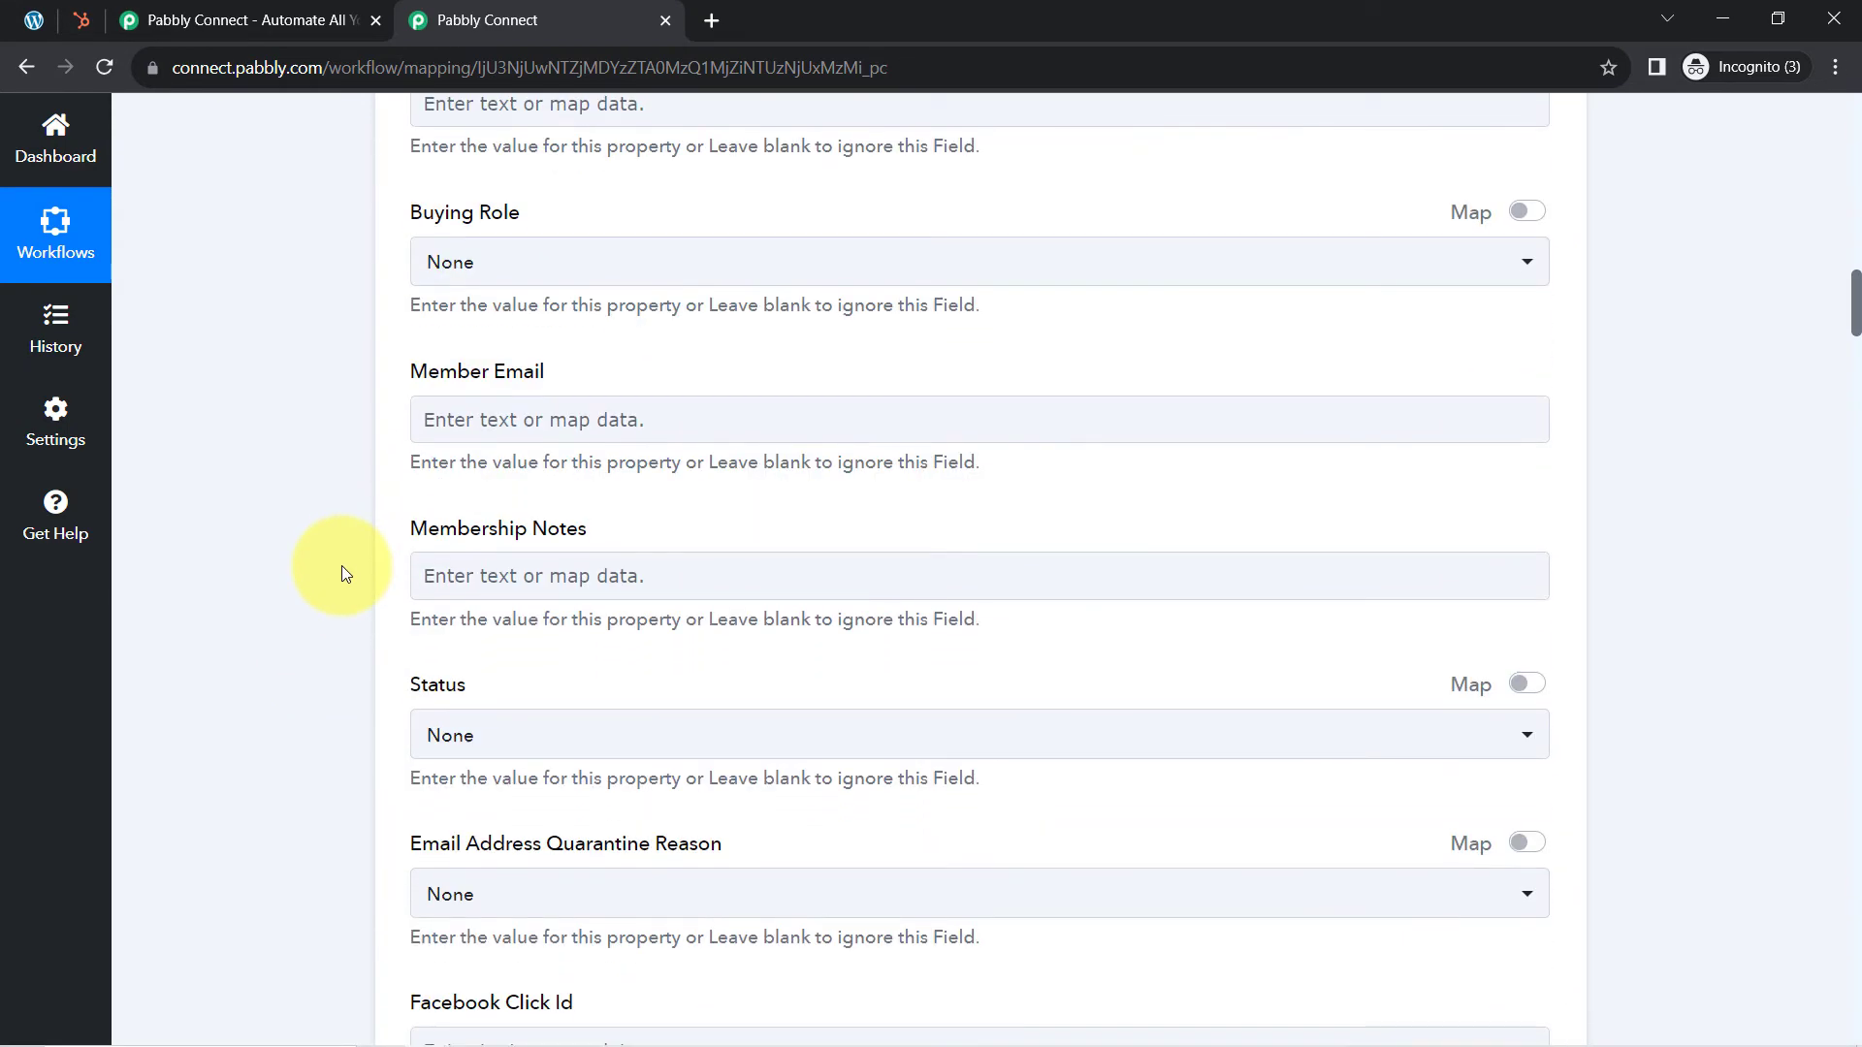
pyautogui.scroll(-3, 341, 572)
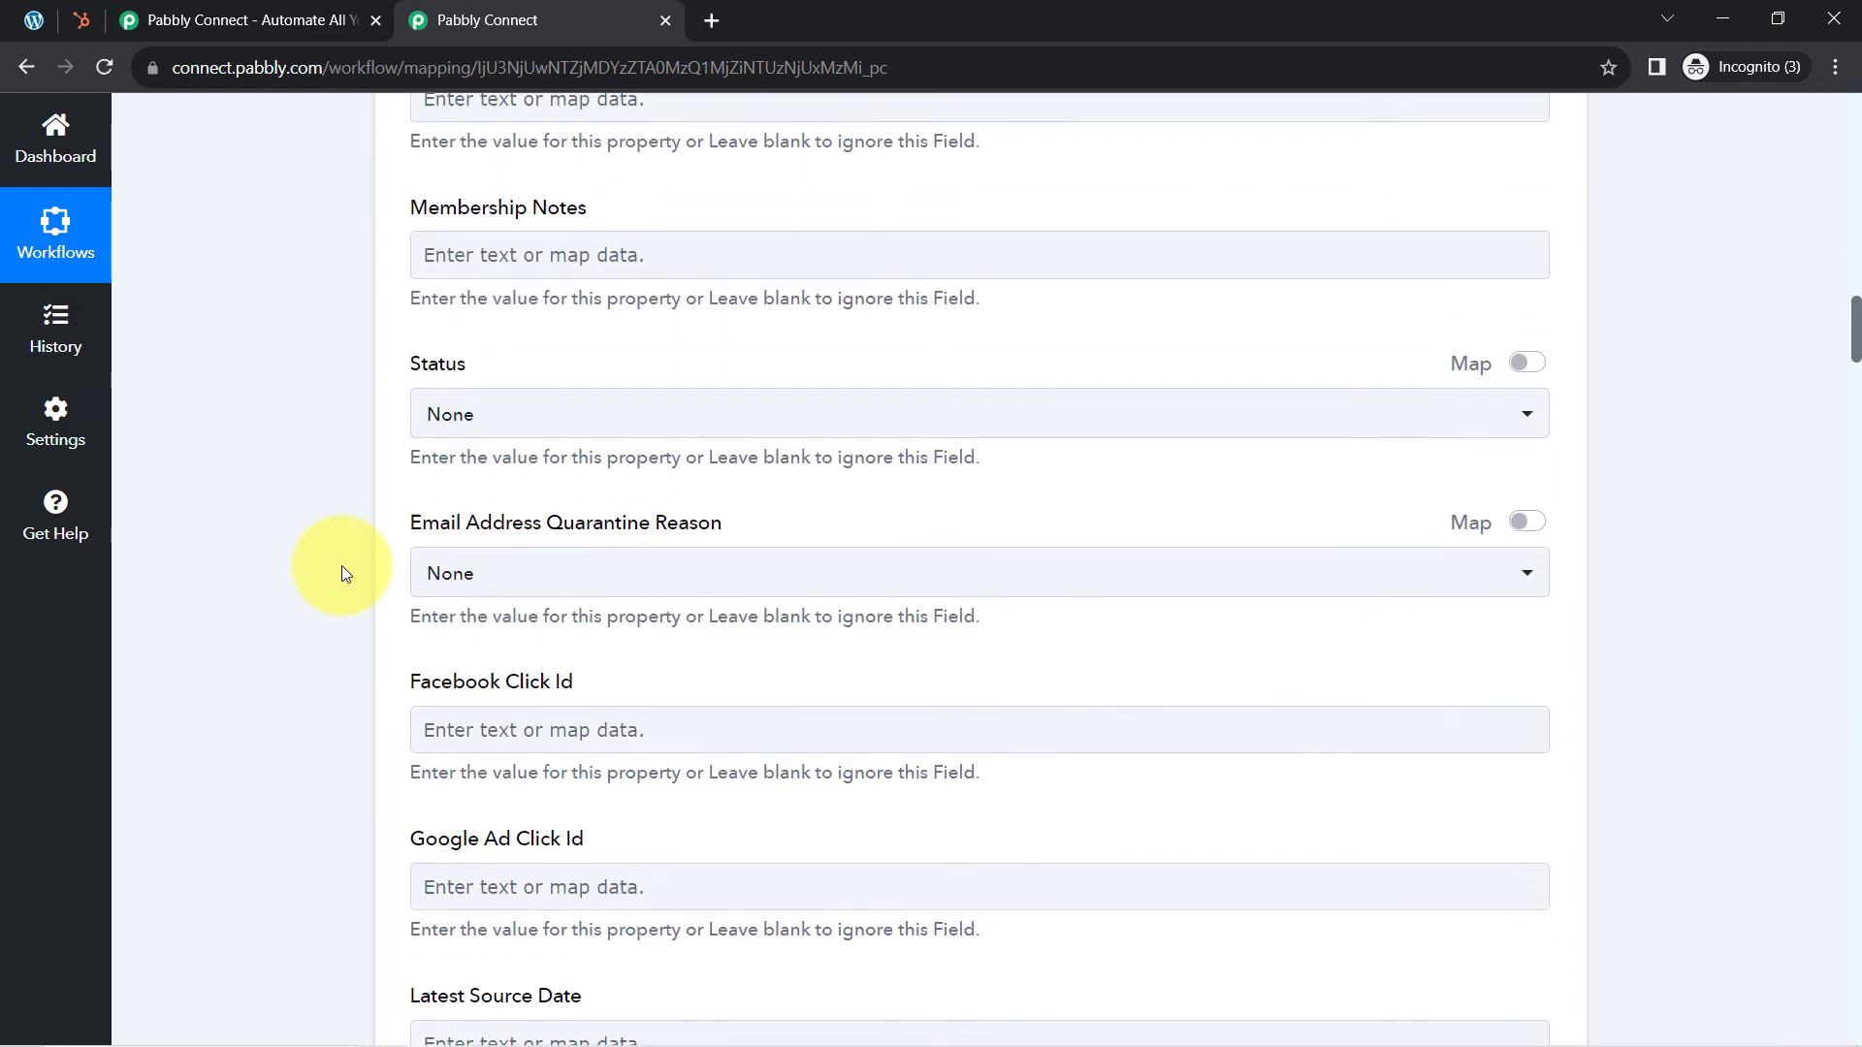
pyautogui.scroll(-7, 341, 572)
pyautogui.scroll(-11, 336, 574)
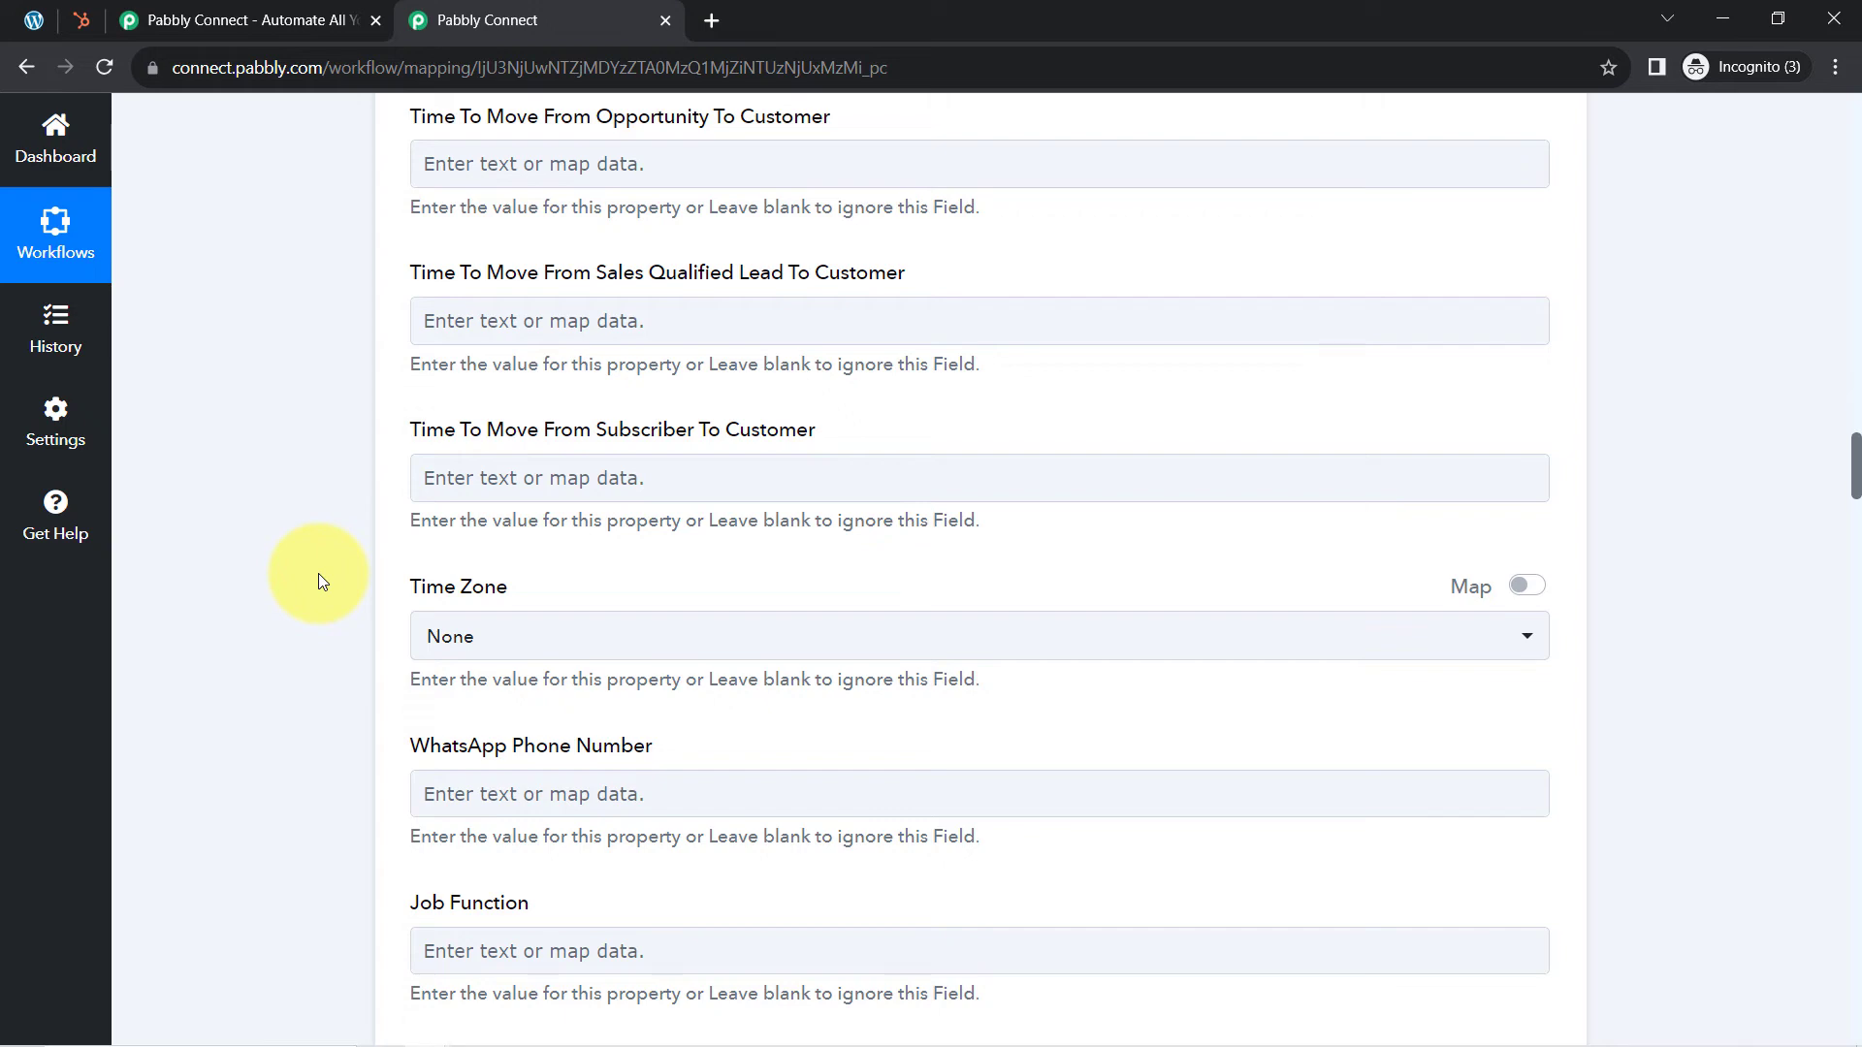
# Step: Search the page for "first" to locate the First Name field, check the neighbouring Last Name field and close the search
pyautogui.hotkey('ctrl', 'f')
pyautogui.write('first')
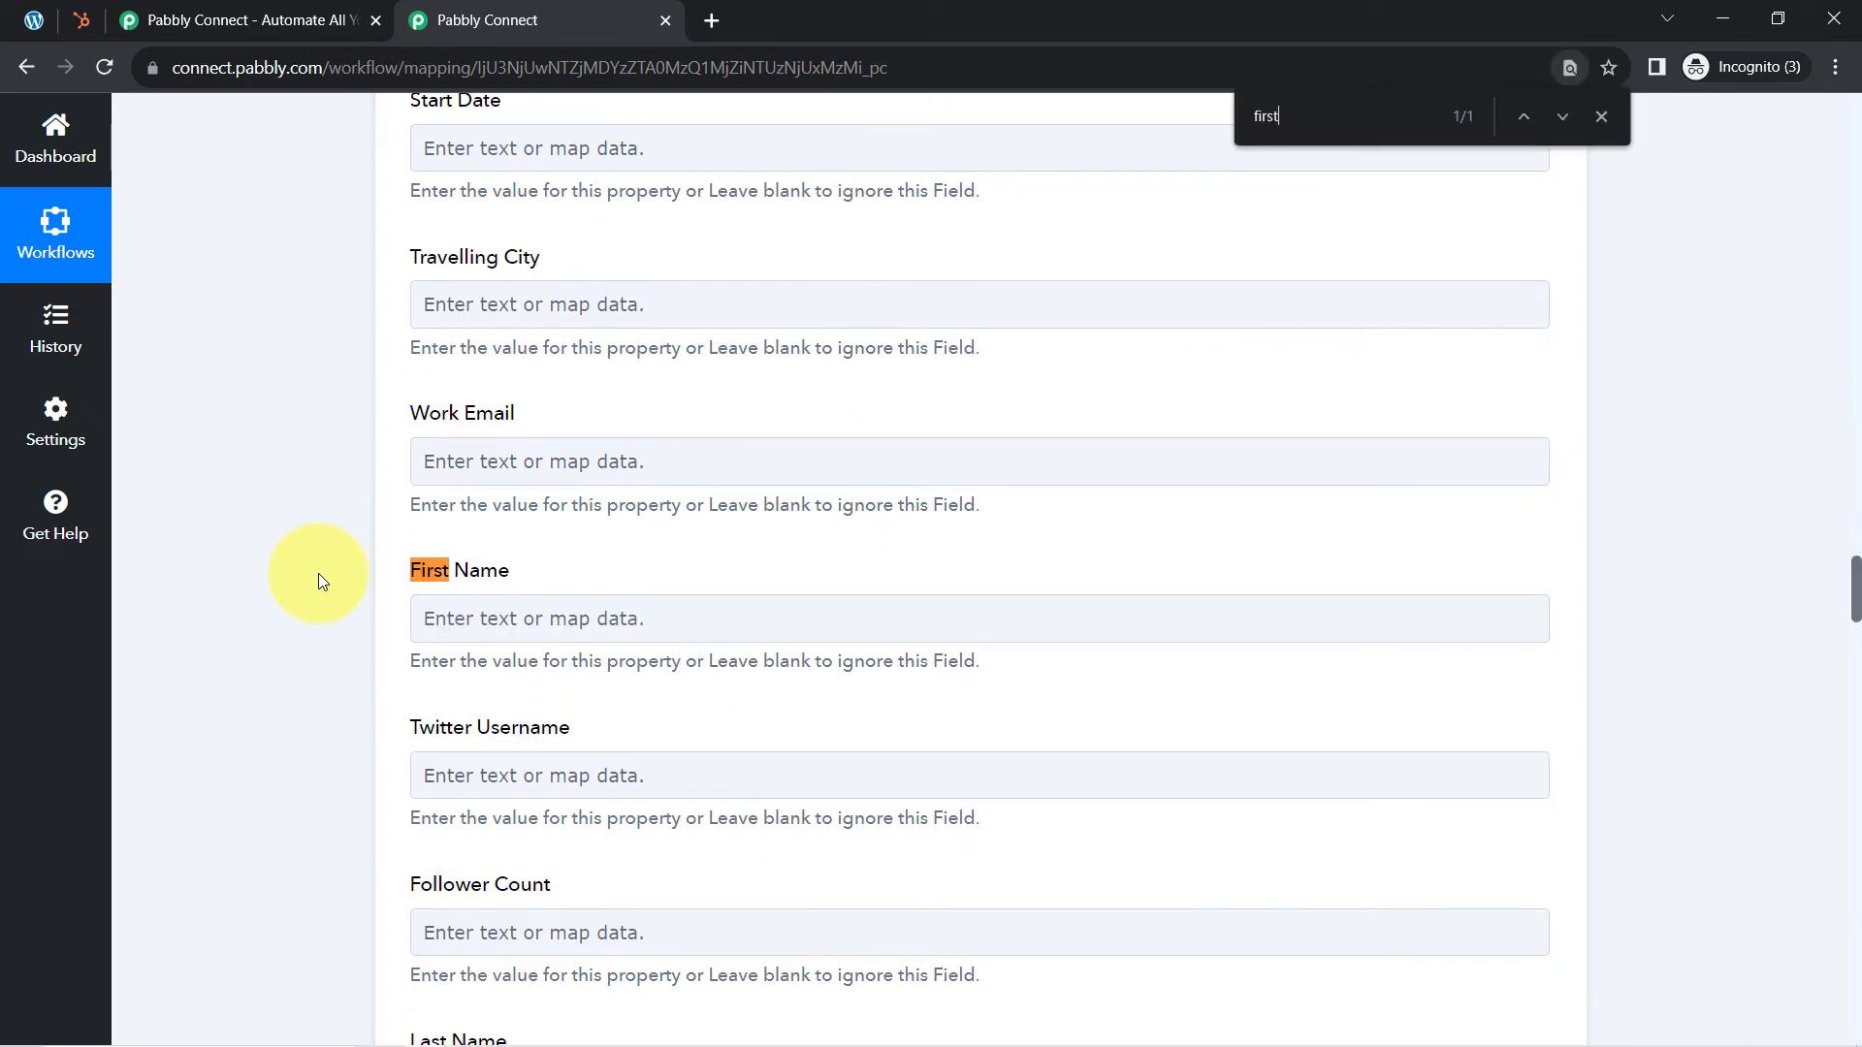
pyautogui.click(665, 306)
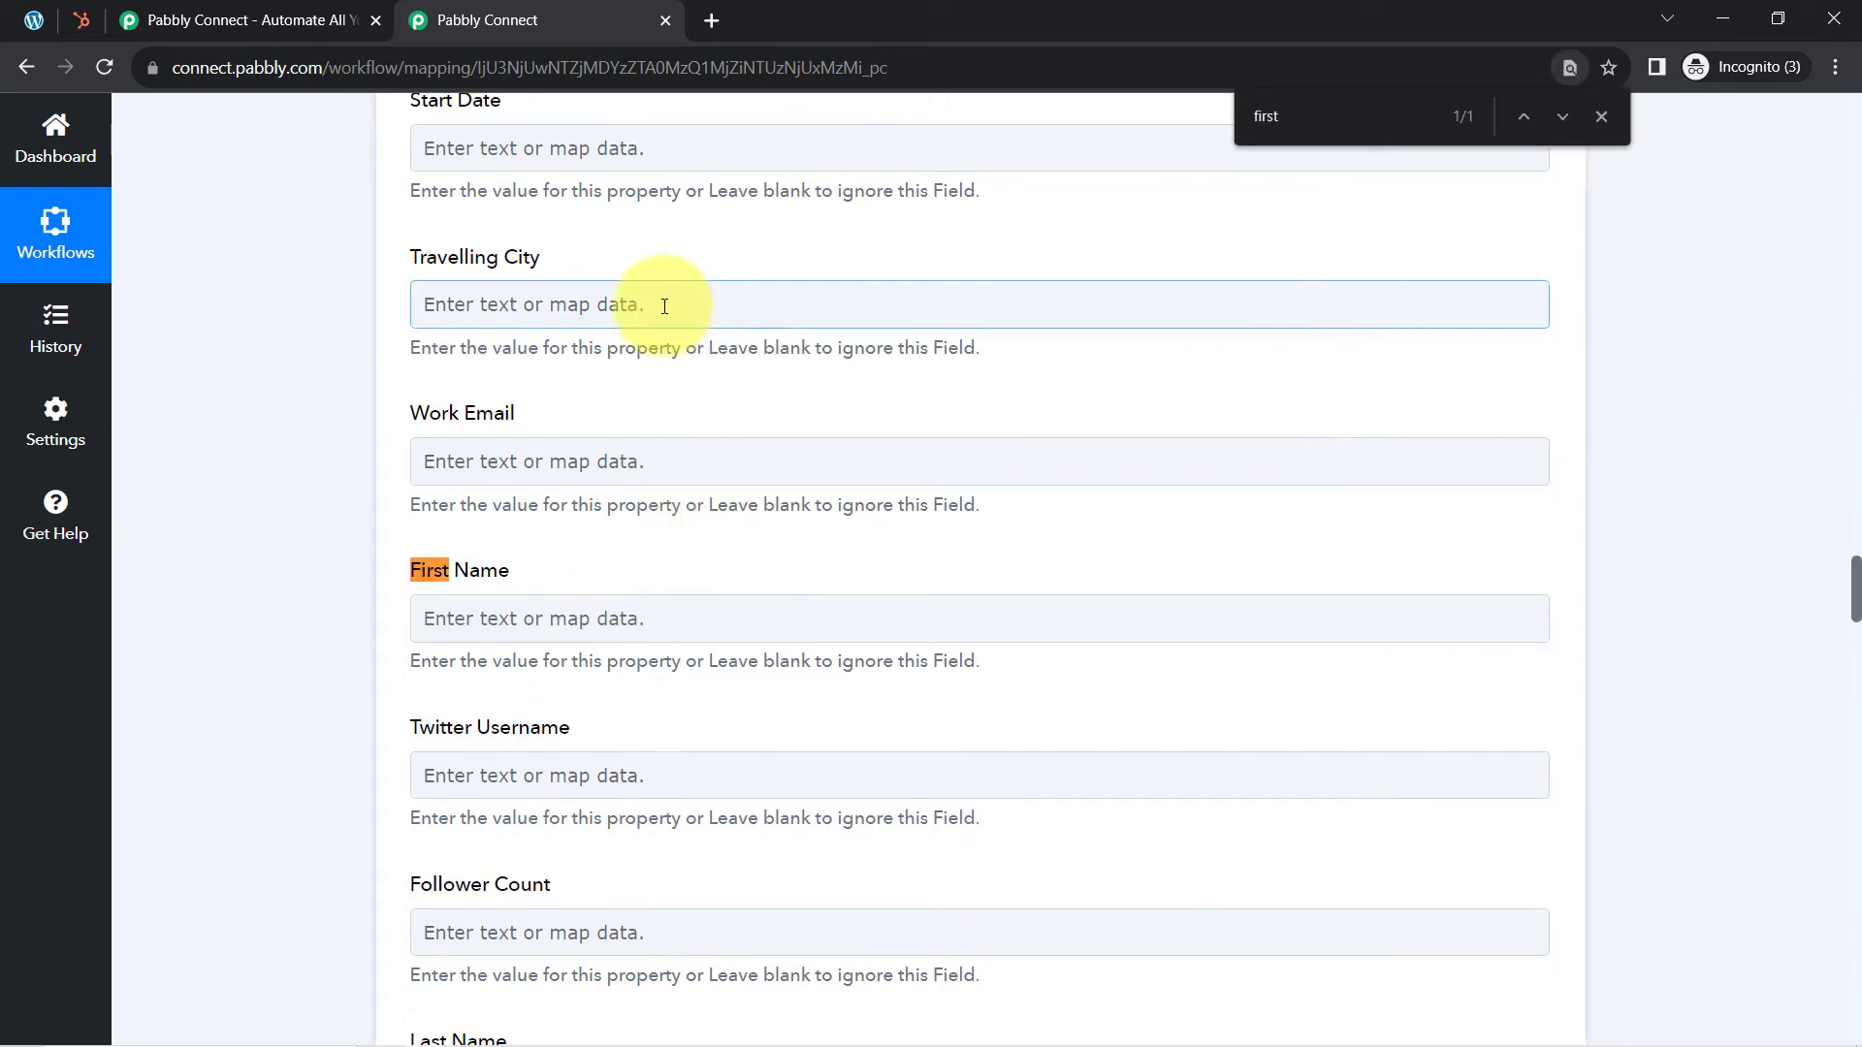
pyautogui.scroll(5, 541, 490)
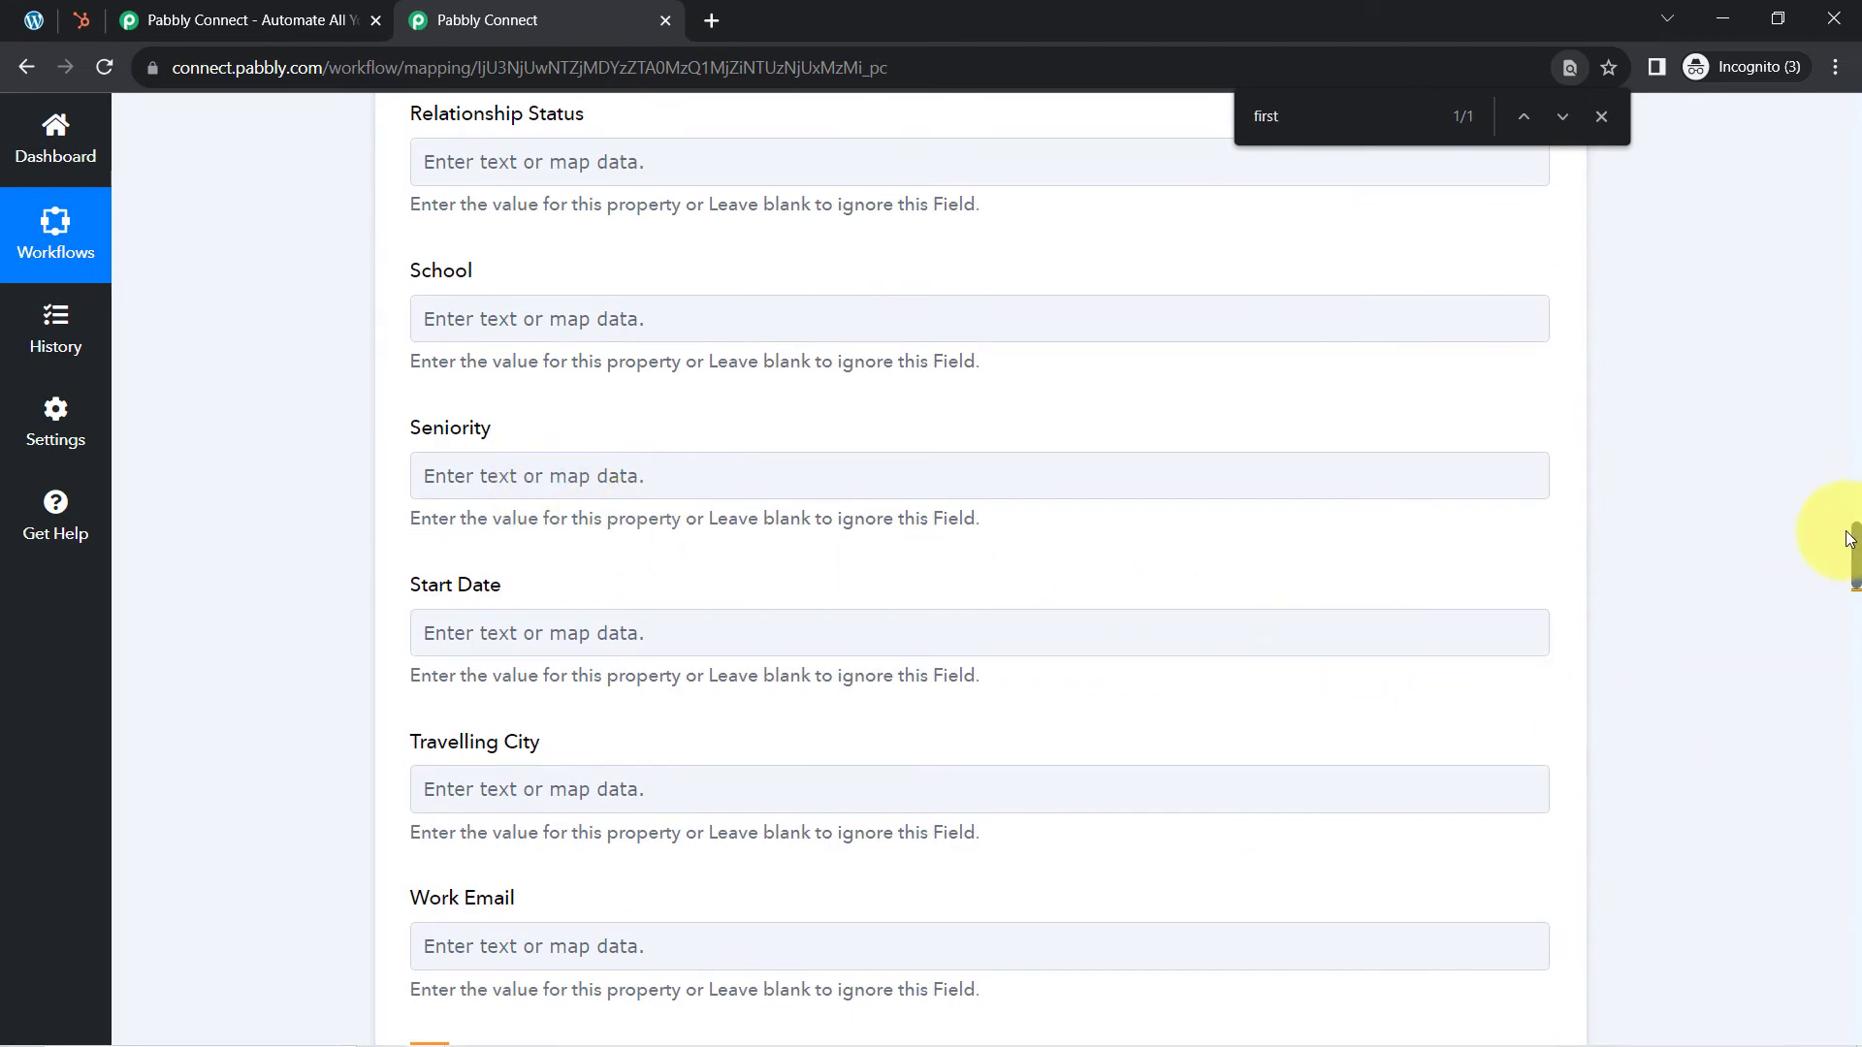
pyautogui.moveTo(1854, 548); pyautogui.dragTo(1854, 605)
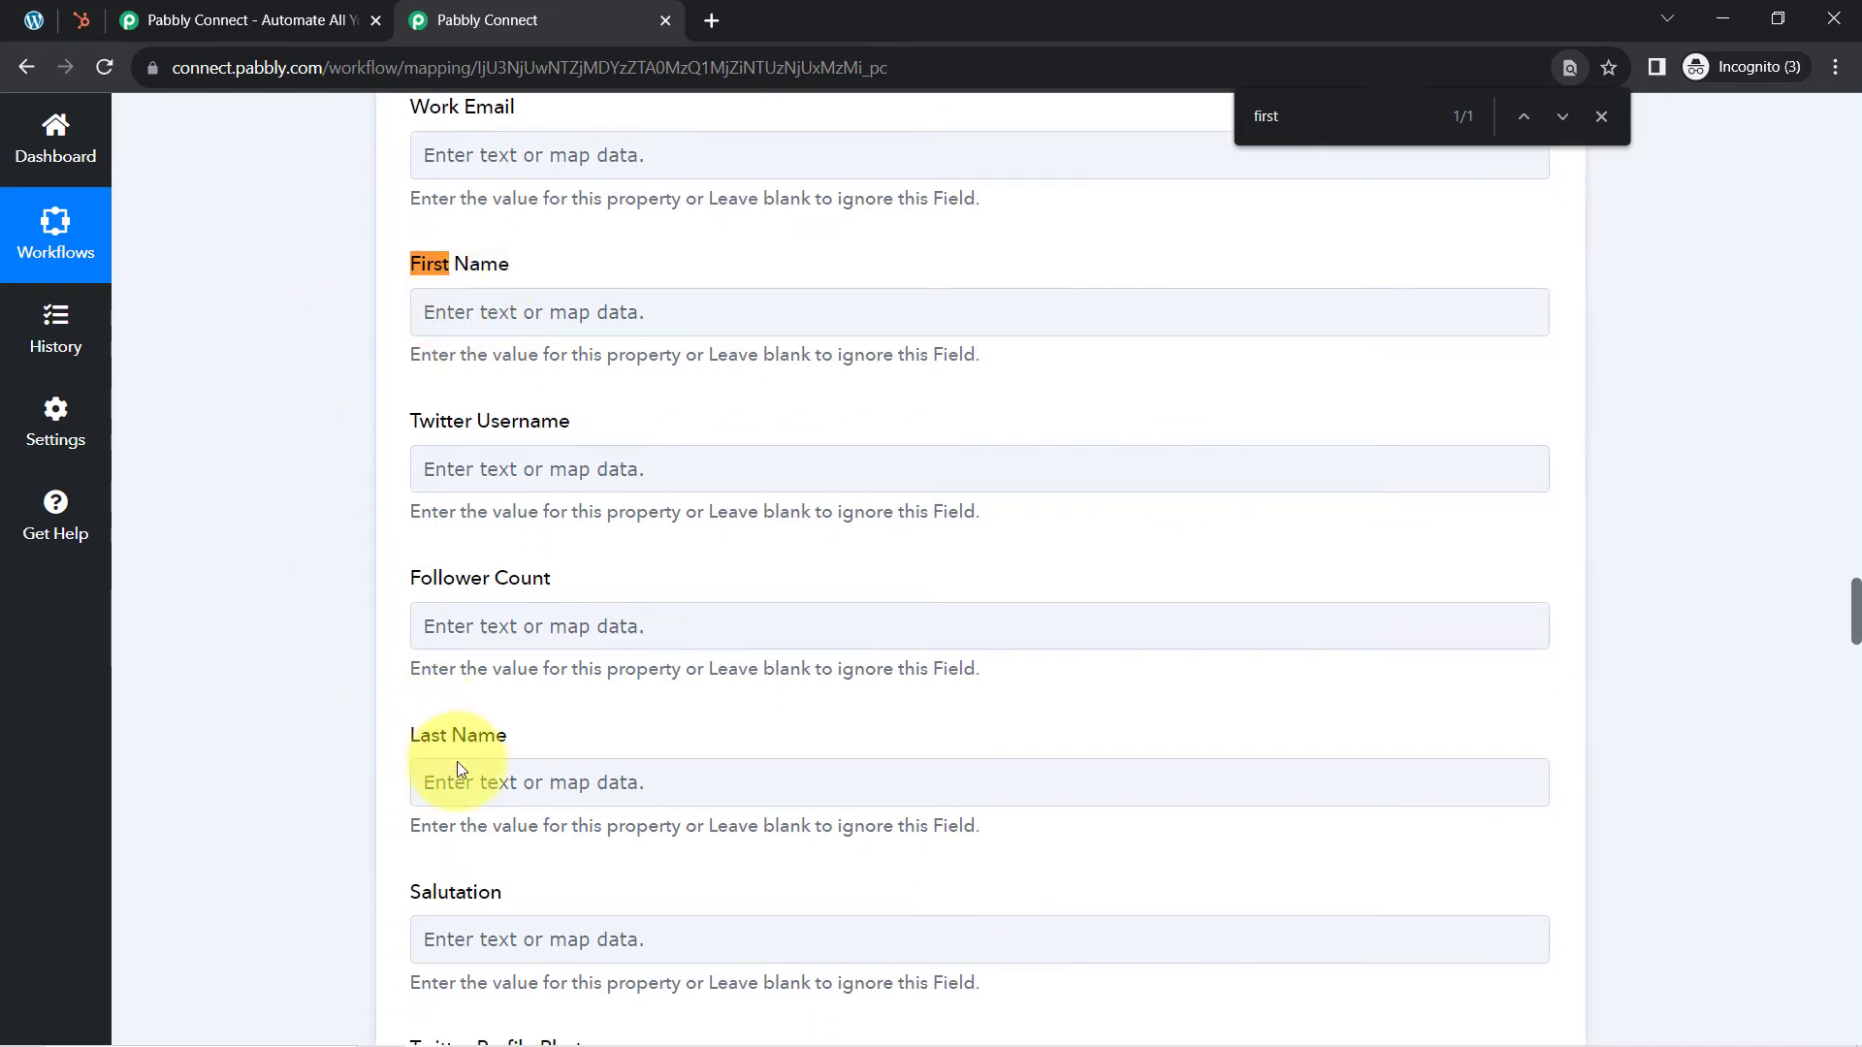
pyautogui.click(1600, 117)
# Step: Expand the Contact Form 7 trigger and review the labels and values in its received response
pyautogui.scroll(20, 1847, 485)
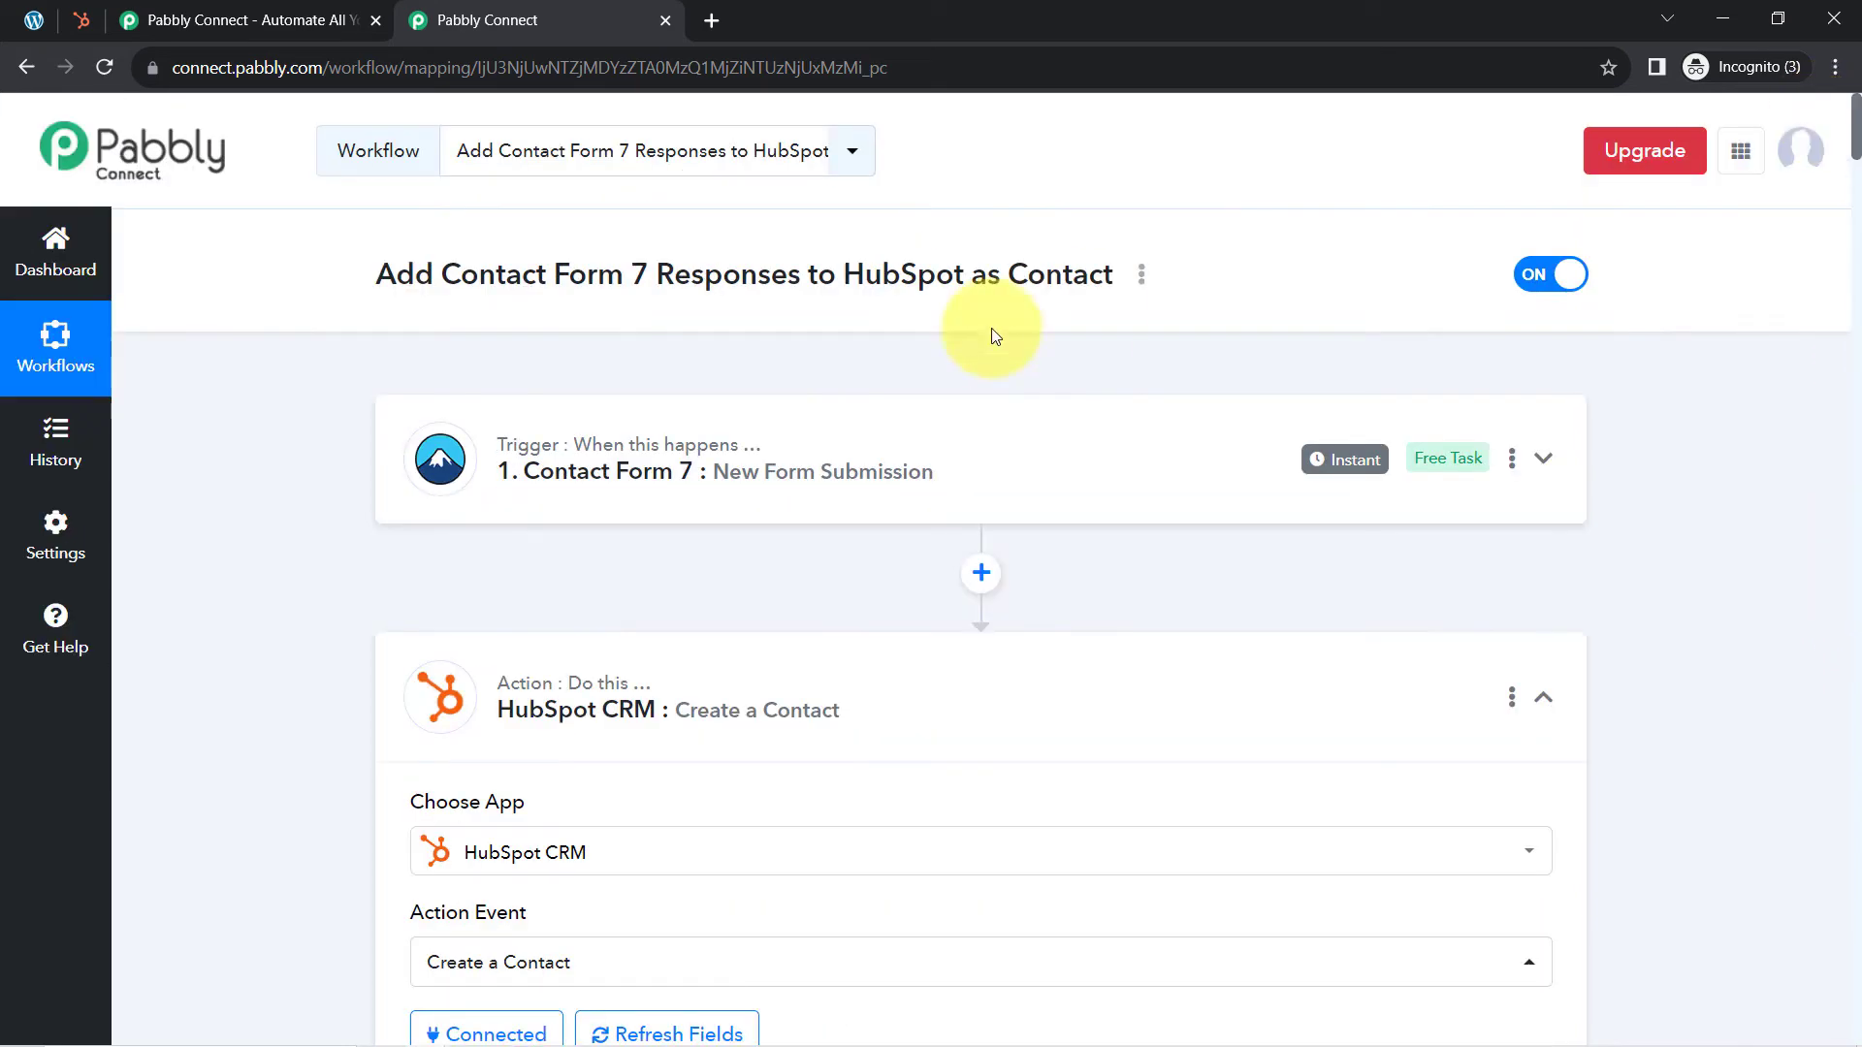
pyautogui.click(769, 473)
pyautogui.scroll(-6, 279, 793)
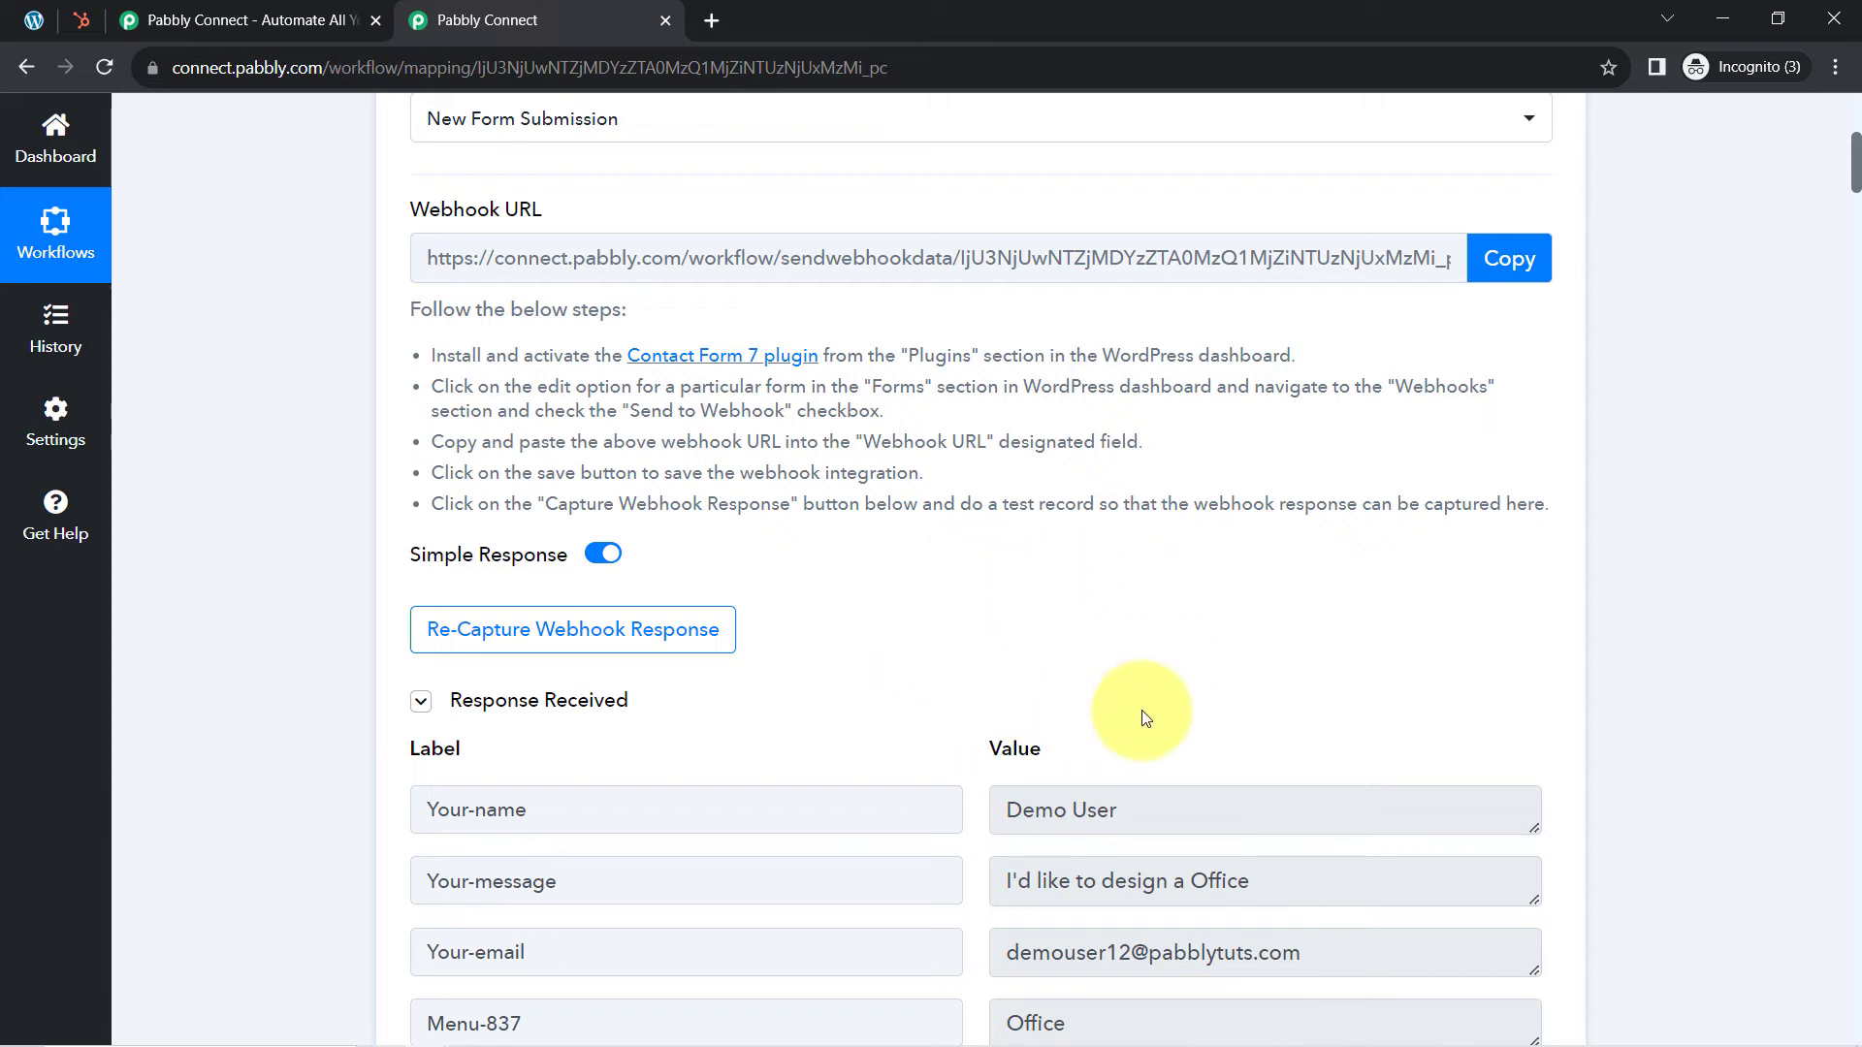
pyautogui.scroll(-2, 1212, 606)
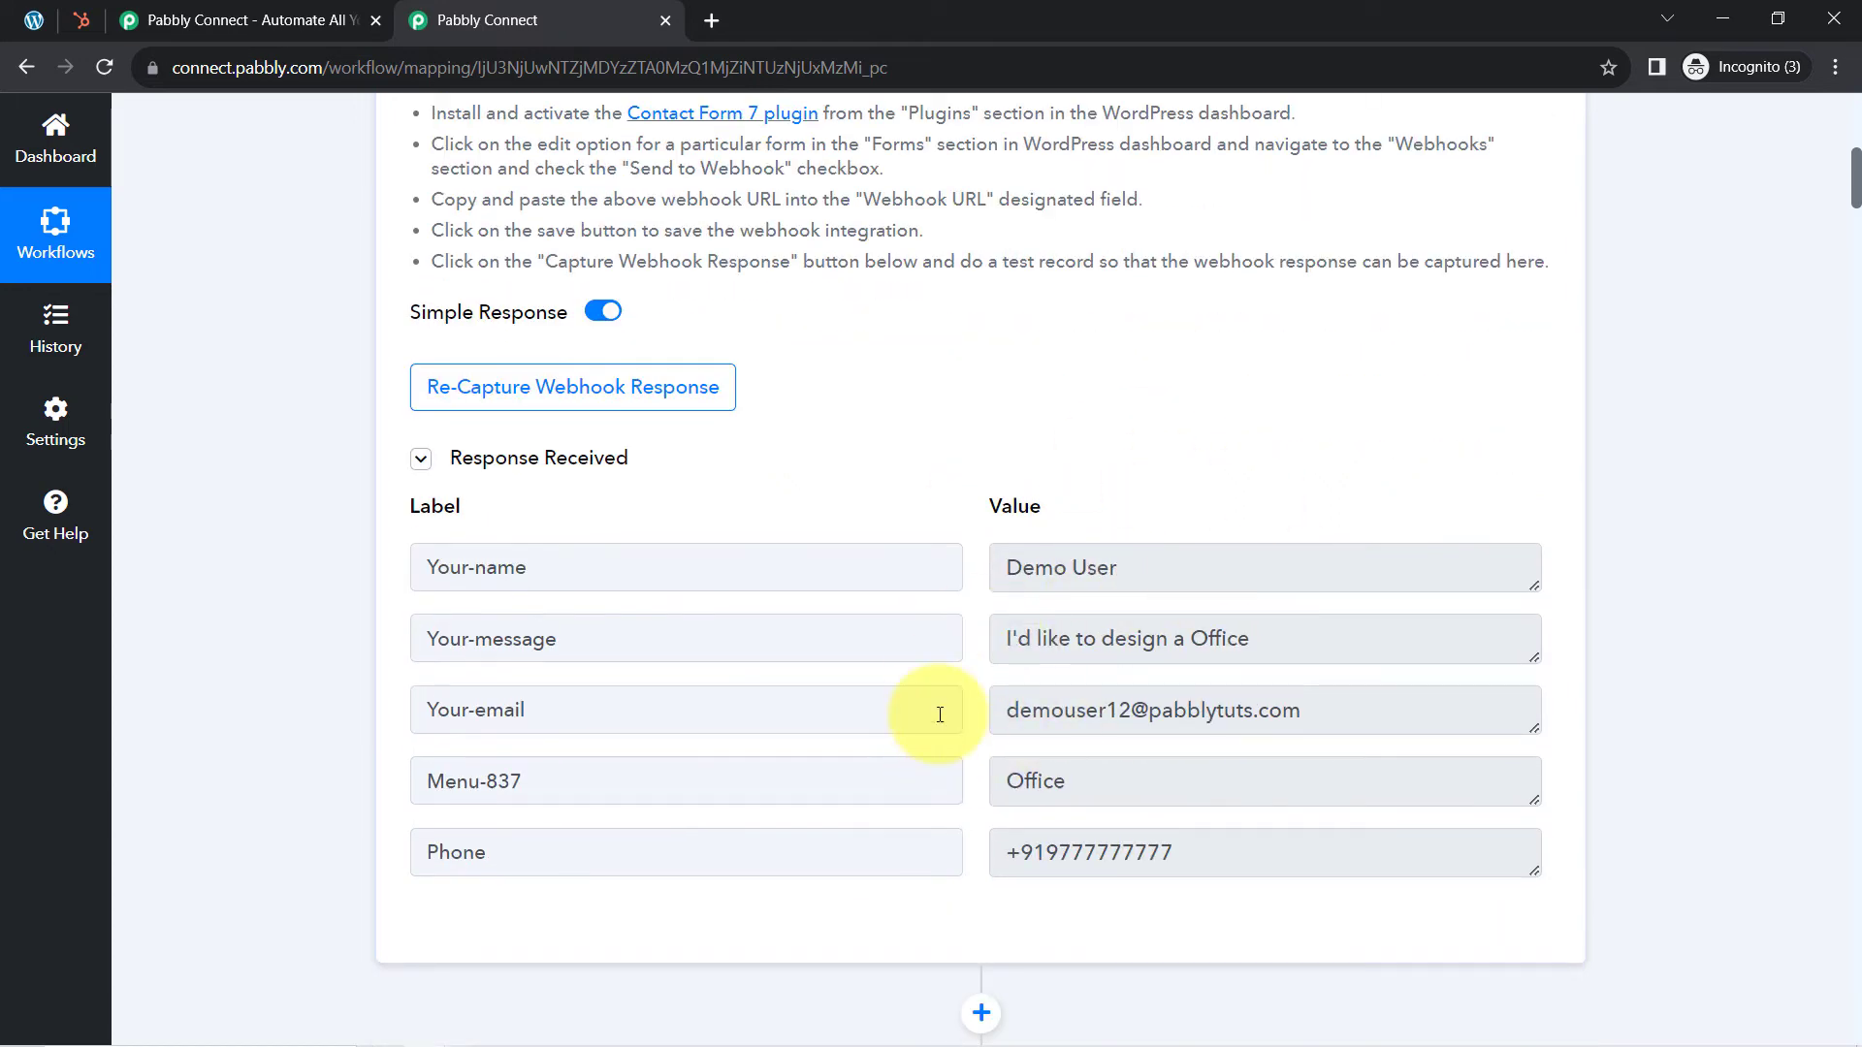
# Step: Find the contact's First Name field again and map it to Your-name from the Contact Form 7 submission
pyautogui.moveTo(1854, 186); pyautogui.dragTo(1845, 465)
pyautogui.hotkey('ctrl', 'f')
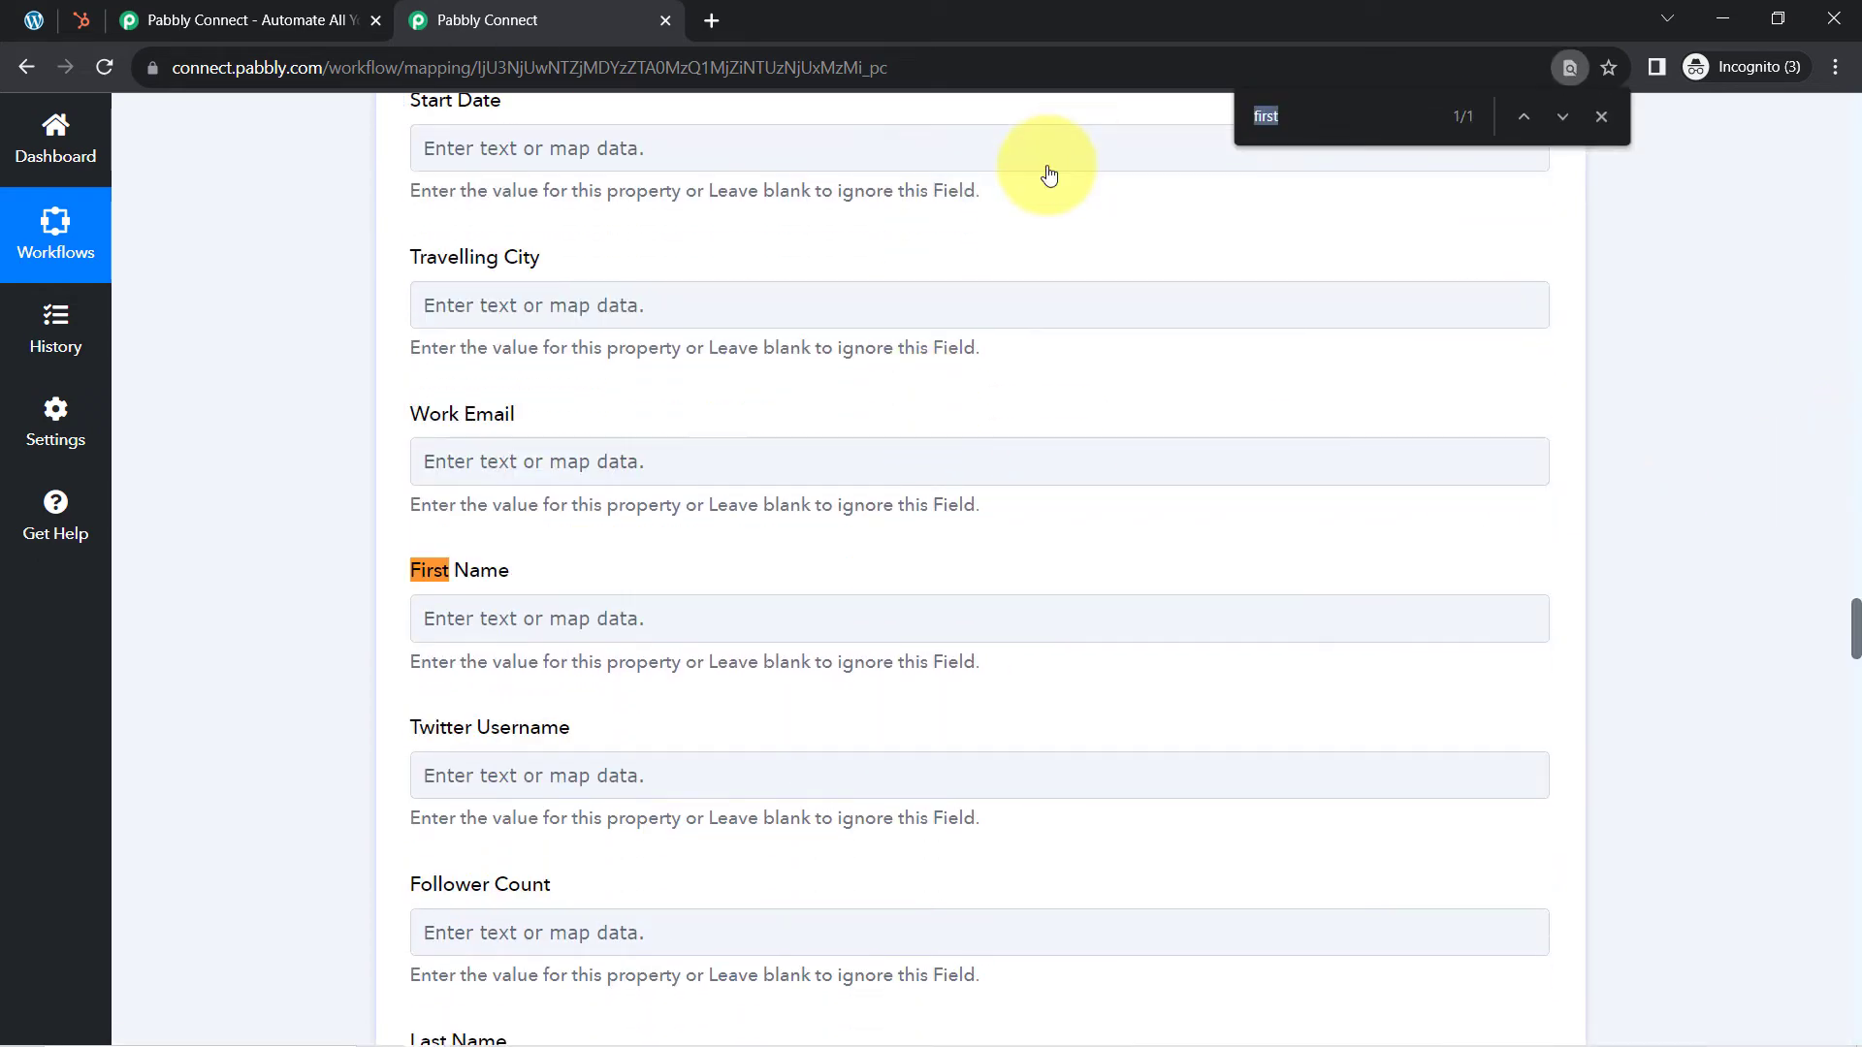
pyautogui.click(467, 618)
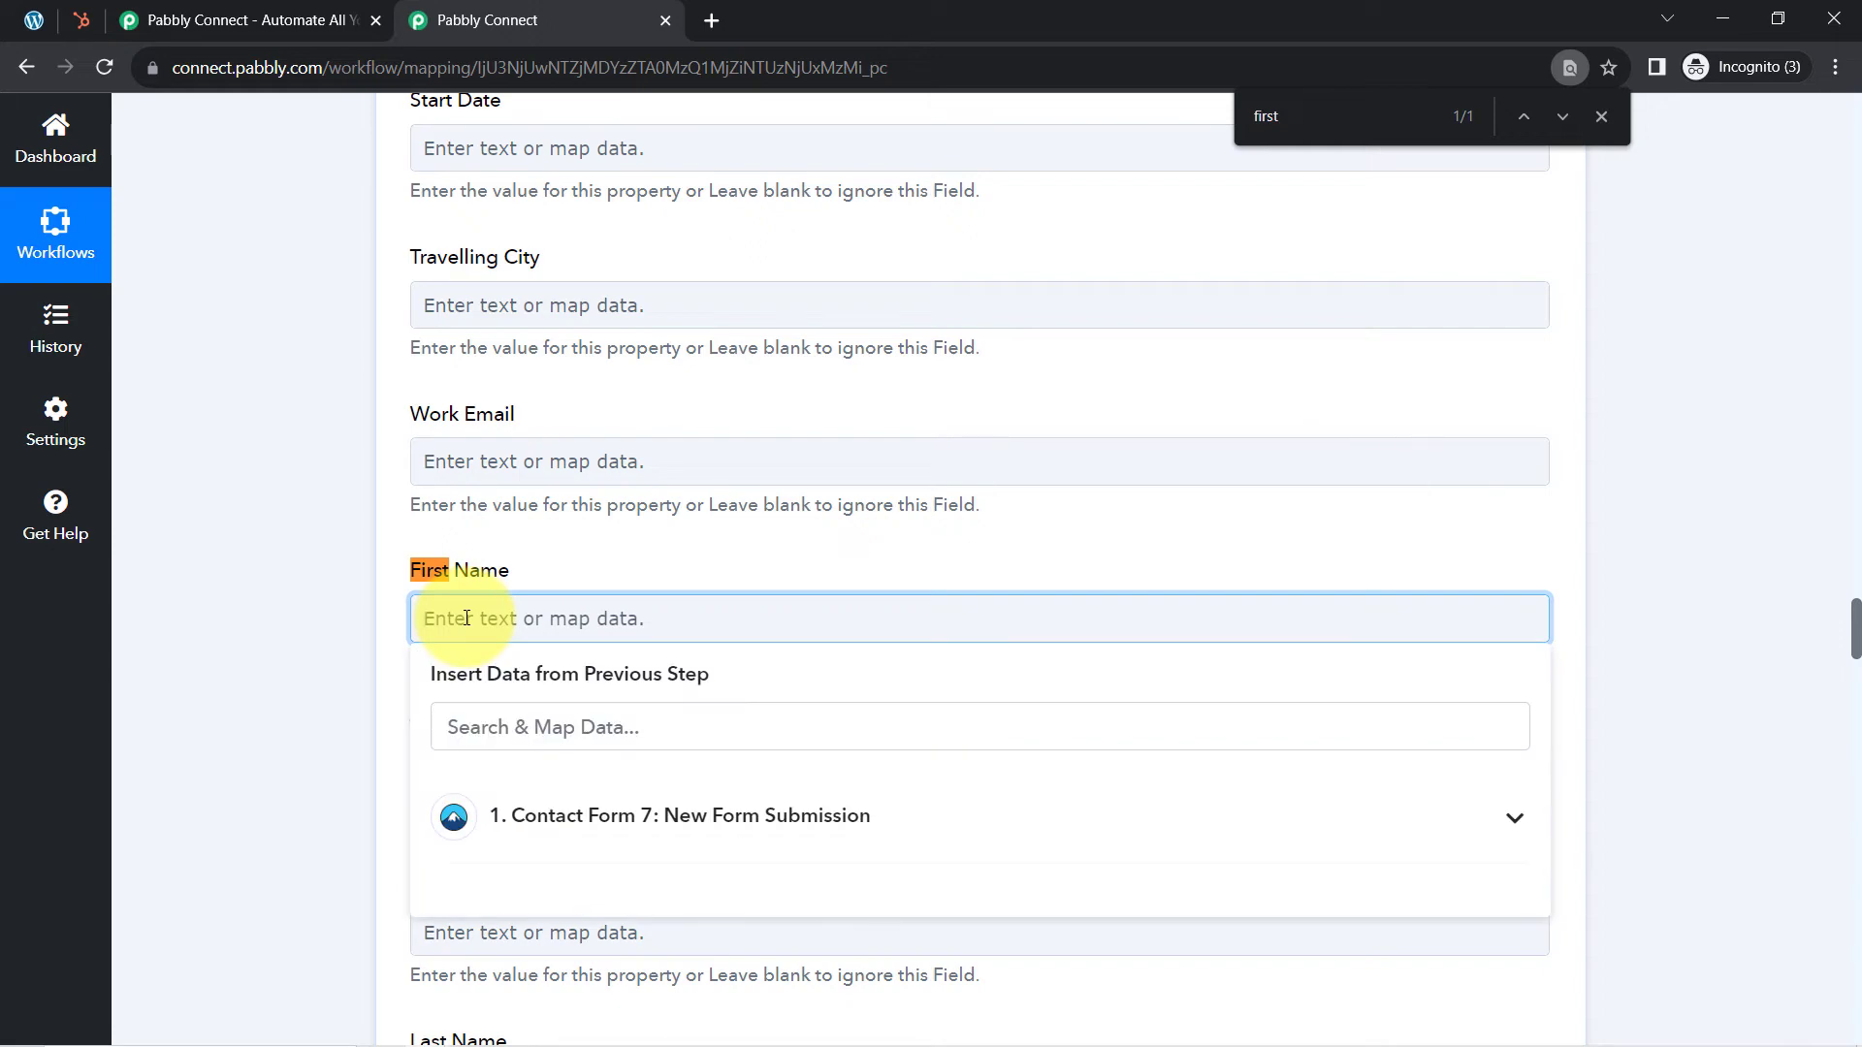
pyautogui.click(592, 790)
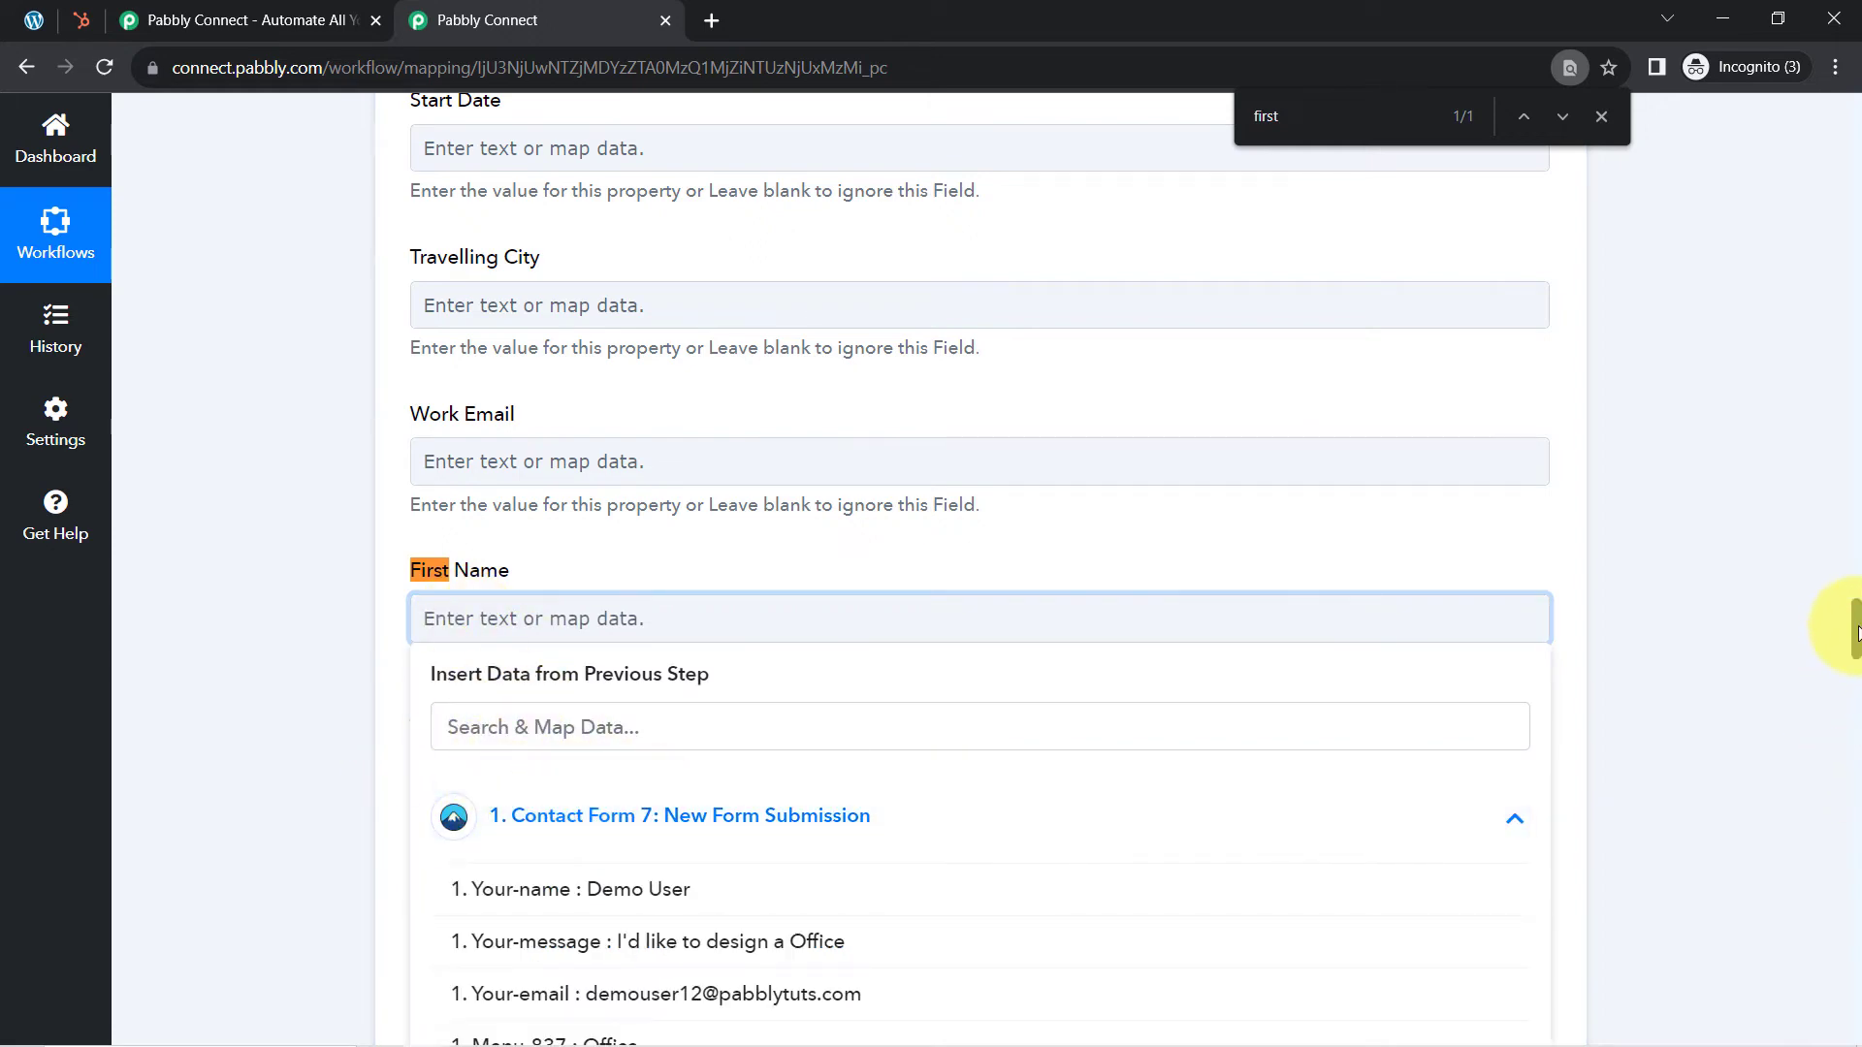
pyautogui.scroll(-3, 1854, 631)
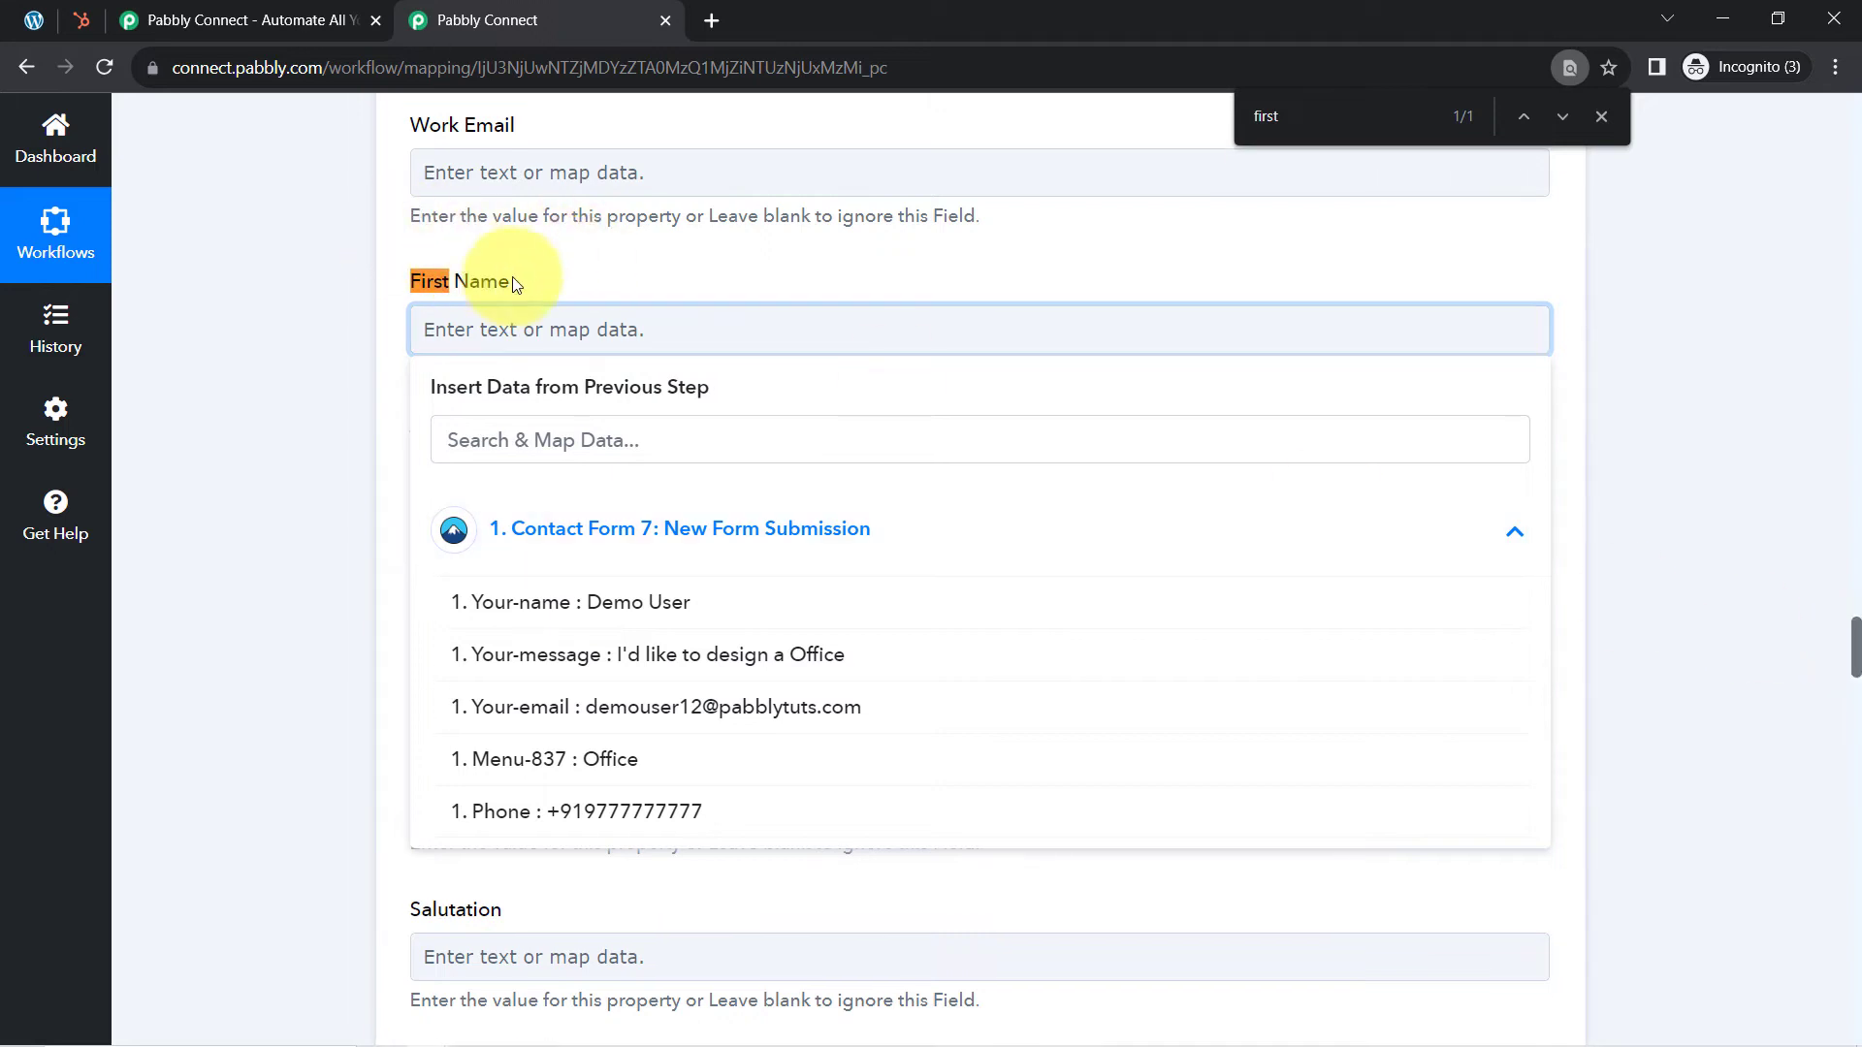
pyautogui.click(511, 601)
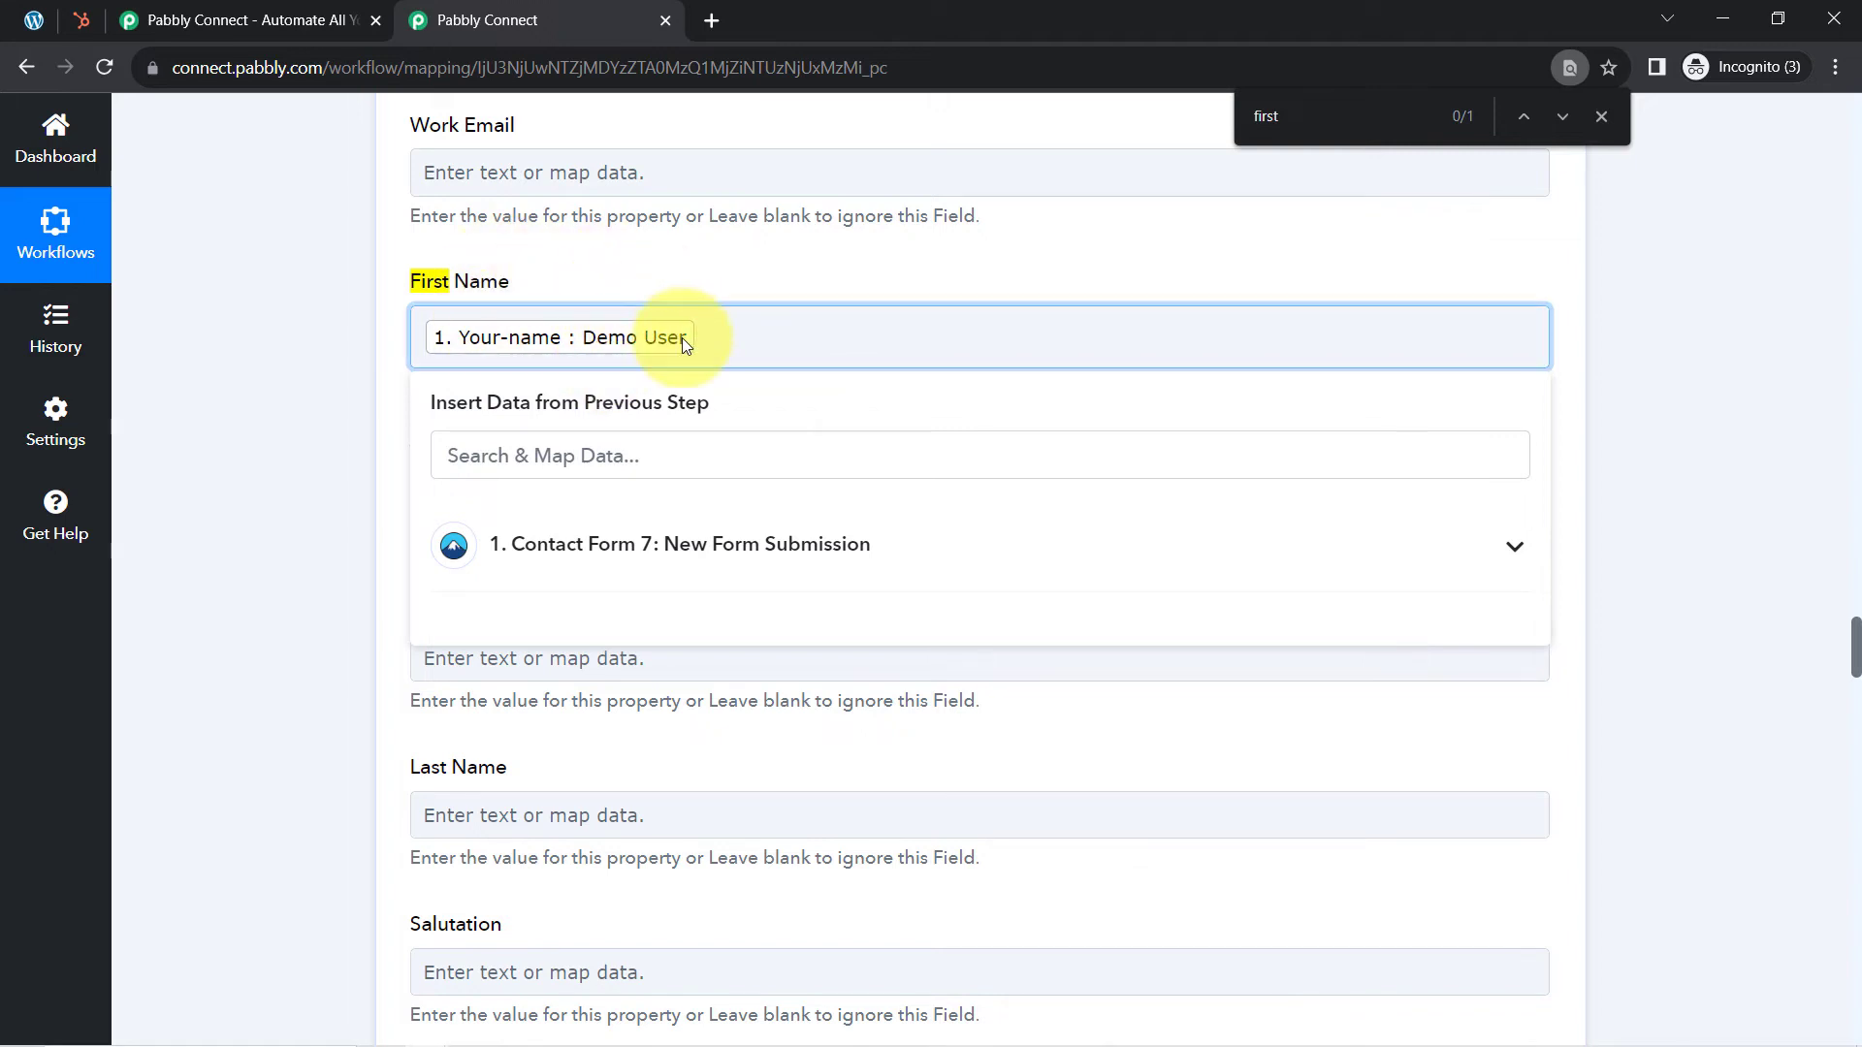
pyautogui.click(1603, 119)
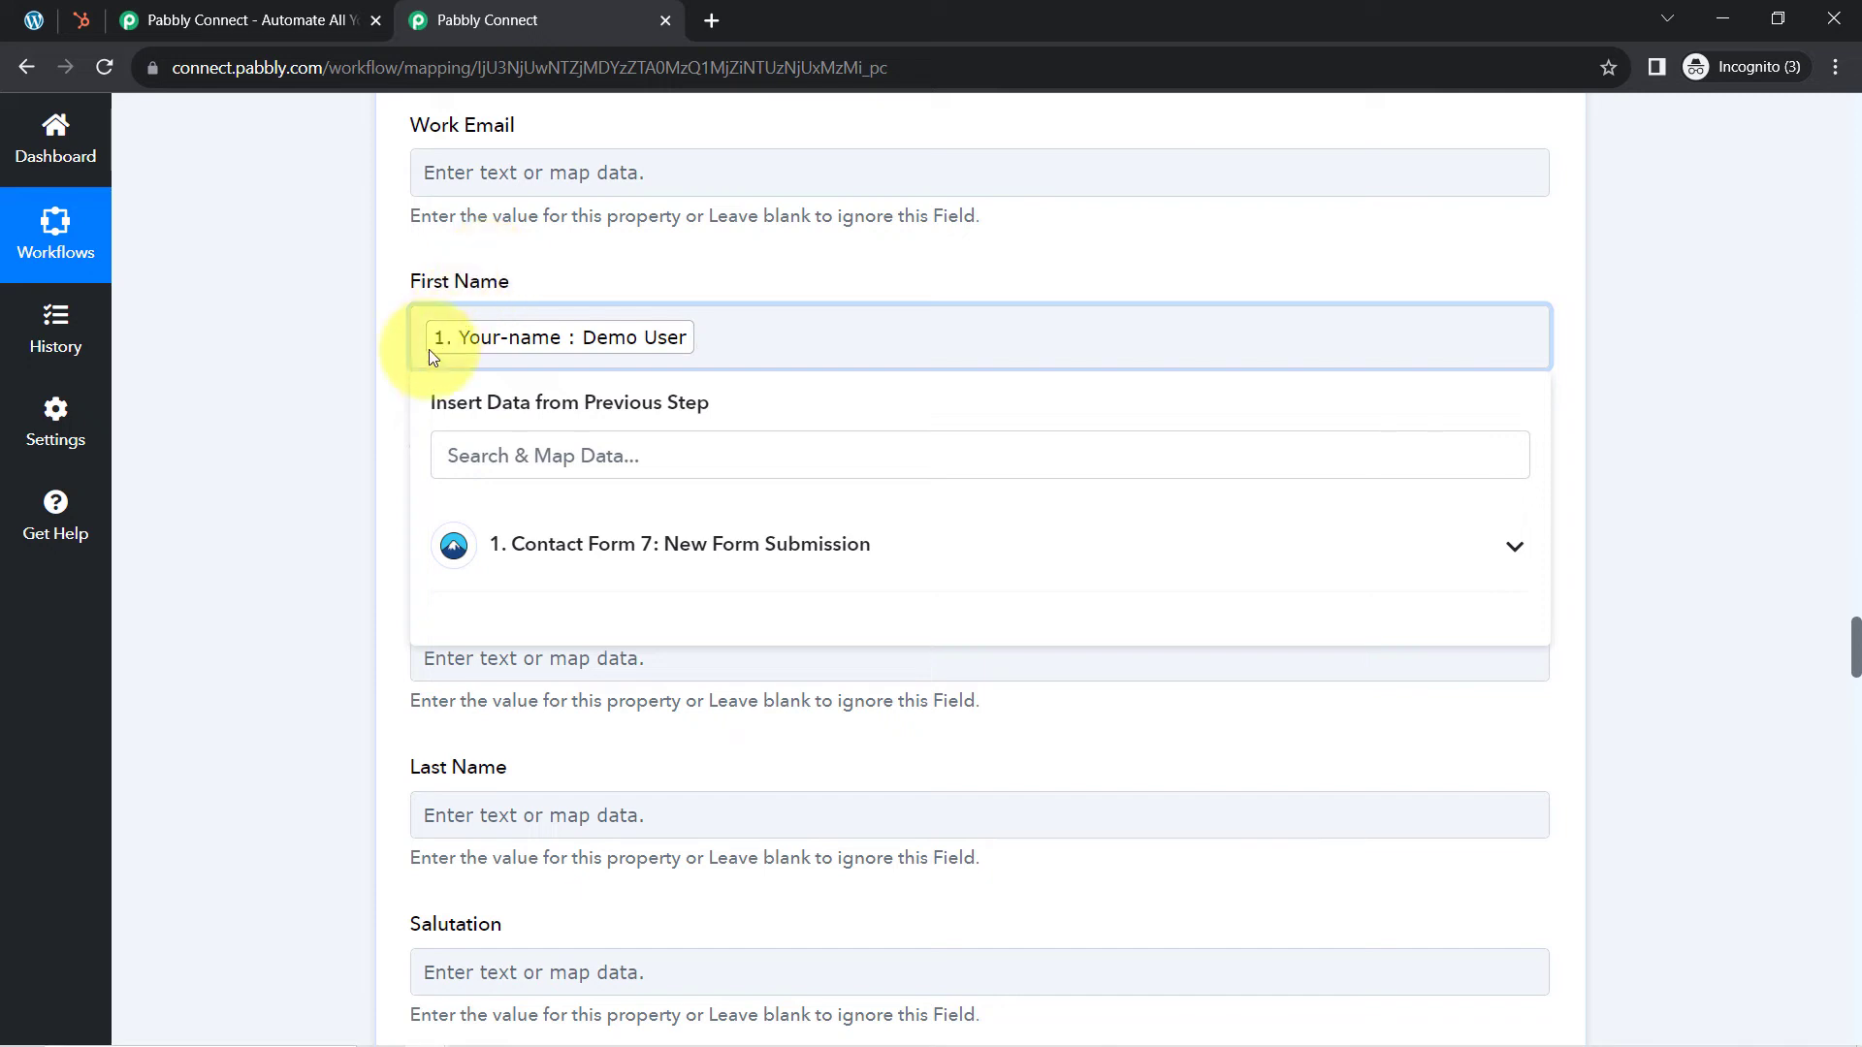
pyautogui.click(360, 397)
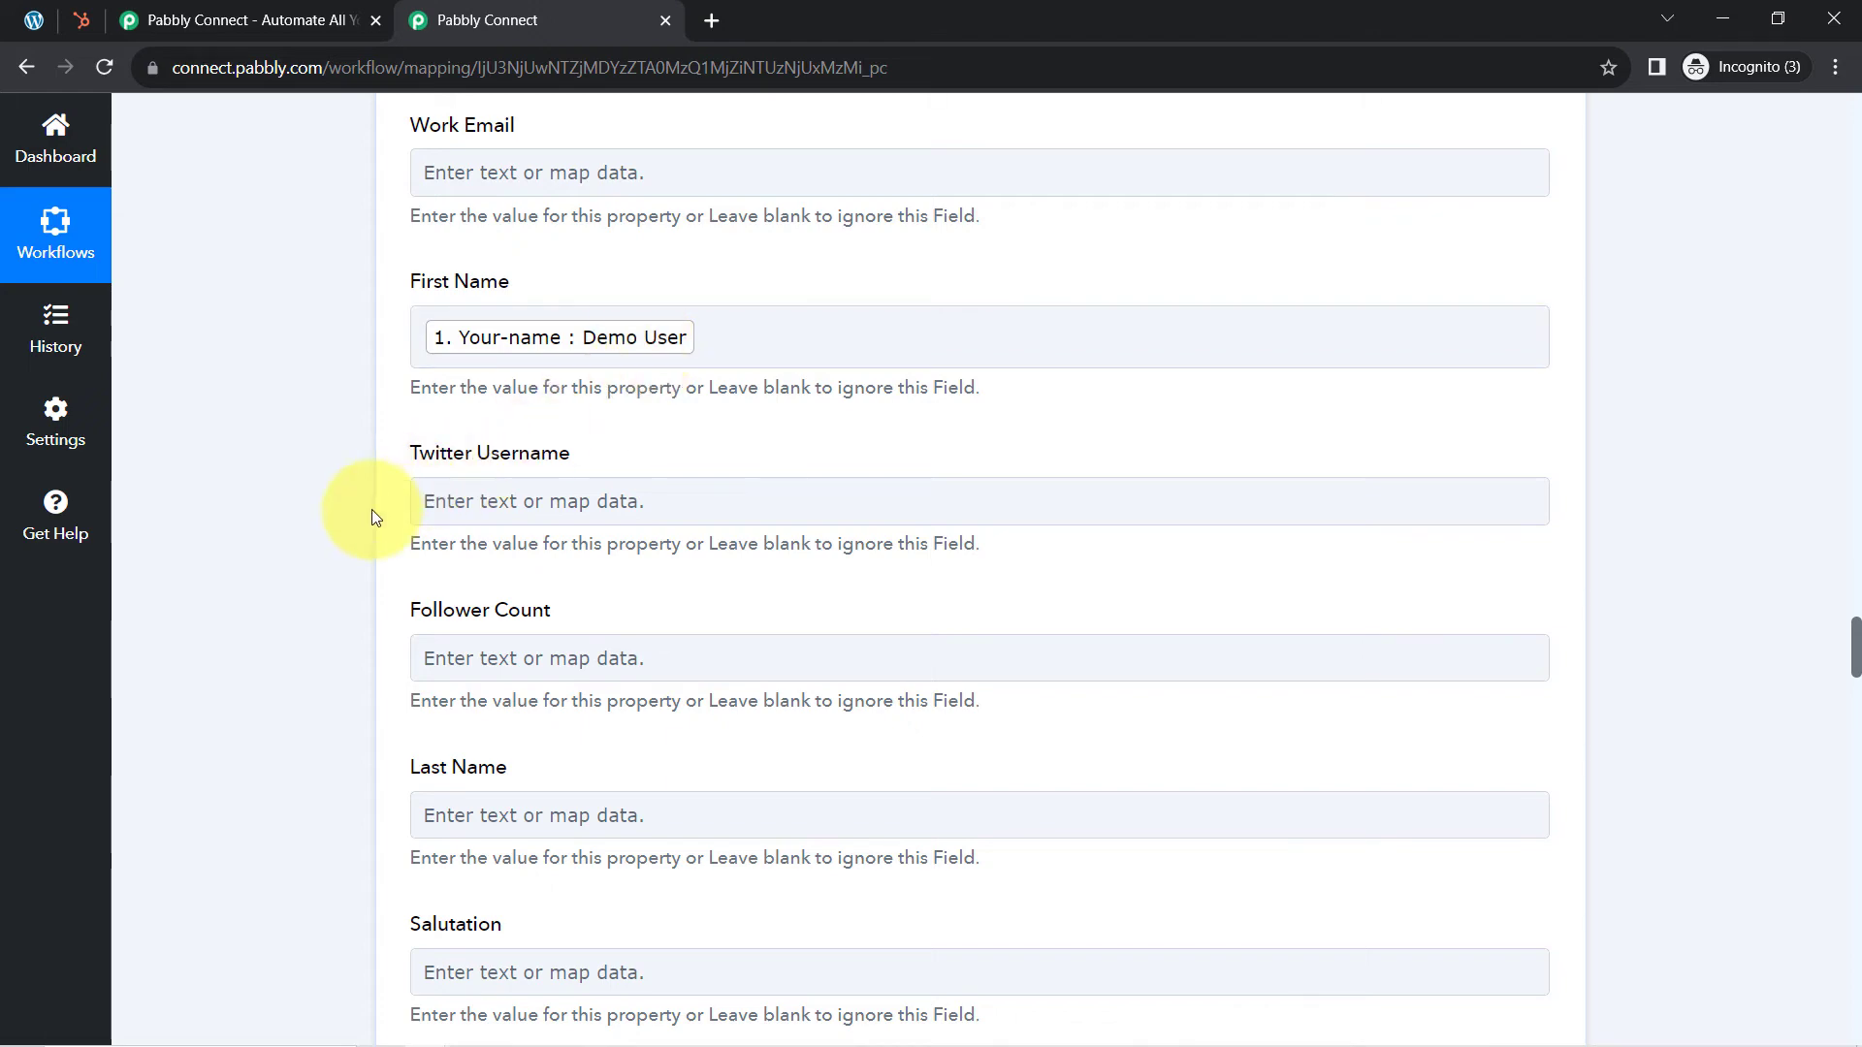
# Step: Enter Customer as fixed text in the contact's Last Name field
pyautogui.moveTo(1851, 644); pyautogui.dragTo(1852, 671)
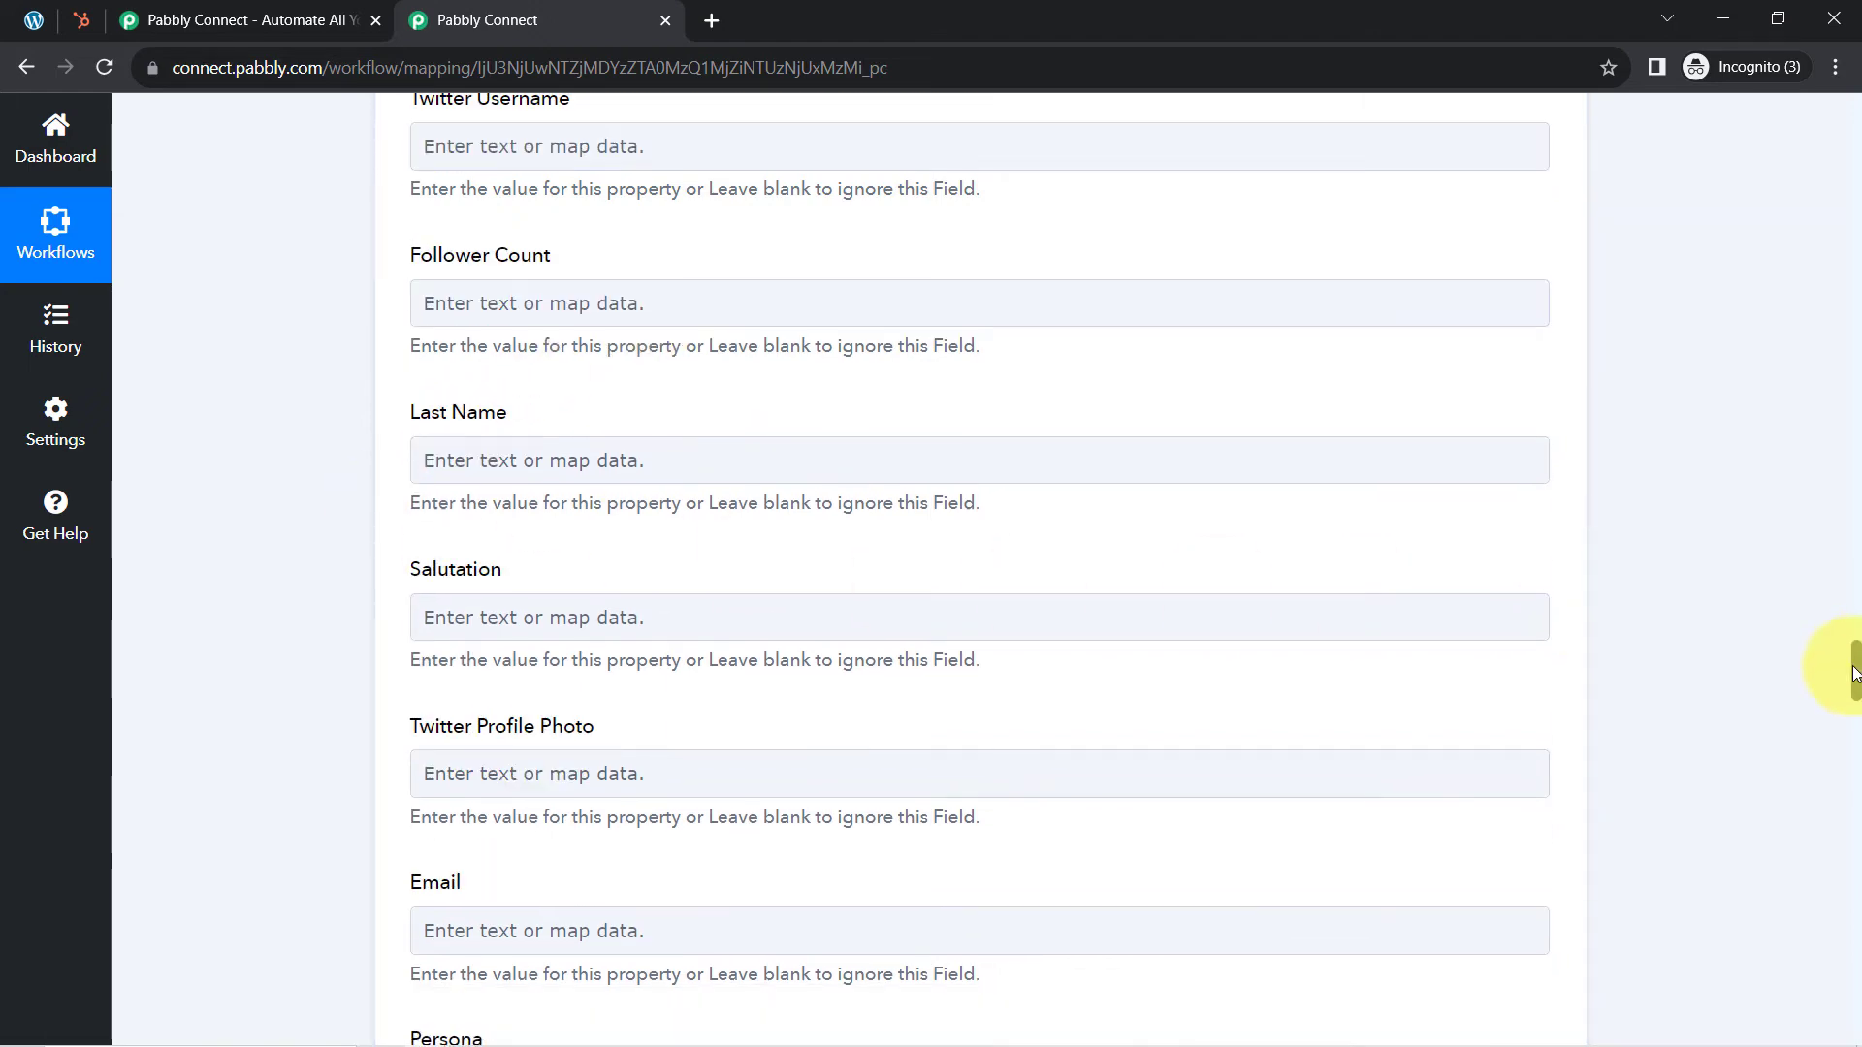
pyautogui.click(464, 477)
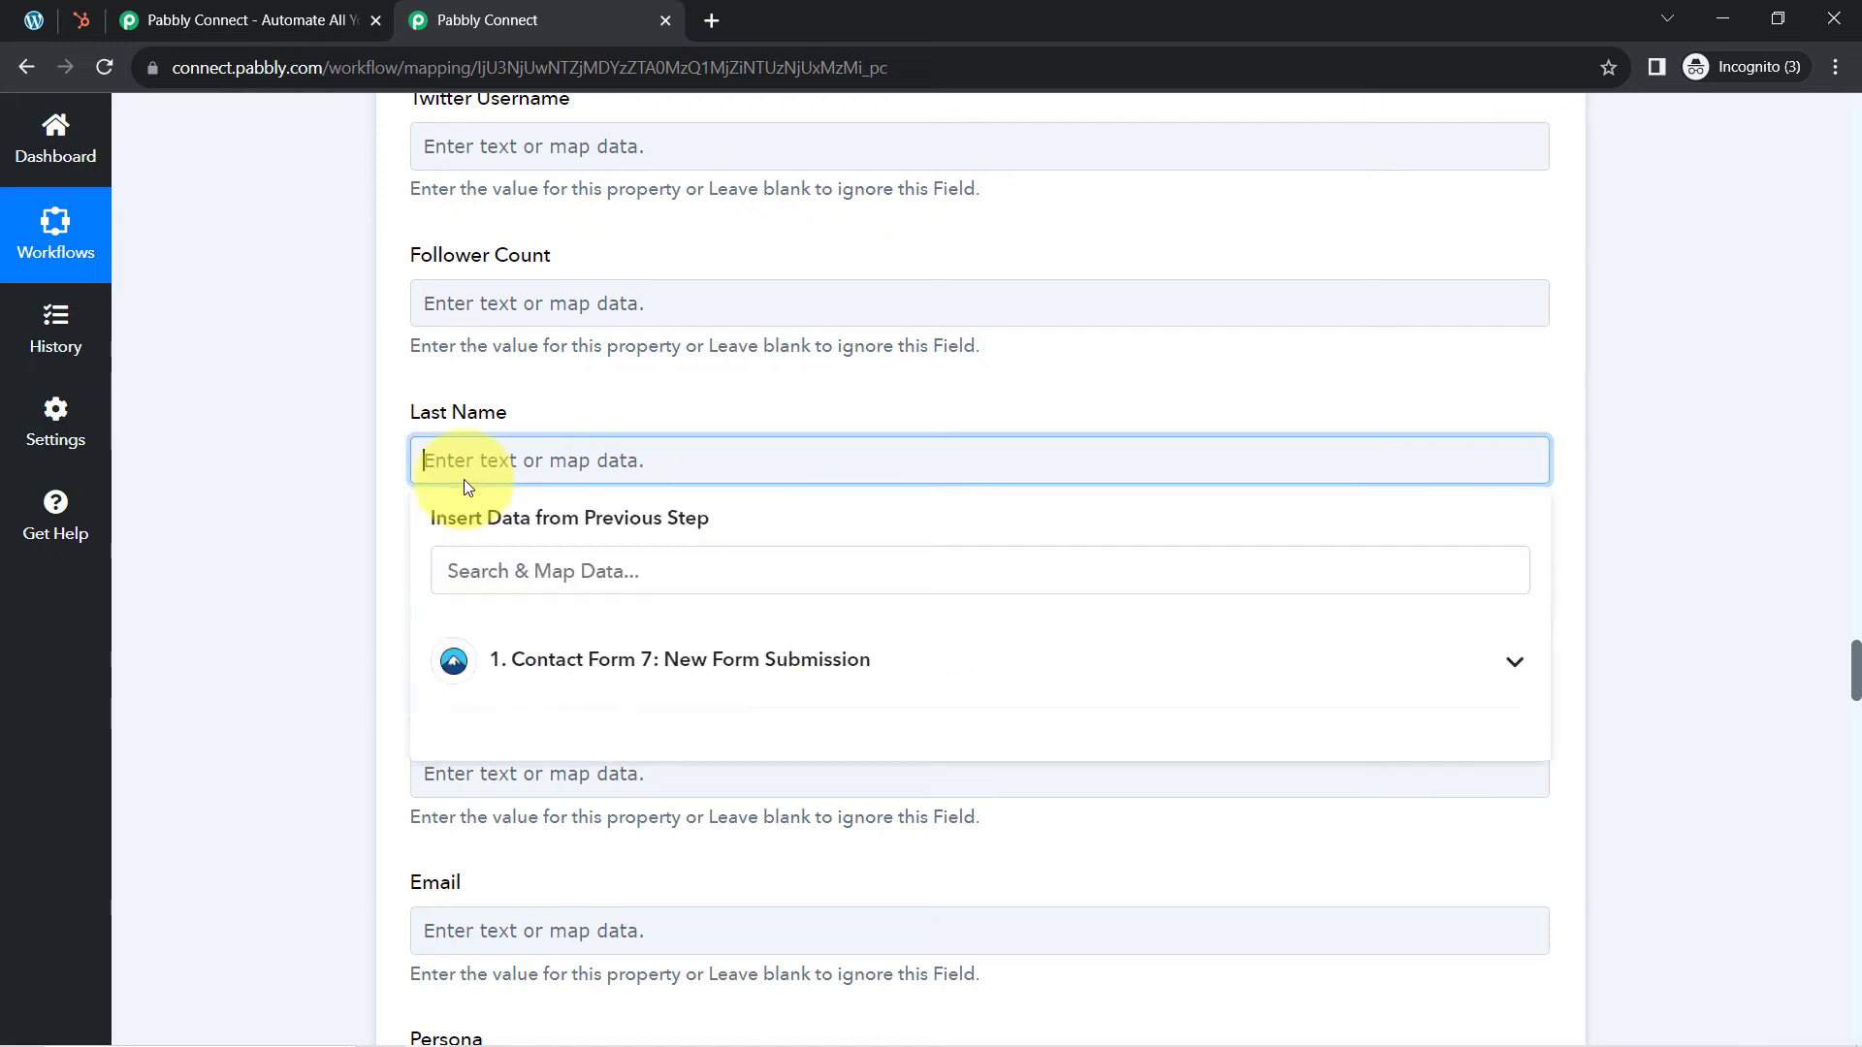
pyautogui.click(519, 676)
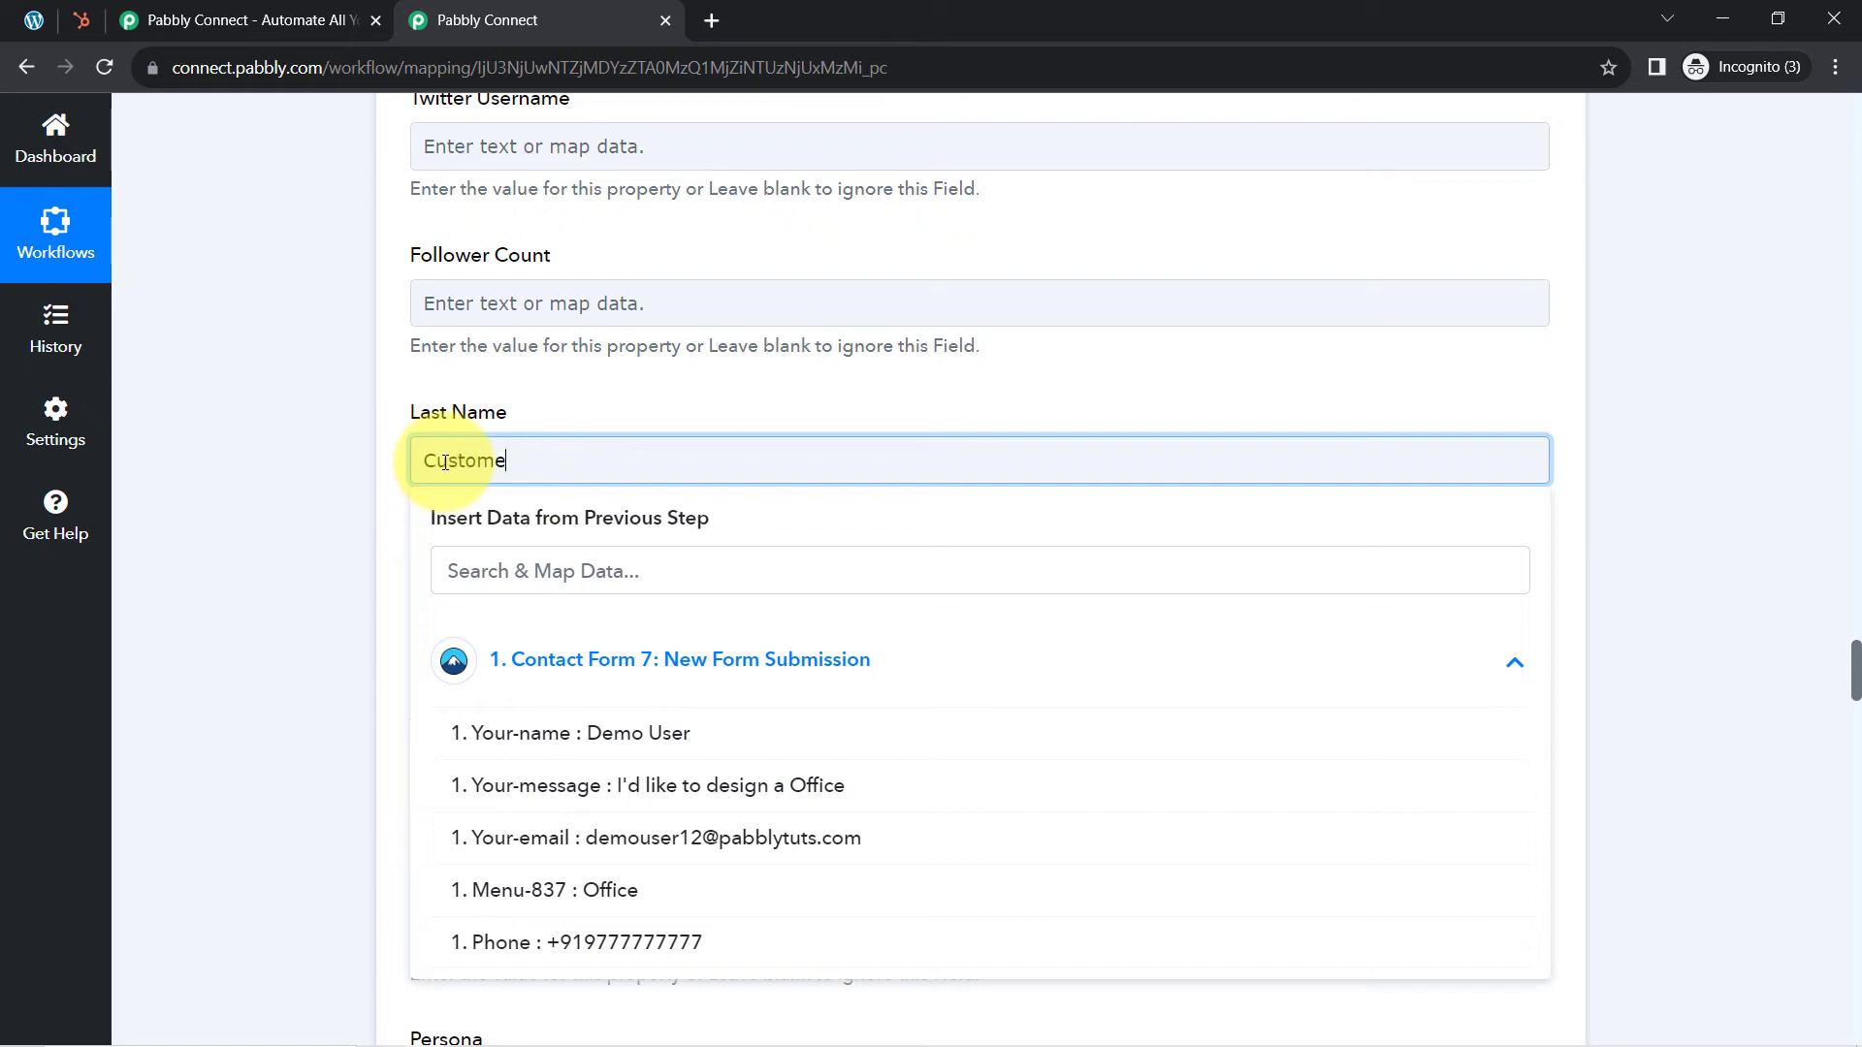
pyautogui.click(364, 498)
# Step: Map the contact's Email field to Your-email from the Contact Form 7 submission, searching the form data for "@"
pyautogui.scroll(-3, 359, 515)
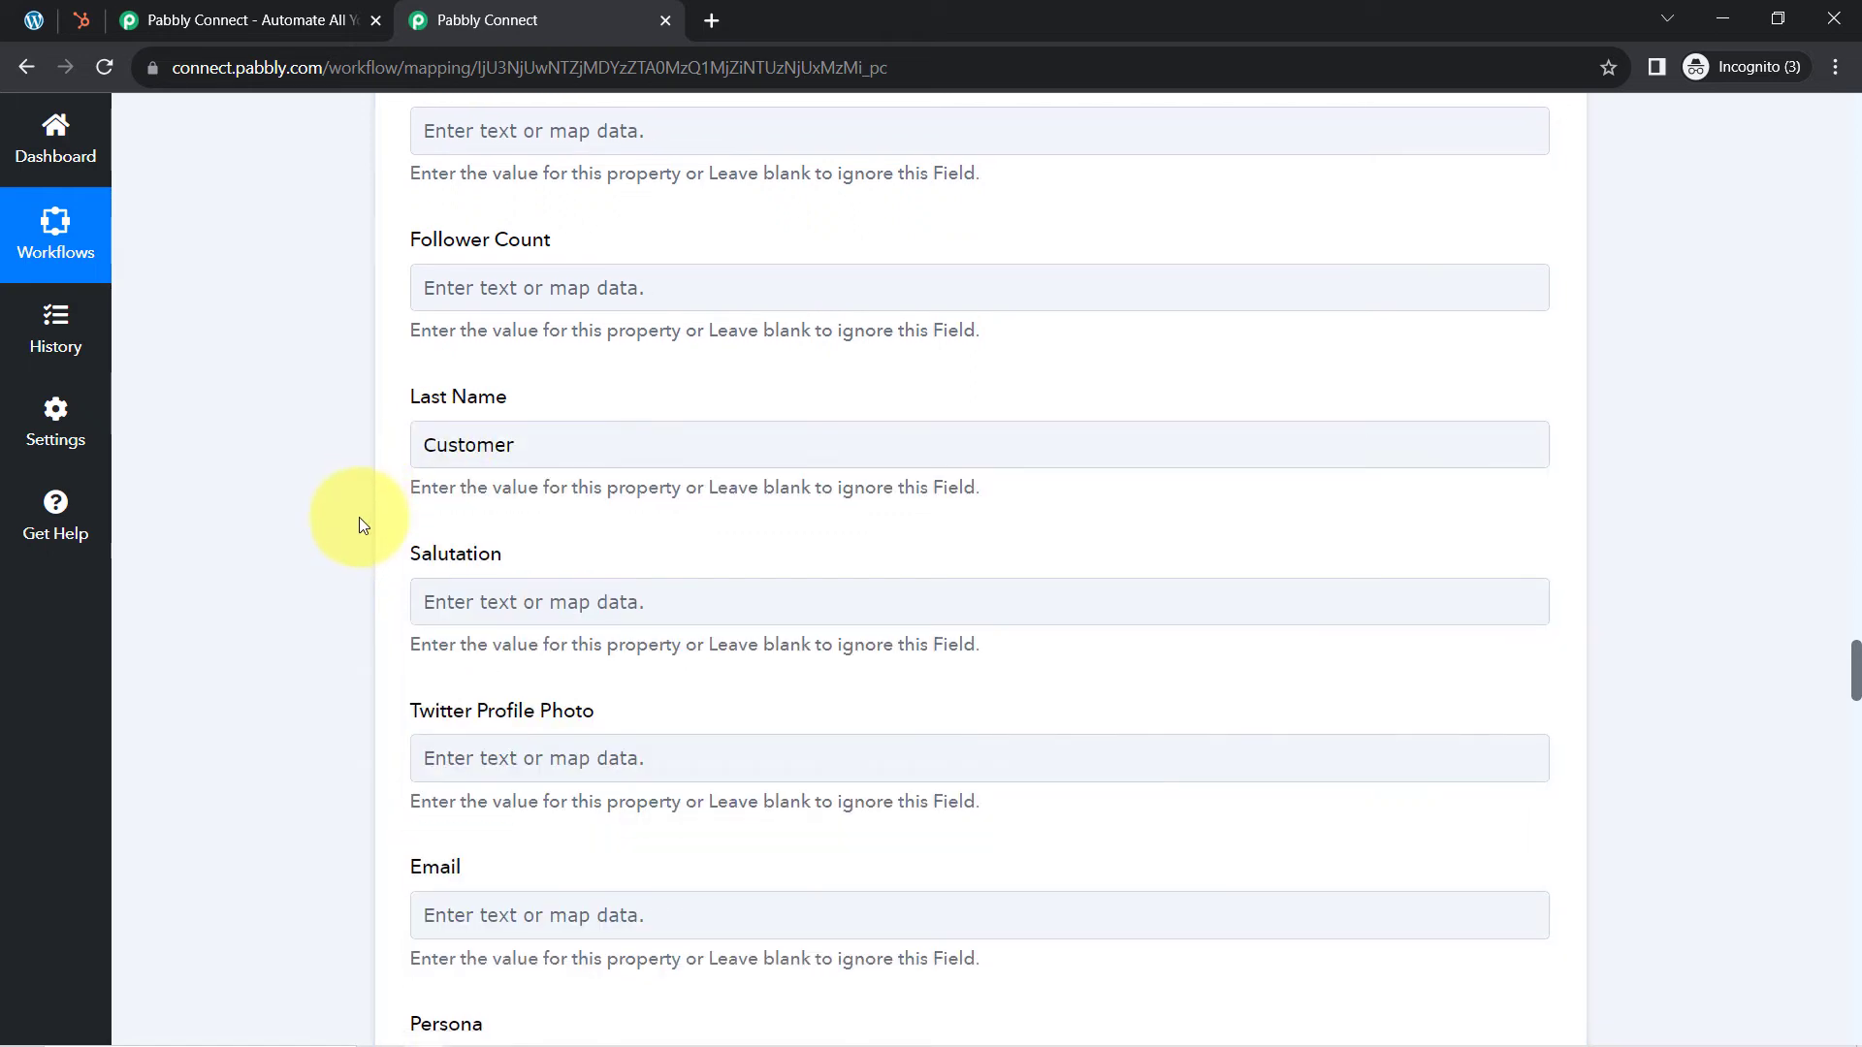
pyautogui.scroll(-1, 358, 526)
pyautogui.click(427, 562)
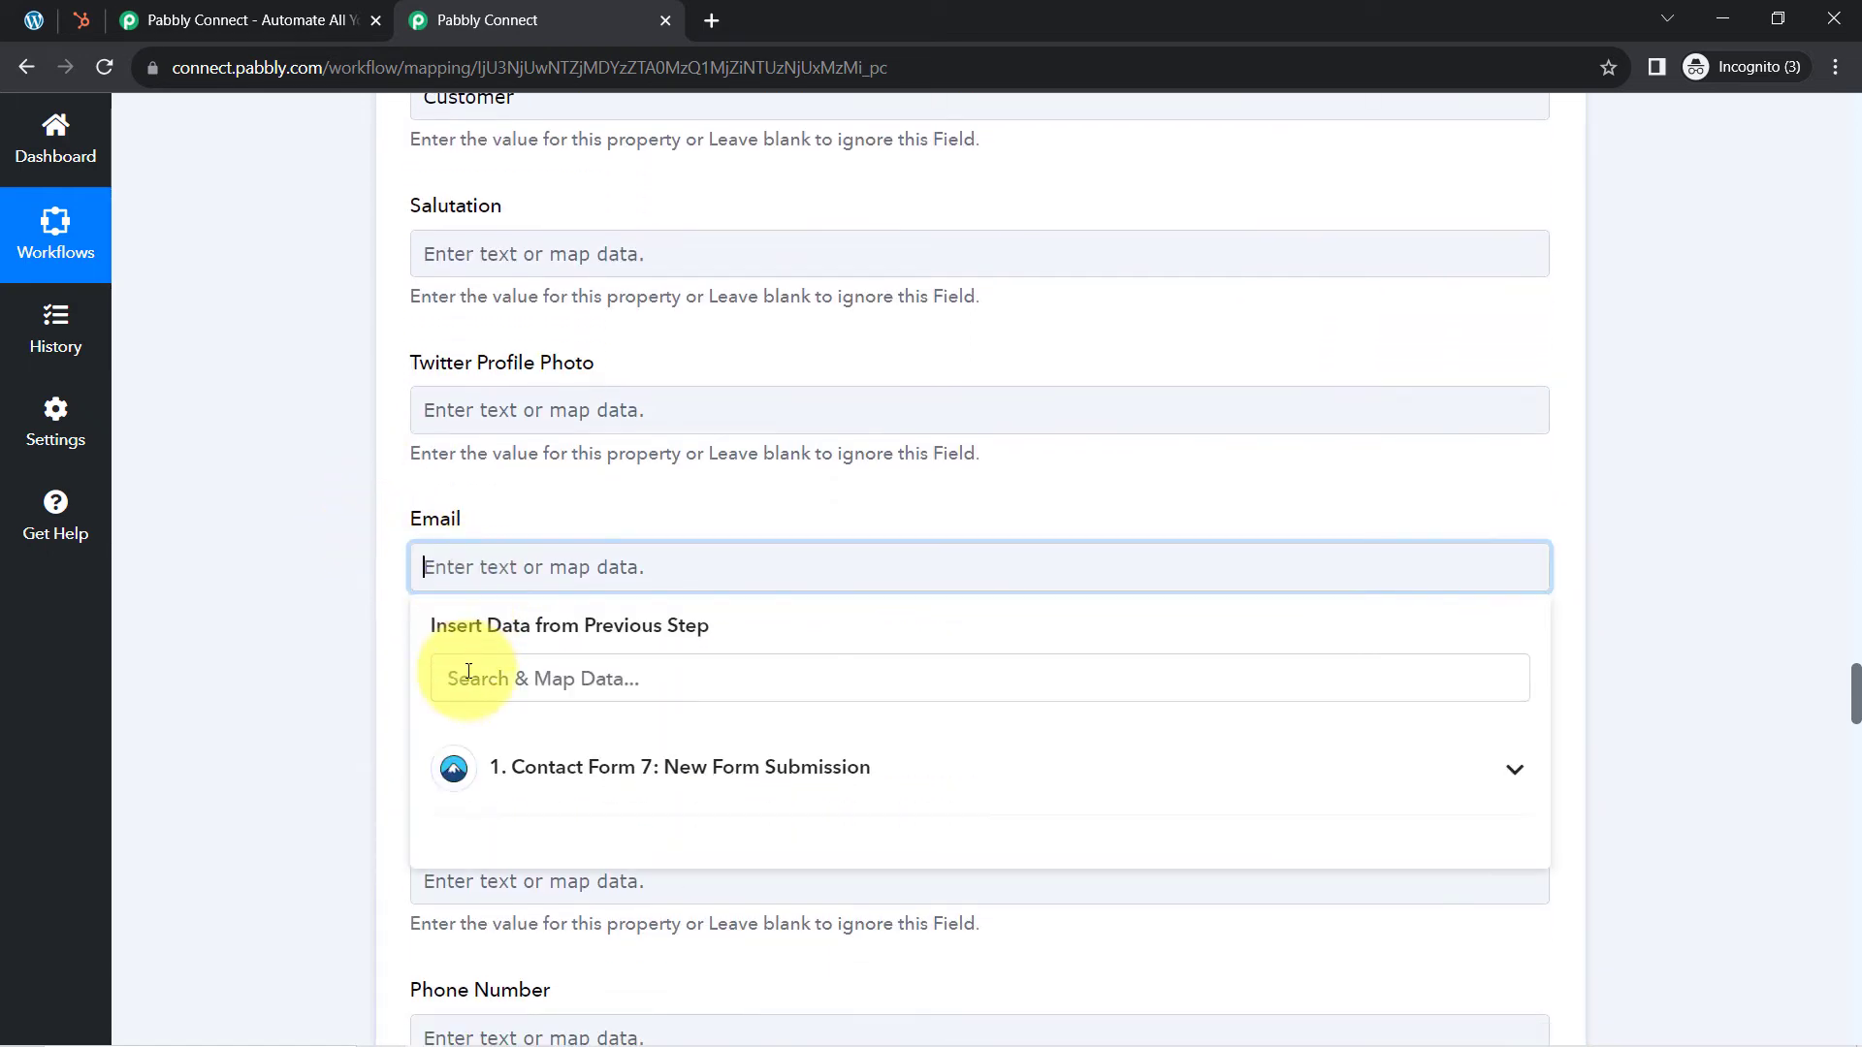
pyautogui.write('@')
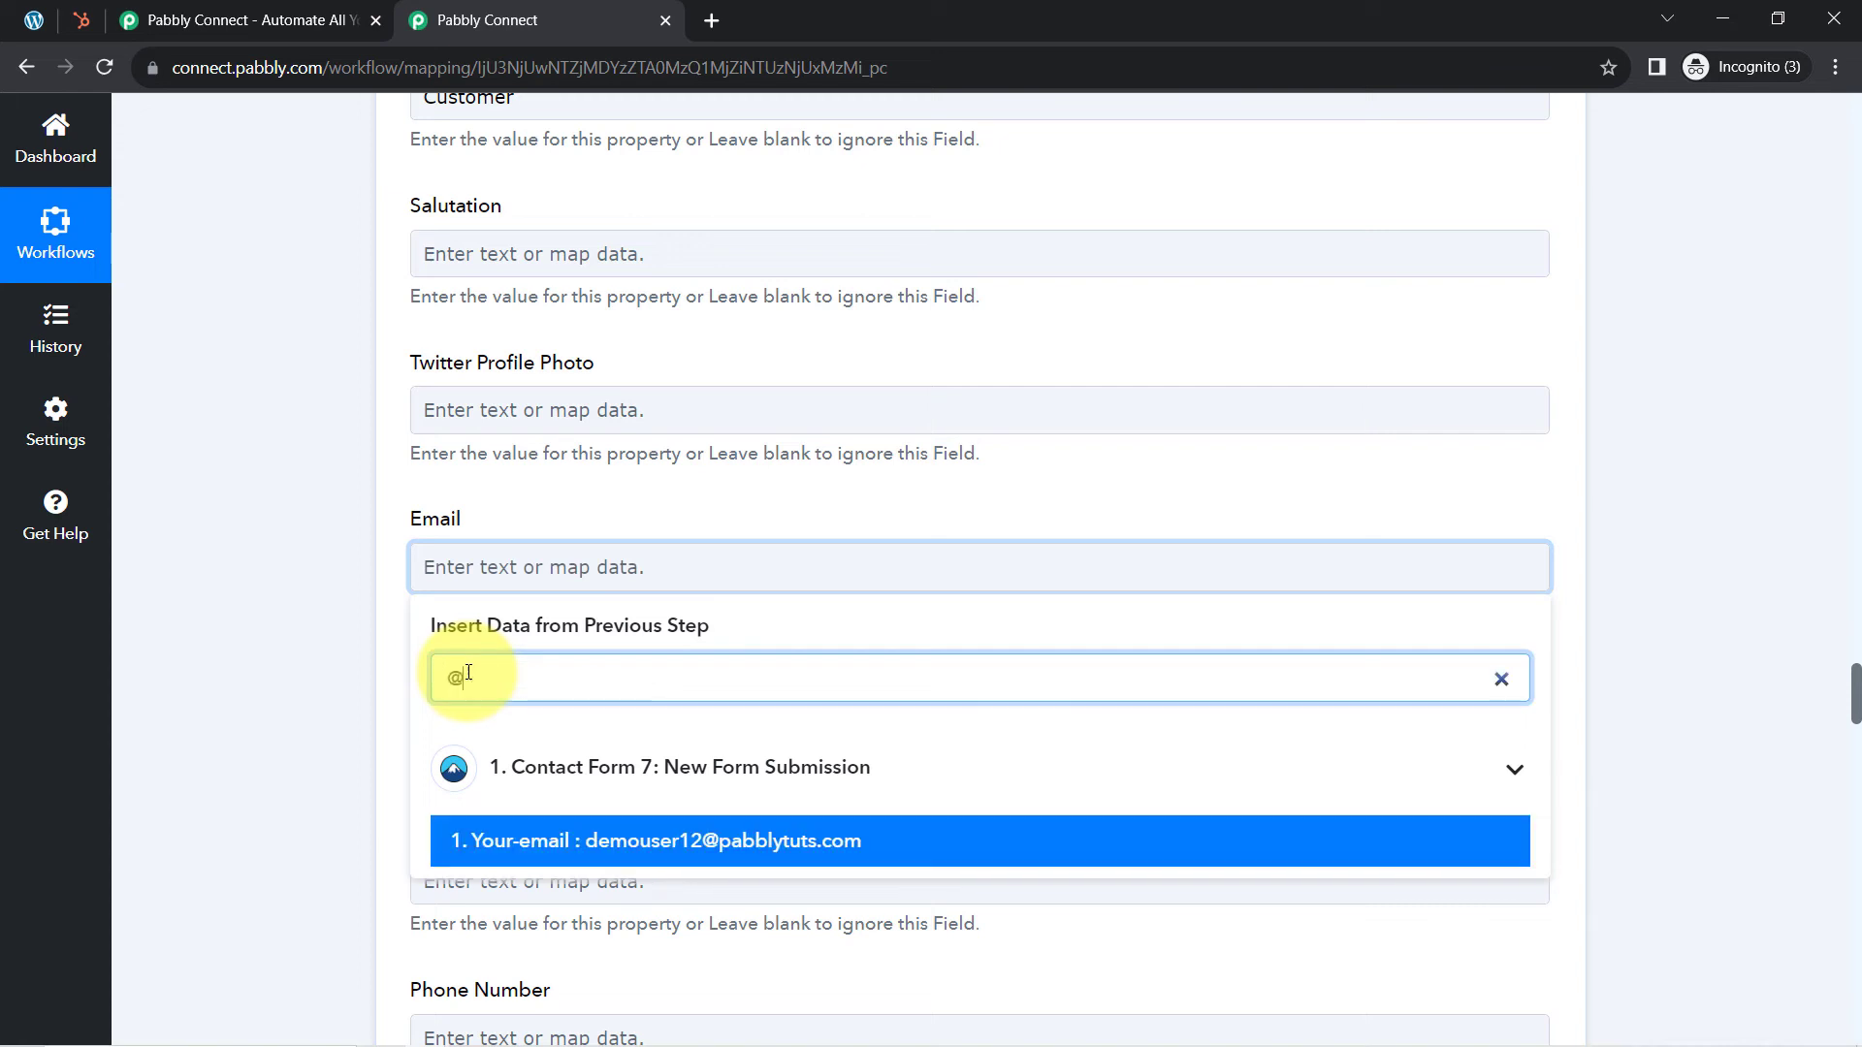
pyautogui.click(594, 839)
pyautogui.click(372, 595)
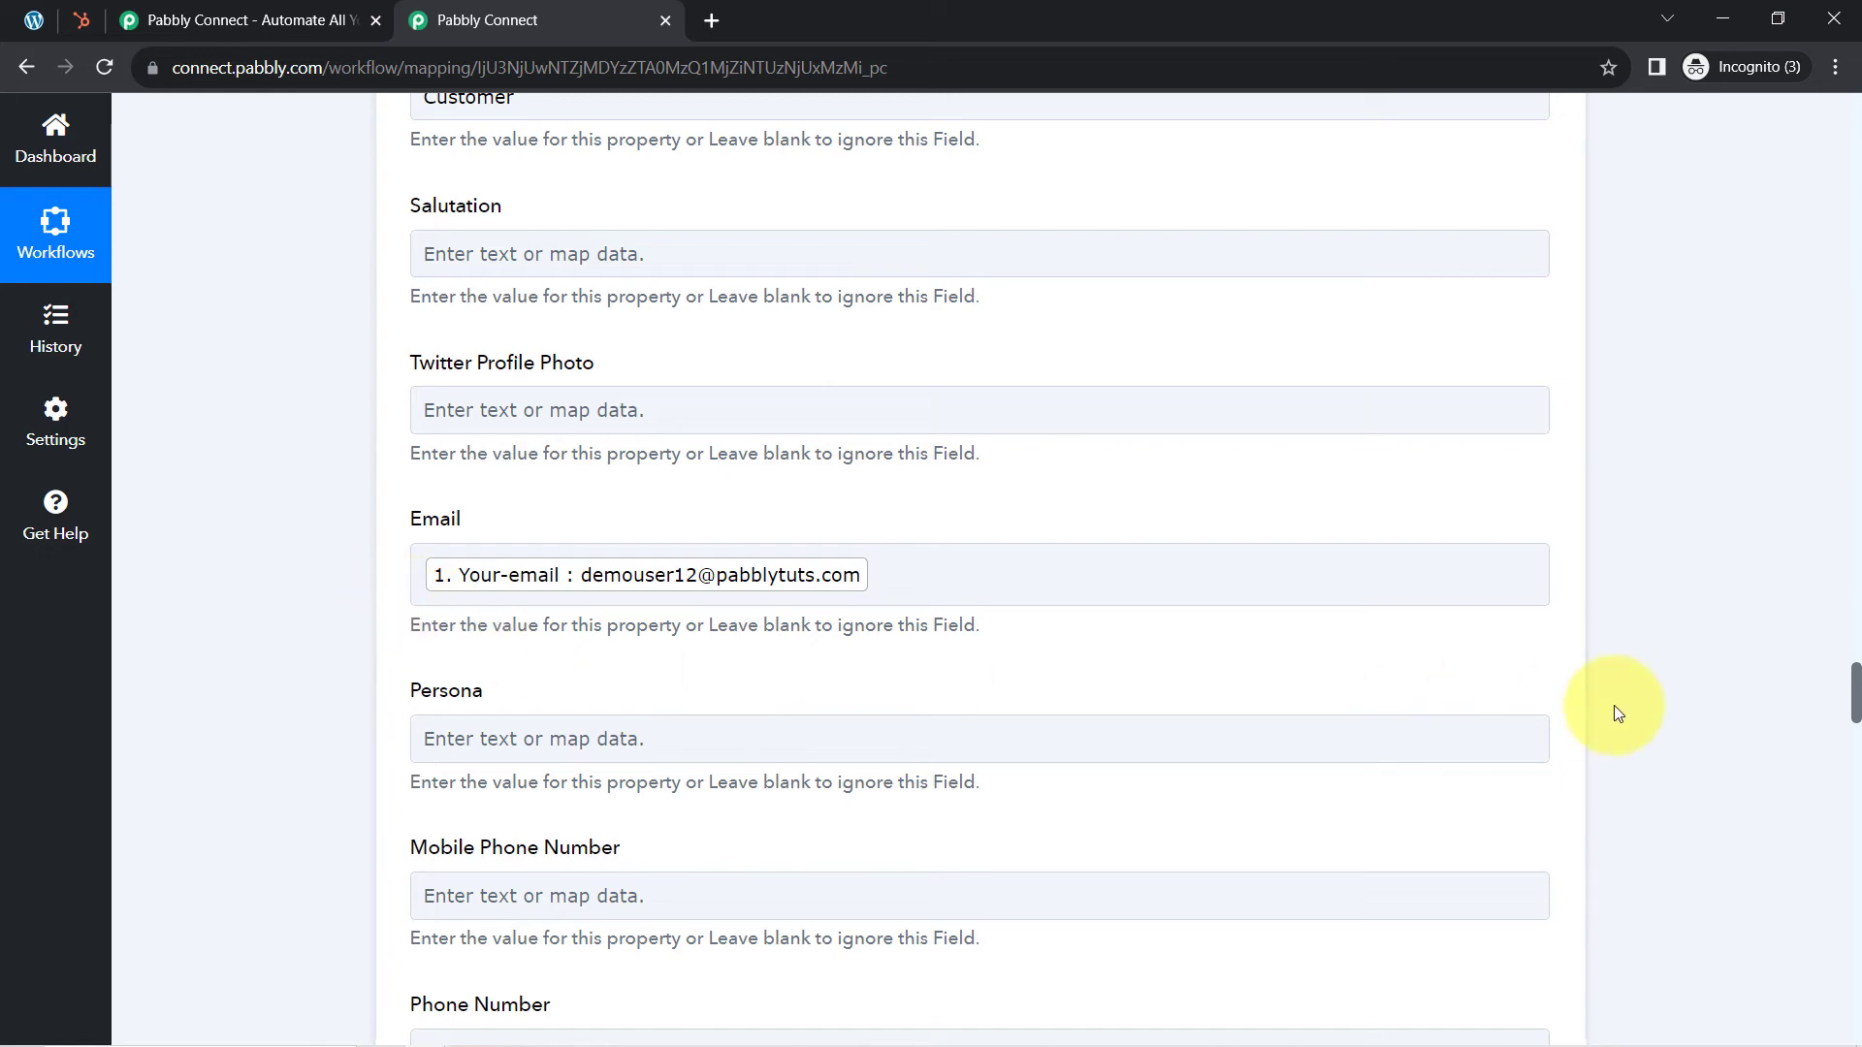
# Step: Map the contact's Phone Number field to Phone from the Contact Form 7 submission
pyautogui.scroll(-4, 1855, 674)
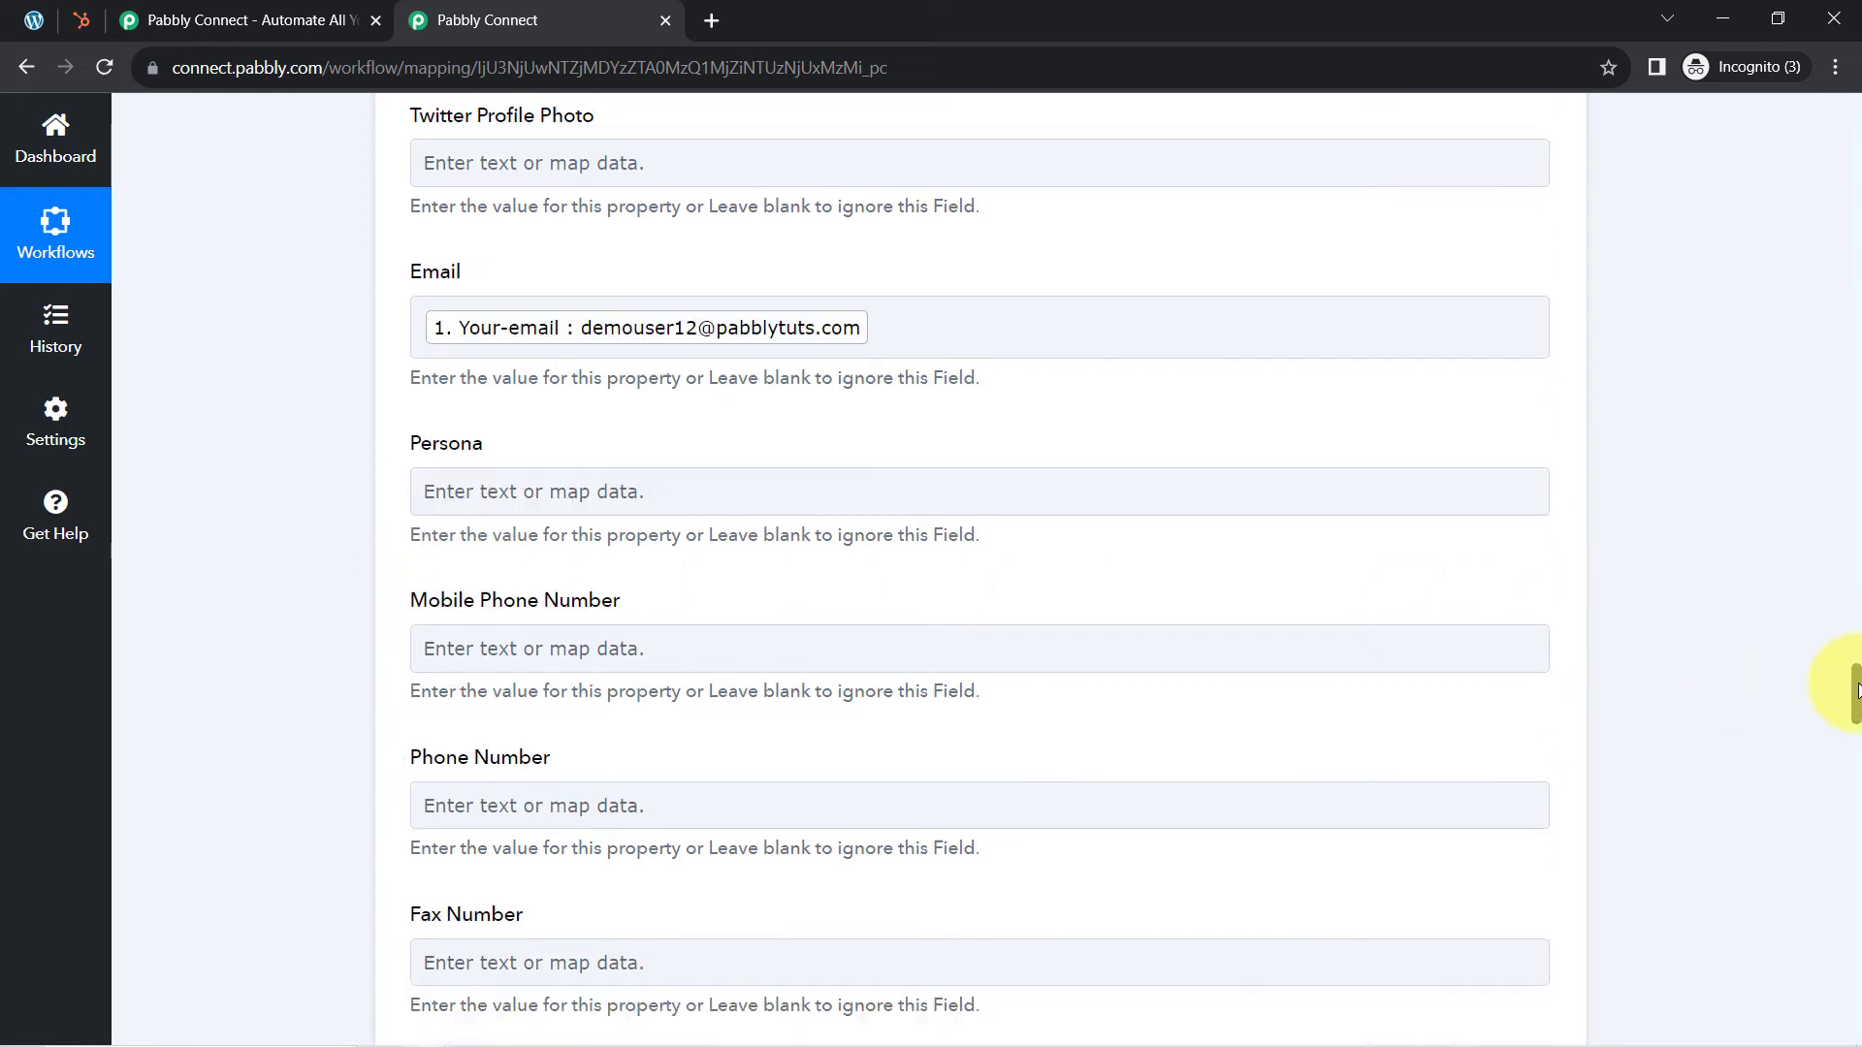
pyautogui.click(438, 730)
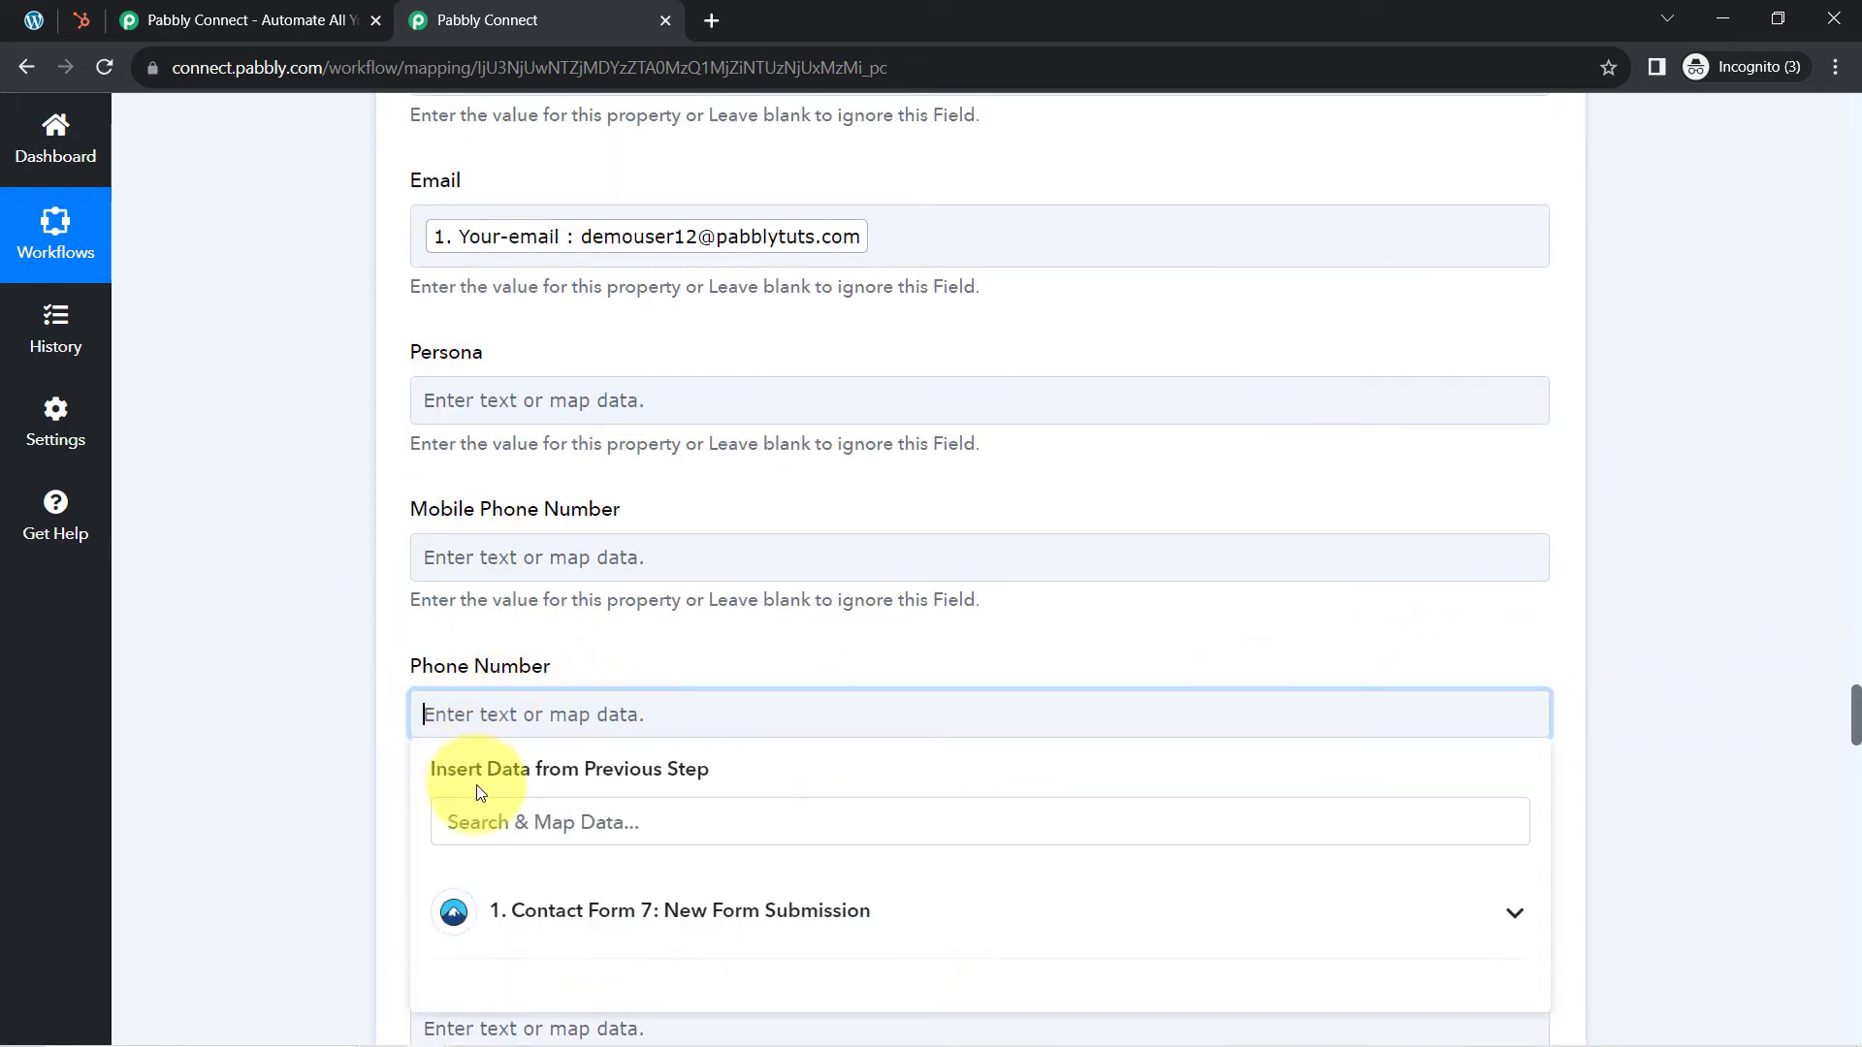
pyautogui.write('97')
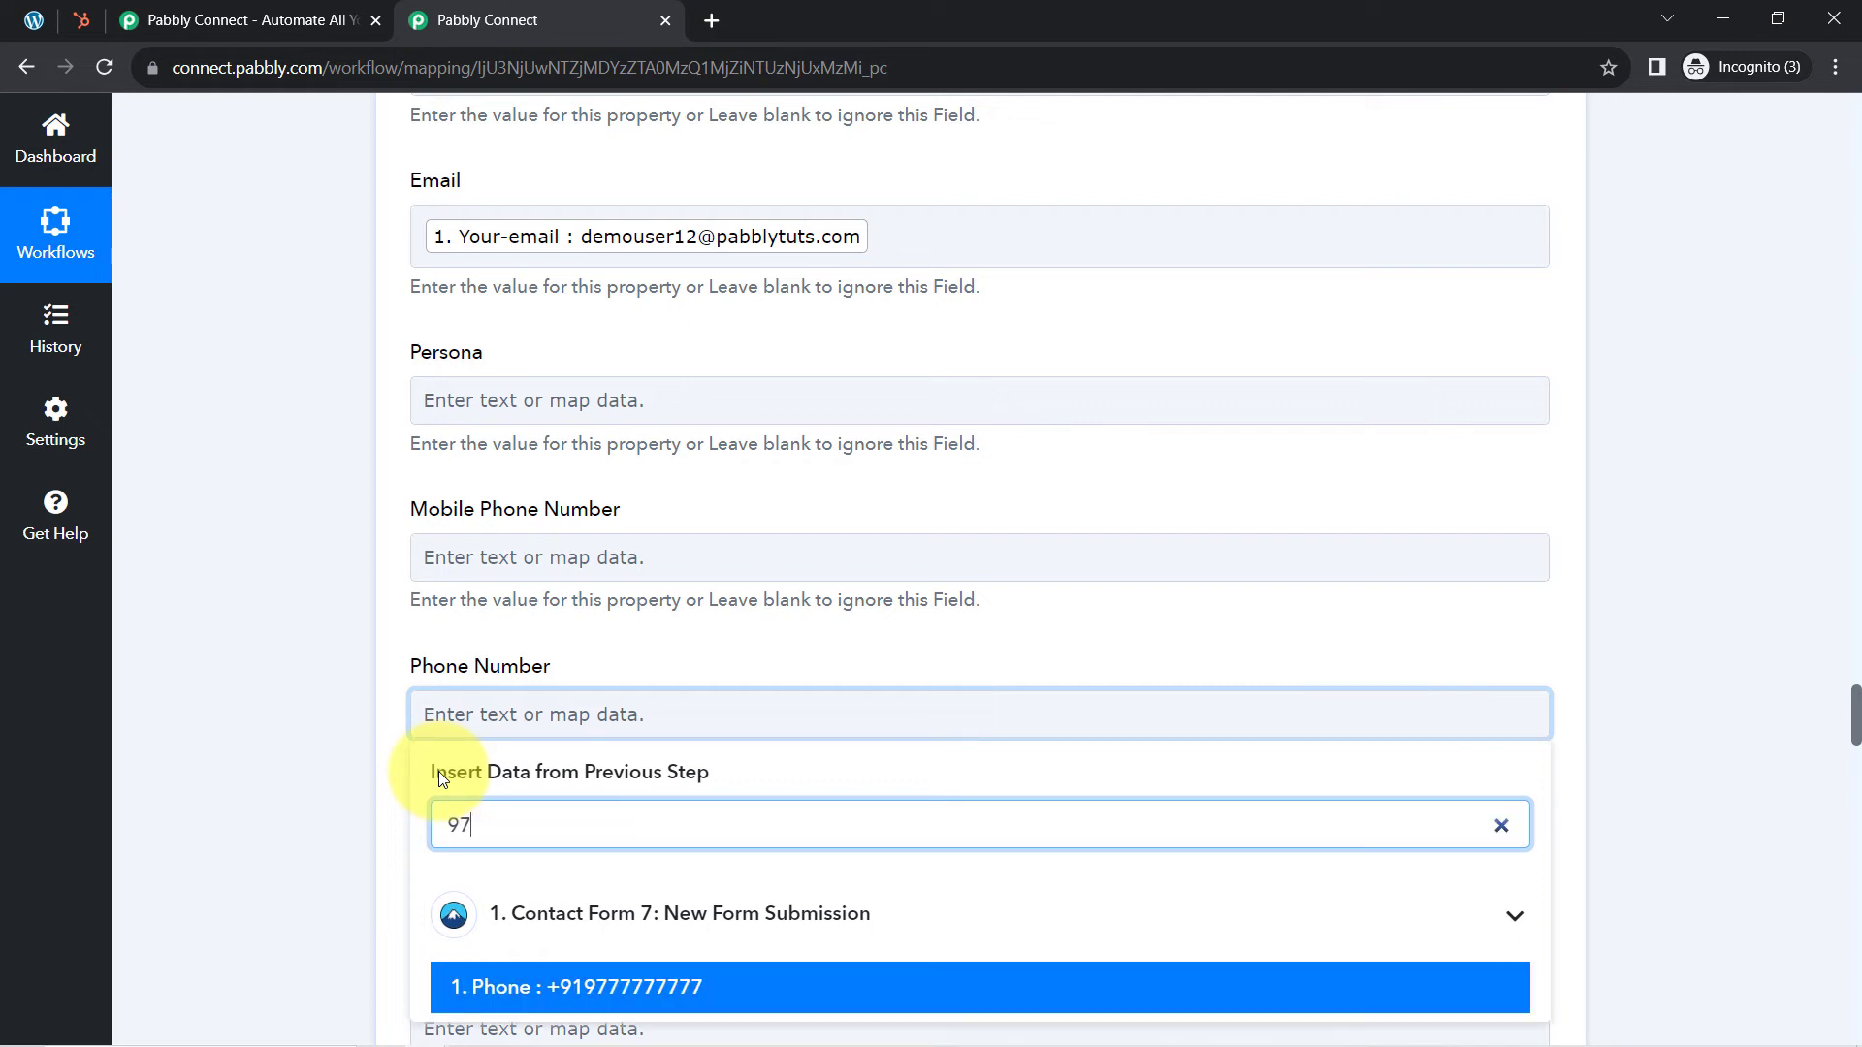
pyautogui.click(523, 989)
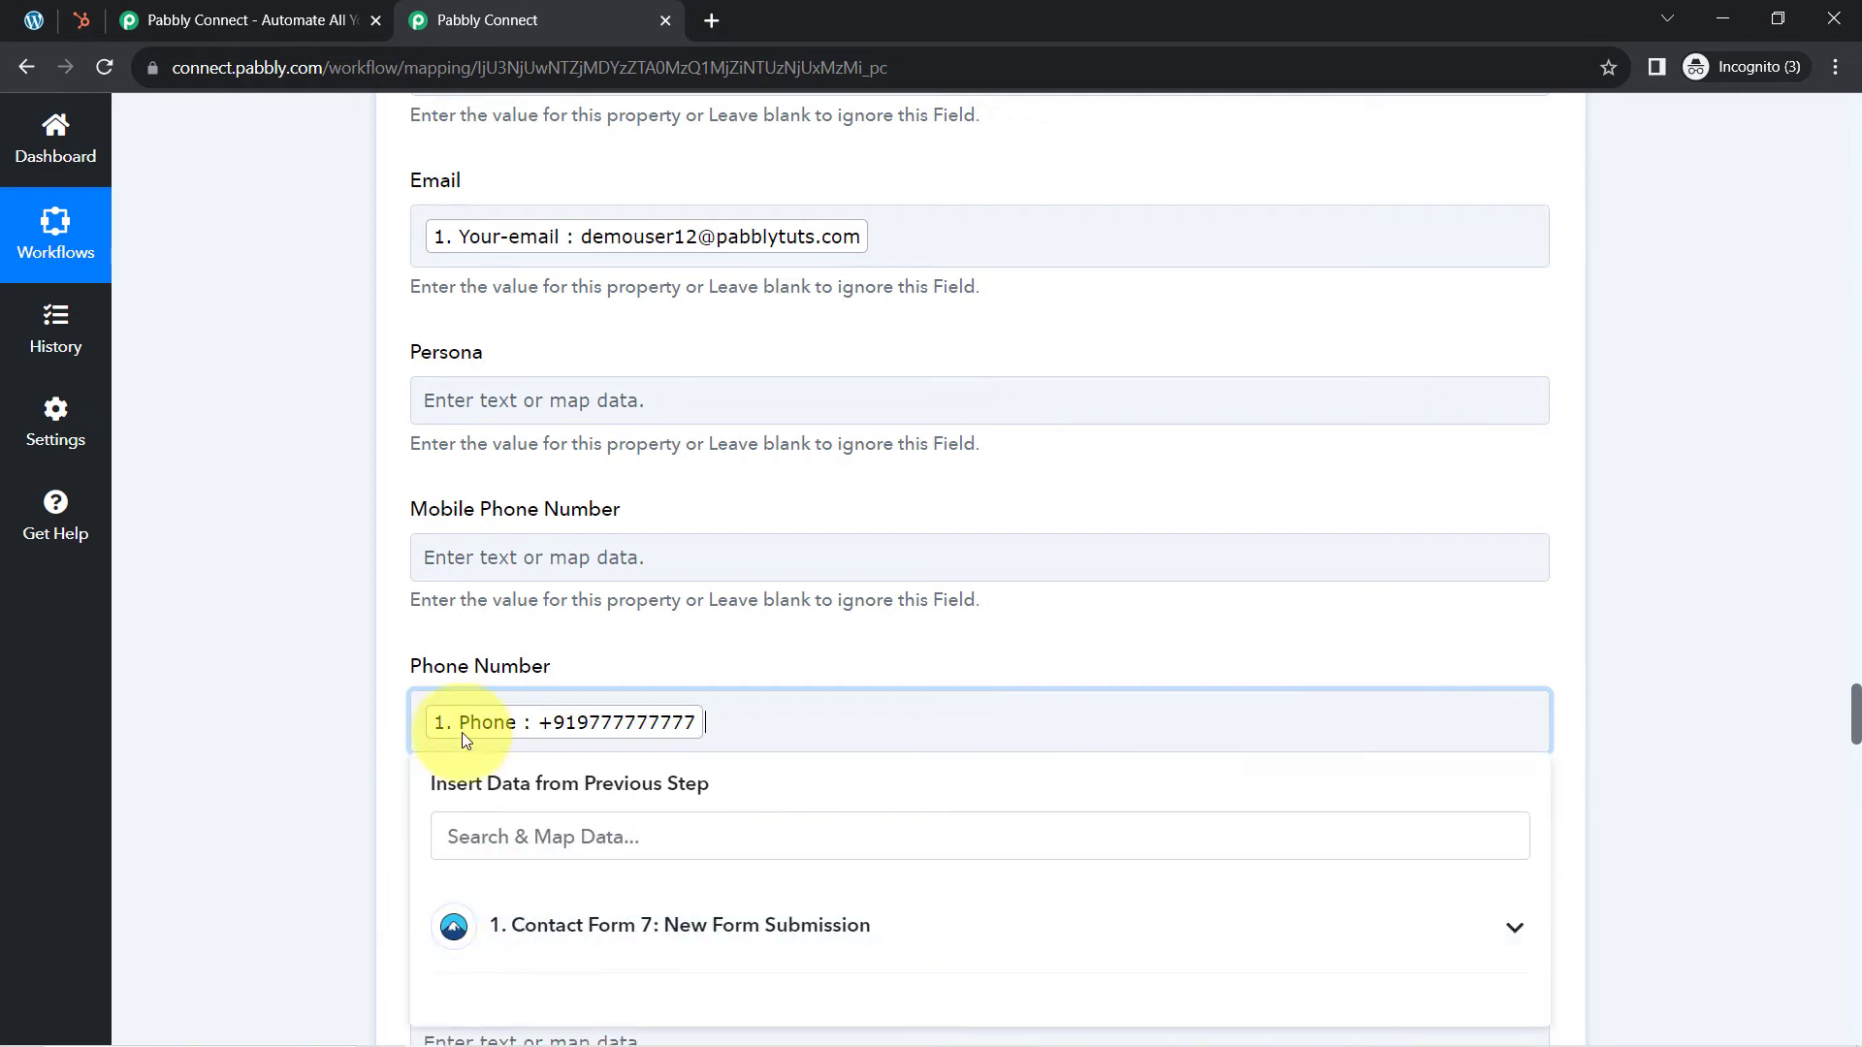
pyautogui.click(314, 521)
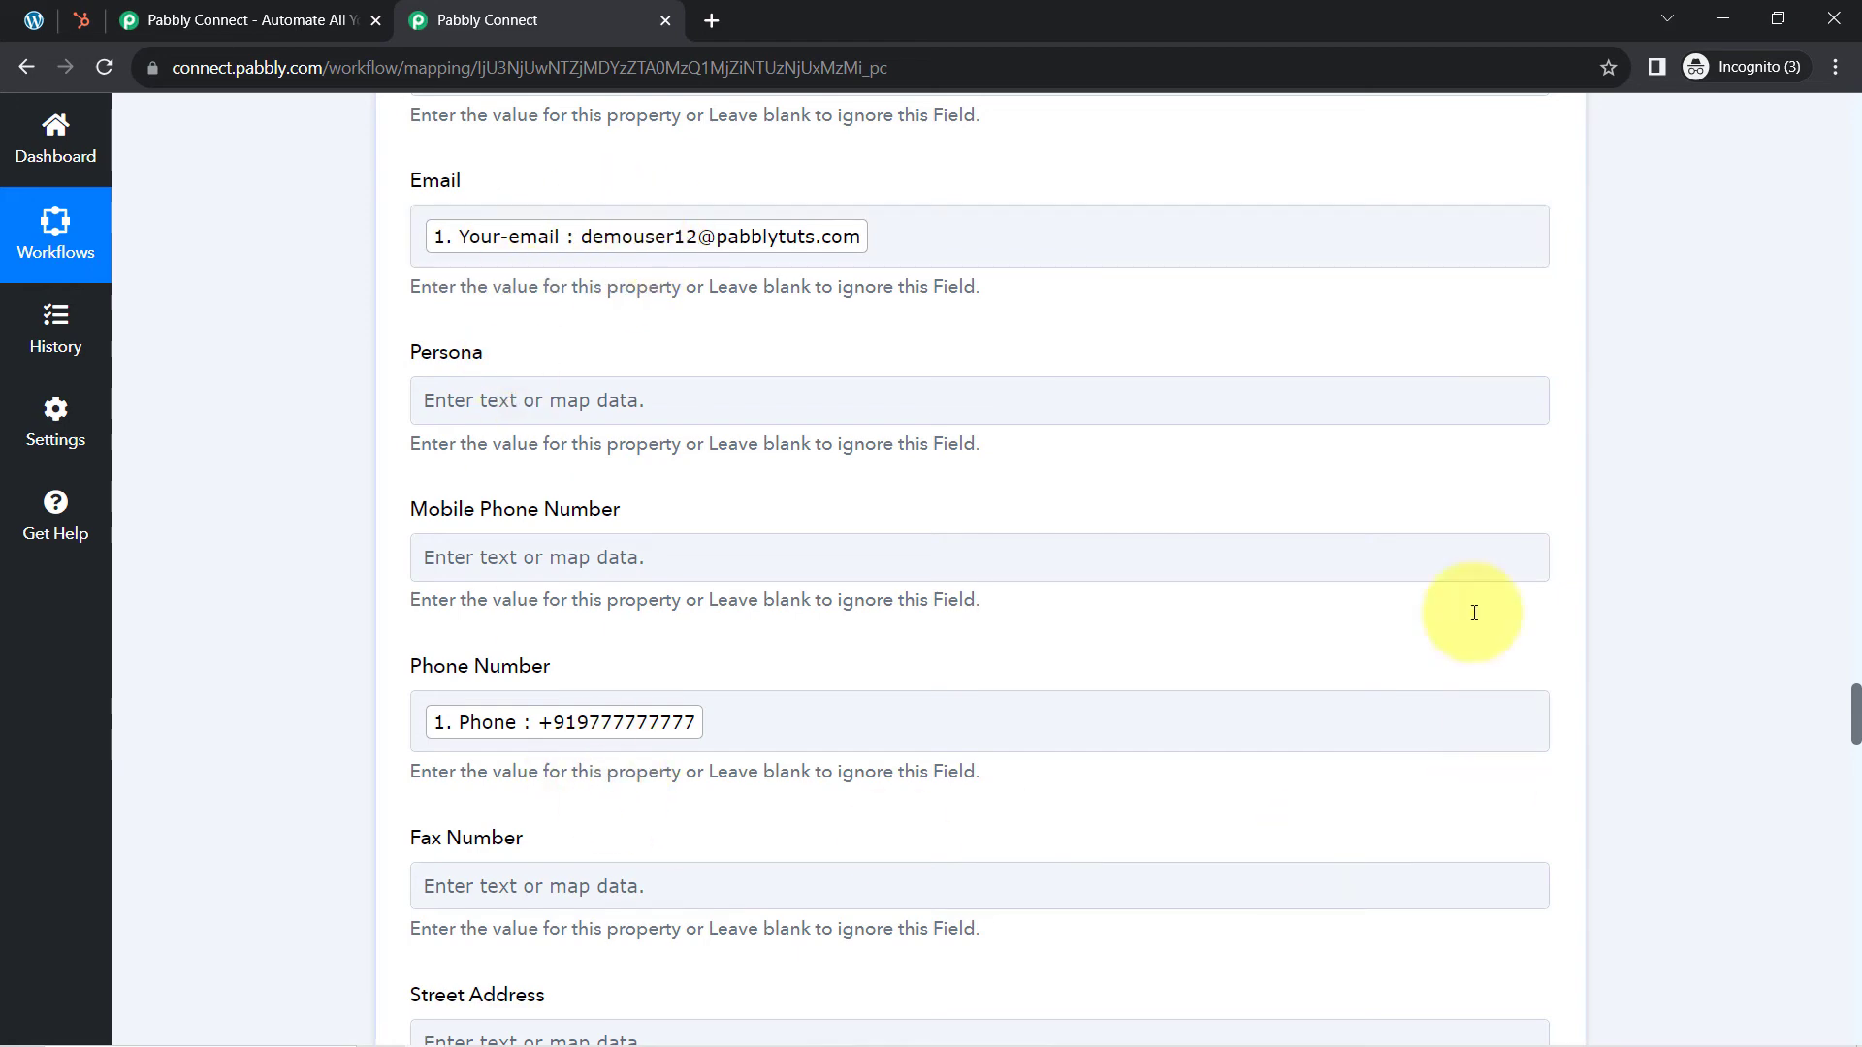
# Step: Replace the fixed text in the contact's Last Name field with Your-name mapped from the Contact Form 7 submission
pyautogui.scroll(6, 1848, 592)
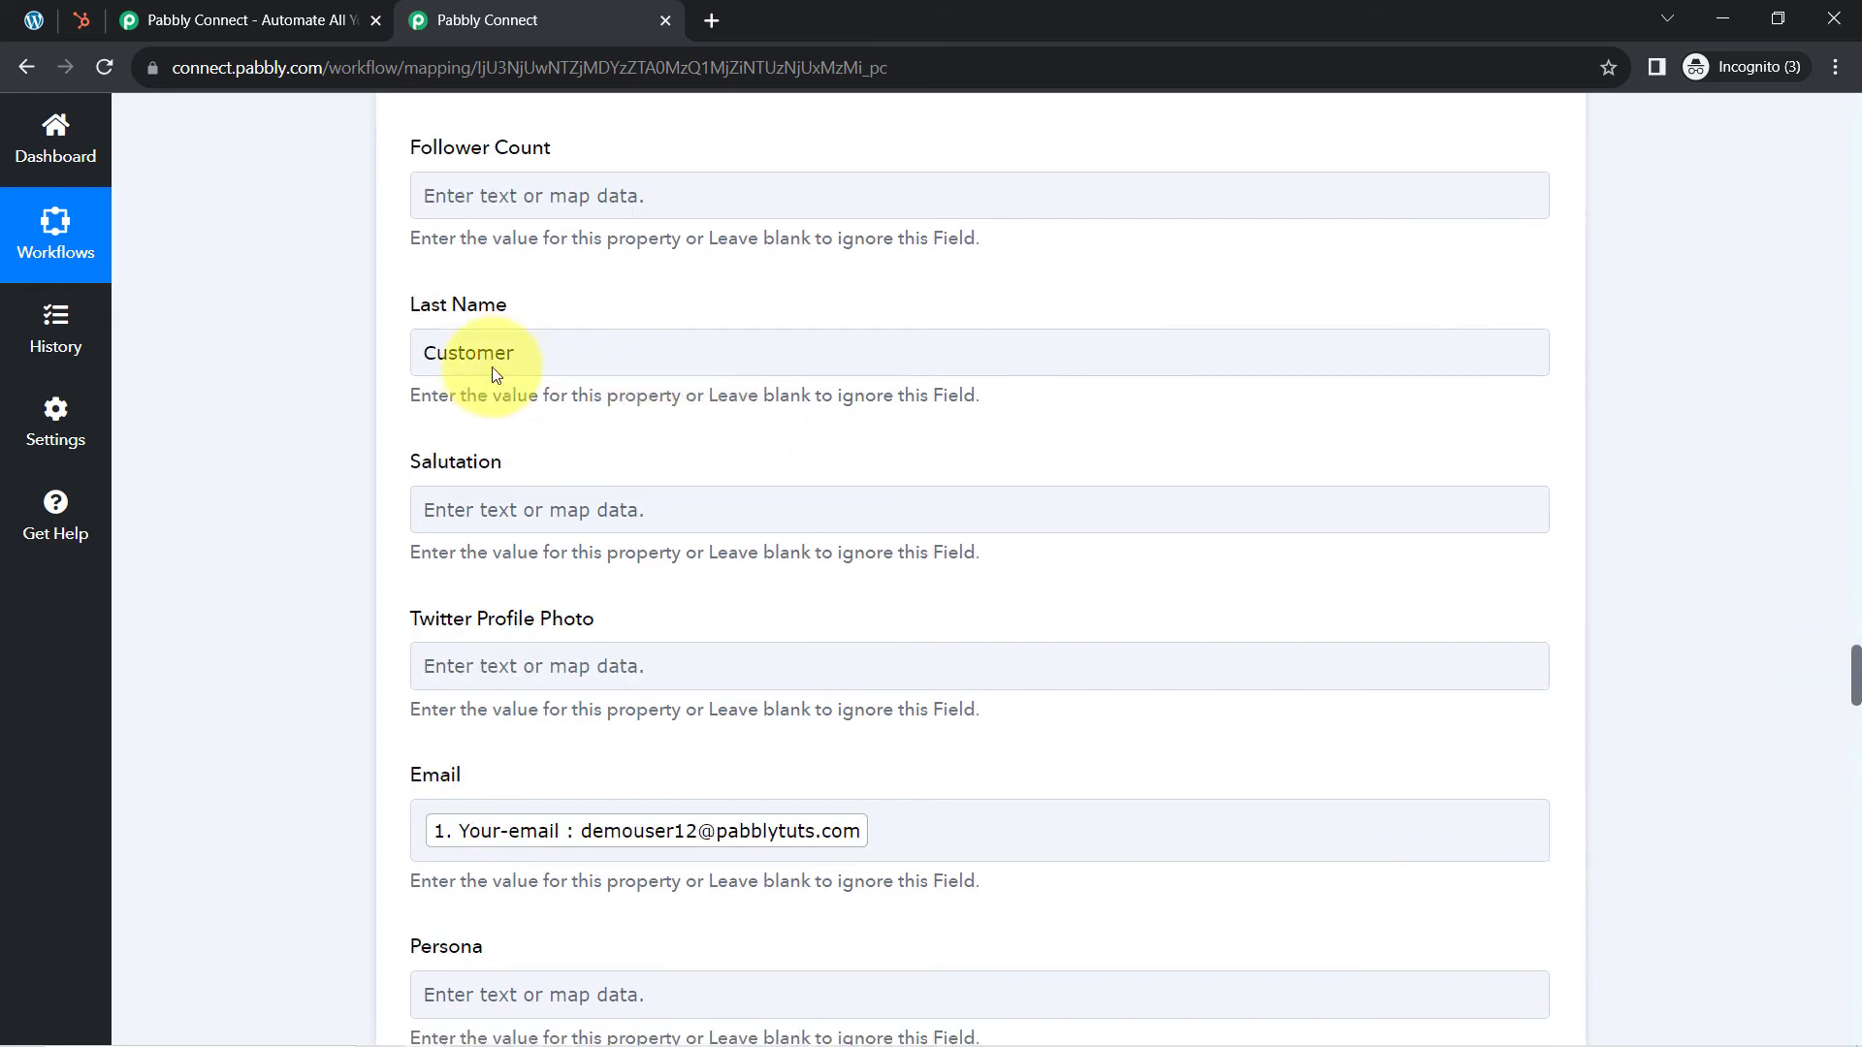
pyautogui.doubleClick(463, 356)
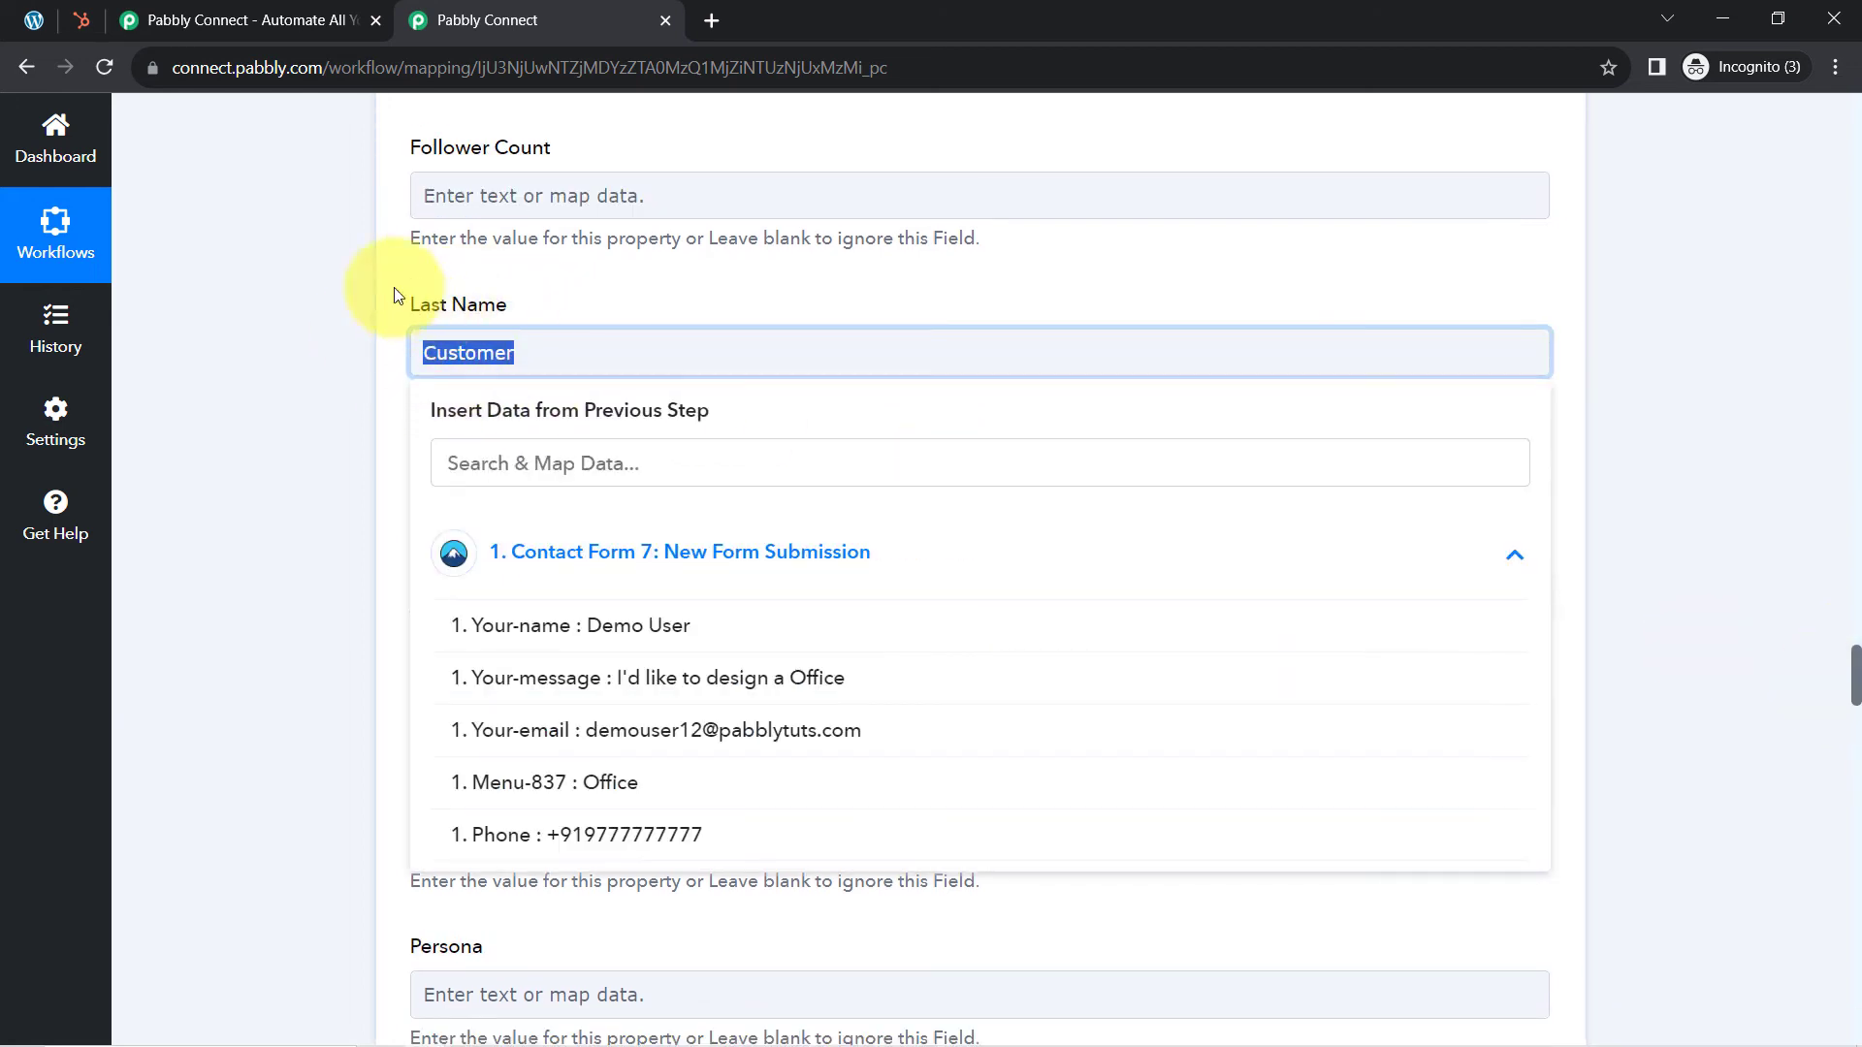
pyautogui.click(34, 19)
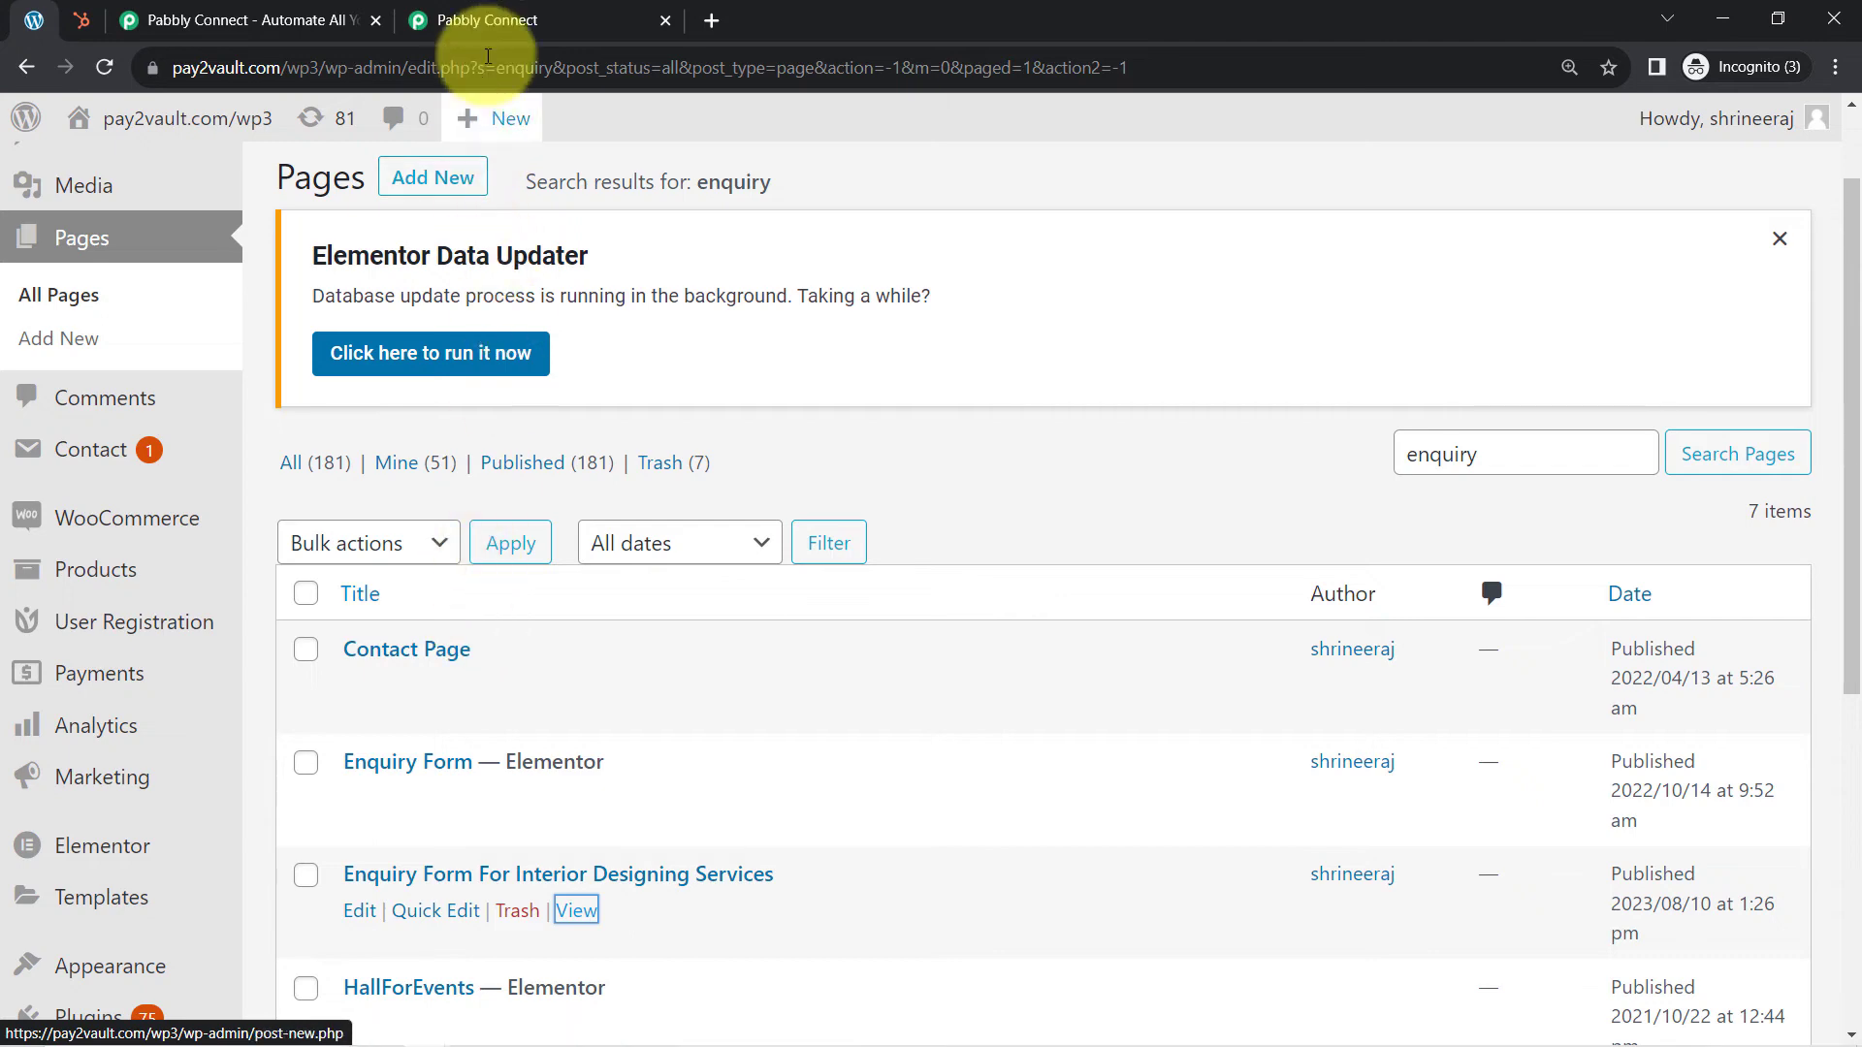
pyautogui.click(490, 20)
pyautogui.doubleClick(452, 353)
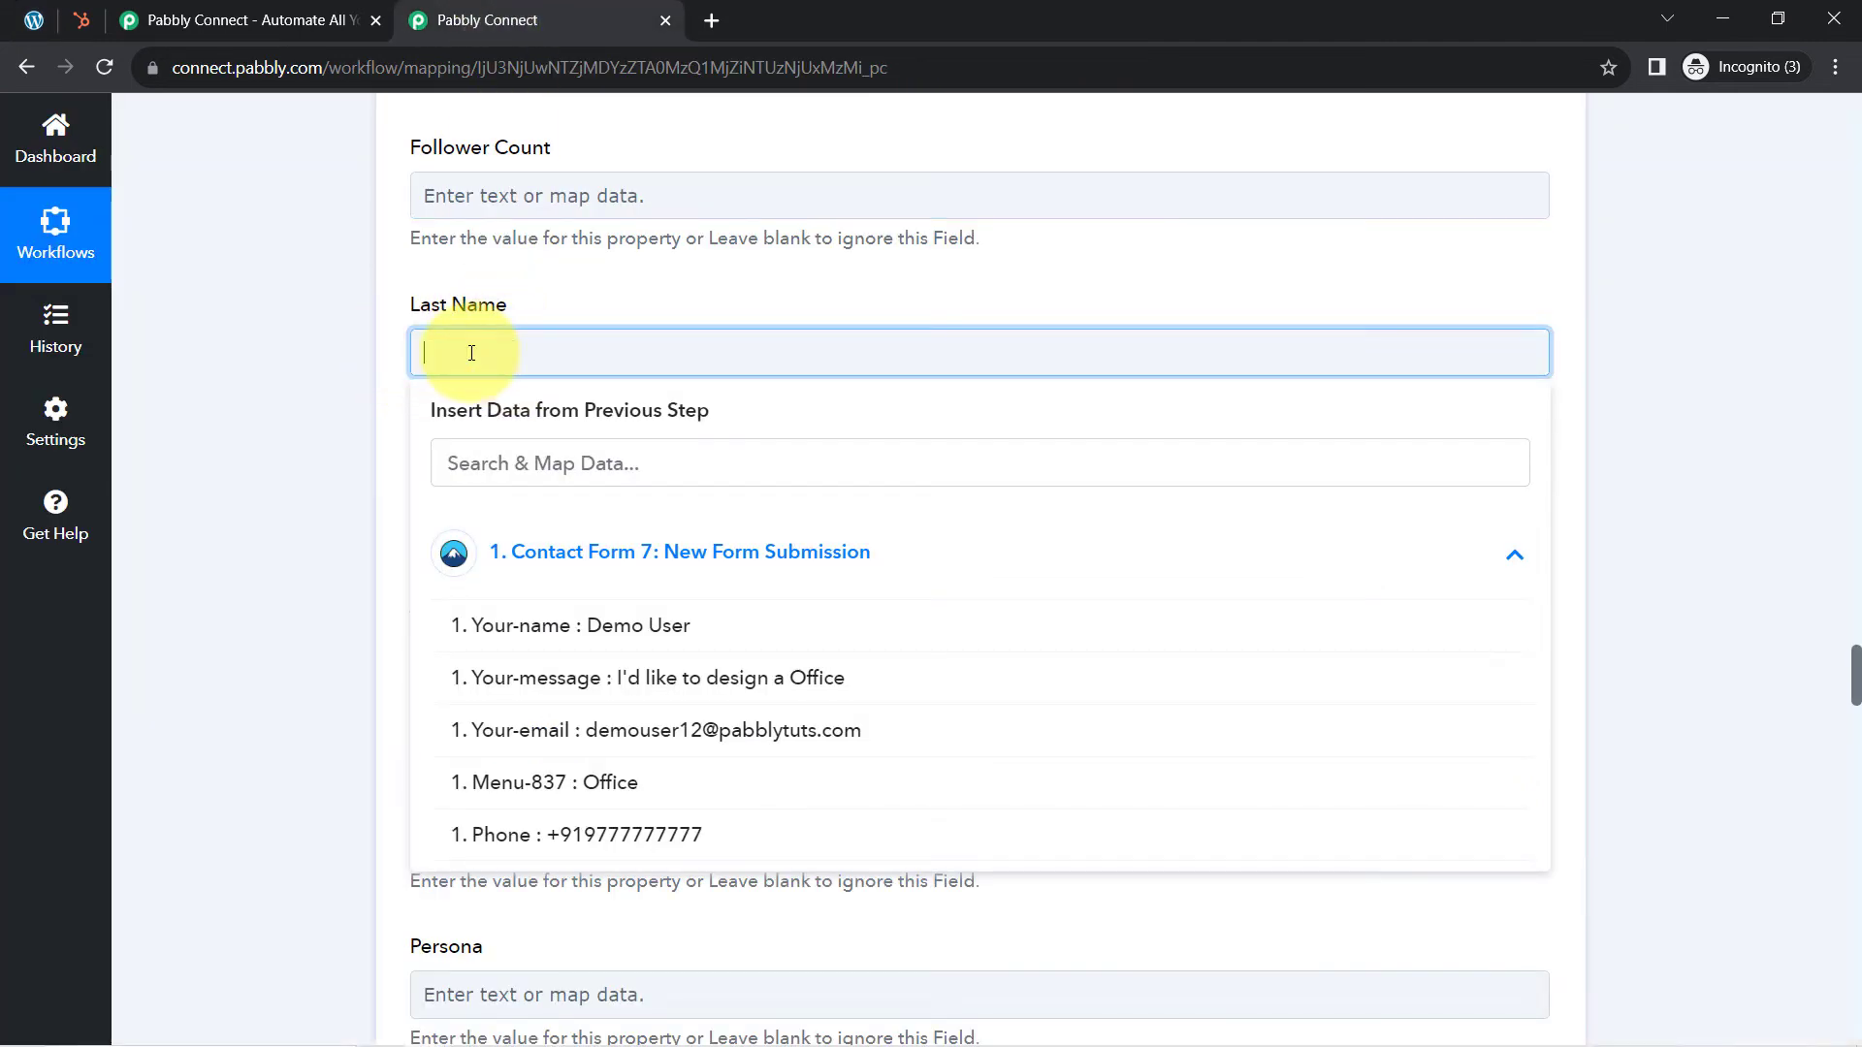
pyautogui.click(578, 647)
pyautogui.click(300, 449)
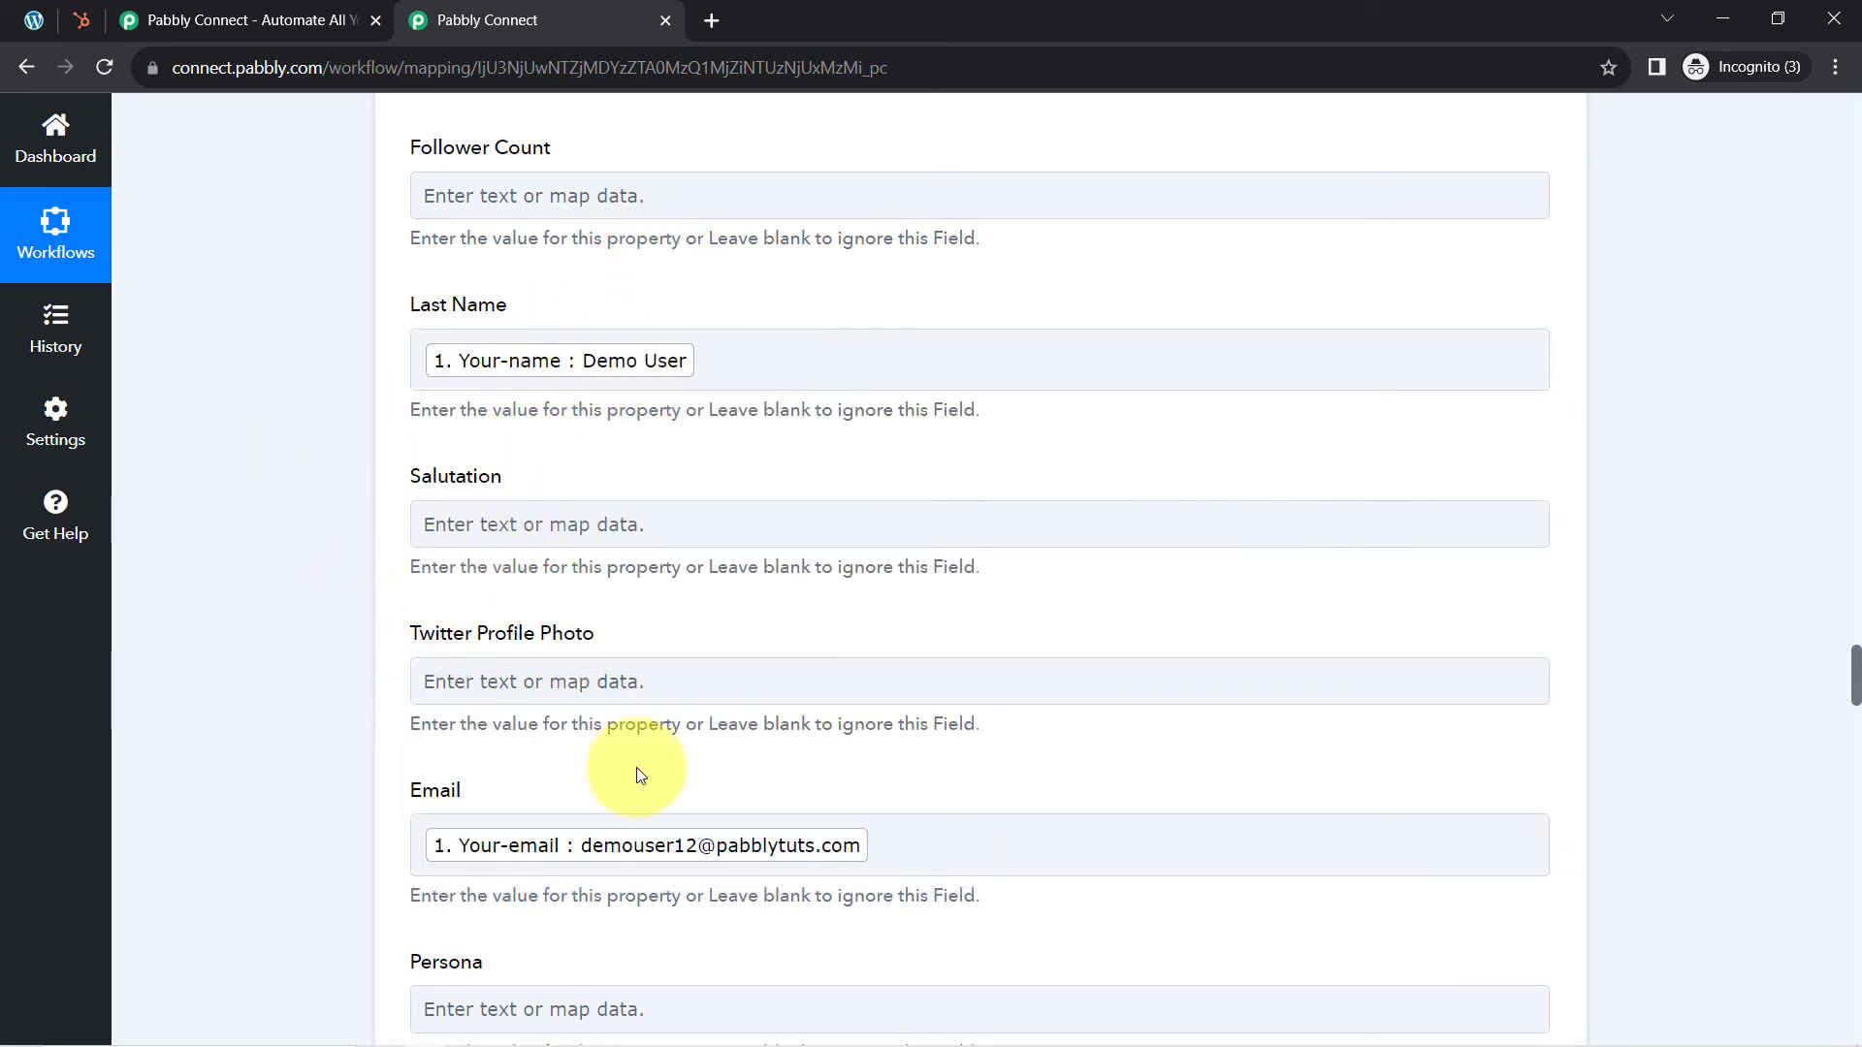
# Step: Save the Create a Contact action and send its test request
pyautogui.moveTo(1859, 669); pyautogui.dragTo(1811, 772)
pyautogui.scroll(-20, 1816, 781)
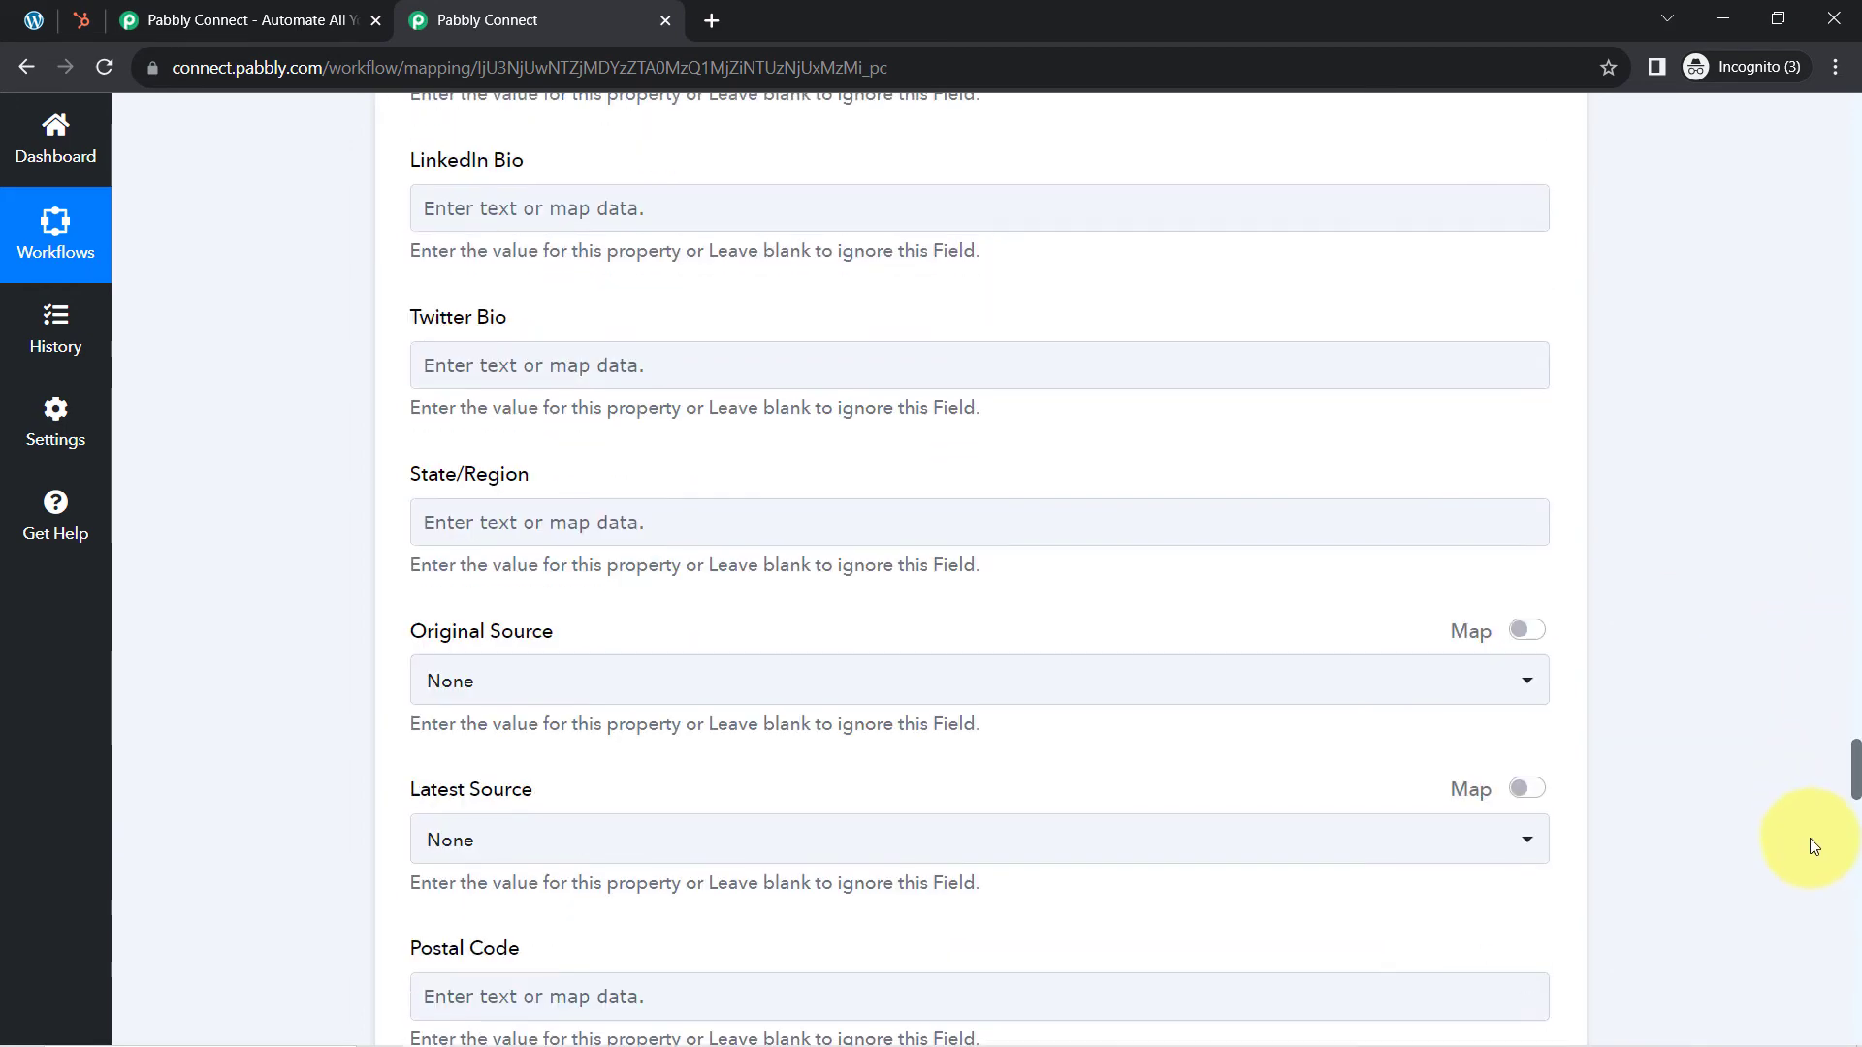
pyautogui.scroll(-12, 1790, 929)
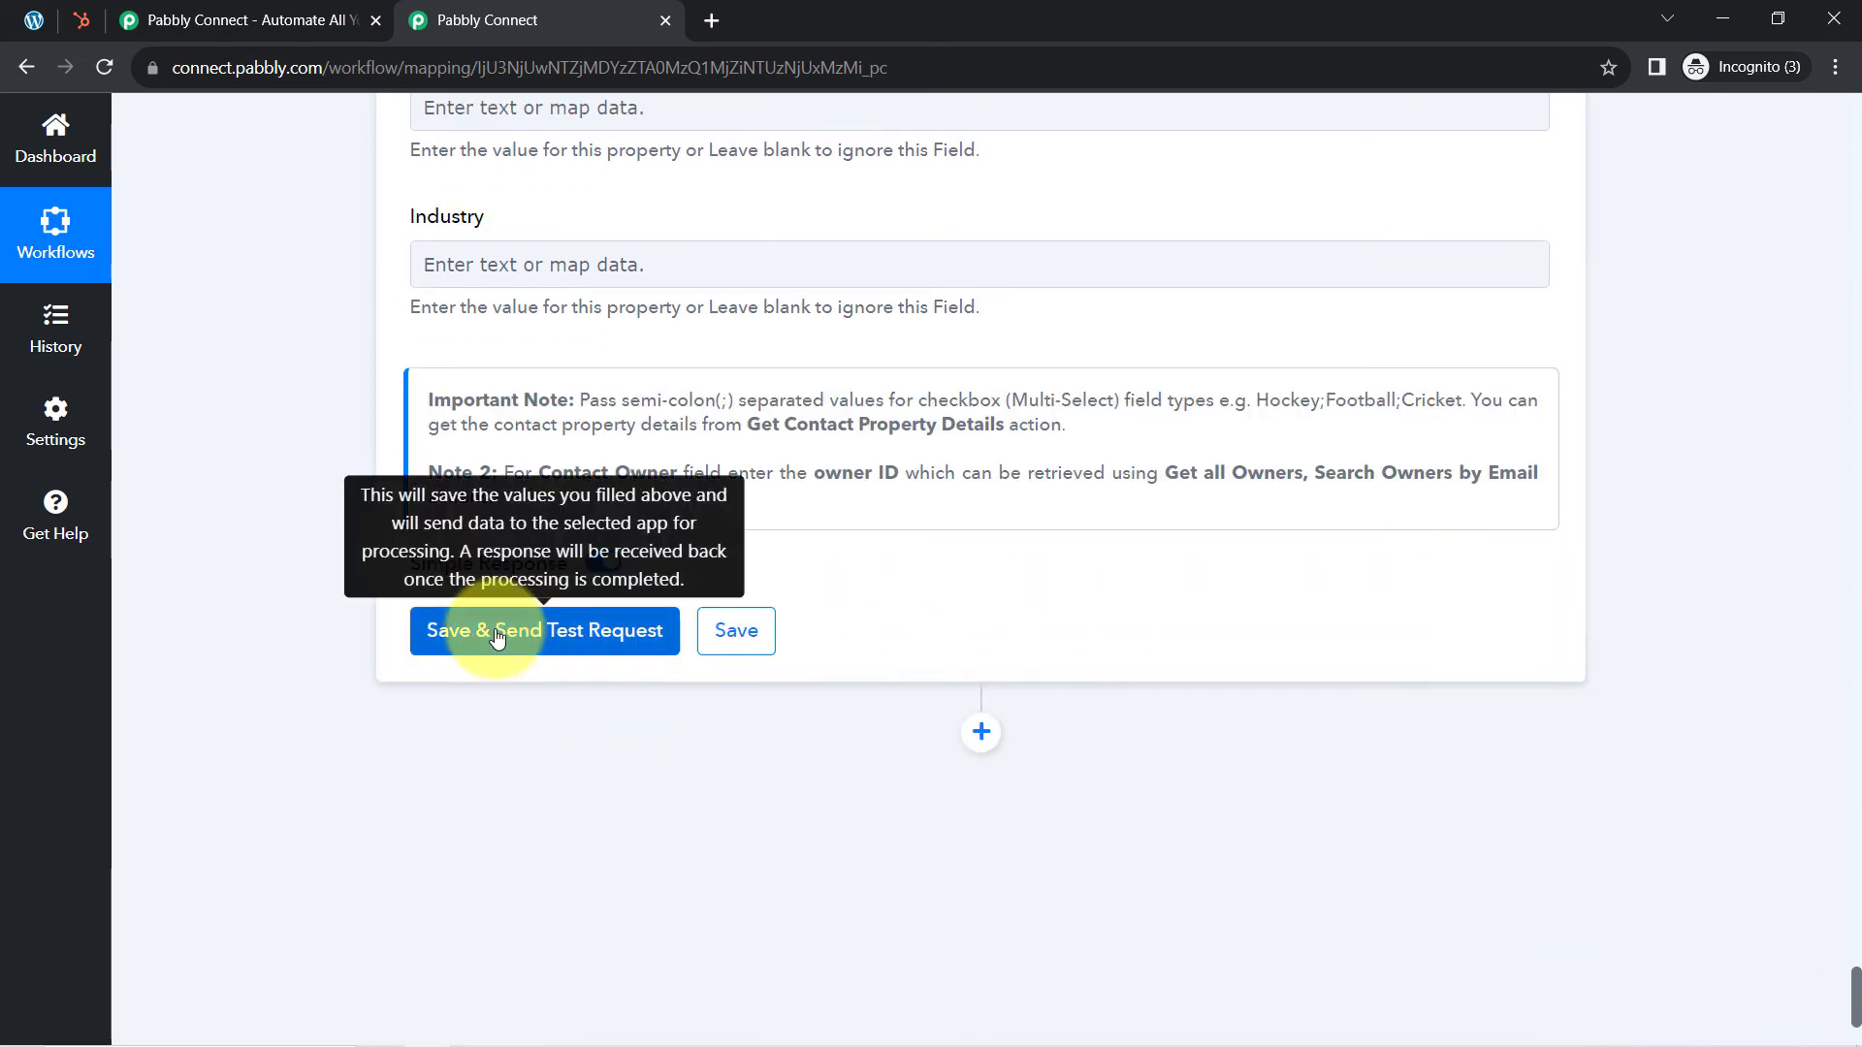
pyautogui.click(497, 636)
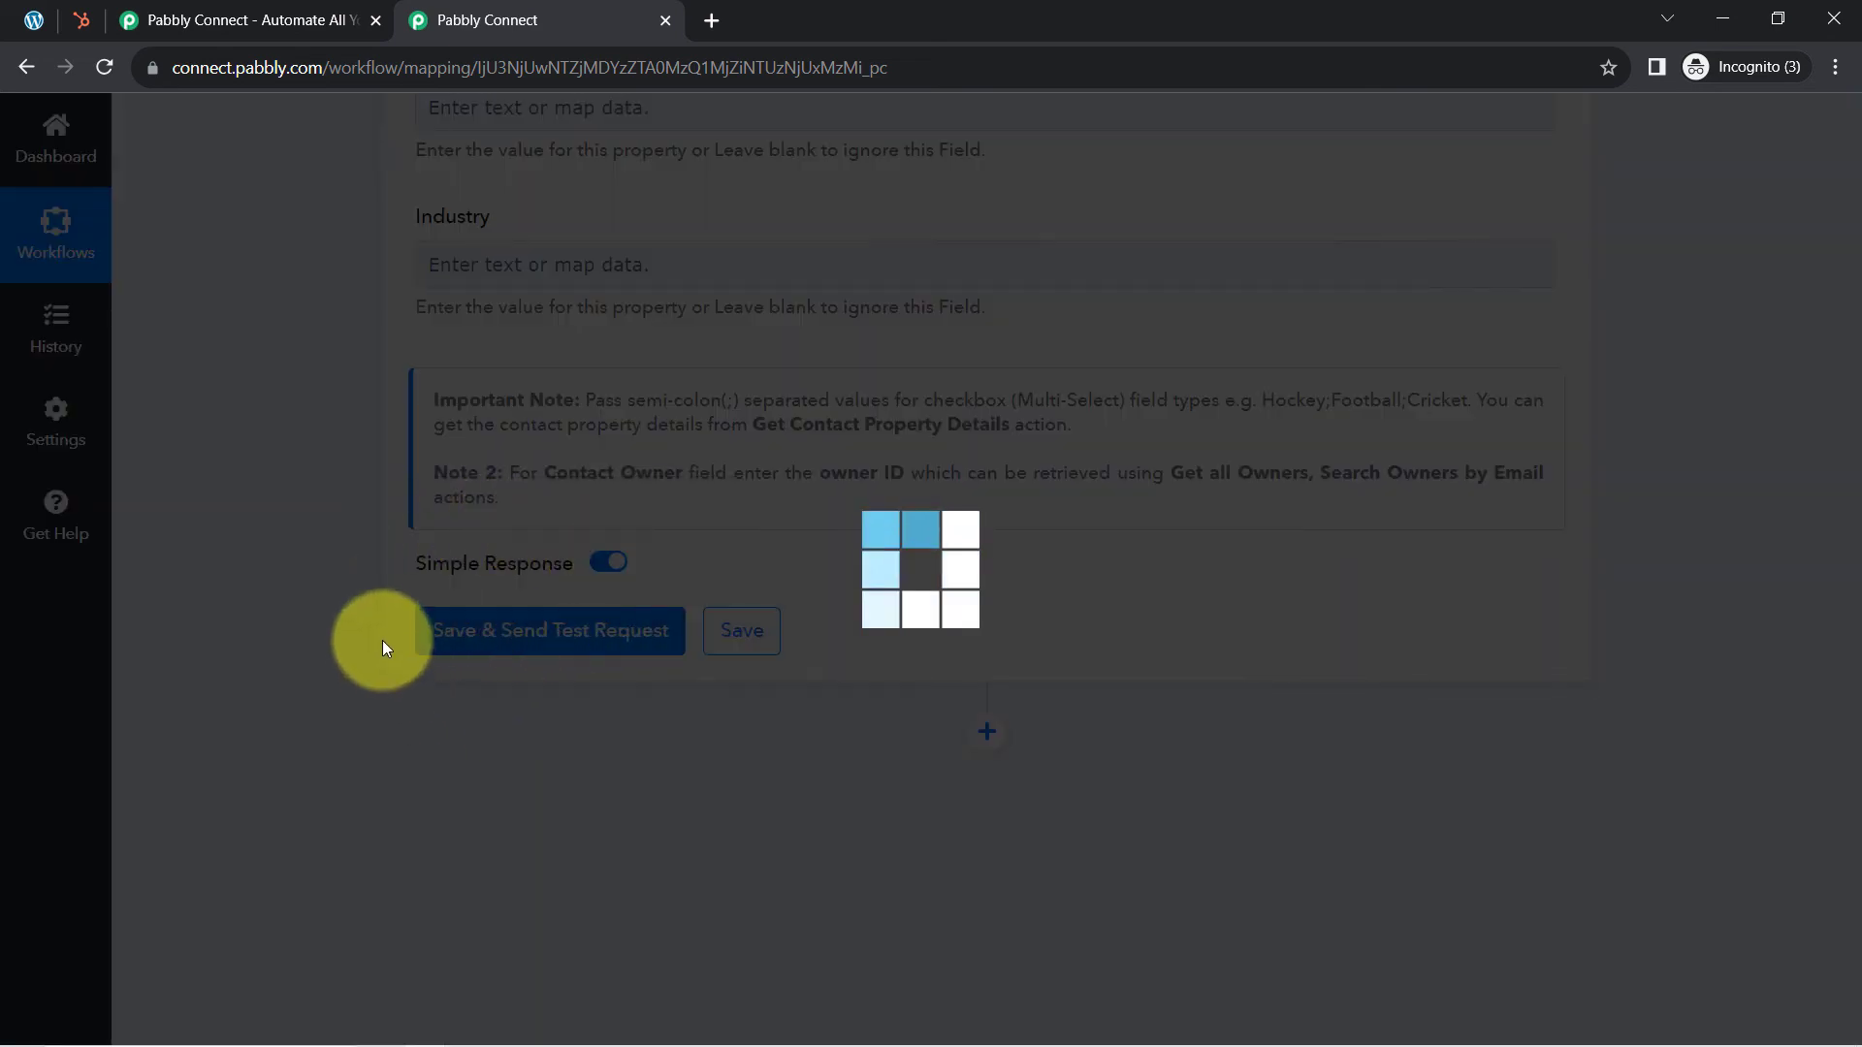
# Step: Switch to the HubSpot contacts list, remove its Contact owner filter and check the newly created contact's name, email and phone number
pyautogui.click(82, 20)
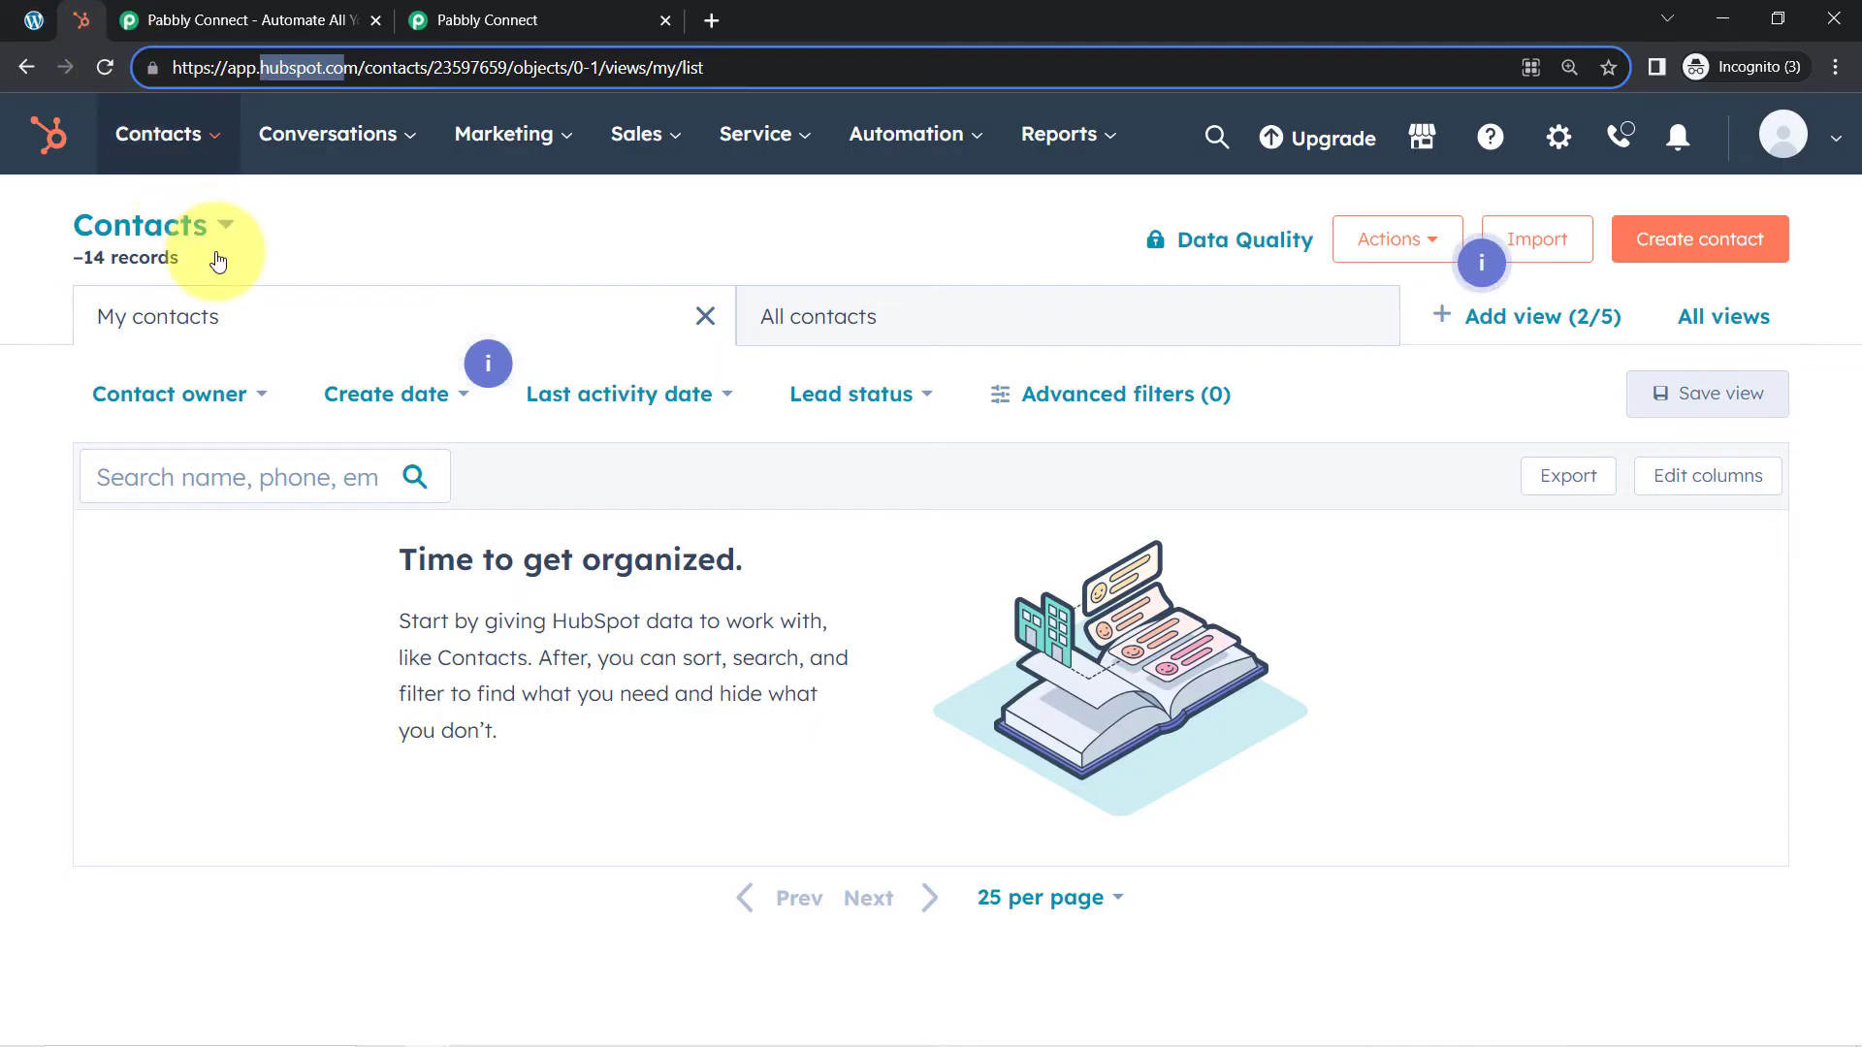
pyautogui.click(485, 20)
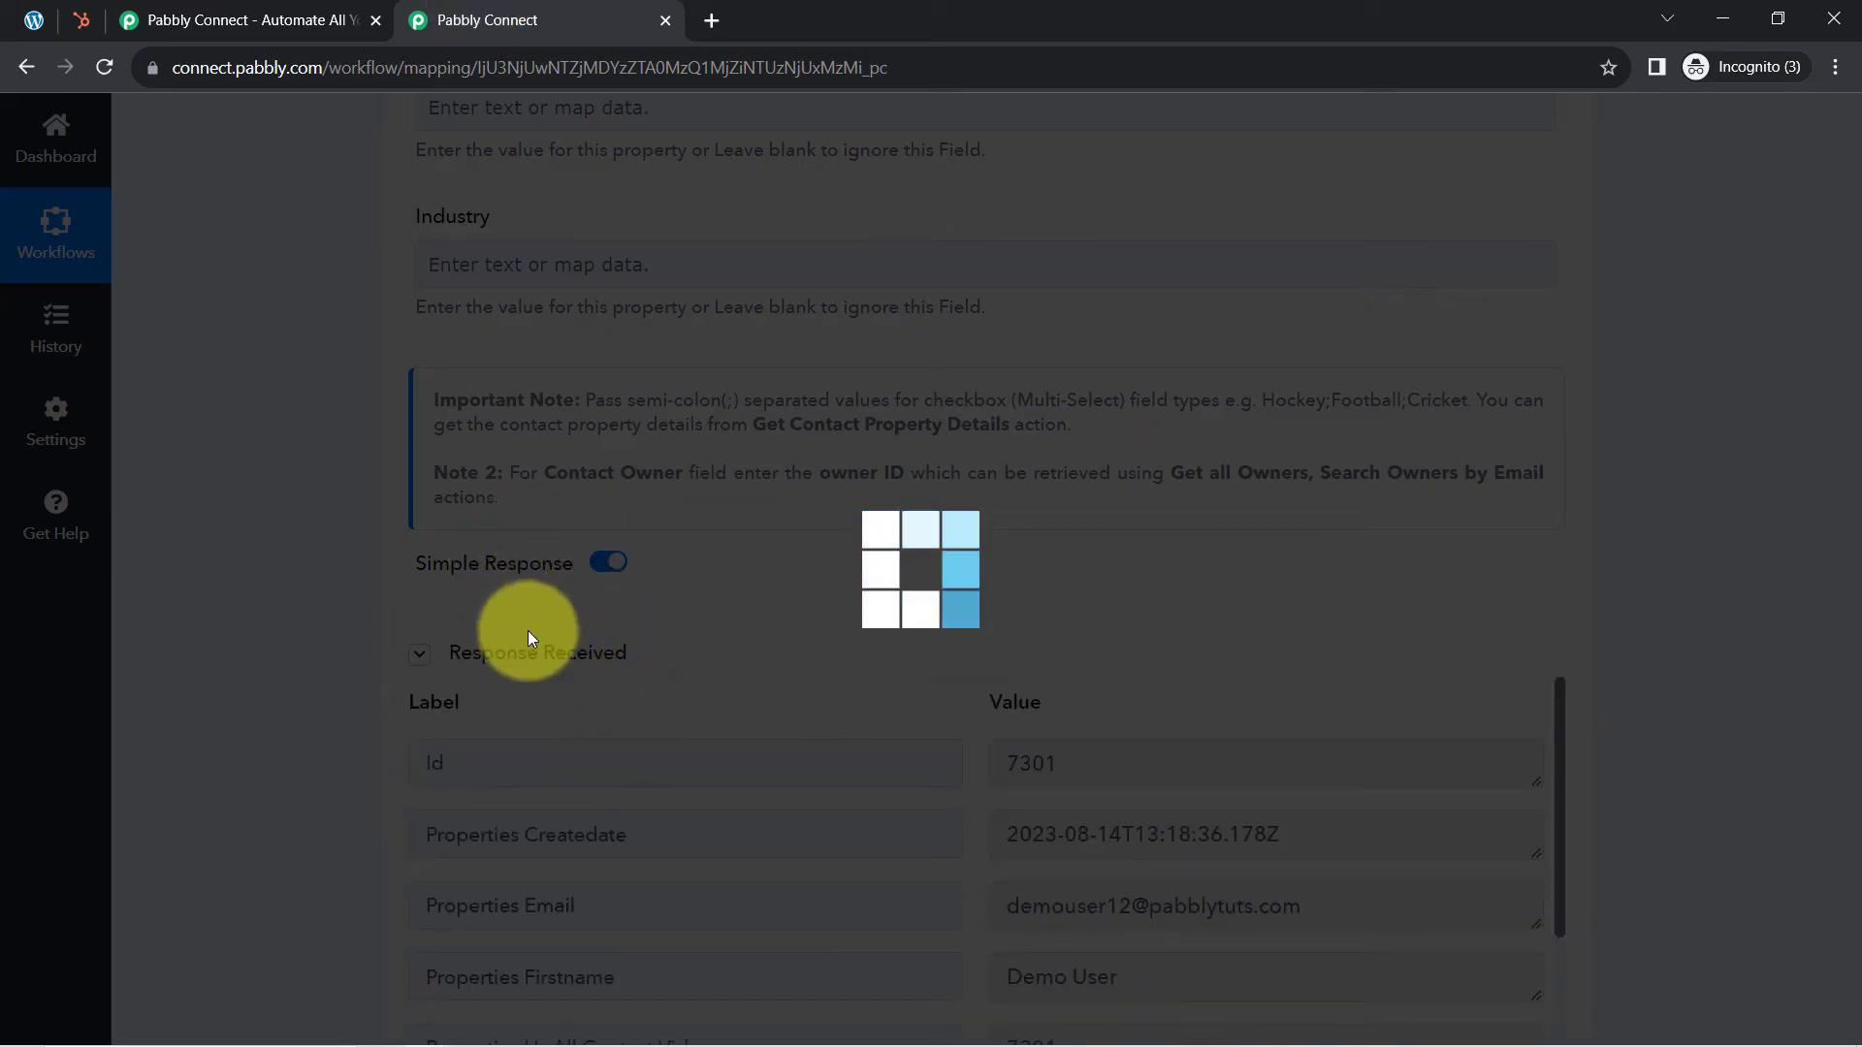
pyautogui.click(81, 22)
pyautogui.click(109, 61)
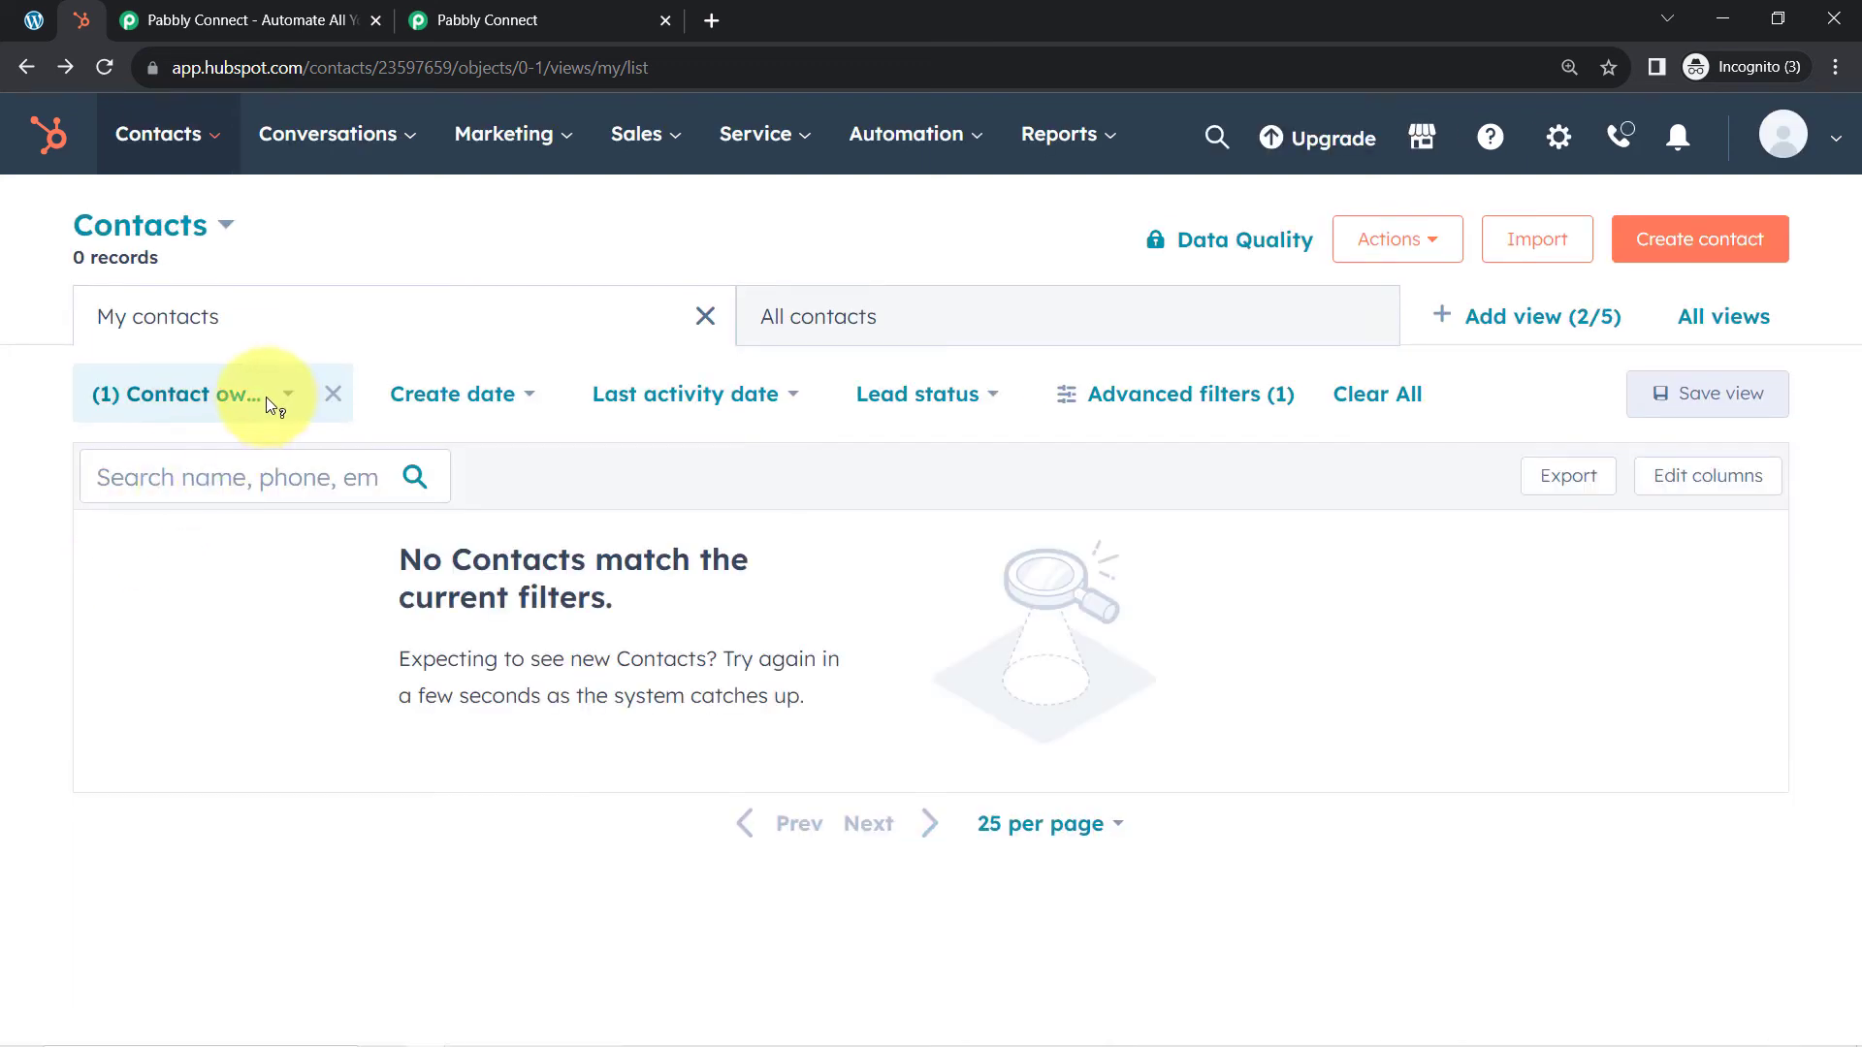
pyautogui.click(293, 391)
pyautogui.click(194, 390)
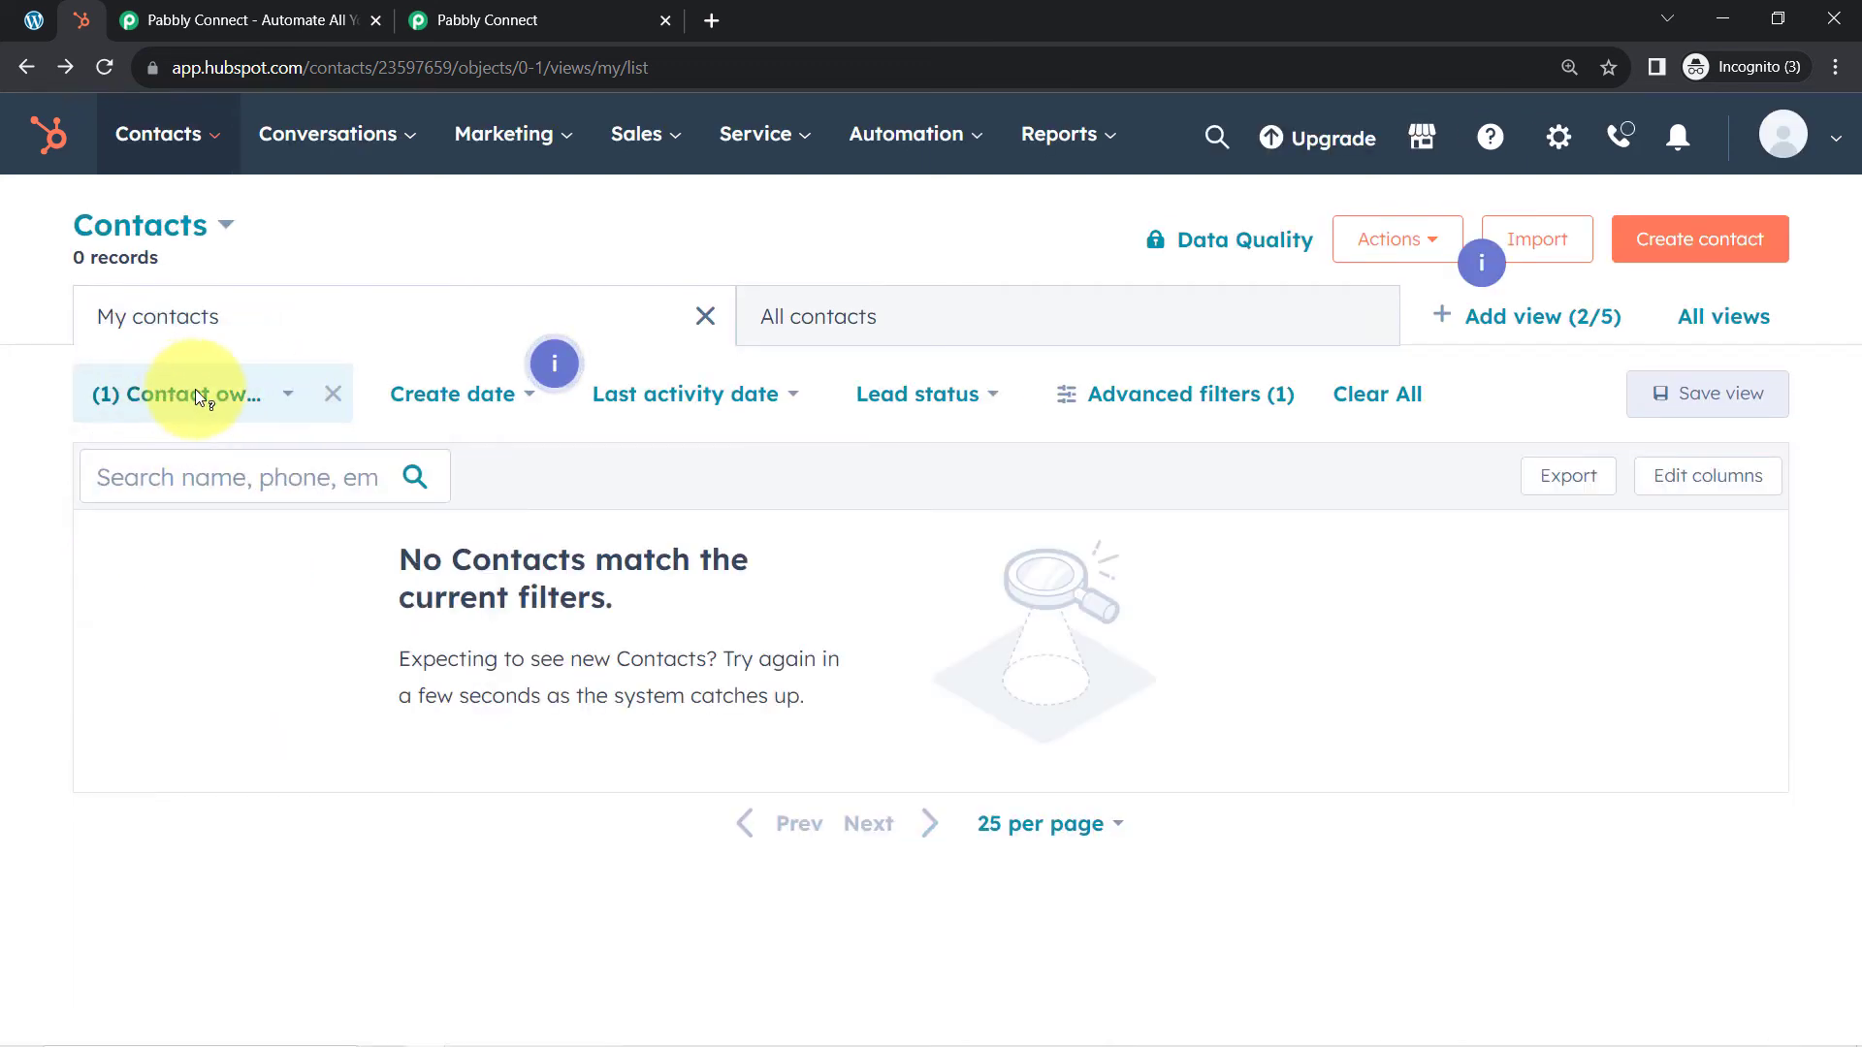
pyautogui.click(331, 399)
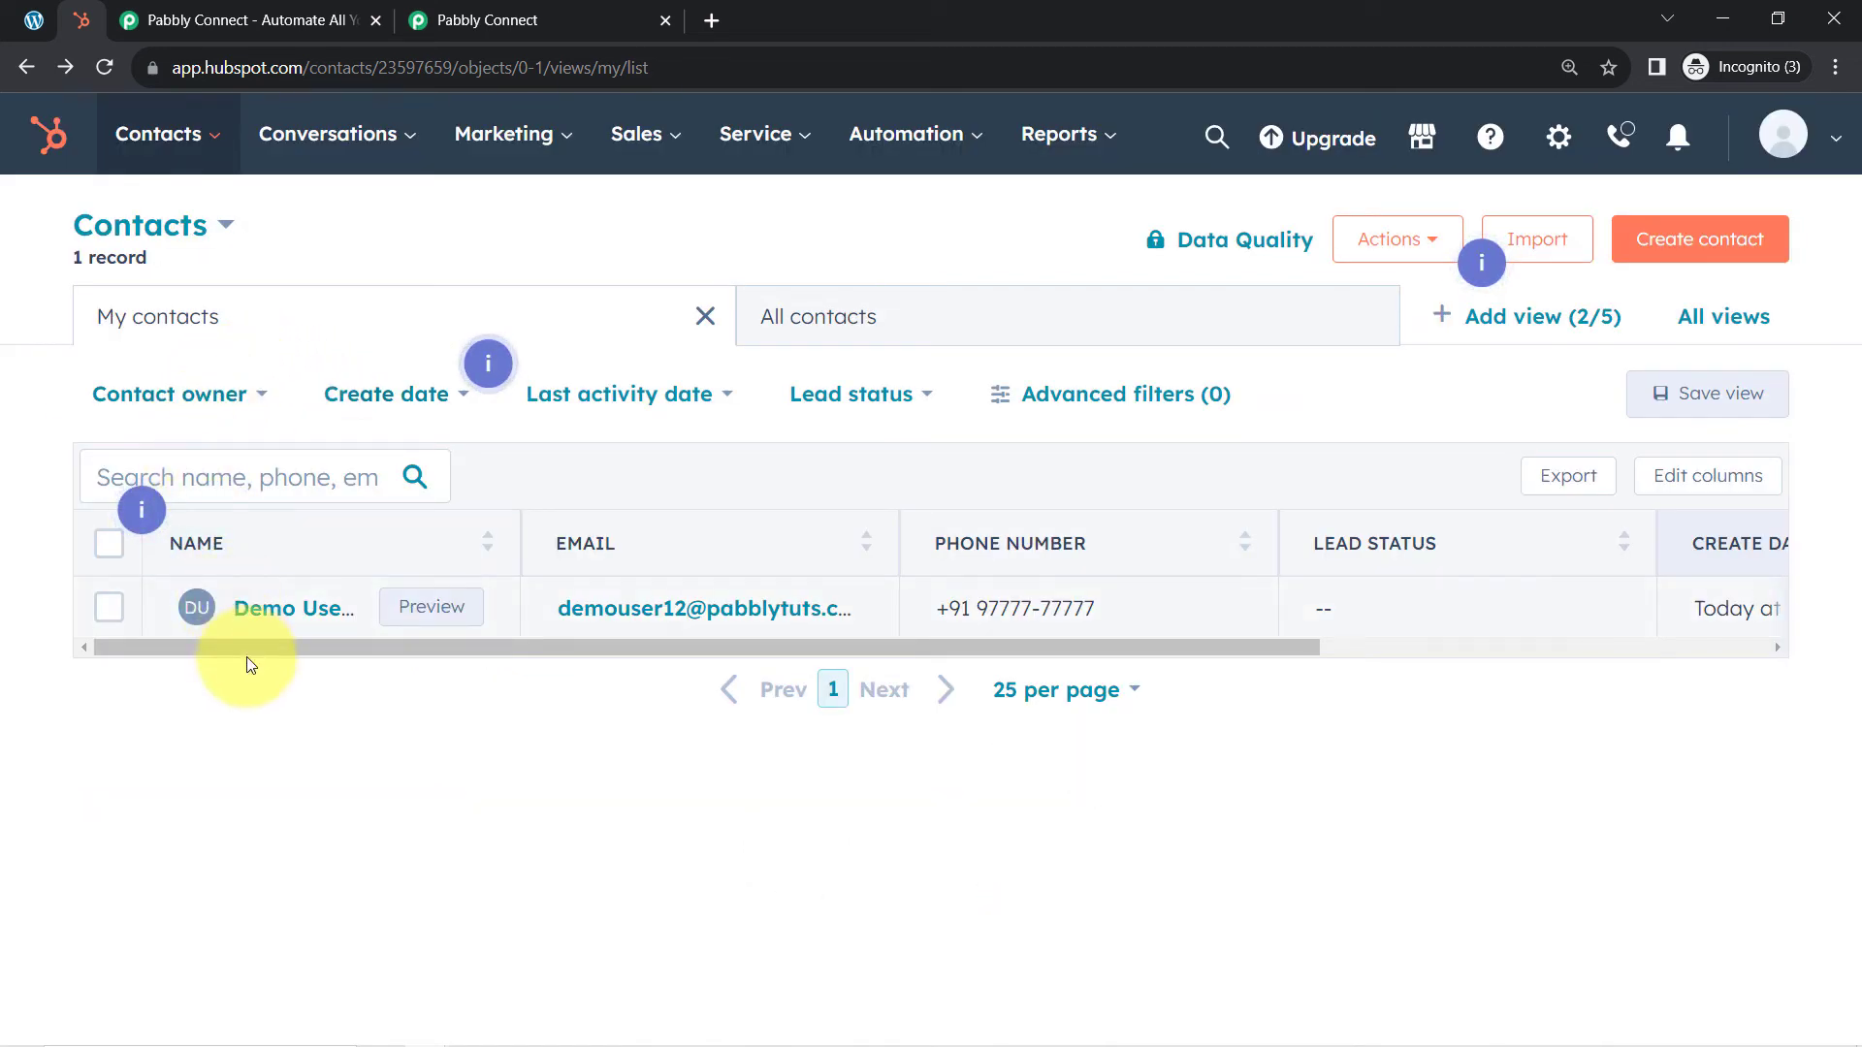
pyautogui.moveTo(300, 582)
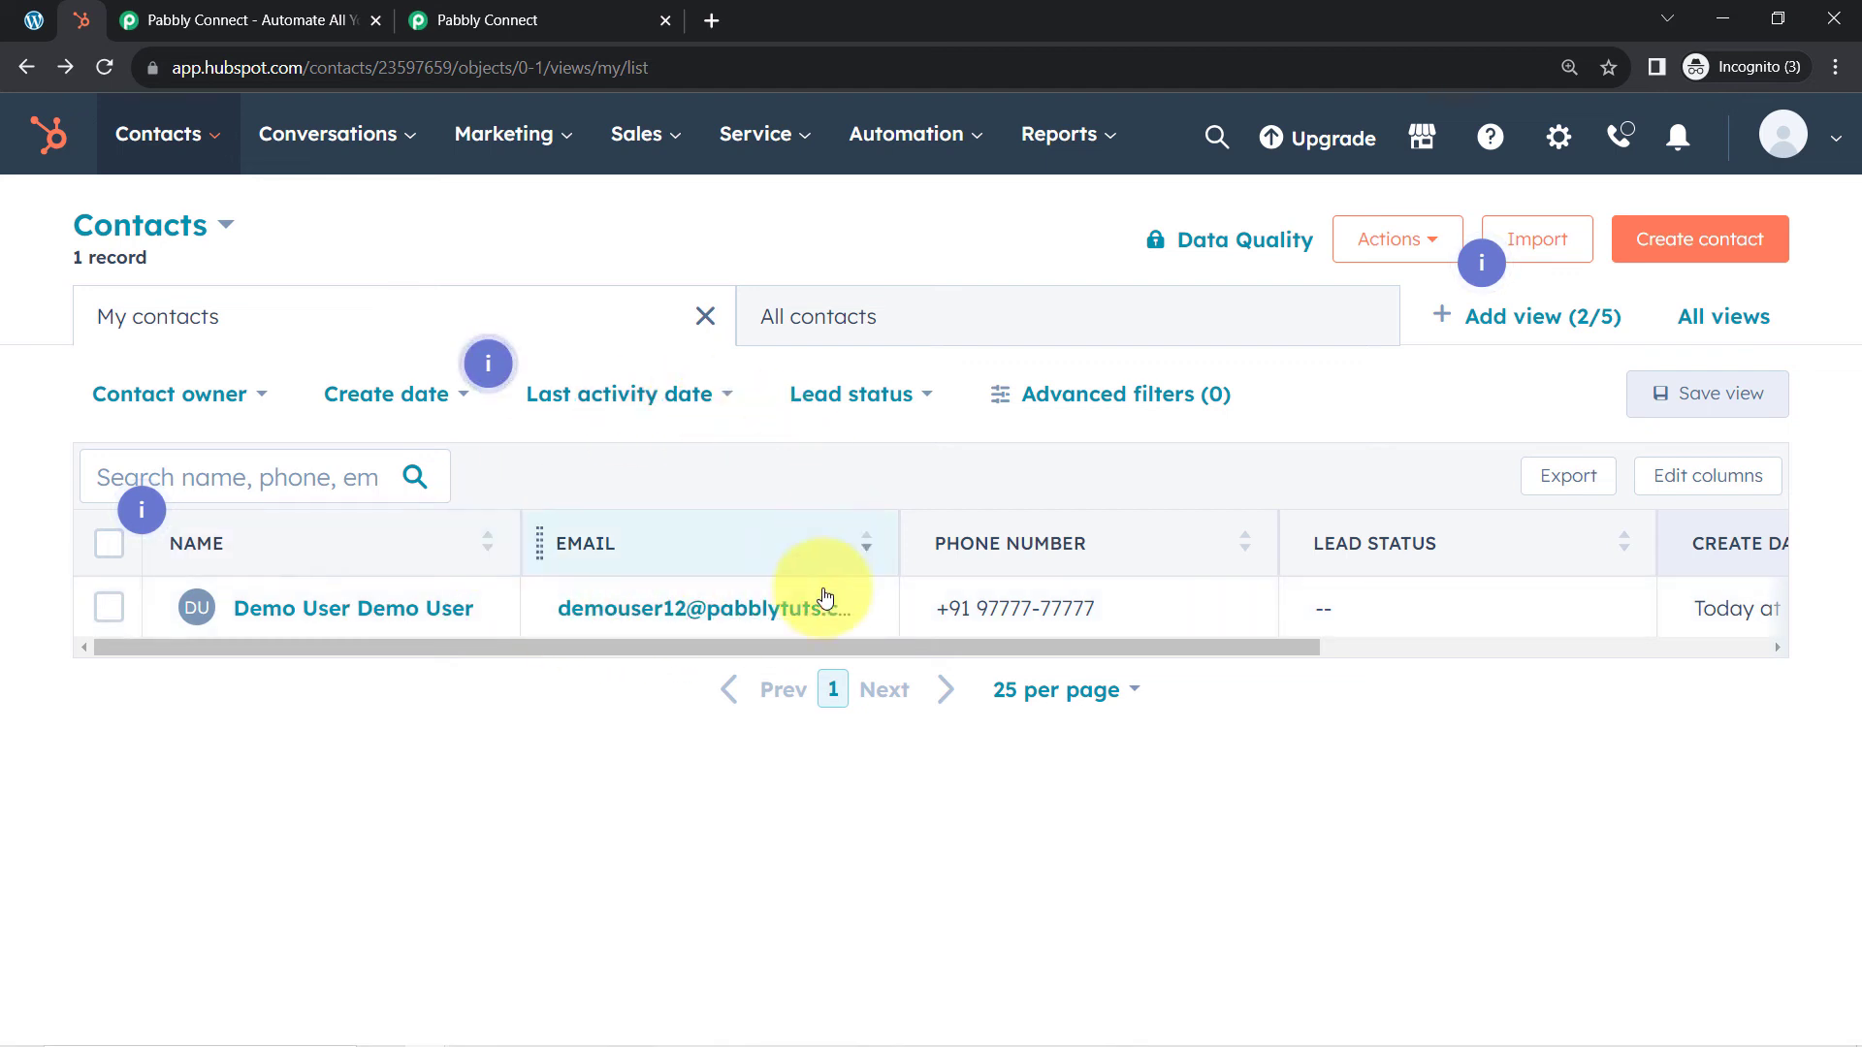
# Step: Revisit the workflow, WordPress and HubSpot pages, dismiss the Elementor Data Updater notice and close the spare Pabbly Connect page
pyautogui.moveTo(203, 67); pyautogui.dragTo(318, 60)
pyautogui.click(481, 8)
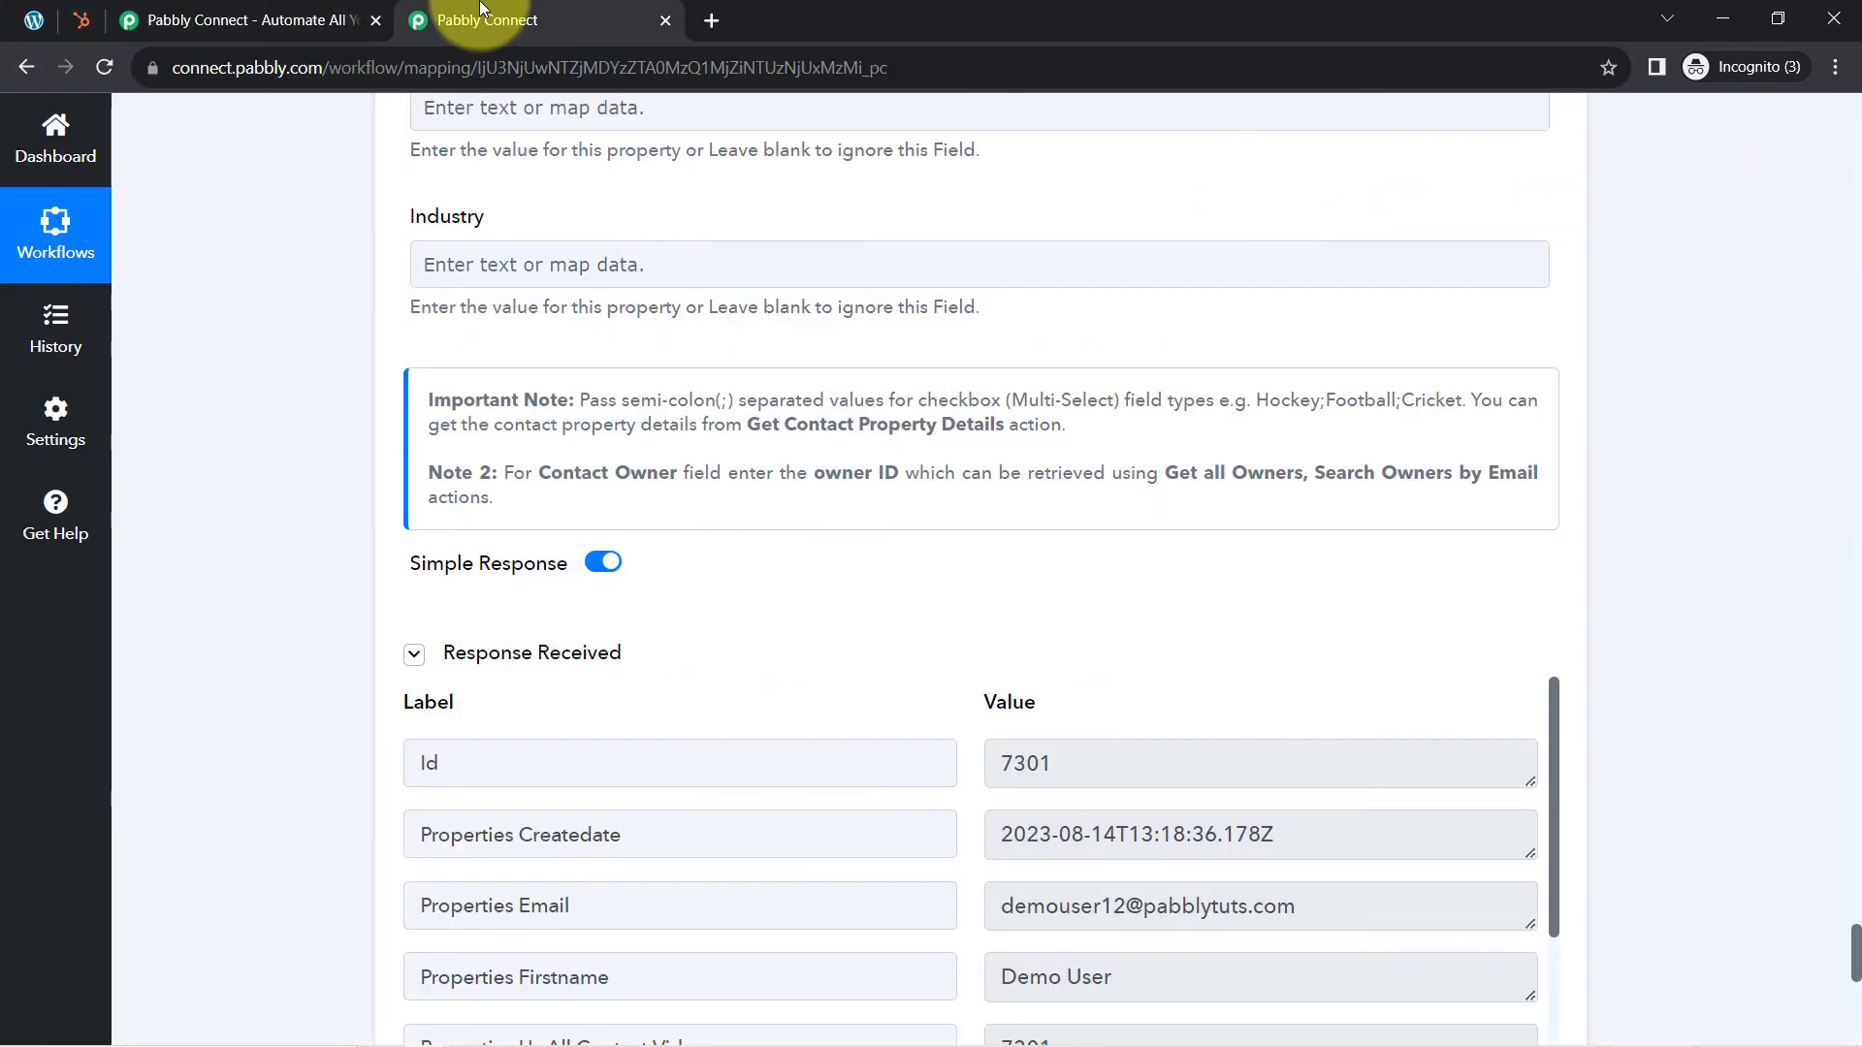
pyautogui.click(27, 21)
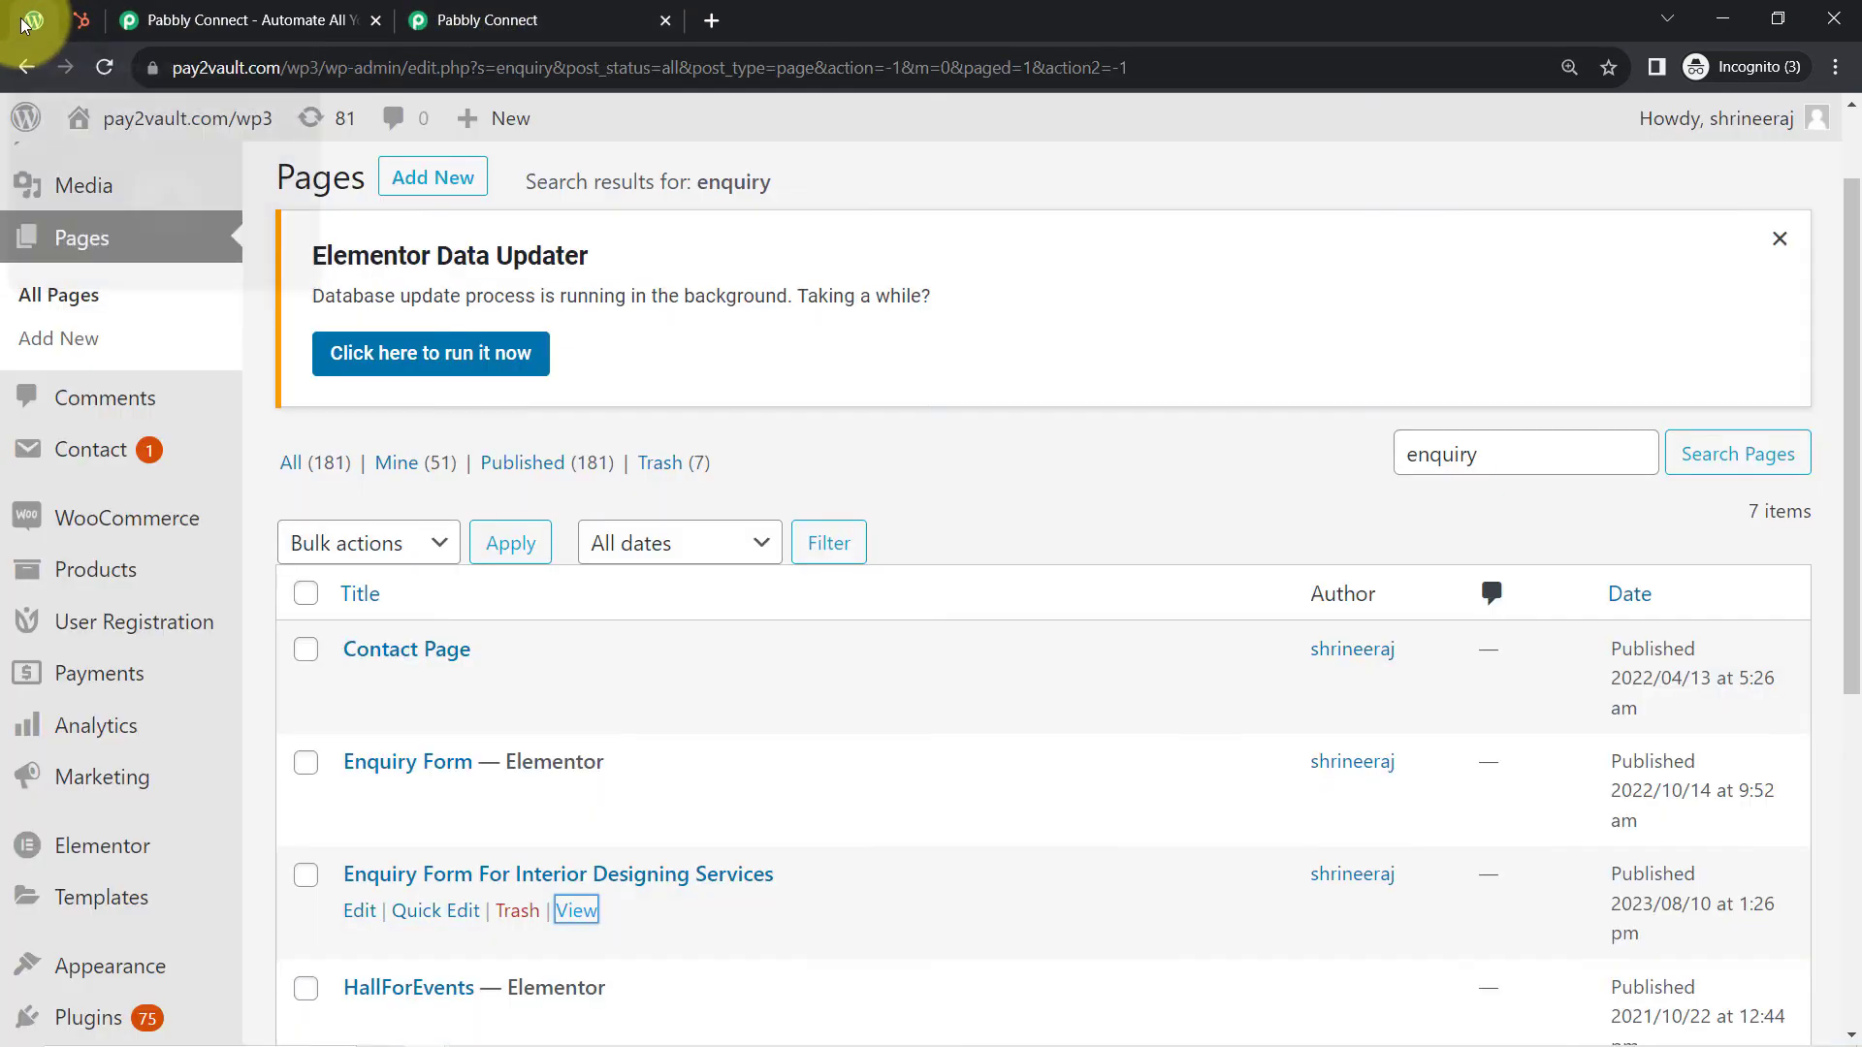
pyautogui.click(1778, 249)
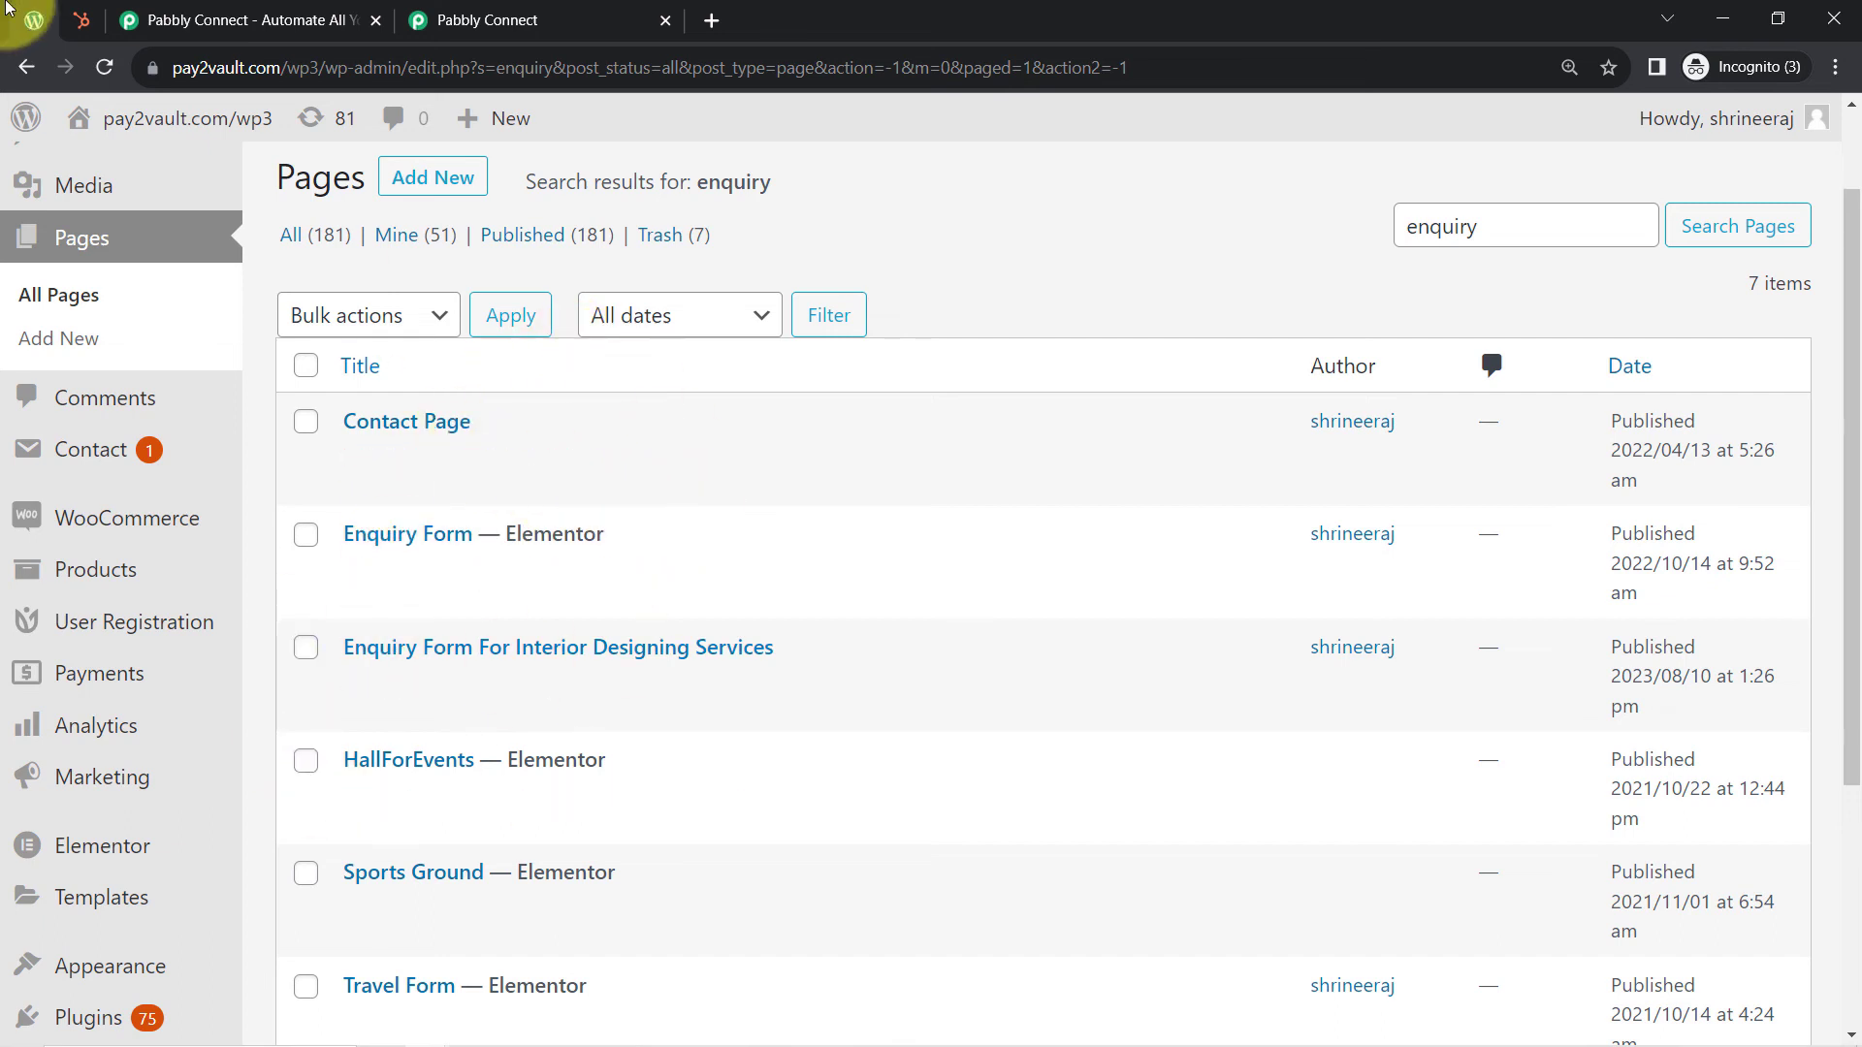
pyautogui.click(77, 21)
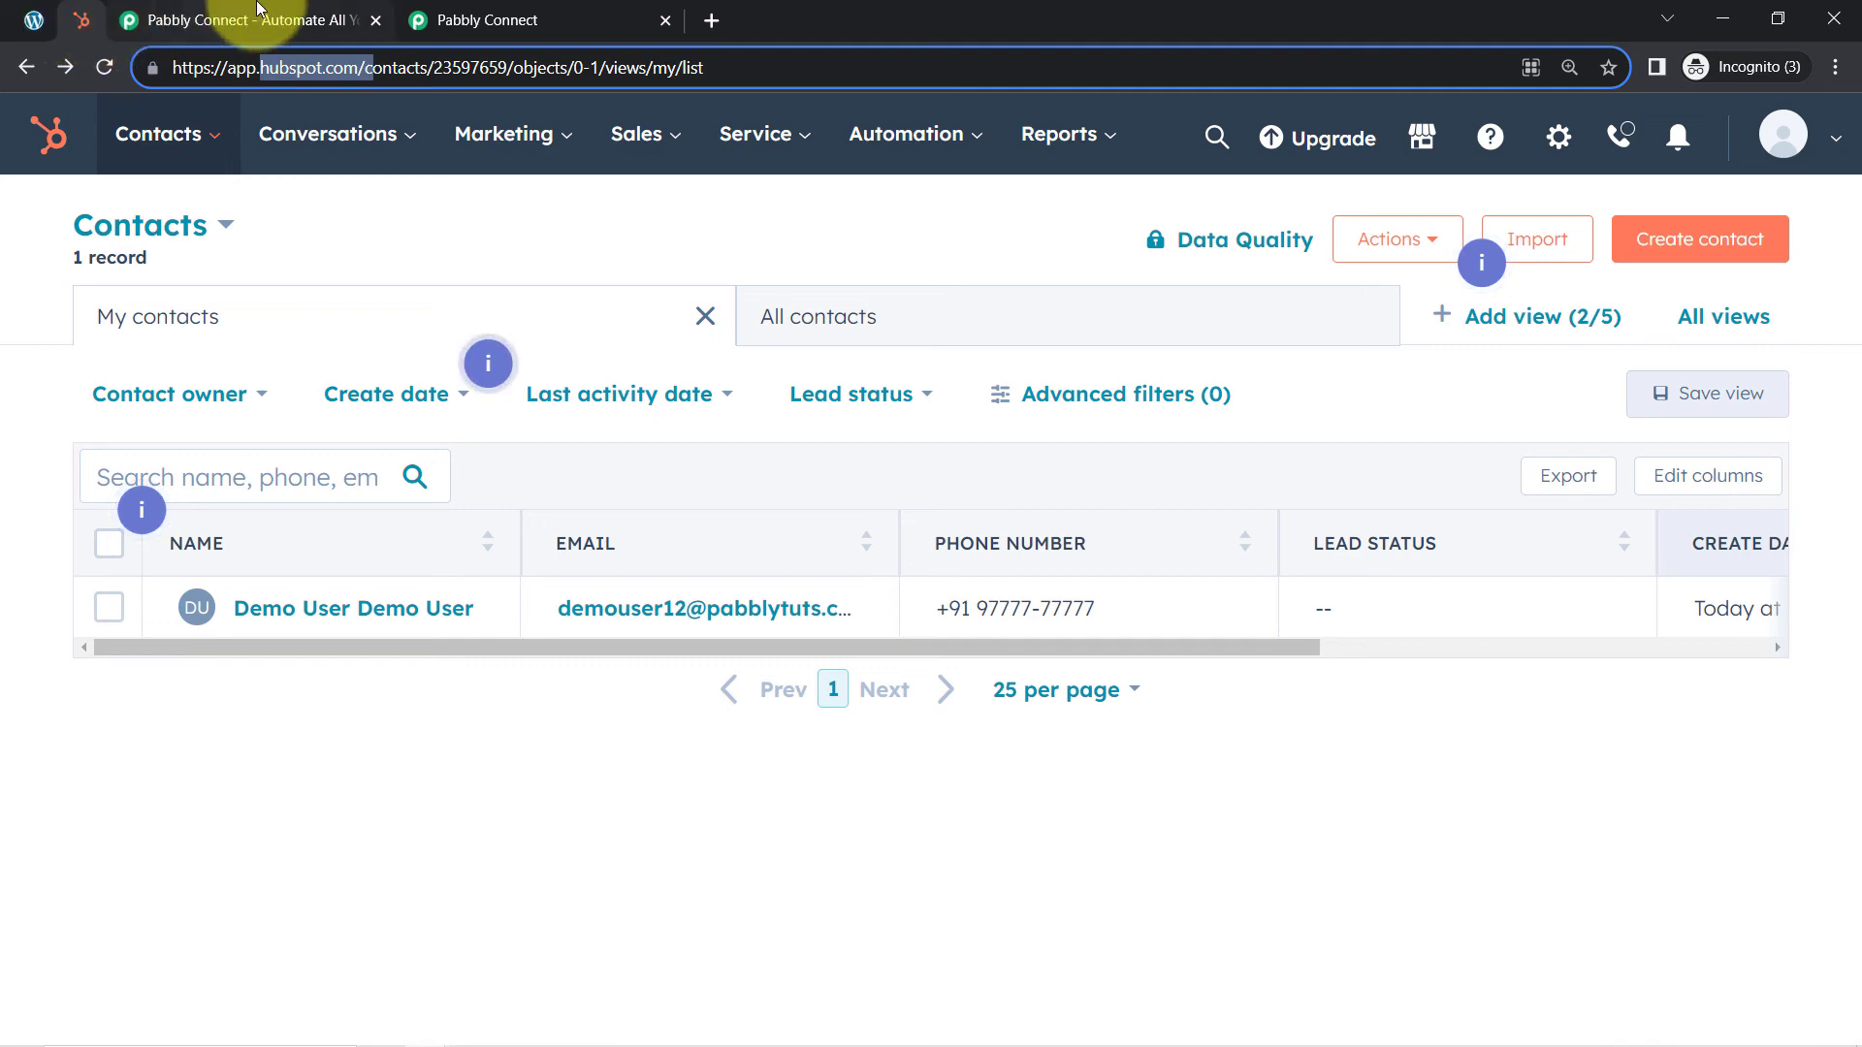
pyautogui.click(368, 12)
pyautogui.click(377, 20)
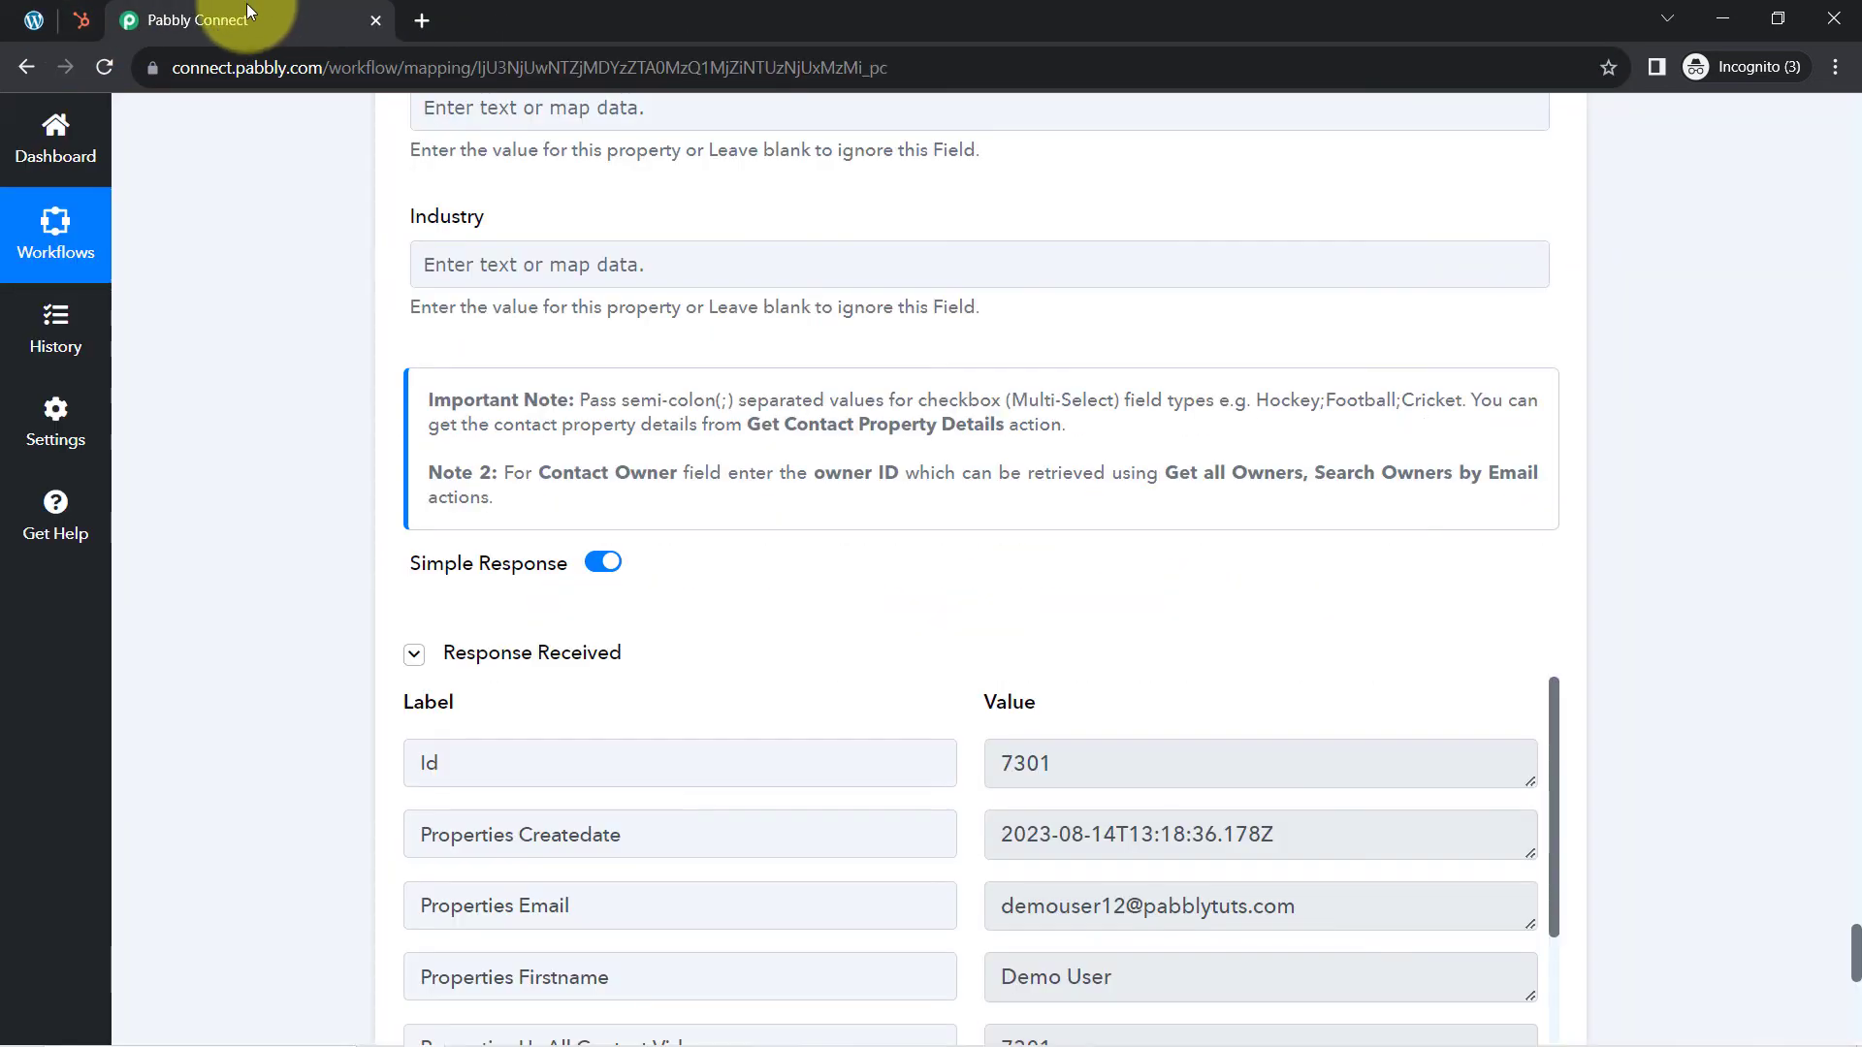
# Step: Collapse the Contact Form 7 trigger and the HubSpot CRM action in the workflow
pyautogui.moveTo(1854, 958); pyautogui.dragTo(1831, 97)
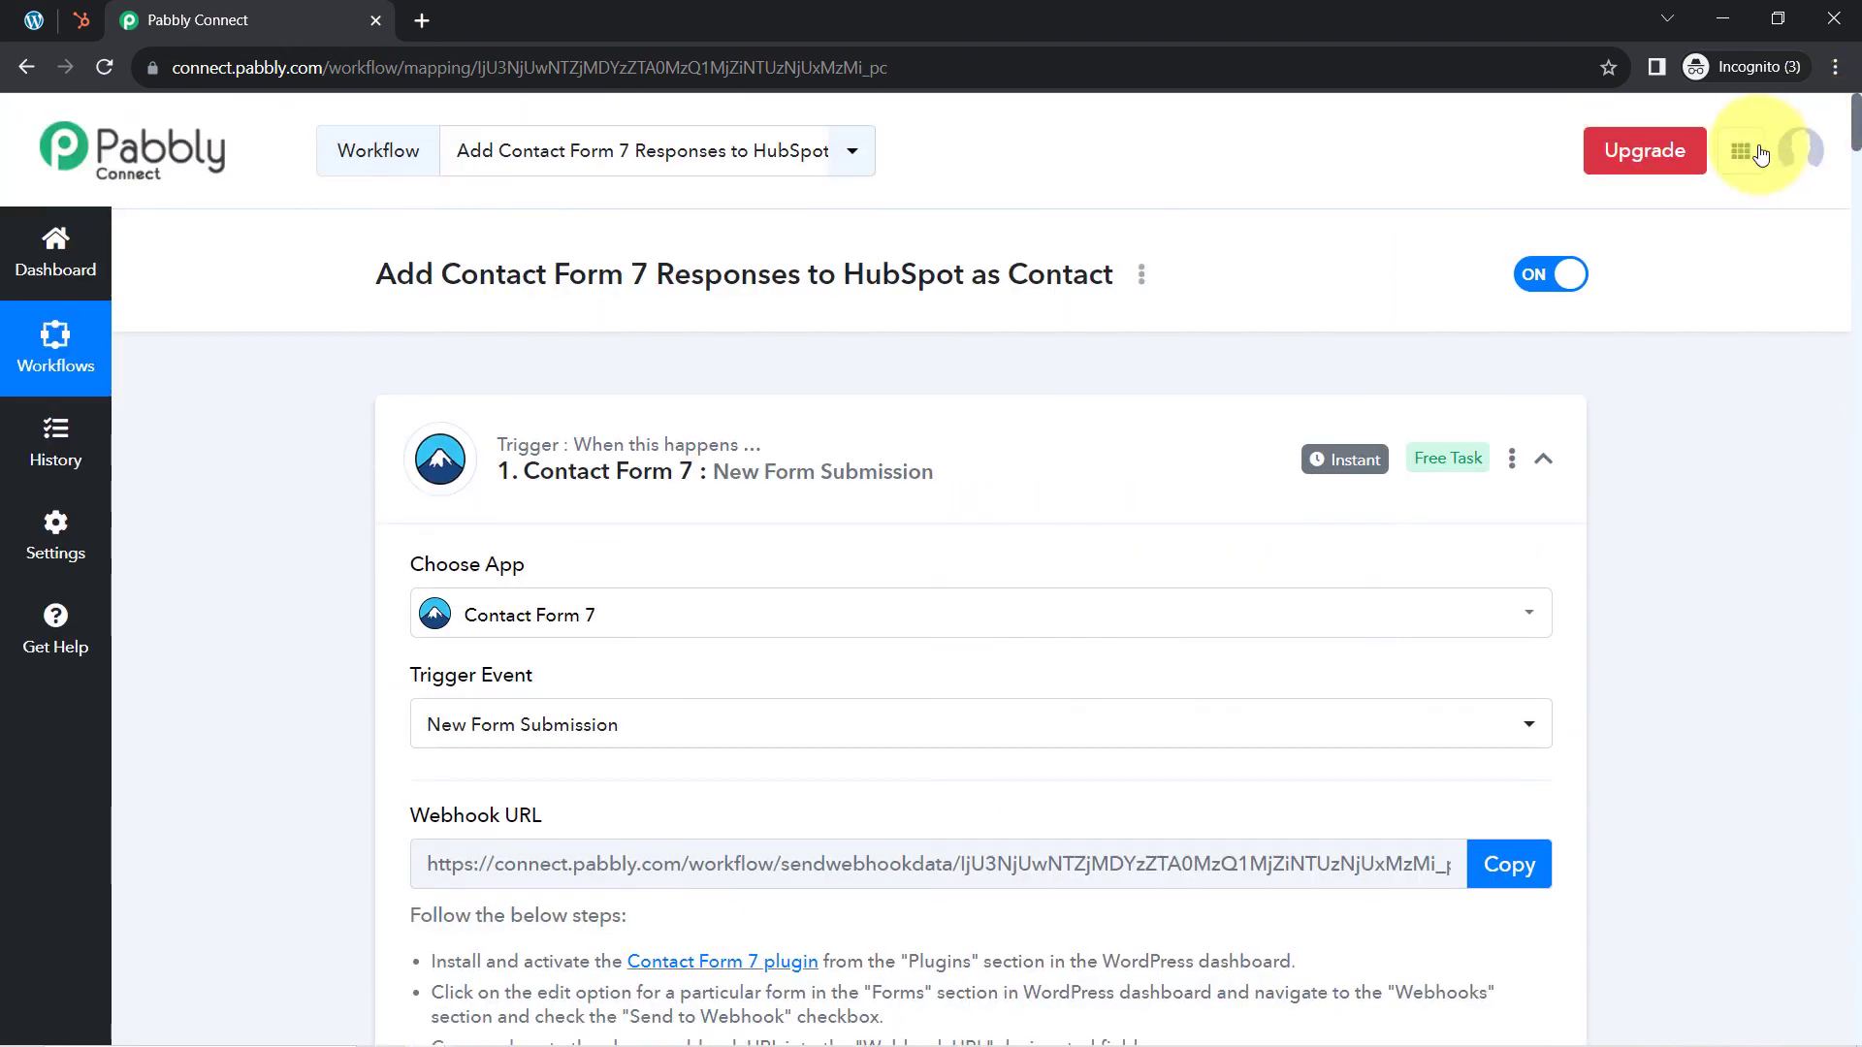
pyautogui.click(863, 436)
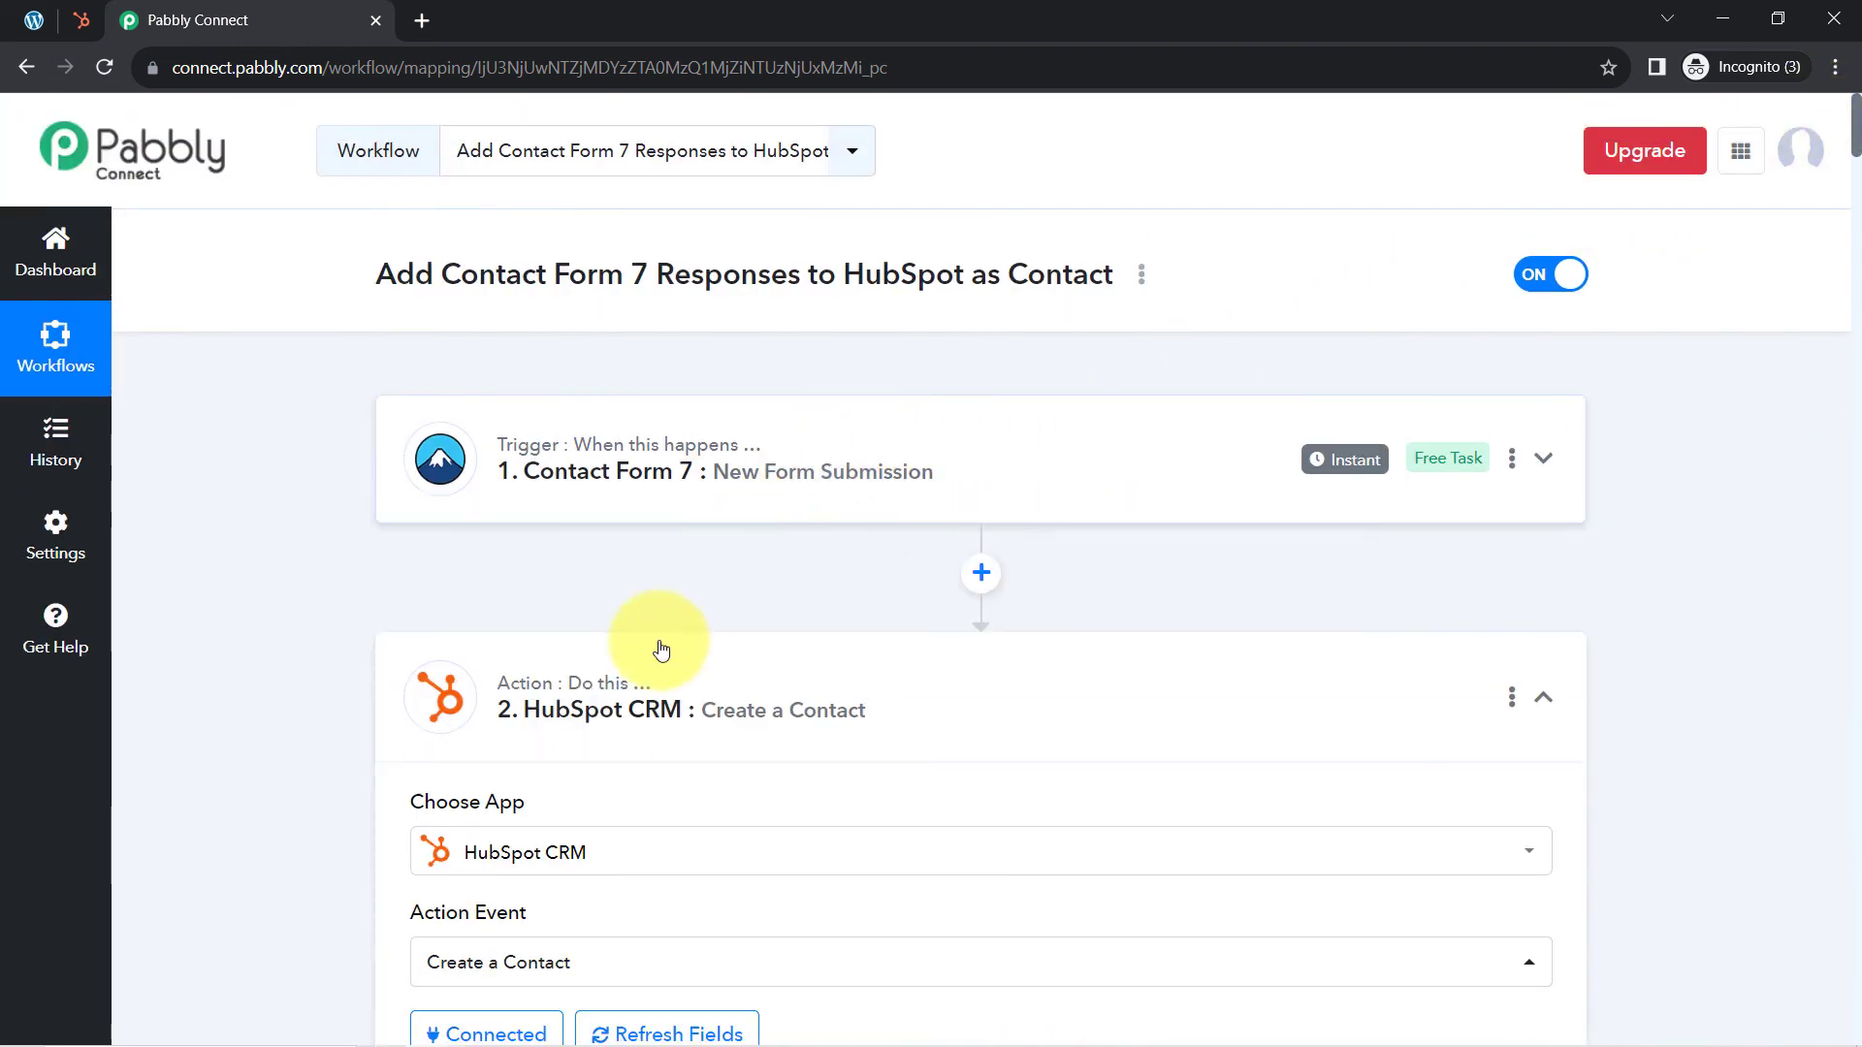
pyautogui.click(645, 737)
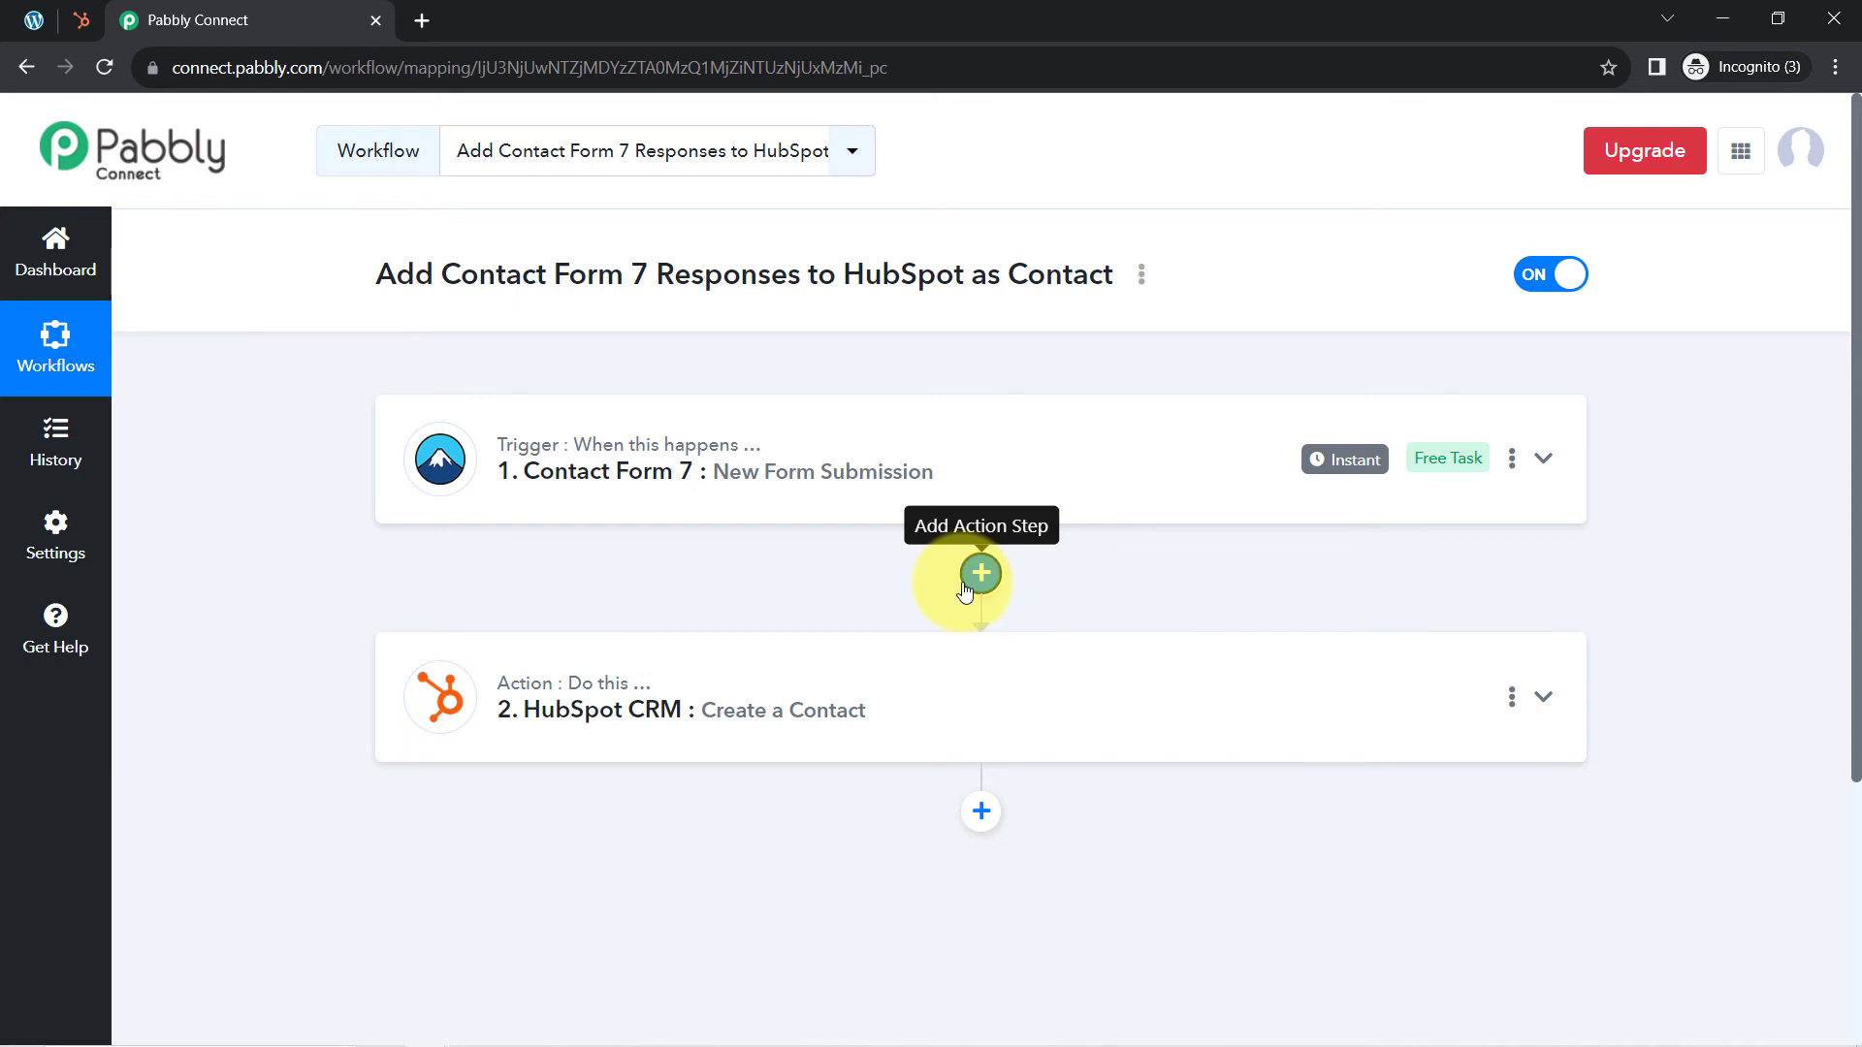
# Step: Insert a Text Formatter by Pabbly action with the Split Text event between the trigger and the HubSpot action, and connect it
pyautogui.click(980, 574)
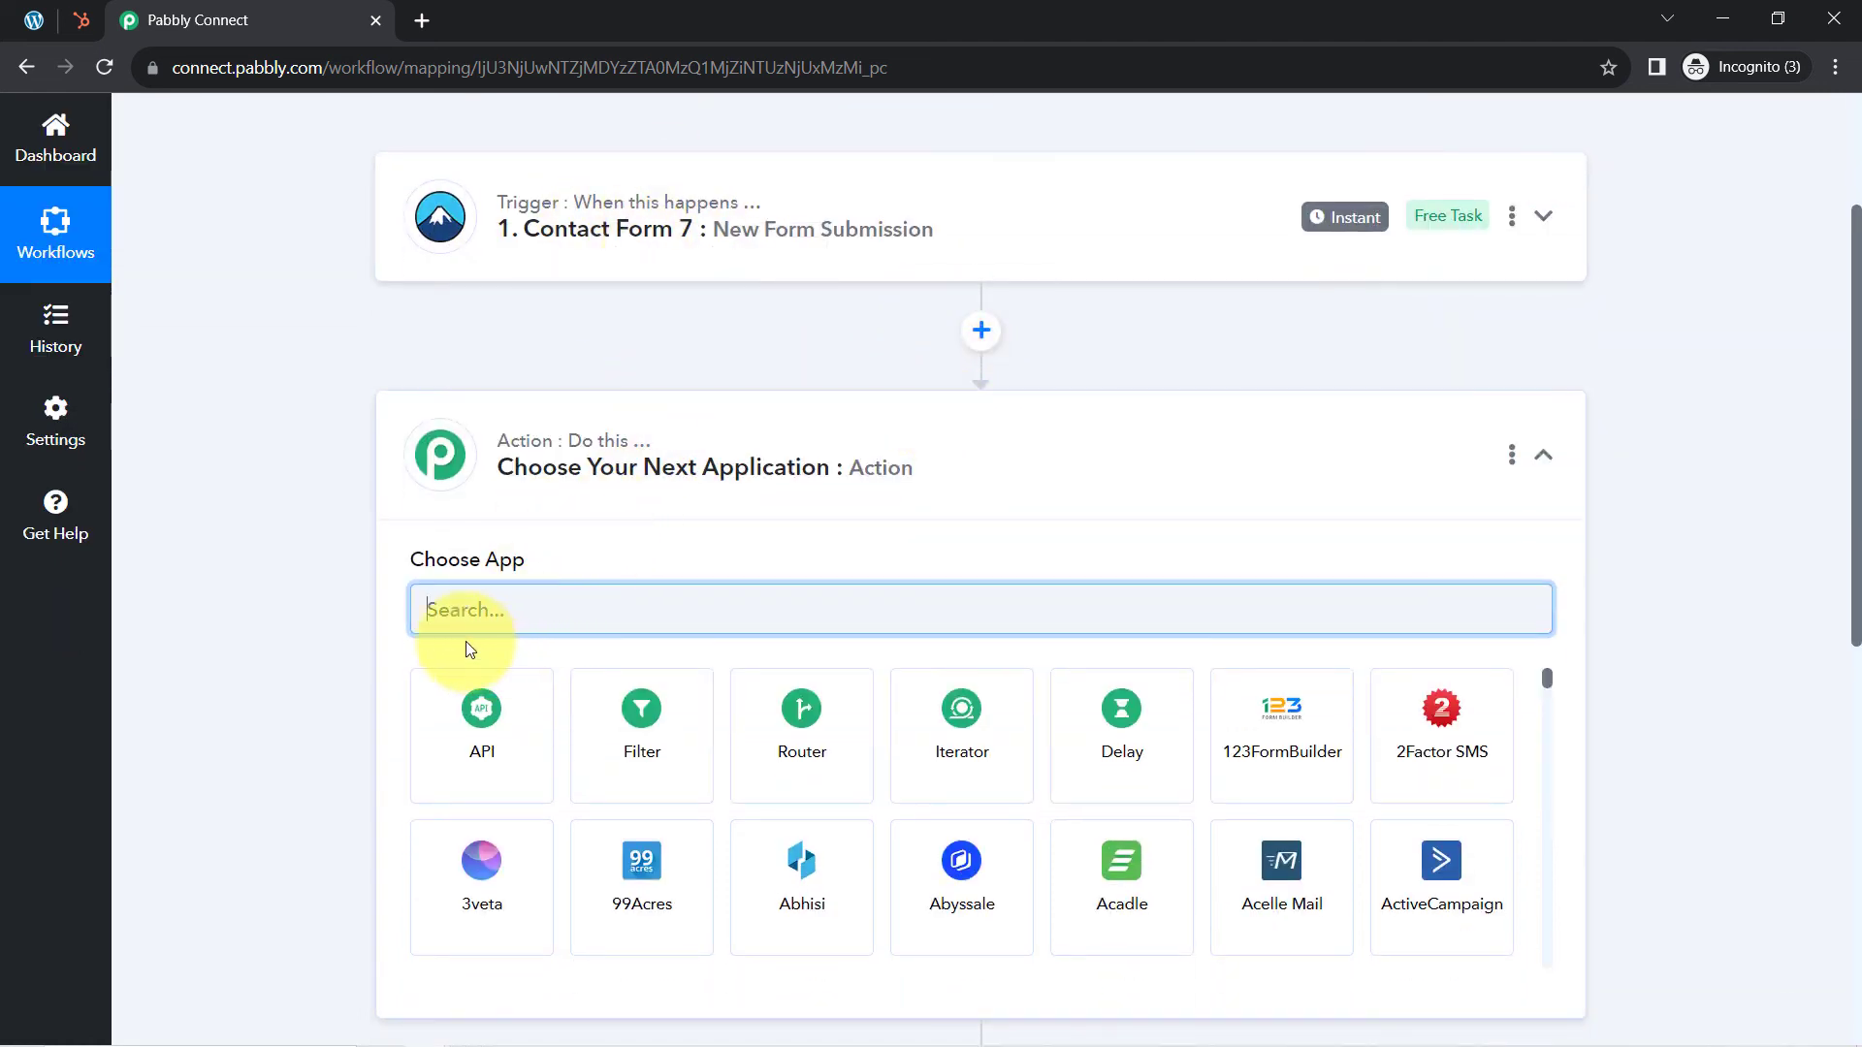
pyautogui.write('ext')
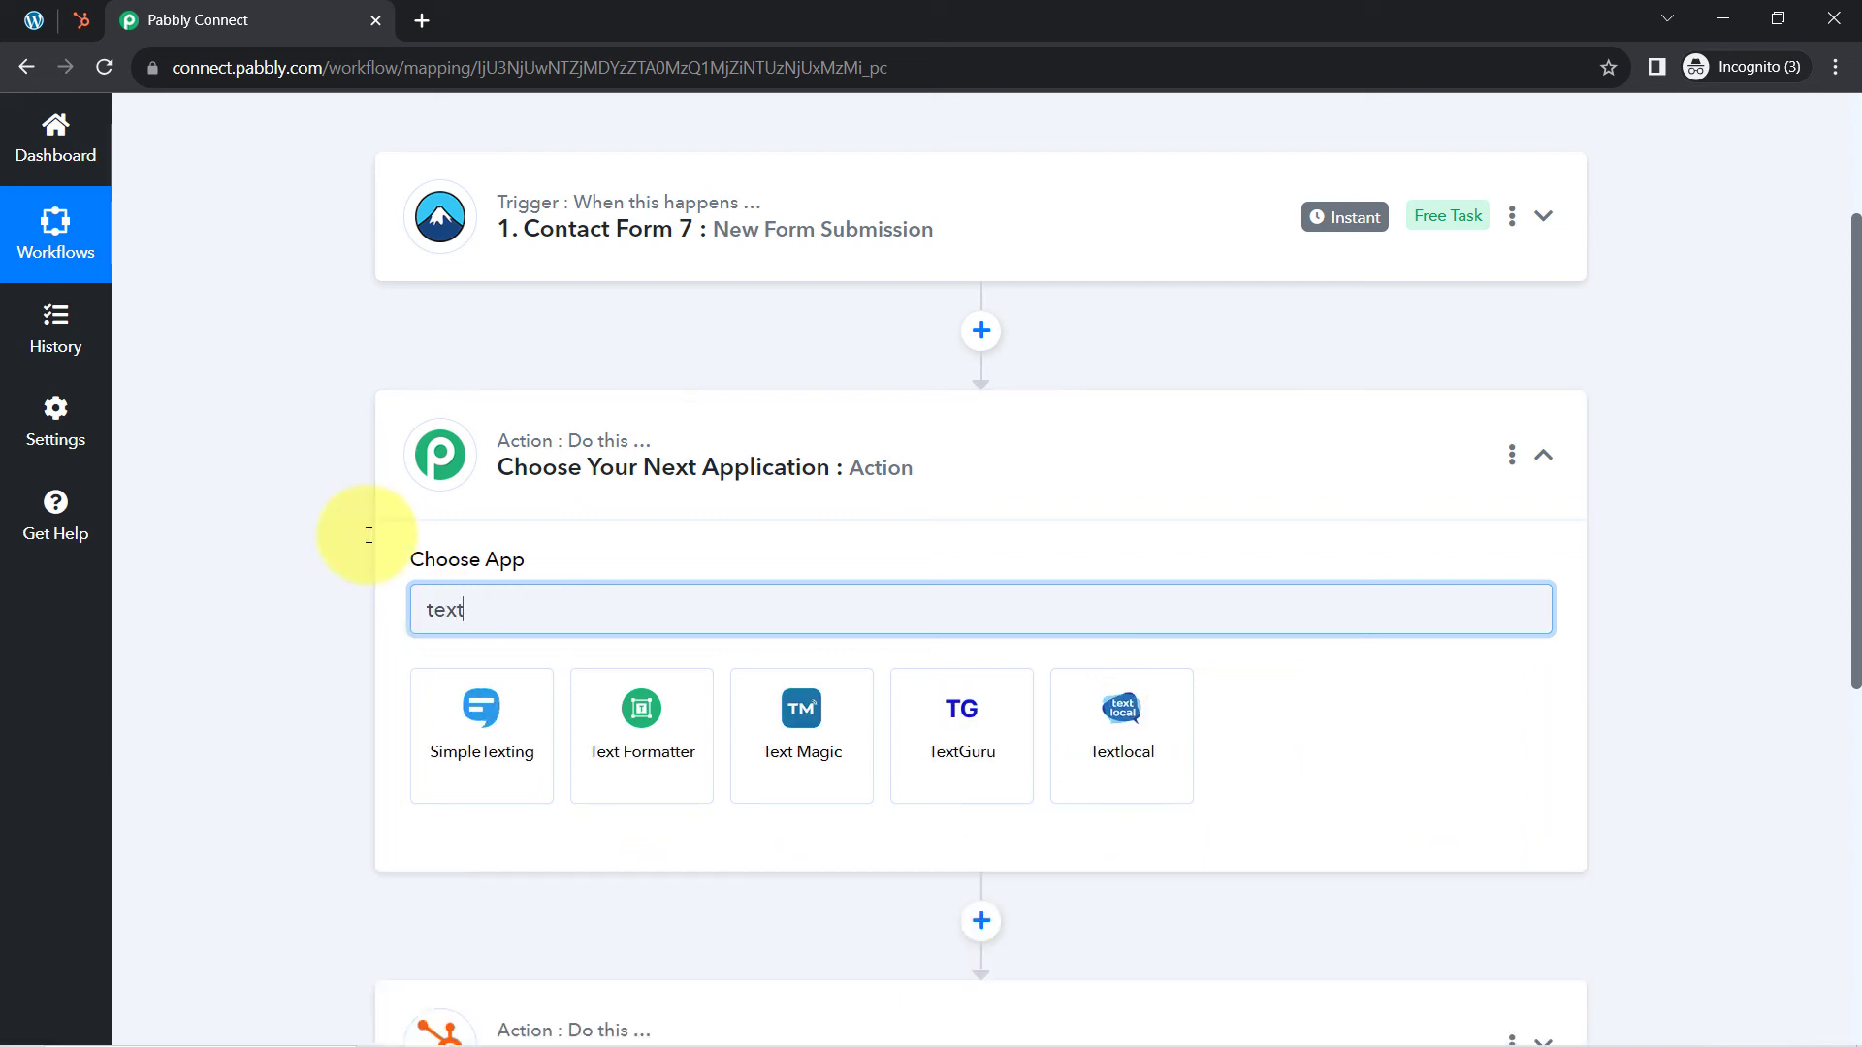
pyautogui.click(592, 727)
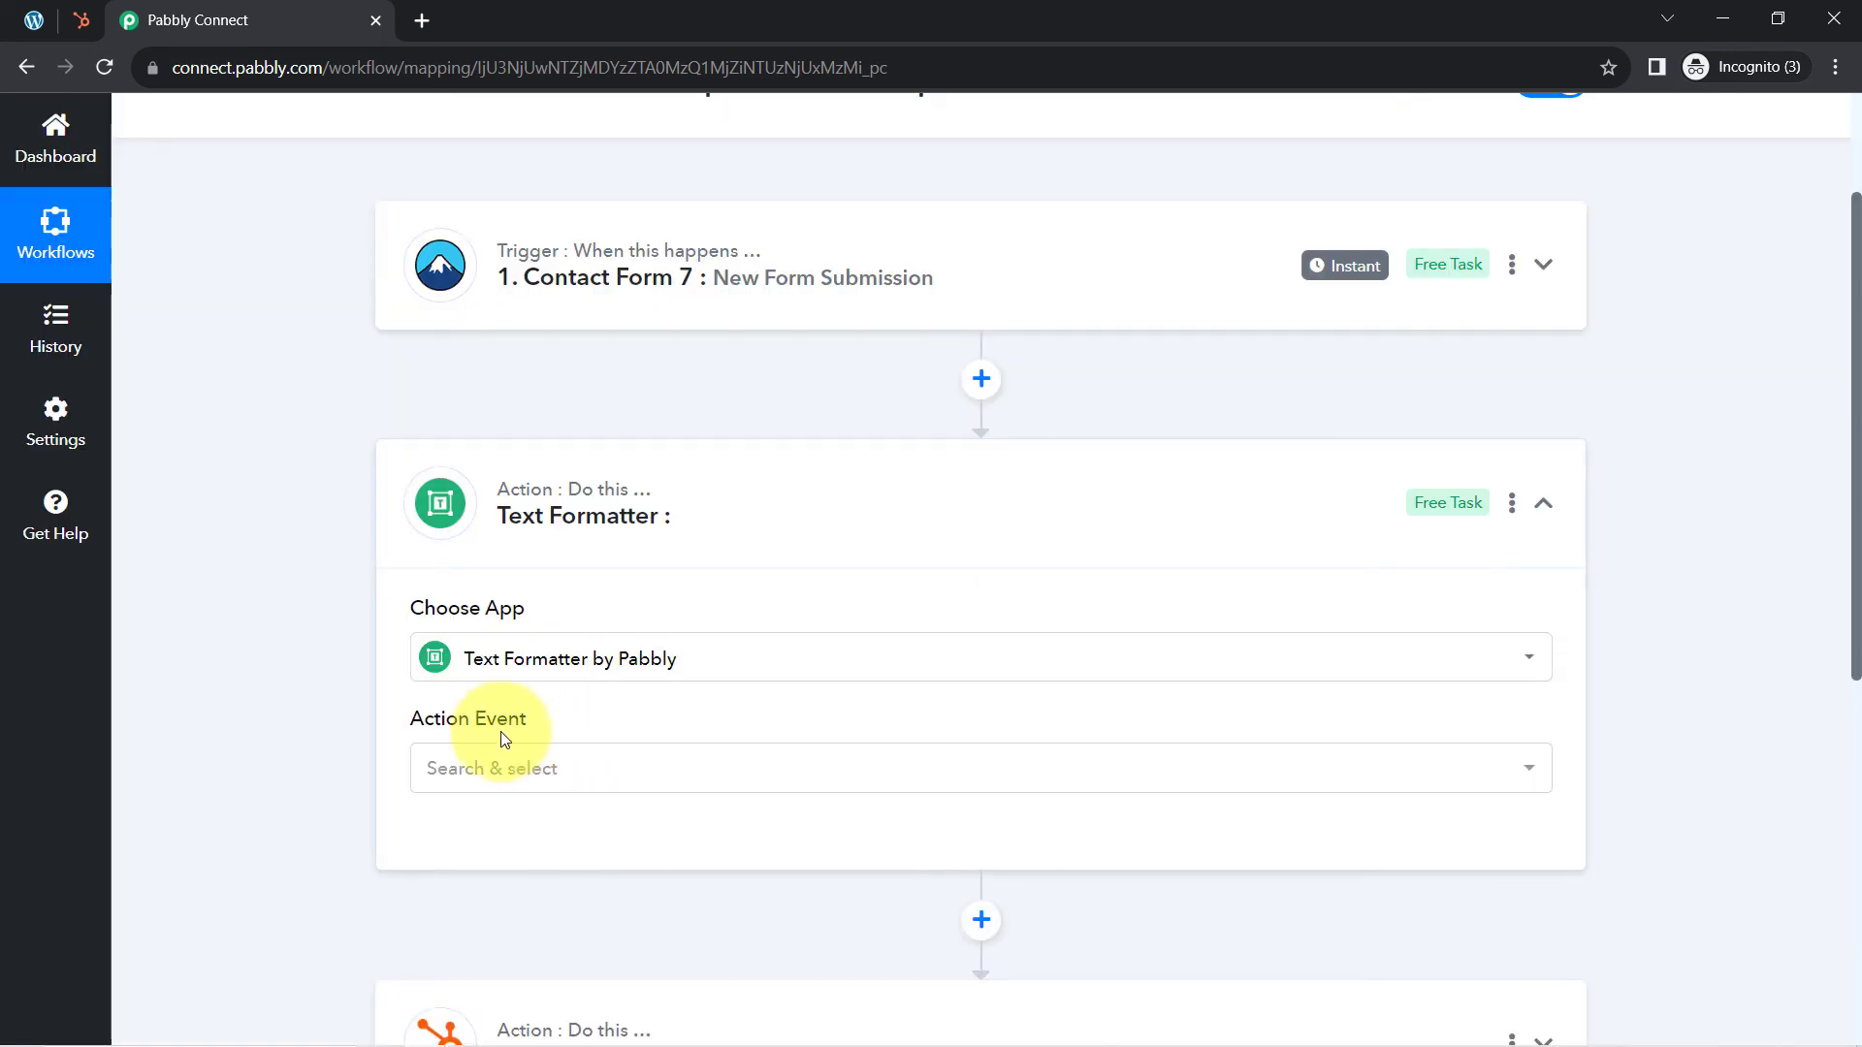
pyautogui.click(486, 776)
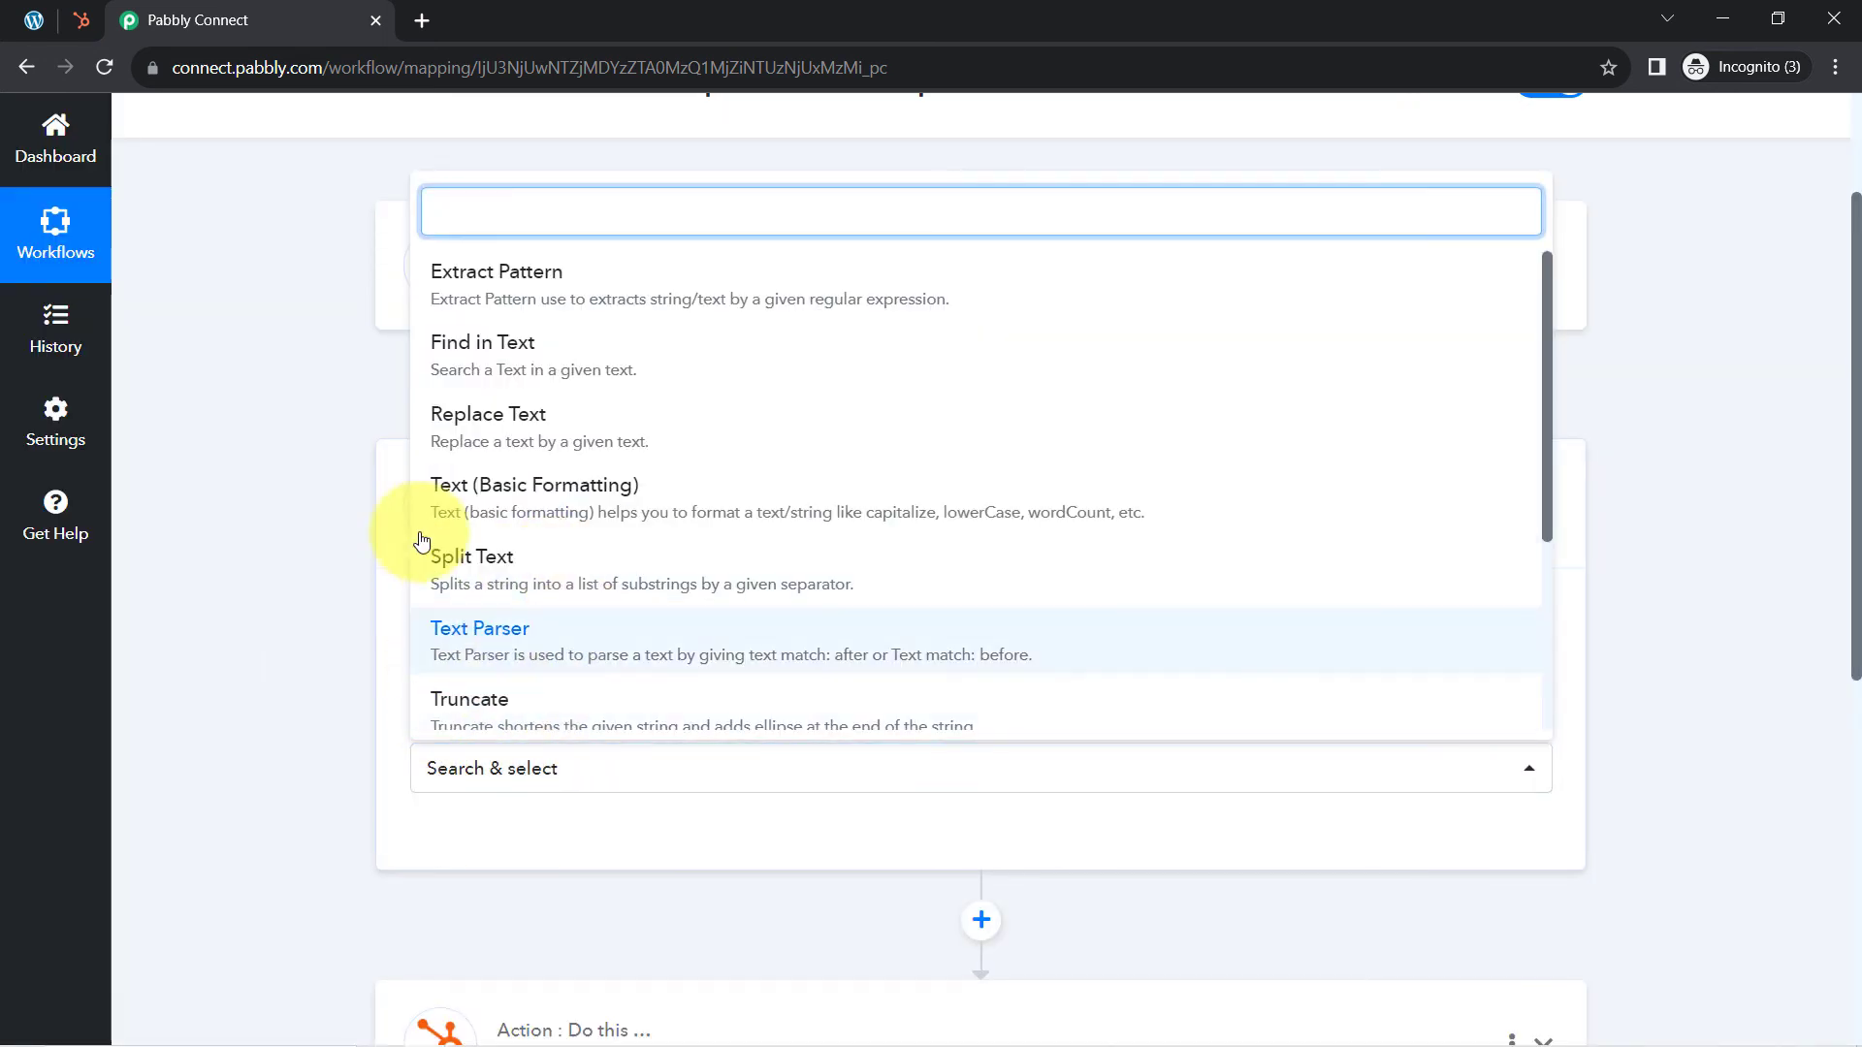
pyautogui.click(536, 572)
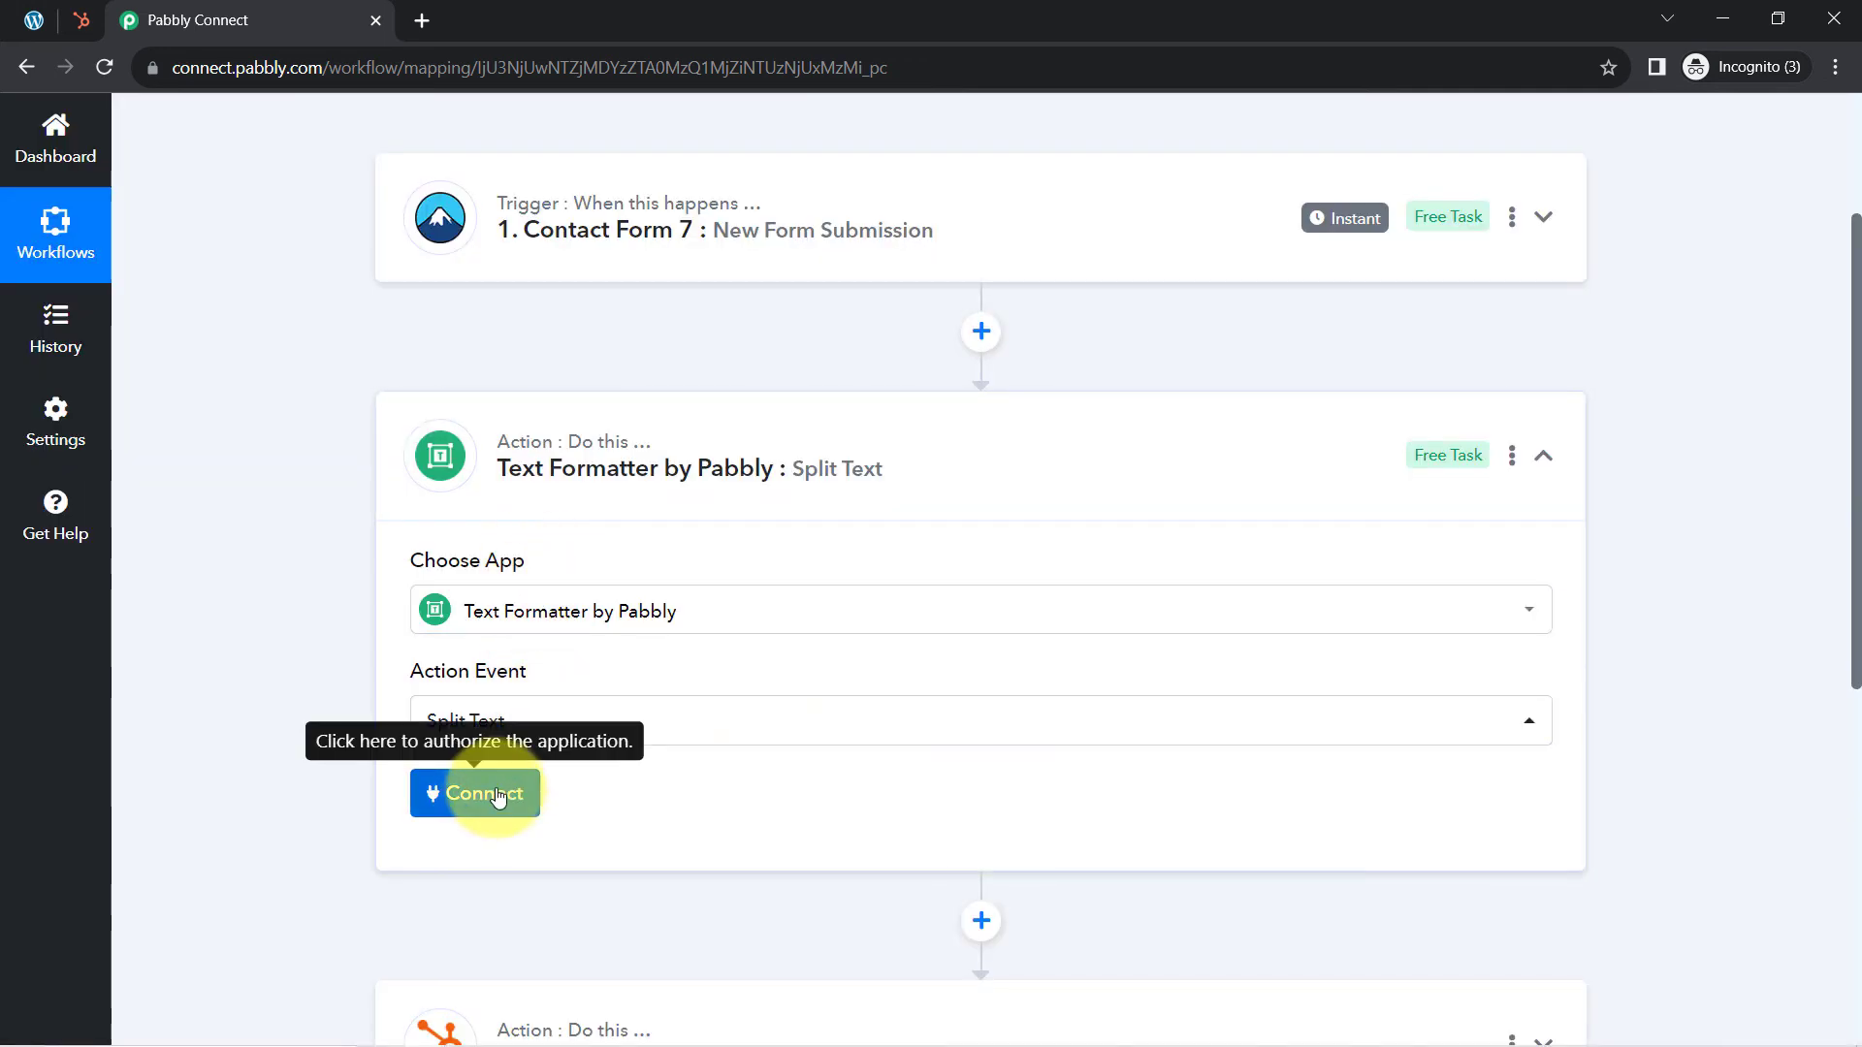
pyautogui.click(494, 795)
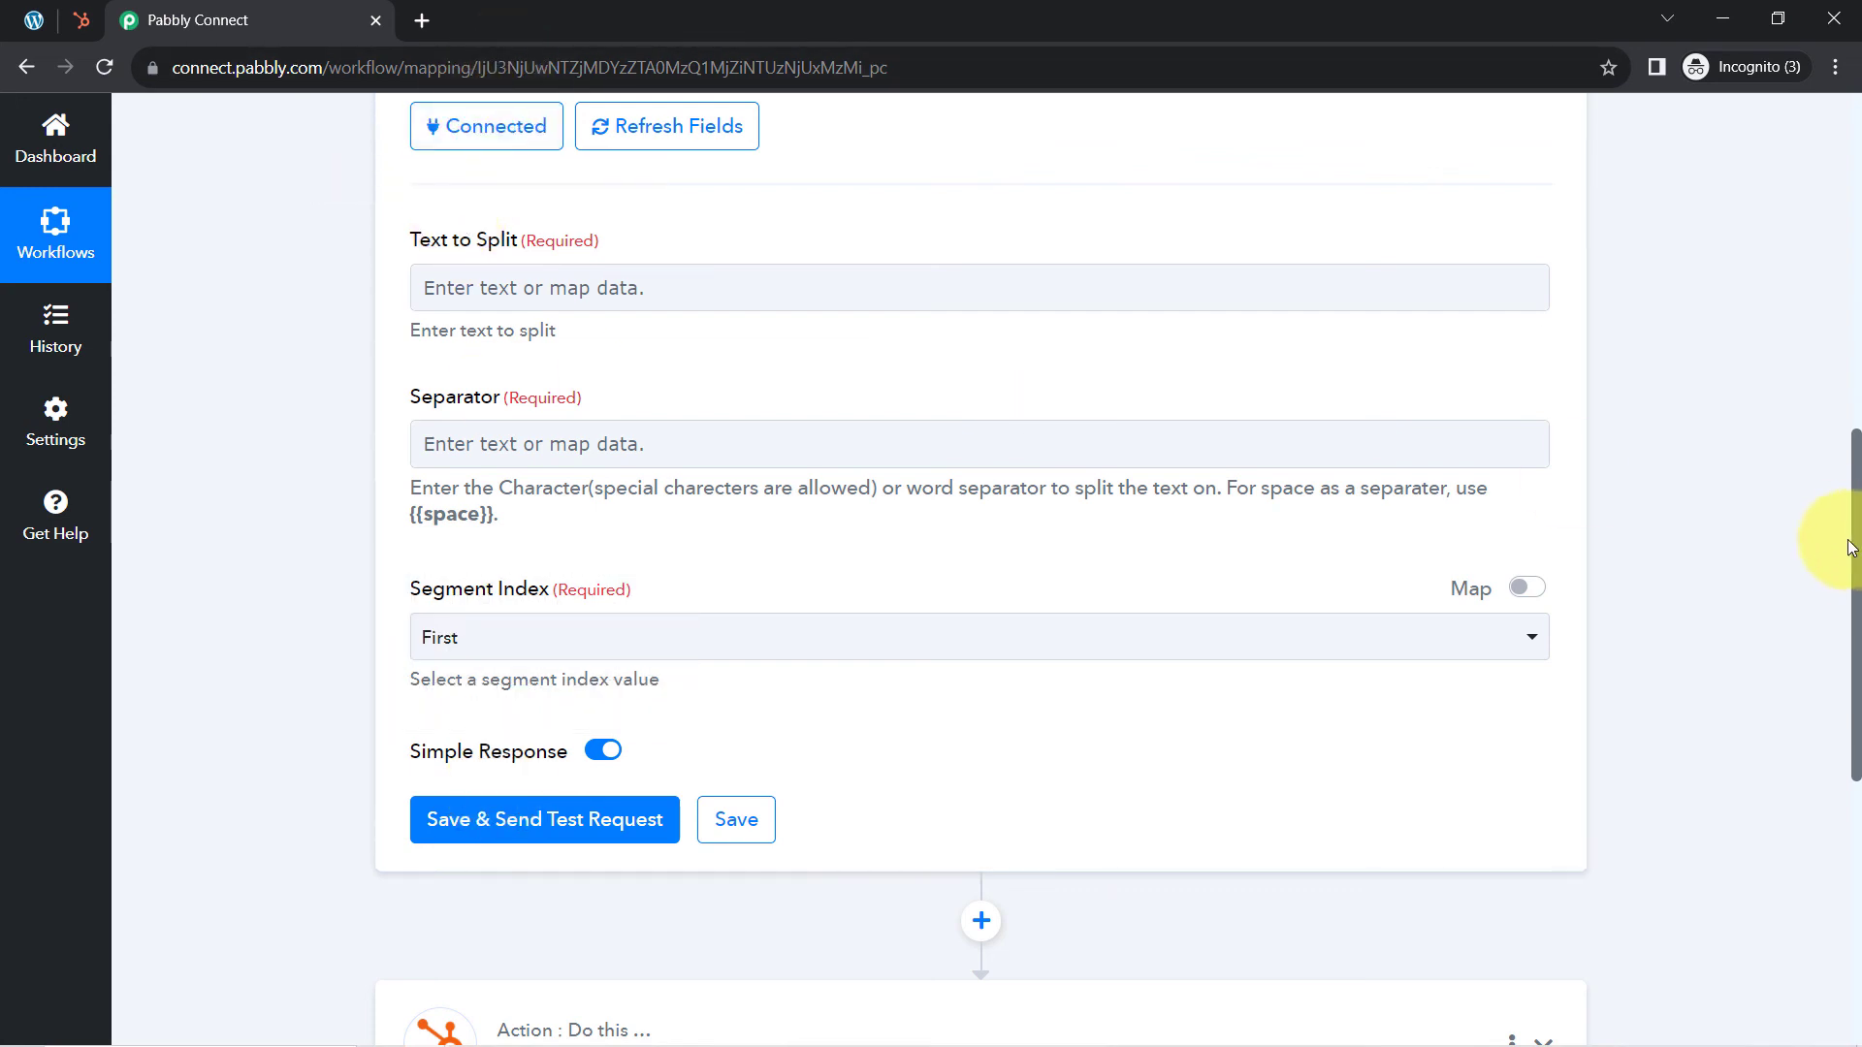
# Step: Map the Your-name response from the Contact Form 7 trigger as the text to split
pyautogui.scroll(2, 1857, 533)
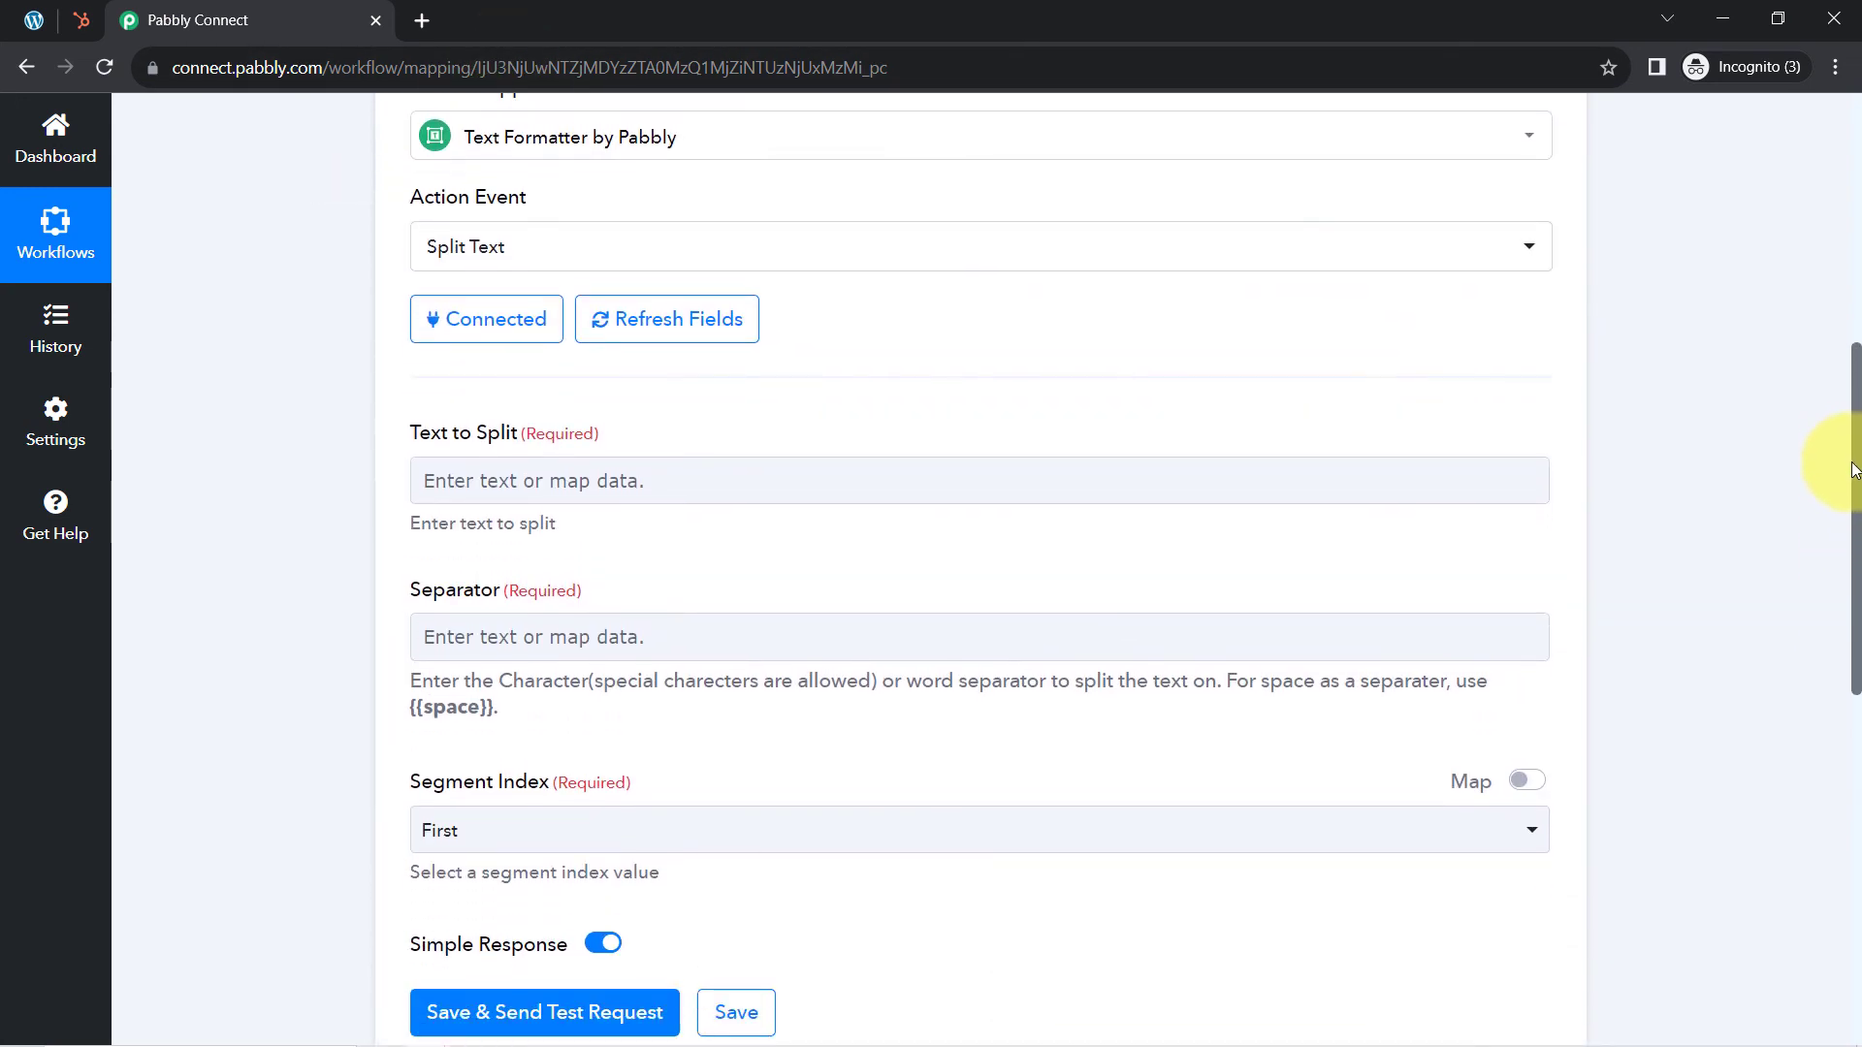
pyautogui.scroll(-1, 1853, 493)
pyautogui.click(508, 419)
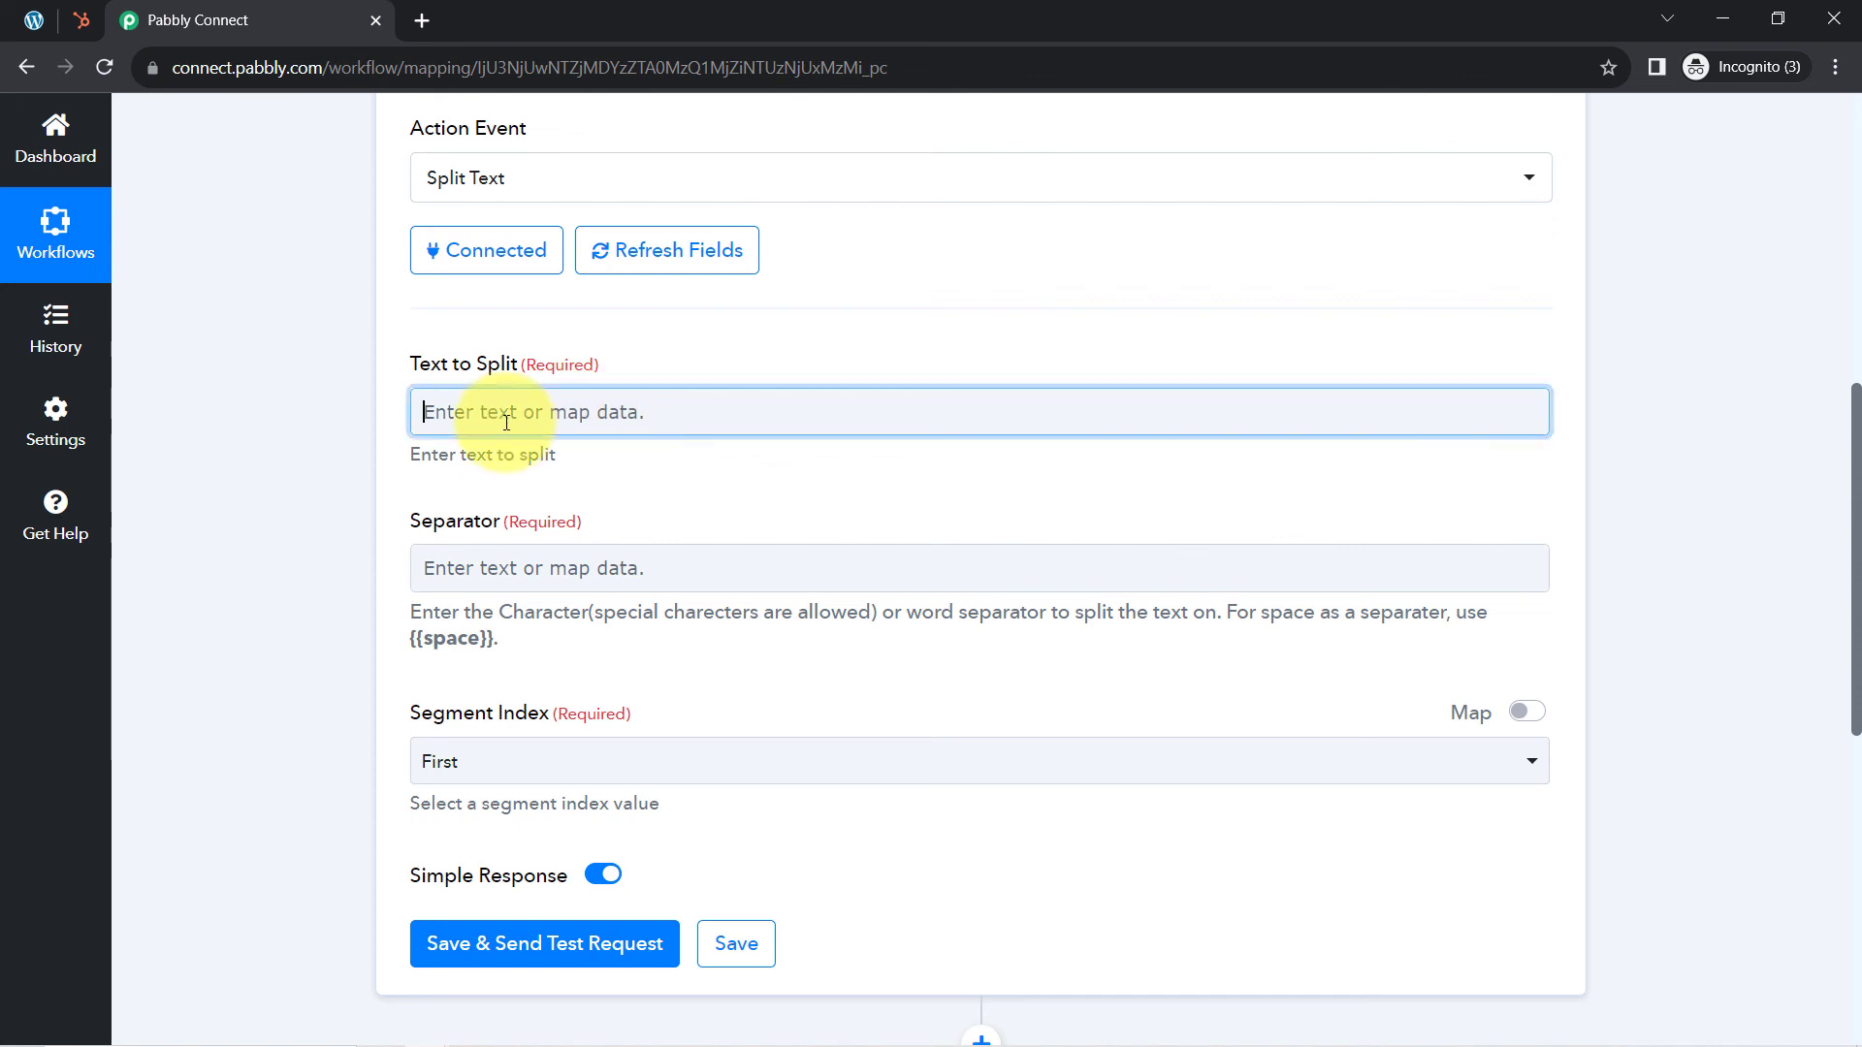
pyautogui.click(568, 616)
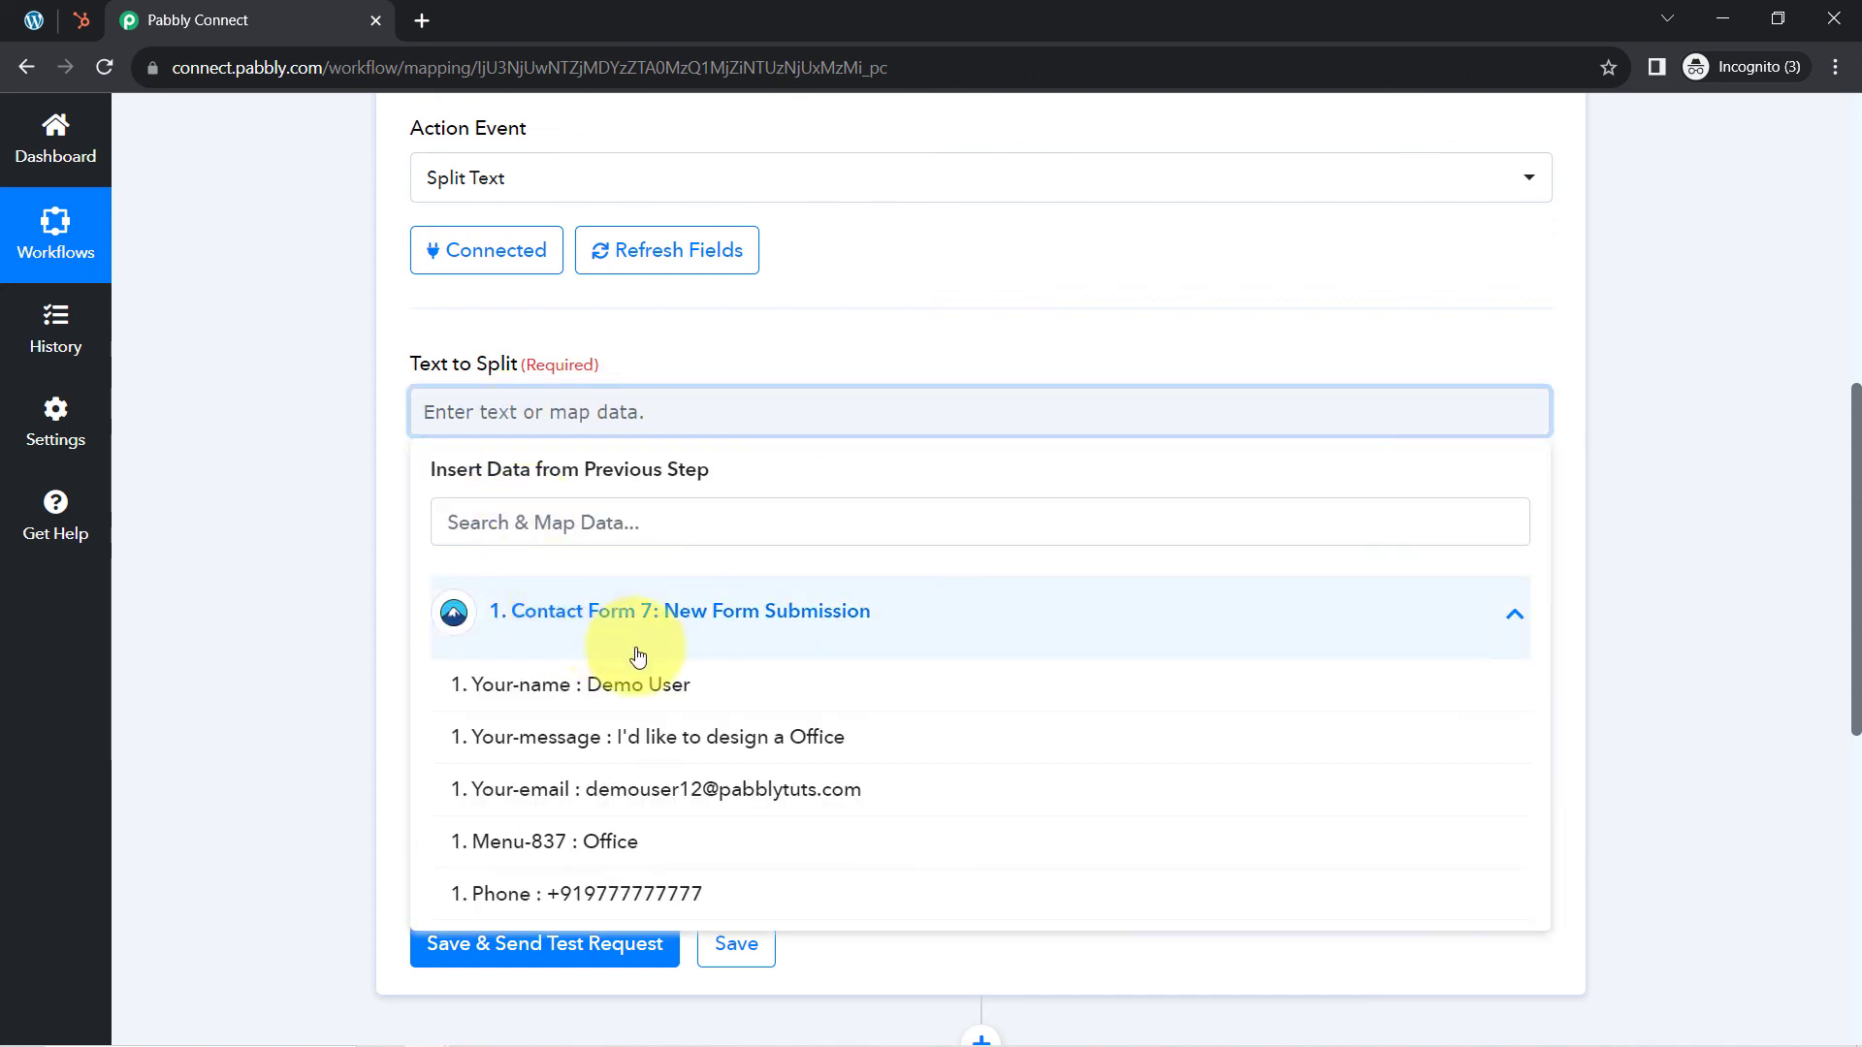
pyautogui.click(596, 686)
pyautogui.click(229, 416)
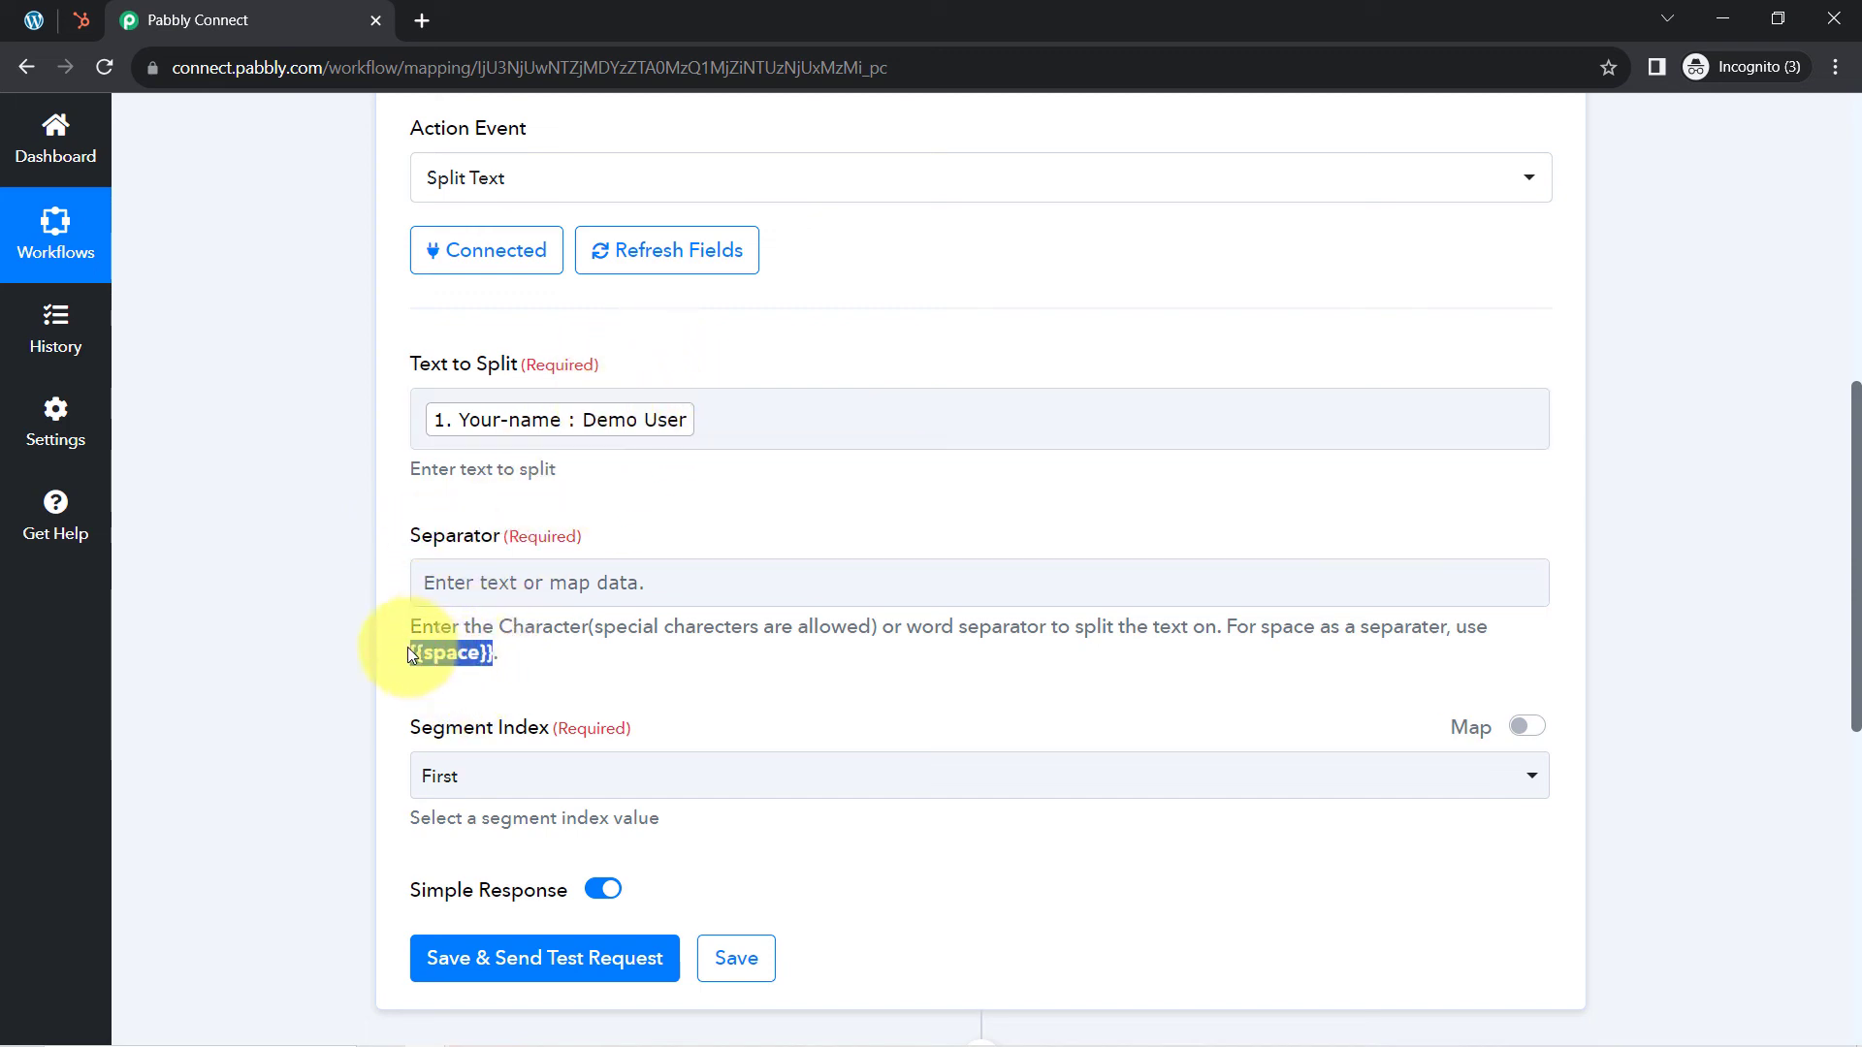
# Step: Set the Split Text separator to {{space}} and the segment index to All
pyautogui.click(443, 580)
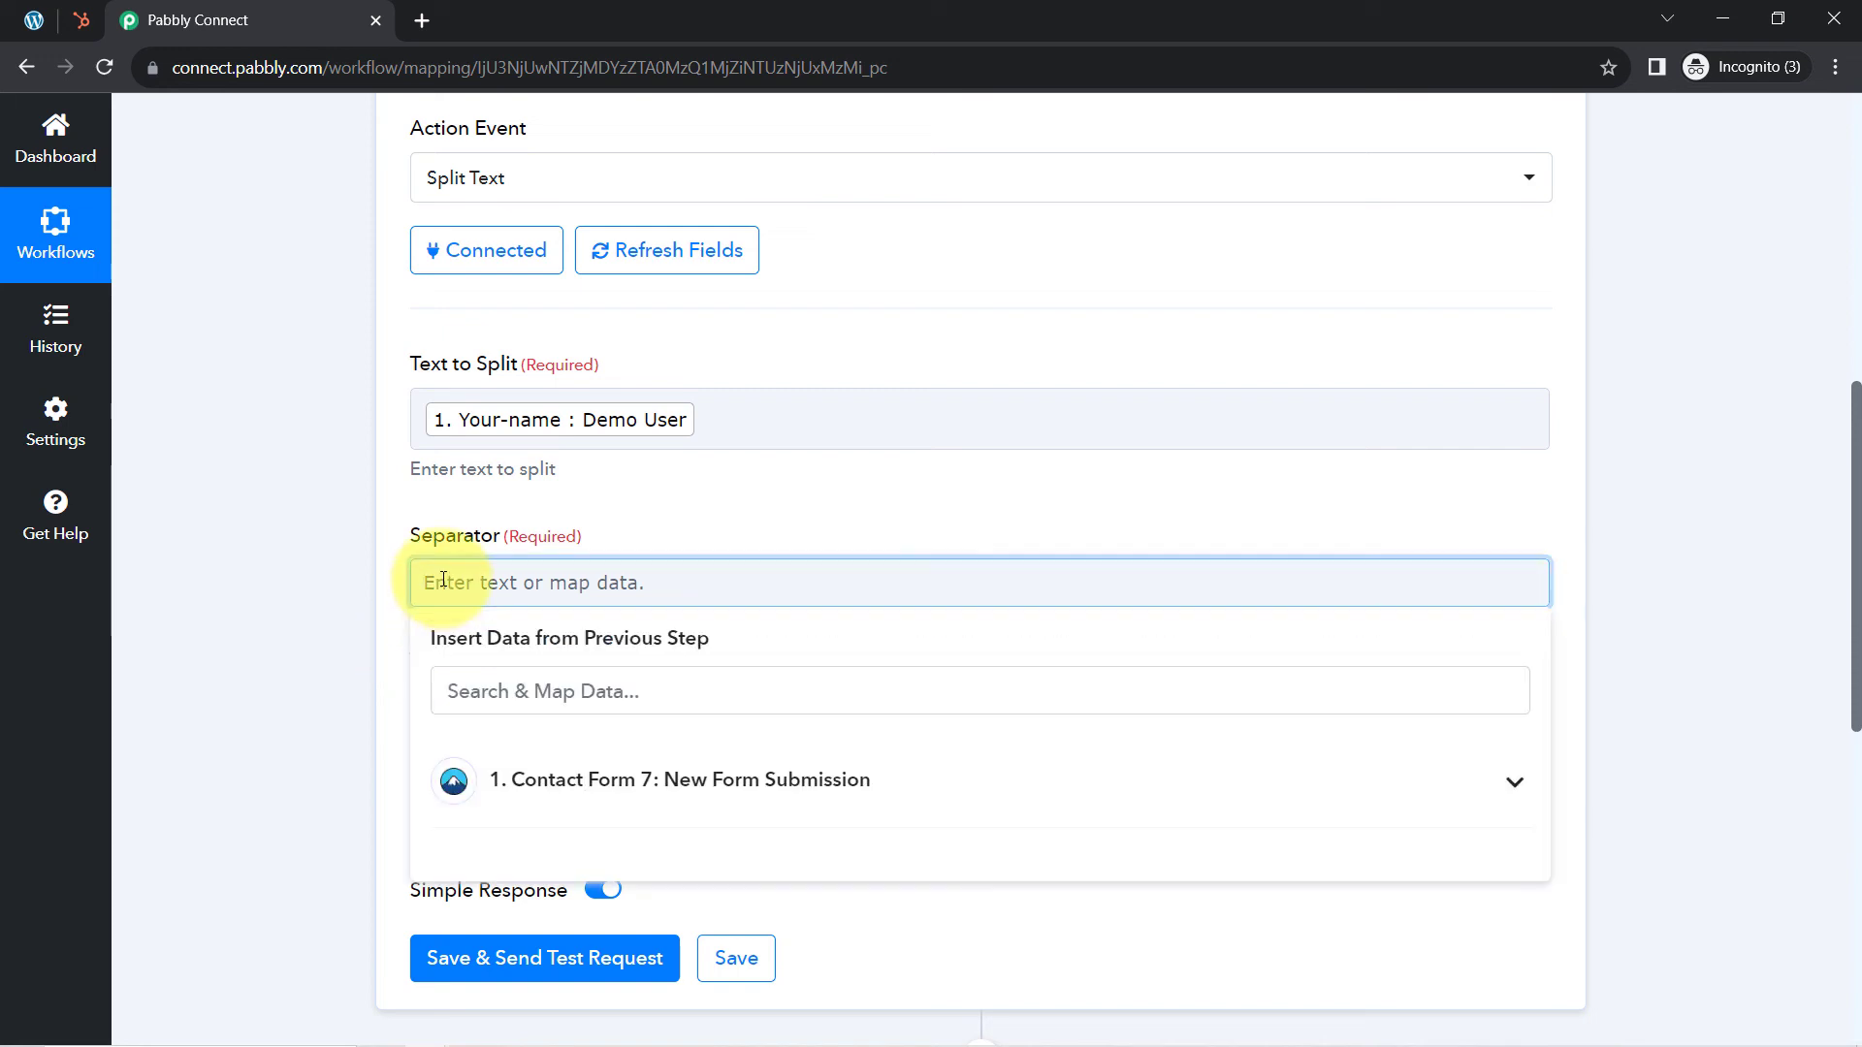
pyautogui.write('{{space}}')
pyautogui.click(335, 638)
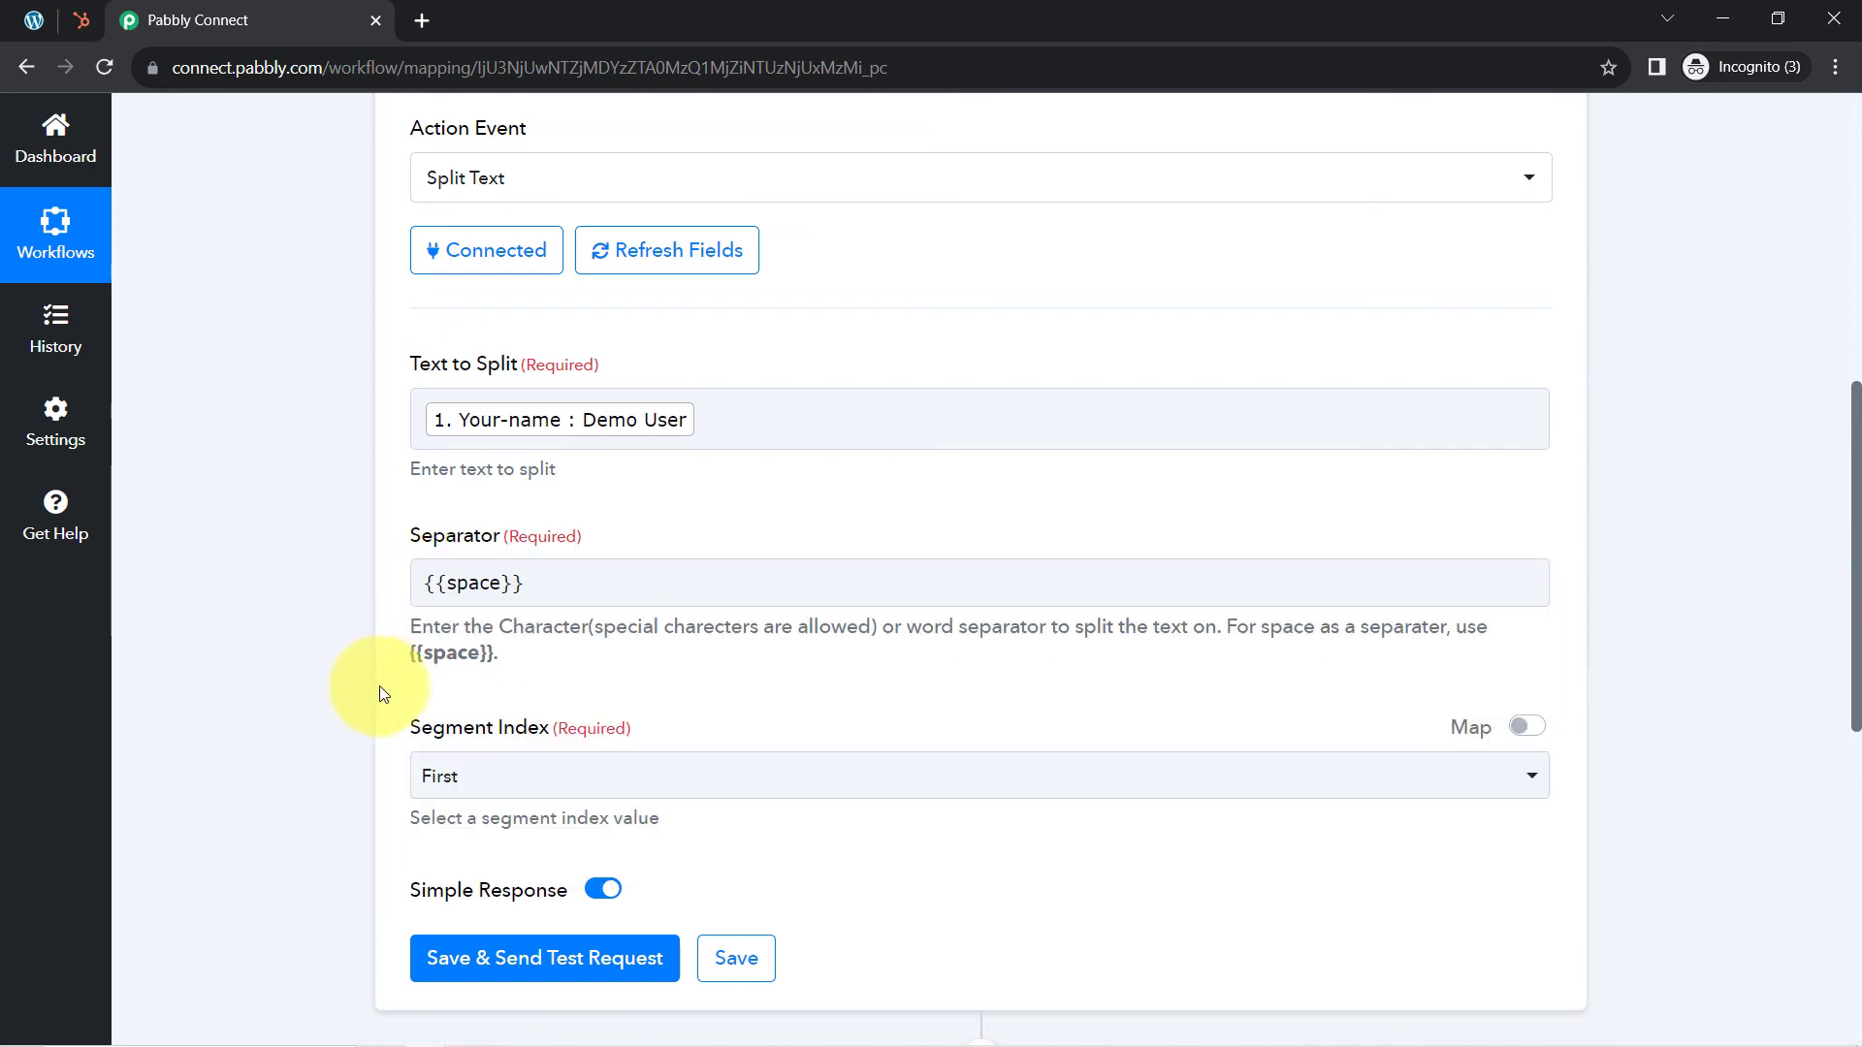
pyautogui.click(459, 797)
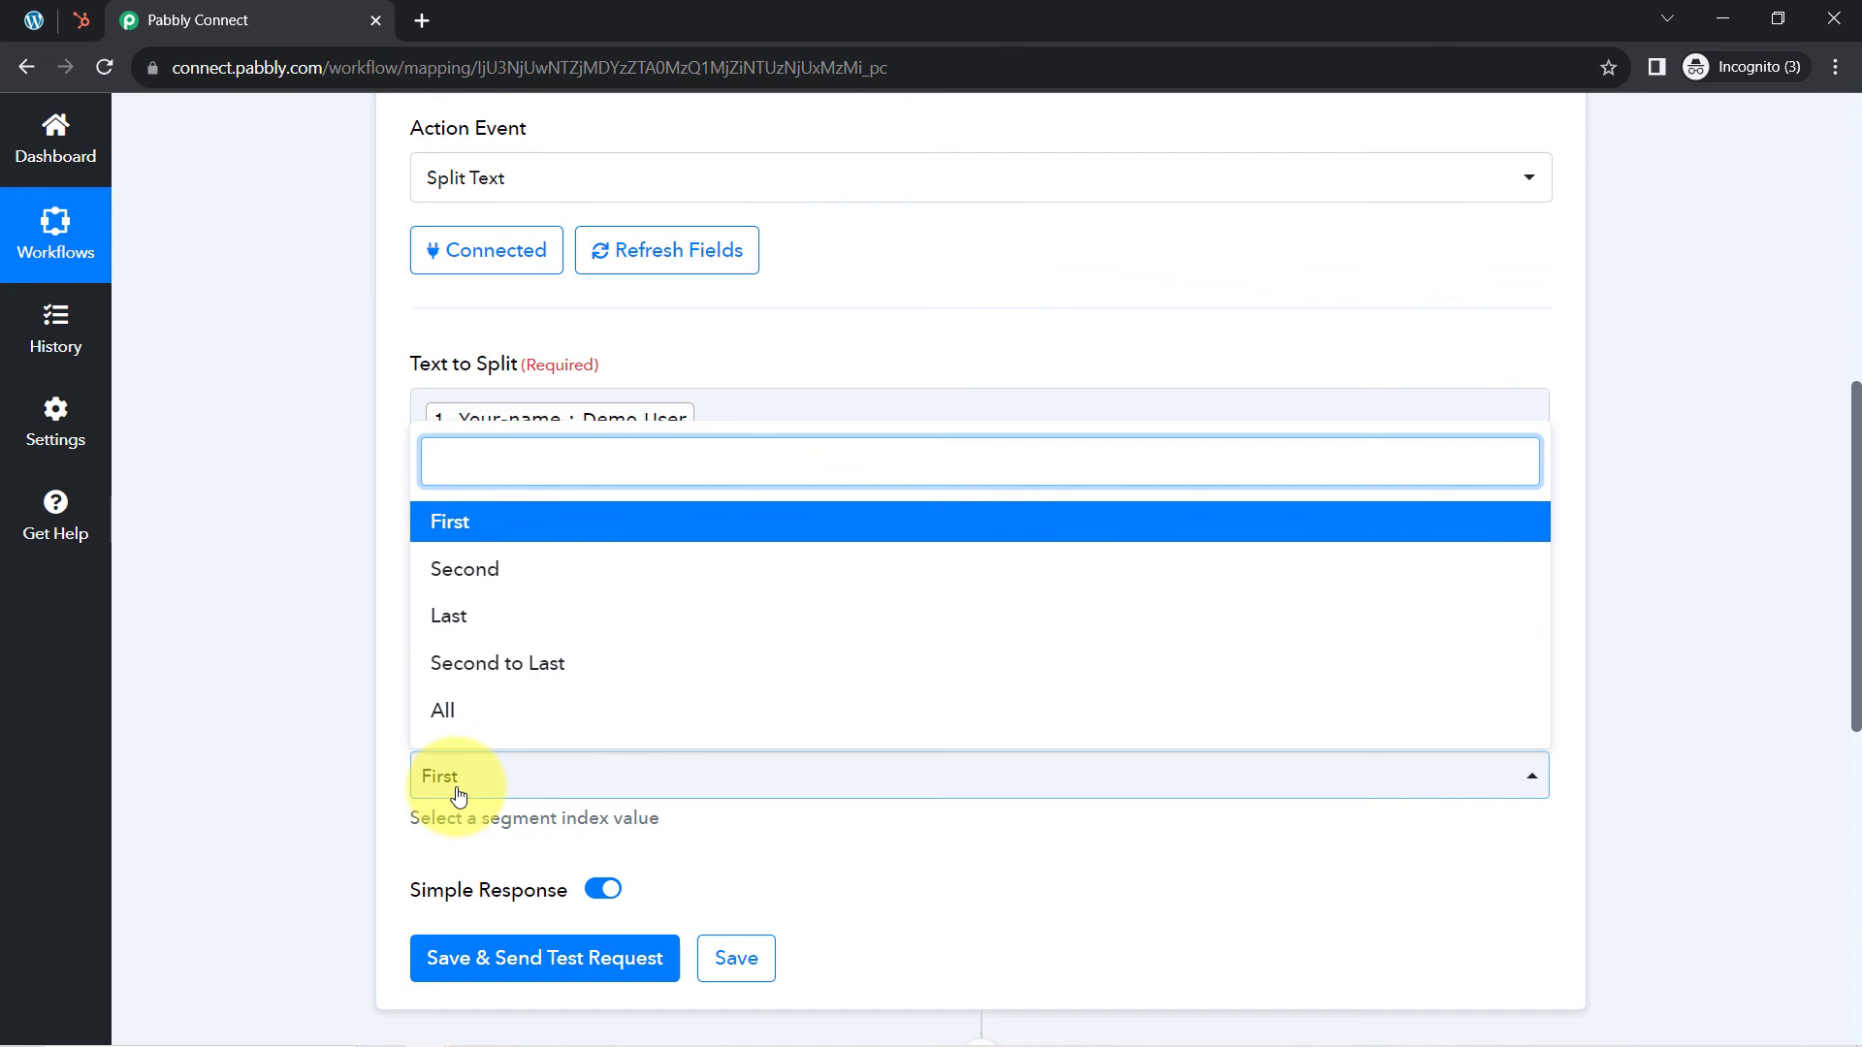
pyautogui.click(456, 717)
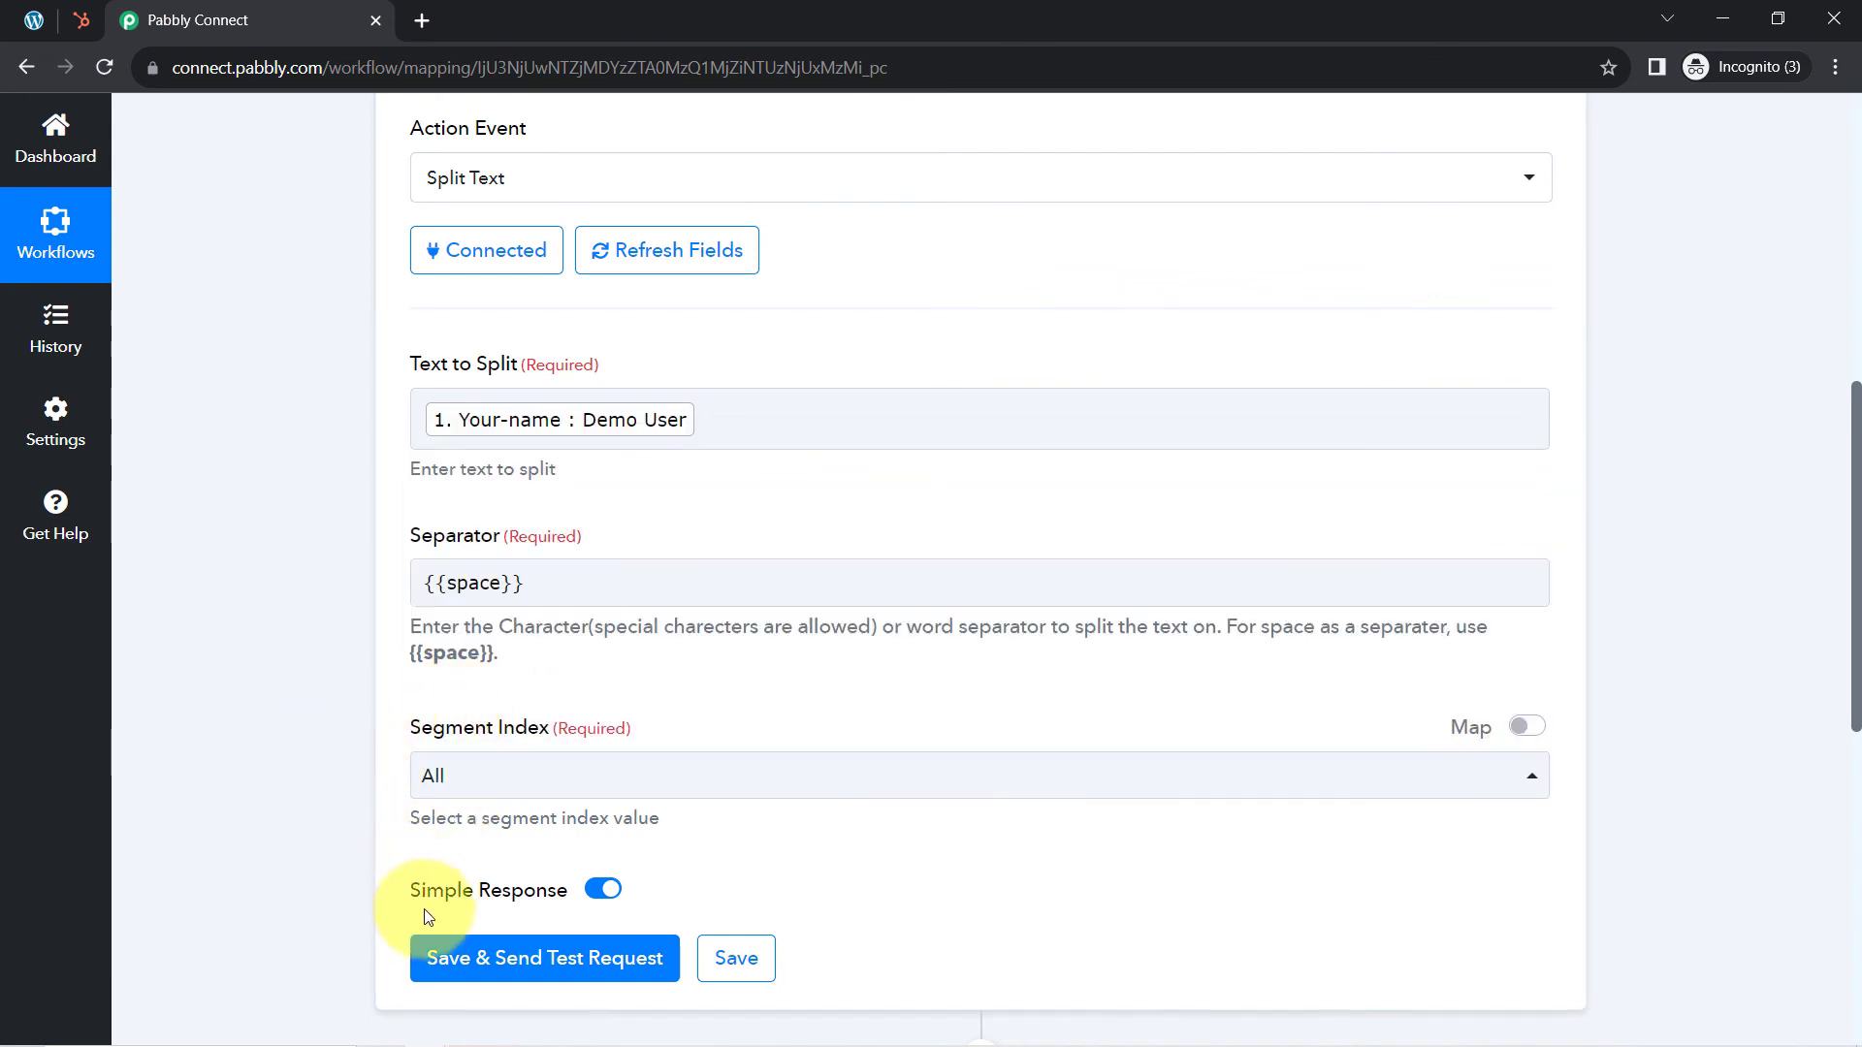
# Step: Save the Split Text action with a test request and check the two name parts in its response
pyautogui.click(446, 960)
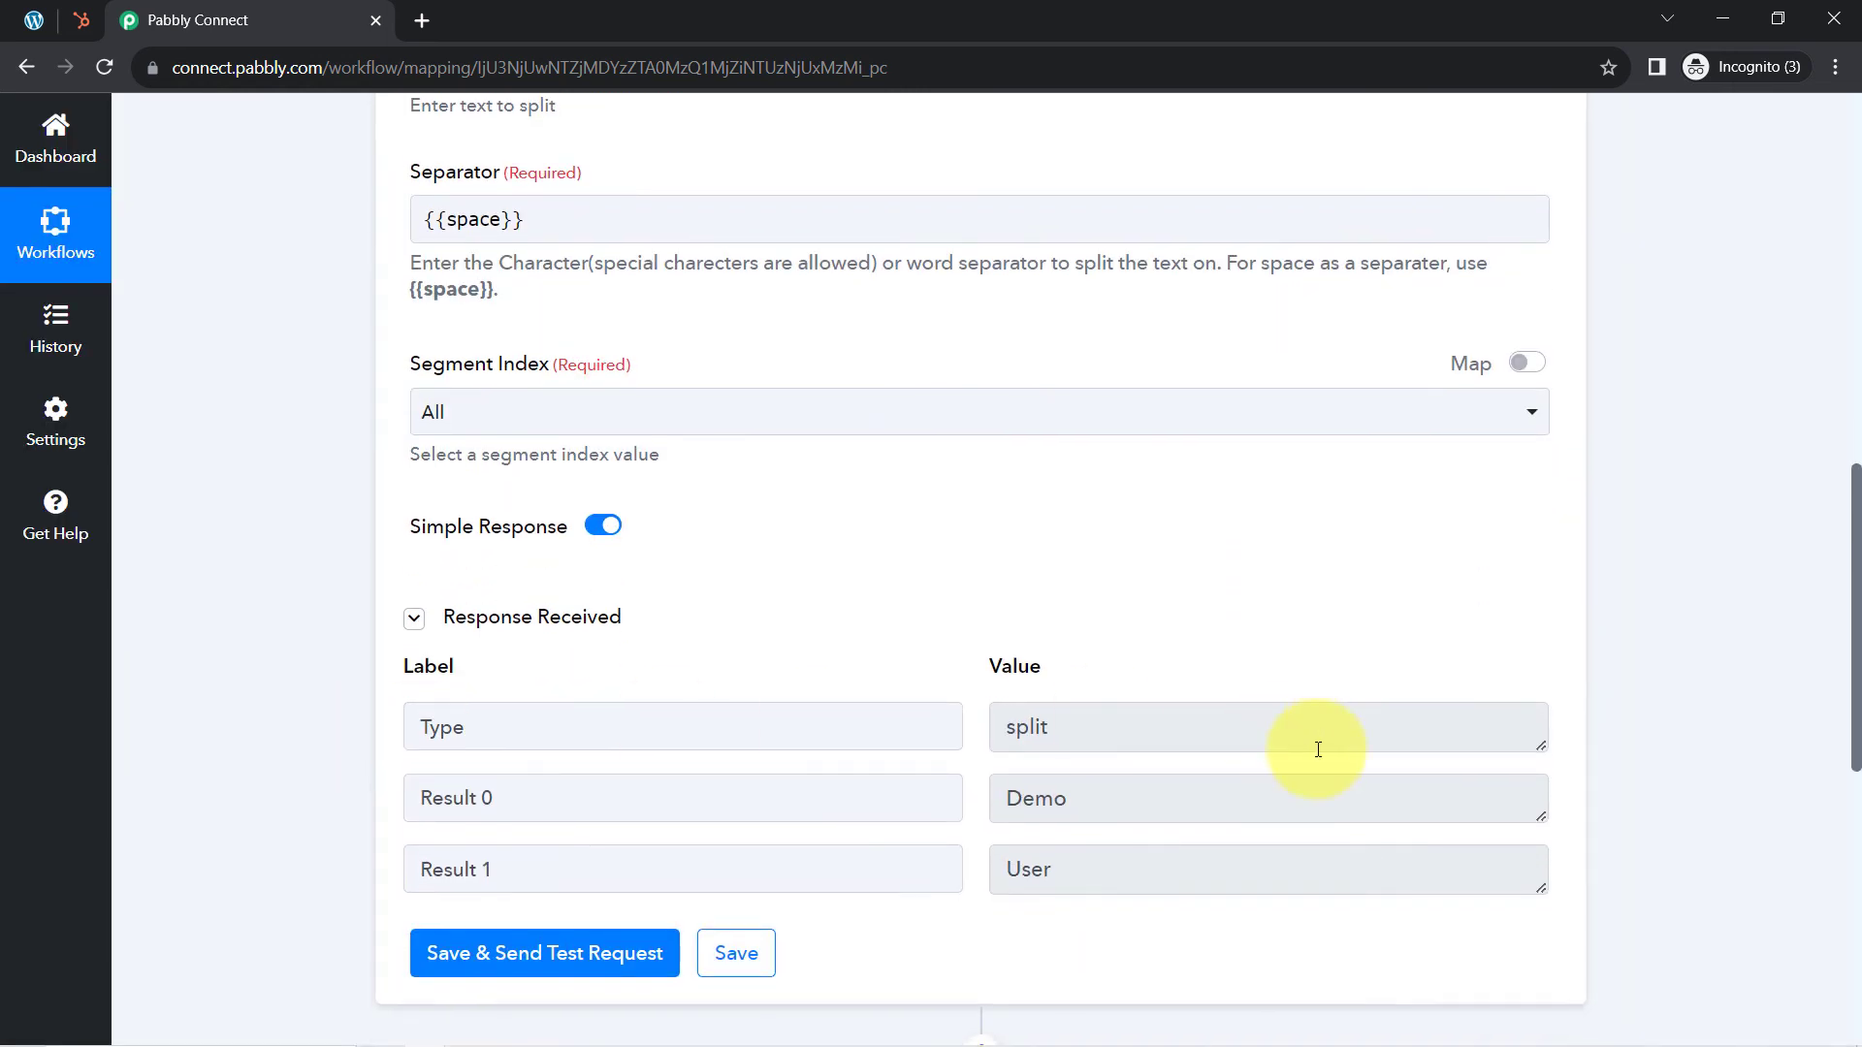
pyautogui.click(1033, 795)
pyautogui.click(1030, 866)
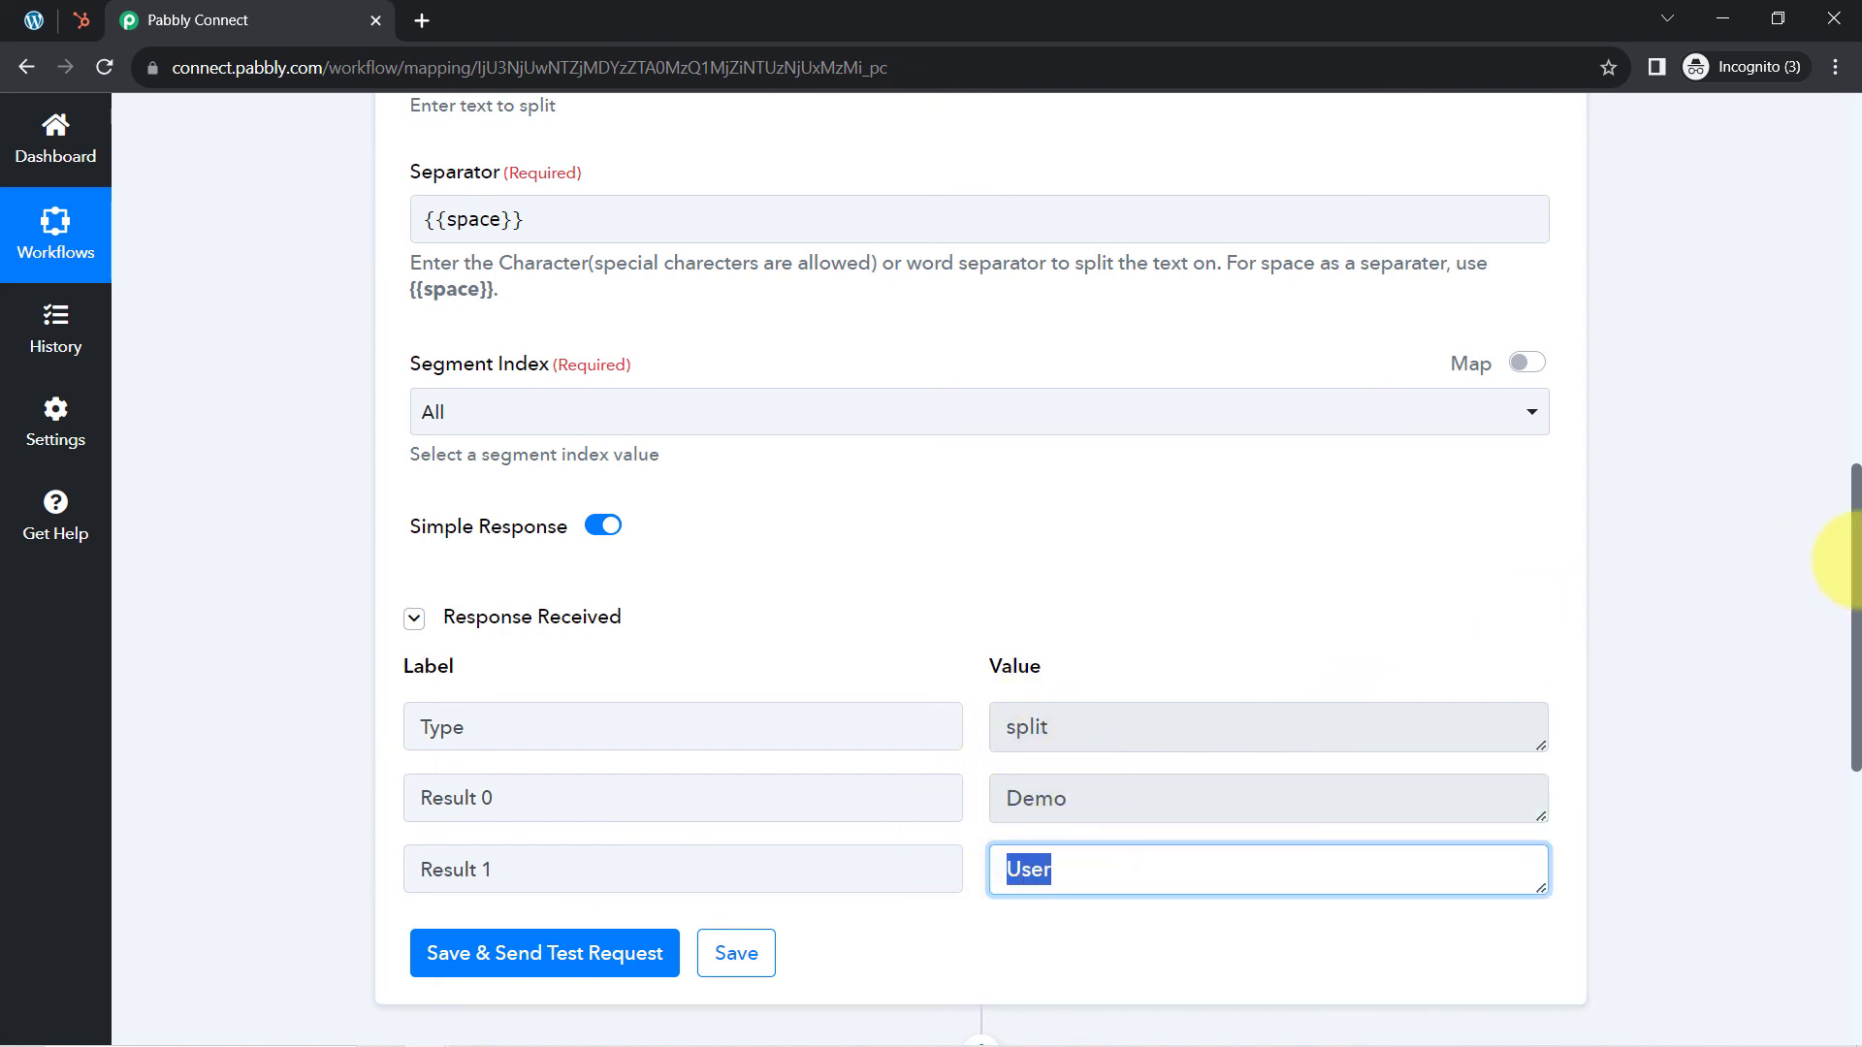
# Step: Expand the HubSpot Create a Contact action and examine the Split Text results offered for mapping in the Company Number field
pyautogui.moveTo(1858, 568); pyautogui.dragTo(1795, 747)
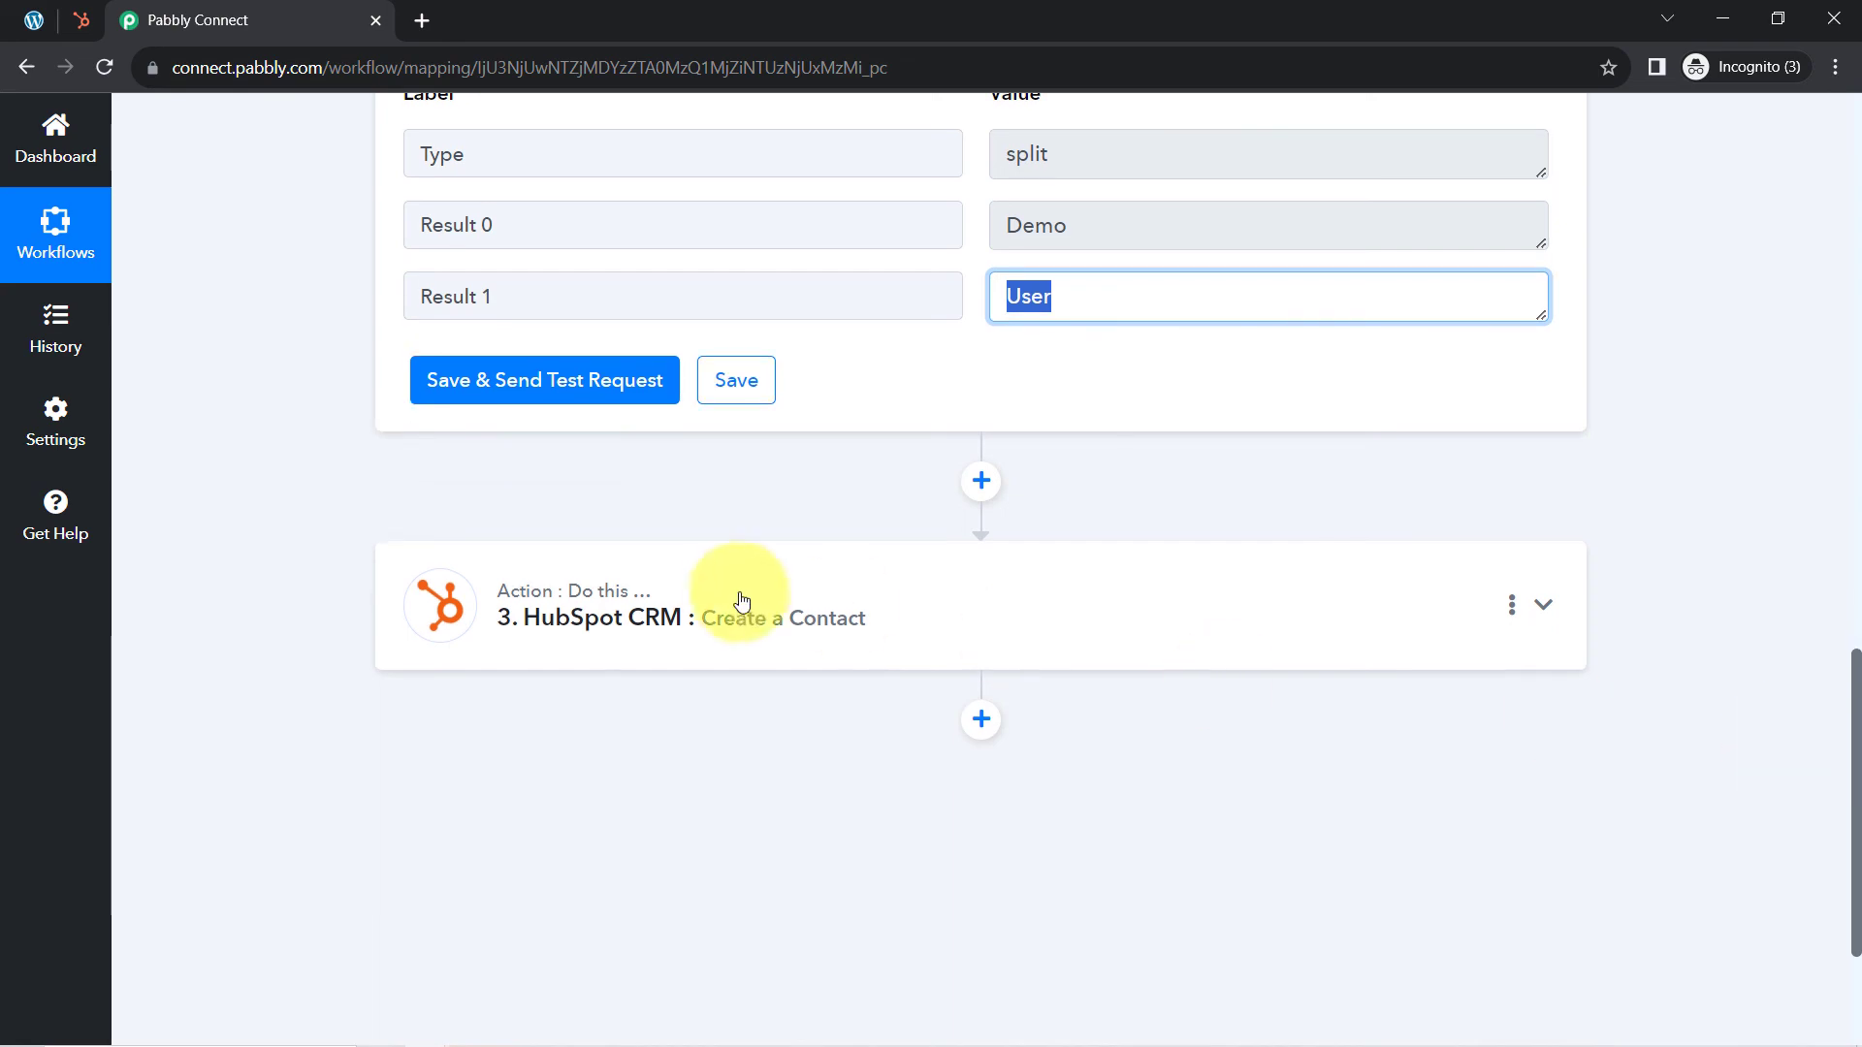
pyautogui.click(602, 636)
pyautogui.scroll(-10, 332, 695)
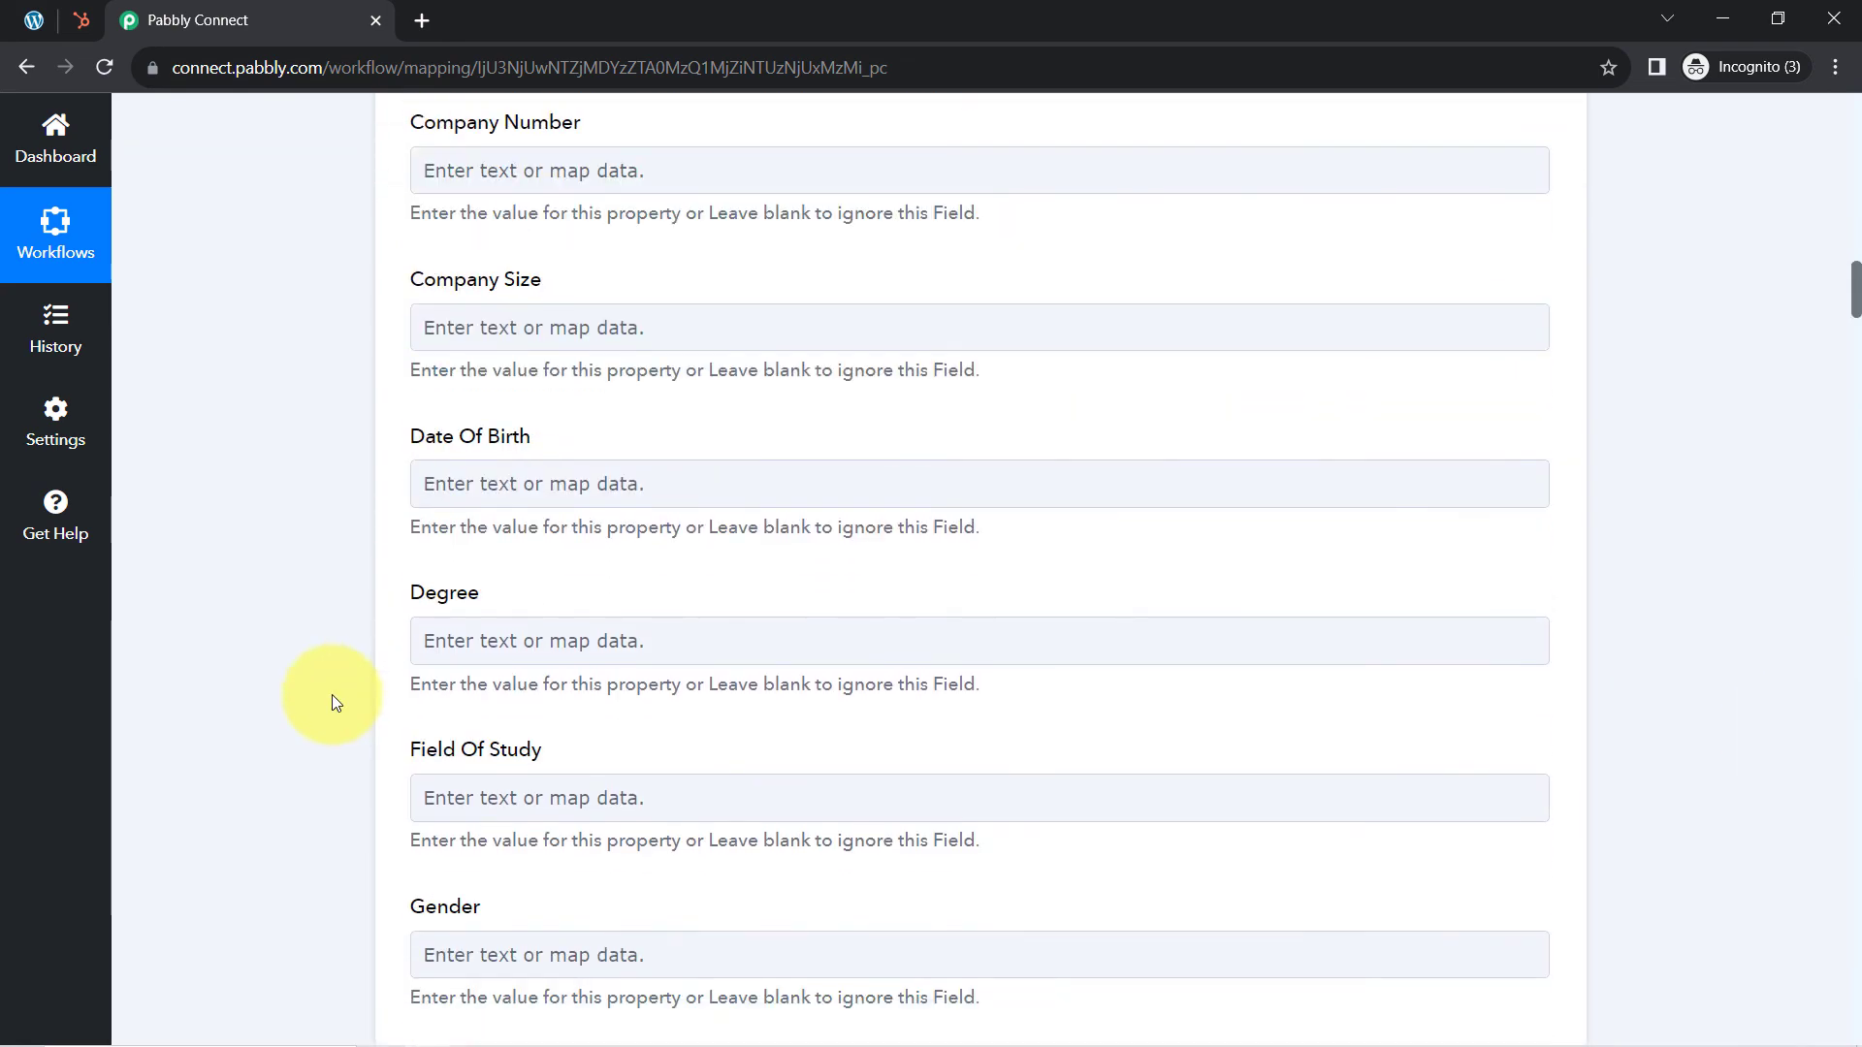
pyautogui.scroll(4, 333, 482)
pyautogui.click(579, 513)
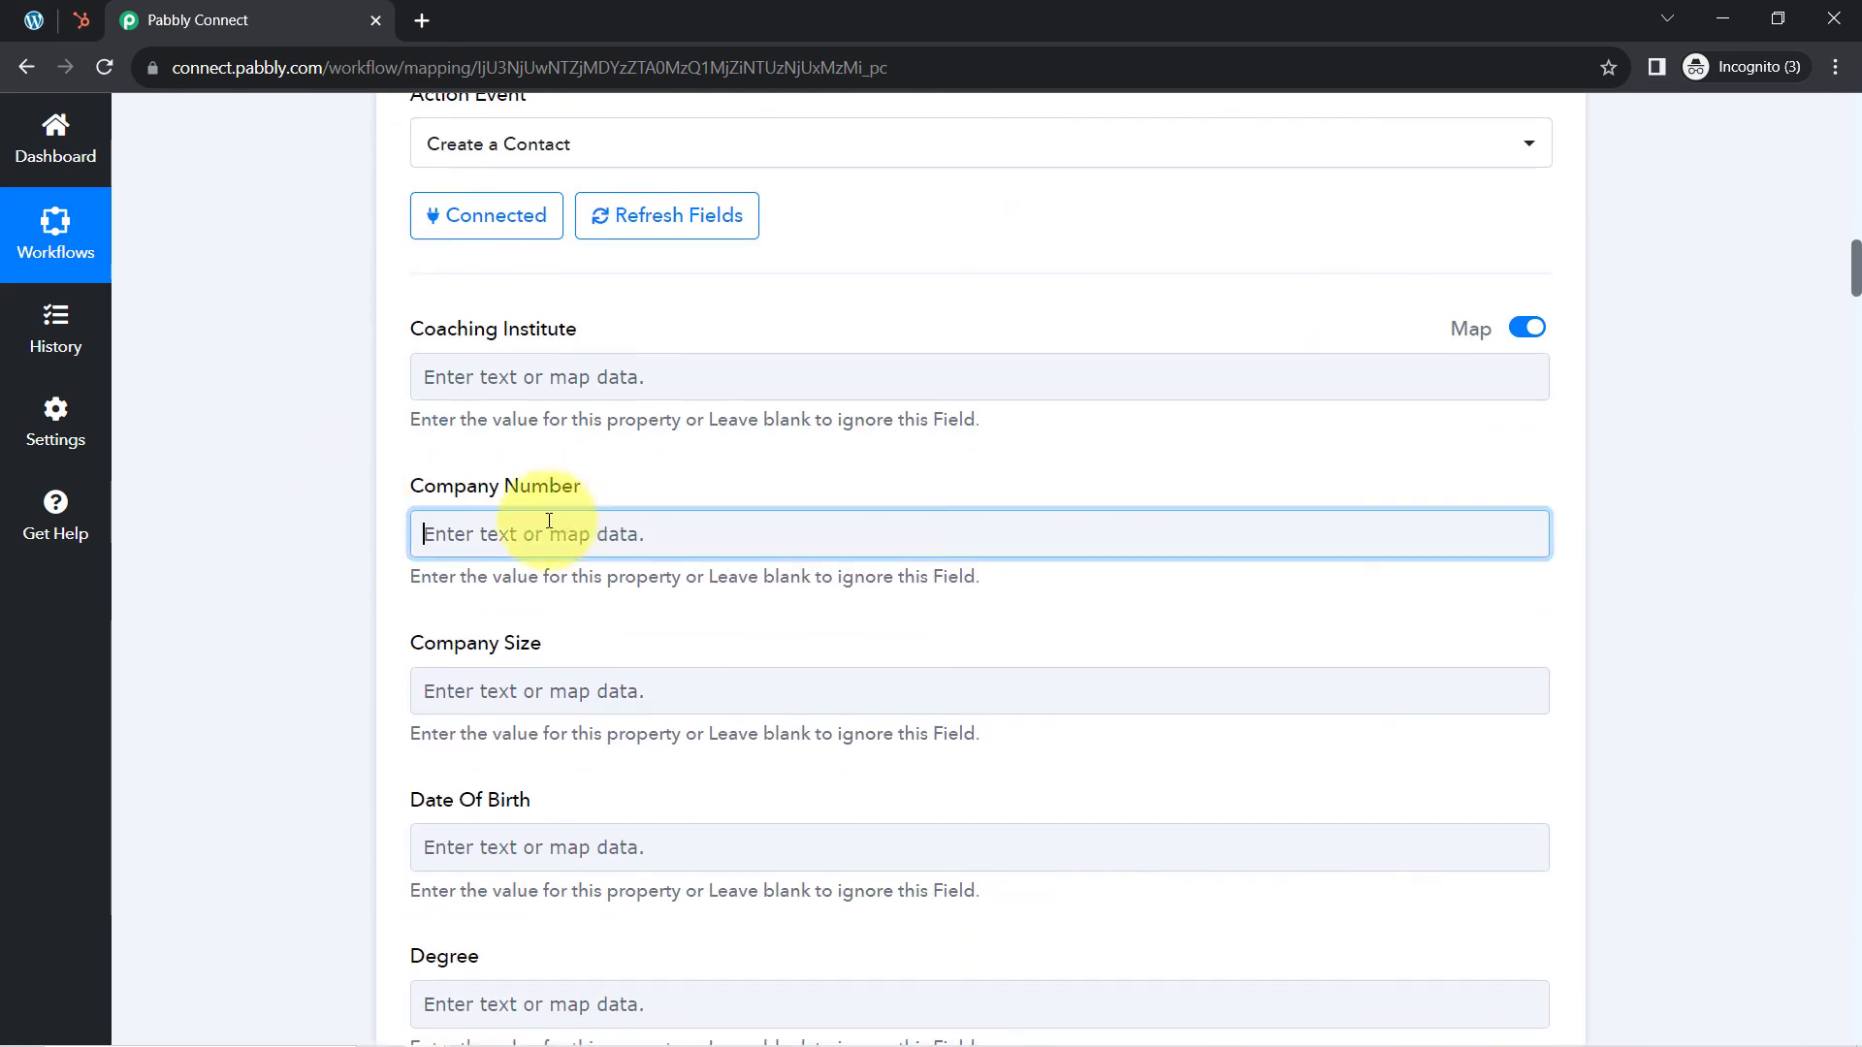
pyautogui.click(330, 635)
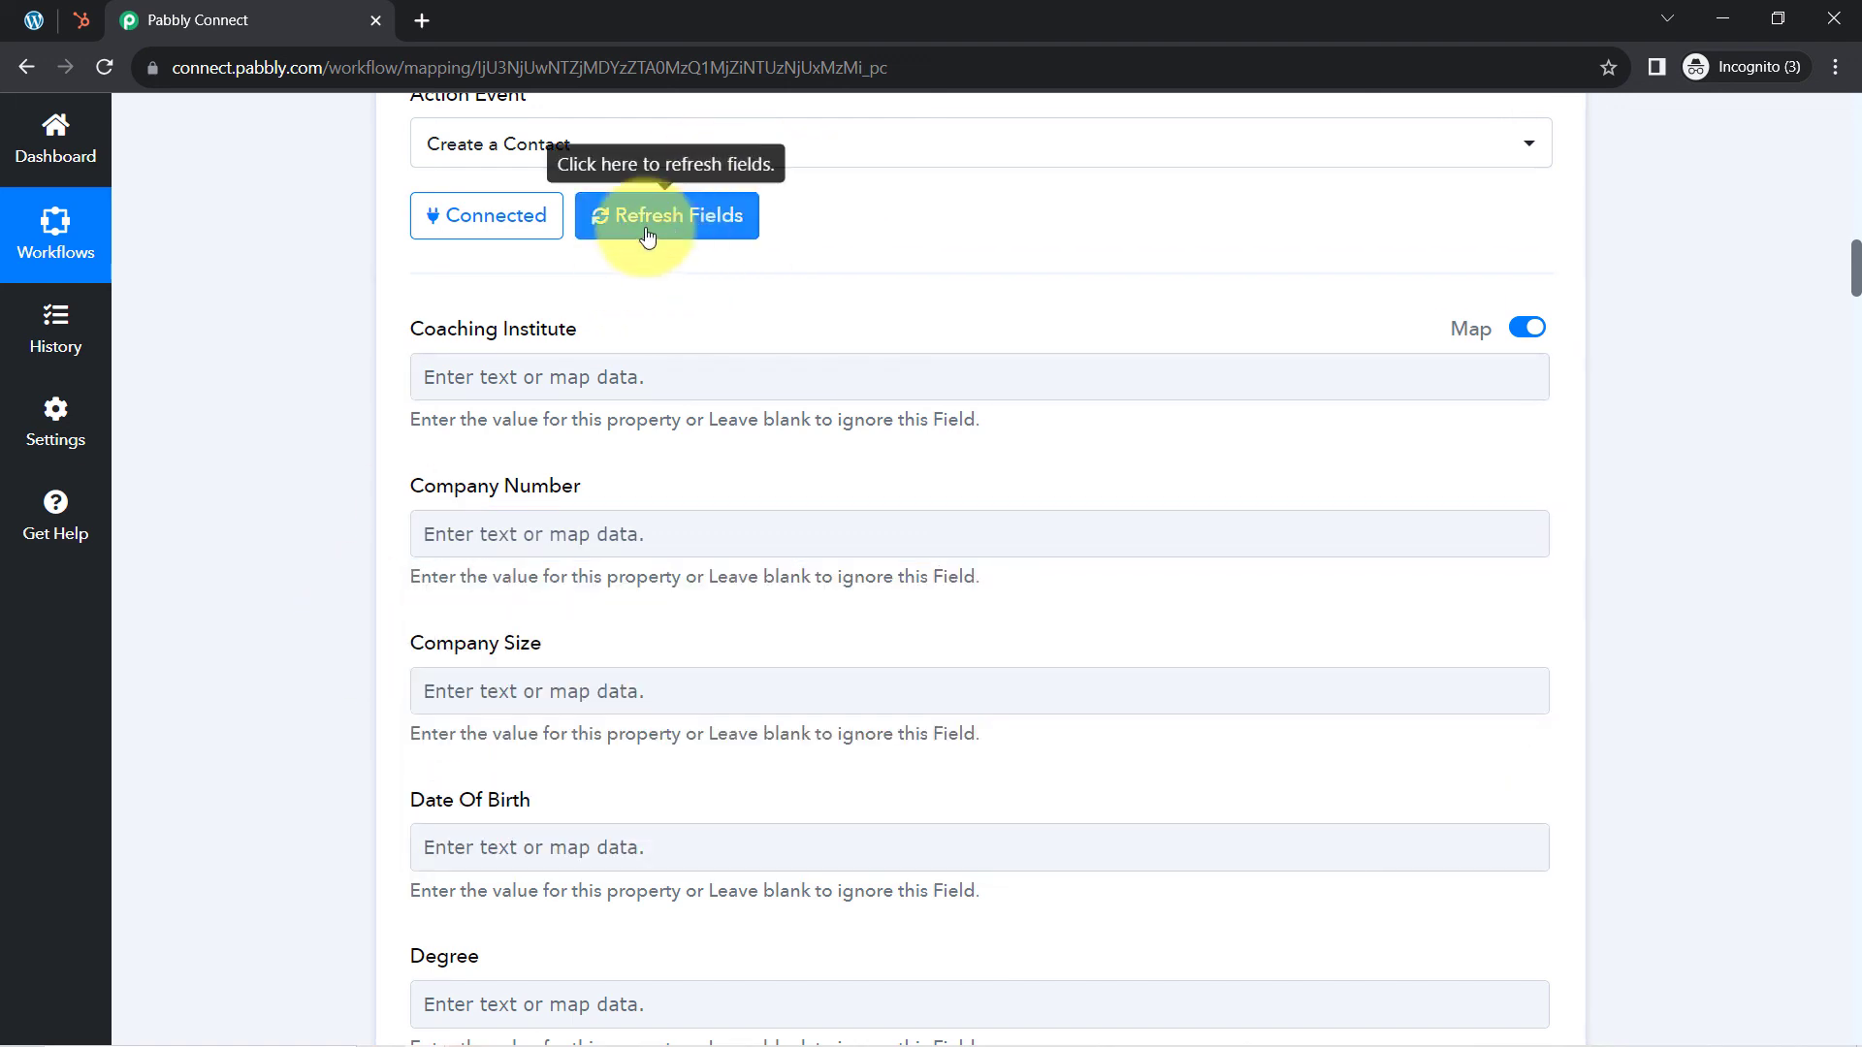
pyautogui.click(459, 541)
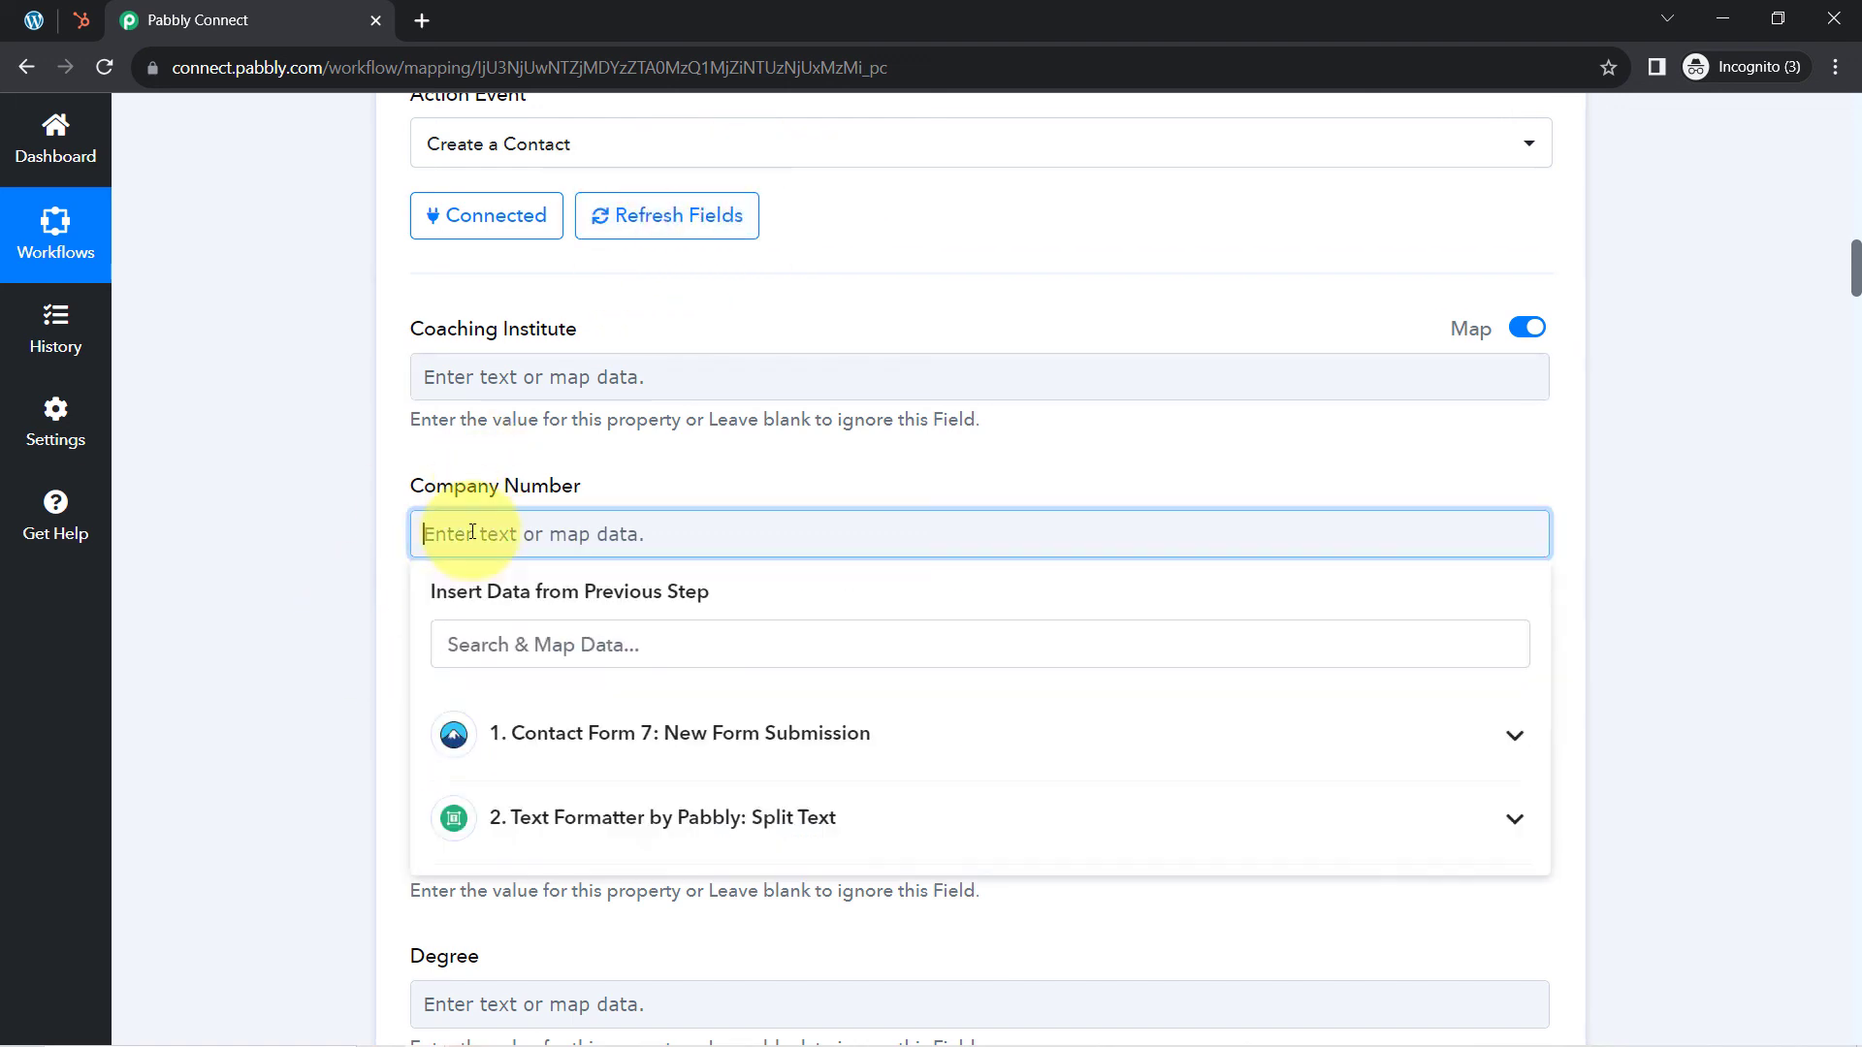
pyautogui.click(601, 824)
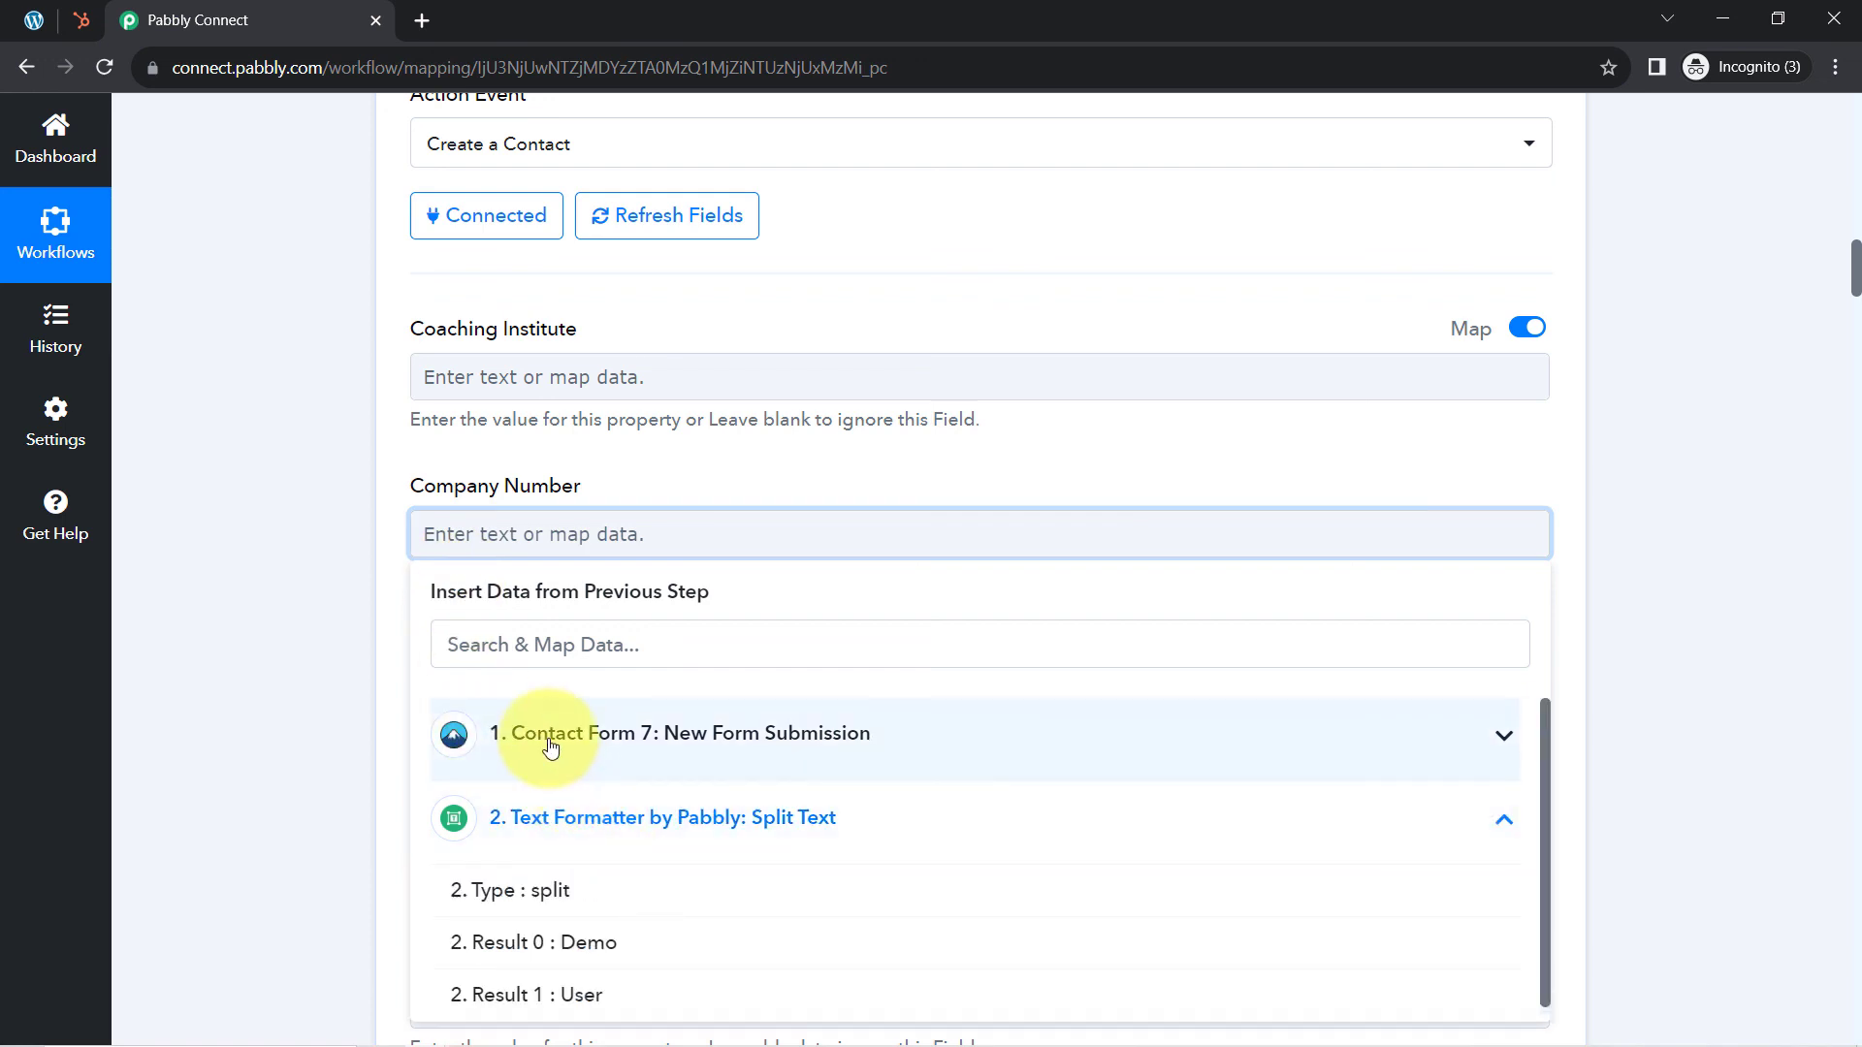
pyautogui.click(207, 631)
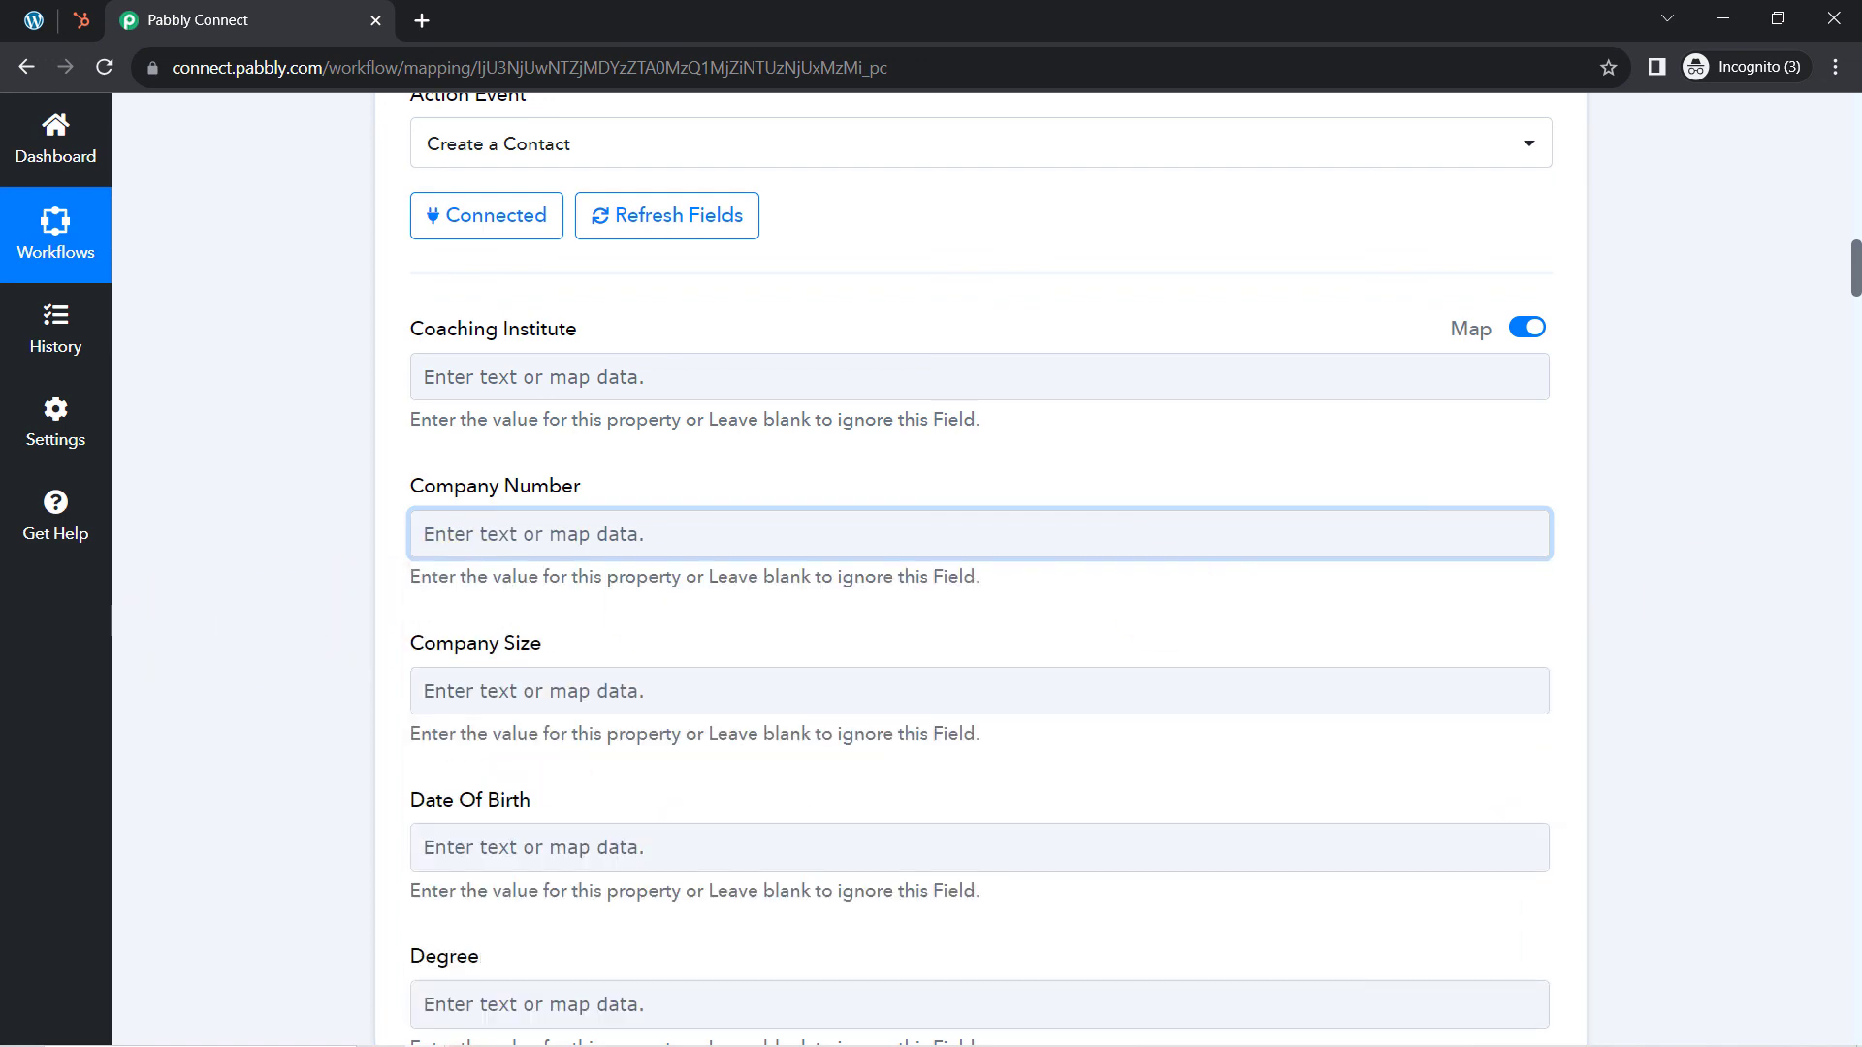
# Step: Delete the Text Formatter Split Text step from the workflow
pyautogui.moveTo(1859, 249); pyautogui.dragTo(1790, 155)
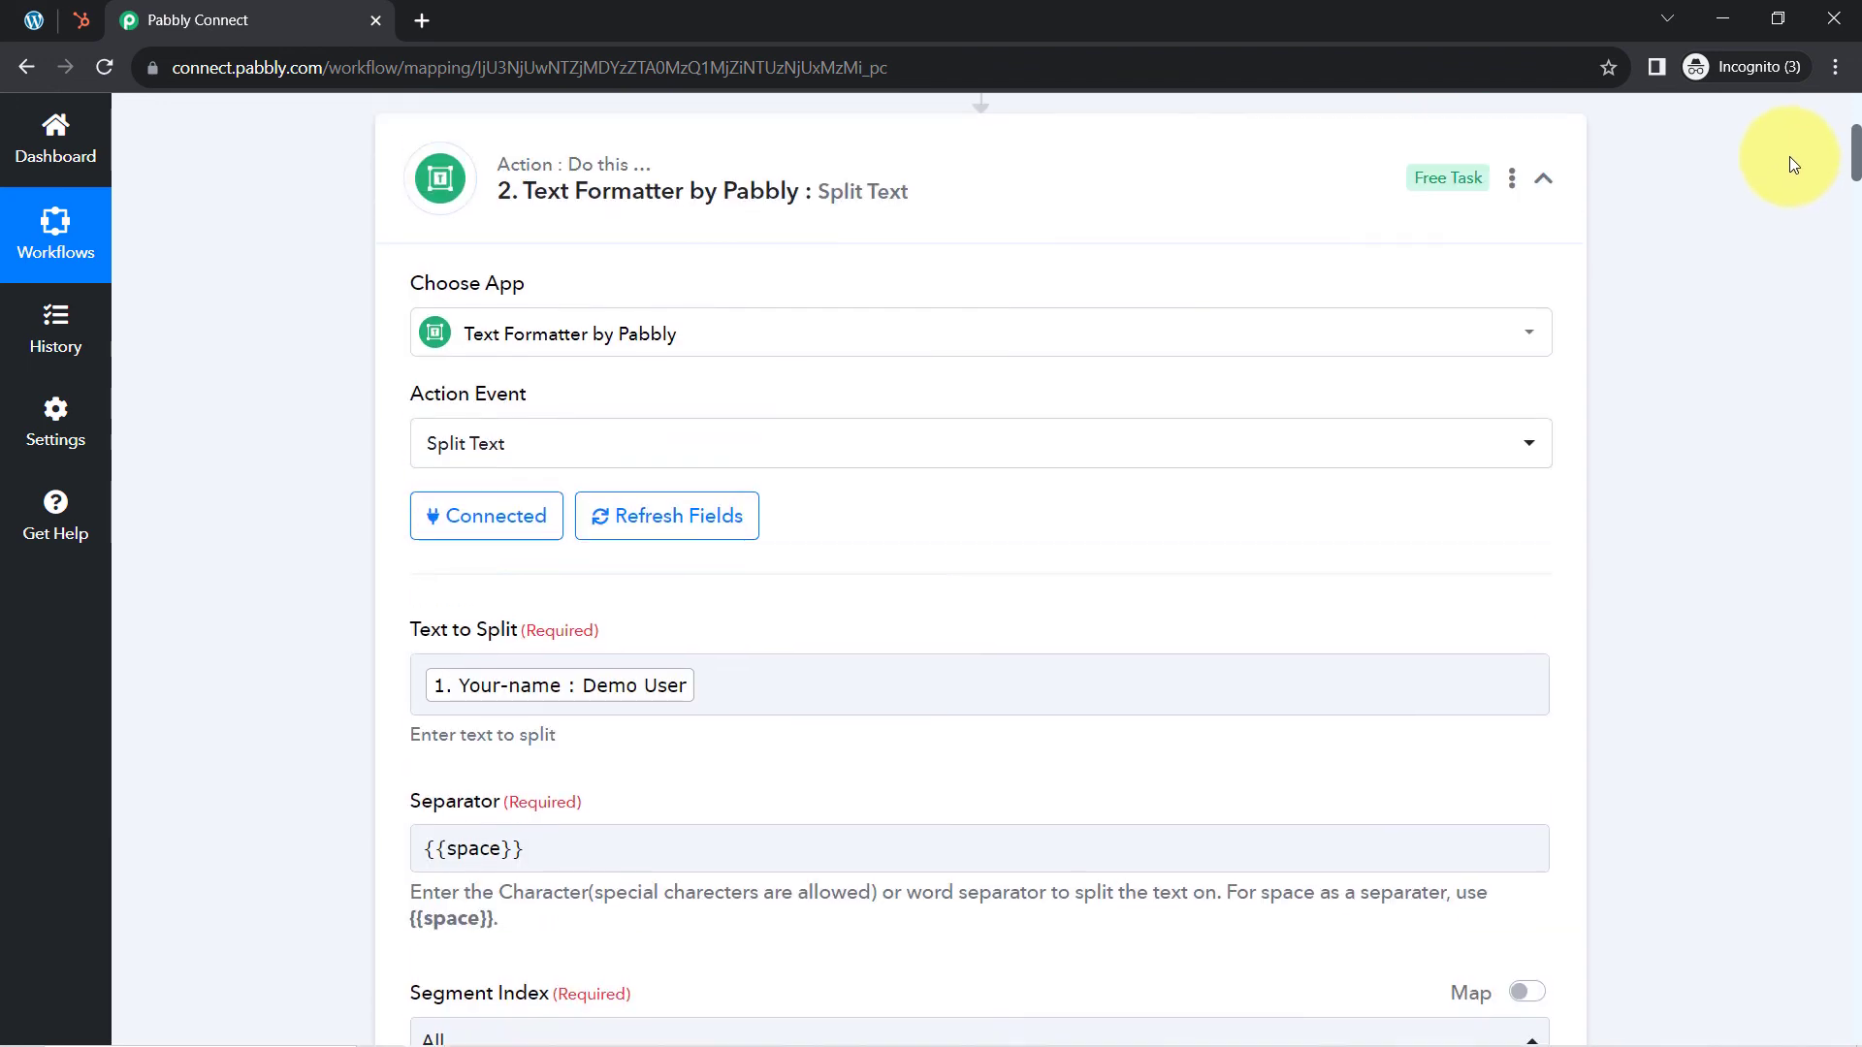
pyautogui.click(1515, 177)
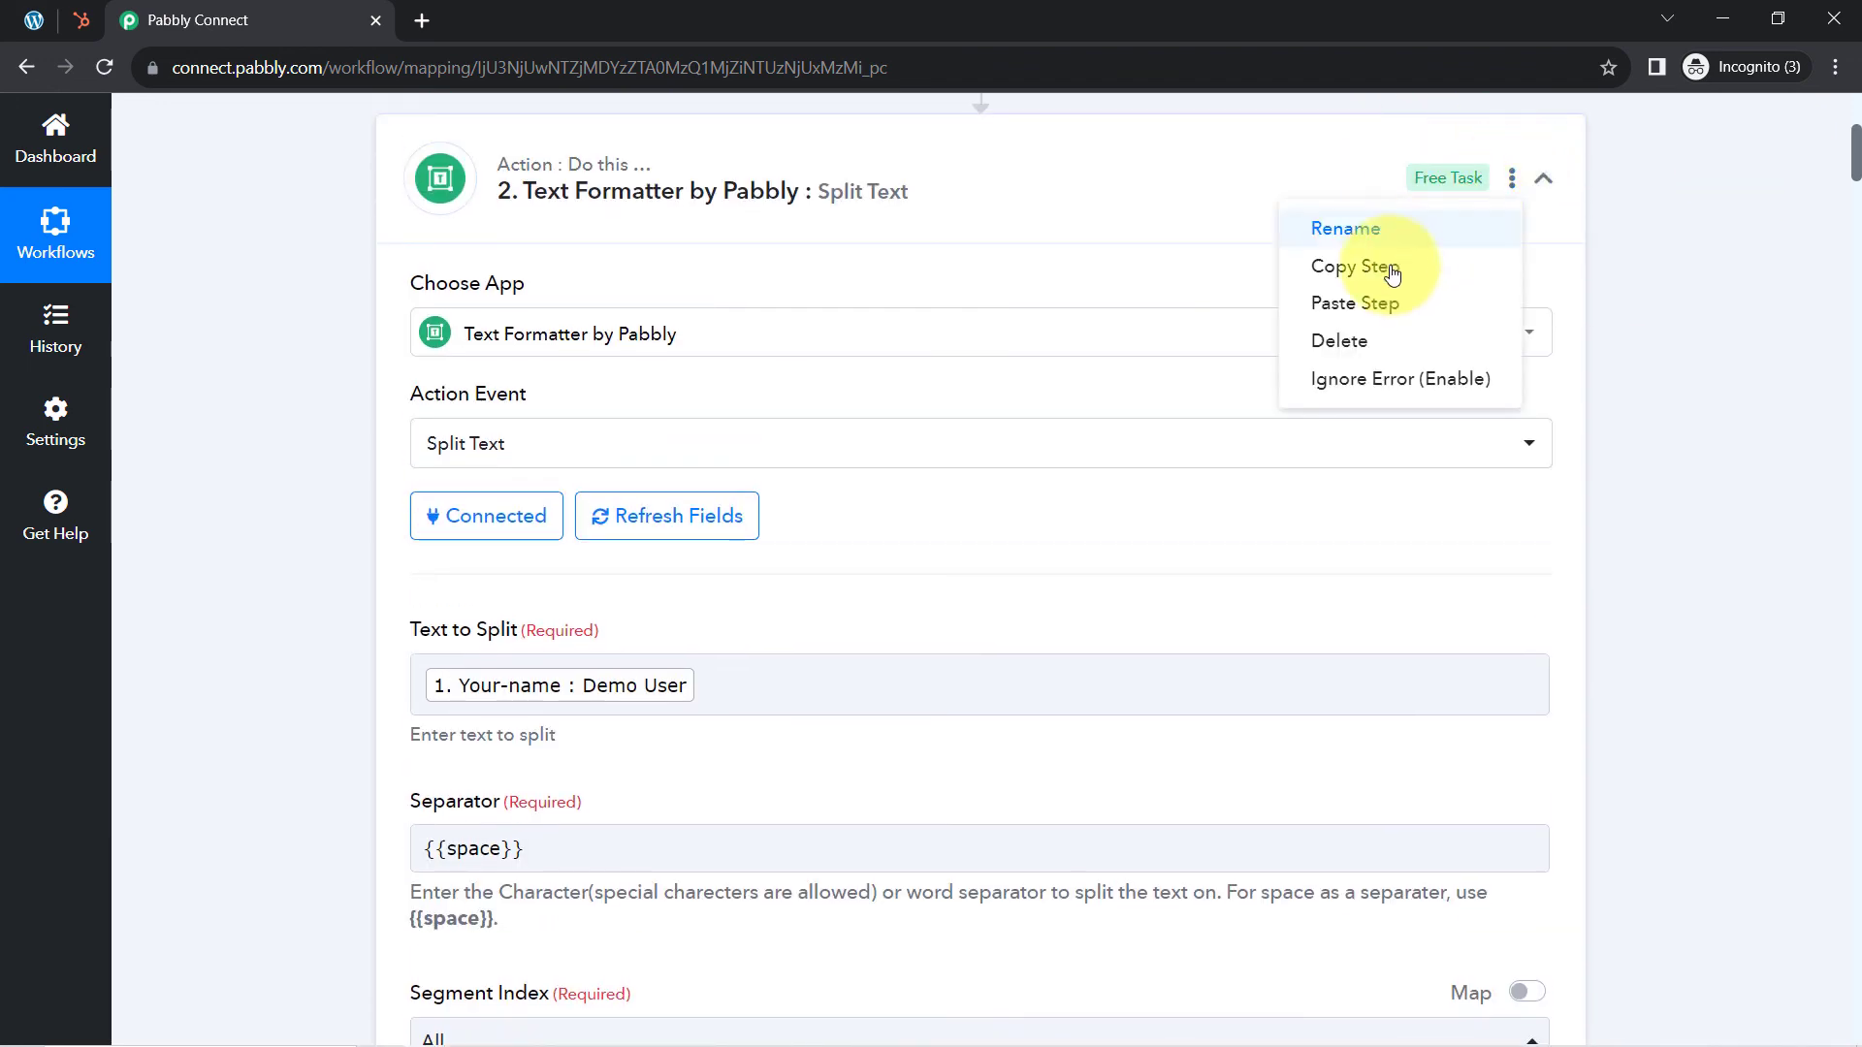
pyautogui.click(1346, 338)
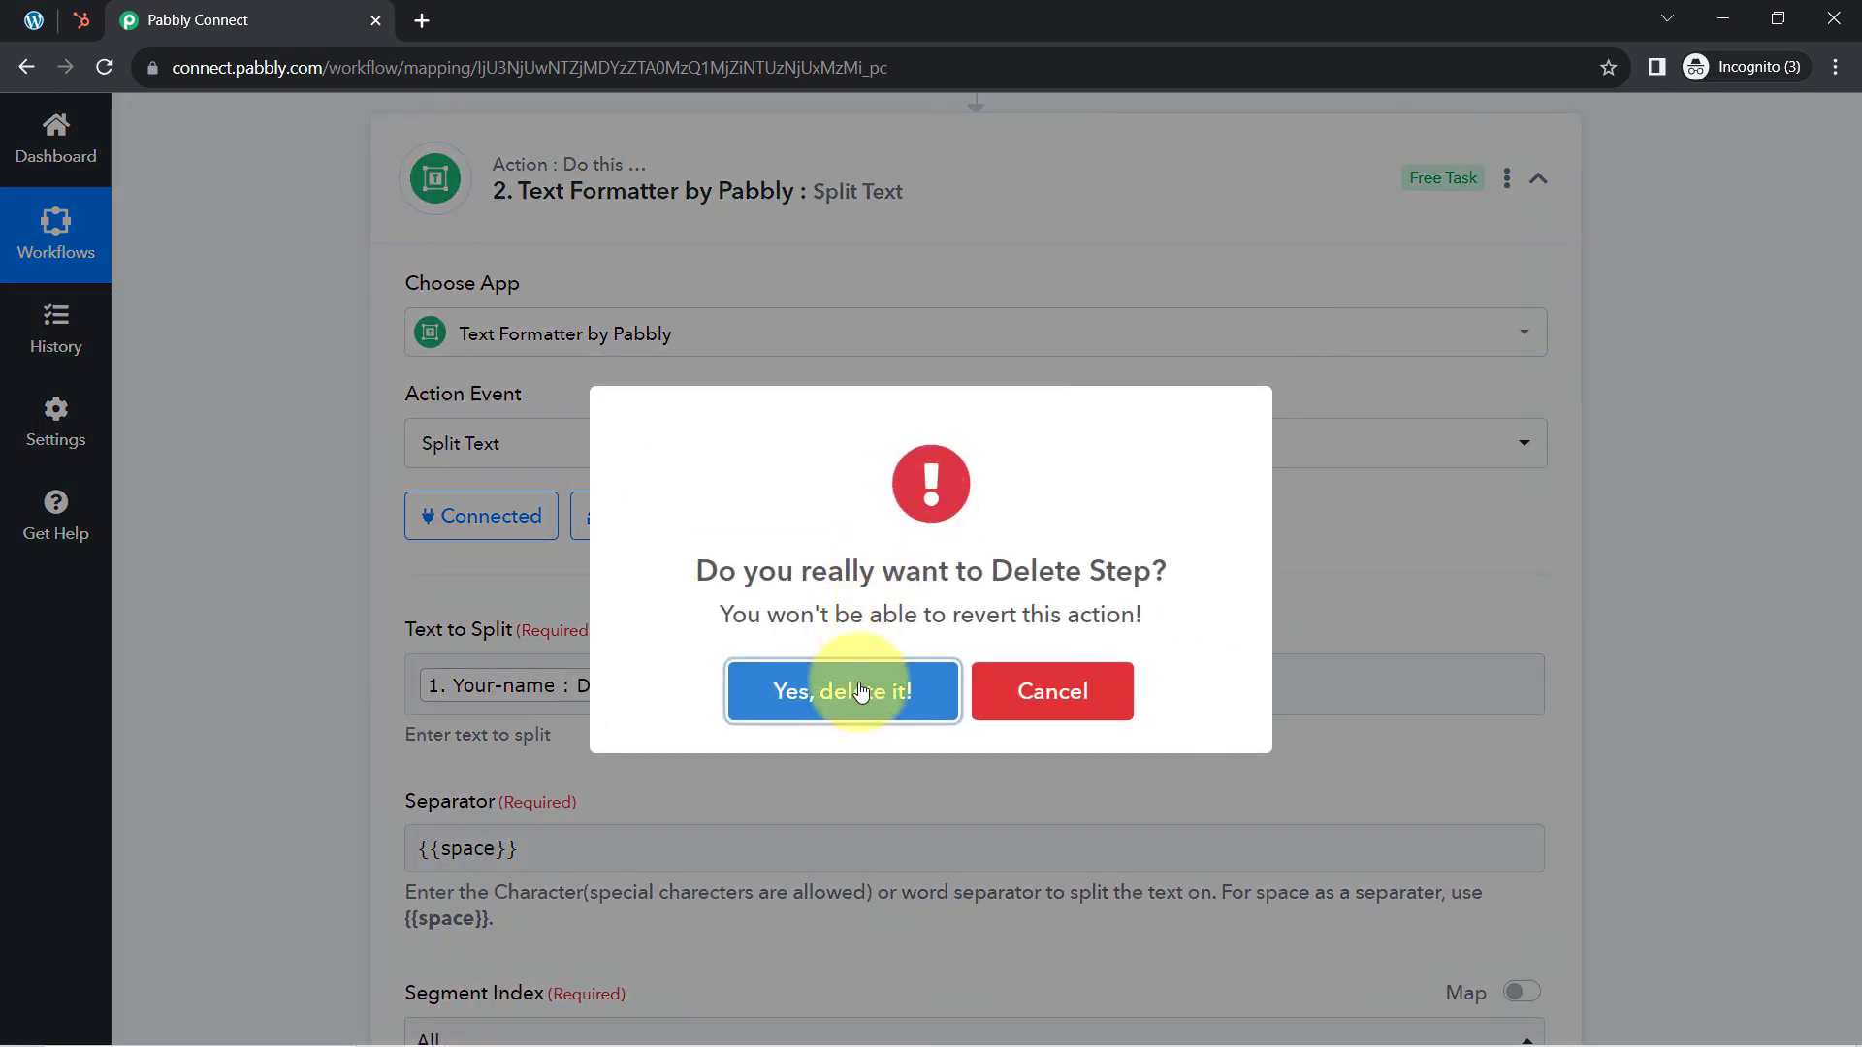
pyautogui.click(864, 700)
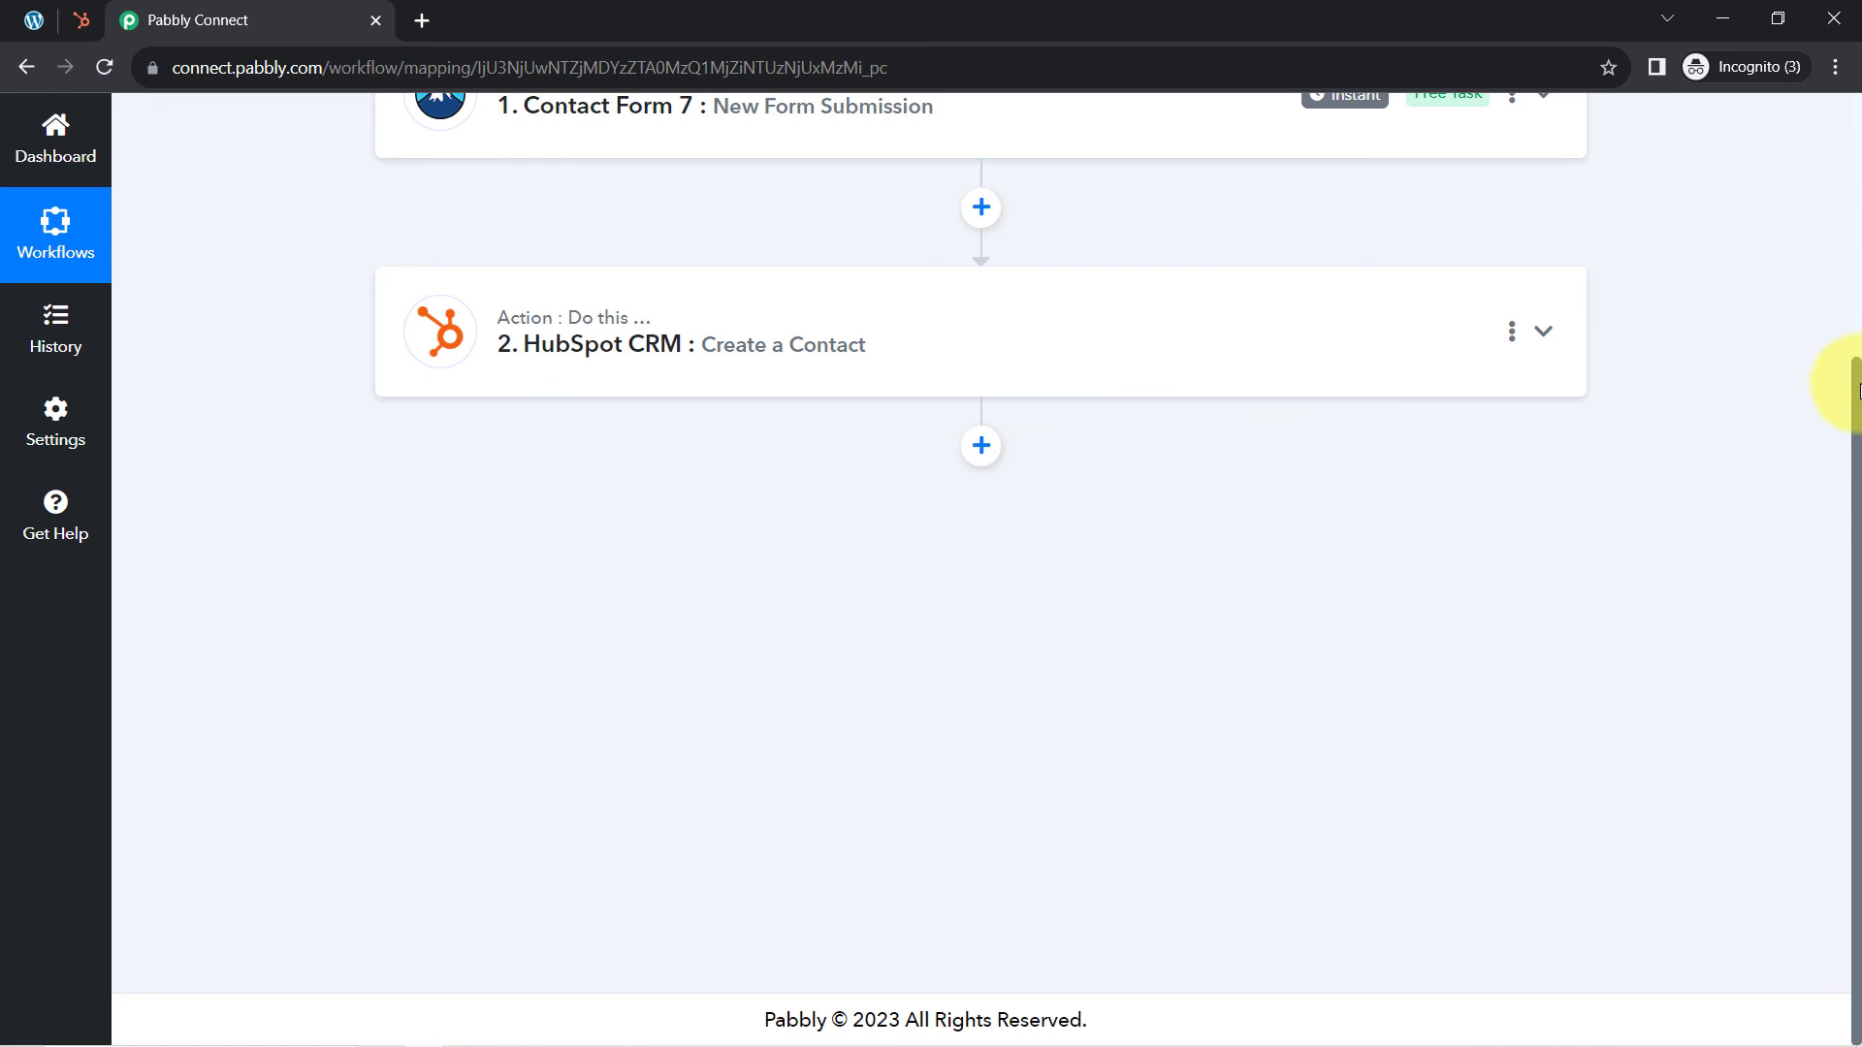
# Step: Copy the workflow's share link and close the Share Workflow dialog
pyautogui.moveTo(1854, 392); pyautogui.dragTo(1843, 14)
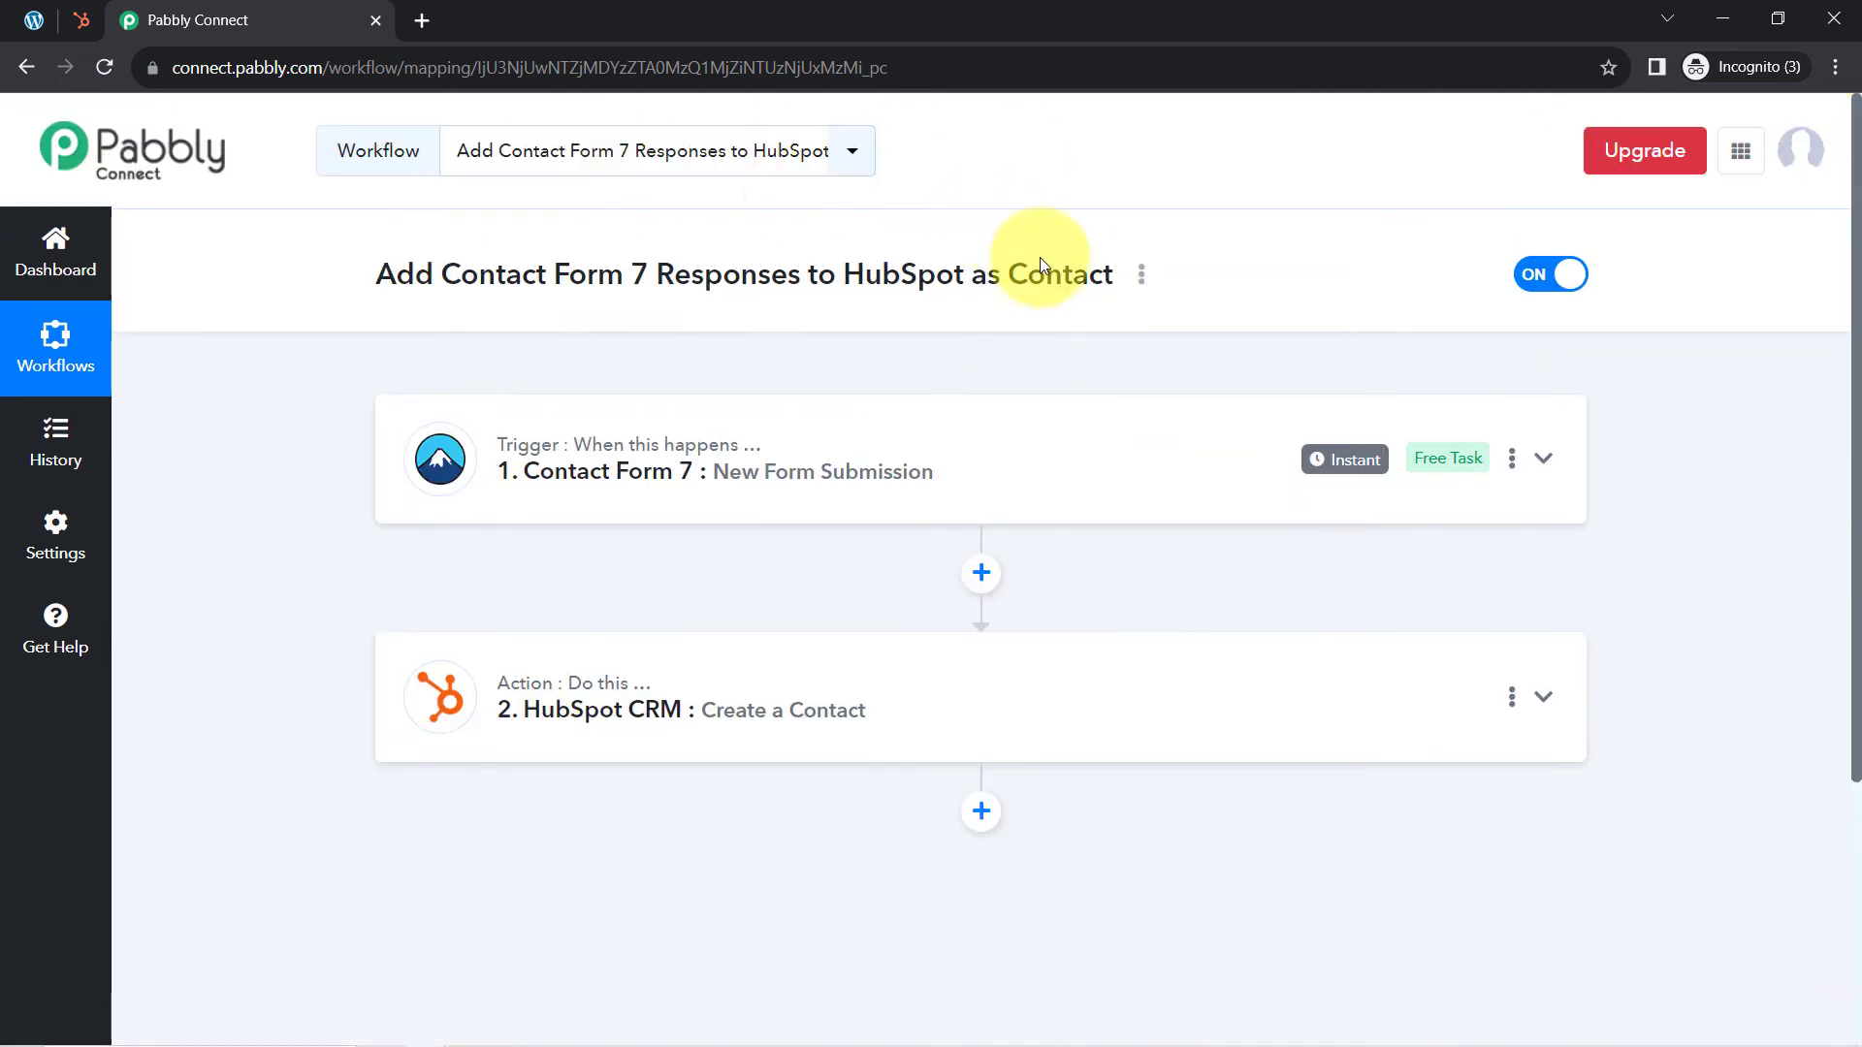
pyautogui.click(1142, 278)
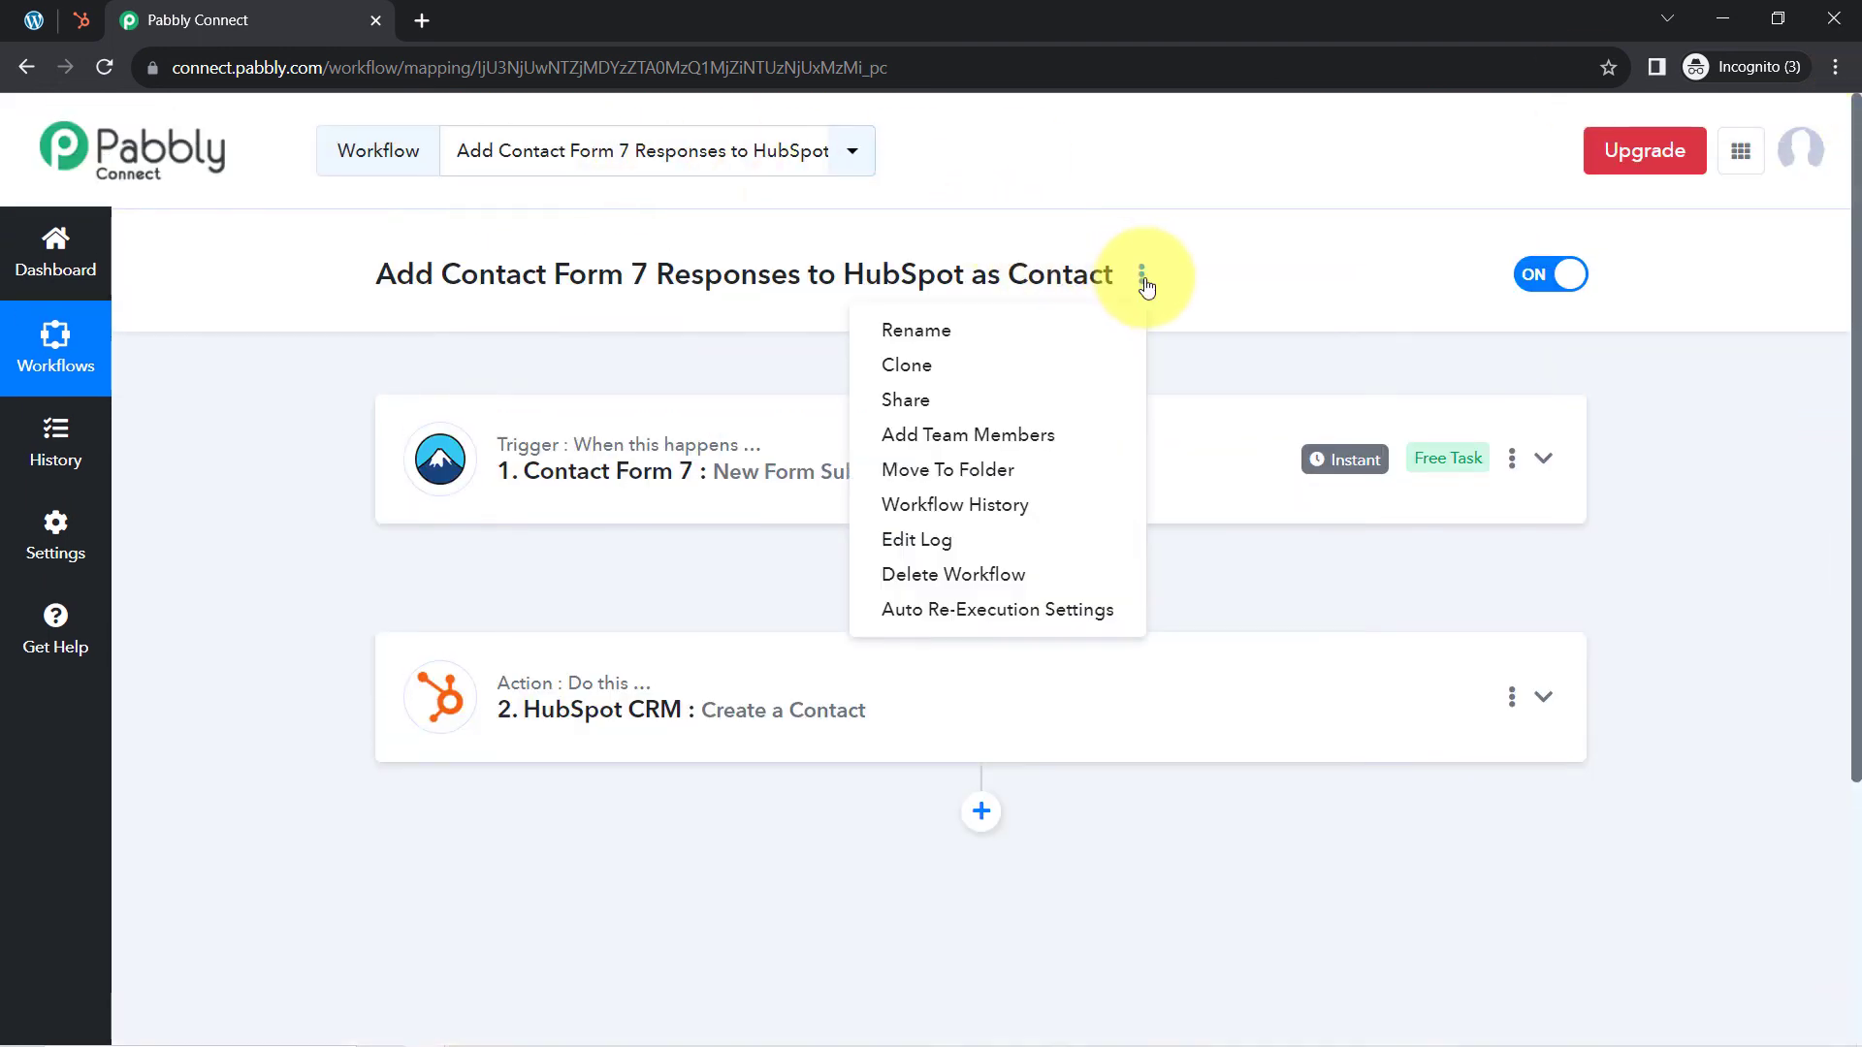
pyautogui.click(916, 401)
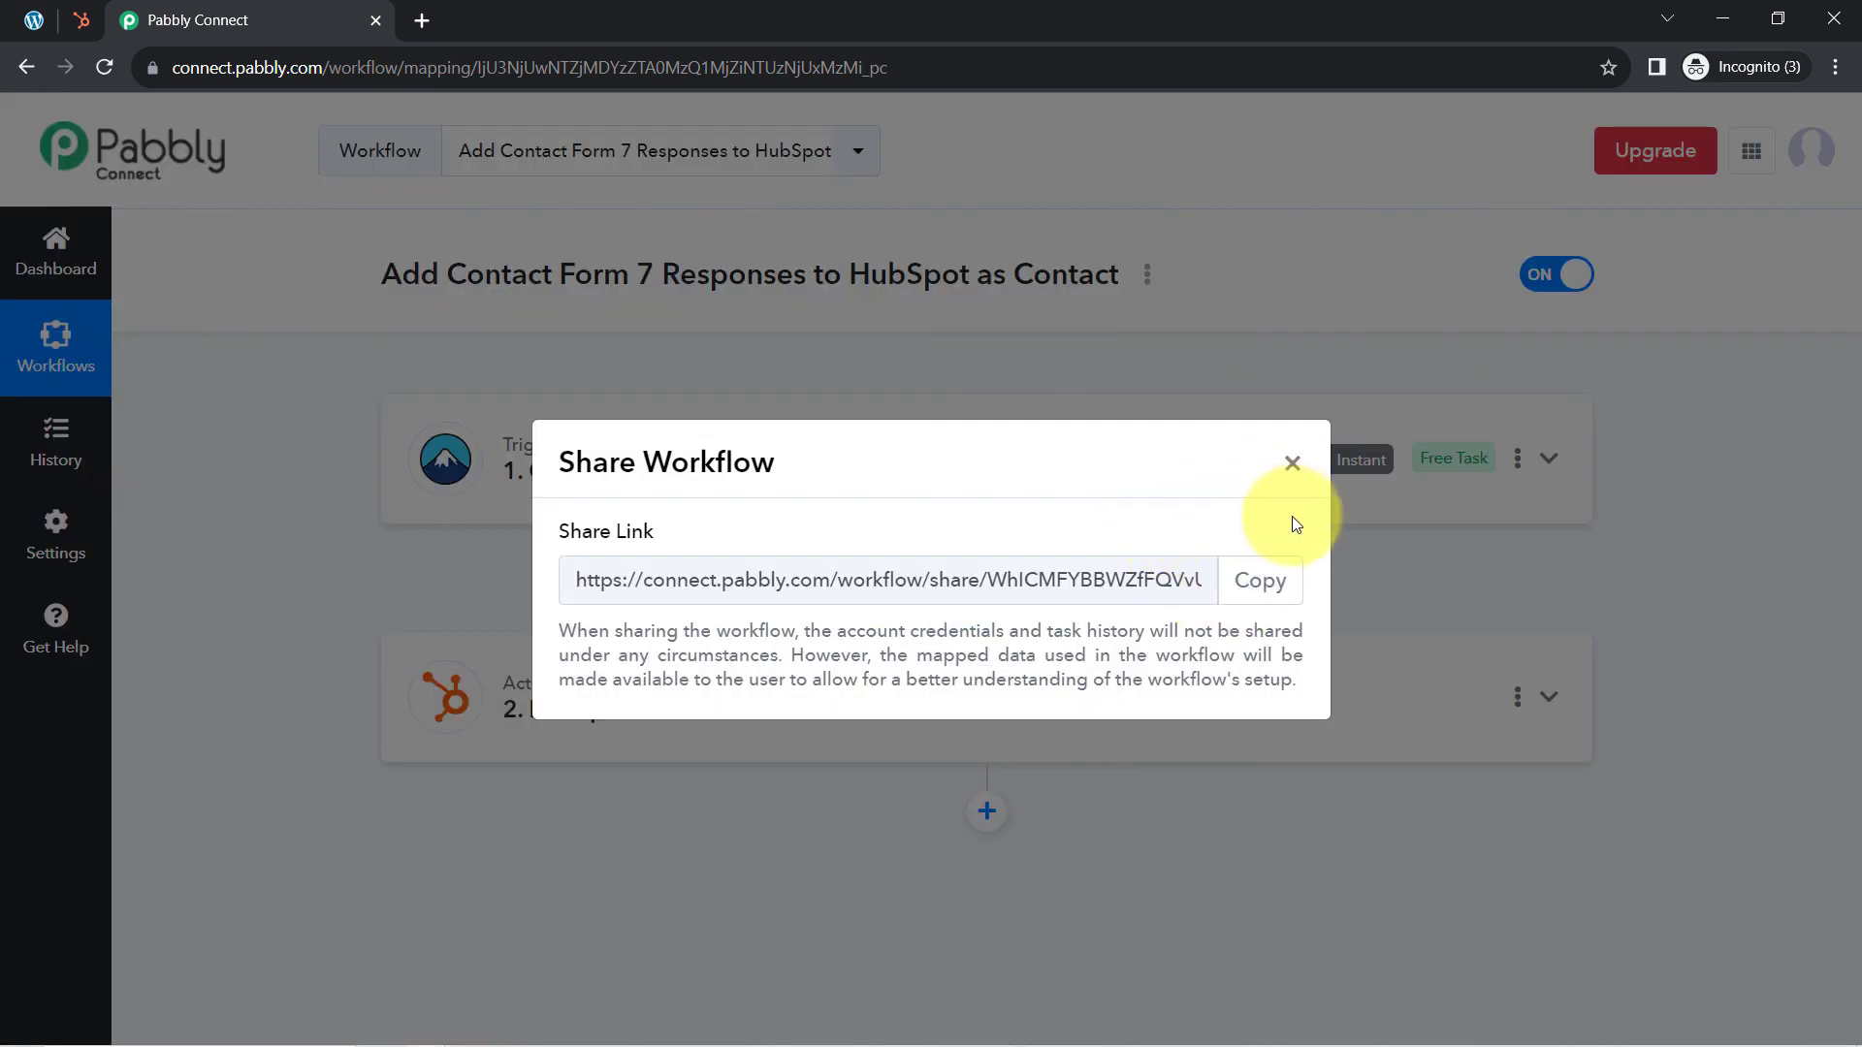
pyautogui.click(1247, 584)
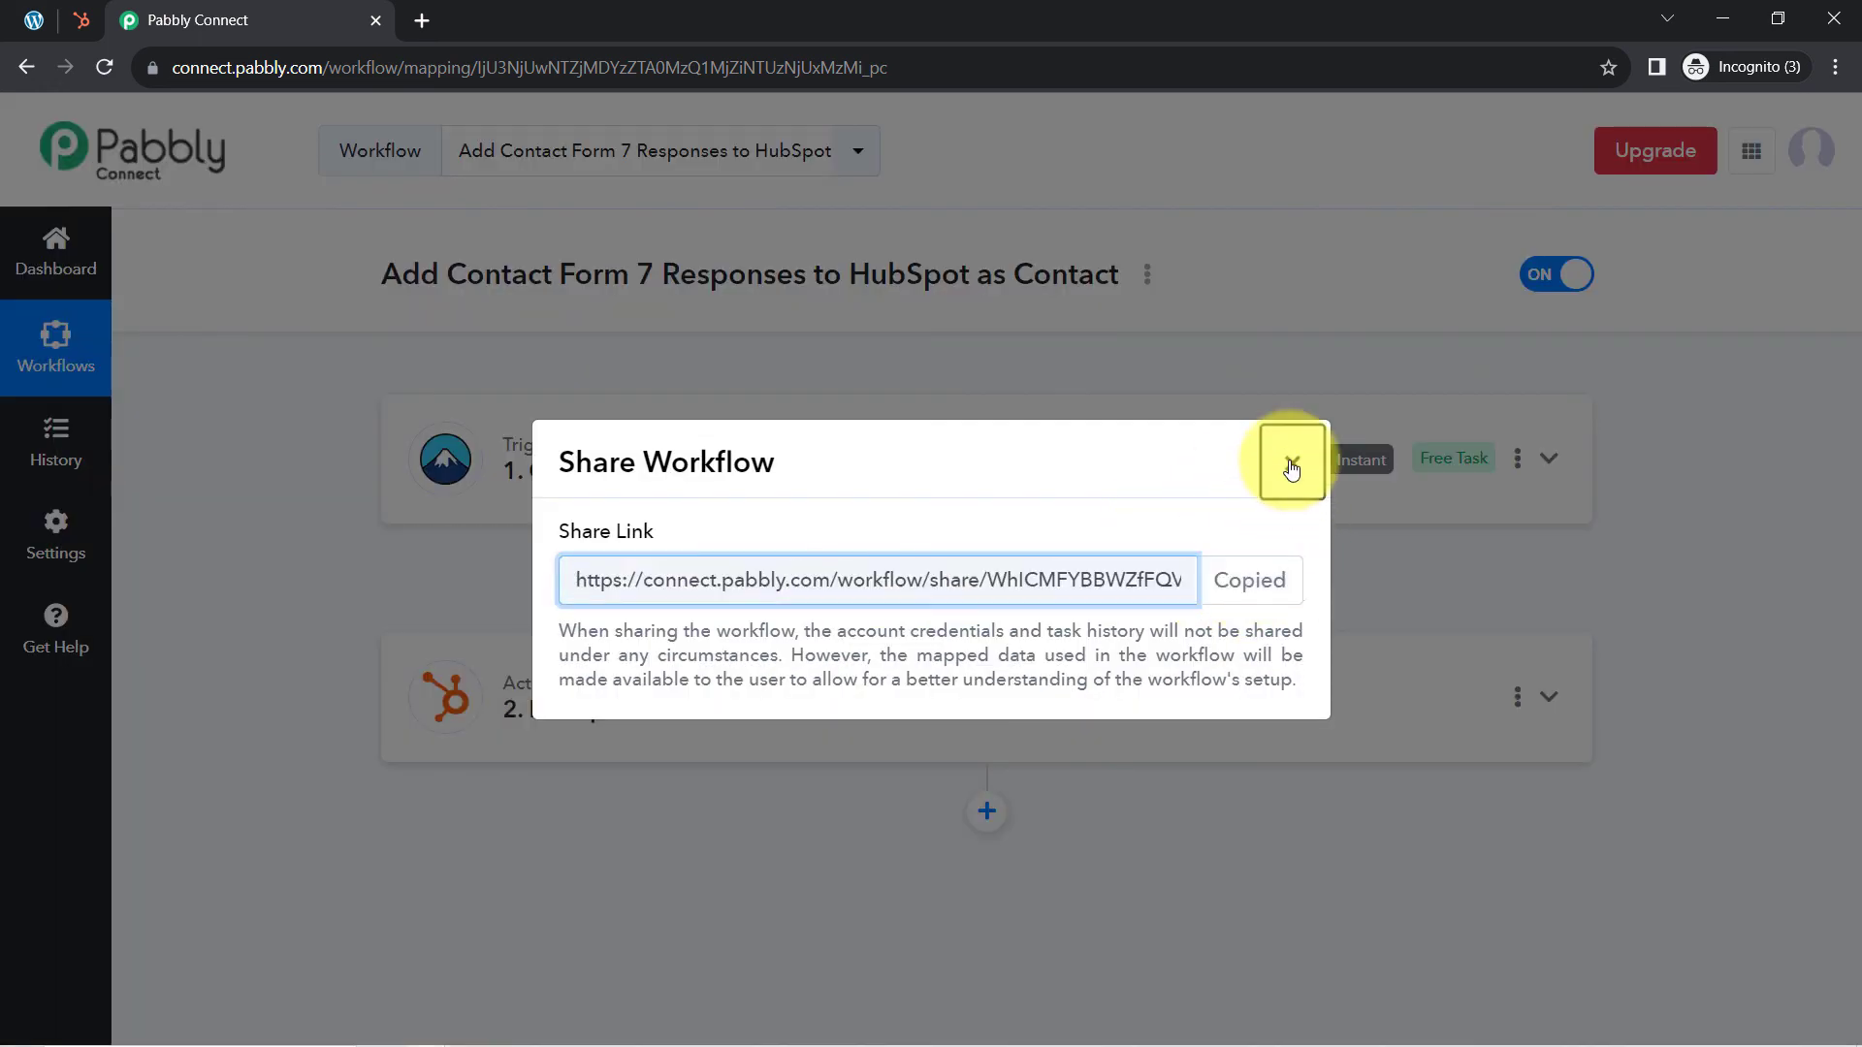
pyautogui.click(1291, 463)
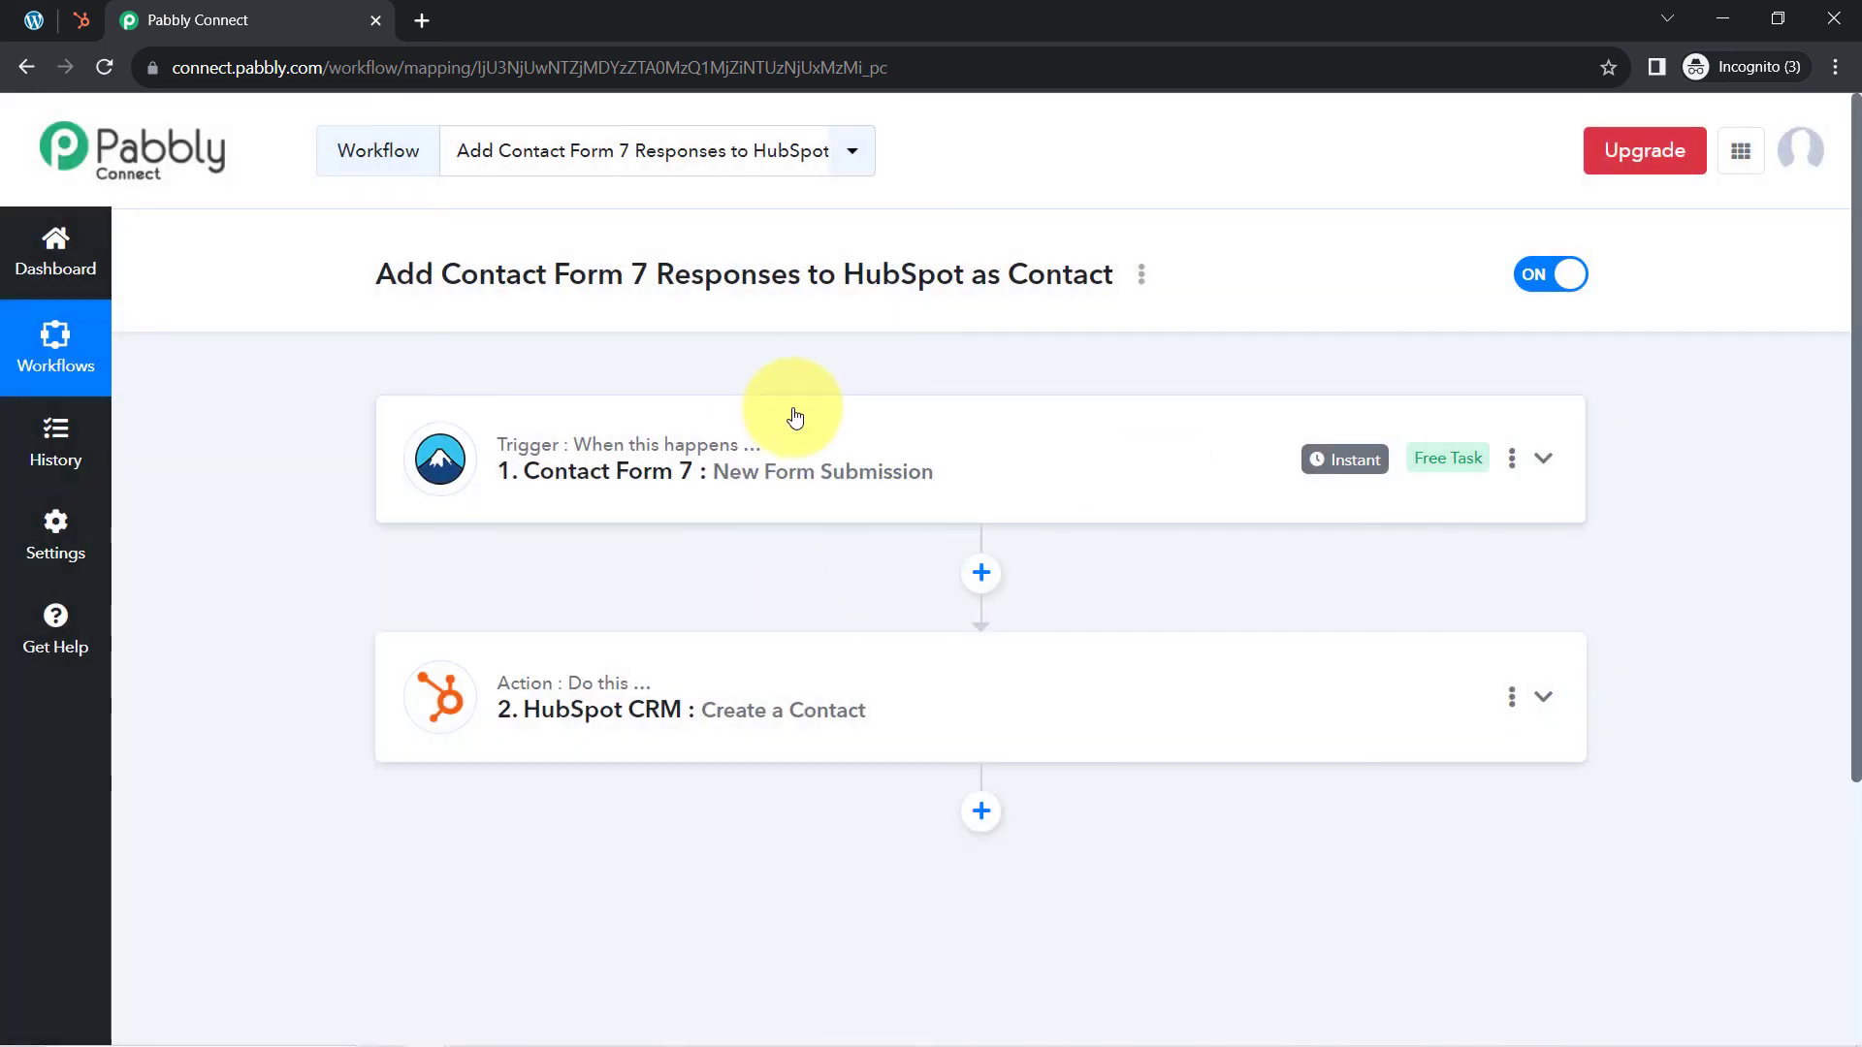